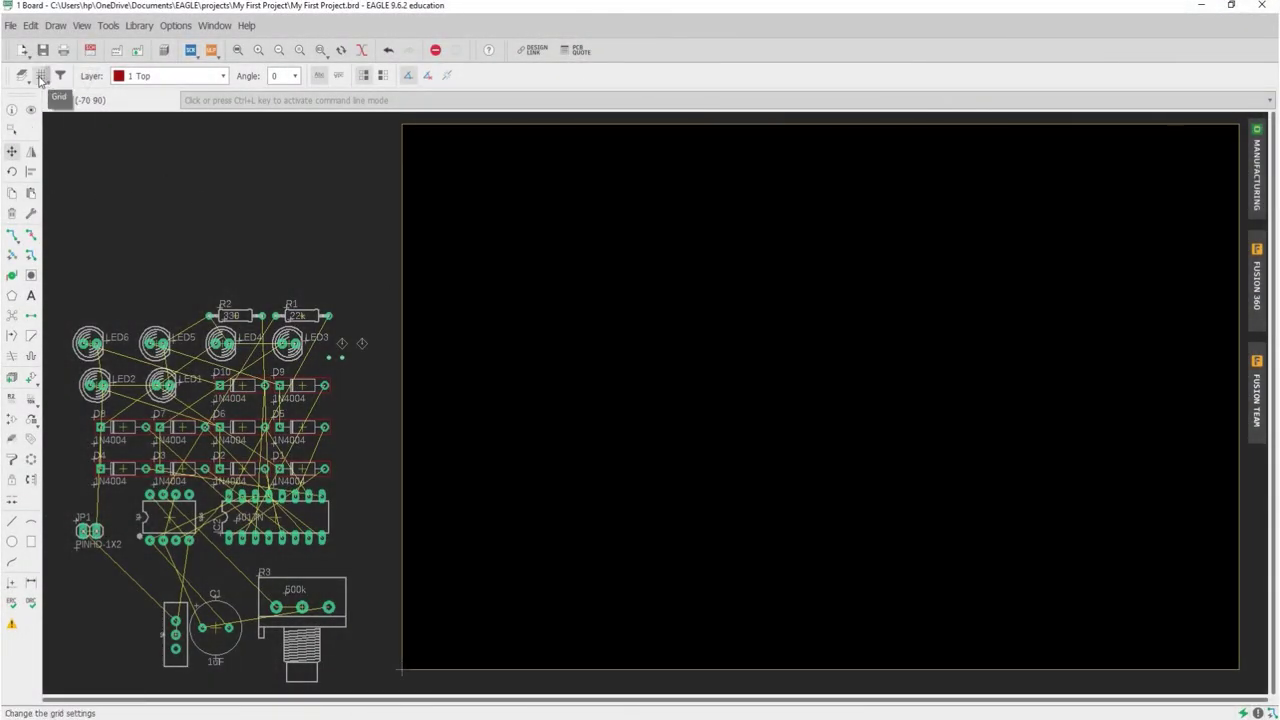
- Turn the grid display on with Lines style and a 5 mm size
left_click(42, 78)
left_click(29, 57)
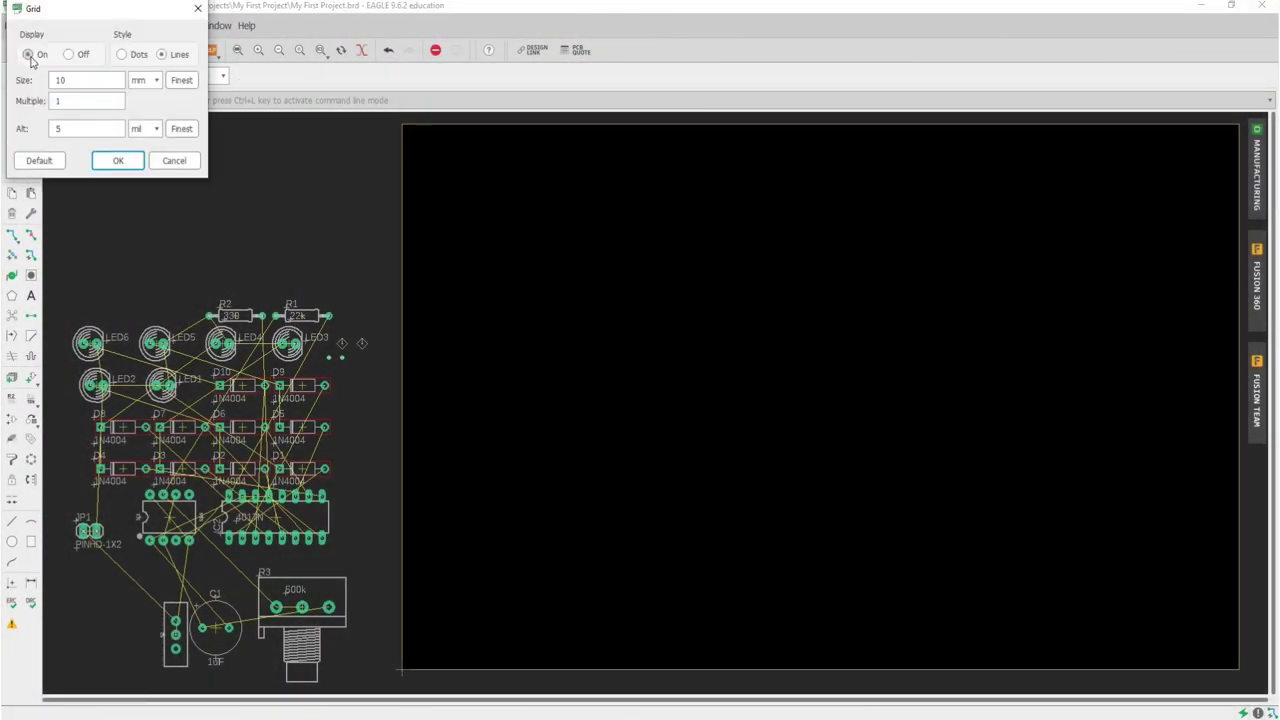
left_click(75, 80)
left_click(117, 160)
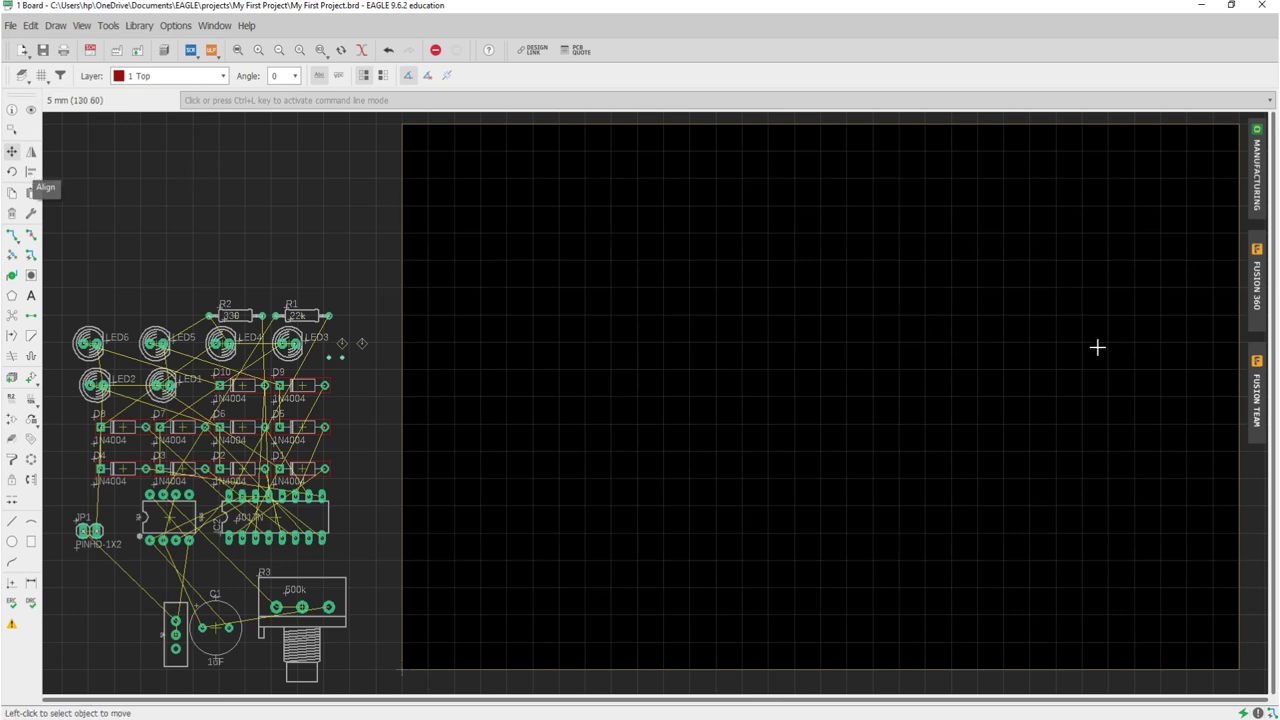
- Narrow the board by moving its right edge left and lowering its top edge
left_click(1240, 383)
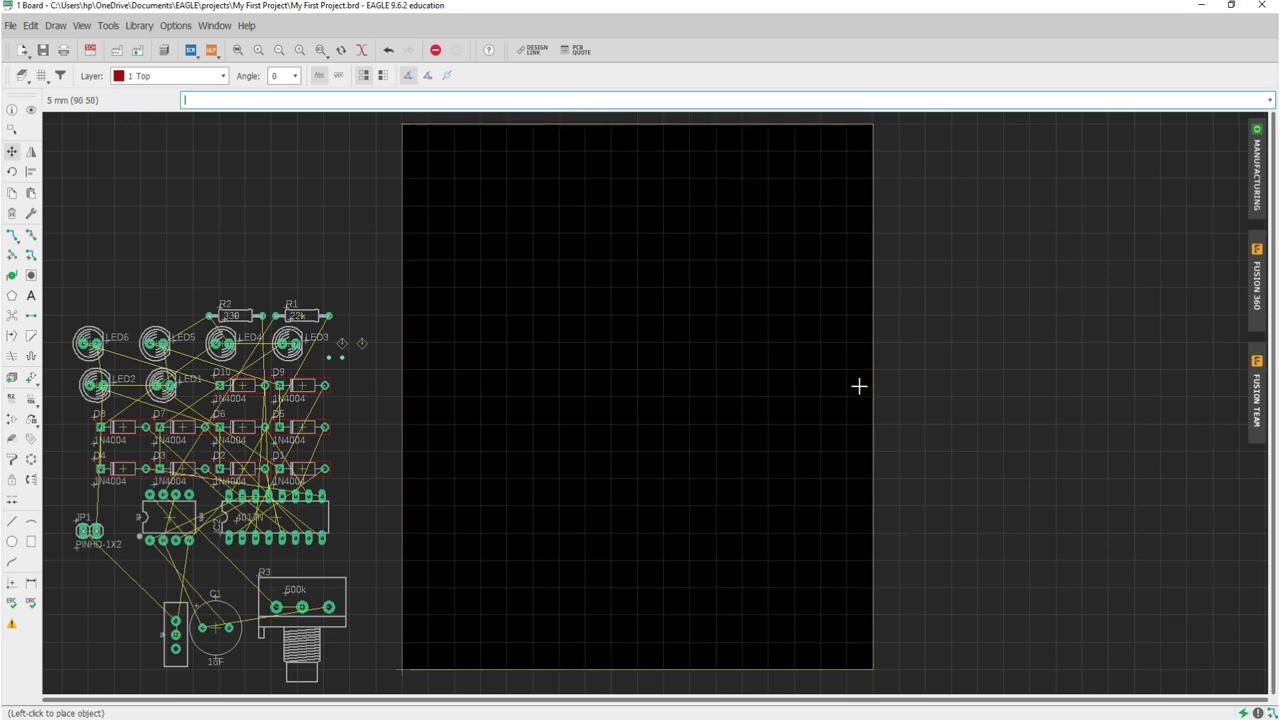
left_click(659, 395)
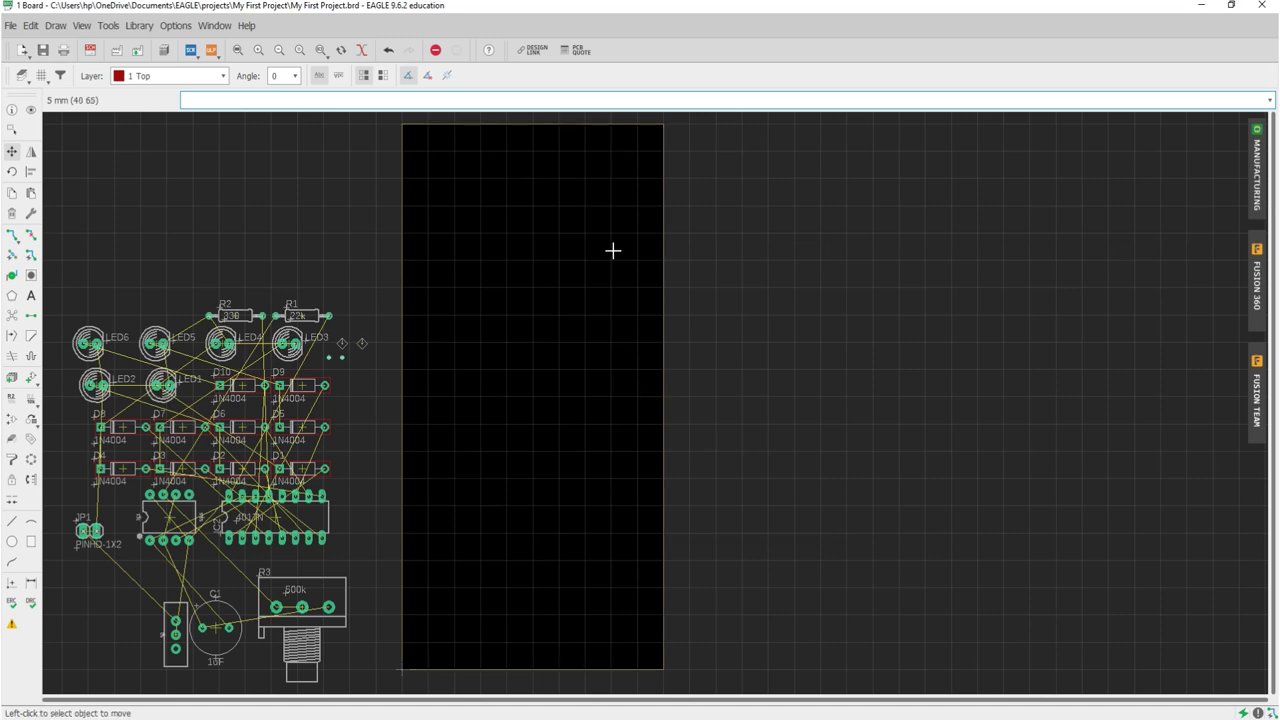
left_click(529, 123)
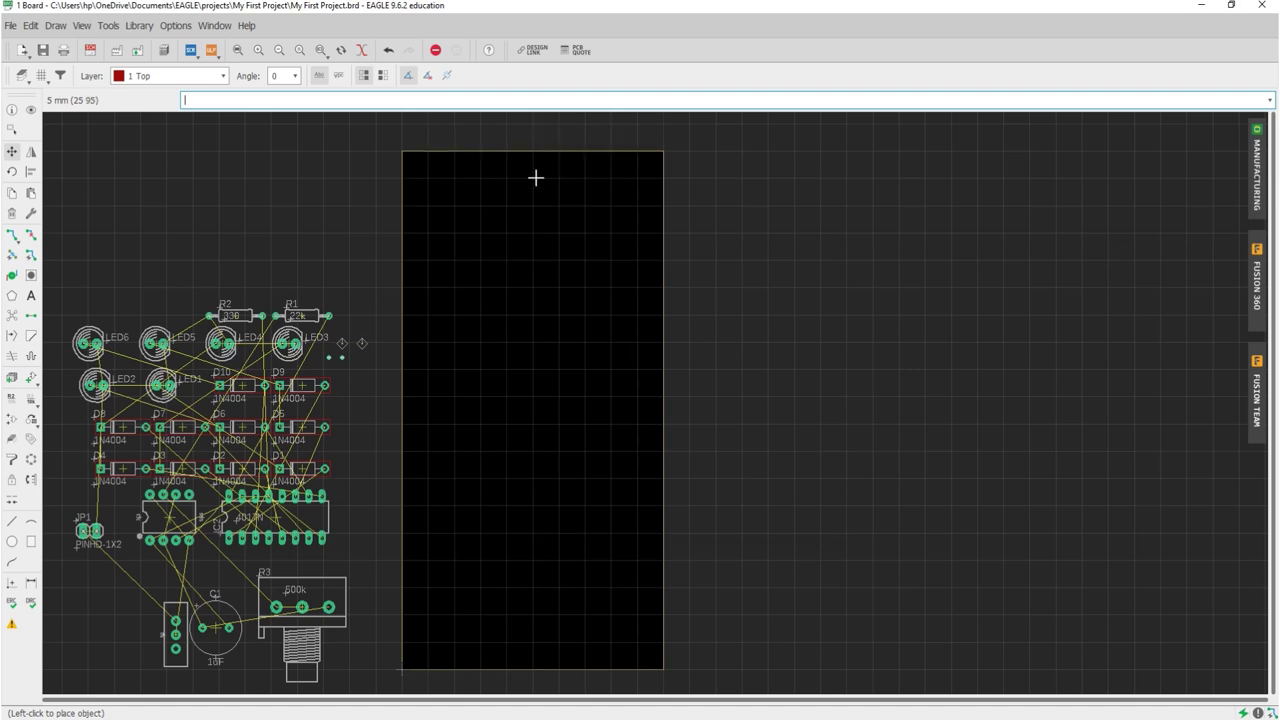
left_click(529, 398)
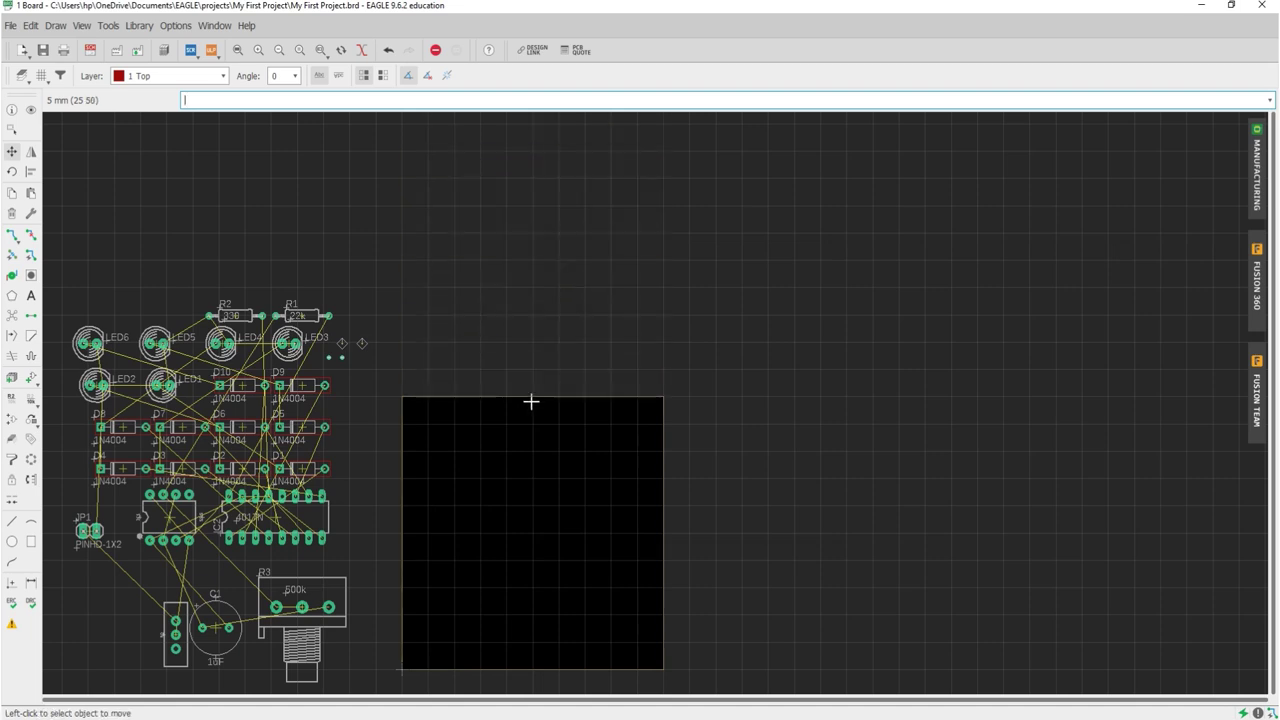
scroll(581, 309, "down", 1)
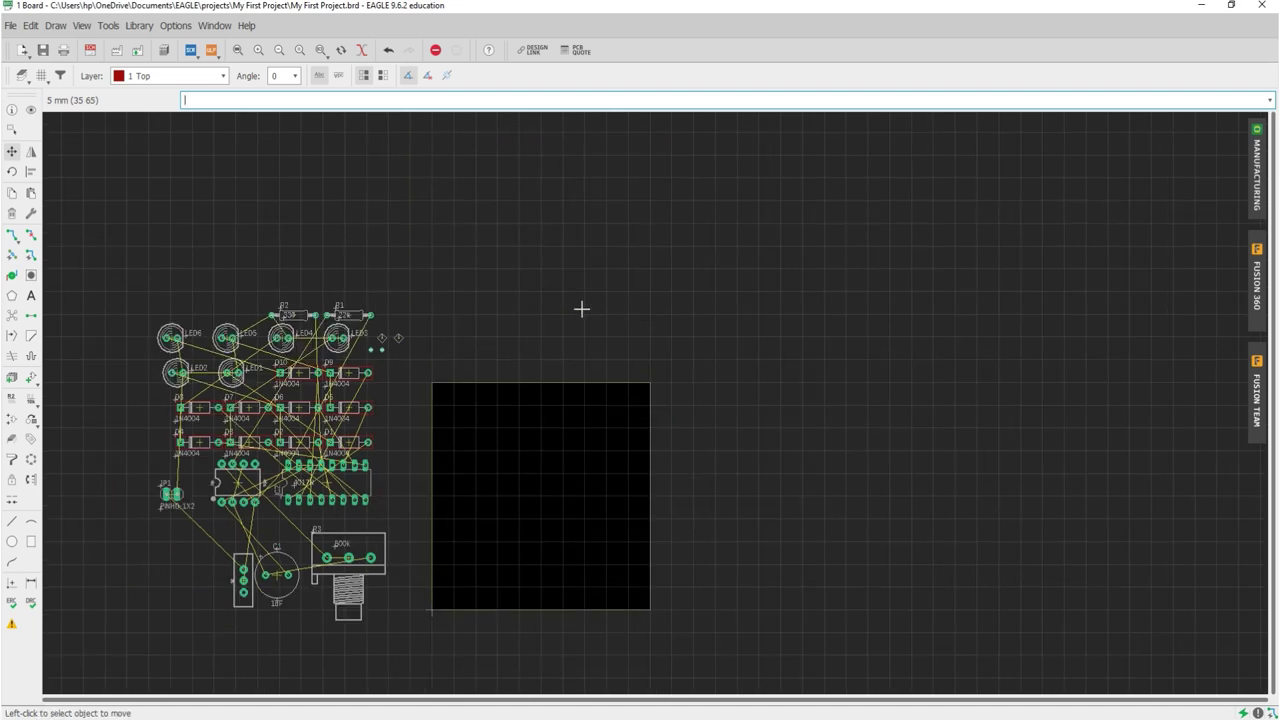
scroll(581, 309, "up", 1)
- Raise the top edge and push the right edge outward for a nearly square board
left_click(527, 397)
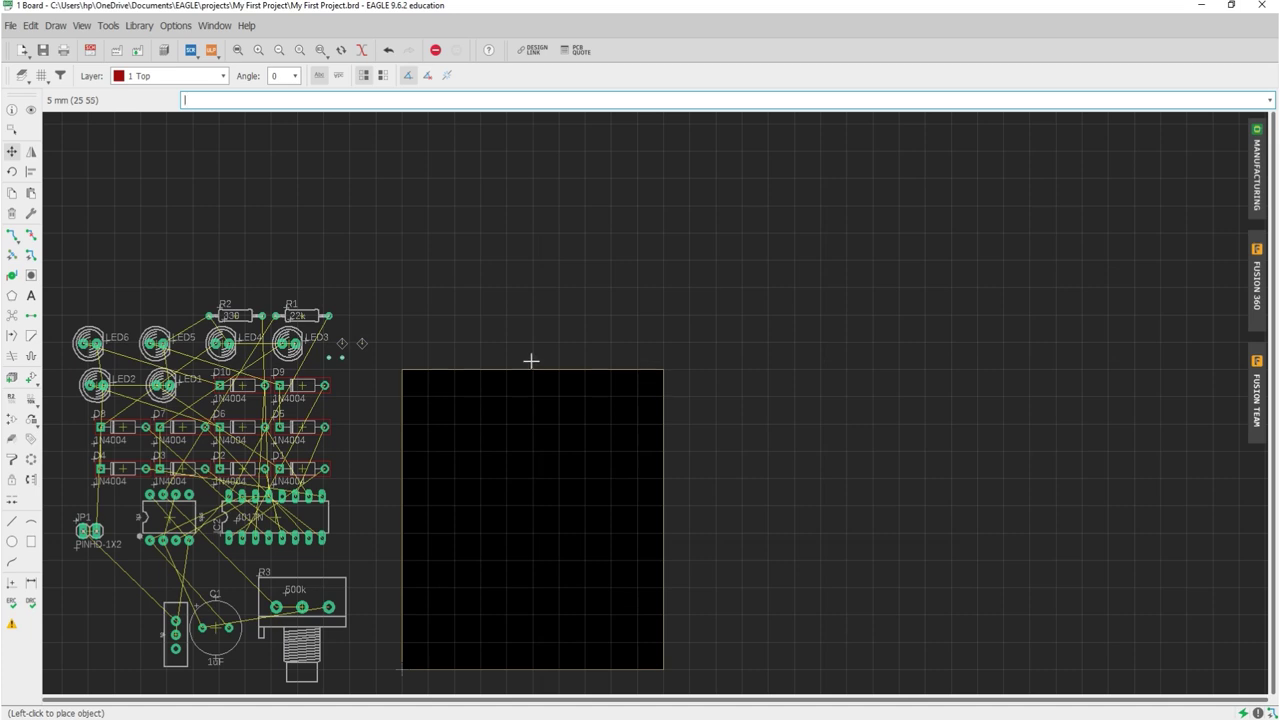
left_click(528, 306)
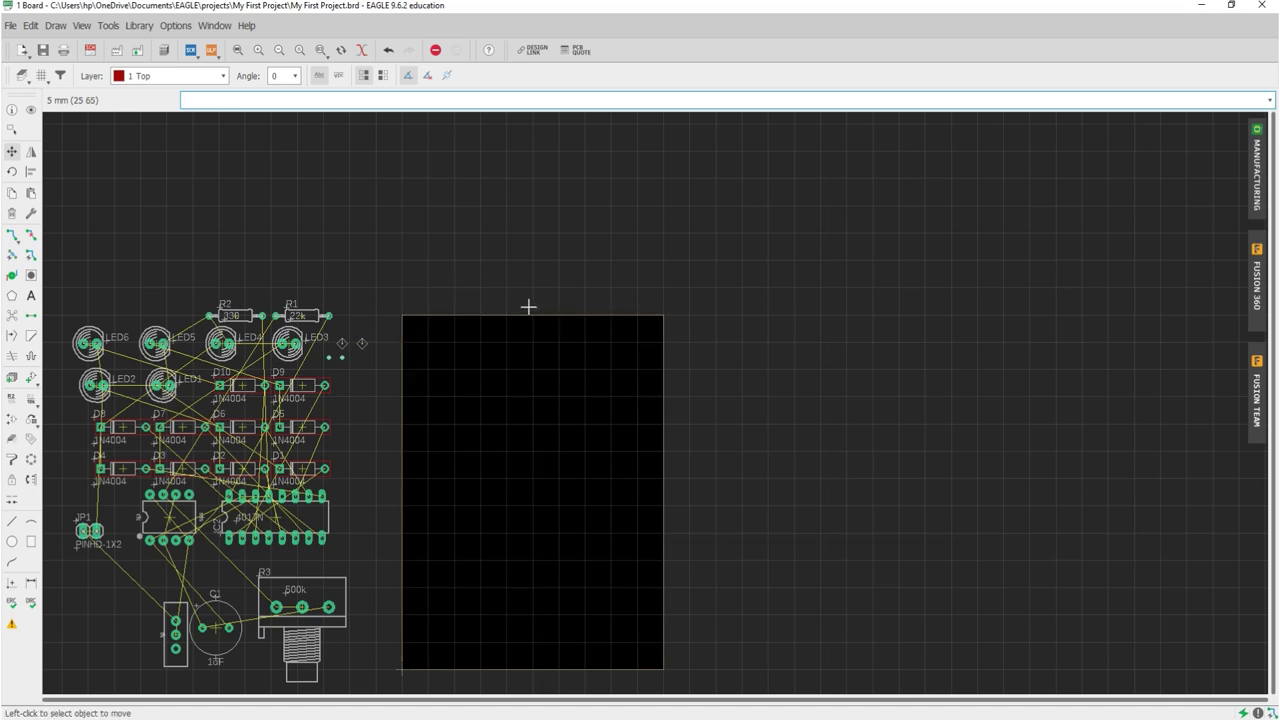
left_click(667, 457)
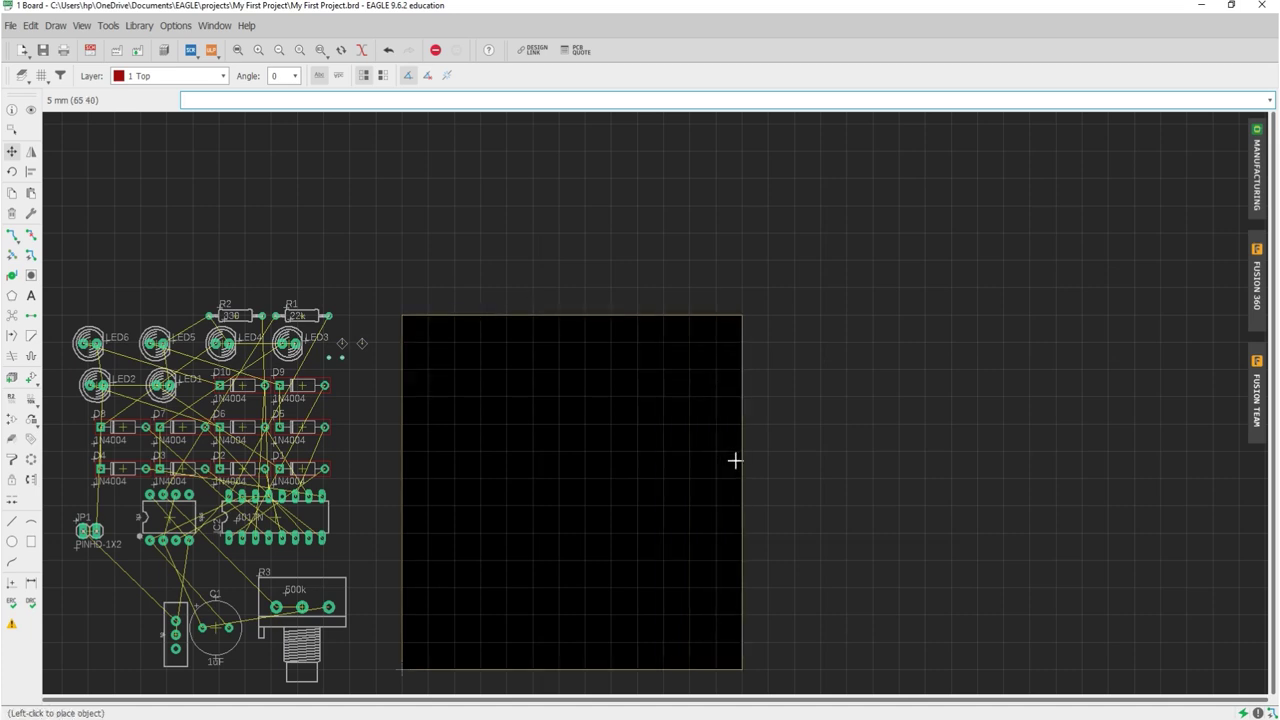
left_click(735, 460)
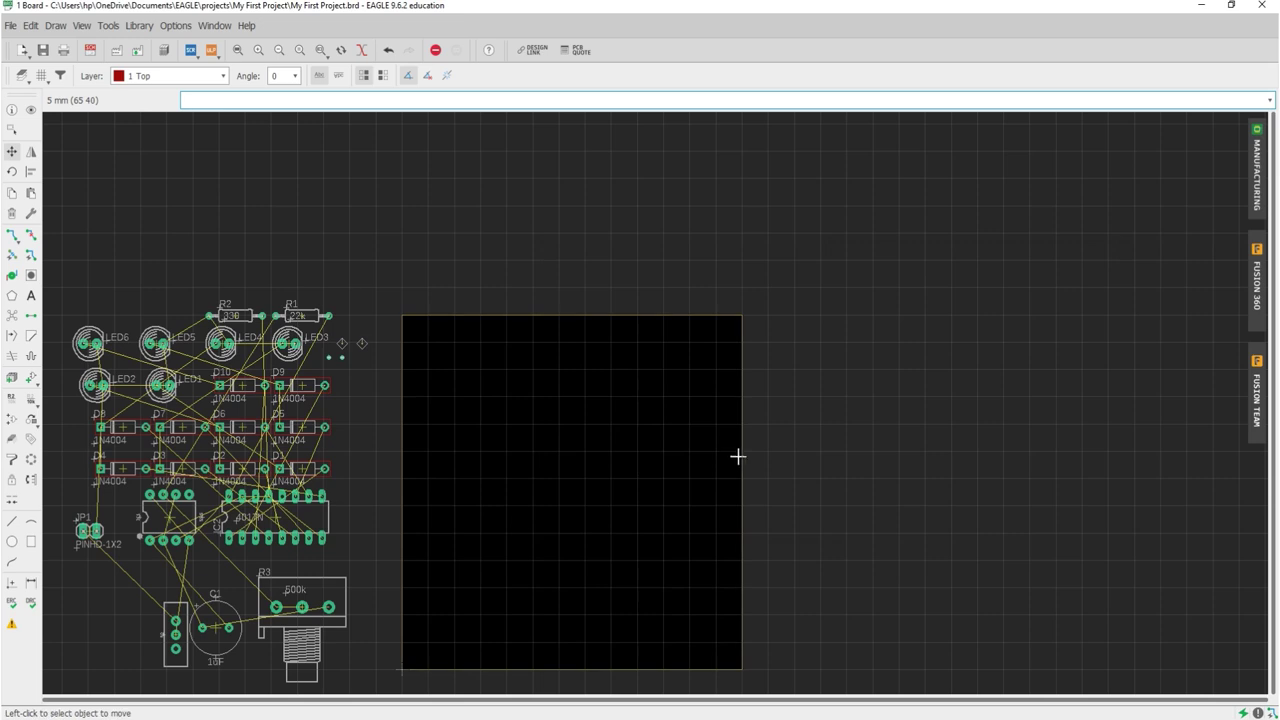
scroll(754, 297, "down", 1)
scroll(754, 297, "down", 1)
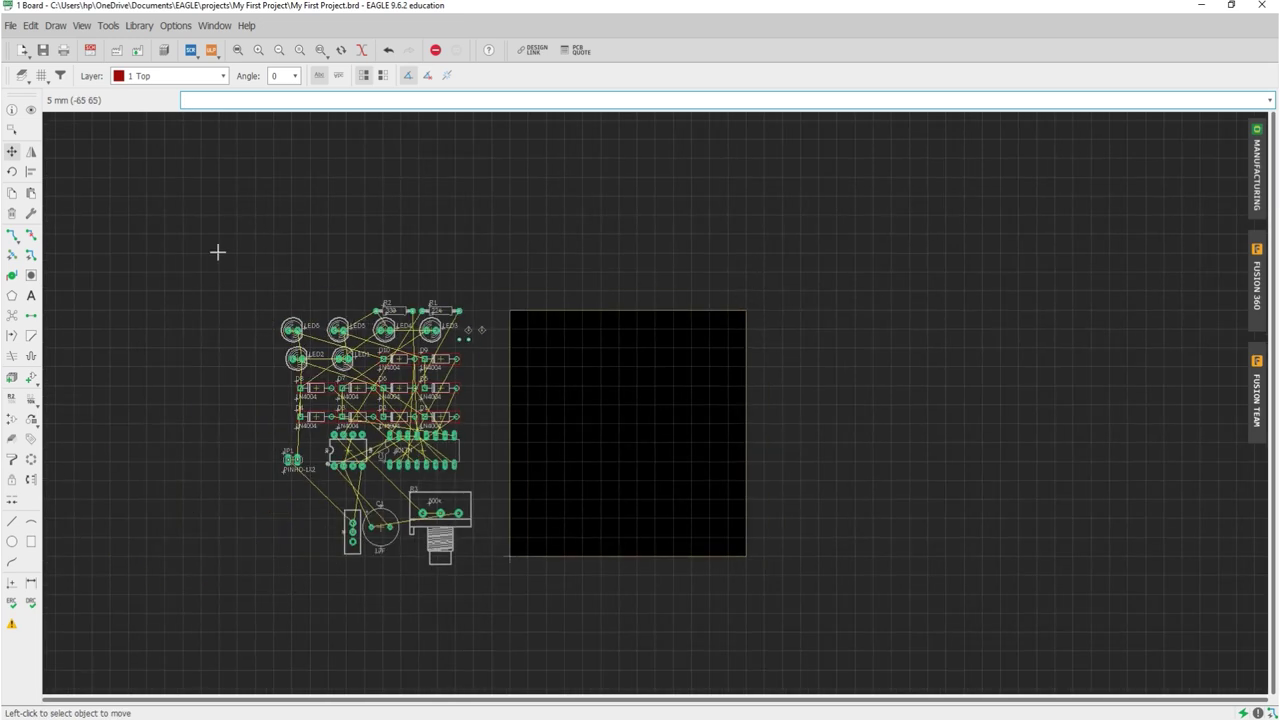
- Change the grid spacing to 1 mm, then refine it to 0.1 mm
left_click(41, 75)
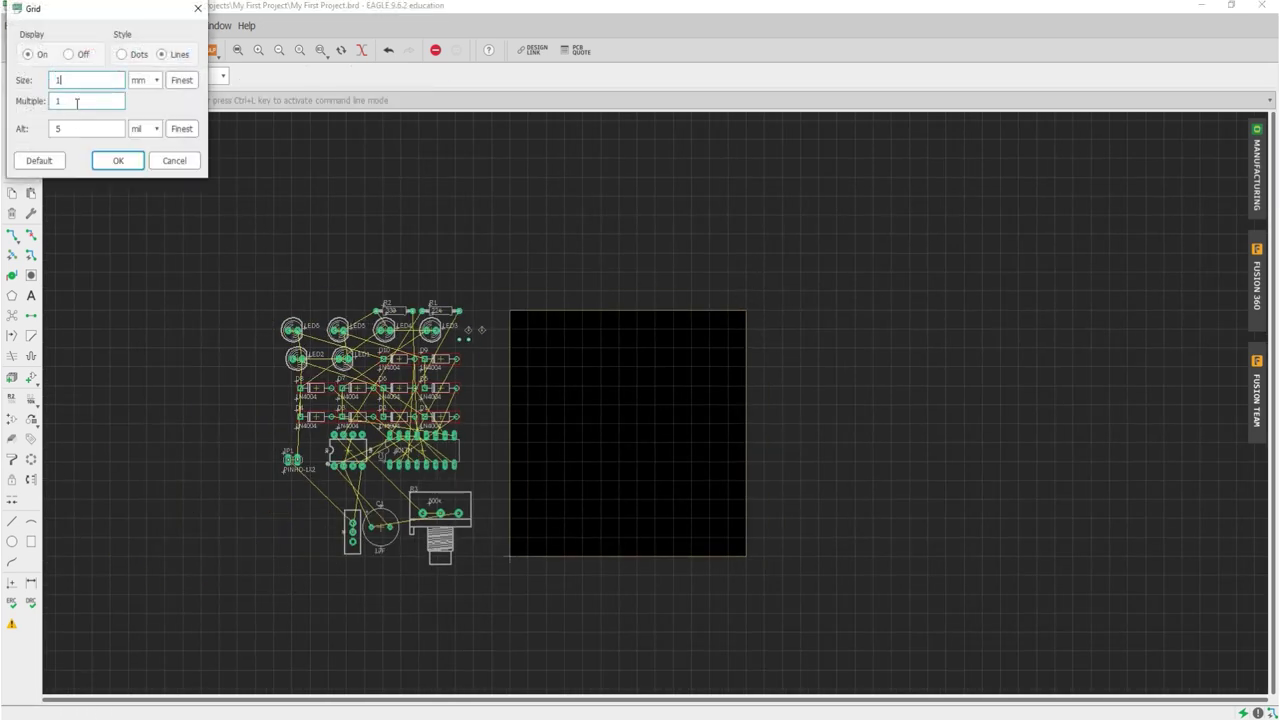
key("Return")
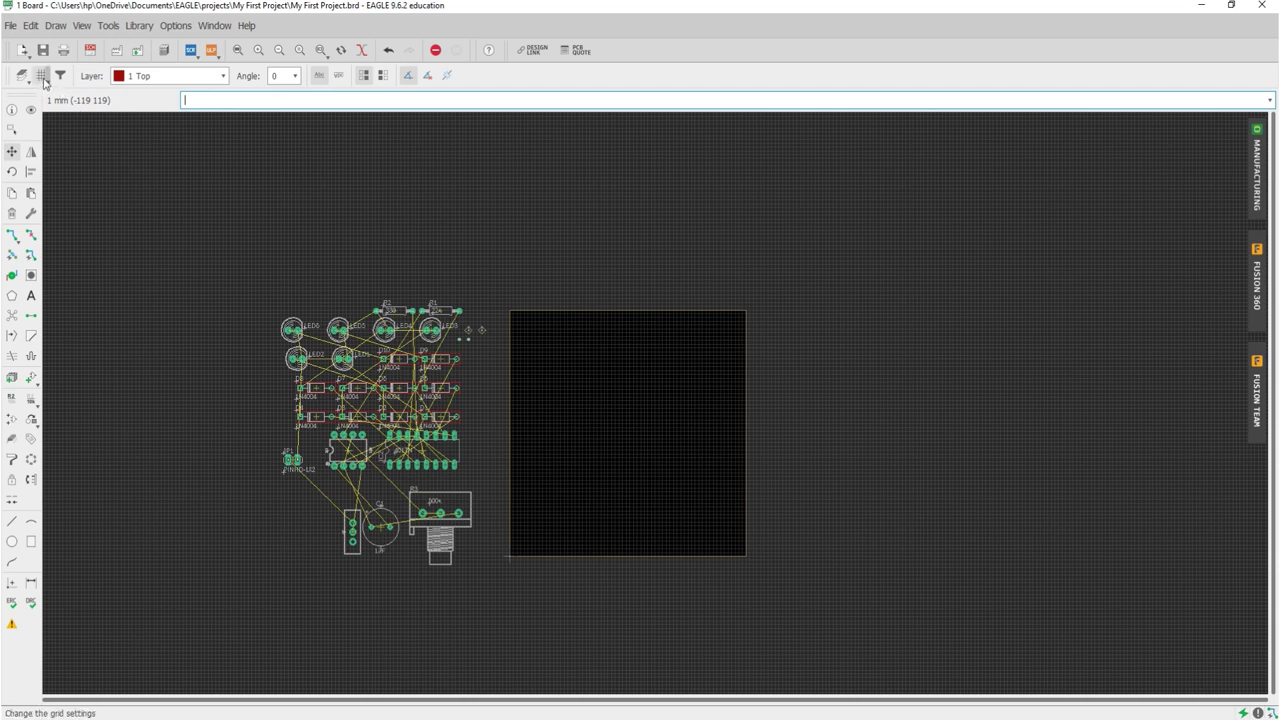
left_click(41, 75)
type("0.1")
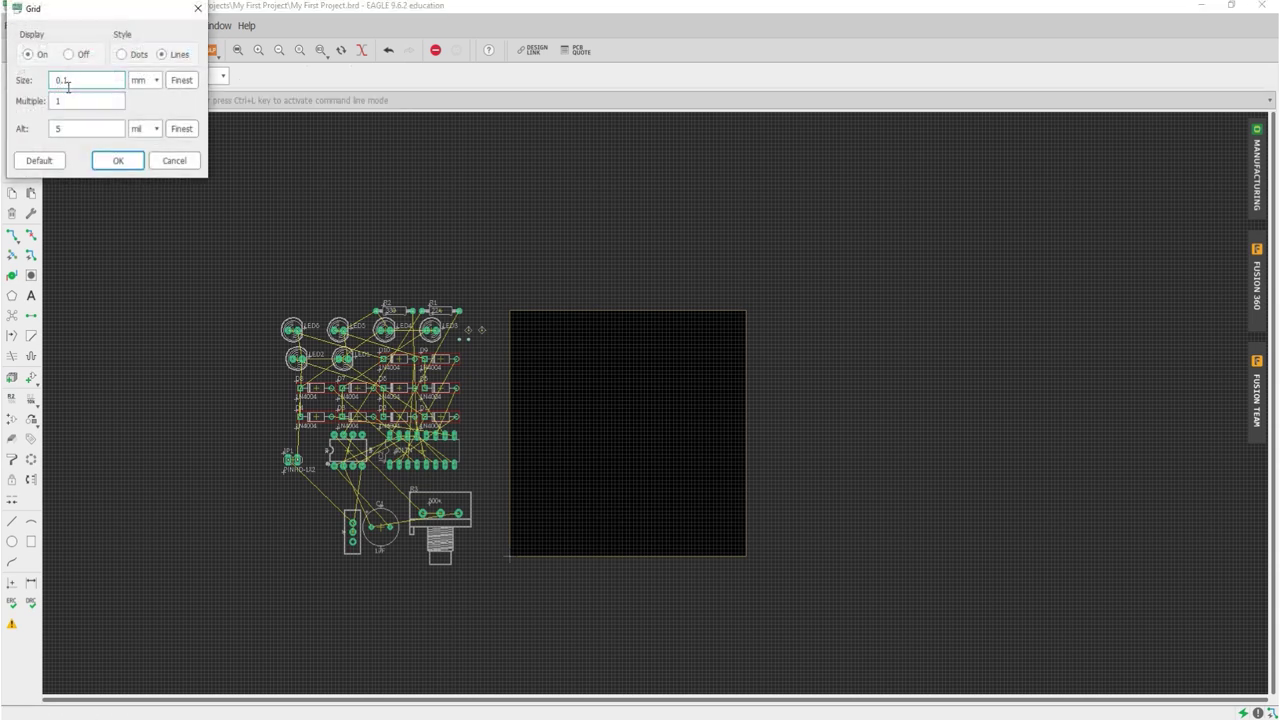
key("Return")
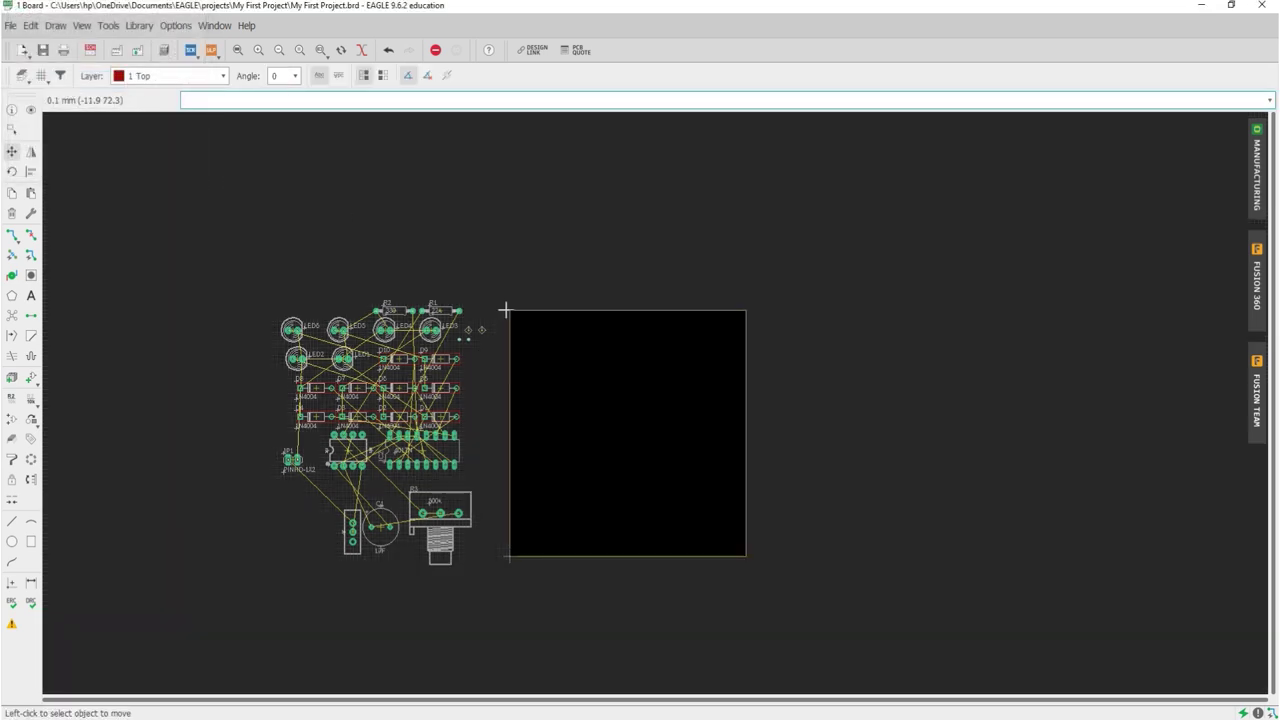
scroll(672, 417, "up", 2)
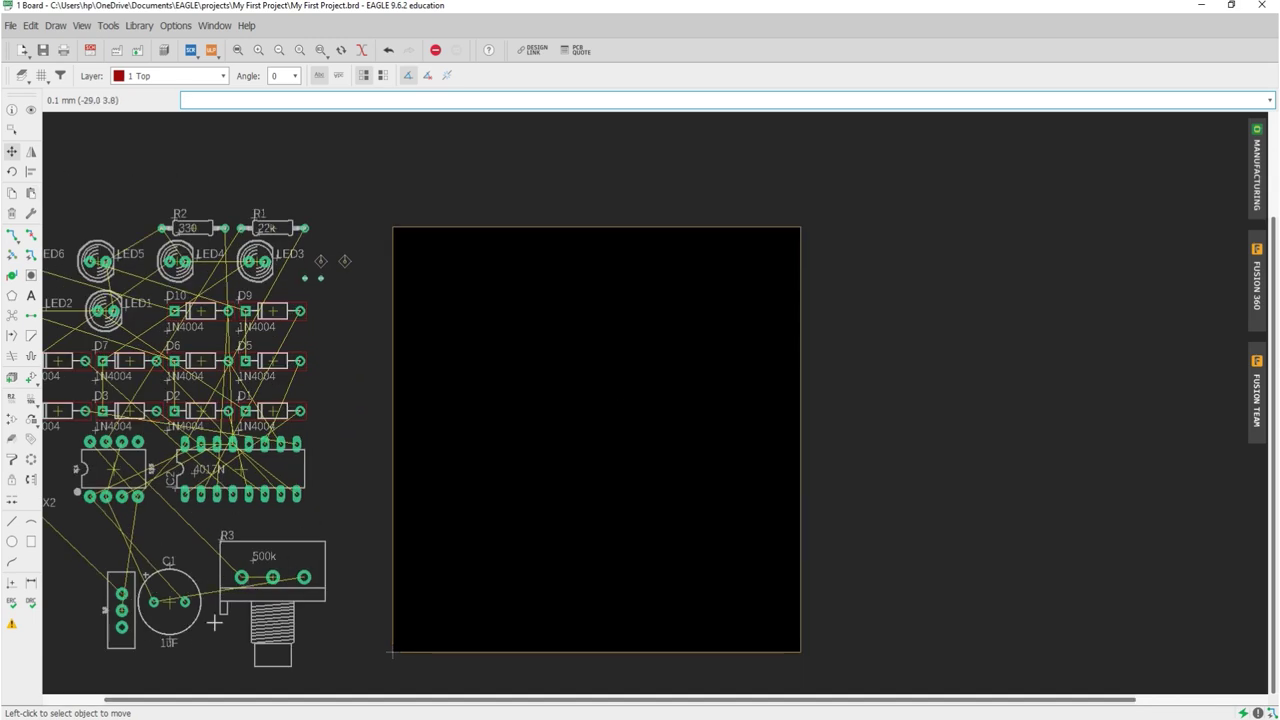
- Place connector JP1 on the board near its top-left corner
scroll(210, 522, "down", 1)
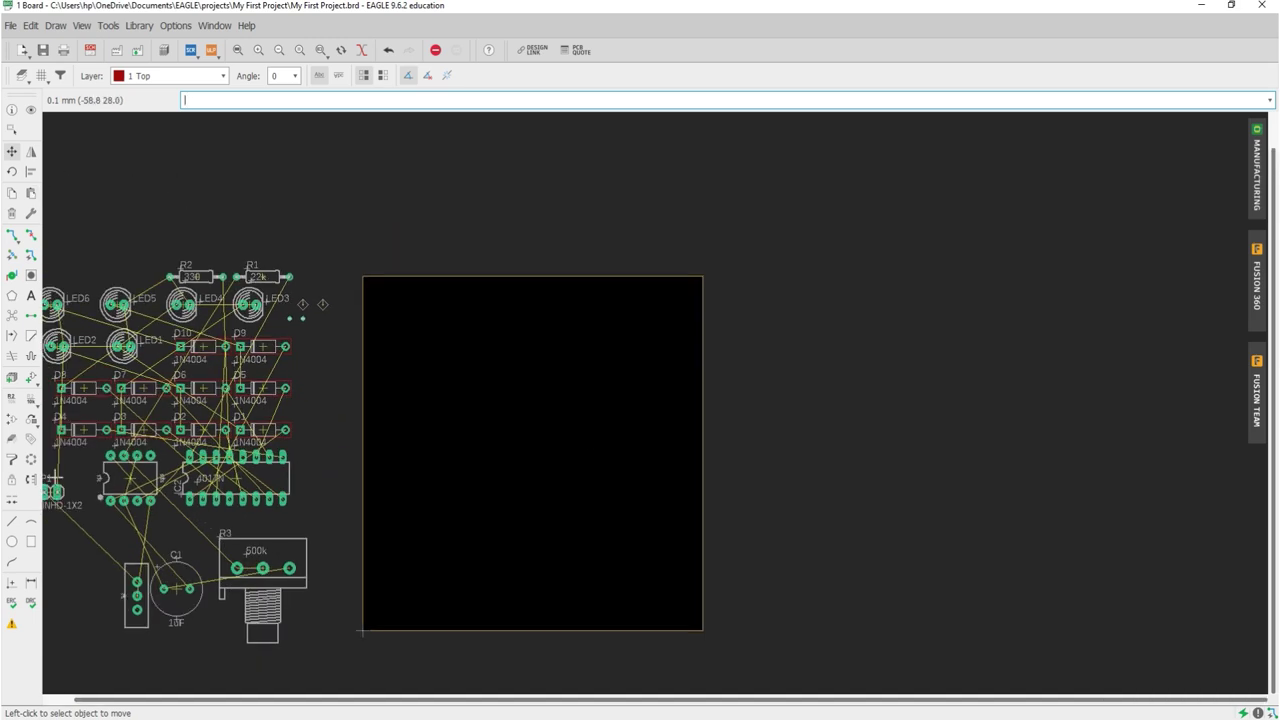
left_click(57, 492)
scroll(423, 314, "up", 1)
scroll(420, 318, "up", 2)
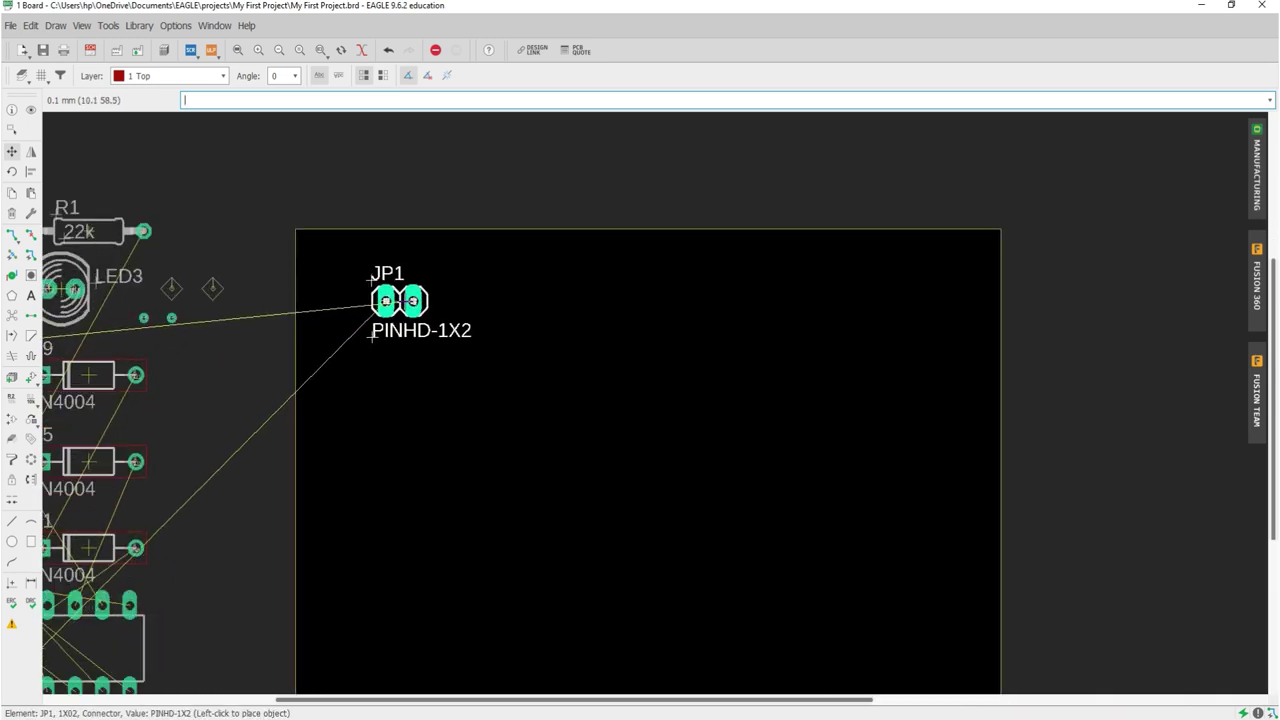
left_click(395, 300)
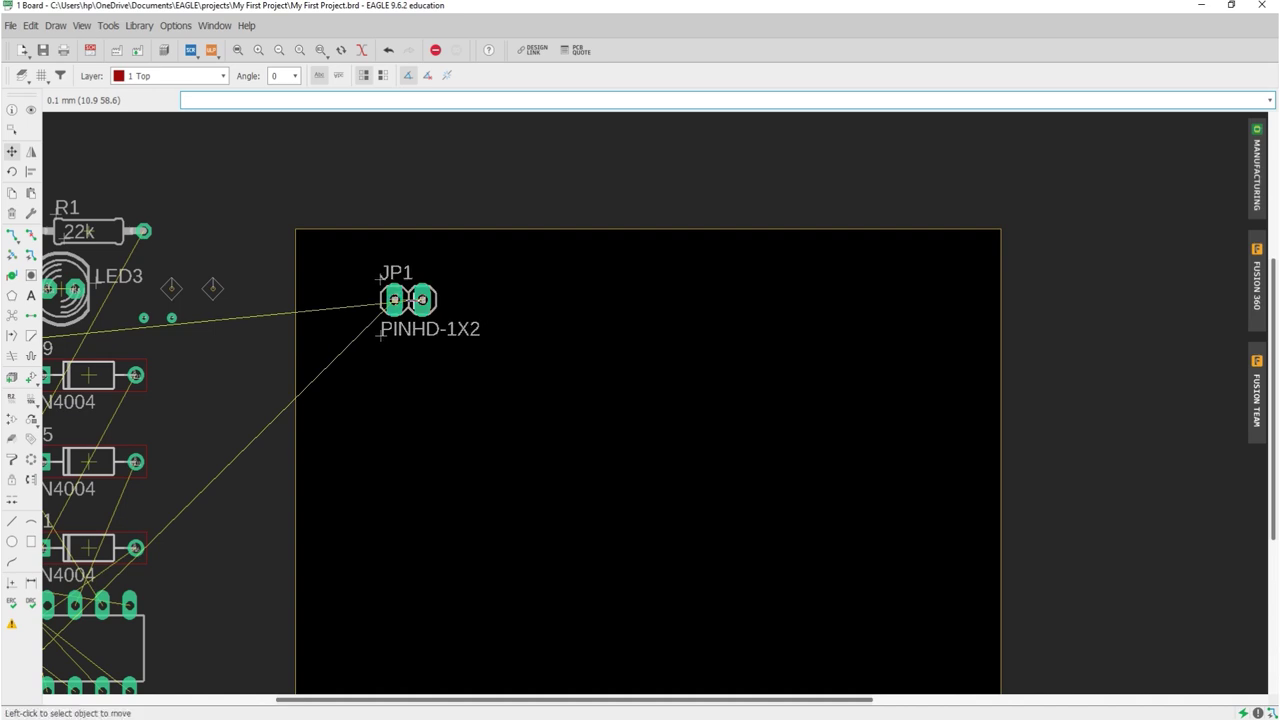
scroll(408, 302, "down", 5)
scroll(176, 543, "up", 2)
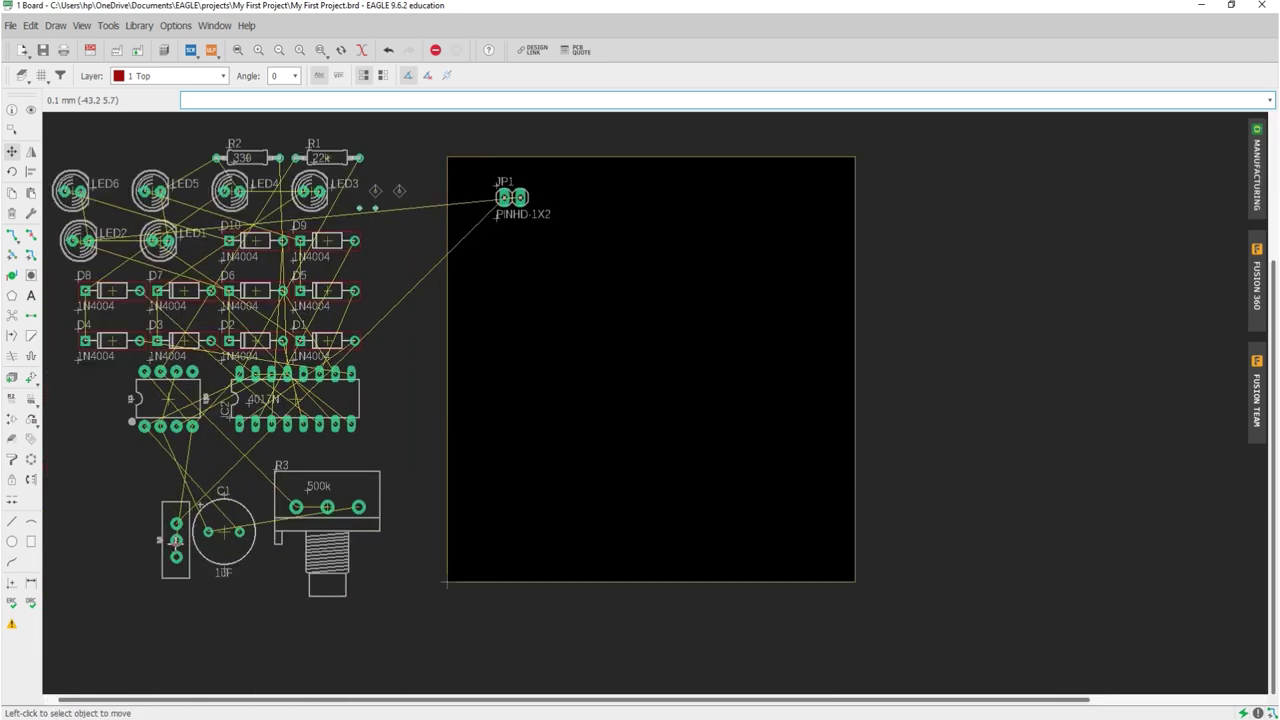
scroll(176, 540, "up", 3)
- Rotate switch S2 horizontal and place it just right of JP1
left_click(176, 538)
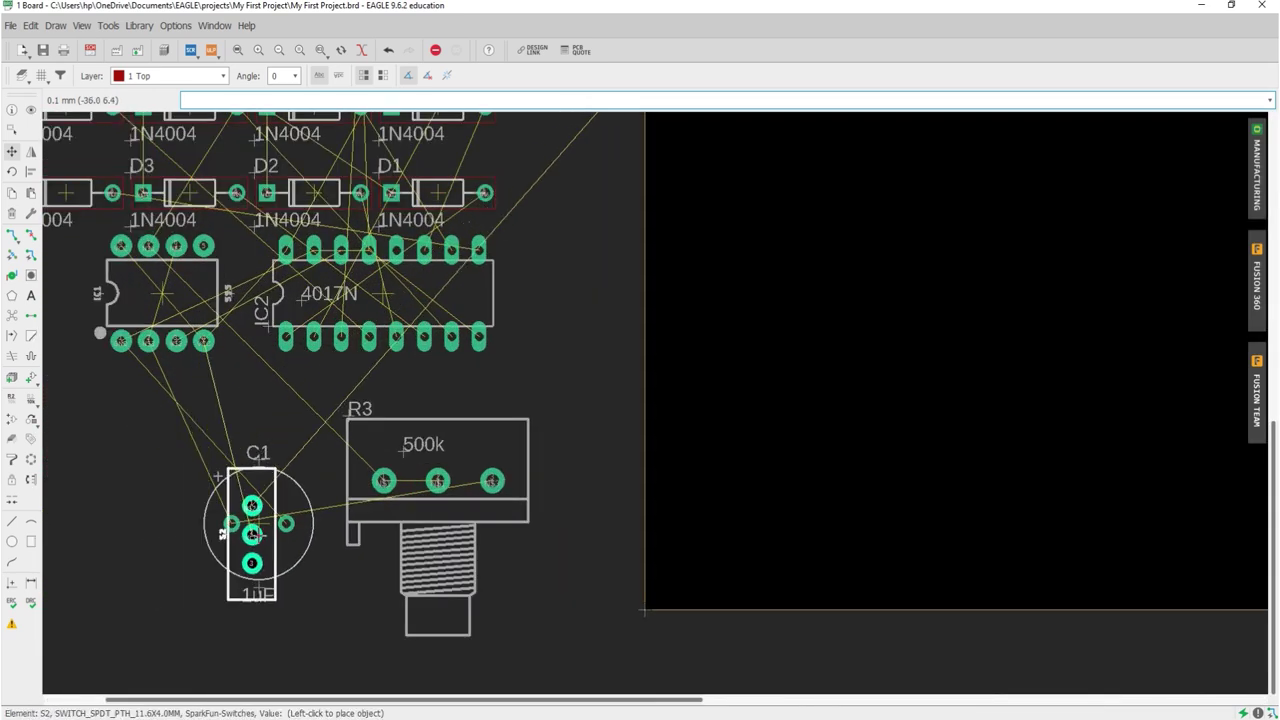
scroll(256, 533, "down", 4)
scroll(300, 510, "down", 1)
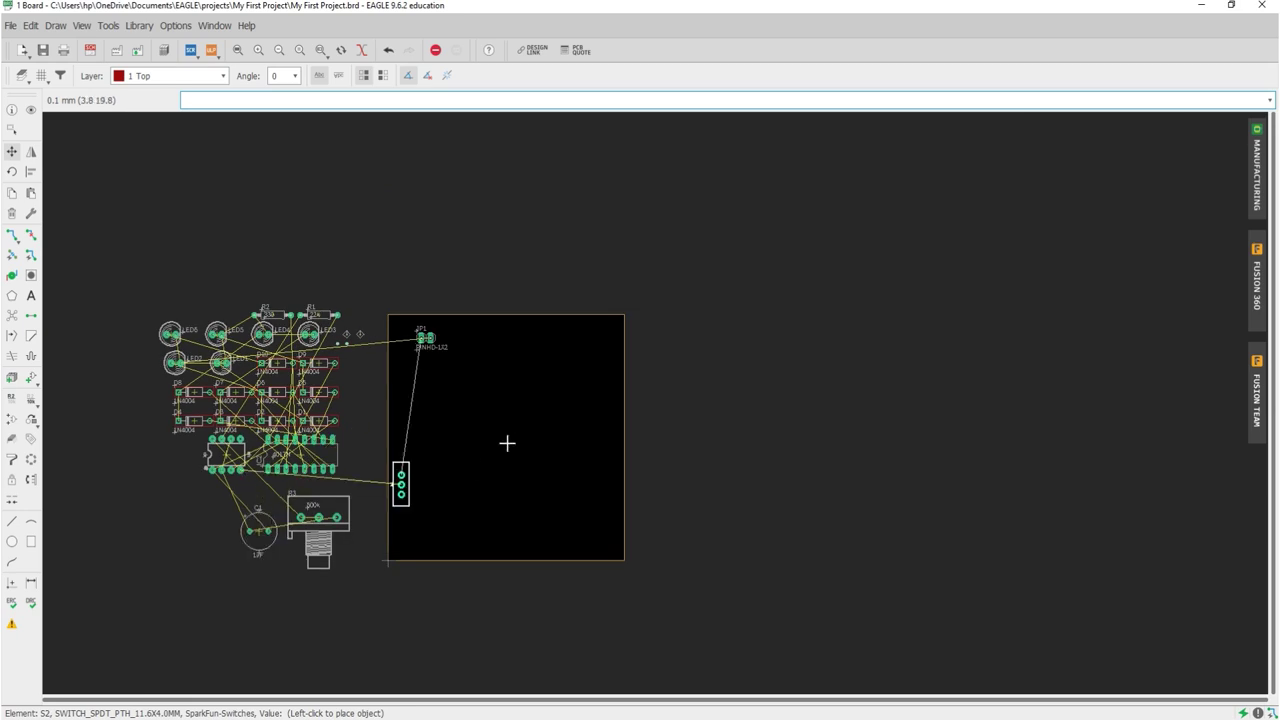
right_click(458, 338)
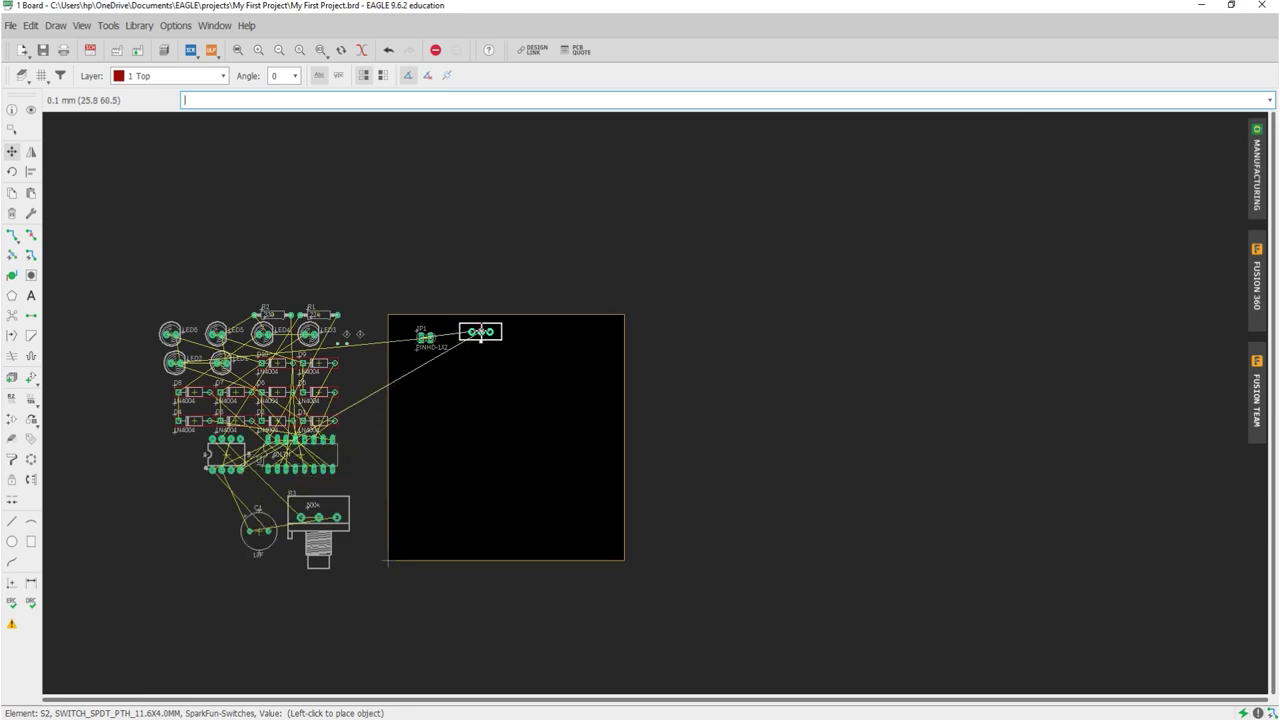
scroll(474, 334, "up", 2)
scroll(456, 345, "up", 1)
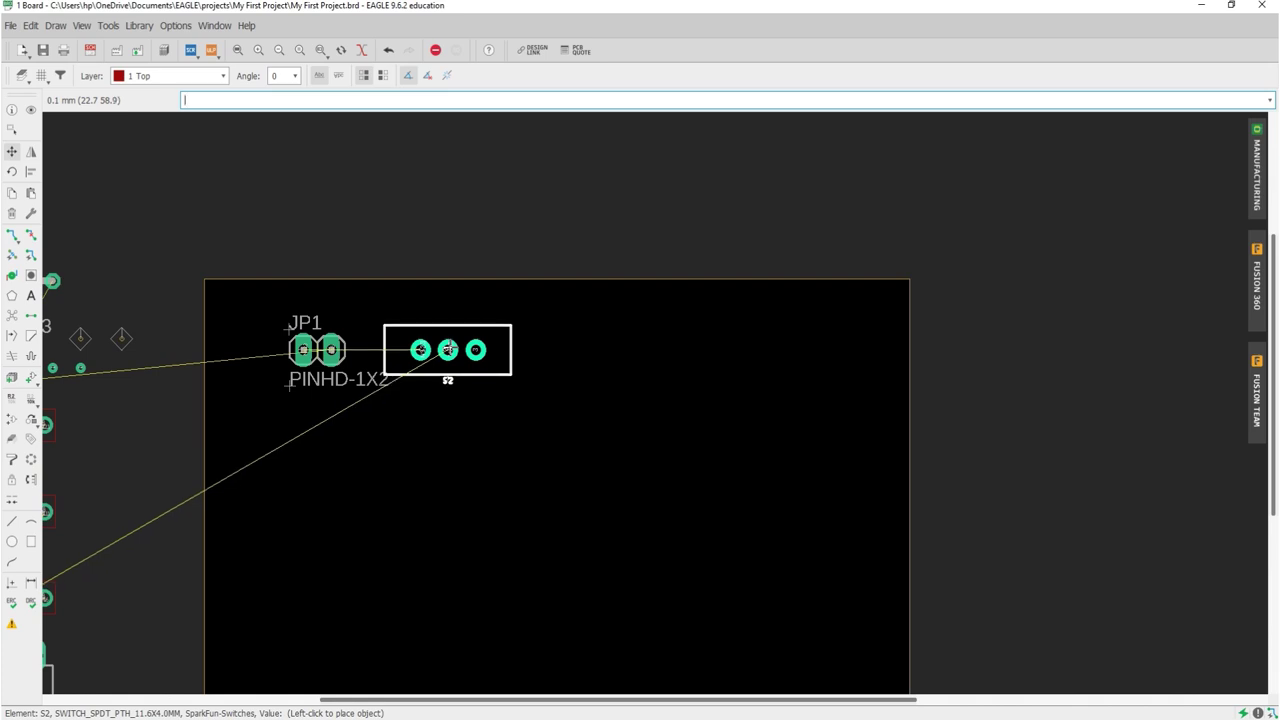
left_click(449, 349)
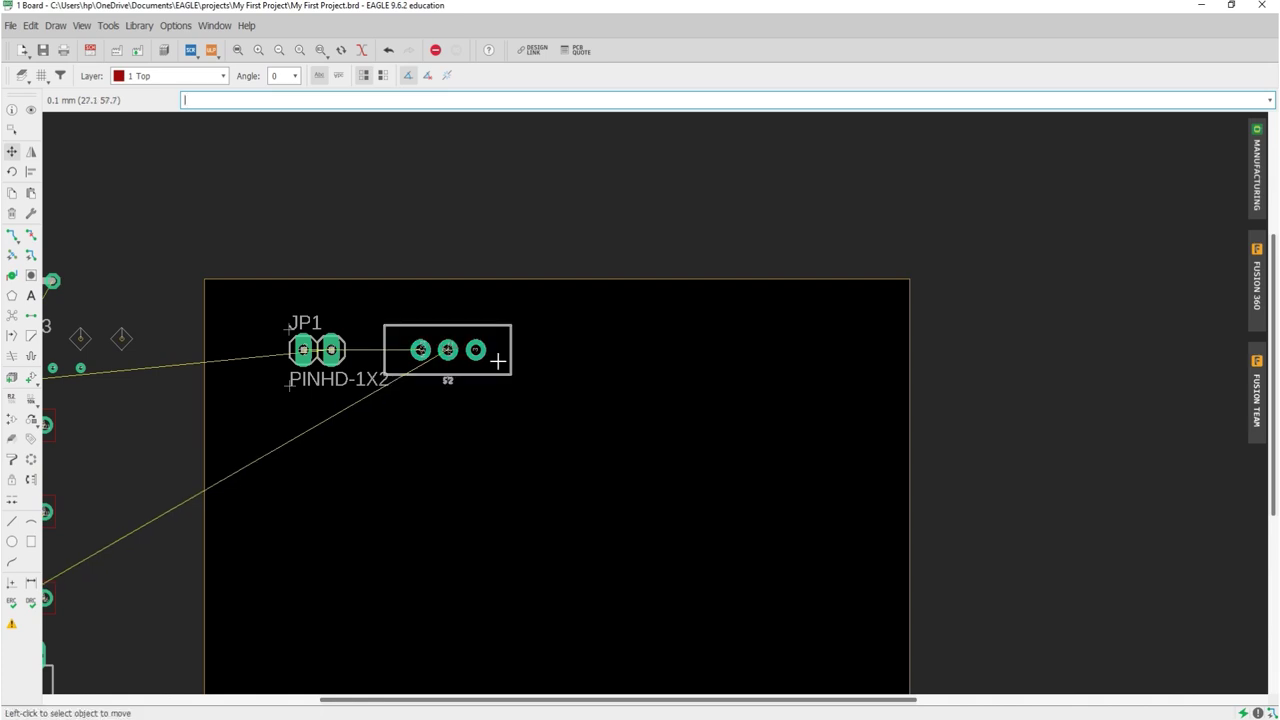
scroll(498, 361, "down", 5)
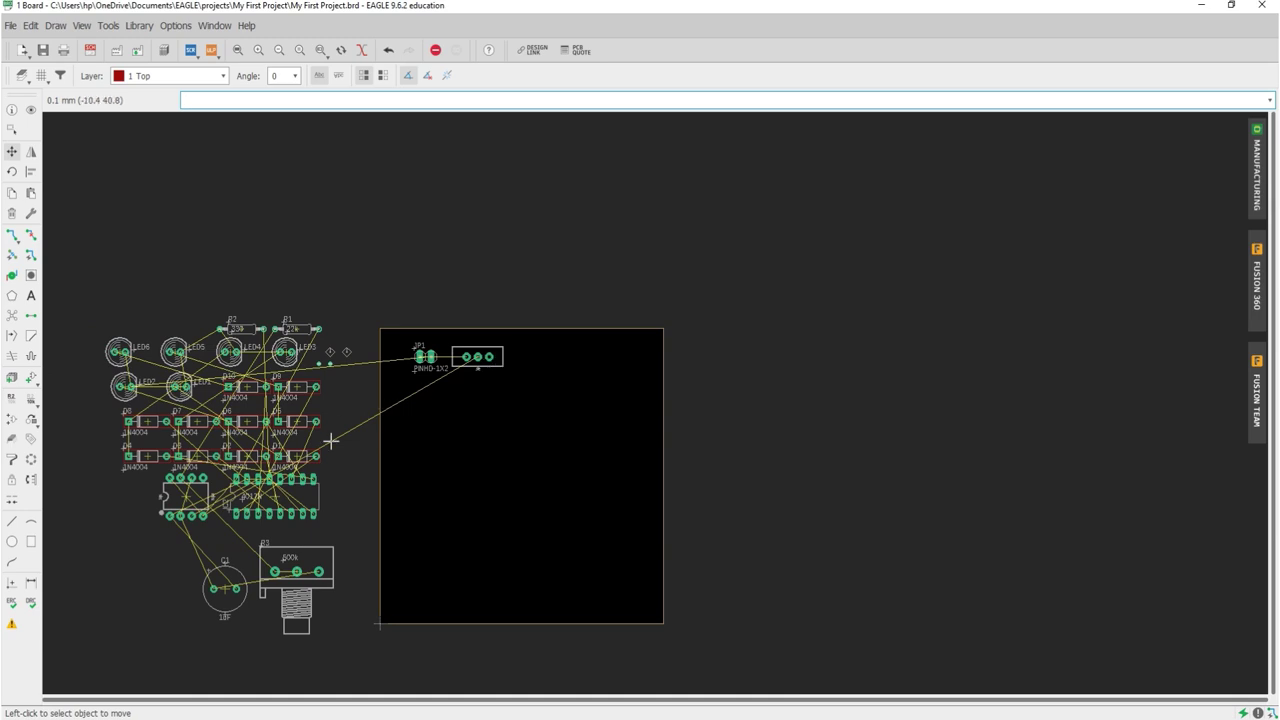
- Rotate potentiometer R3 with its knob up and place it near the board's top edge
left_click(296, 571)
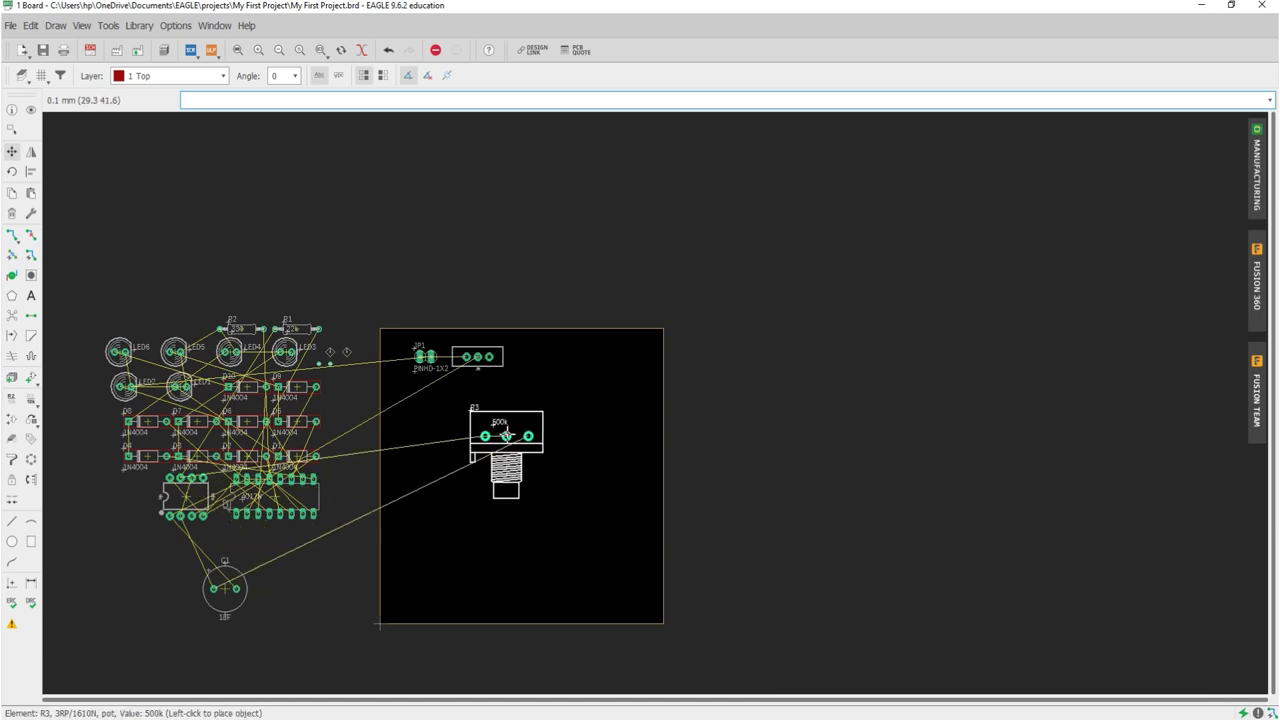
right_click(557, 396)
right_click(557, 396)
scroll(550, 370, "up", 3)
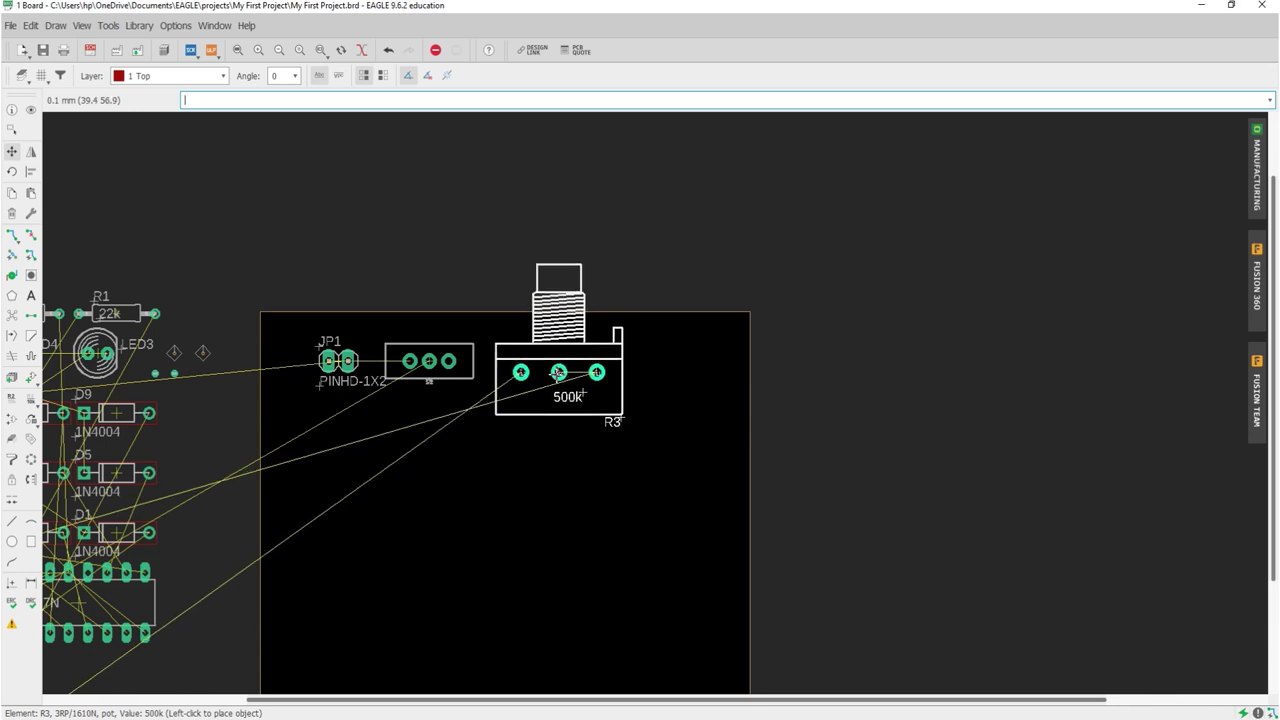
left_click(558, 373)
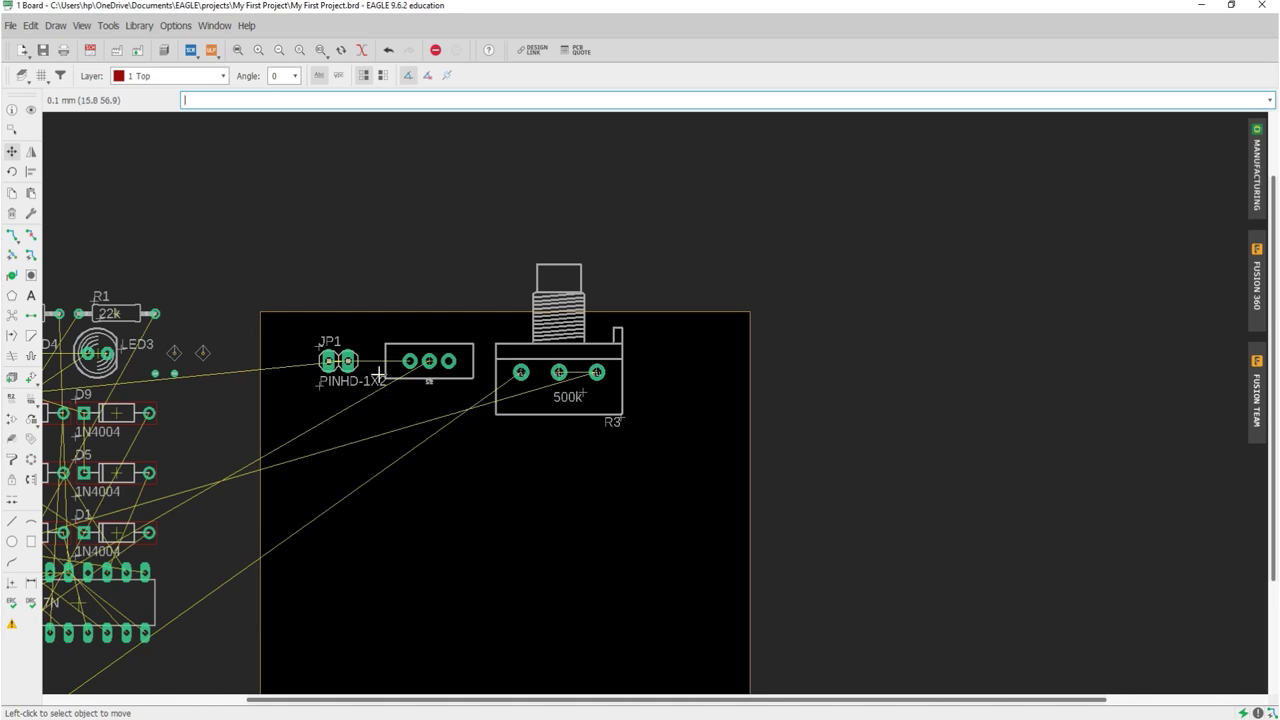
scroll(372, 379, "down", 3)
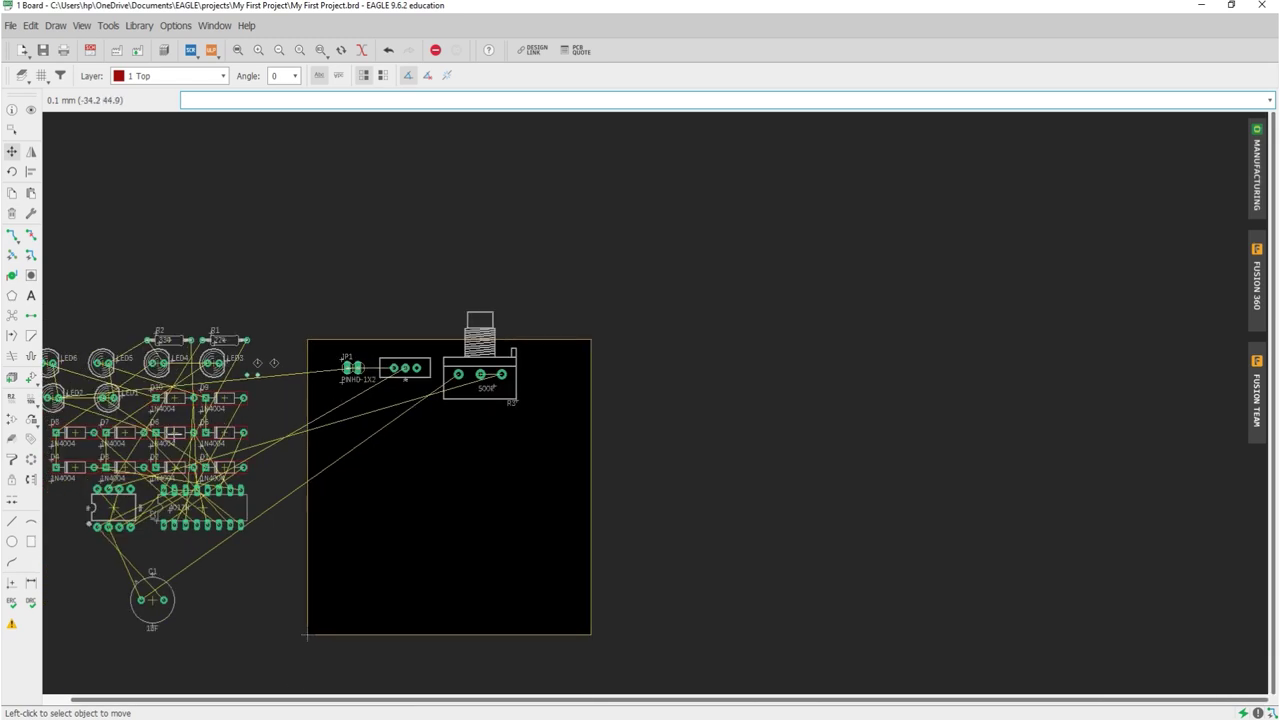
scroll(197, 511, "up", 3)
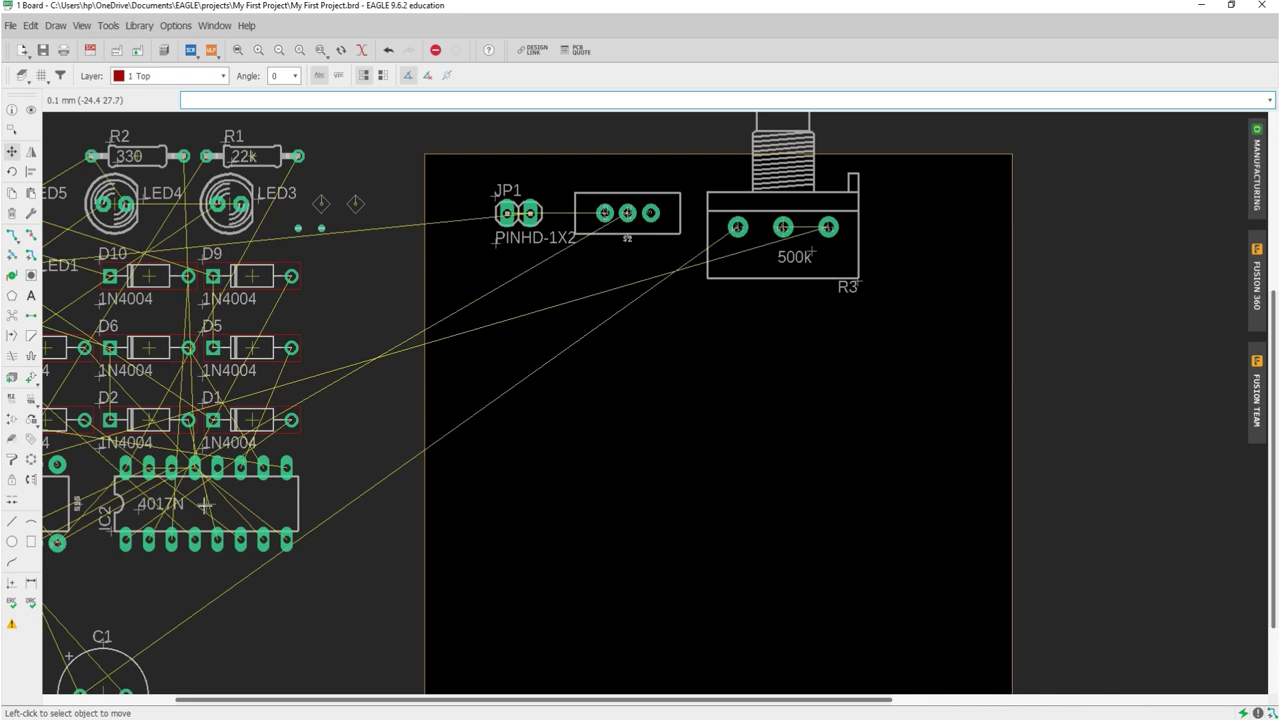
- Pick up the 4017N chip IC2 and rotate it upright with its notch on top
left_click(204, 503)
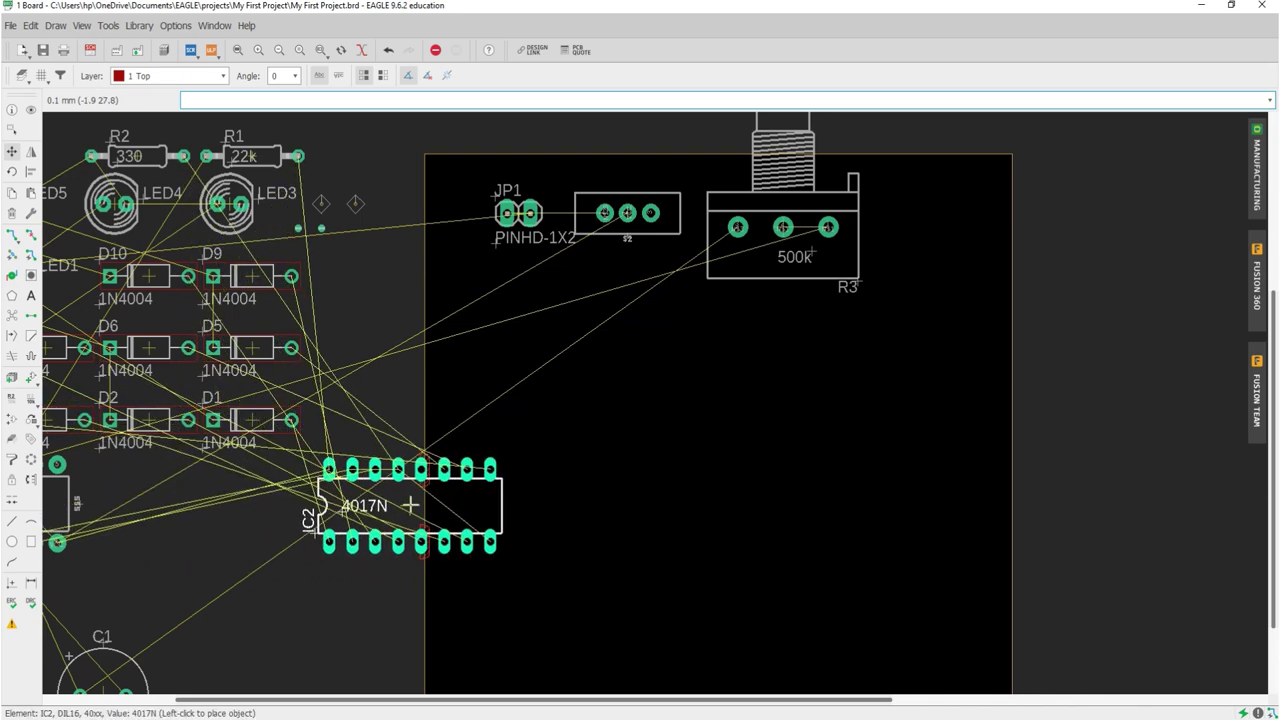
scroll(420, 505, "down", 3)
scroll(443, 505, "up", 1)
scroll(570, 465, "up", 2)
right_click(574, 461)
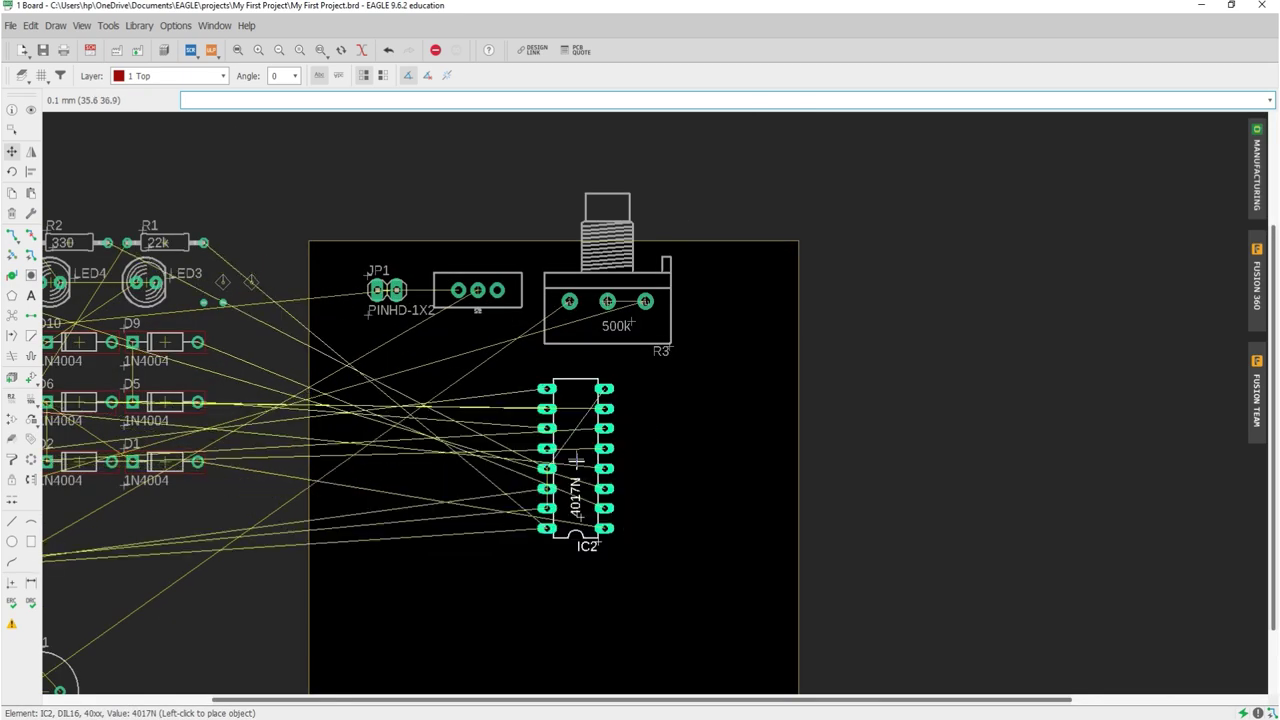
right_click(580, 459)
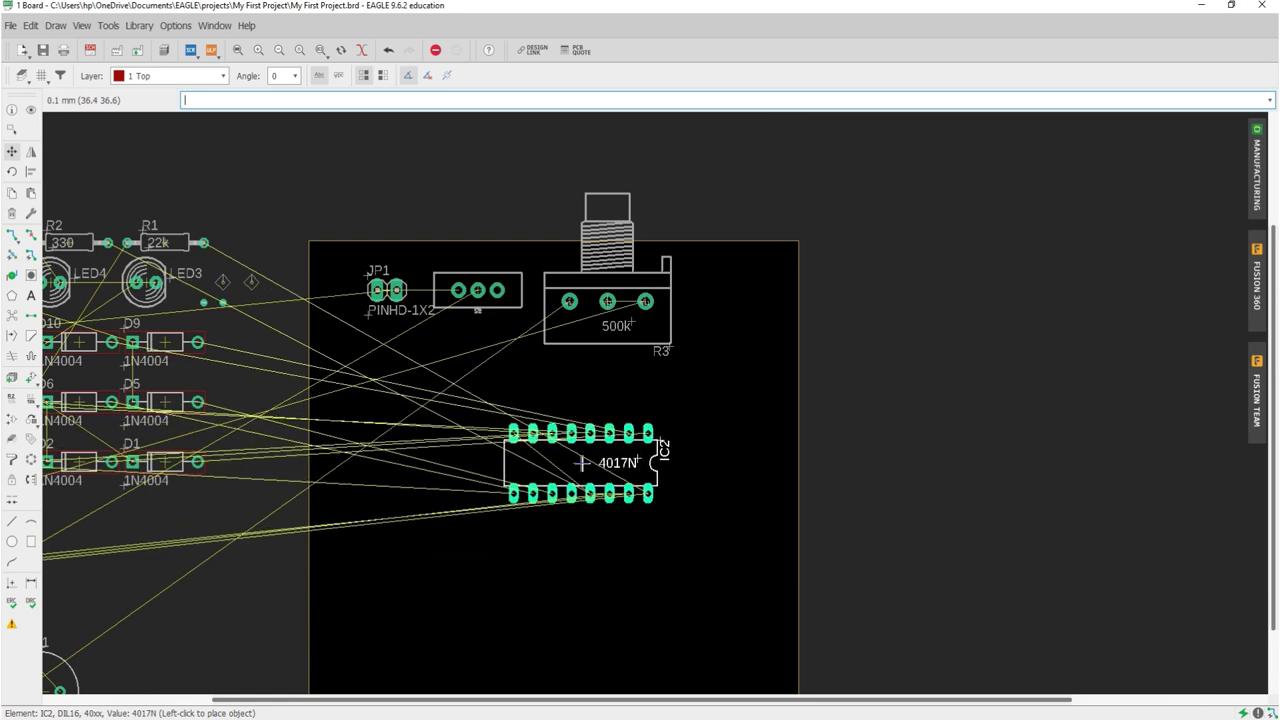
right_click(590, 462)
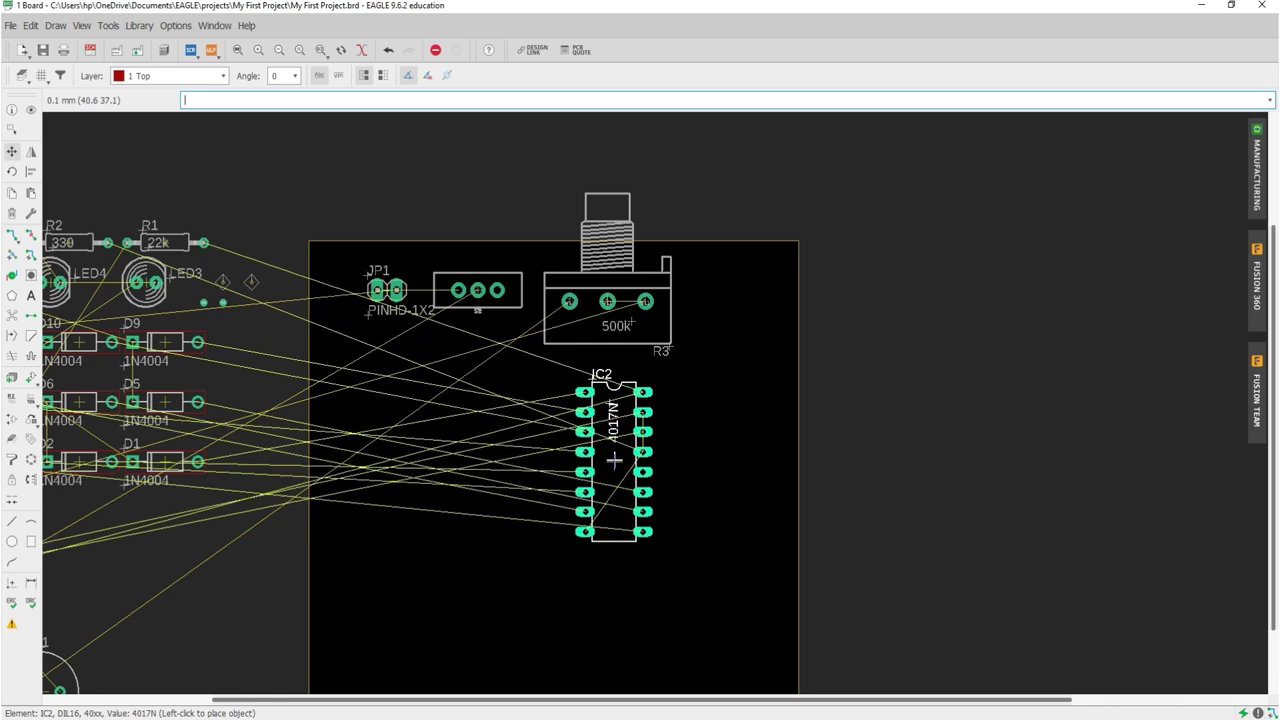
- Drop the upright IC2 on the board below R3
left_click(616, 467)
scroll(612, 471, "down", 3)
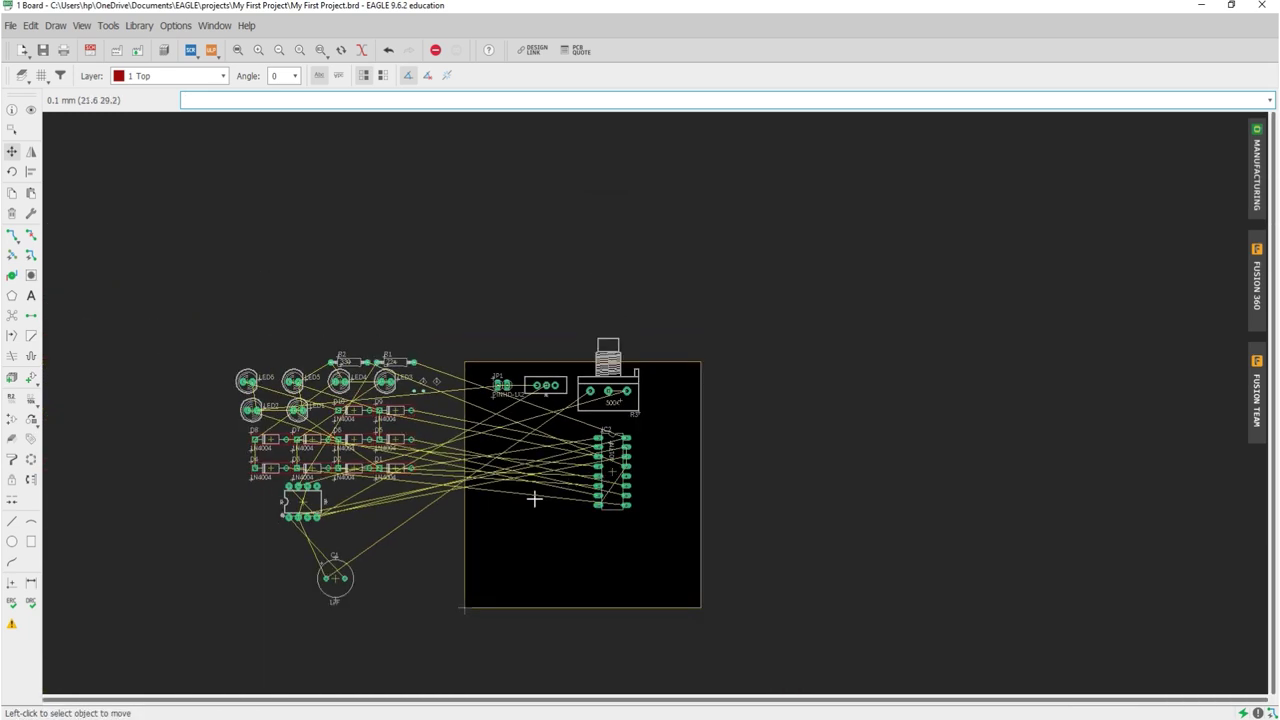
scroll(347, 488, "up", 3)
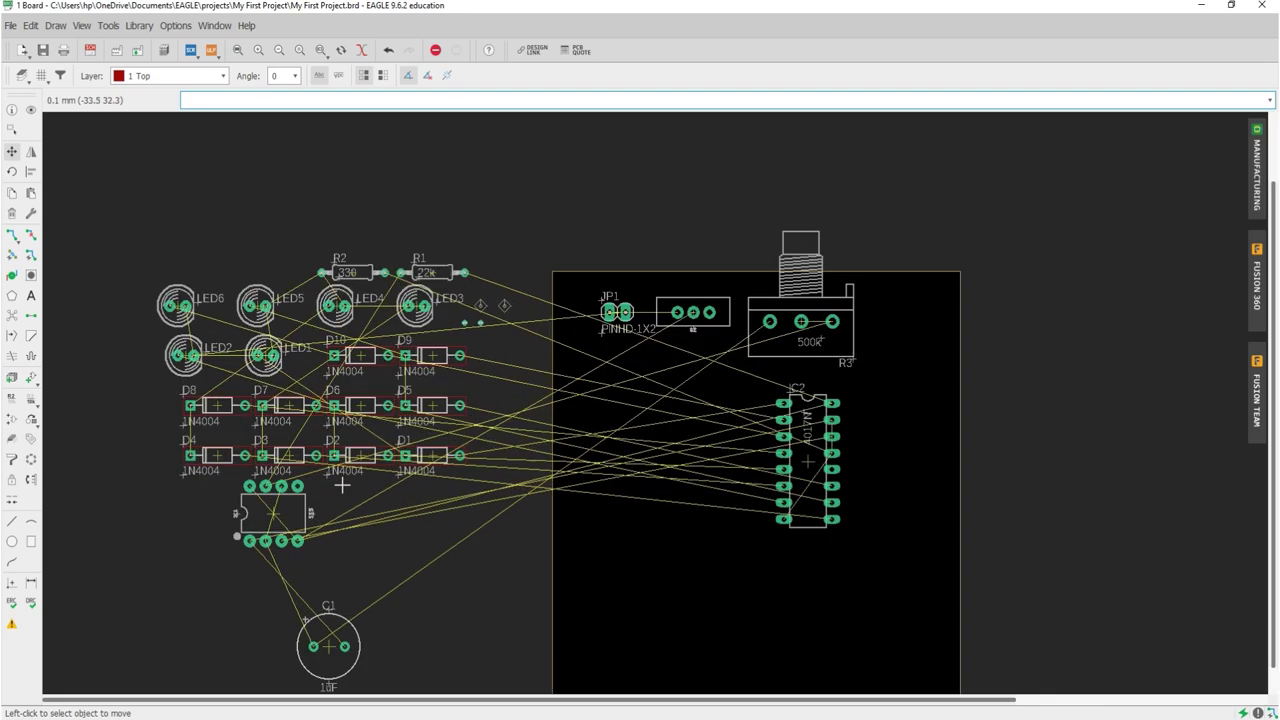
- Place the 555 chip IC1 just right of IC2 and redraw the airwires with Ratsnest
left_click(273, 513)
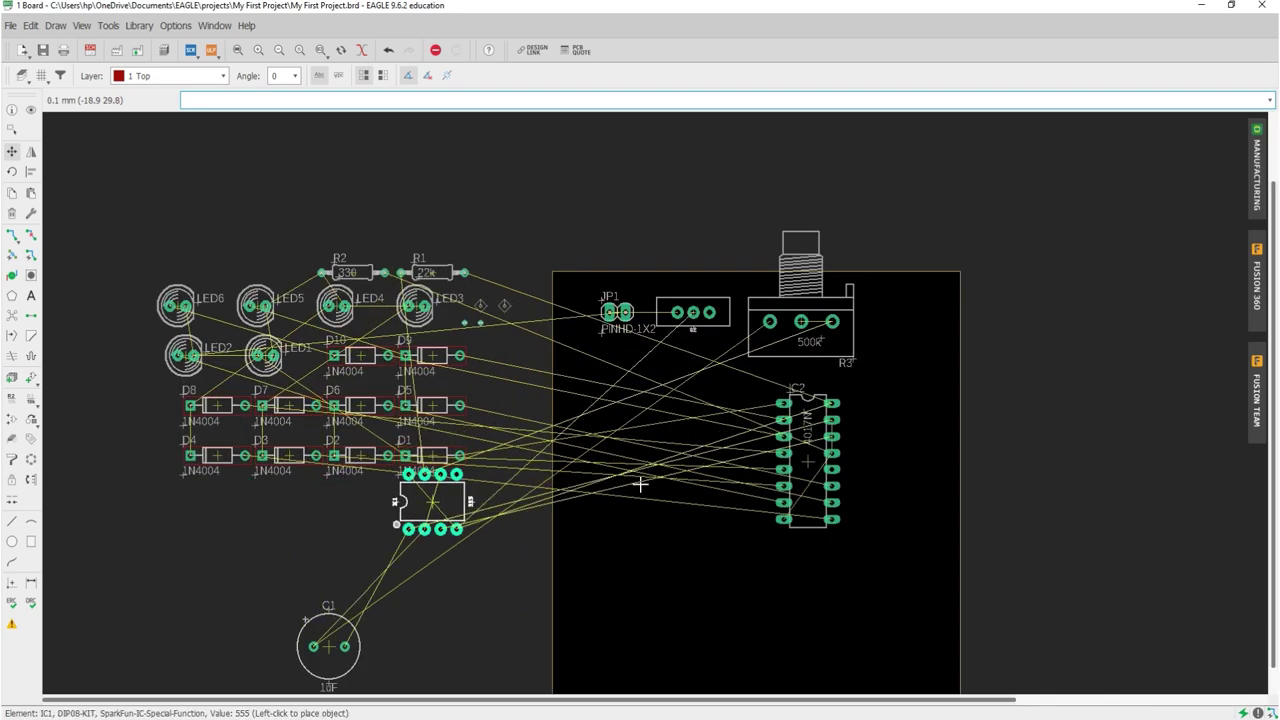
scroll(810, 430, "up", 1)
scroll(780, 450, "up", 3)
scroll(743, 432, "down", 5)
scroll(743, 432, "up", 2)
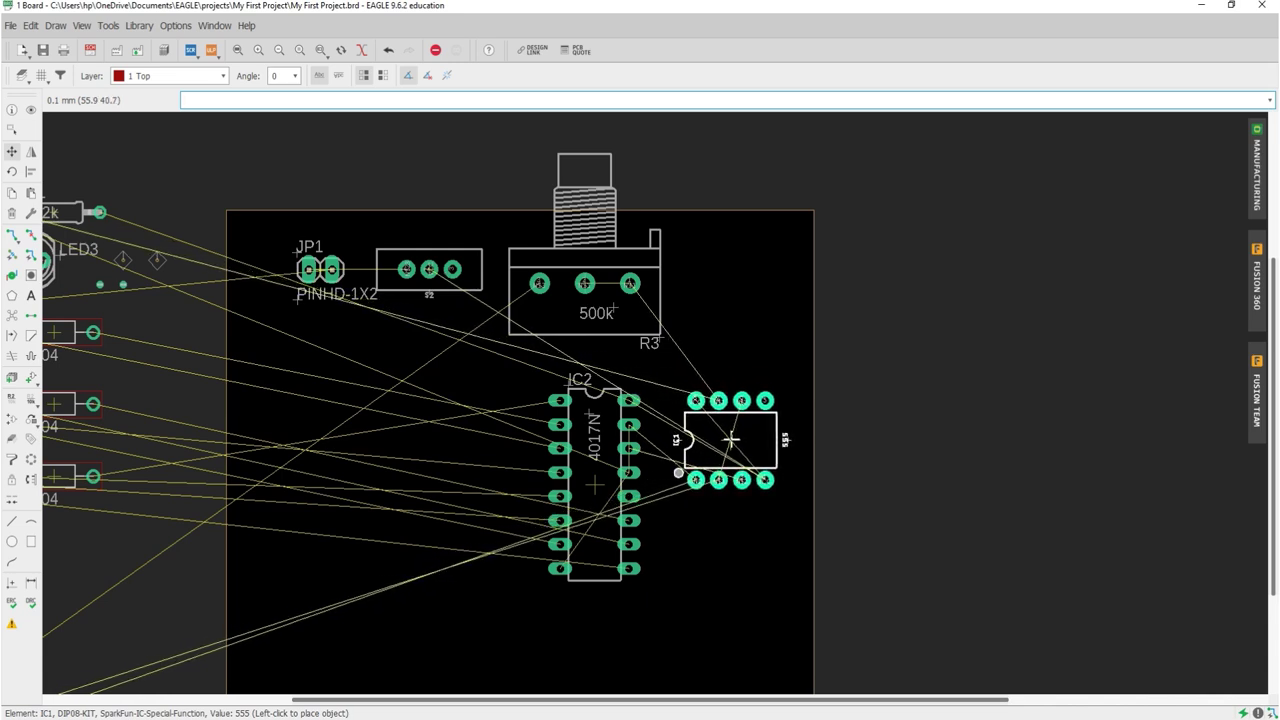
left_click(731, 437)
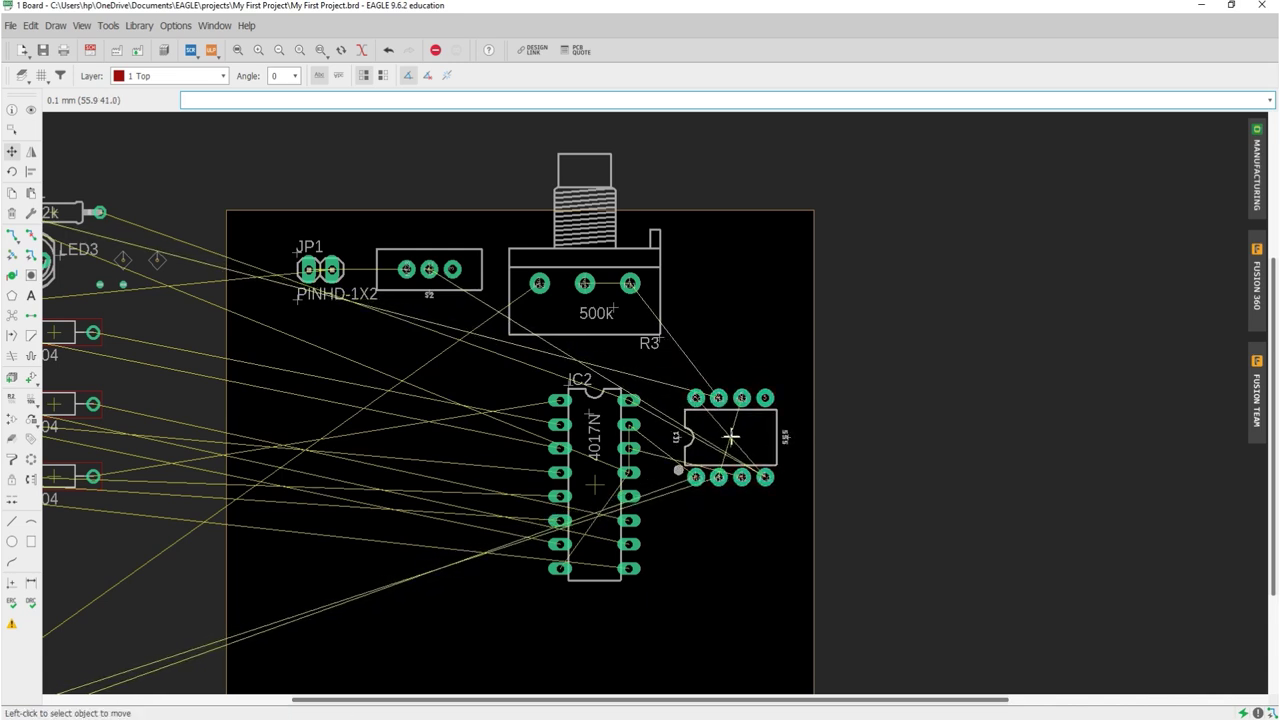
left_click(12, 315)
scroll(579, 444, "down", 2)
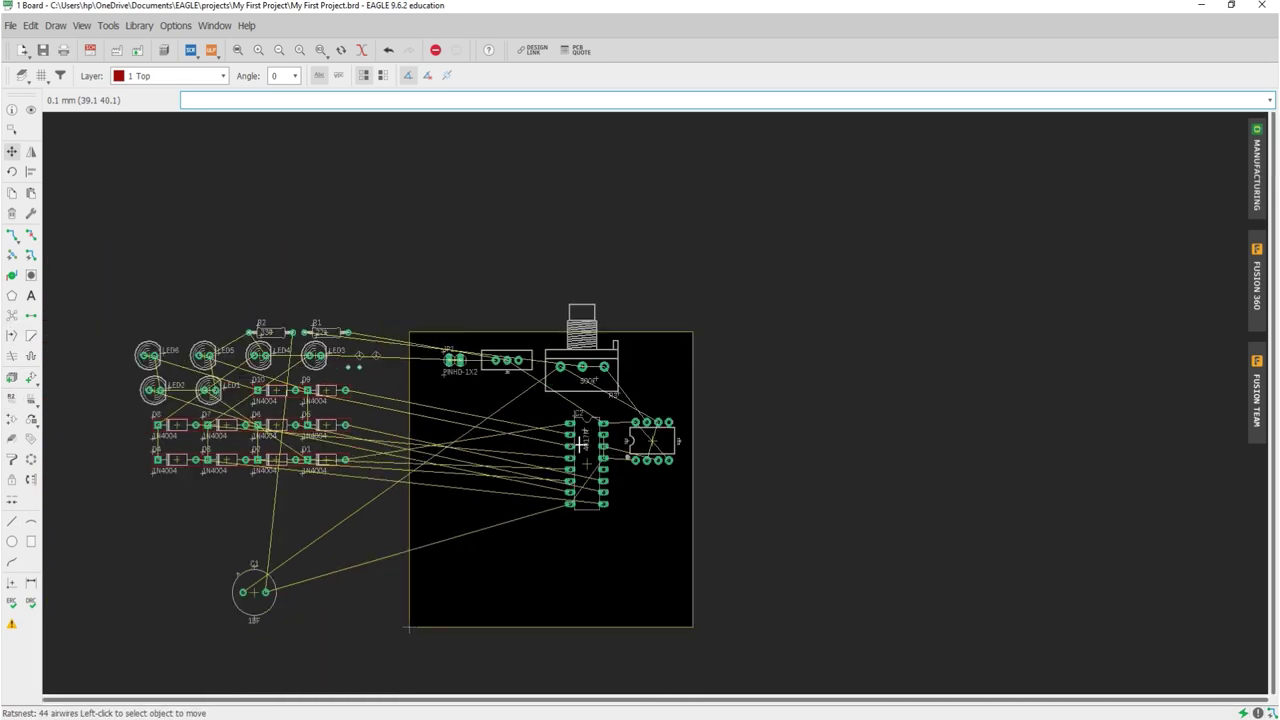
- Rotate the 1uF capacitor C1 a quarter turn and place it on the board below IC1
left_click(250, 588)
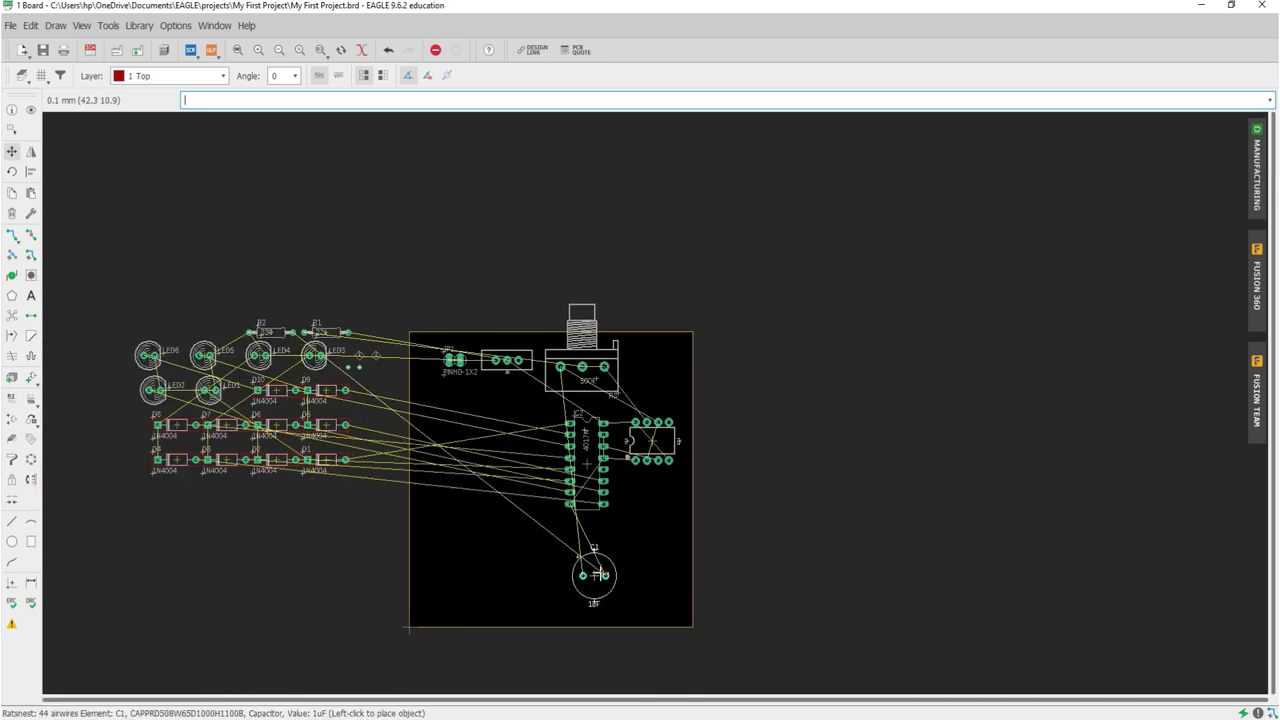
scroll(660, 535, "up", 1)
scroll(643, 540, "up", 3)
right_click(643, 540)
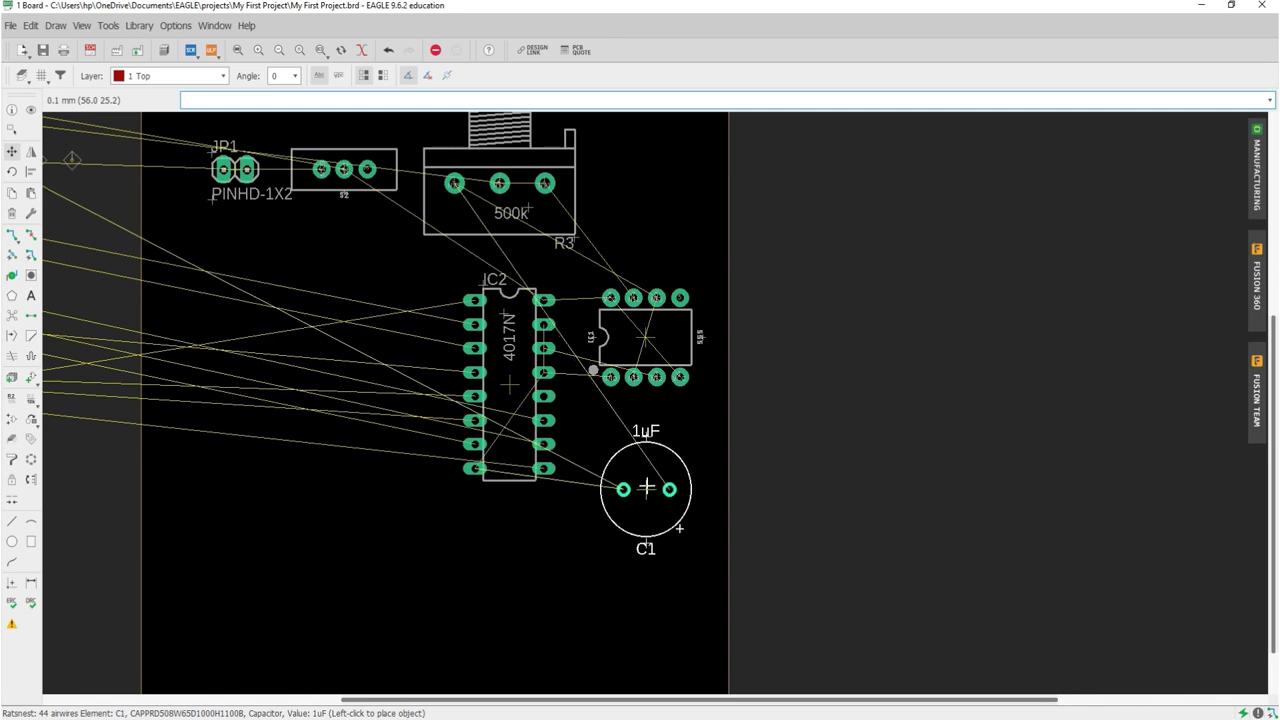
left_click(646, 487)
scroll(602, 526, "down", 5)
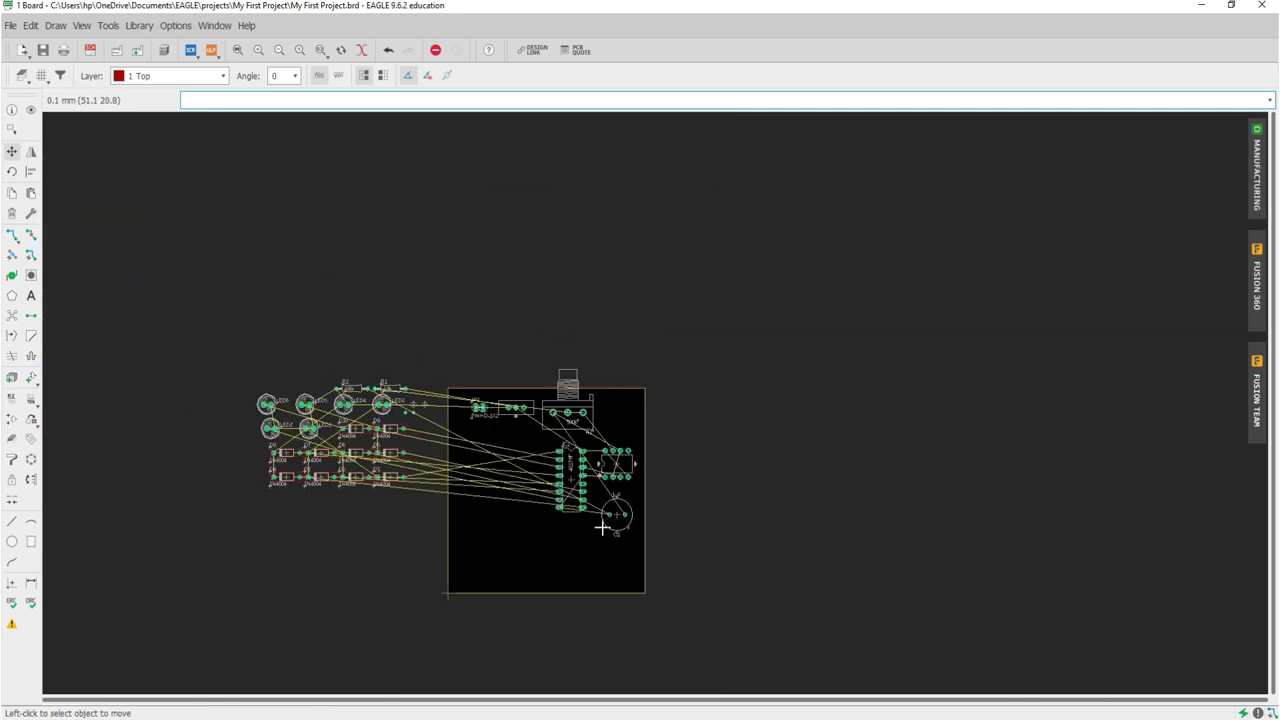
scroll(378, 421, "up", 4)
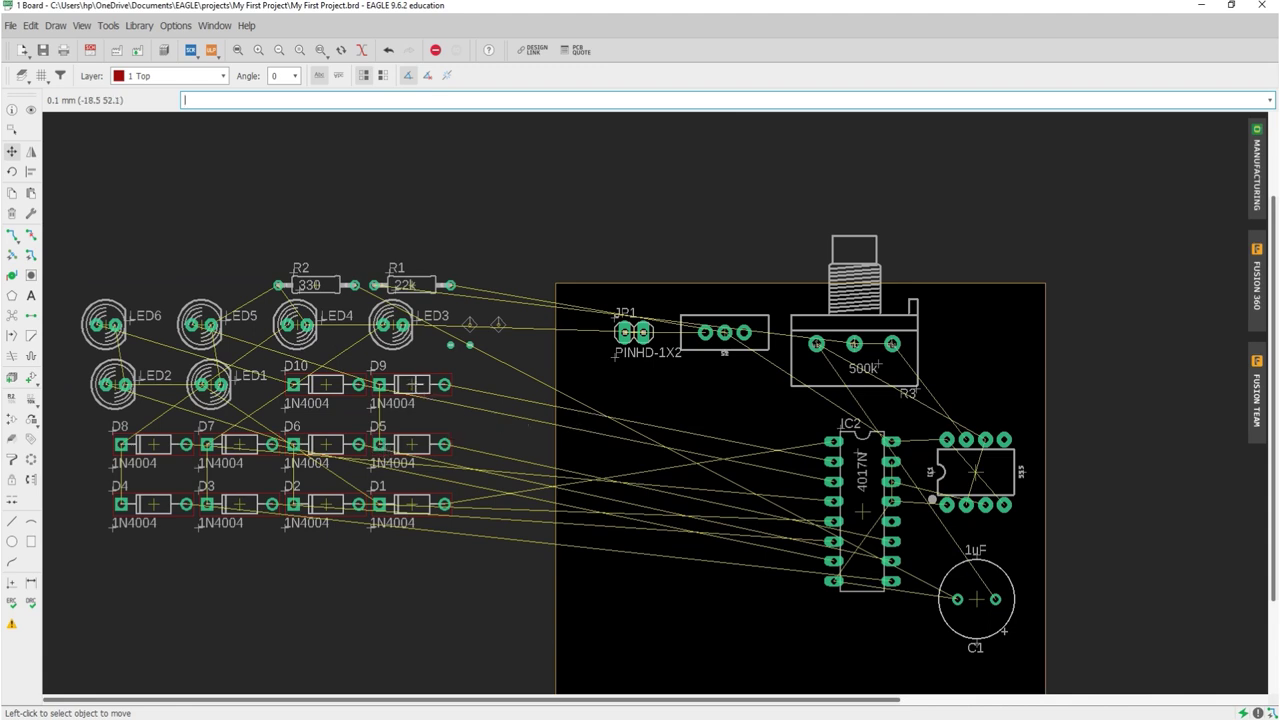
left_click(413, 384)
- Place diode D9 left of IC2 and diode D1 just above it
scroll(777, 474, "up", 3)
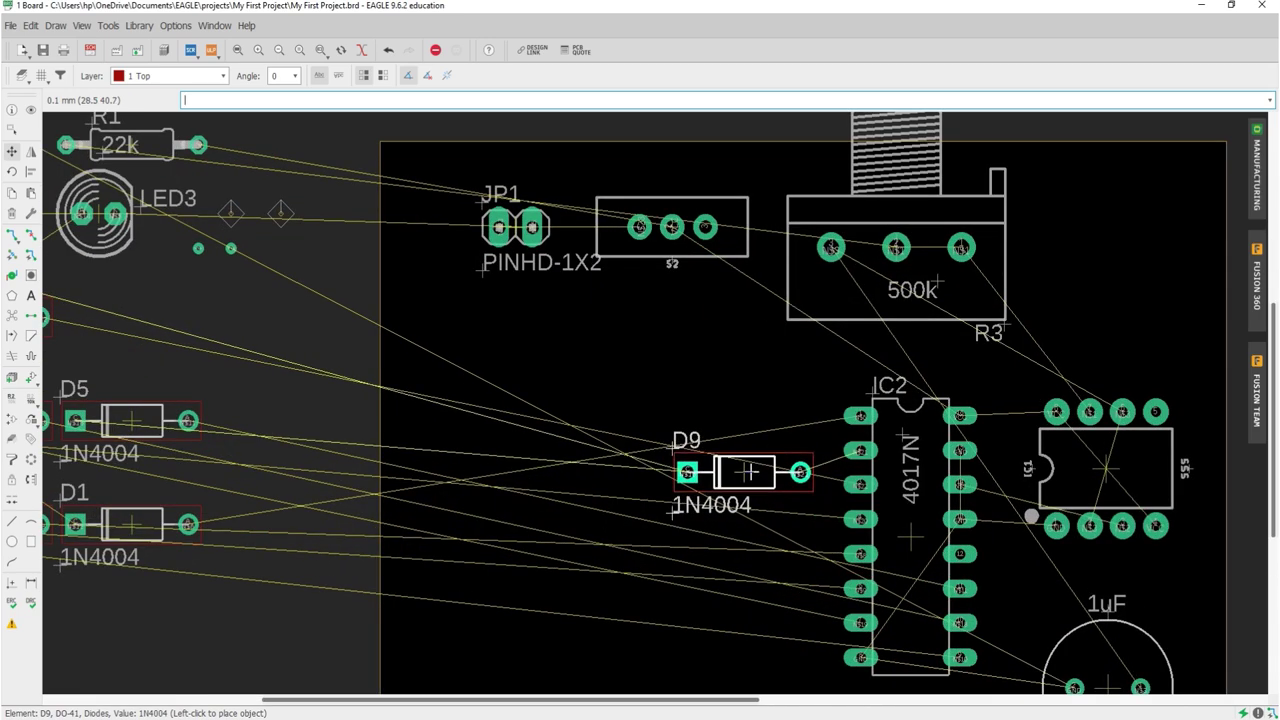
scroll(740, 458, "up", 1)
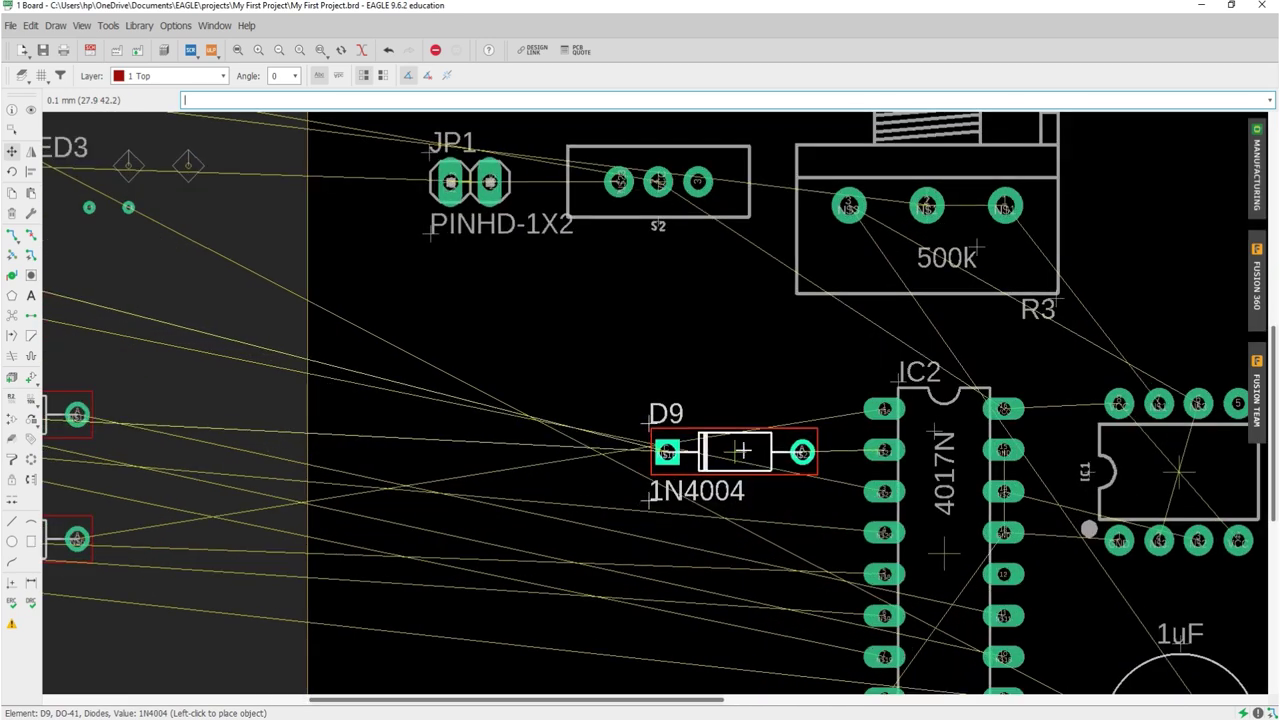
left_click(743, 449)
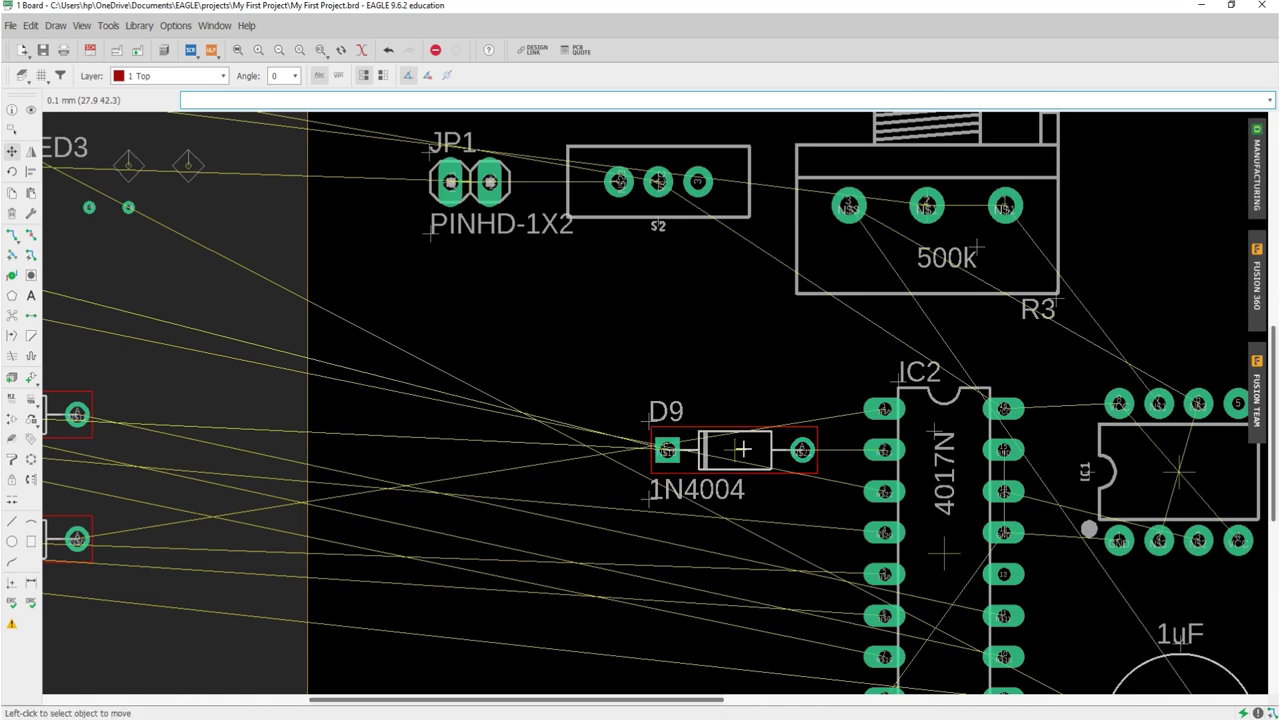
scroll(743, 449, "down", 3)
left_click(310, 502)
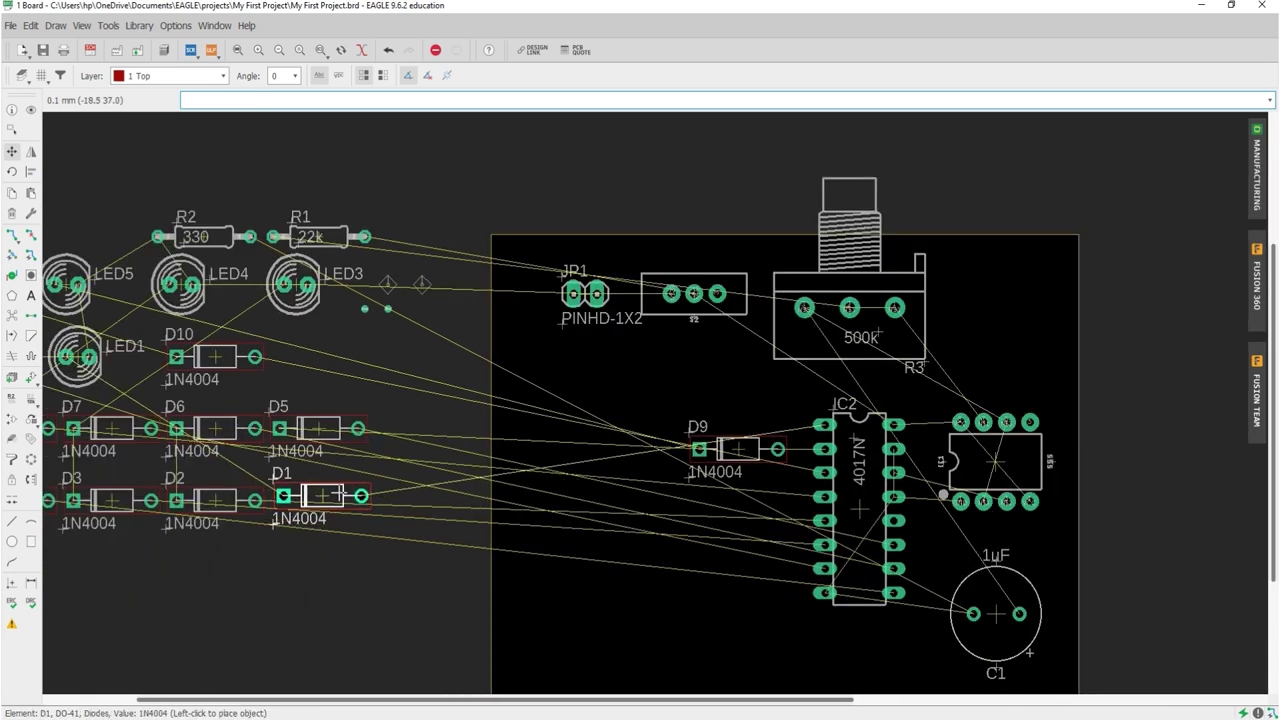
scroll(729, 397, "up", 2)
scroll(725, 405, "up", 1)
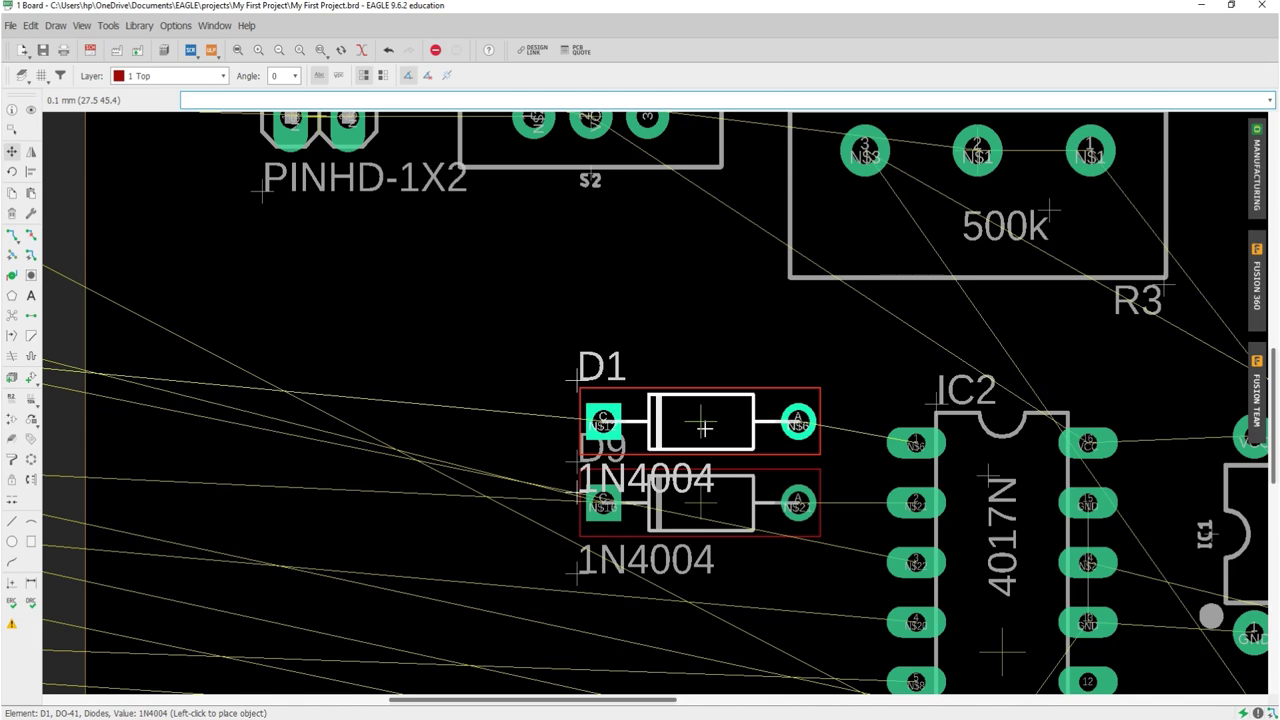
left_click(704, 428)
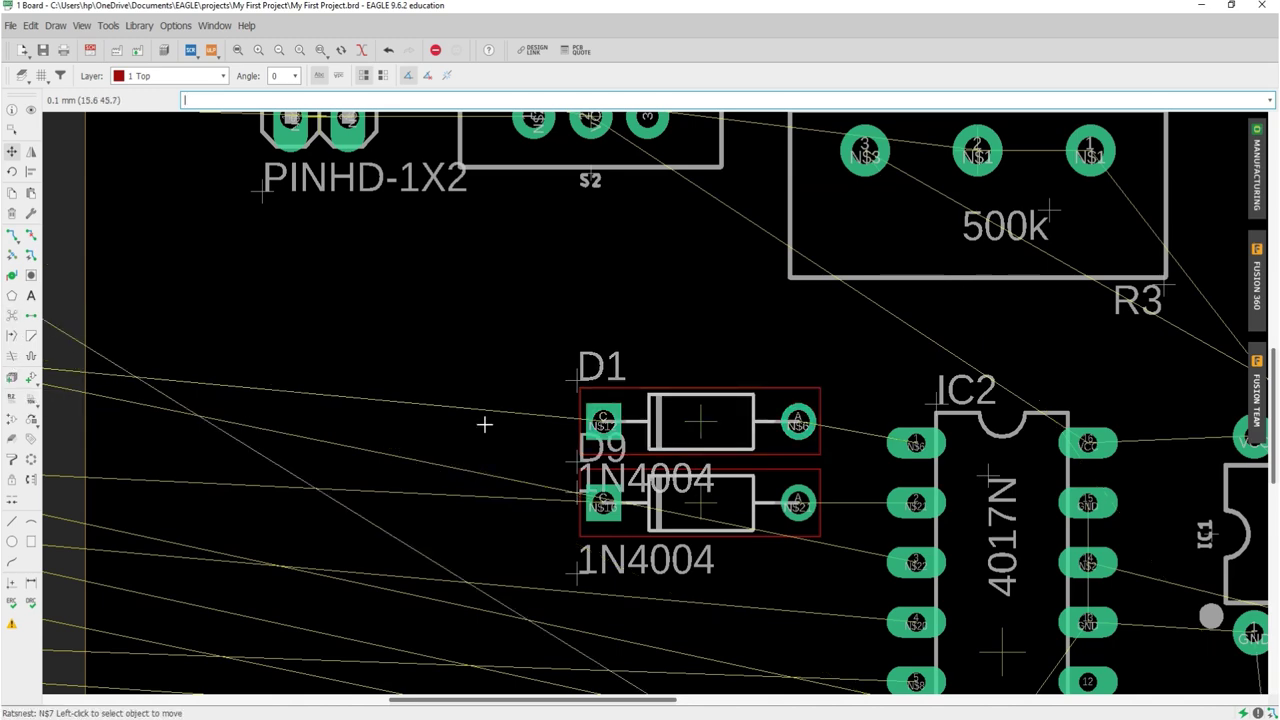
scroll(572, 390, "down", 4)
scroll(449, 461, "up", 3)
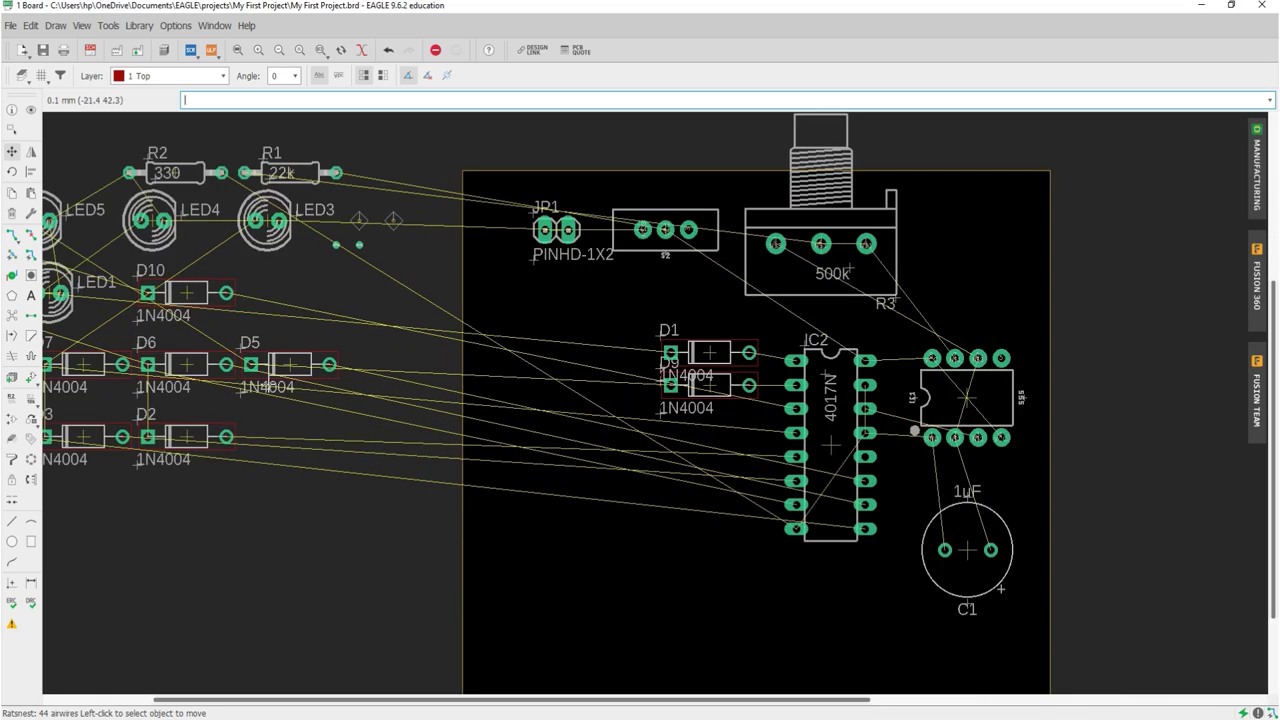
- Place diode D5 beside the lower left of IC2
left_click(290, 364)
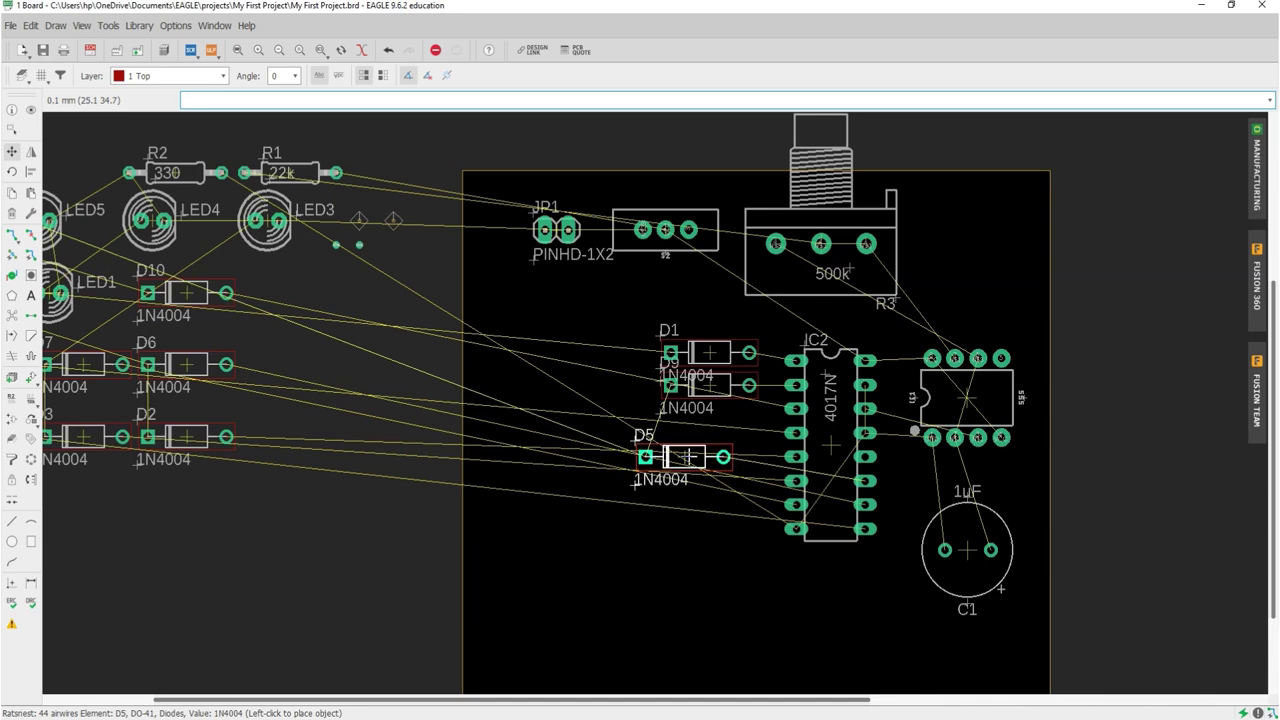
scroll(688, 457, "up", 4)
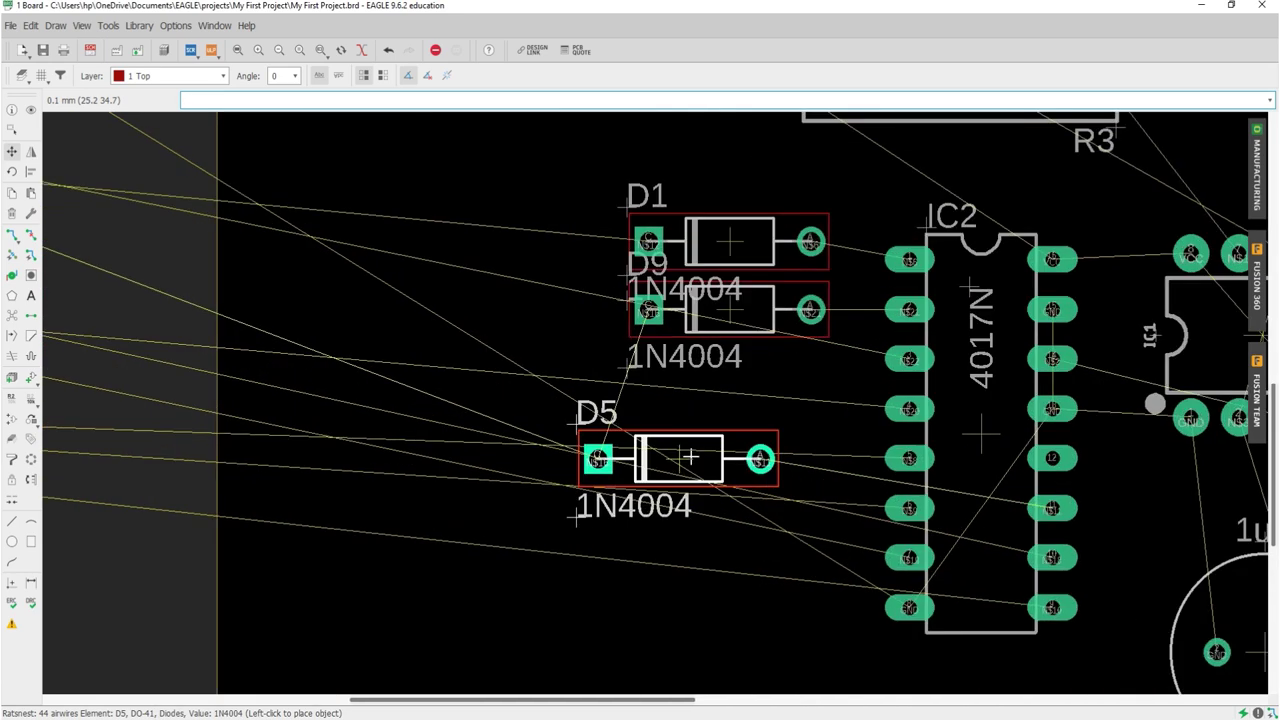
scroll(690, 456, "up", 2)
scroll(690, 456, "down", 3)
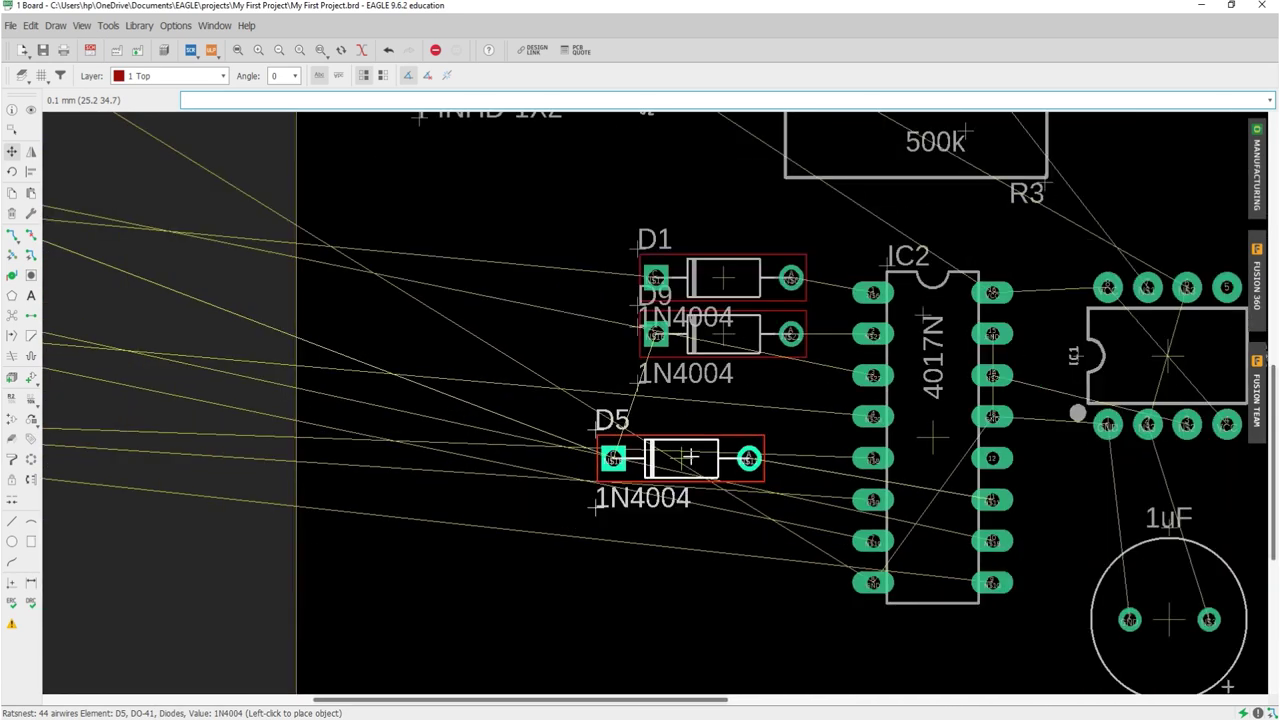
left_click(717, 569)
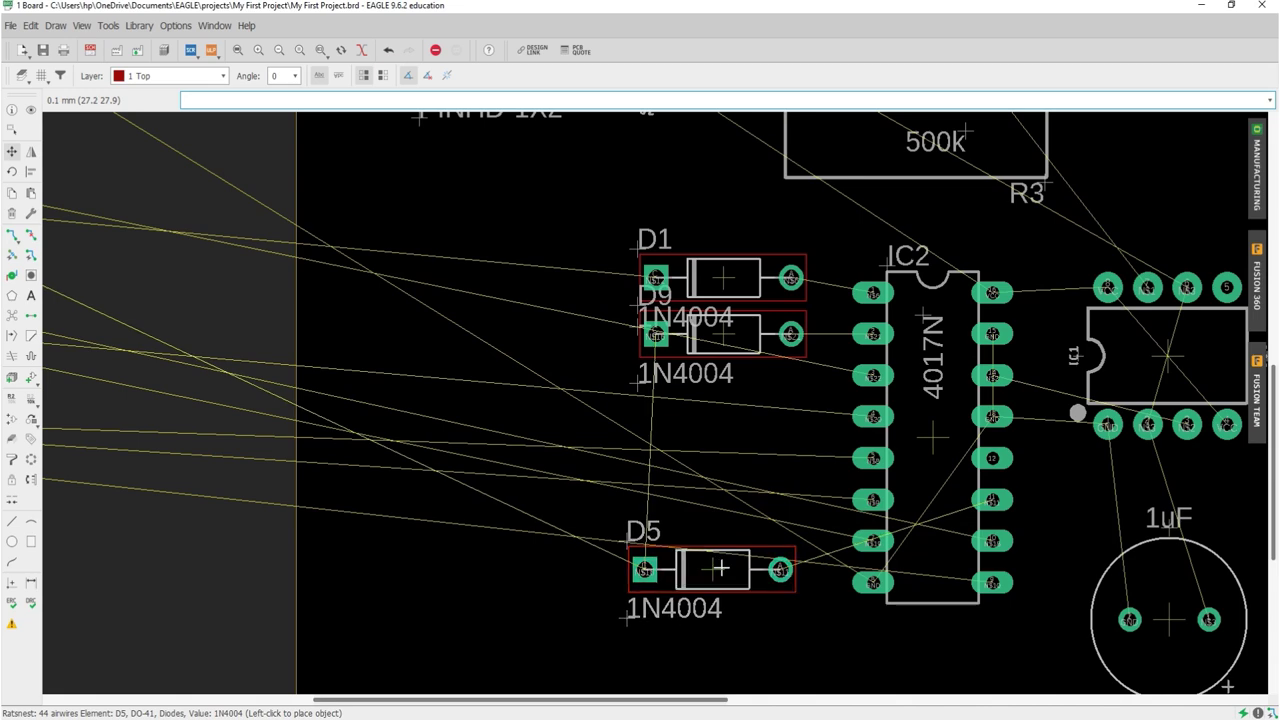
scroll(718, 566, "down", 3)
left_click(203, 408)
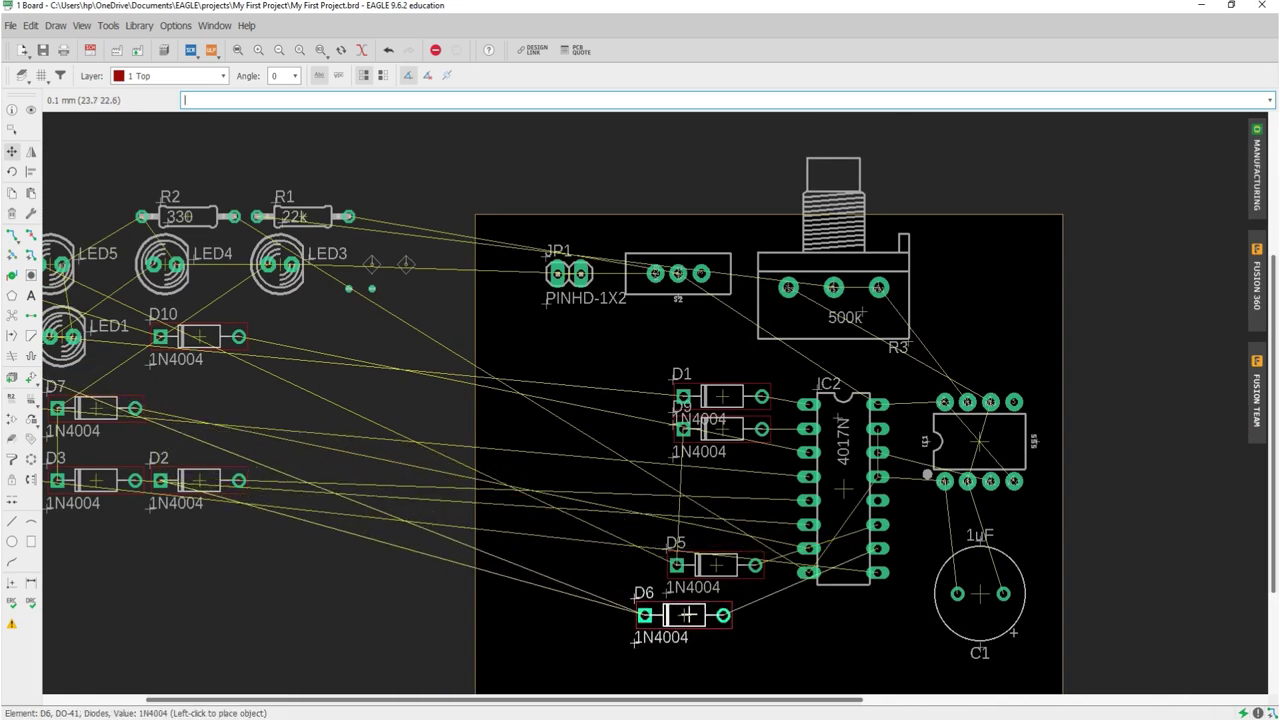
- Place diode D6 below D5 and diode D2 between D9 and D5
left_click(718, 608)
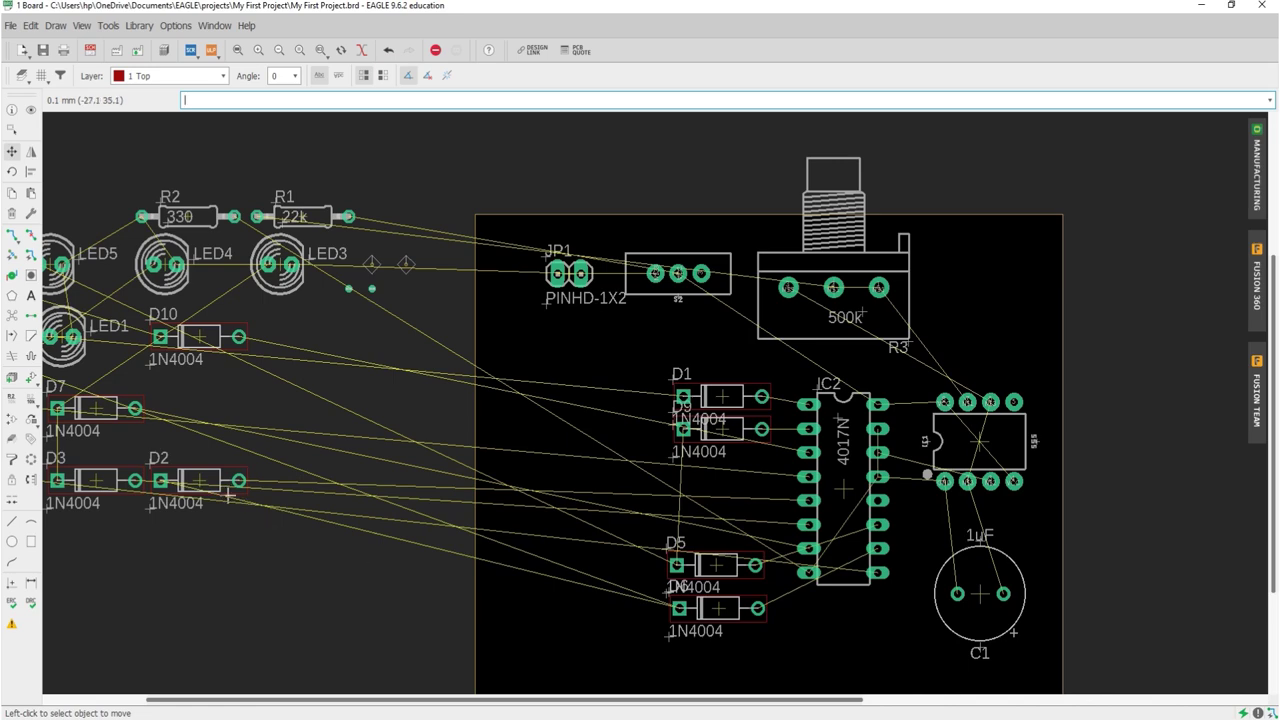
left_click(200, 480)
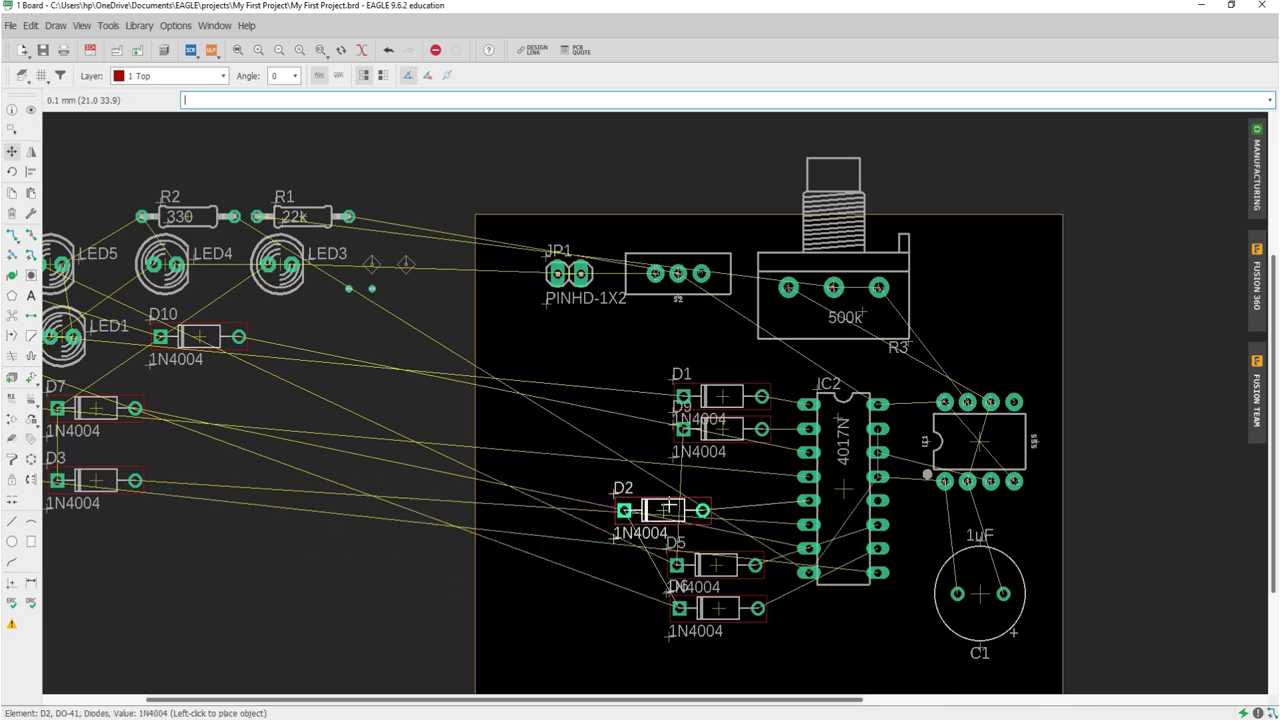
left_click(716, 509)
scroll(716, 509, "down", 2)
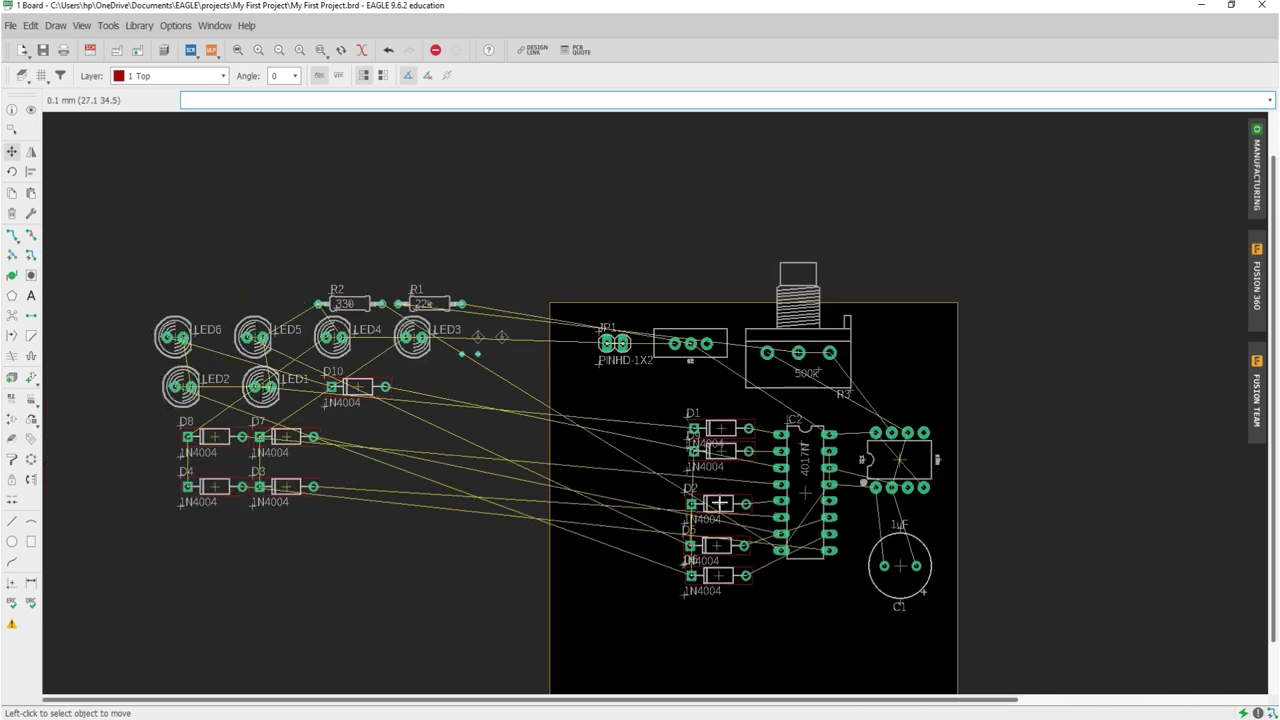
- Bring diode D8 onto the board between D9 and D2
left_click(214, 436)
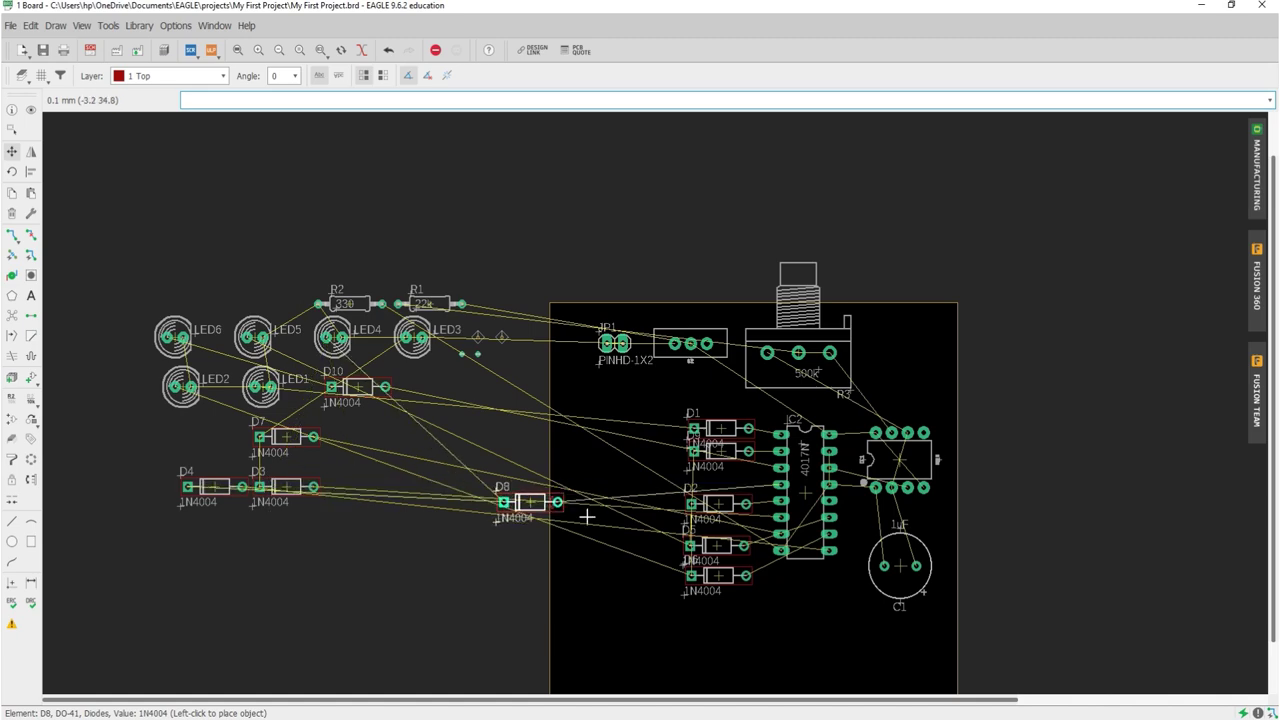
scroll(712, 466, "up", 1)
scroll(712, 466, "up", 3)
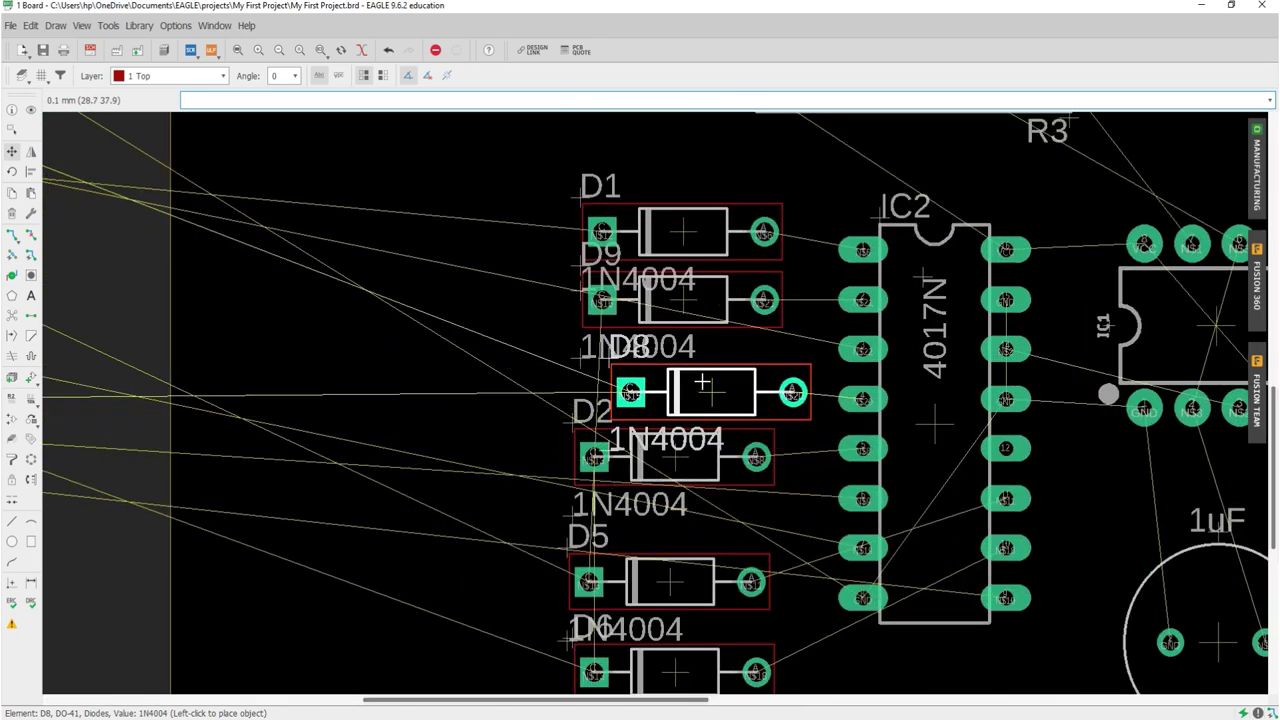
scroll(684, 374, "up", 1)
scroll(682, 370, "up", 2)
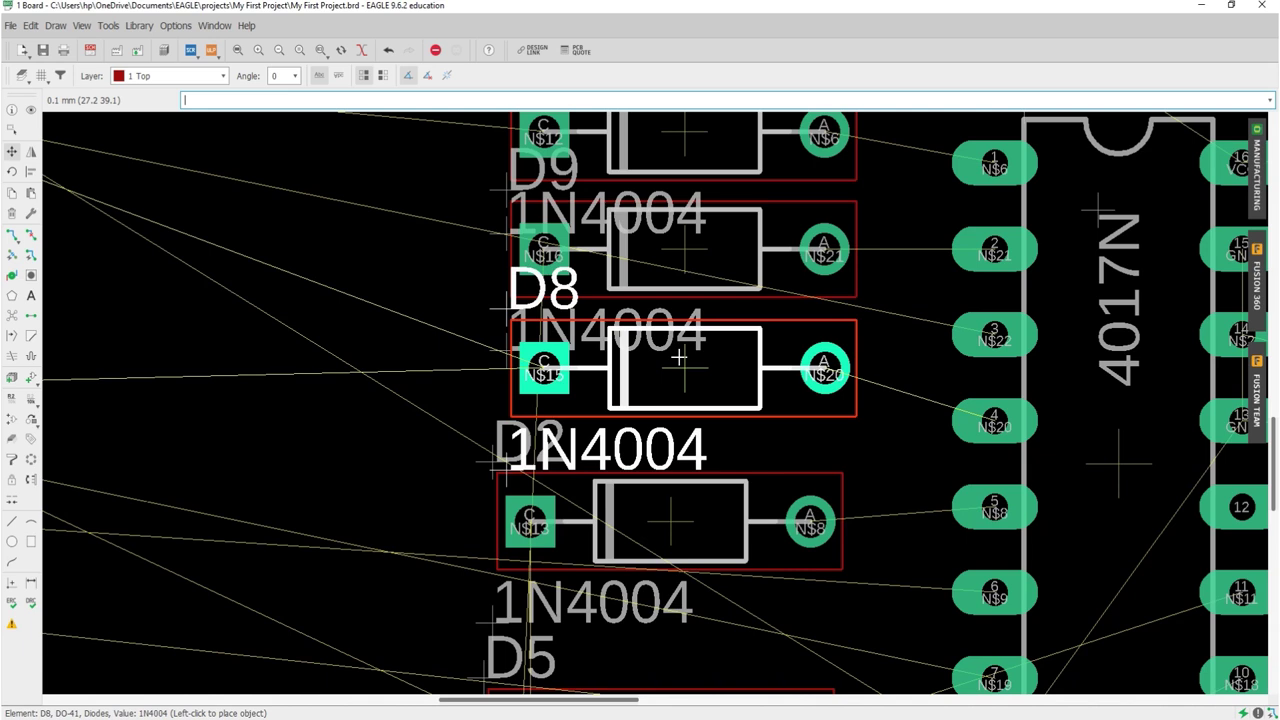
left_click(679, 357)
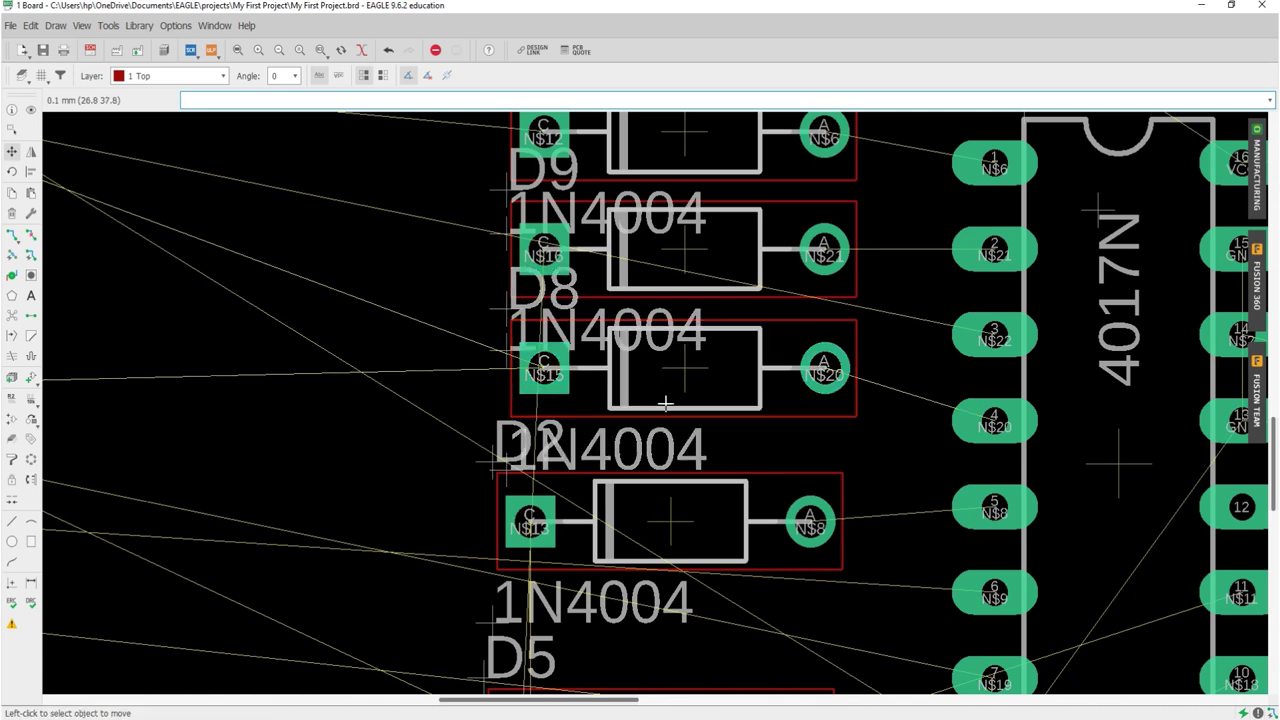
- Realign diode D2 in line with the diode column
left_click(676, 527)
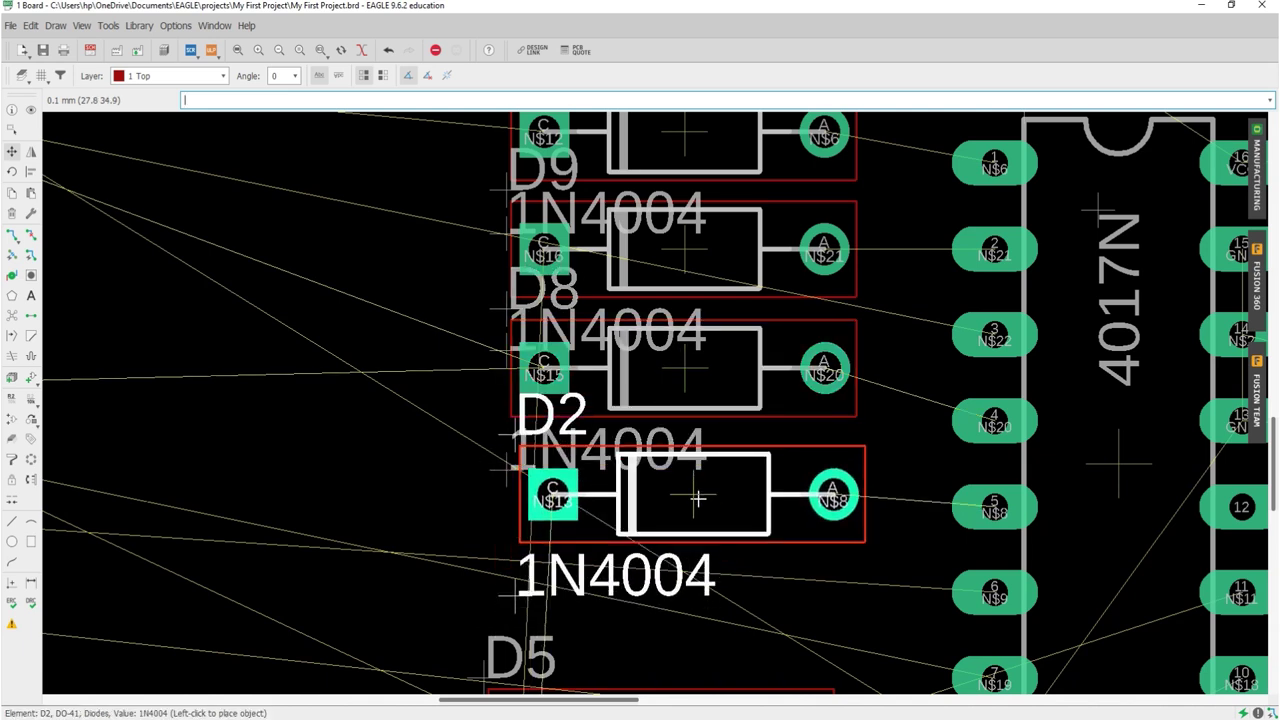
left_click(692, 517)
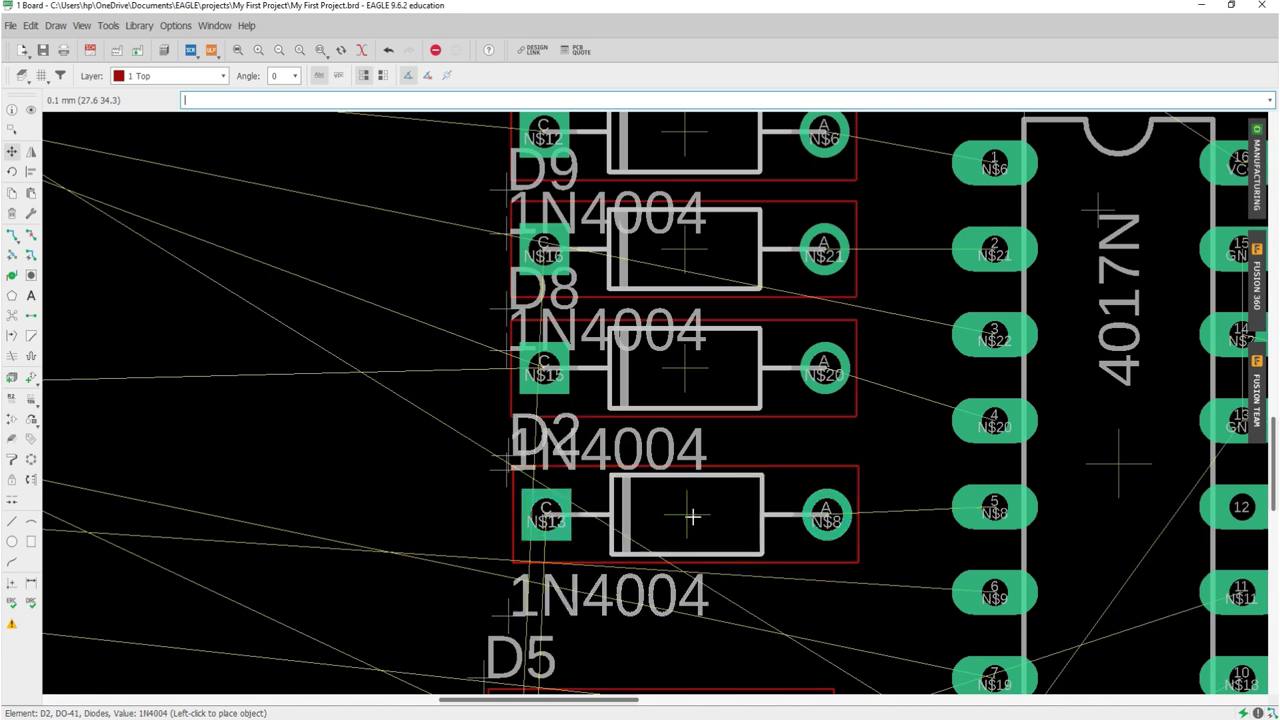
scroll(692, 517, "down", 4)
scroll(692, 480, "down", 1)
scroll(700, 417, "up", 4)
scroll(700, 417, "up", 1)
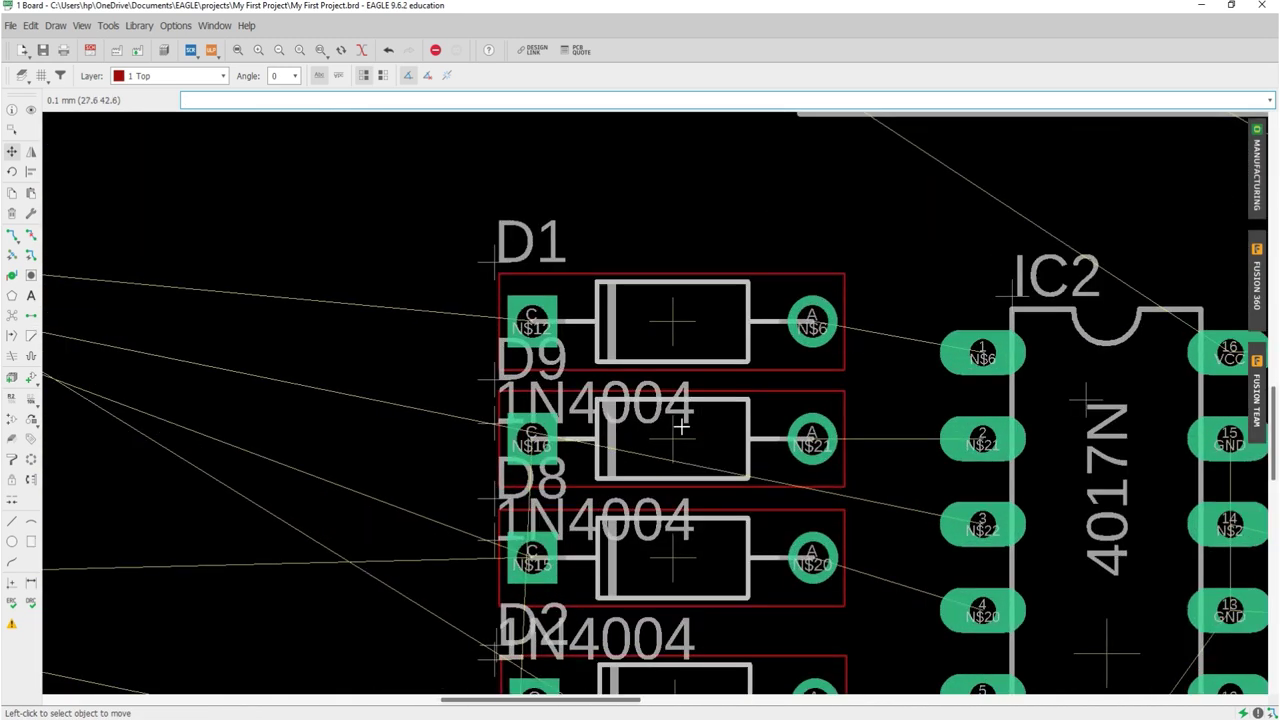
- Hide the tValues layer in Layer Settings while keeping tNames visible
left_click(20, 79)
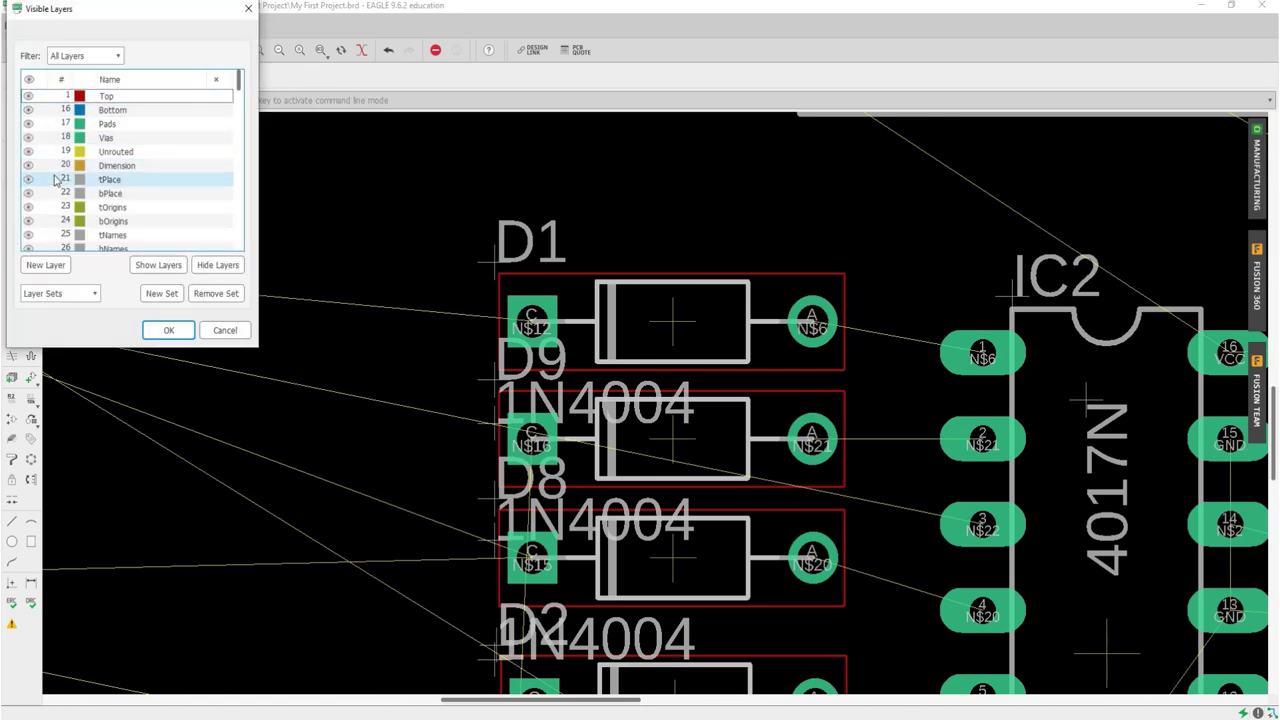
scroll(47, 205, "down", 1)
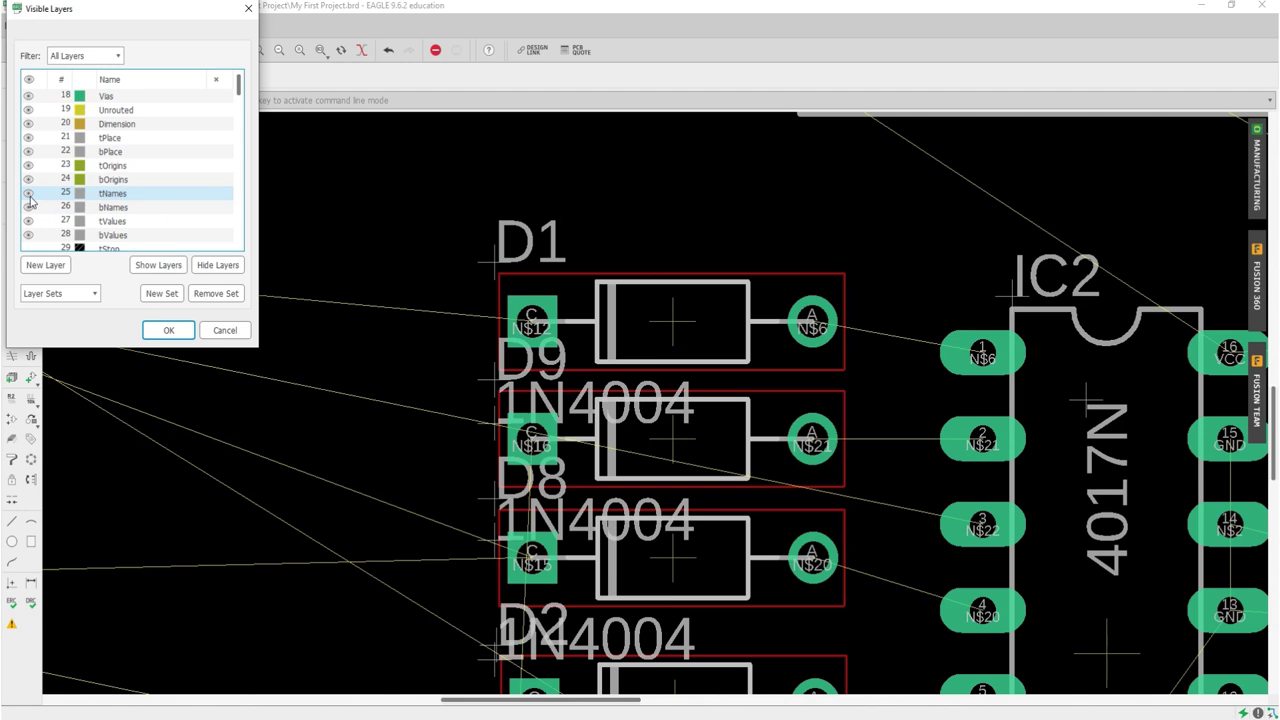
left_click(28, 193)
left_click(29, 196)
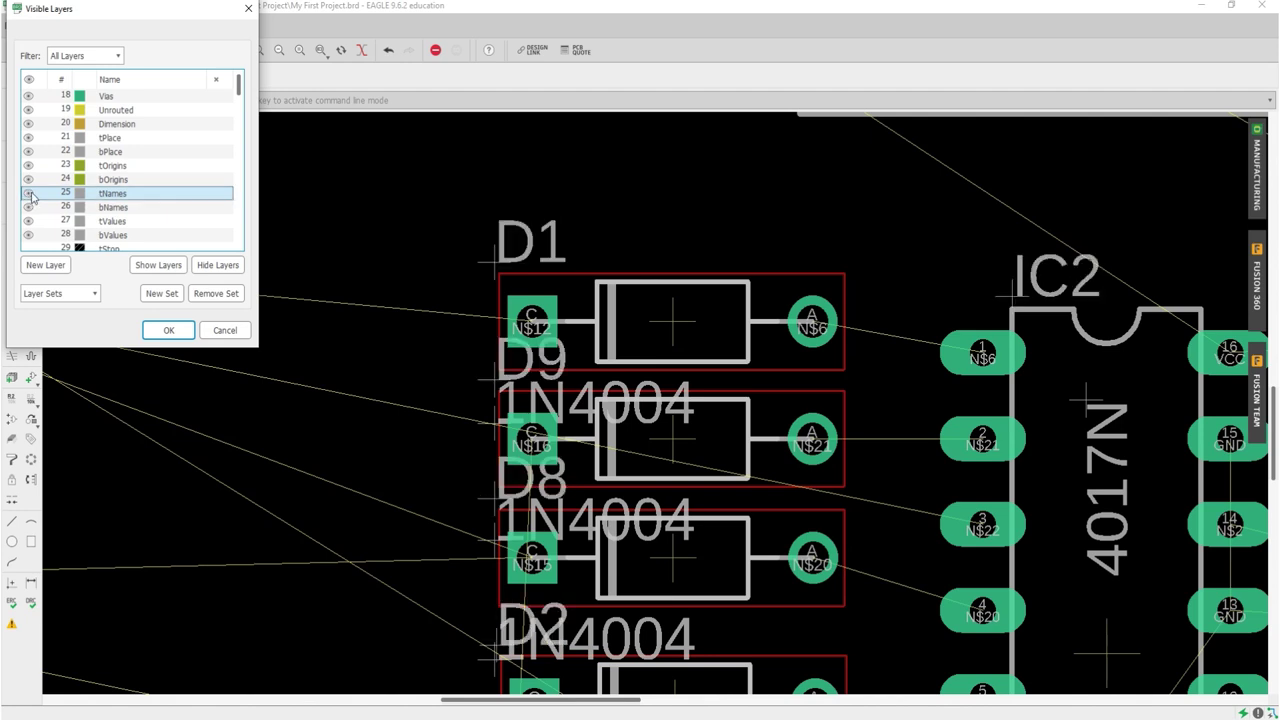
left_click(28, 221)
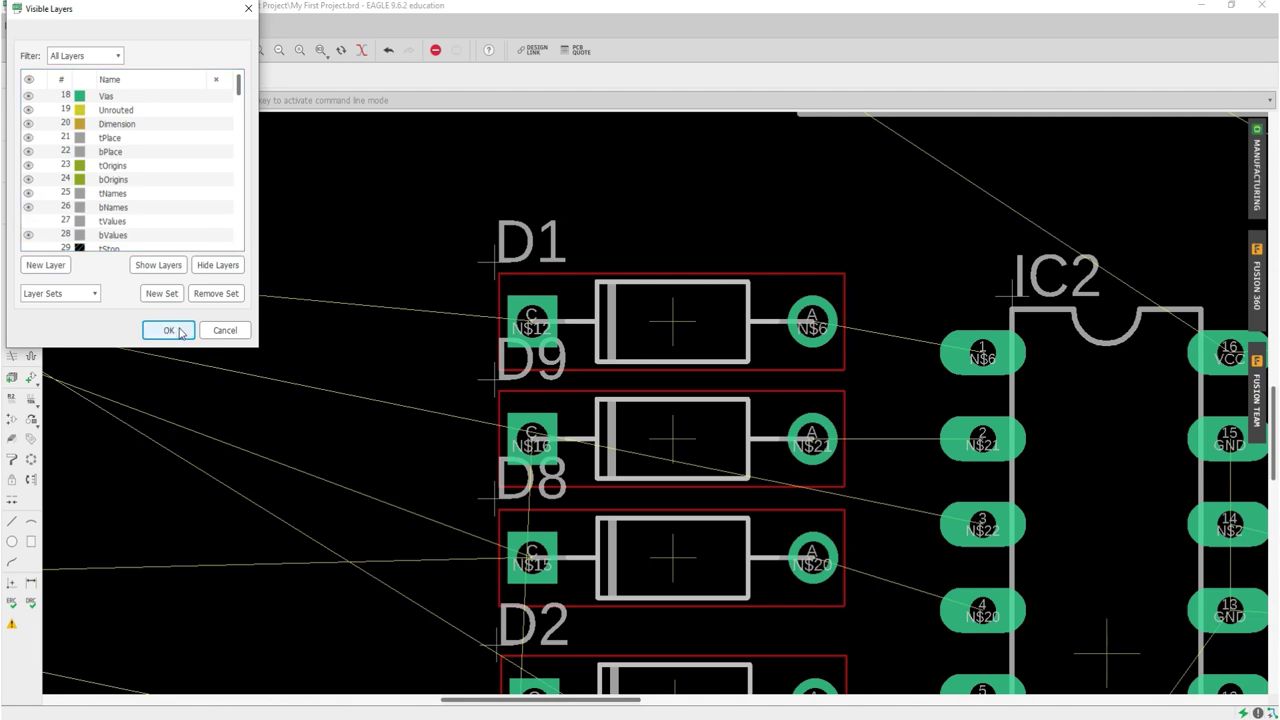
left_click(168, 330)
scroll(405, 285, "down", 3)
scroll(521, 390, "up", 1)
scroll(521, 380, "up", 2)
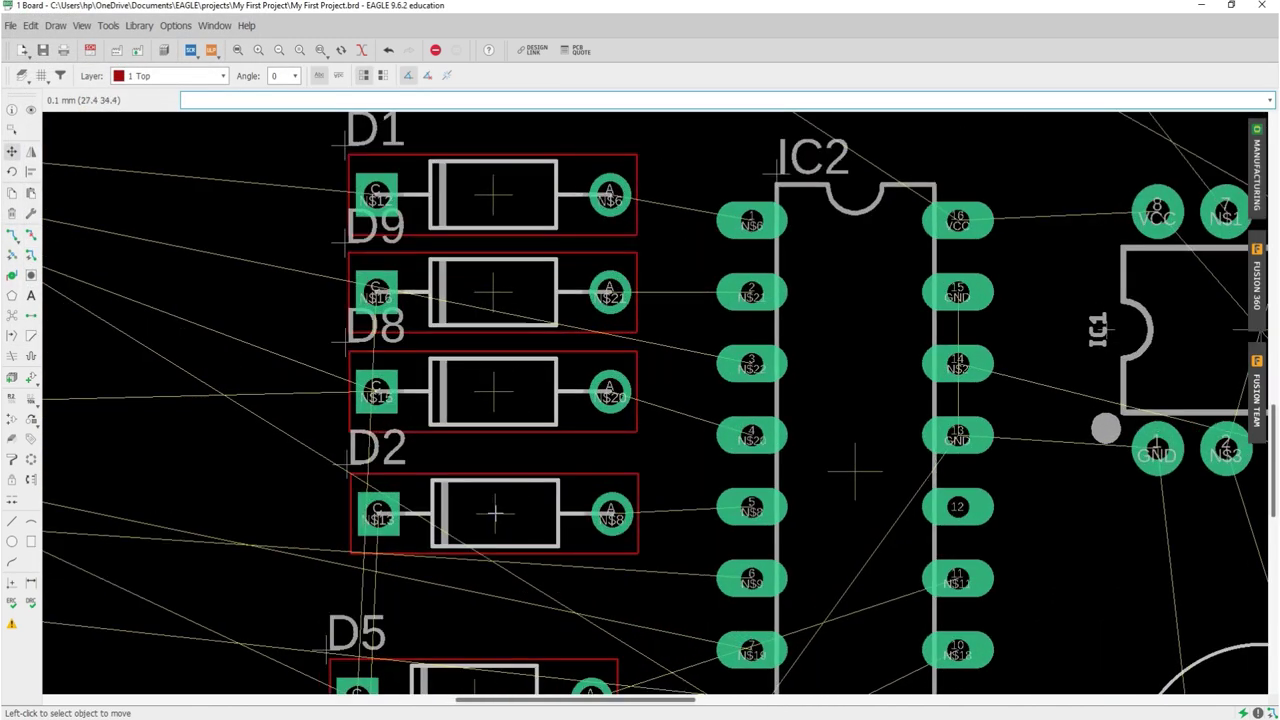
- Re-place D2 so it lines up with the other diodes
left_click(494, 513)
scroll(494, 510, "up", 1)
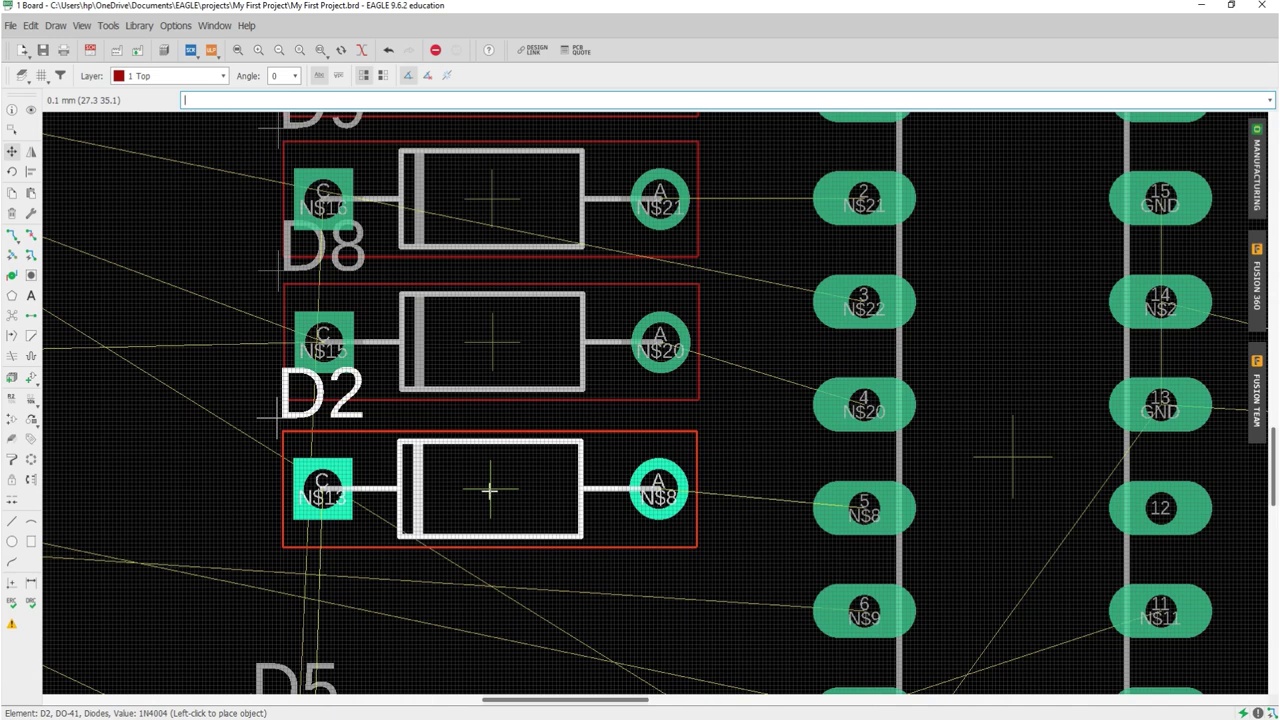
left_click(490, 490)
scroll(491, 488, "down", 2)
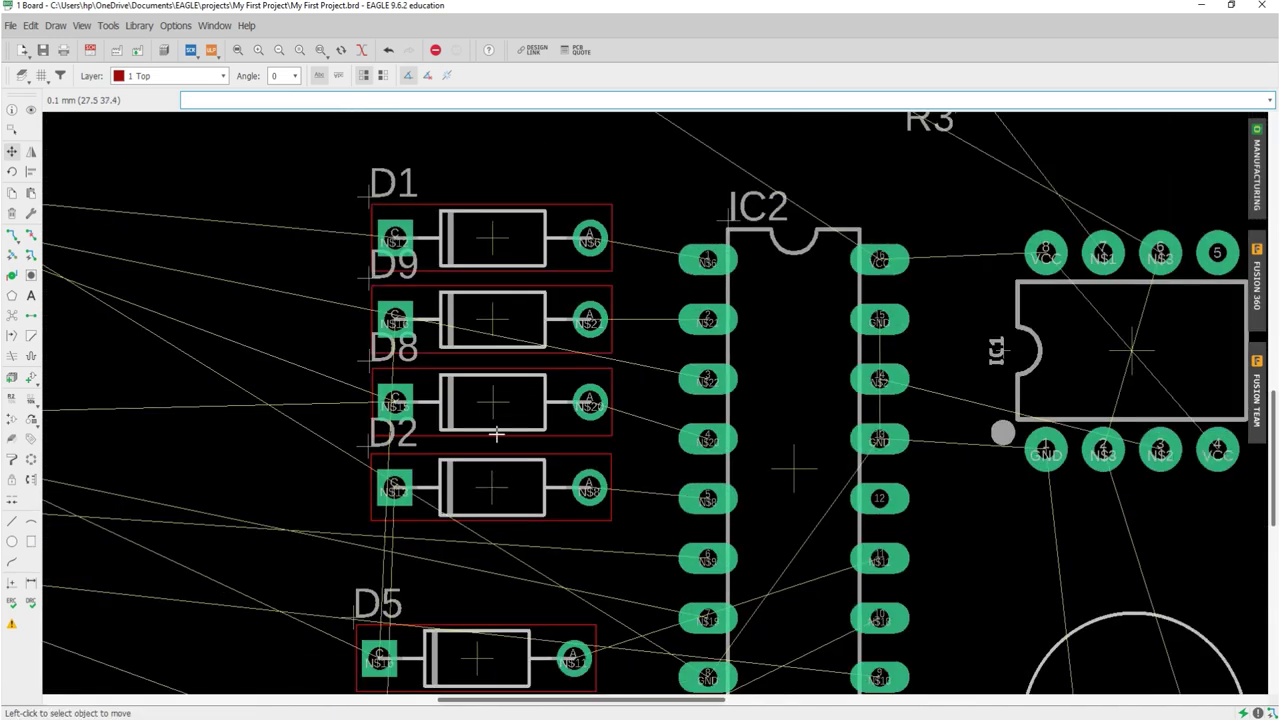
scroll(520, 398, "down", 2)
scroll(480, 402, "down", 3)
scroll(357, 409, "down", 1)
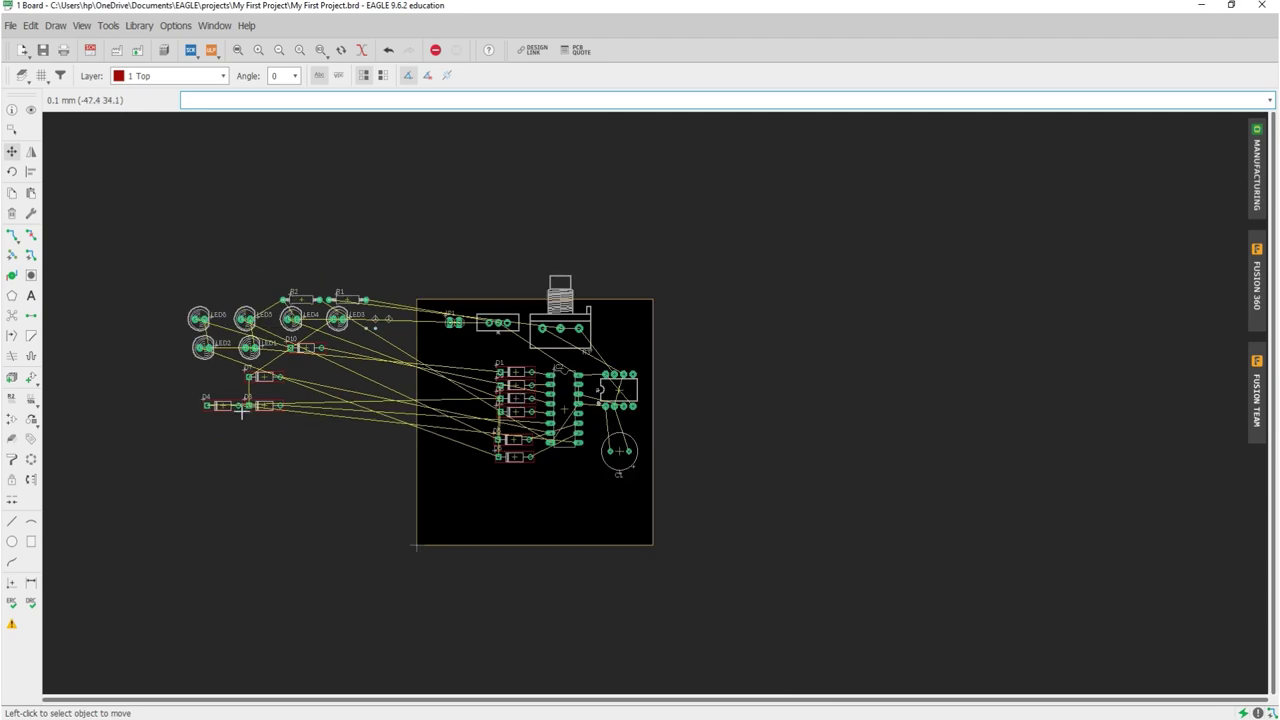
scroll(289, 424, "up", 3)
- Bring diode D3 from off the board and place it below D2
left_click(297, 405)
scroll(400, 470, "down", 3)
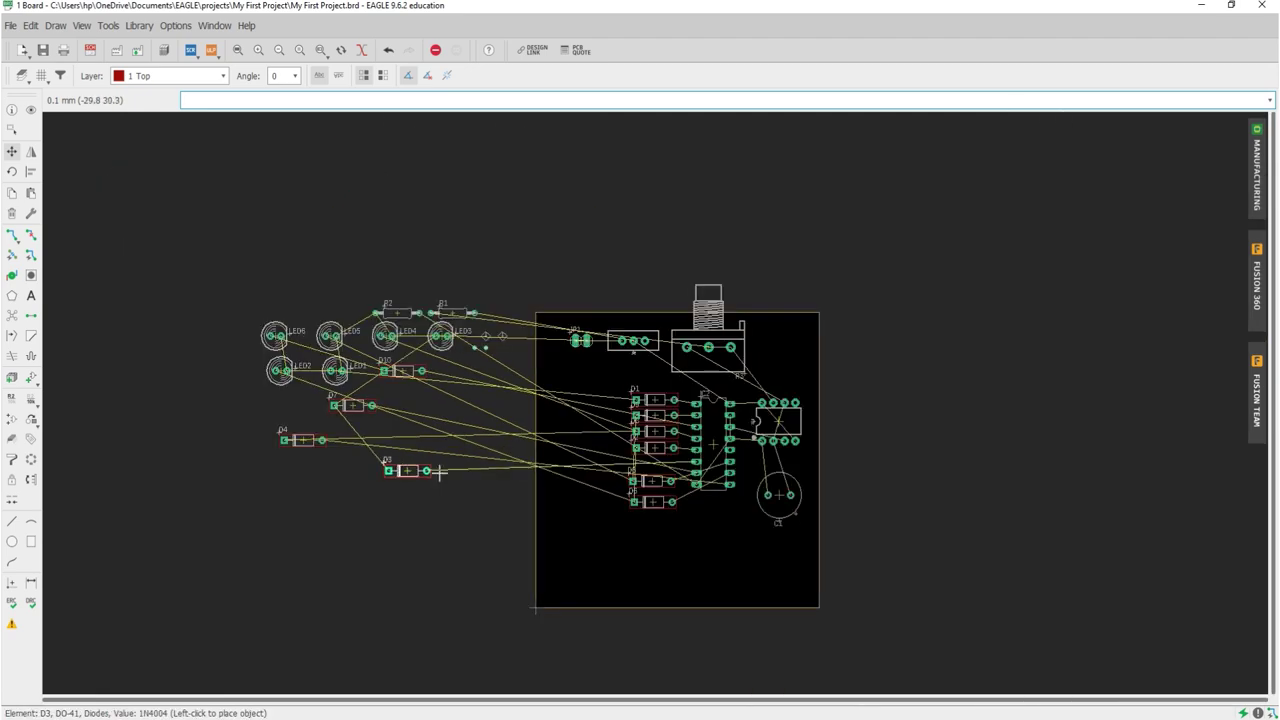
scroll(400, 463, "up", 4)
scroll(654, 463, "up", 3)
scroll(608, 460, "up", 1)
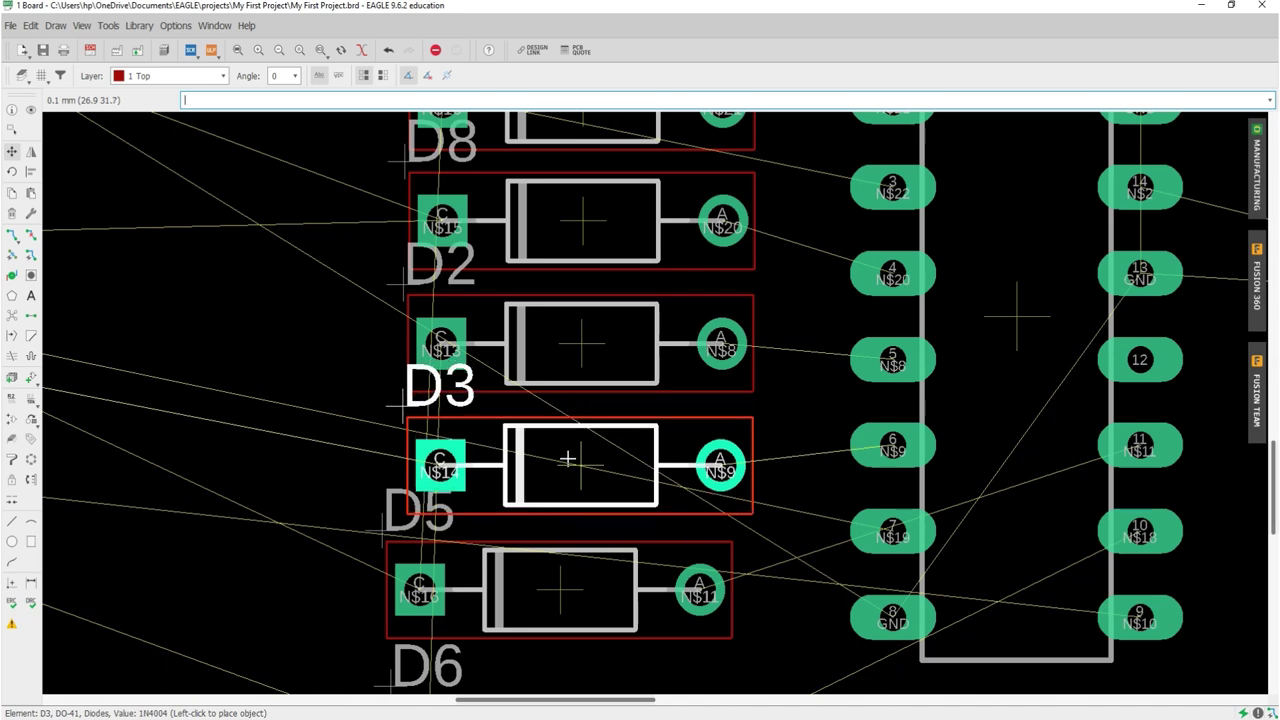
left_click(567, 459)
scroll(567, 459, "down", 4)
scroll(567, 459, "down", 2)
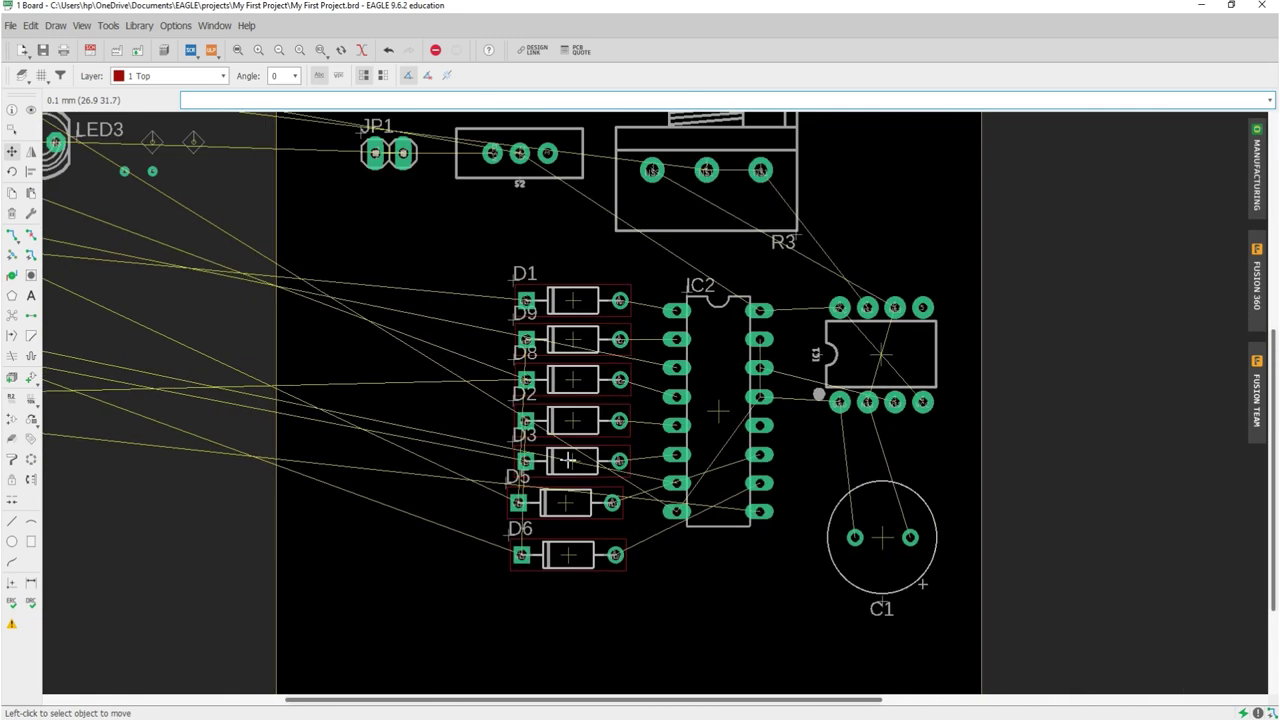
scroll(567, 460, "down", 1)
scroll(567, 459, "down", 2)
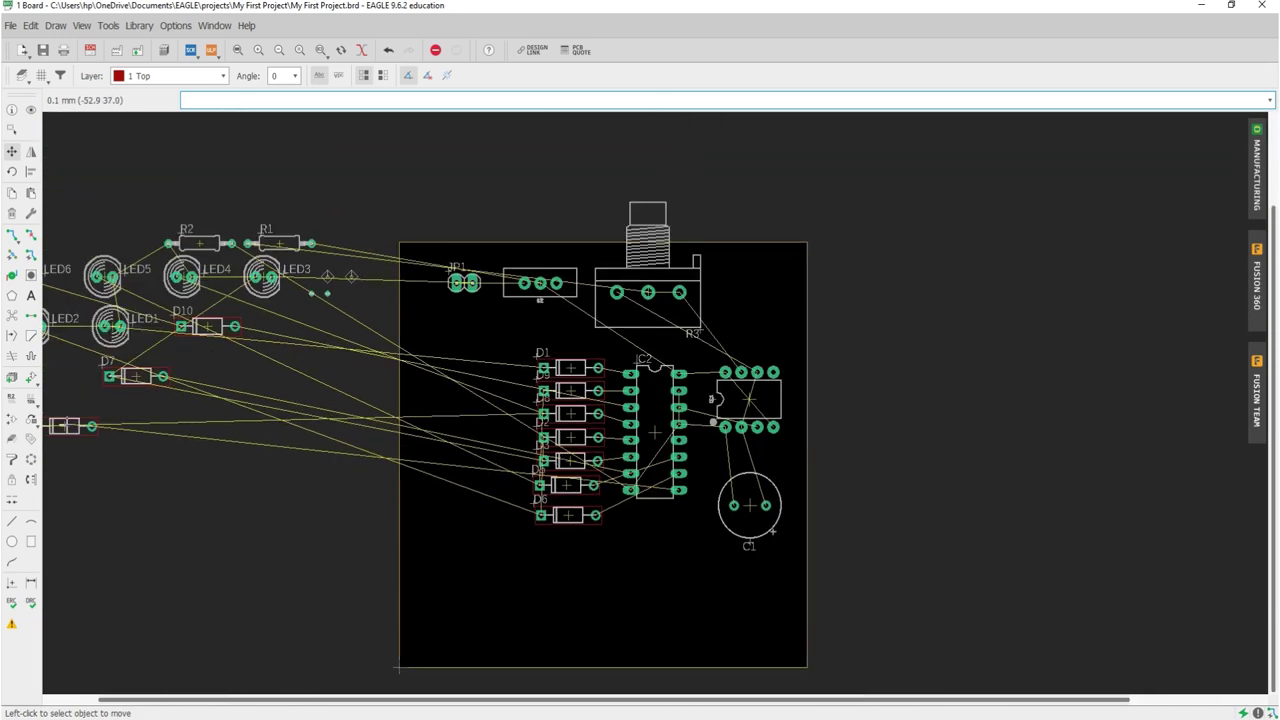
- Bring diode D4 onto the board and place it below D6
left_click(64, 426)
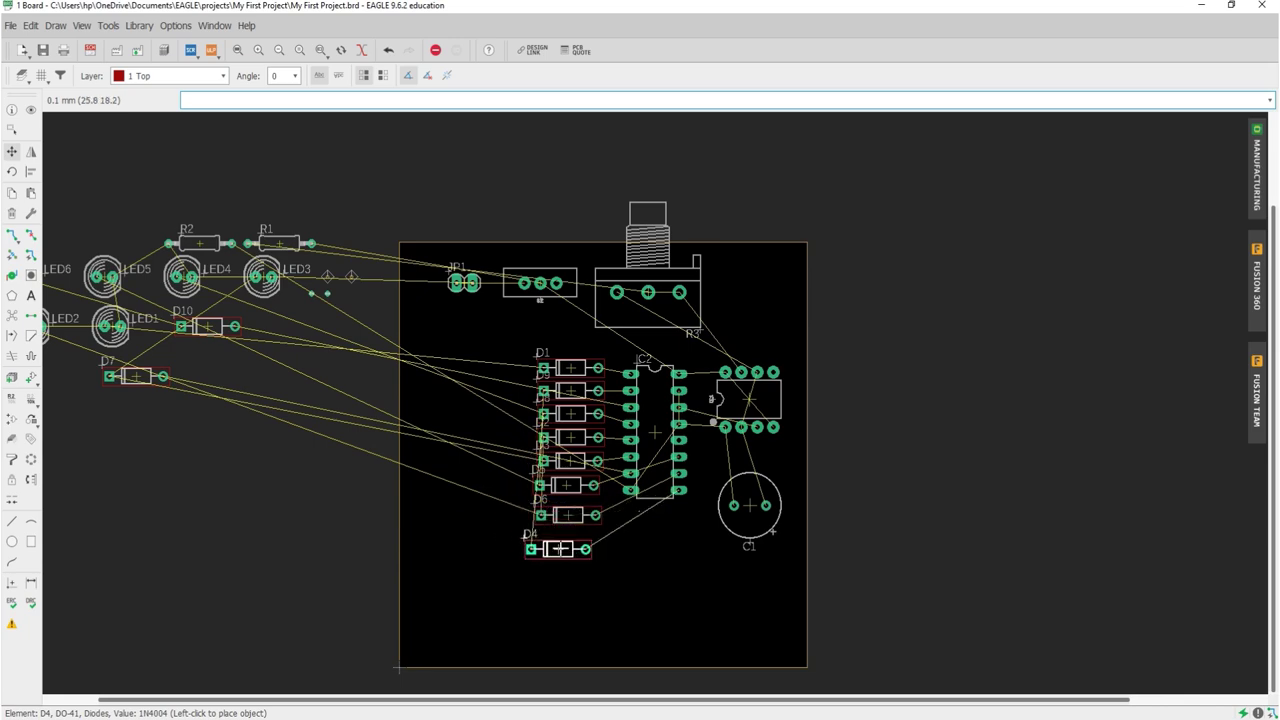
scroll(560, 548, "up", 5)
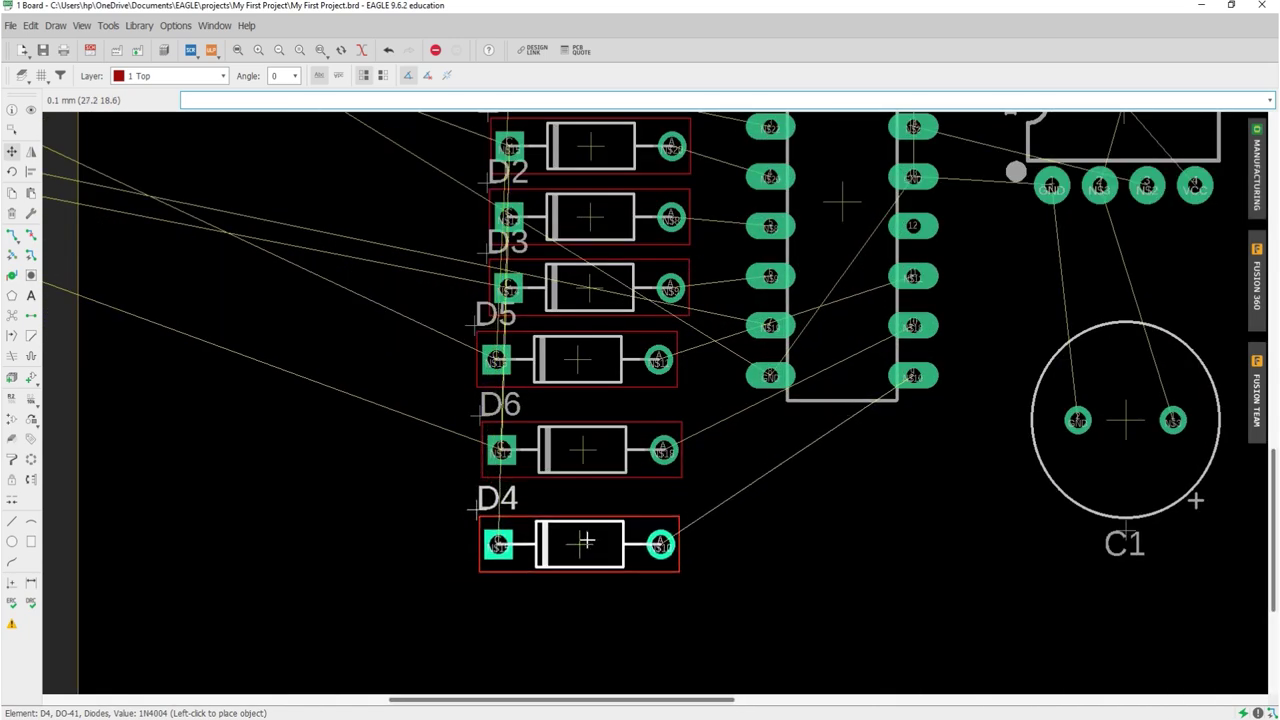
left_click(586, 541)
scroll(586, 541, "down", 2)
scroll(586, 541, "down", 2)
scroll(313, 458, "down", 2)
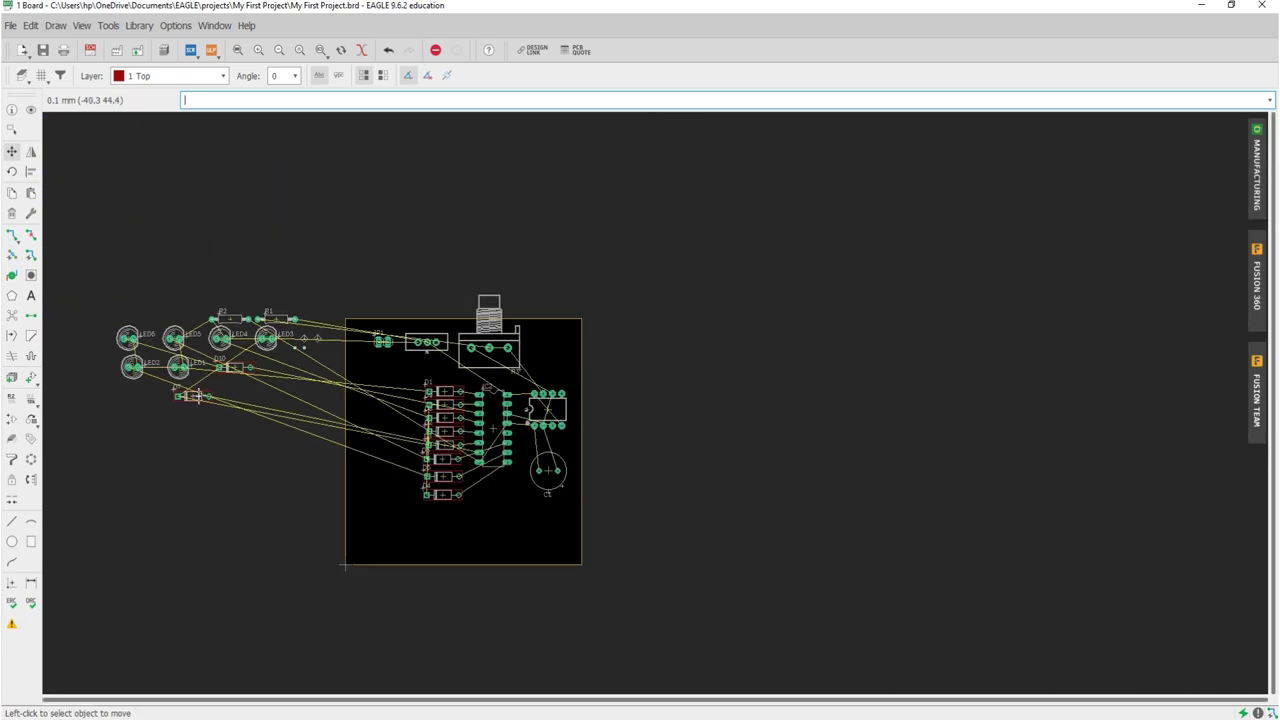
- Bring diode D7 onto the board, left of D3 and D5
left_click(193, 396)
scroll(360, 485, "up", 4)
scroll(395, 450, "up", 3)
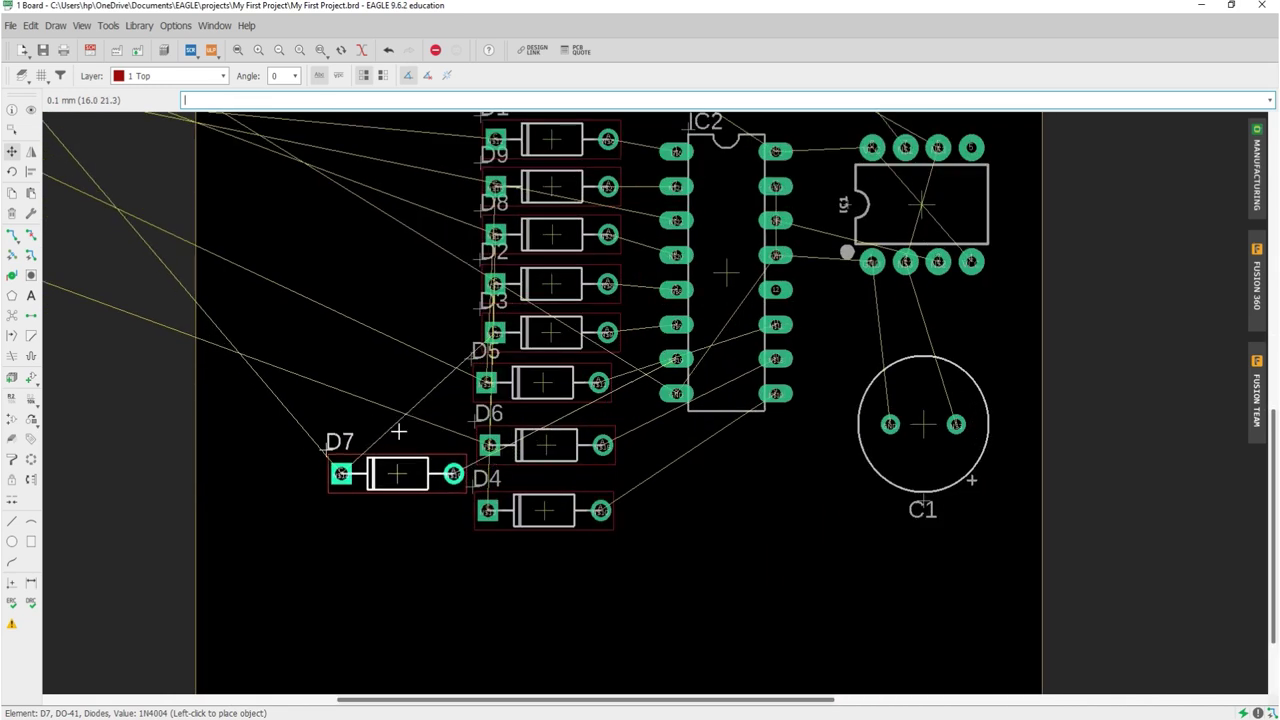
left_click(362, 313)
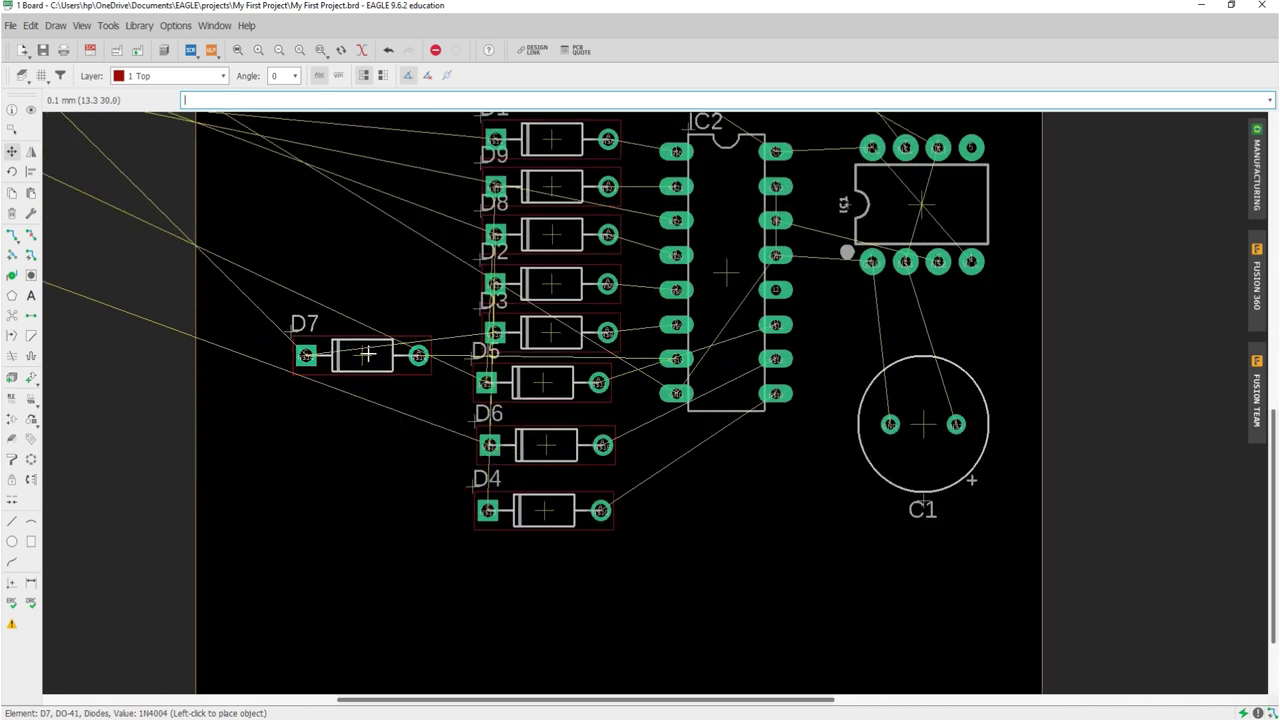
- Level D3 with the other diodes and shift D4, D6 and D5 lower down the board
left_click(548, 334)
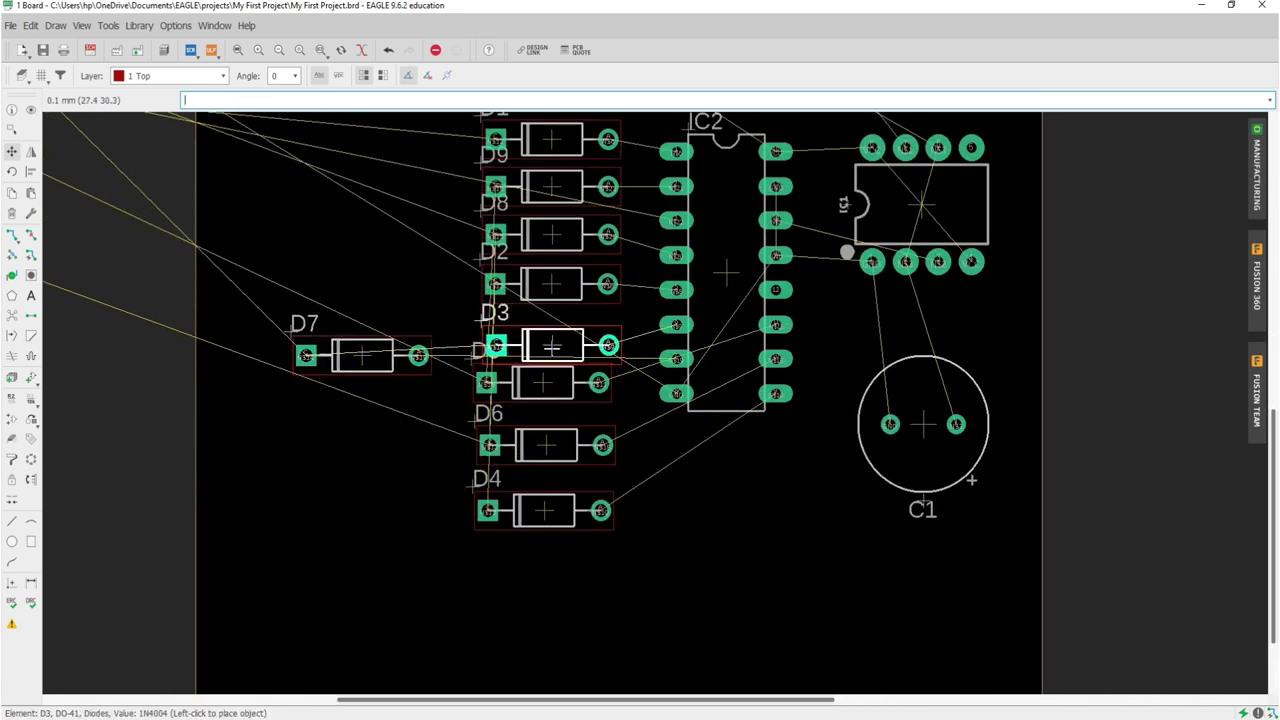
left_click(551, 332)
left_click(528, 503)
left_click(538, 607)
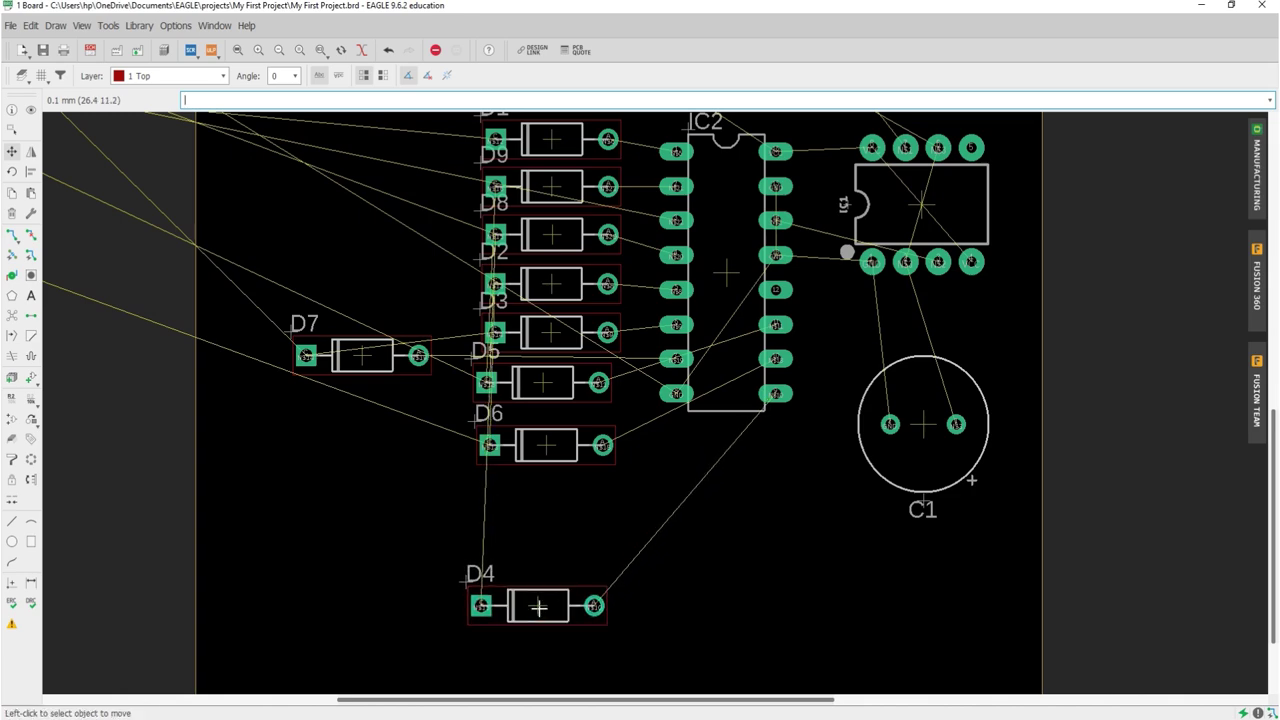
left_click(551, 463)
left_click(541, 572)
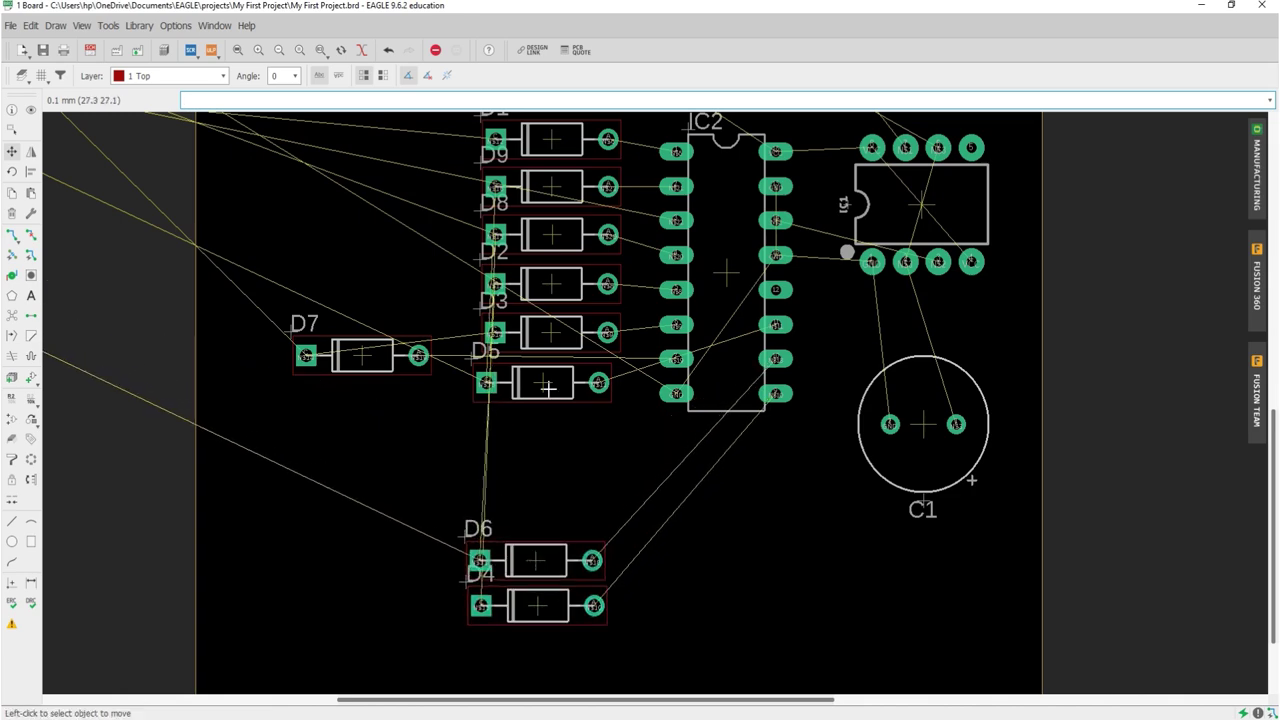
left_click(549, 389)
left_click(547, 510)
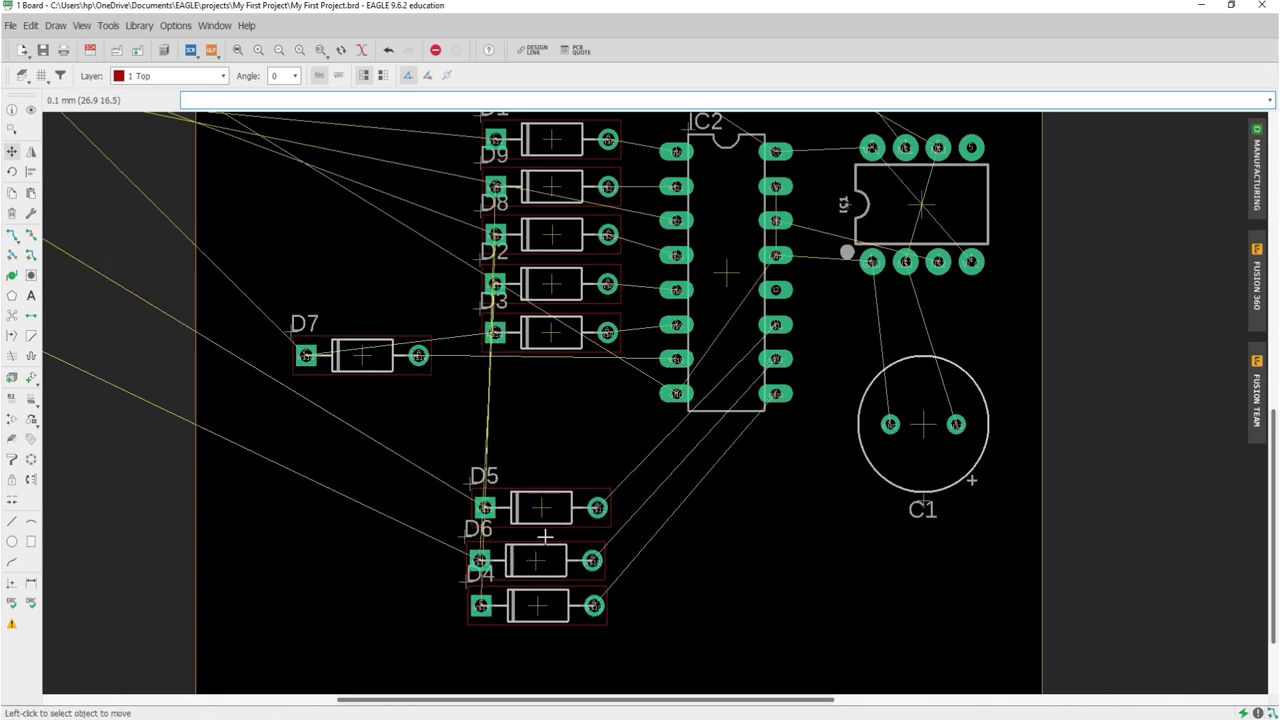
- Shift D7 rightward into the diode column
scroll(546, 535, "up", 4)
scroll(494, 493, "down", 1)
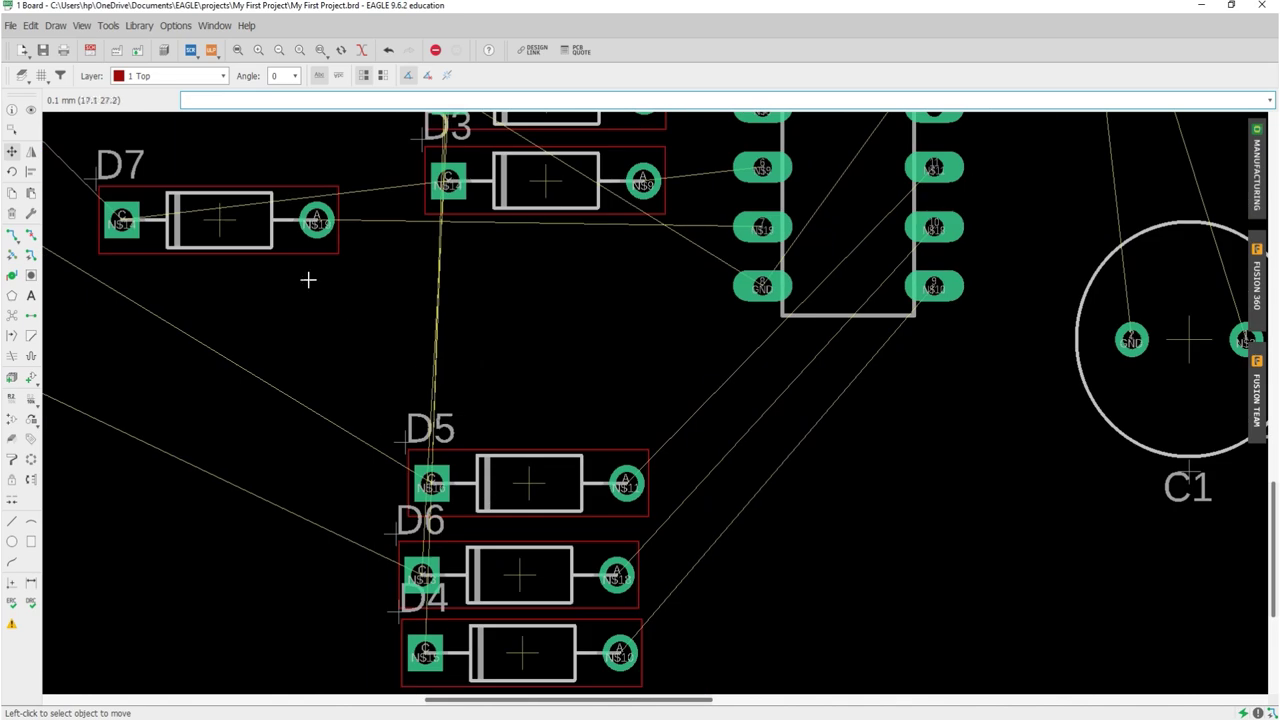
left_click(220, 222)
scroll(571, 294, "up", 2)
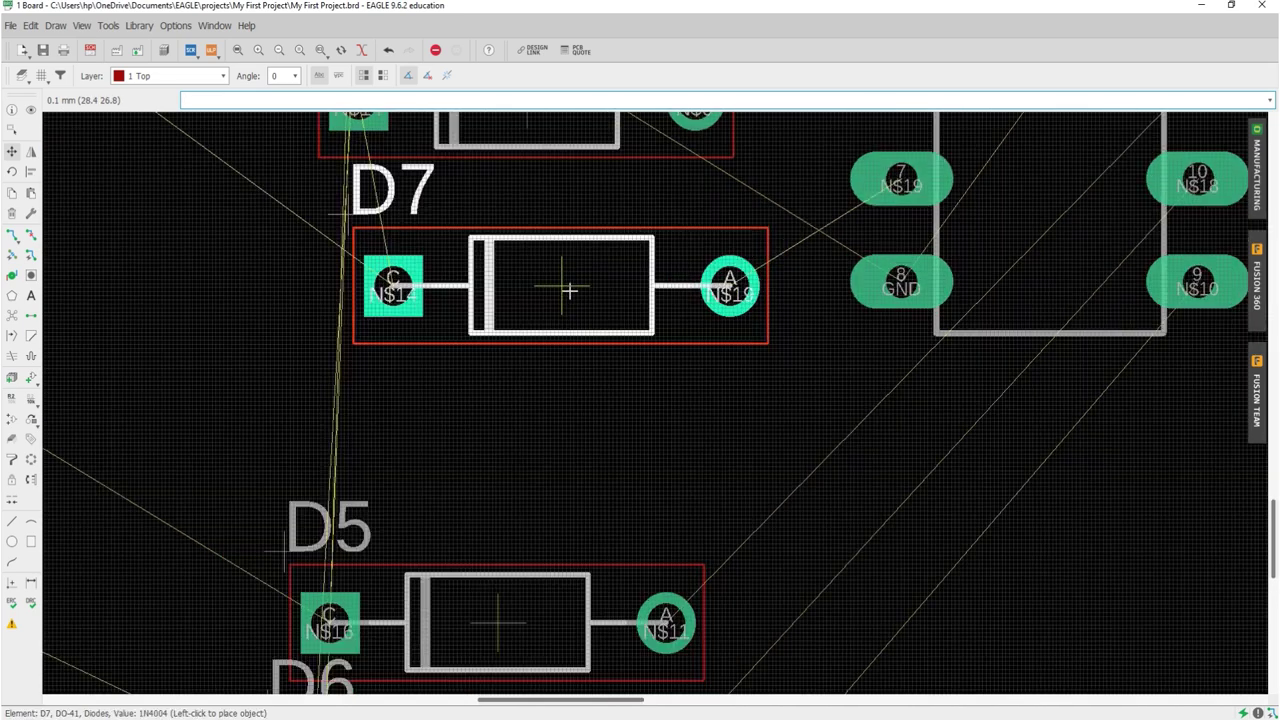
scroll(563, 289, "up", 1)
scroll(534, 275, "down", 3)
scroll(533, 279, "down", 1)
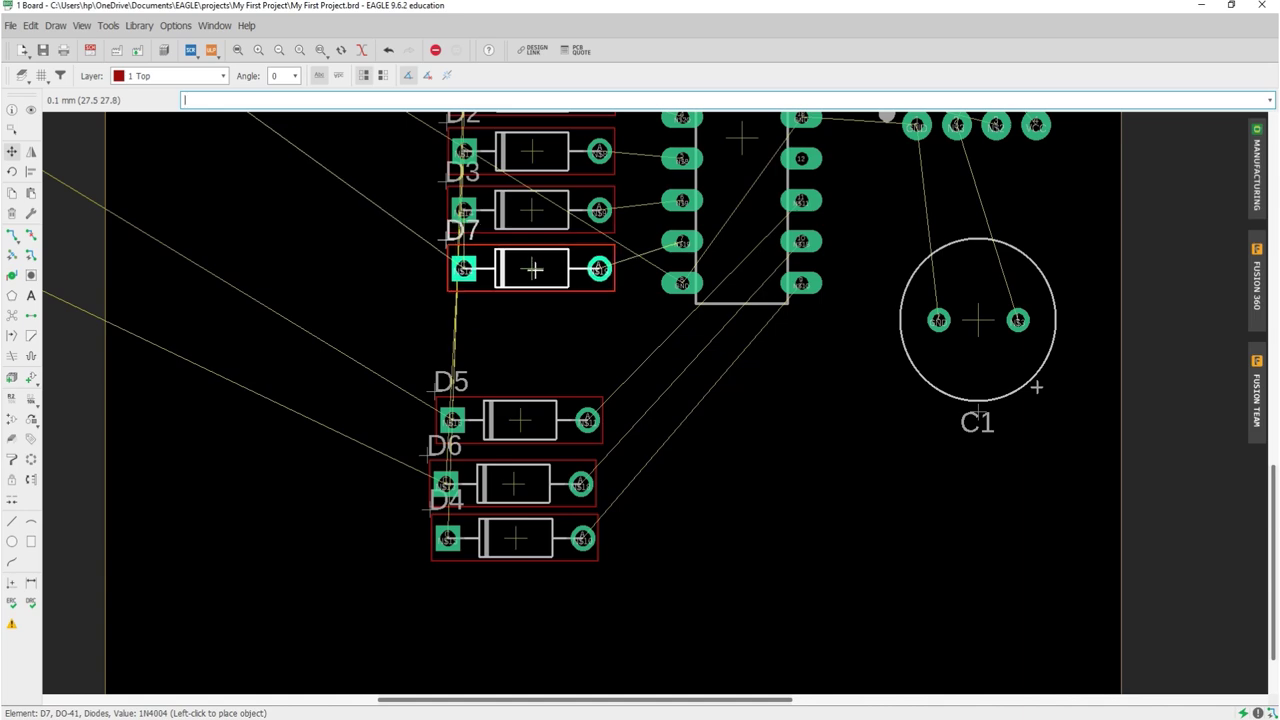
left_click(534, 269)
scroll(636, 411, "up", 3)
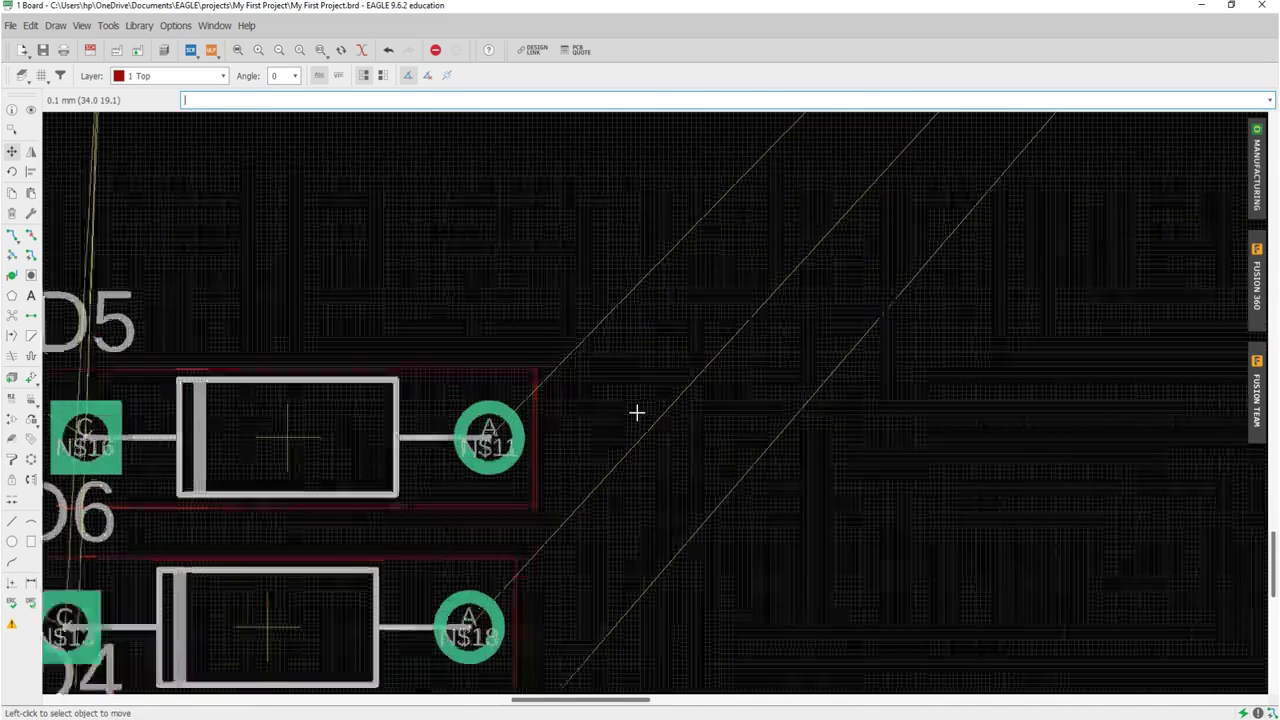
scroll(636, 412, "down", 4)
scroll(579, 419, "down", 1)
scroll(561, 477, "down", 2)
scroll(597, 324, "up", 3)
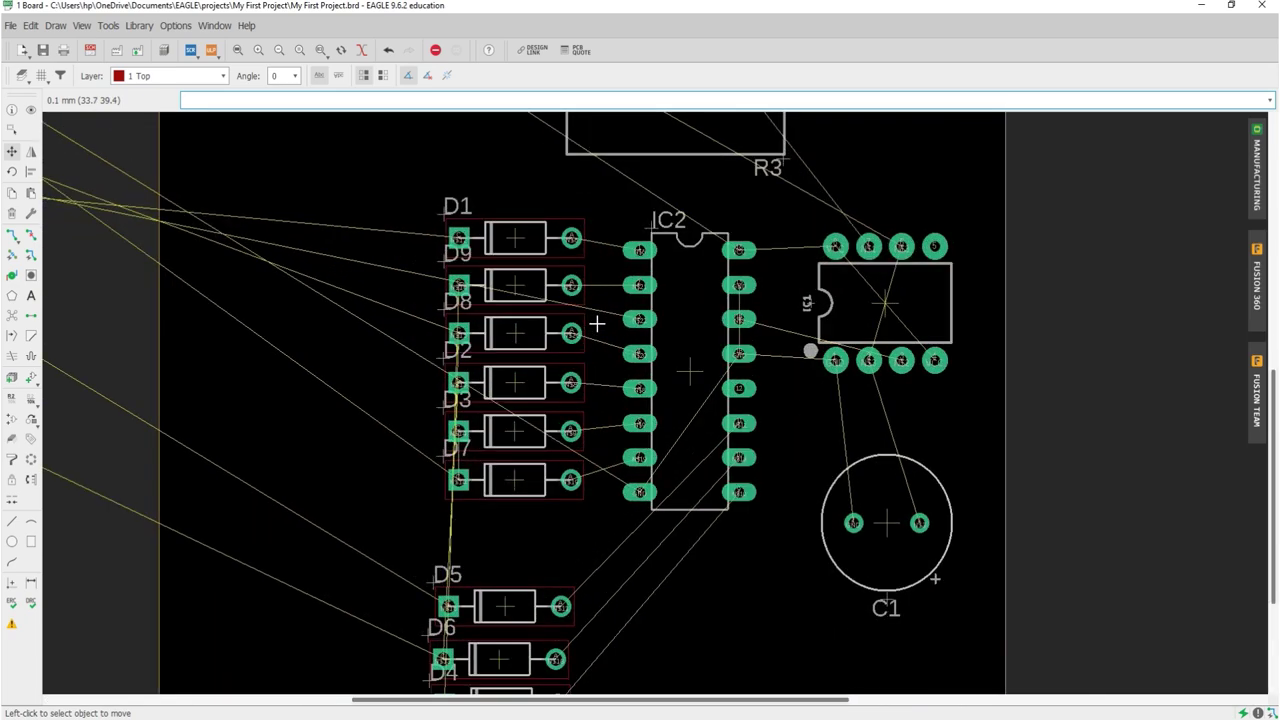
scroll(554, 352, "up", 2)
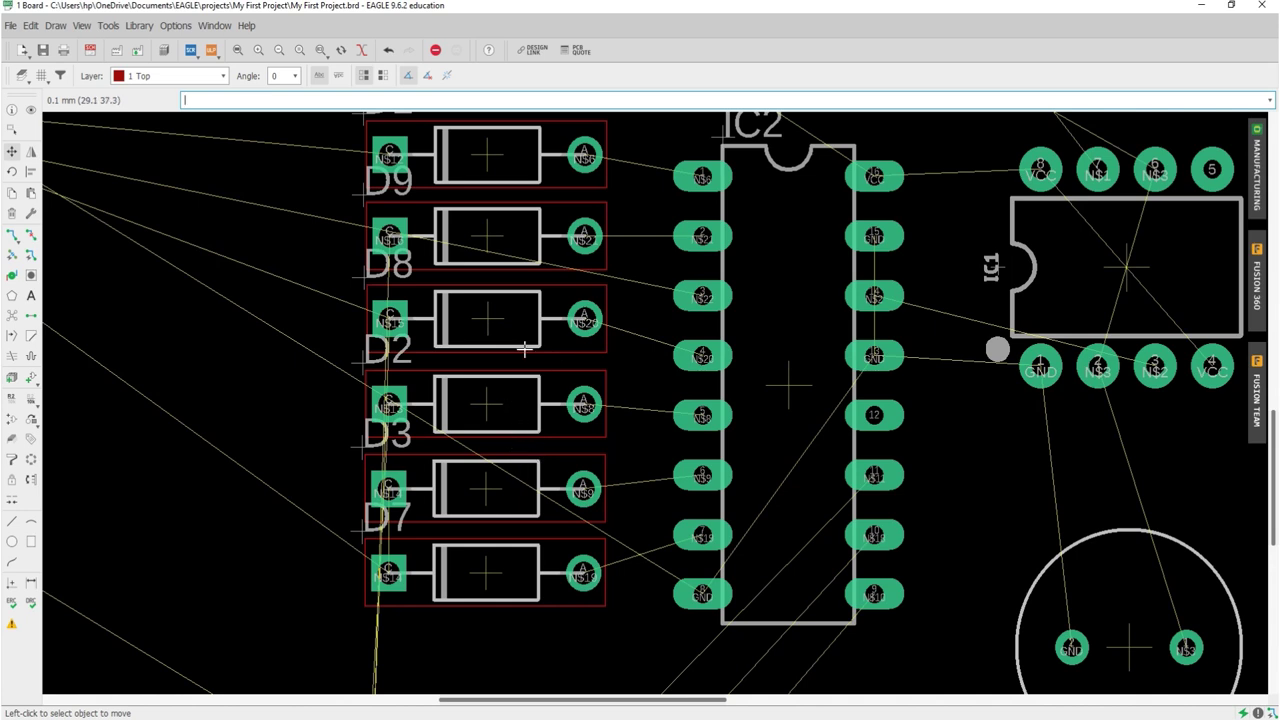
- Re-place D8, D2, D3 and D7 so they sit evenly in one column
left_click(486, 319)
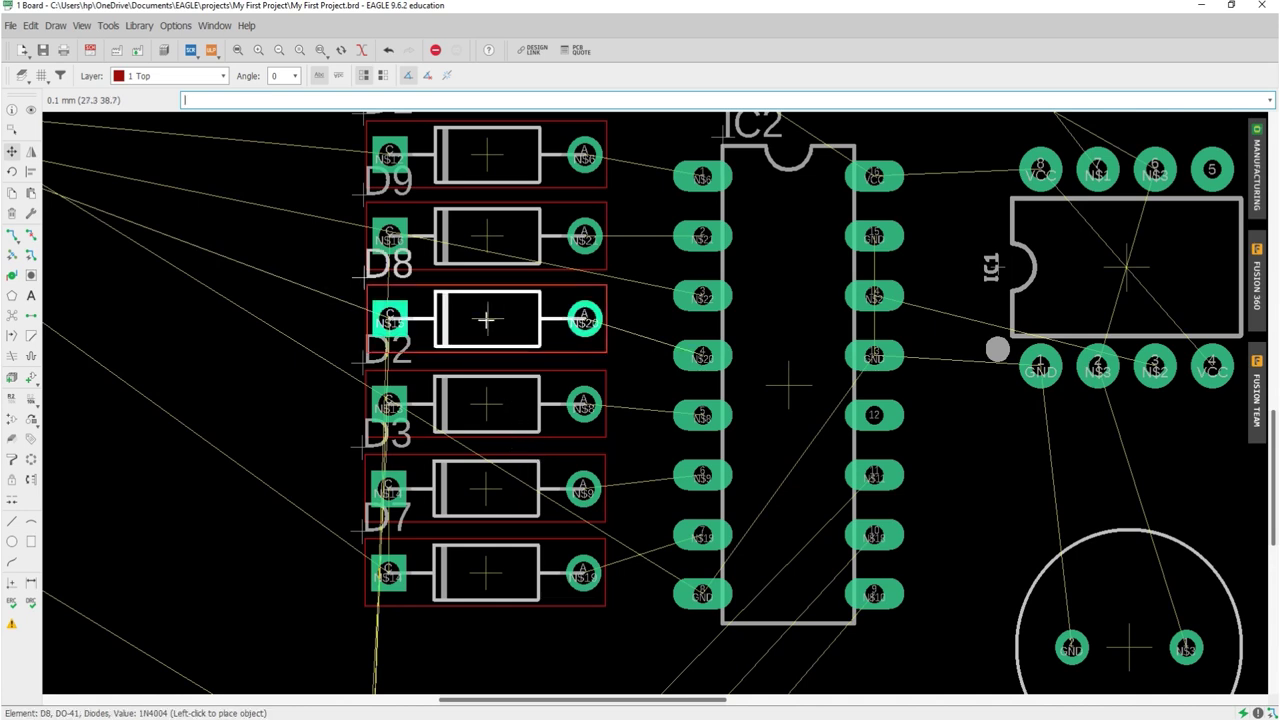
left_click(486, 317)
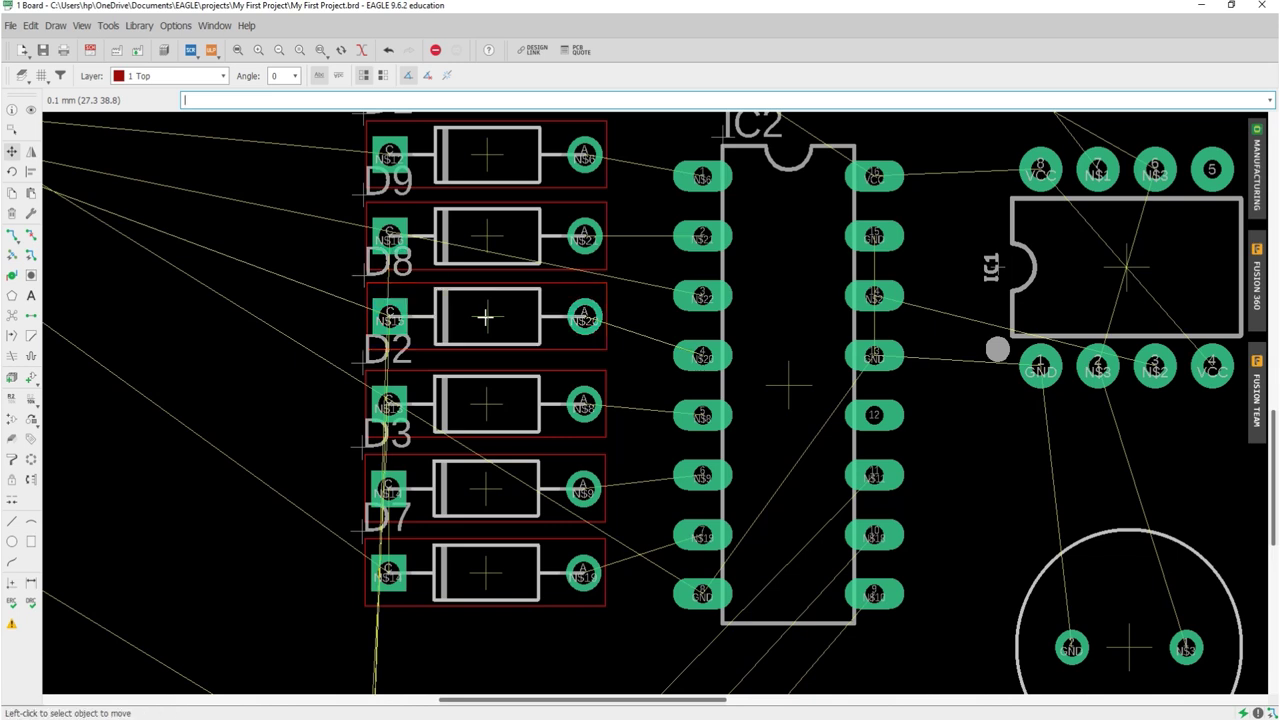
left_click(485, 402)
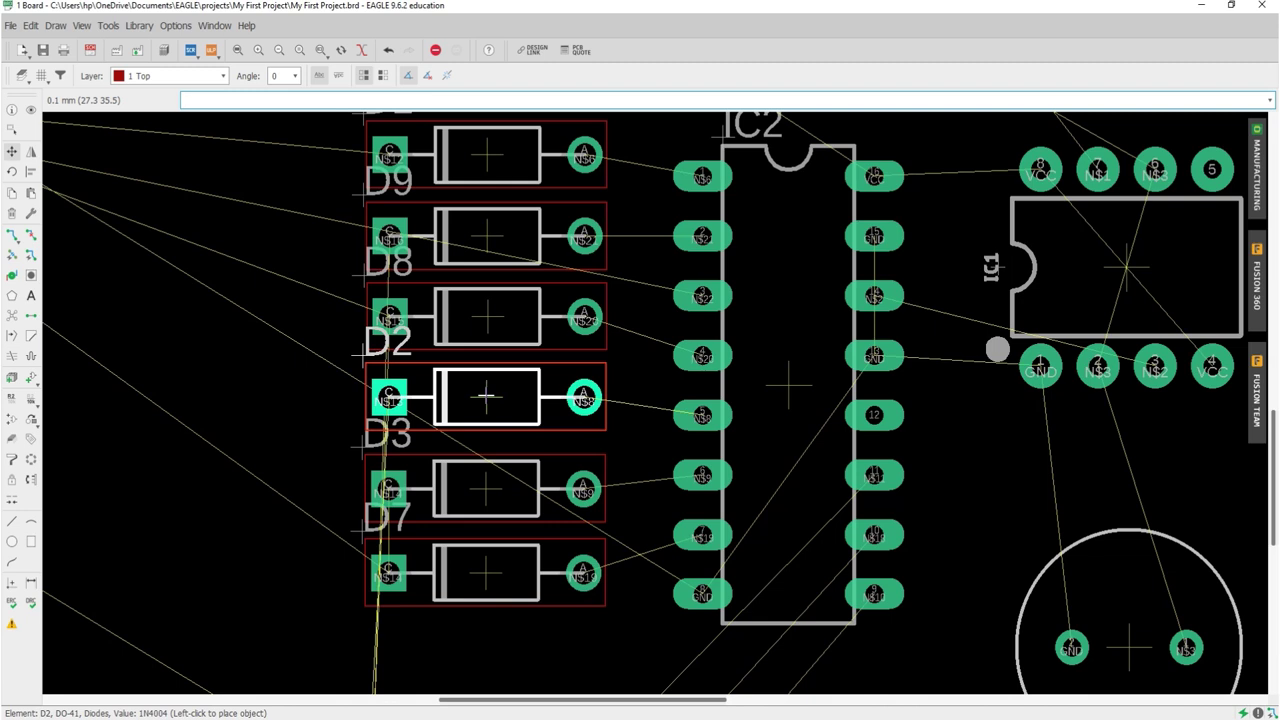
left_click(485, 397)
left_click(487, 489)
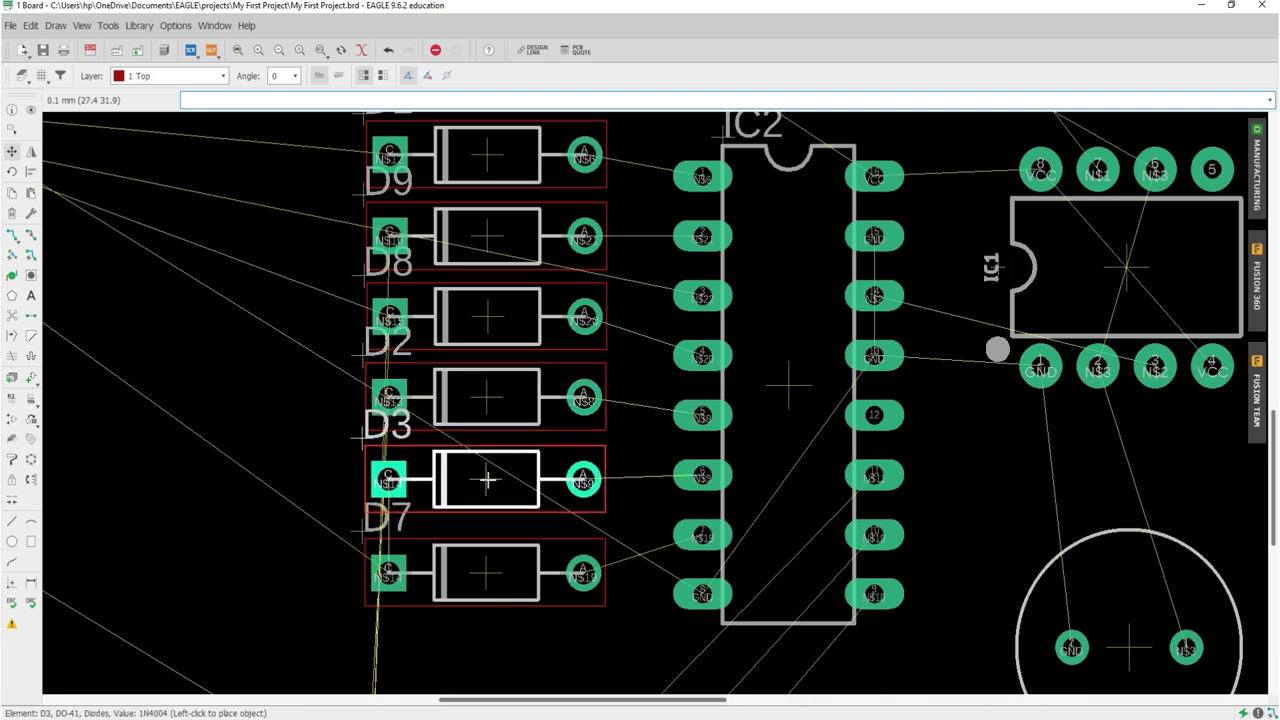
left_click(487, 479)
left_click(486, 571)
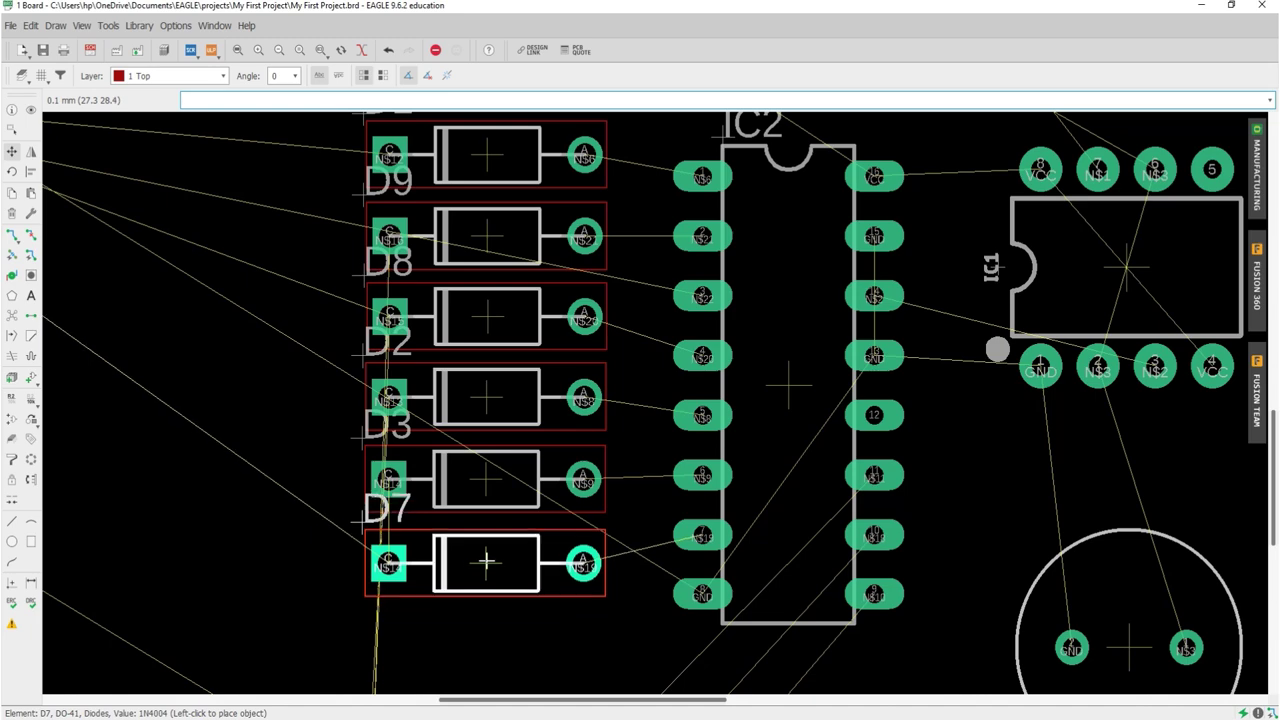
left_click(486, 560)
- Bring diode D10 onto the board, left of the diode column
scroll(488, 550, "down", 5)
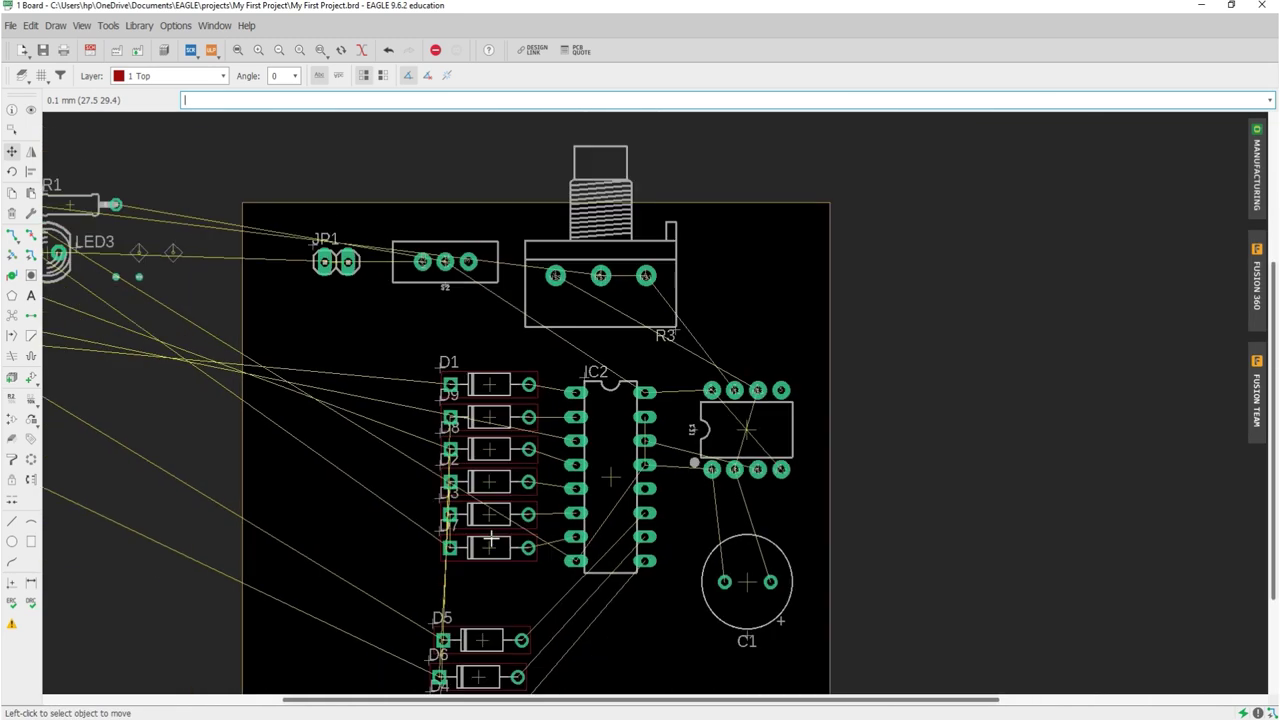
scroll(419, 477, "down", 2)
scroll(248, 474, "down", 3)
scroll(209, 422, "up", 3)
left_click(262, 404)
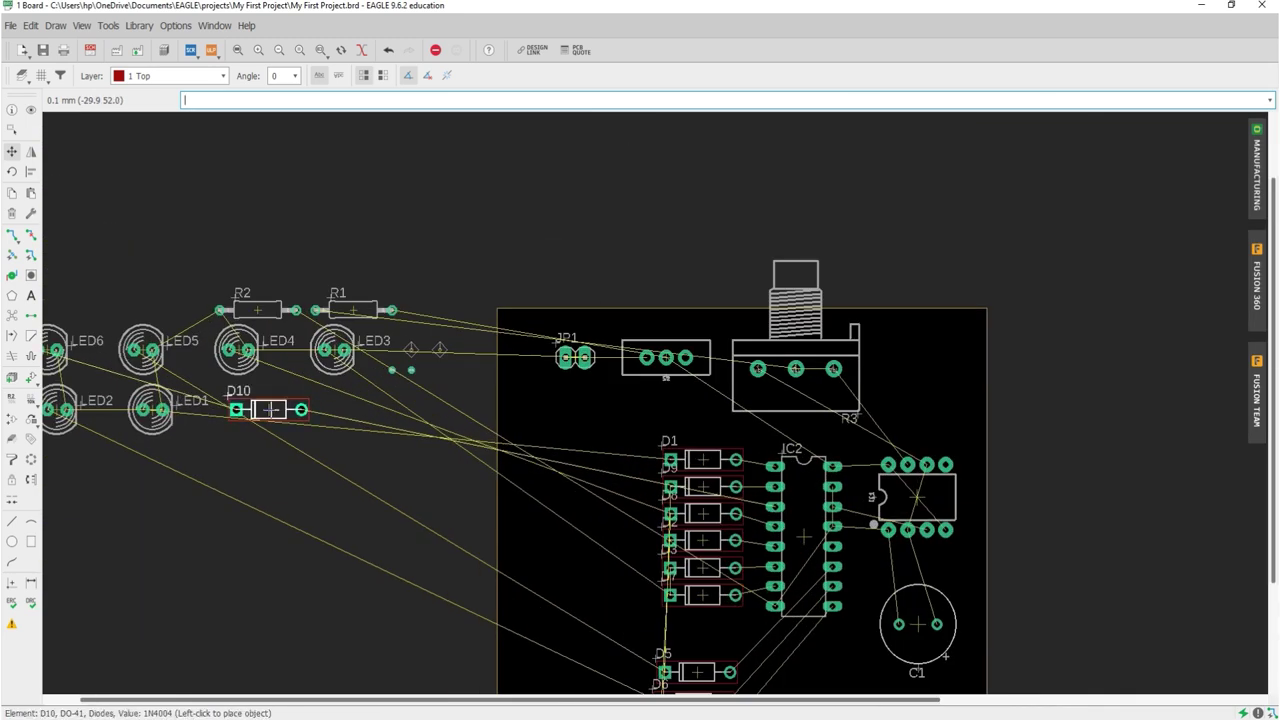
scroll(340, 490, "down", 2)
scroll(486, 560, "up", 3)
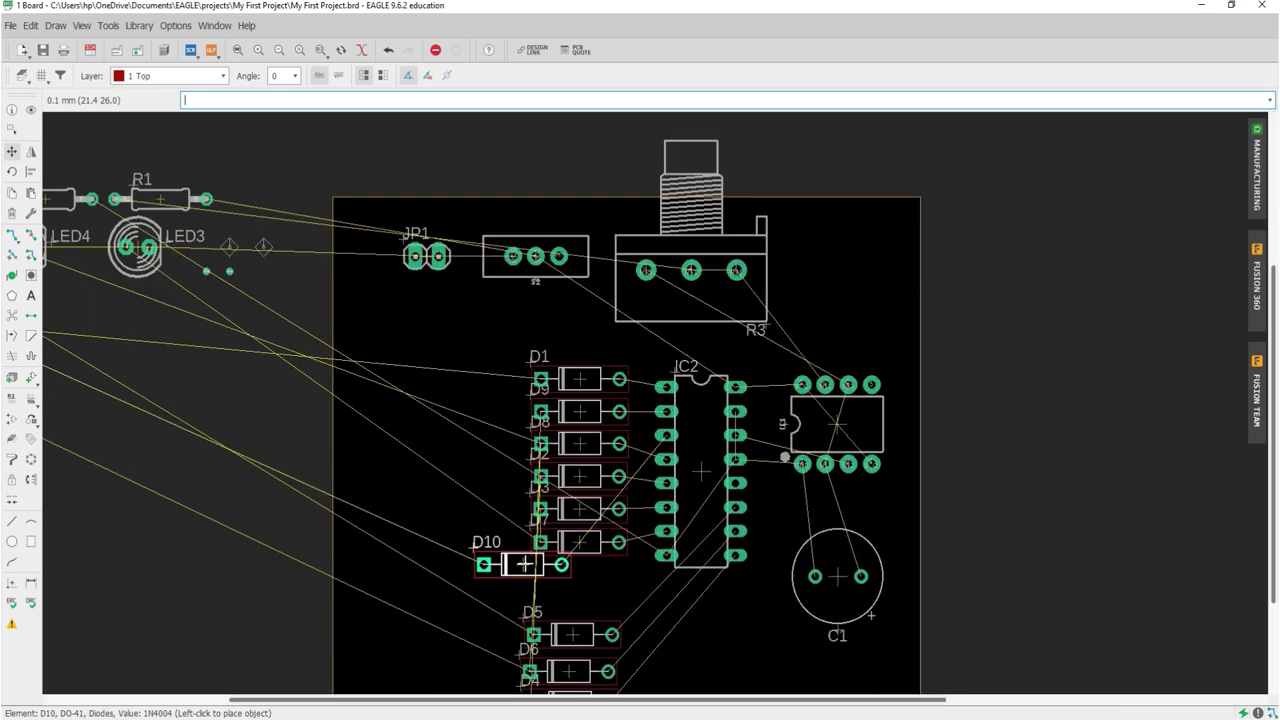
scroll(600, 560, "up", 1)
scroll(650, 568, "up", 2)
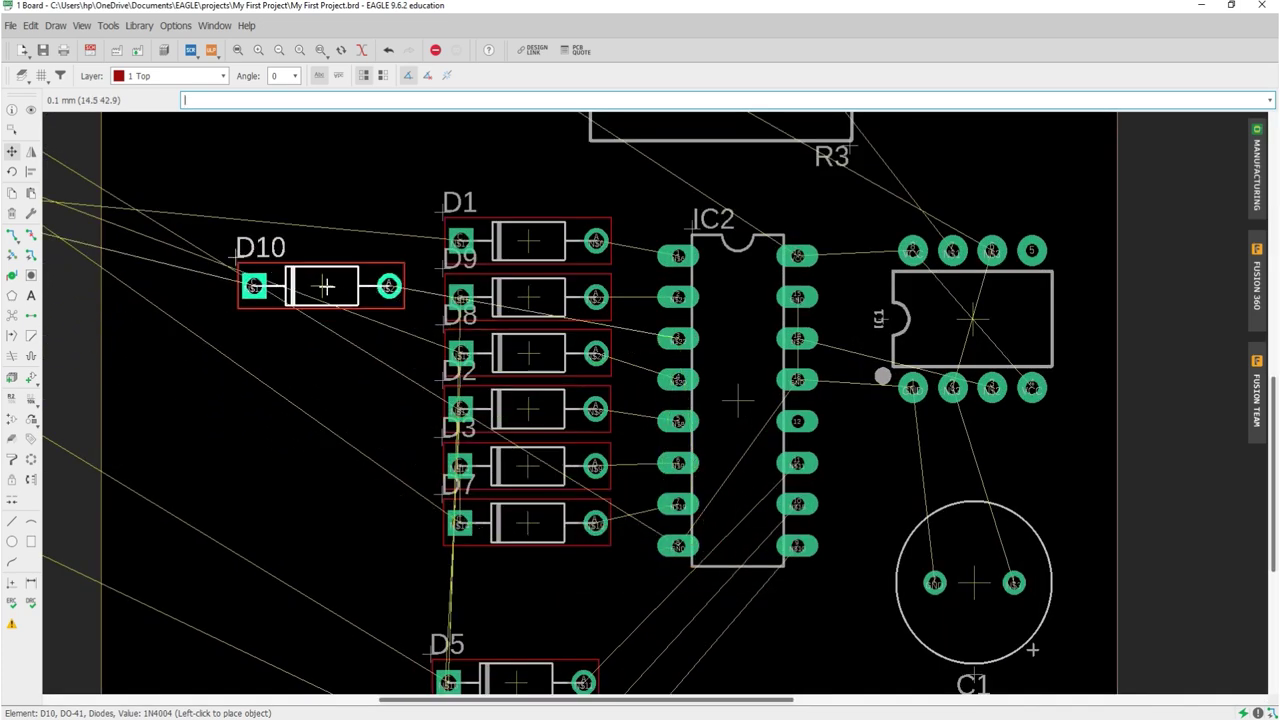
left_click(290, 304)
- Group-select D8, D2, D3 and D7 and move them down to open a gap
left_click(12, 130)
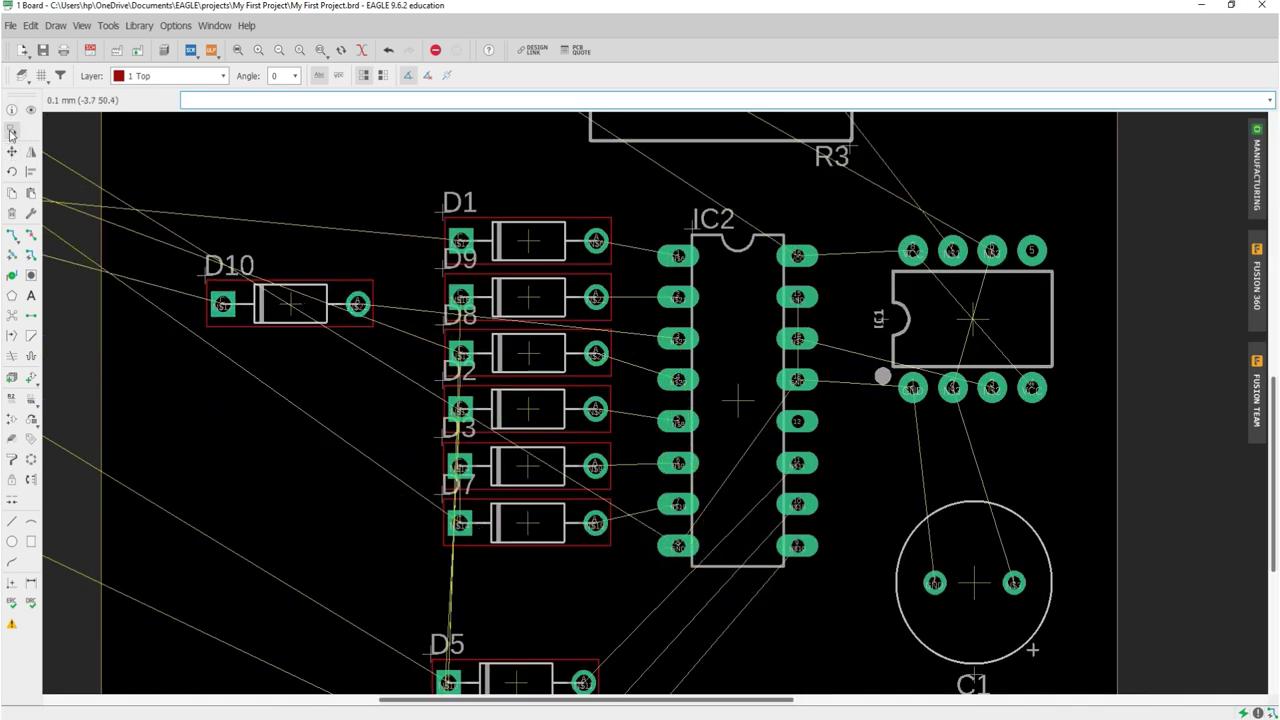
left_click_drag(418, 344, 606, 562)
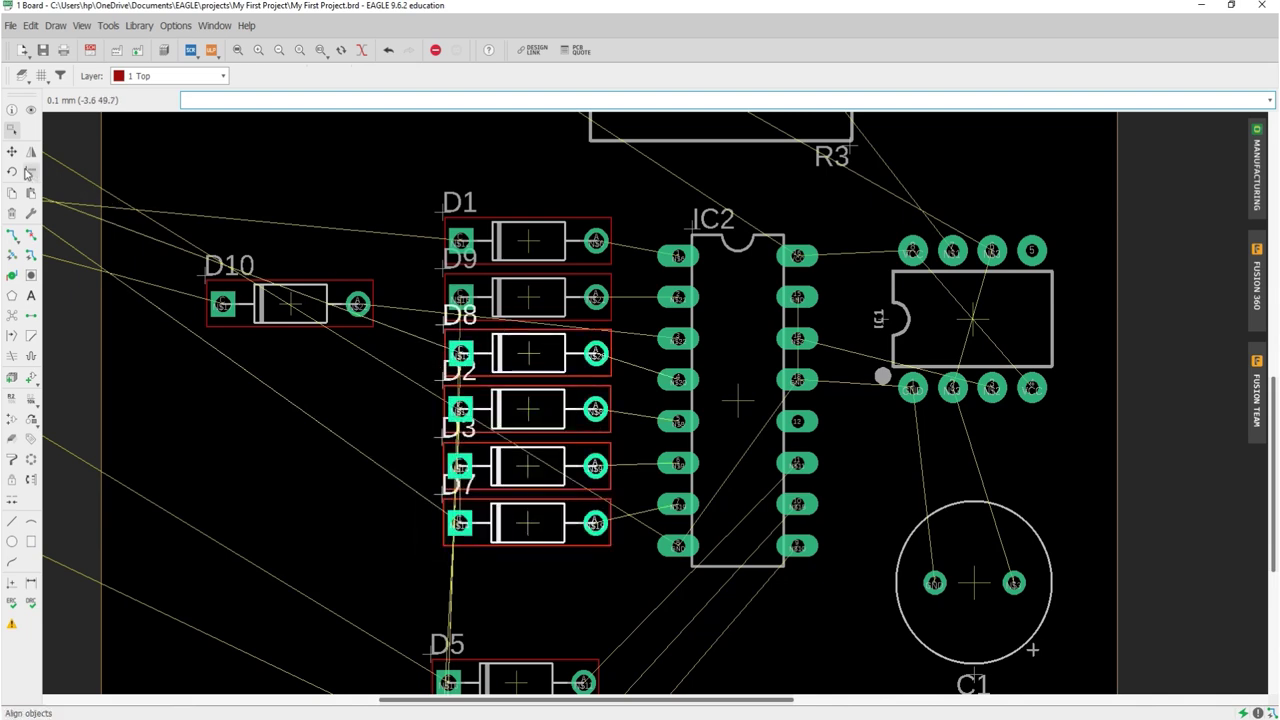
key("F7")
right_click(528, 353, "ctrl")
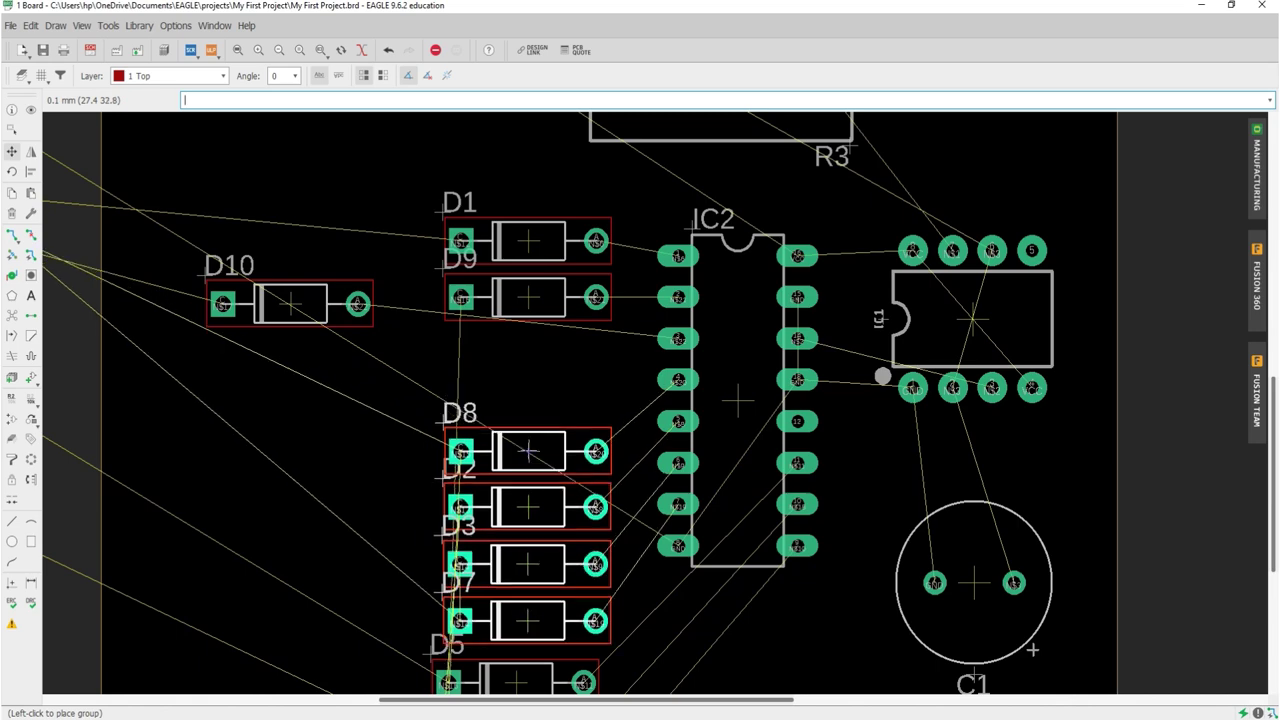
left_click(528, 451)
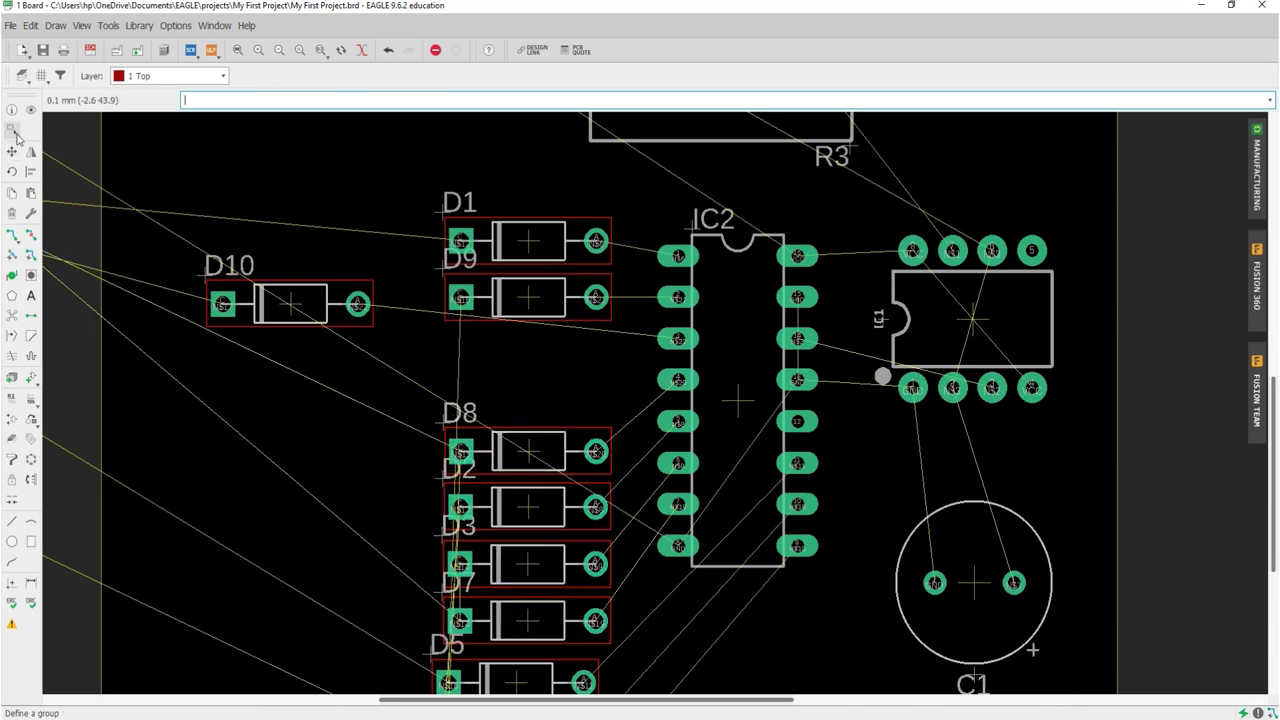
- Place D10 in the gap between D9 and D8
left_click(266, 292)
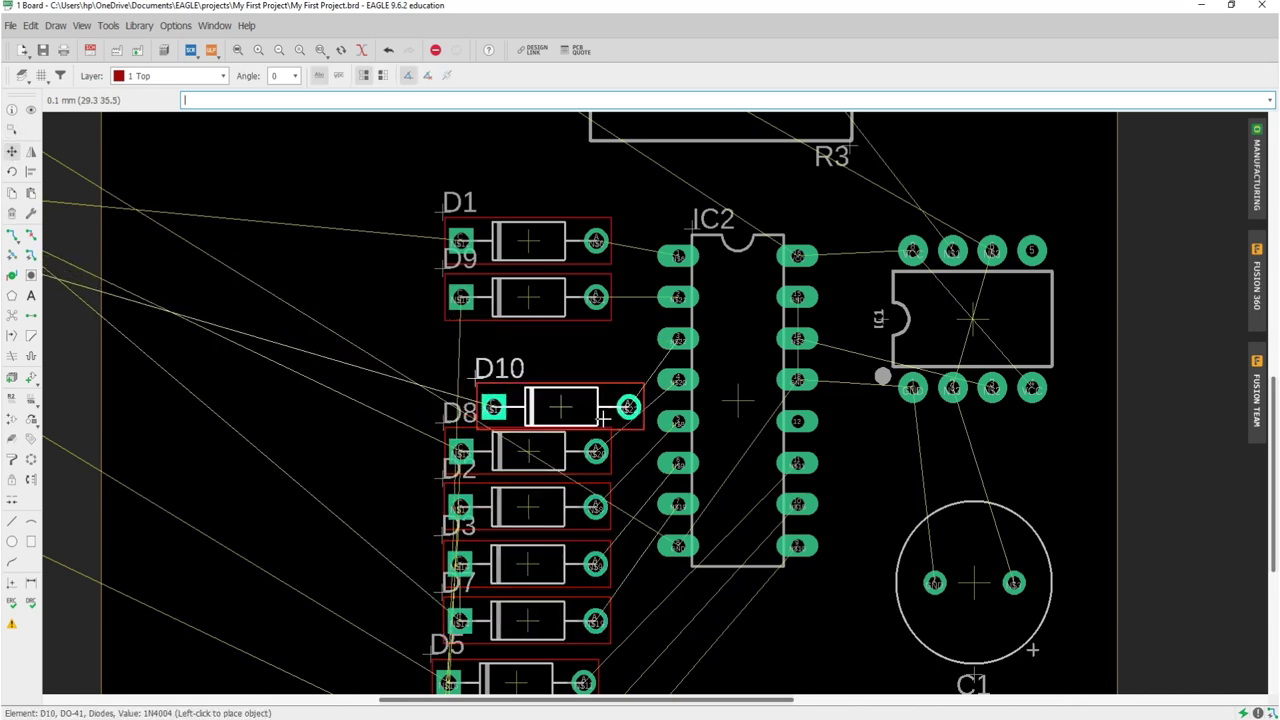
scroll(560, 405, "up", 3)
scroll(545, 360, "up", 1)
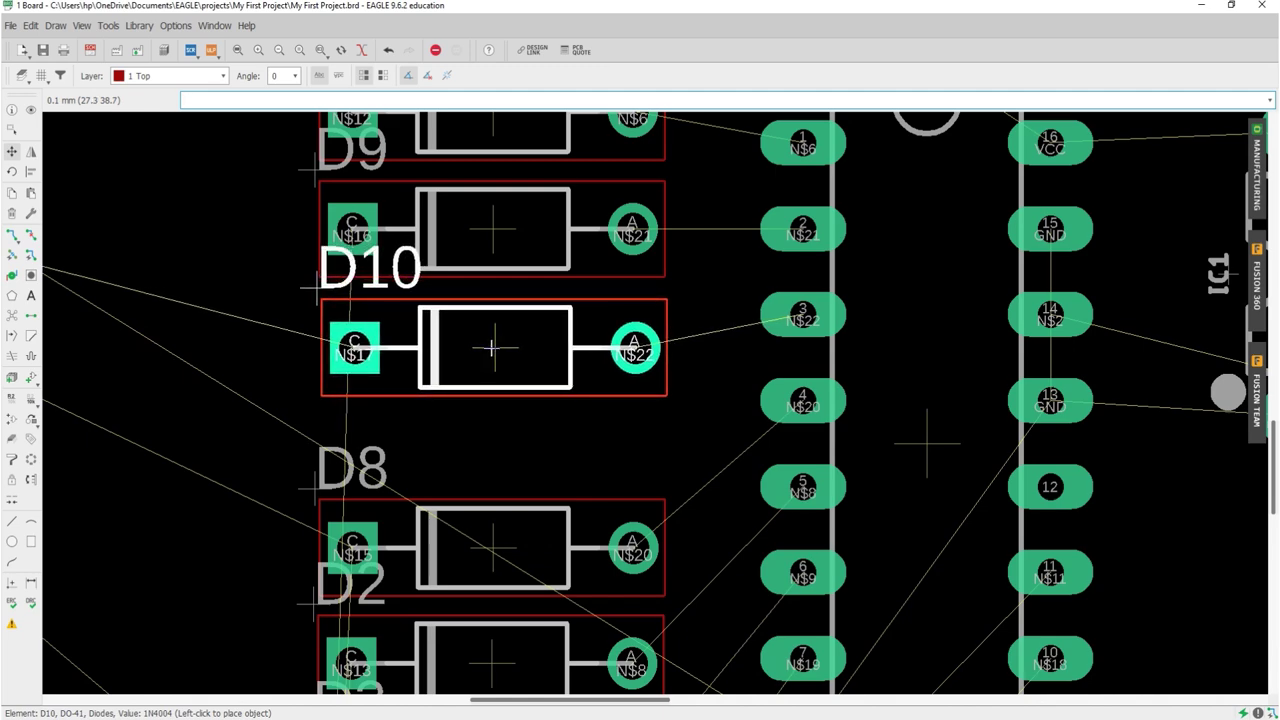
left_click(491, 347)
scroll(491, 345, "down", 4)
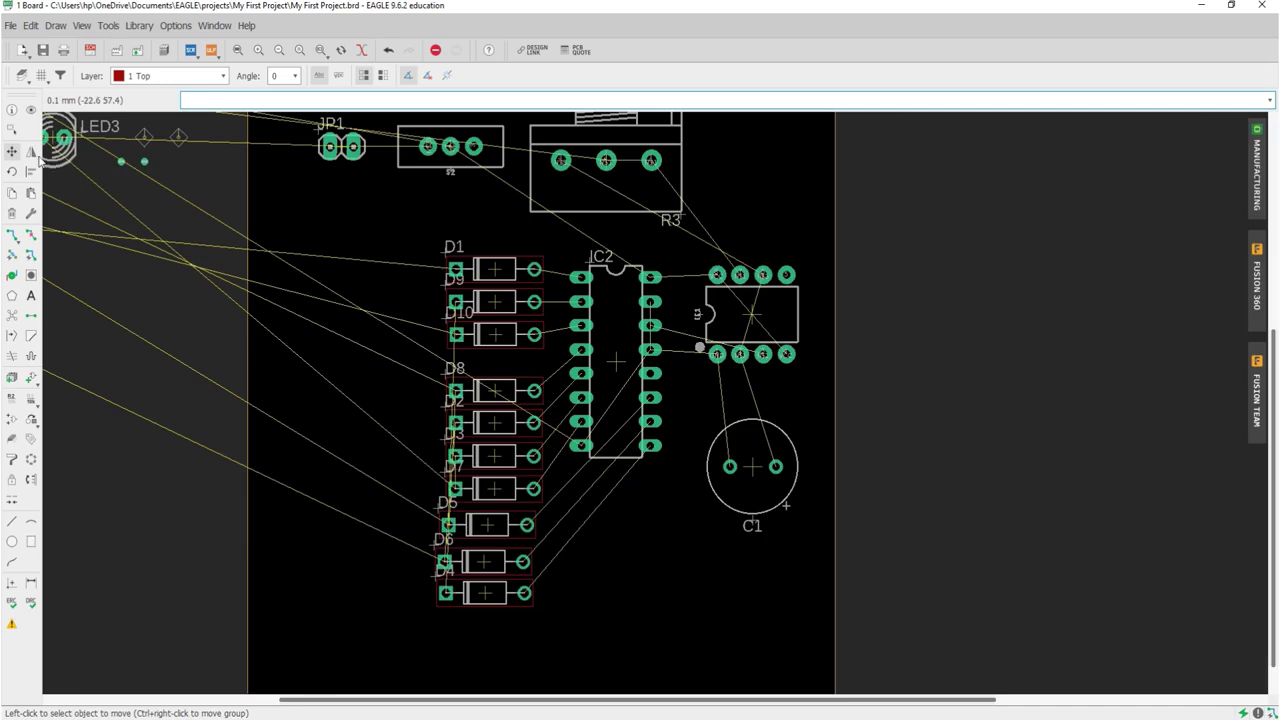
- Undo the accidental moves that displaced the D8 label and restart group selection
left_click(13, 131)
left_click_drag(440, 367, 543, 486)
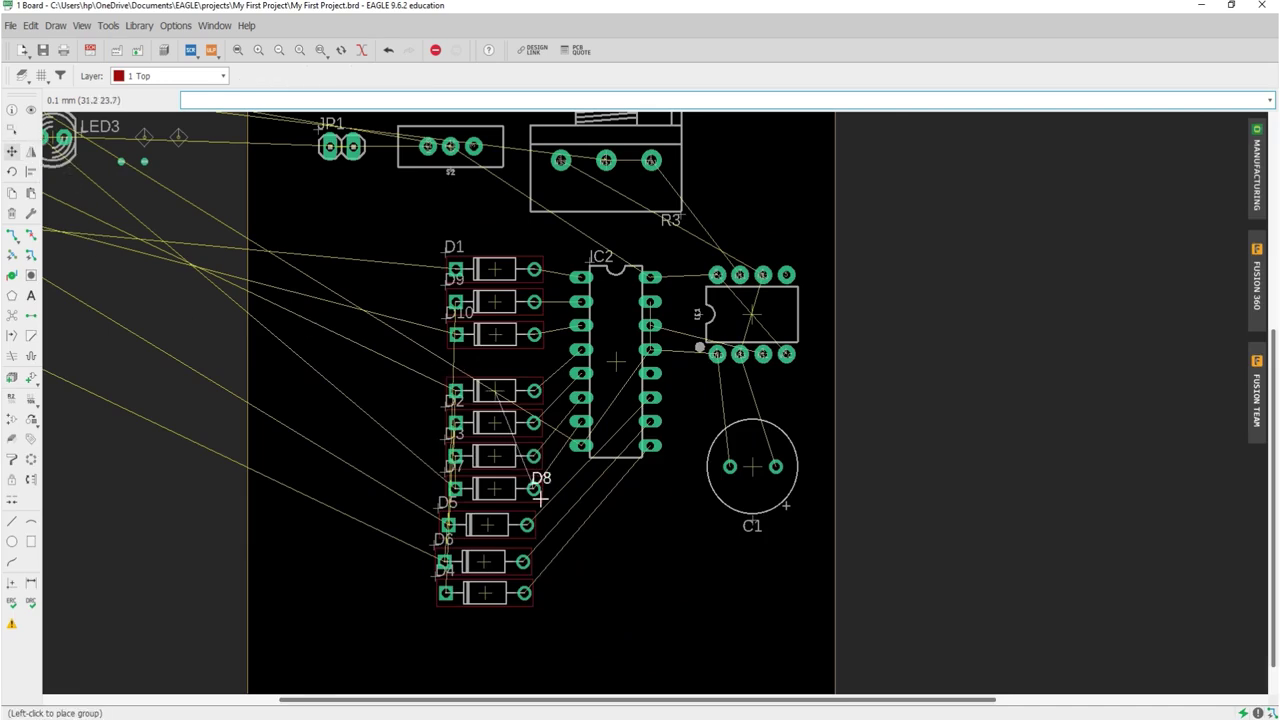
key("ctrl+z")
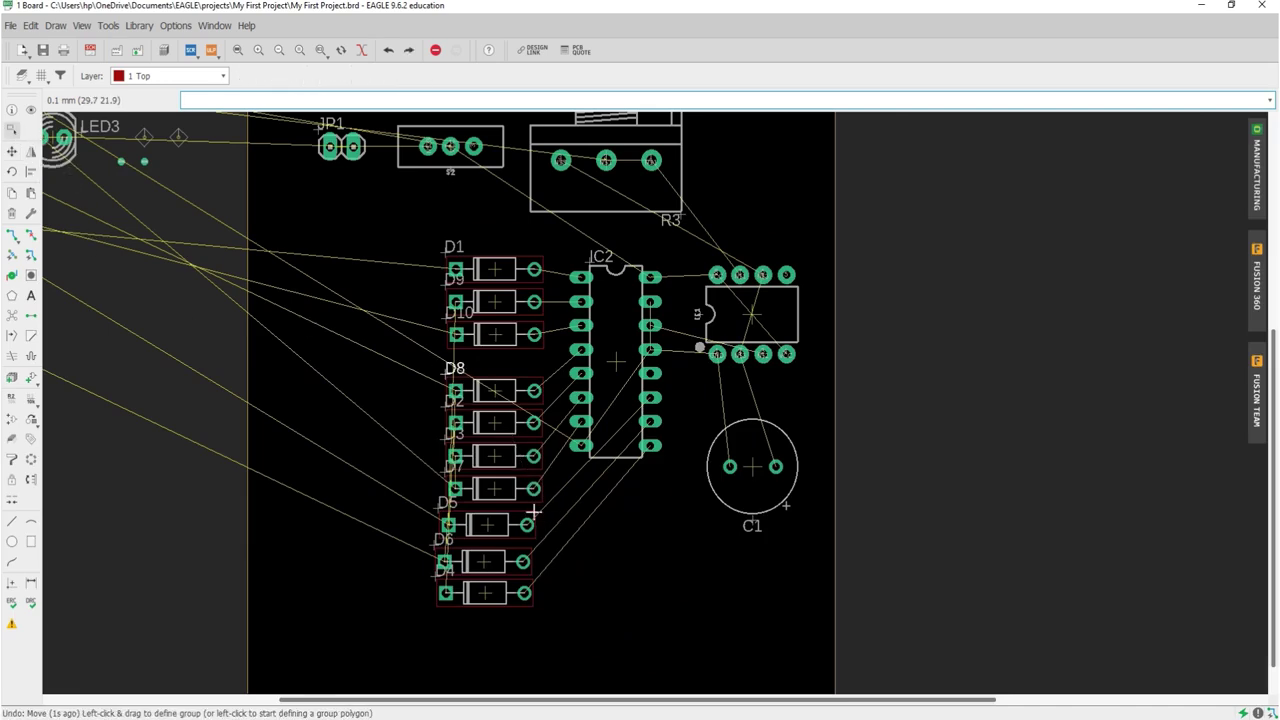
left_click_drag(440, 367, 62, 146)
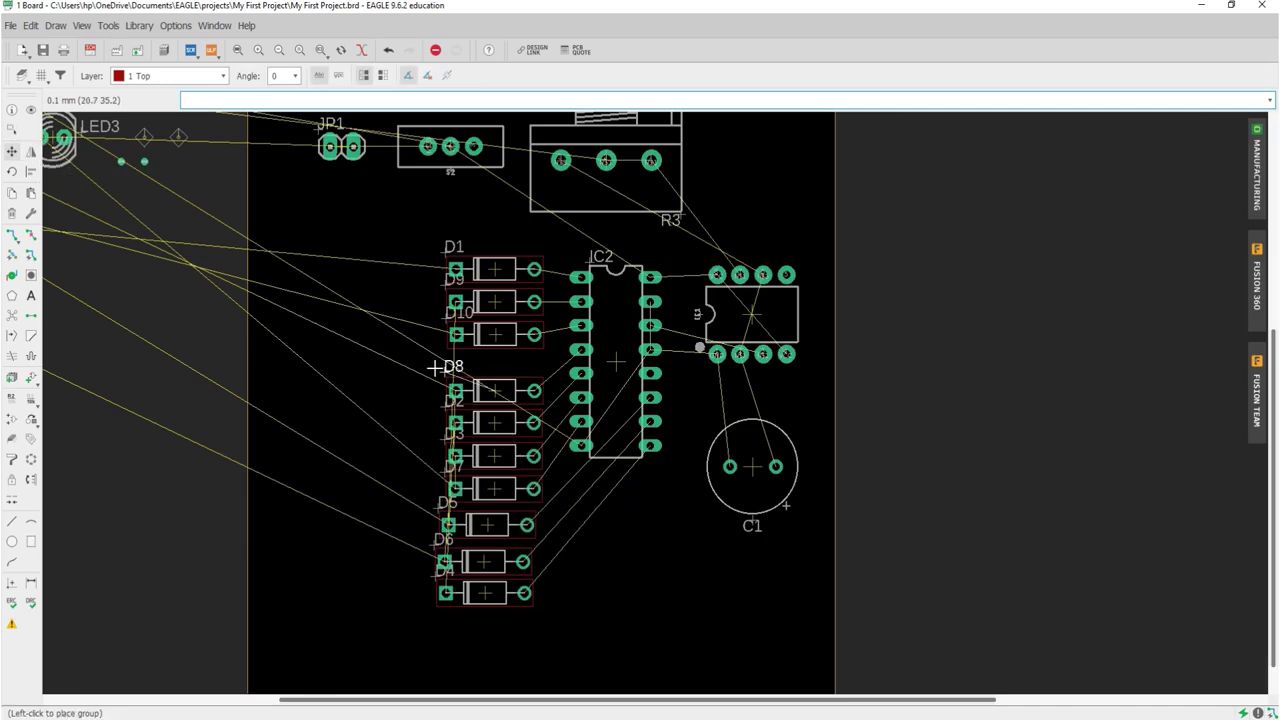
key("ctrl+z")
left_click(13, 131)
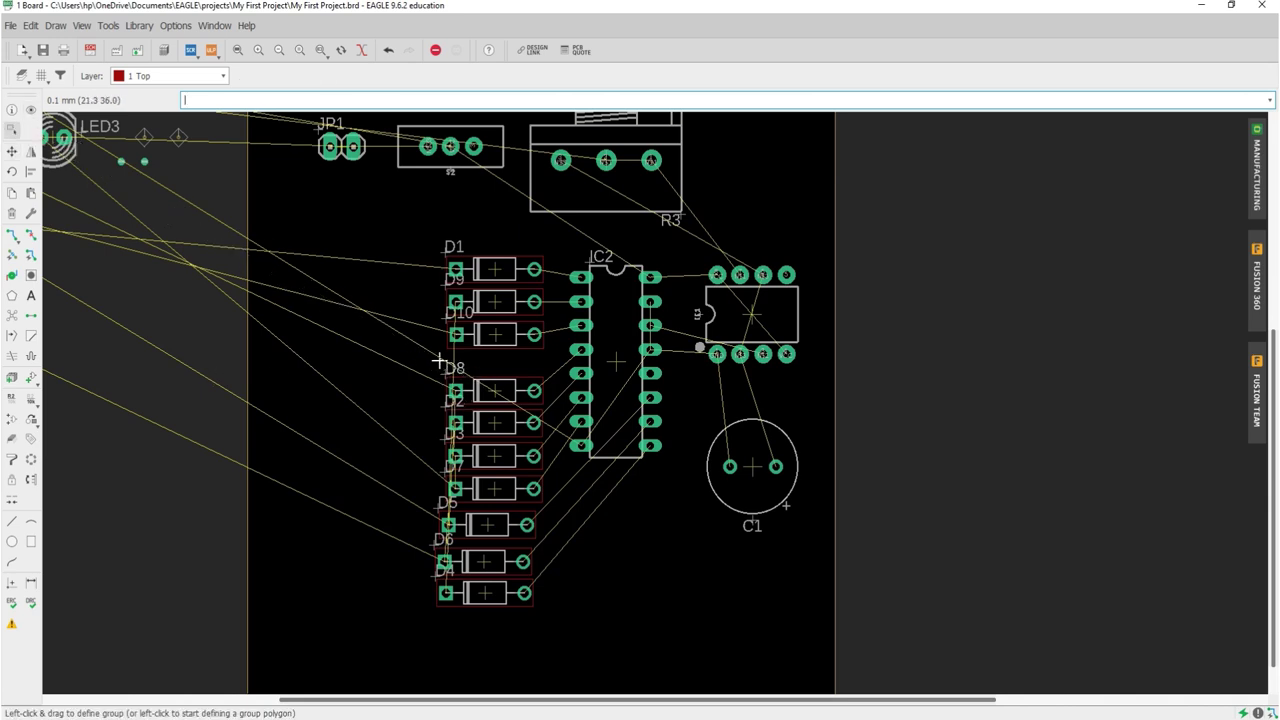
key("F7")
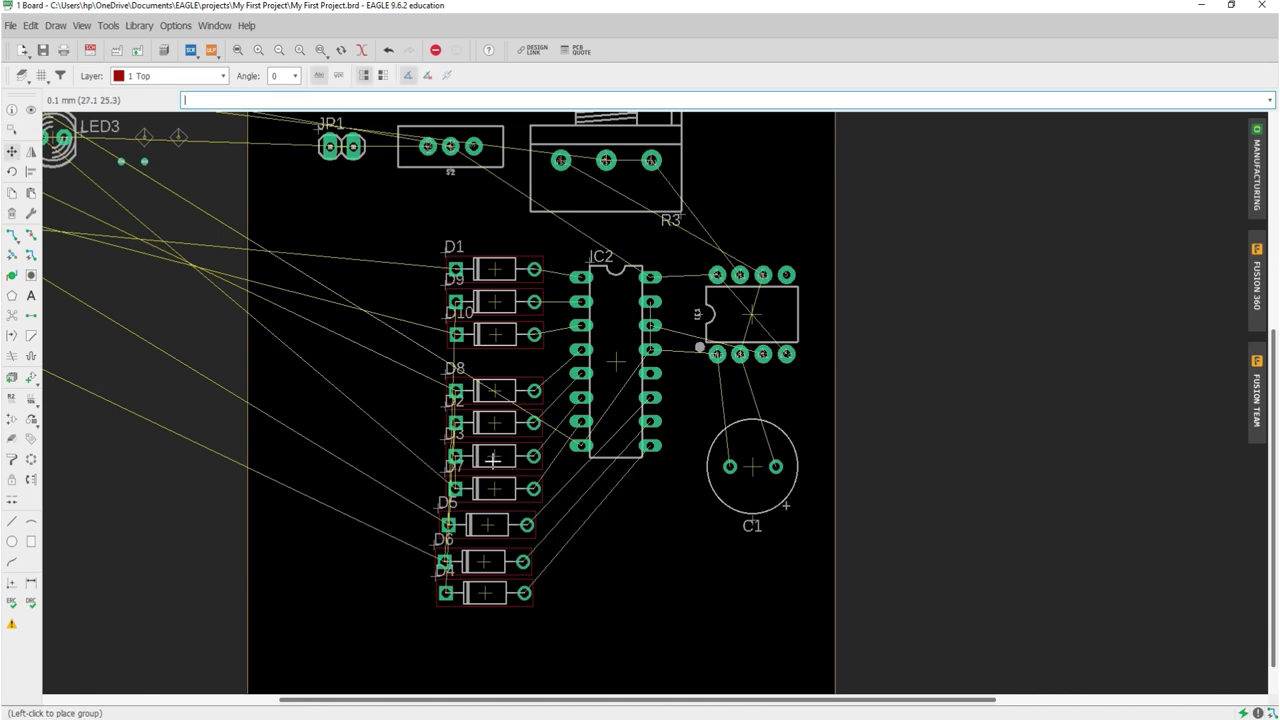
key("Escape")
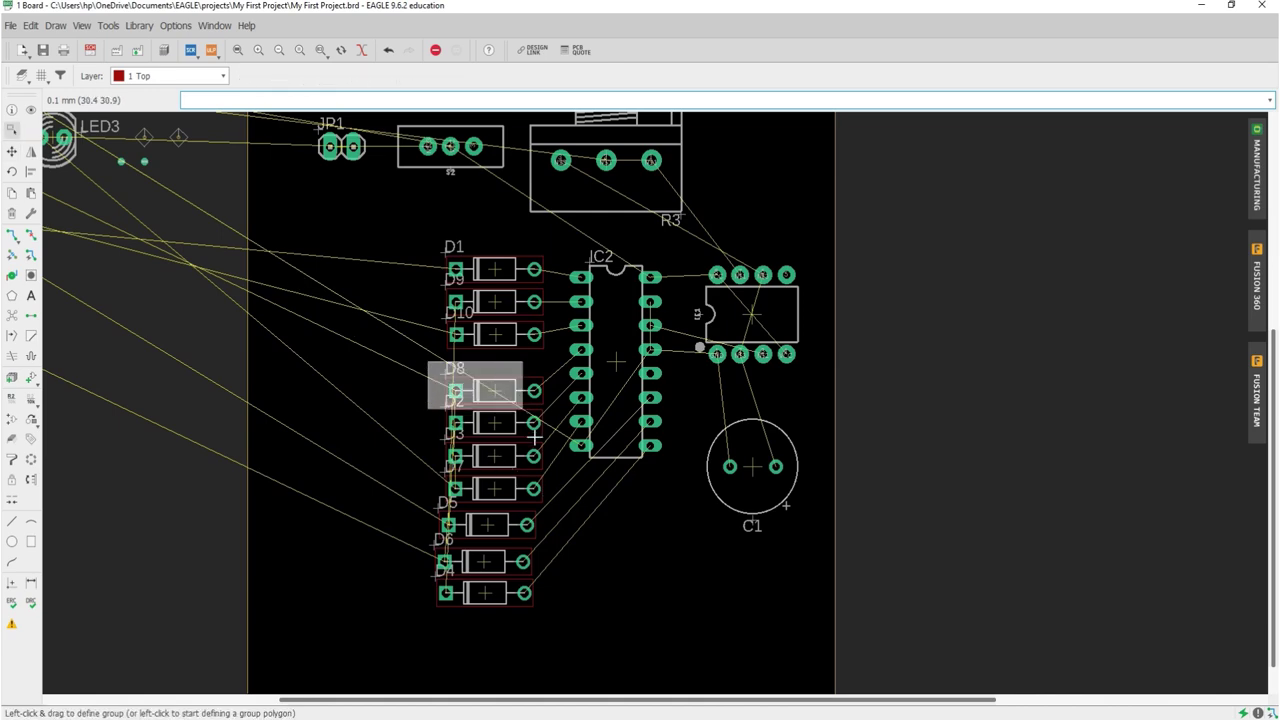
- Group D8, D2, D3 and D7 and move them up to sit just below D10
left_click_drag(427, 361, 552, 508)
scroll(516, 481, "up", 3)
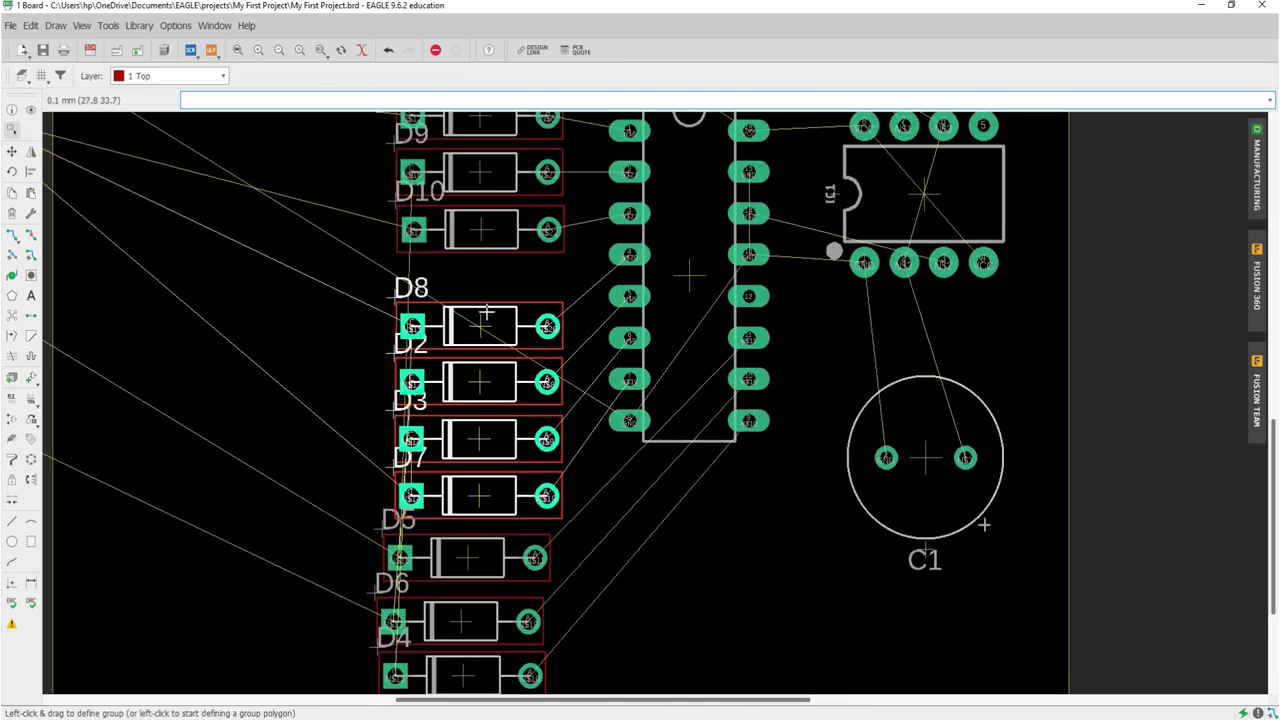
scroll(487, 313, "up", 3)
key("F7")
right_click(469, 346, "ctrl")
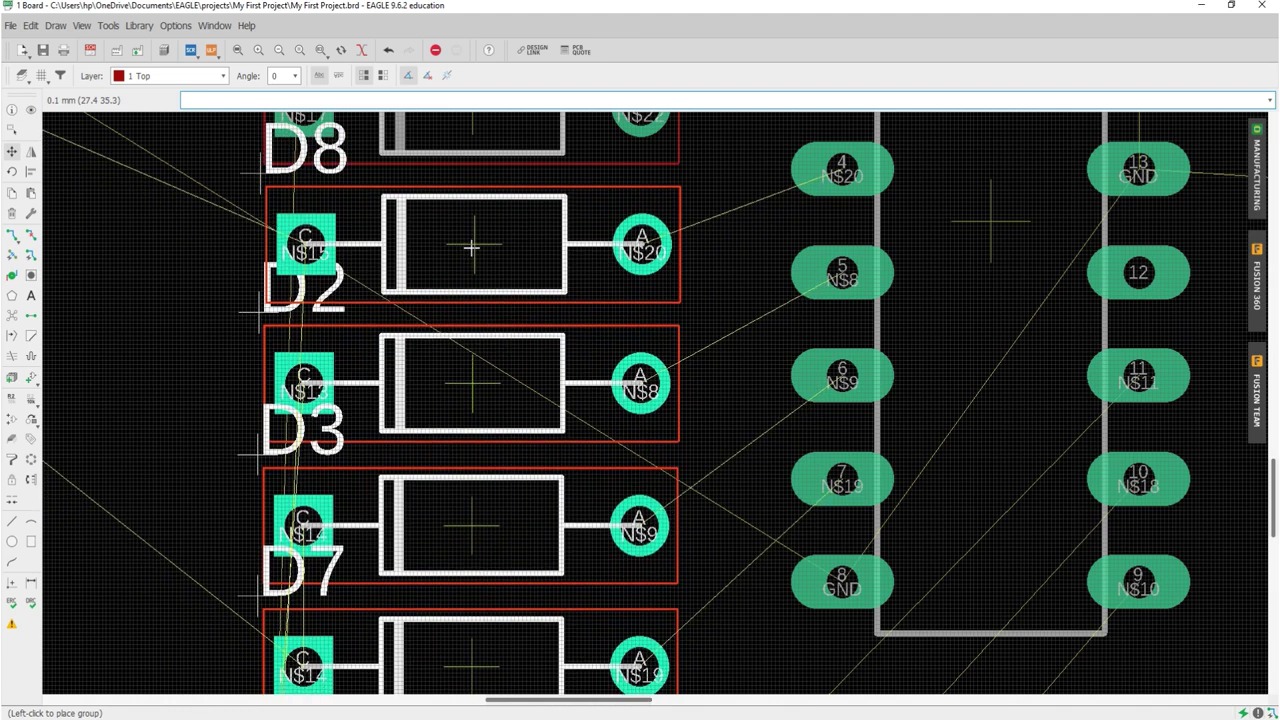
left_click(471, 249)
scroll(675, 255, "down", 5)
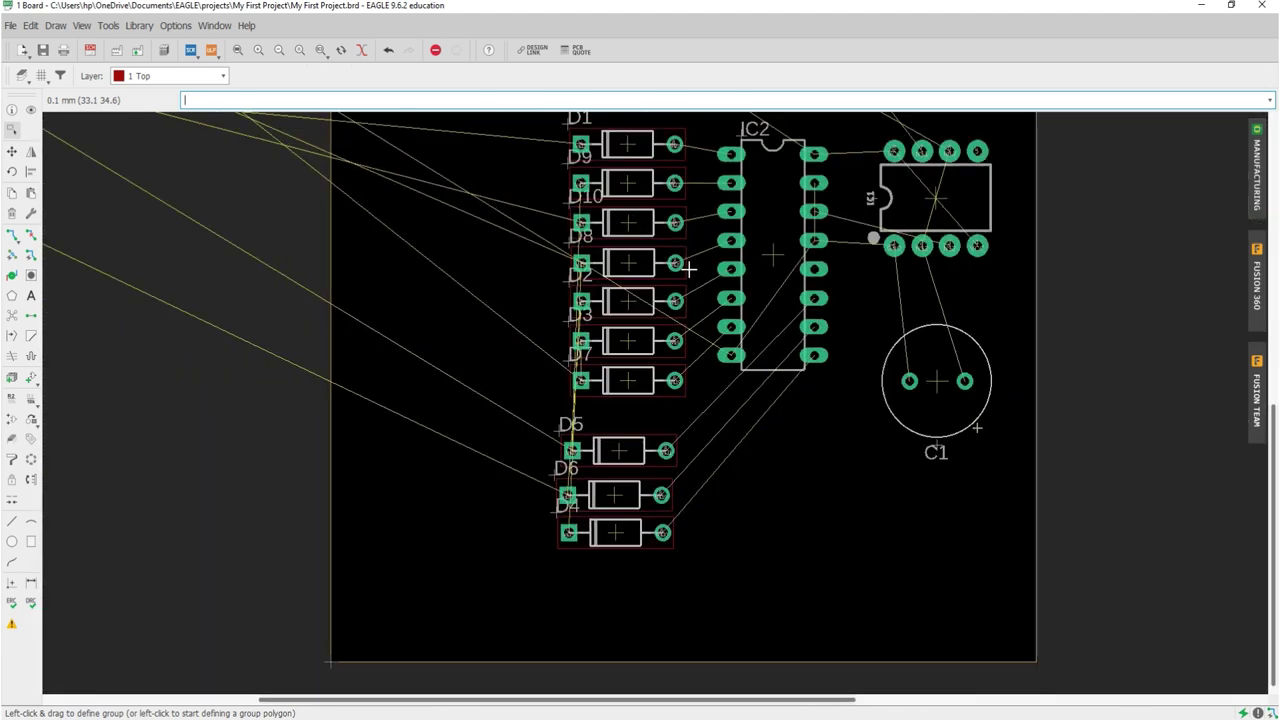
scroll(689, 269, "down", 4)
scroll(751, 259, "down", 1)
scroll(755, 259, "up", 3)
scroll(763, 240, "up", 2)
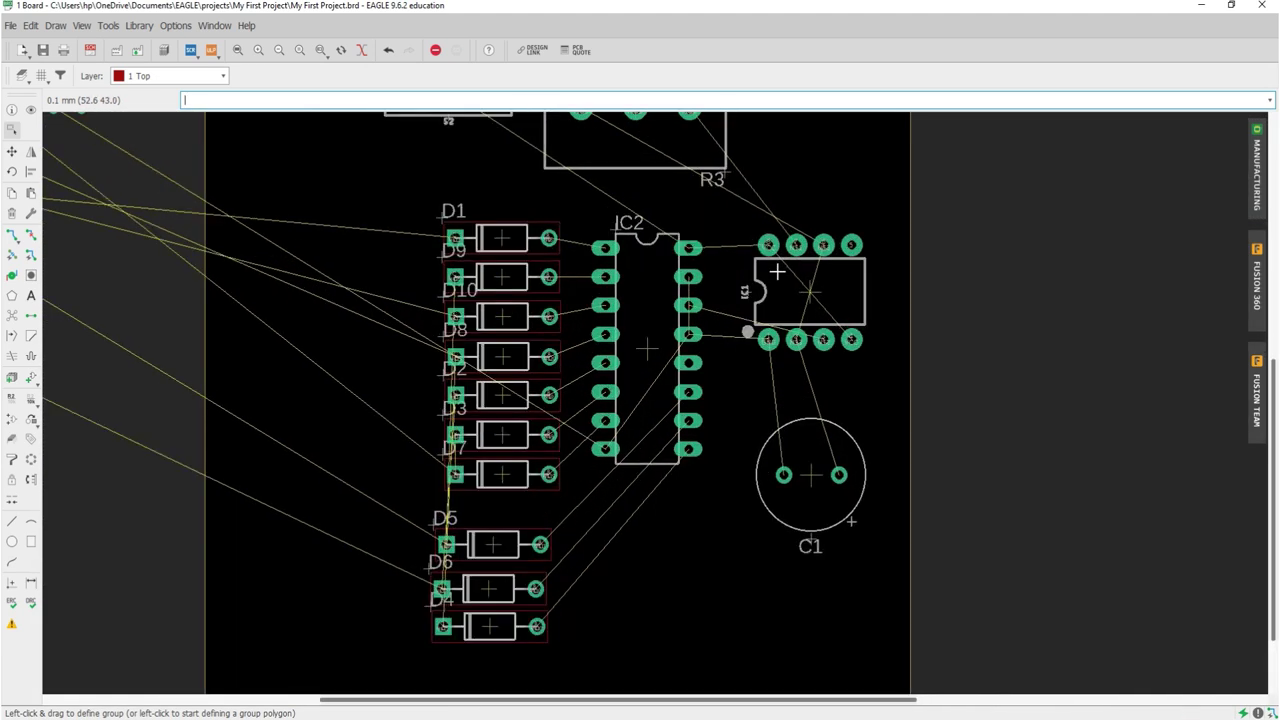
scroll(777, 272, "up", 1)
scroll(590, 355, "down", 4)
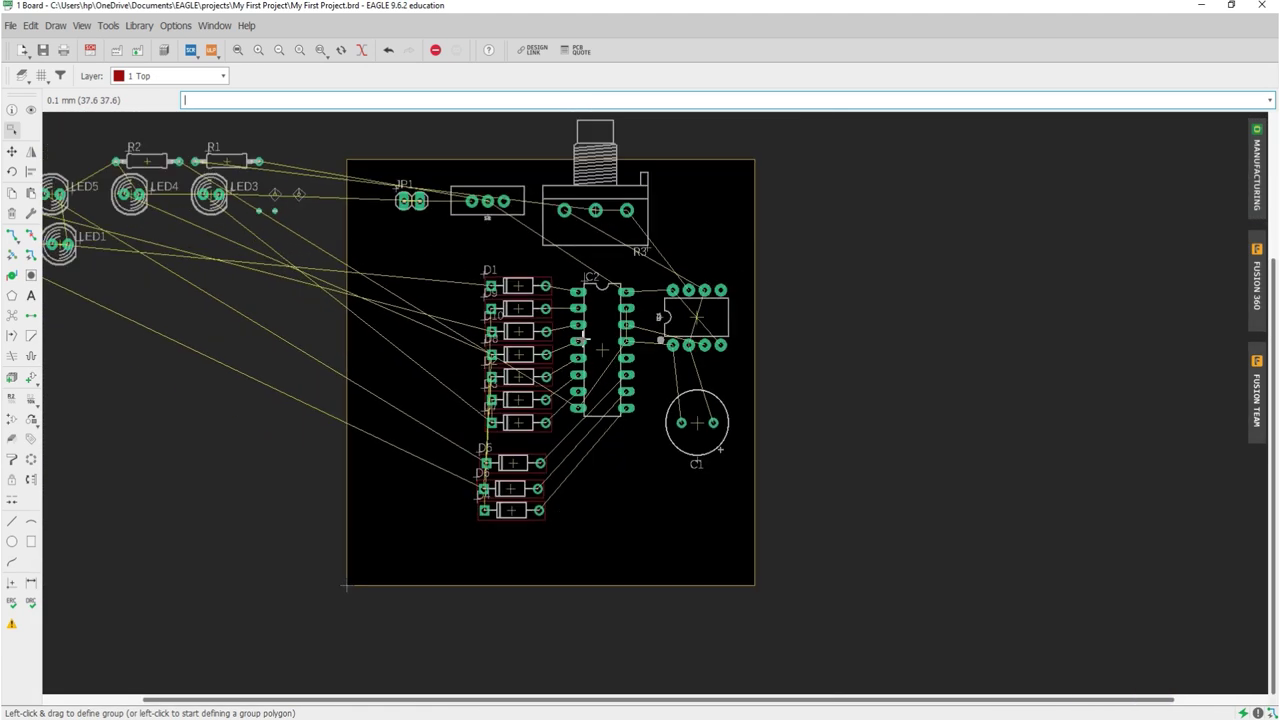
scroll(580, 450, "up", 3)
scroll(544, 424, "up", 2)
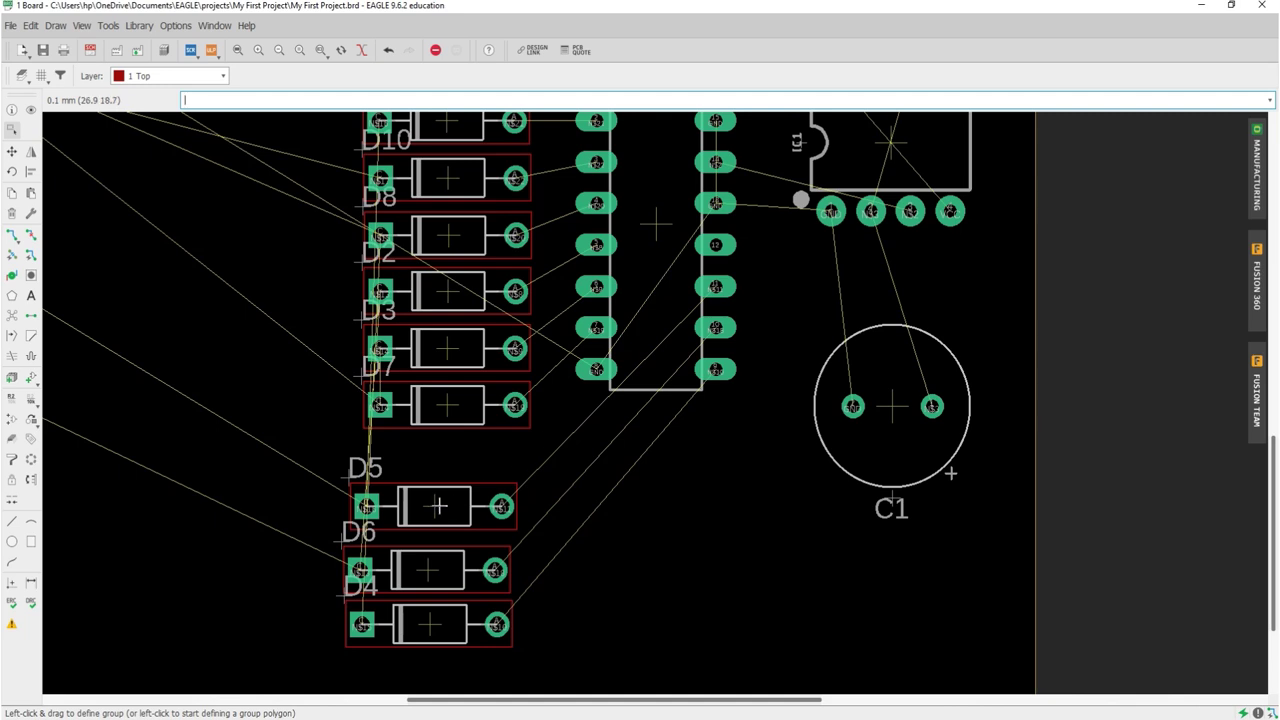
left_click(12, 151)
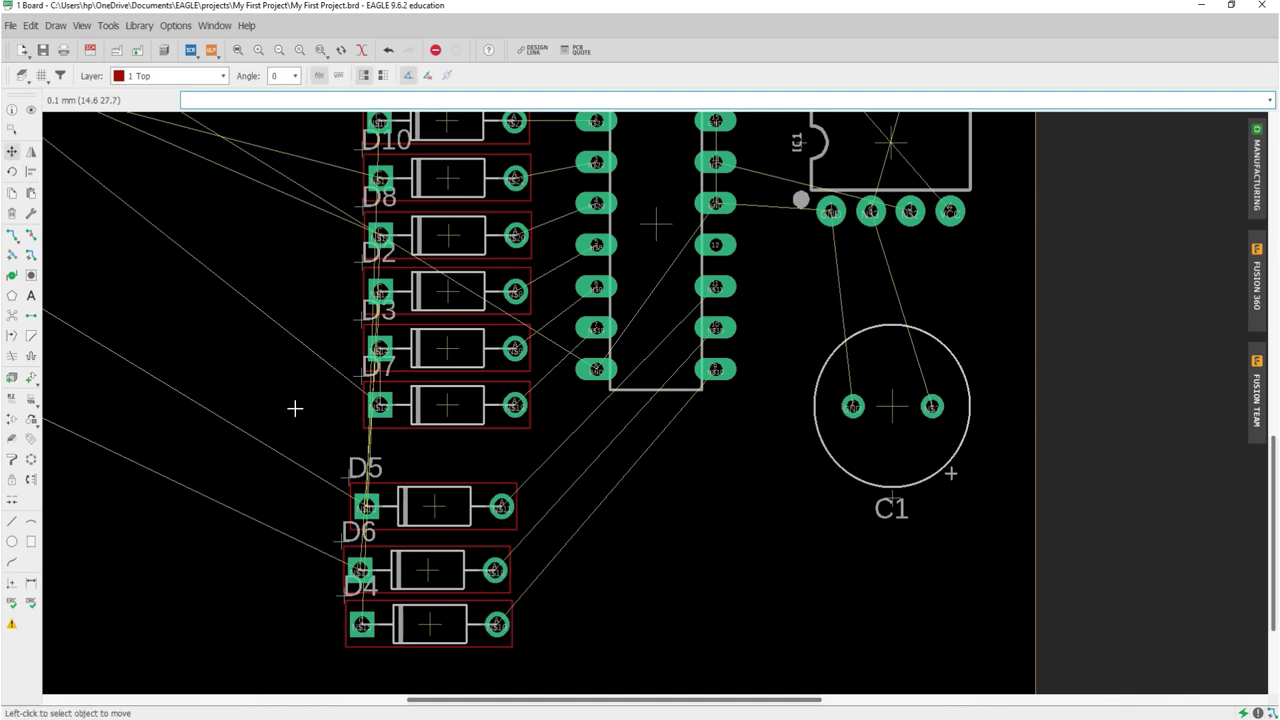
- Stack D5, D6 and D4 in turn below IC2 near the board centre
left_click(433, 505)
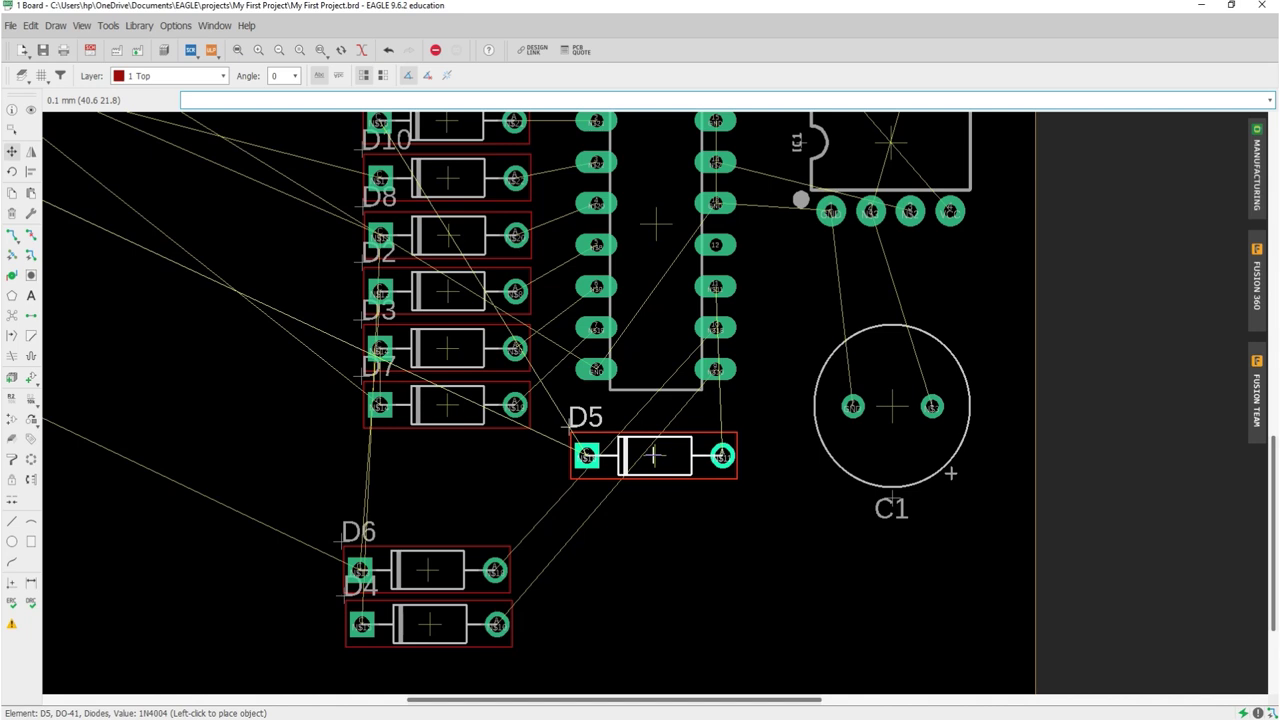
left_click(652, 455)
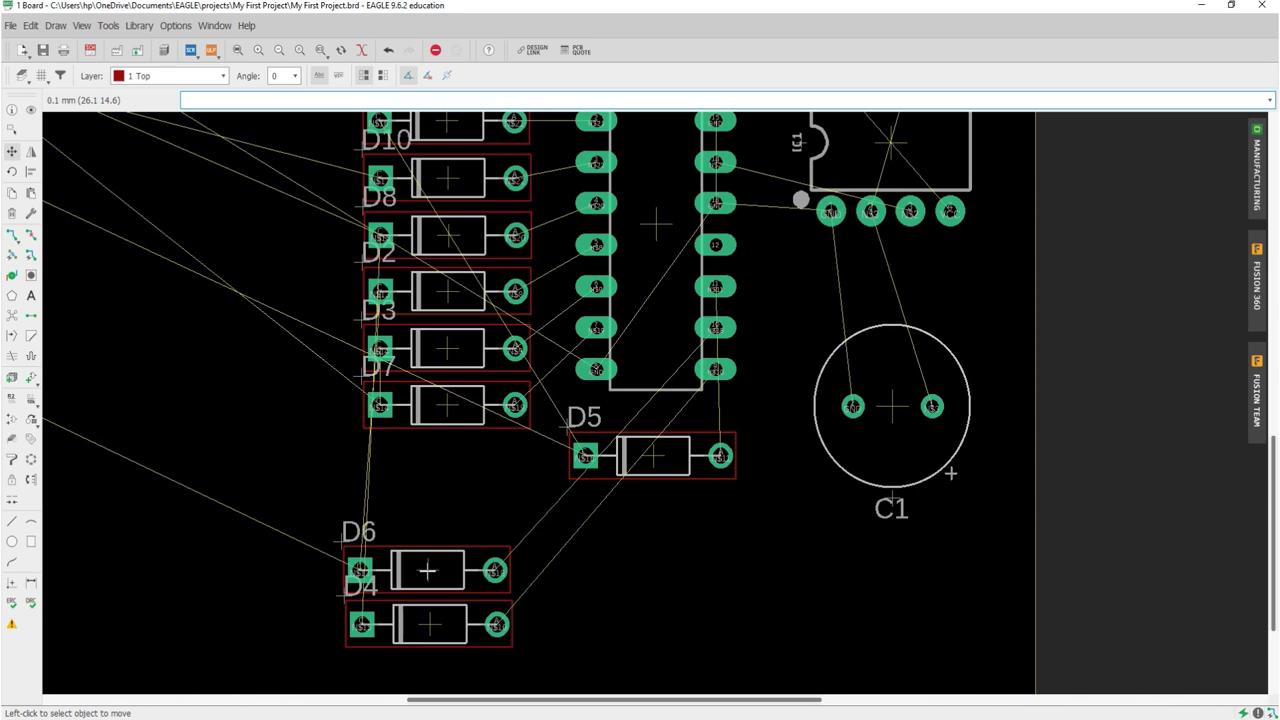
left_click(427, 570)
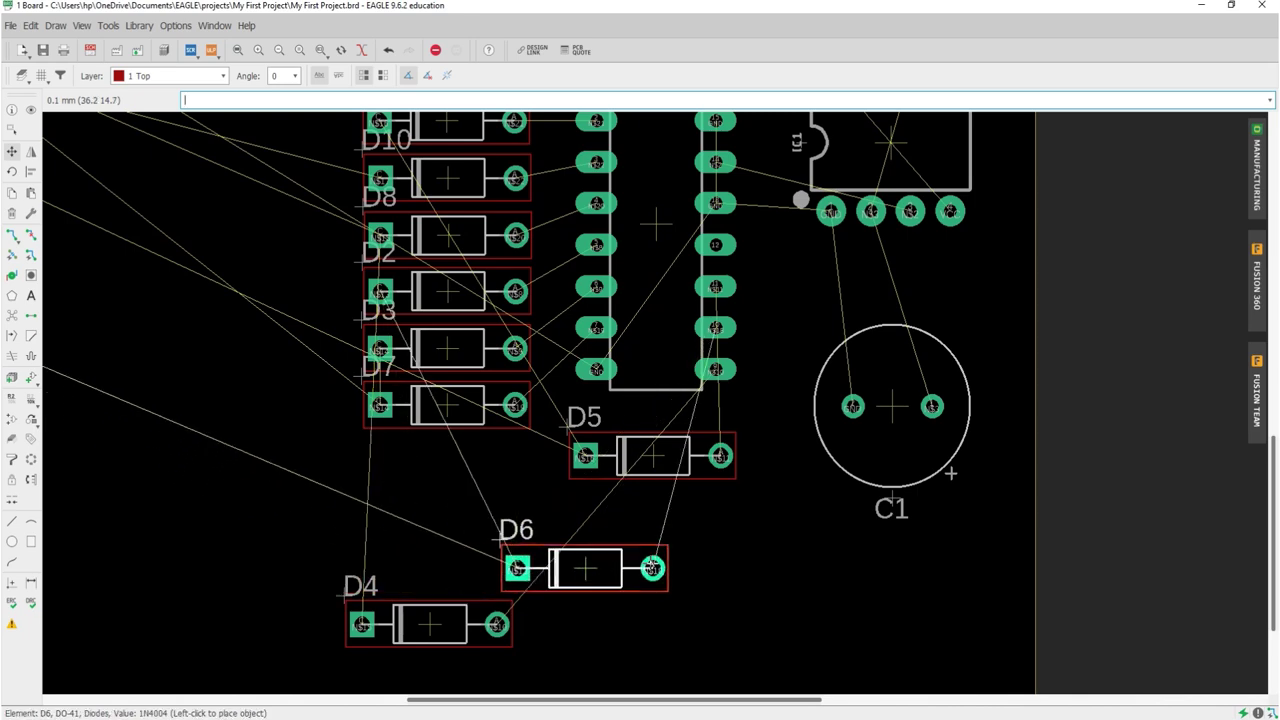
scroll(680, 495, "up", 5)
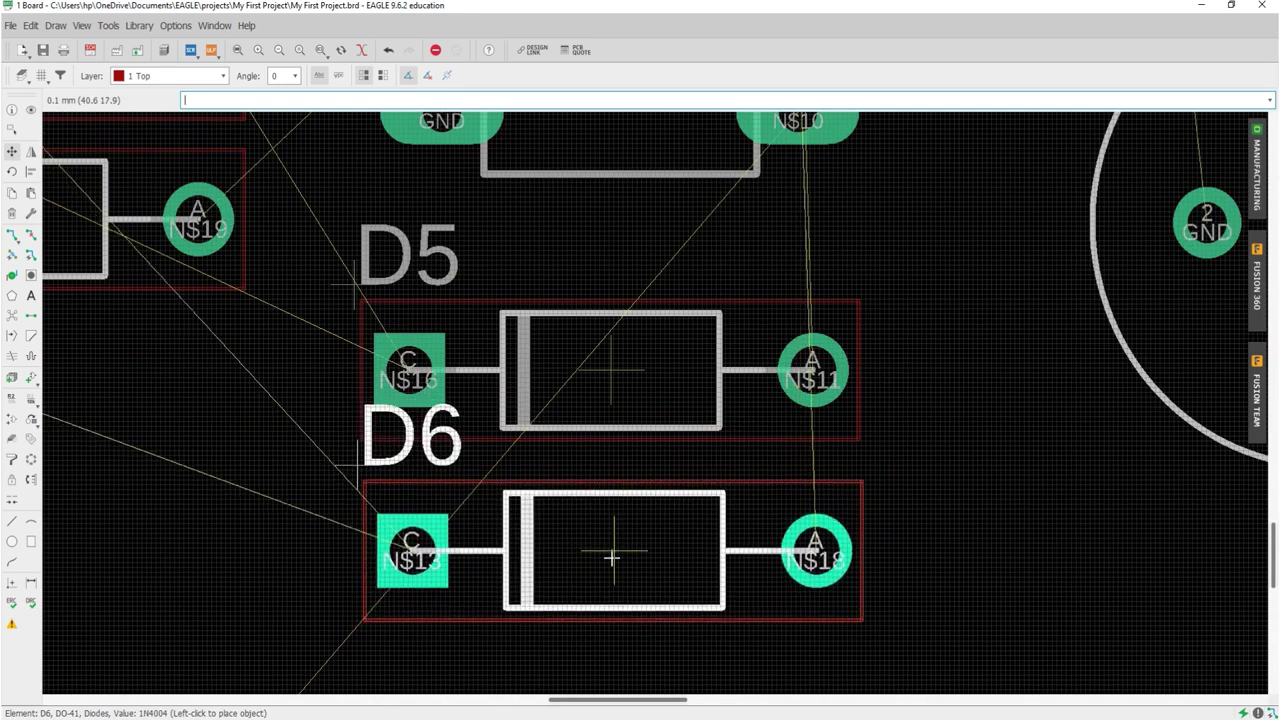
left_click(609, 550)
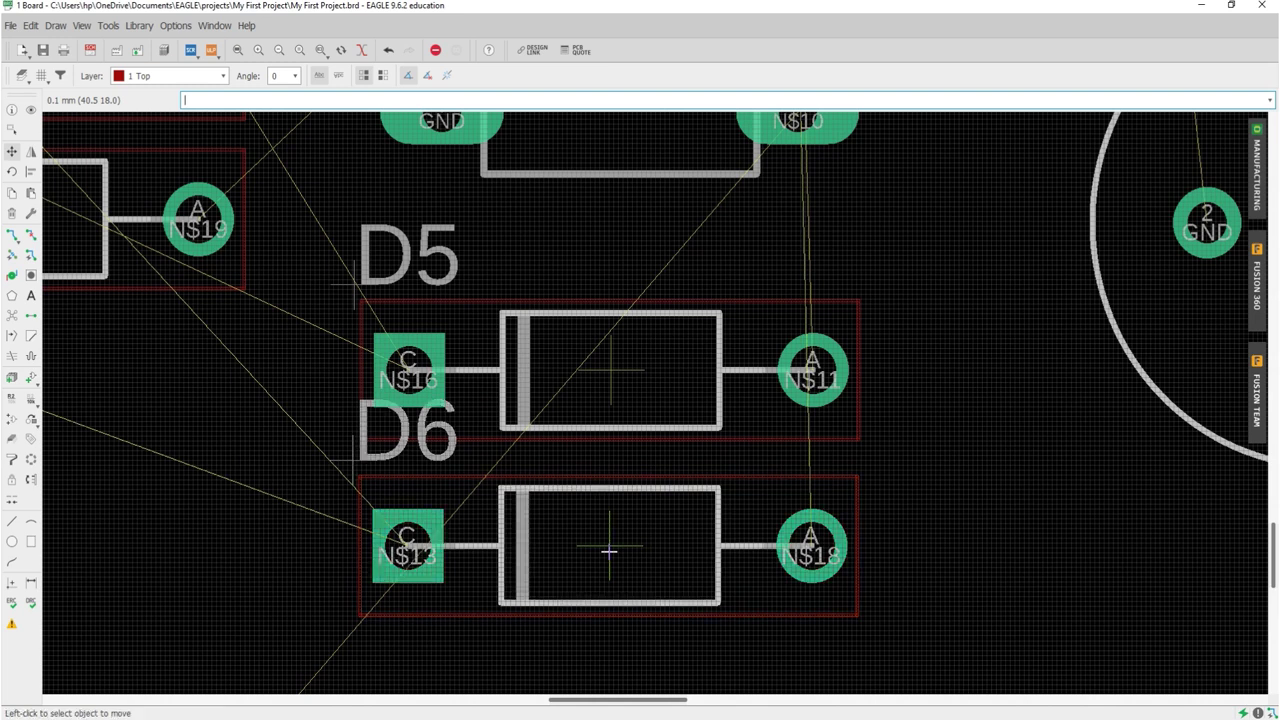
scroll(609, 487, "down", 5)
left_click(354, 633)
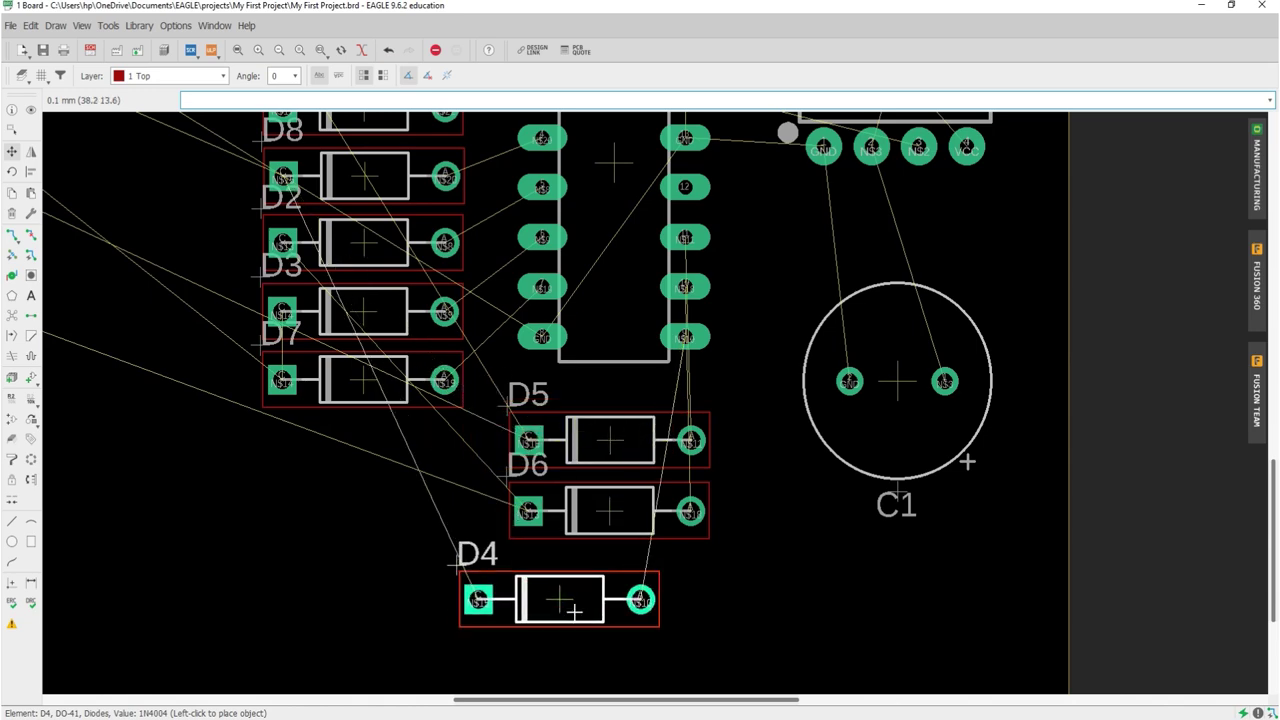
left_click(595, 619)
- Nudge D6 a little lower and pick up D5 again to reposition it
left_click(606, 517)
left_click(609, 534)
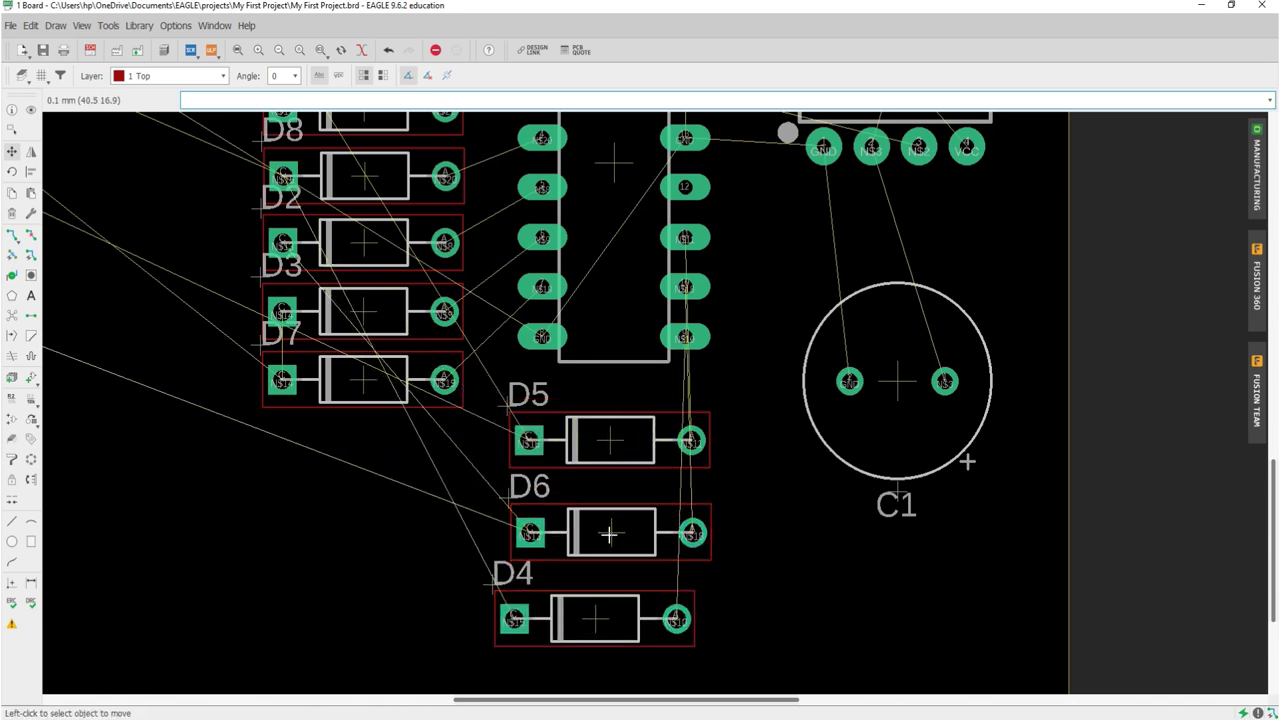
left_click(604, 463)
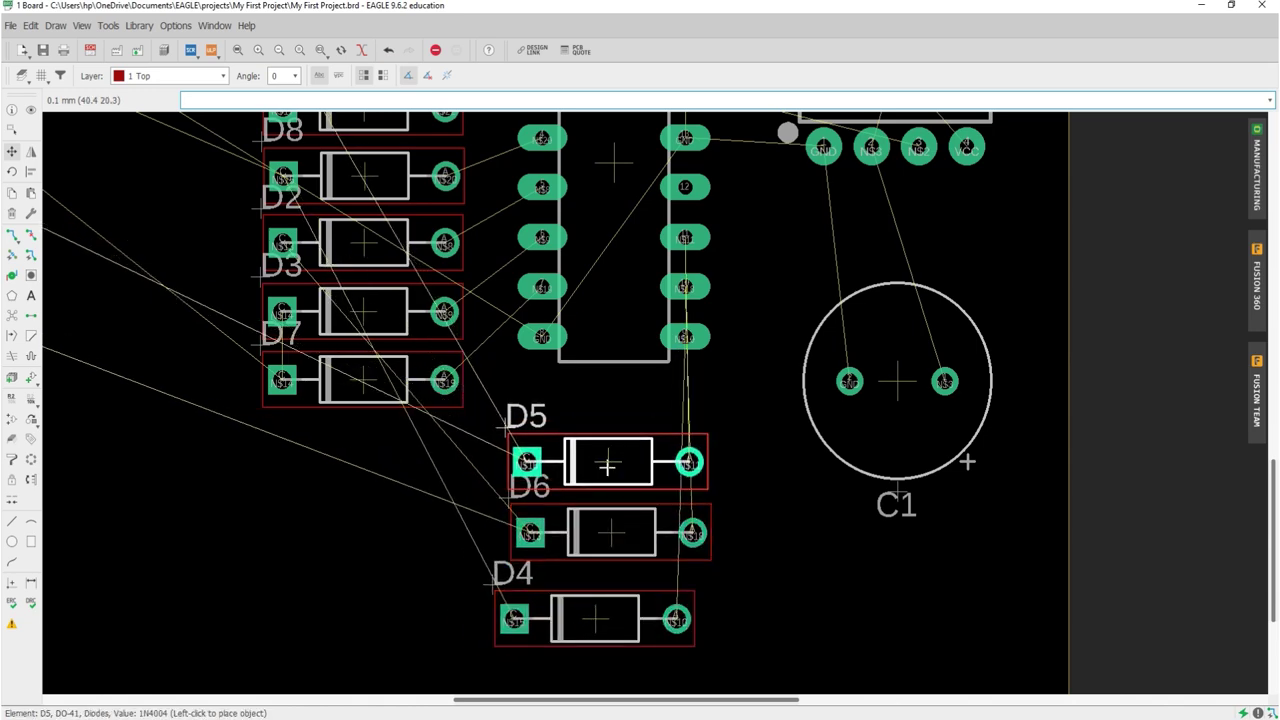
scroll(606, 465, "down", 3)
scroll(607, 466, "up", 2)
scroll(603, 464, "up", 1)
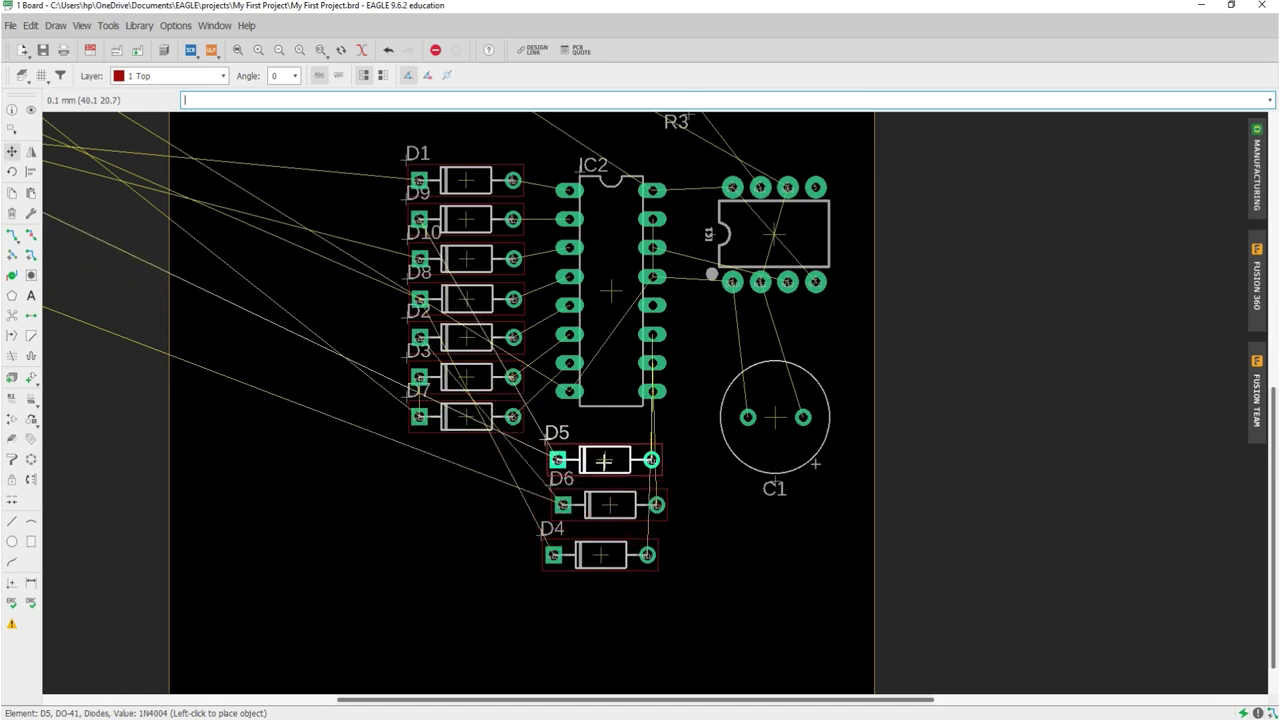
- Drop D5 above D6, then rearrange D6 and D4 so D4 sits below D5
left_click(603, 461)
left_click(609, 505)
left_click(611, 514)
left_click(603, 556)
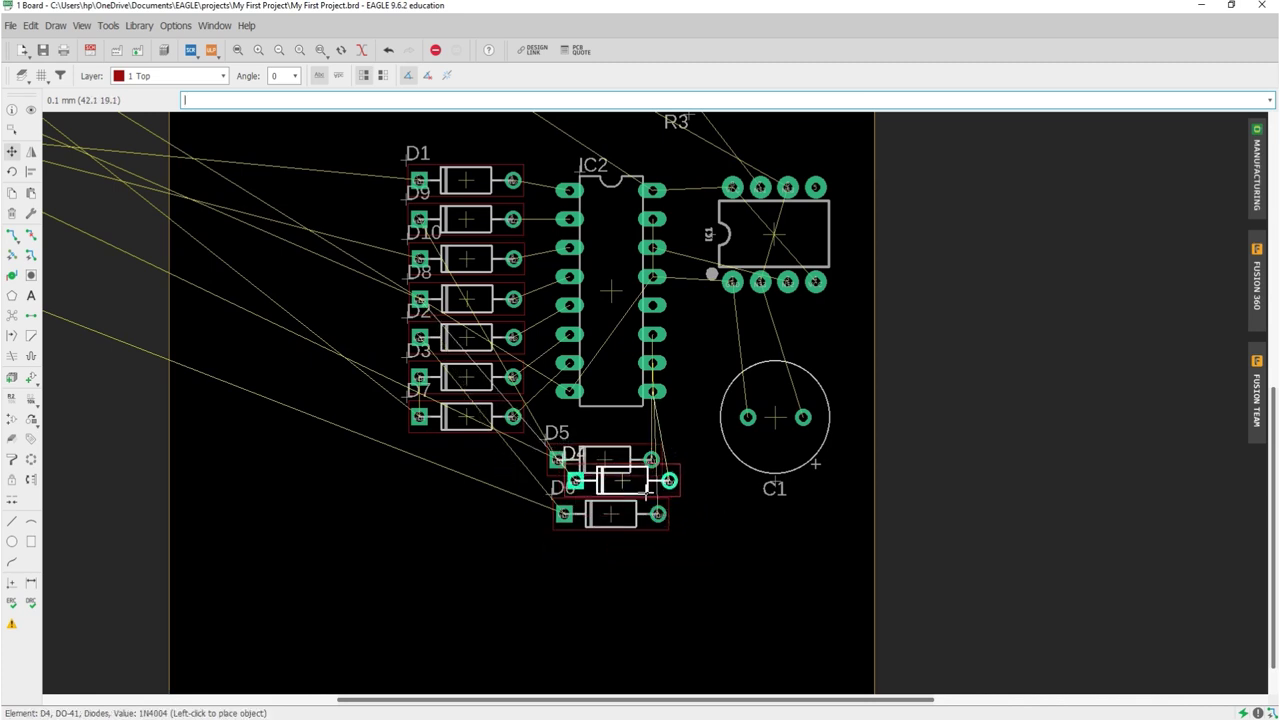
left_click(625, 562)
left_click(611, 514)
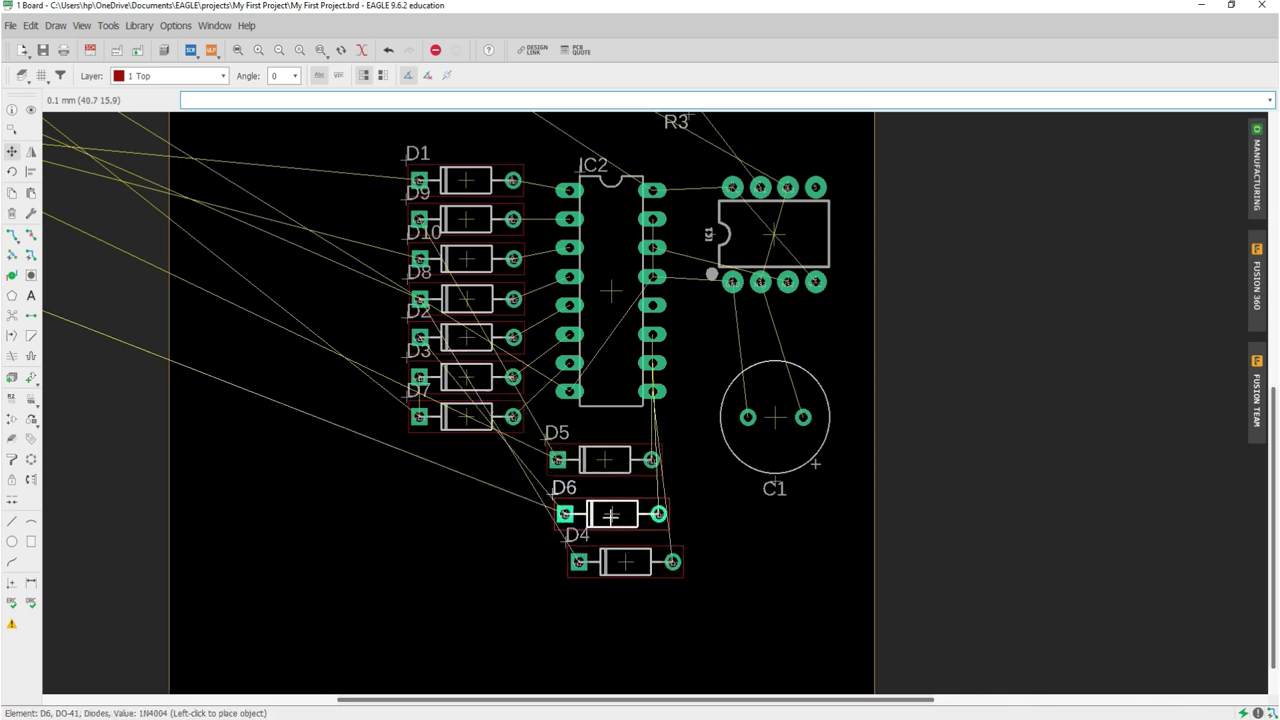
left_click(689, 505)
left_click(638, 563)
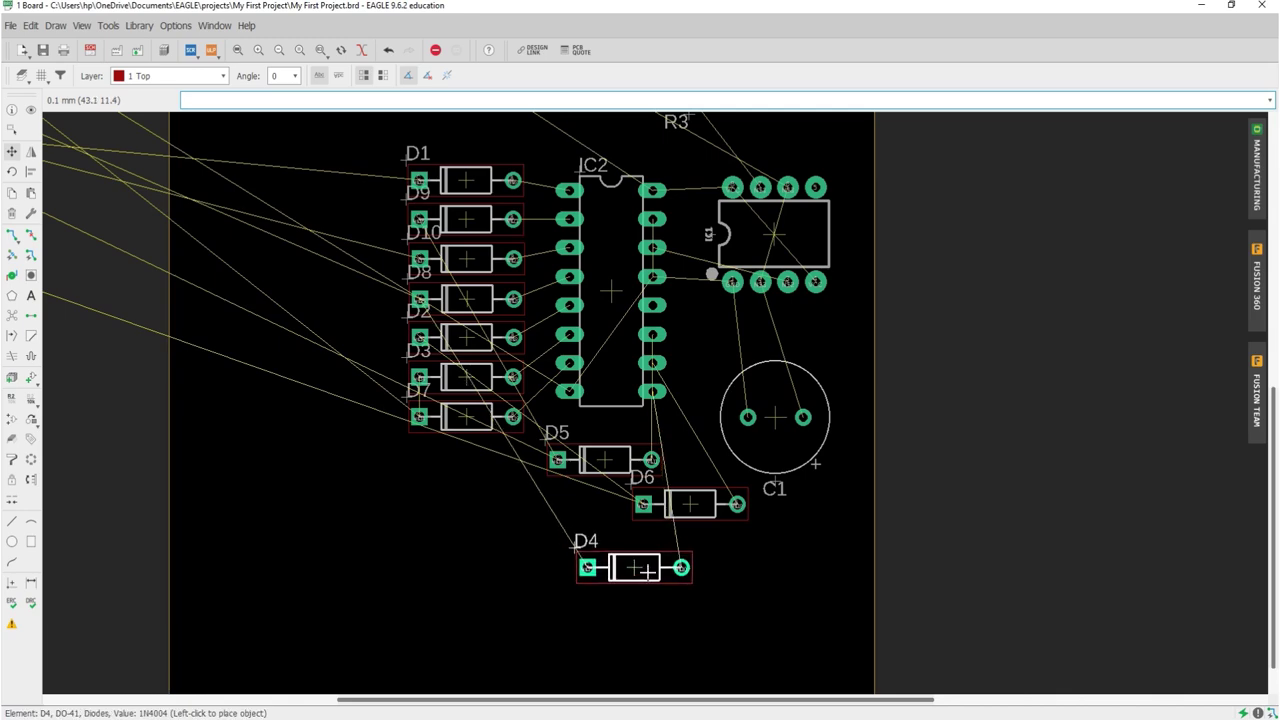
left_click(611, 562)
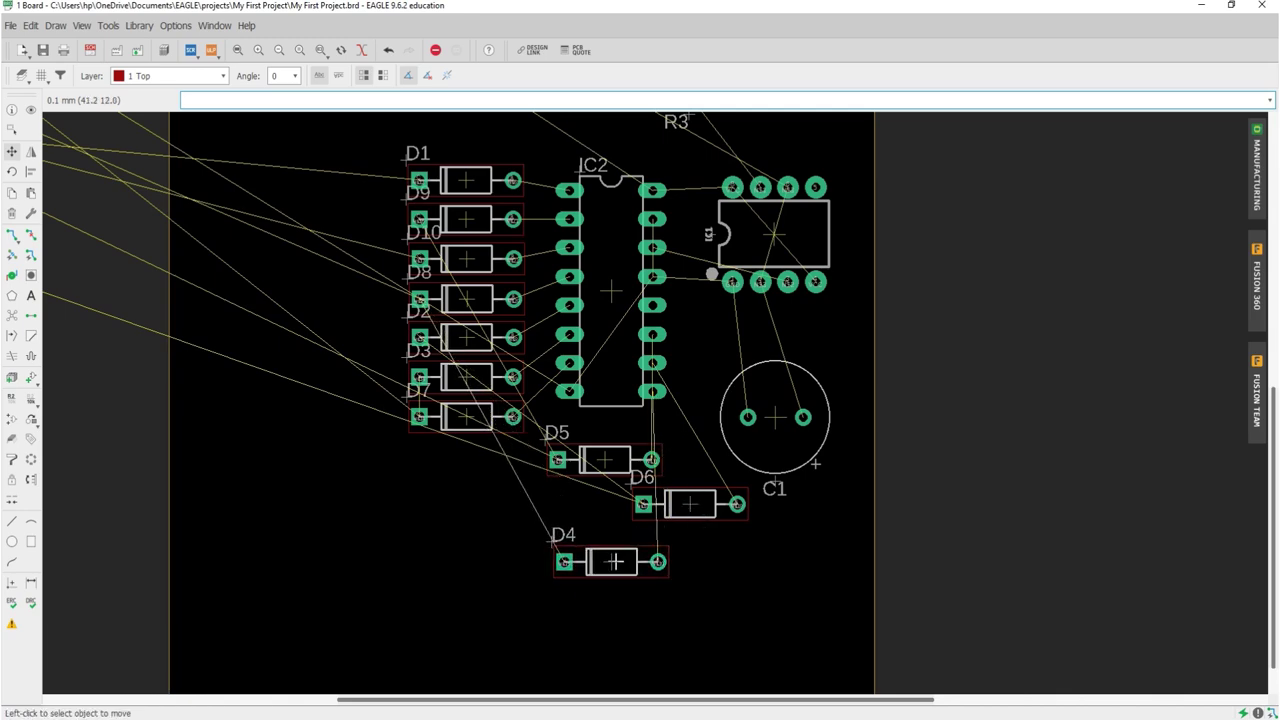
- Align D4 directly under D5 and D6 directly below D4
scroll(635, 537, "up", 5)
scroll(635, 537, "up", 1)
left_click(805, 449)
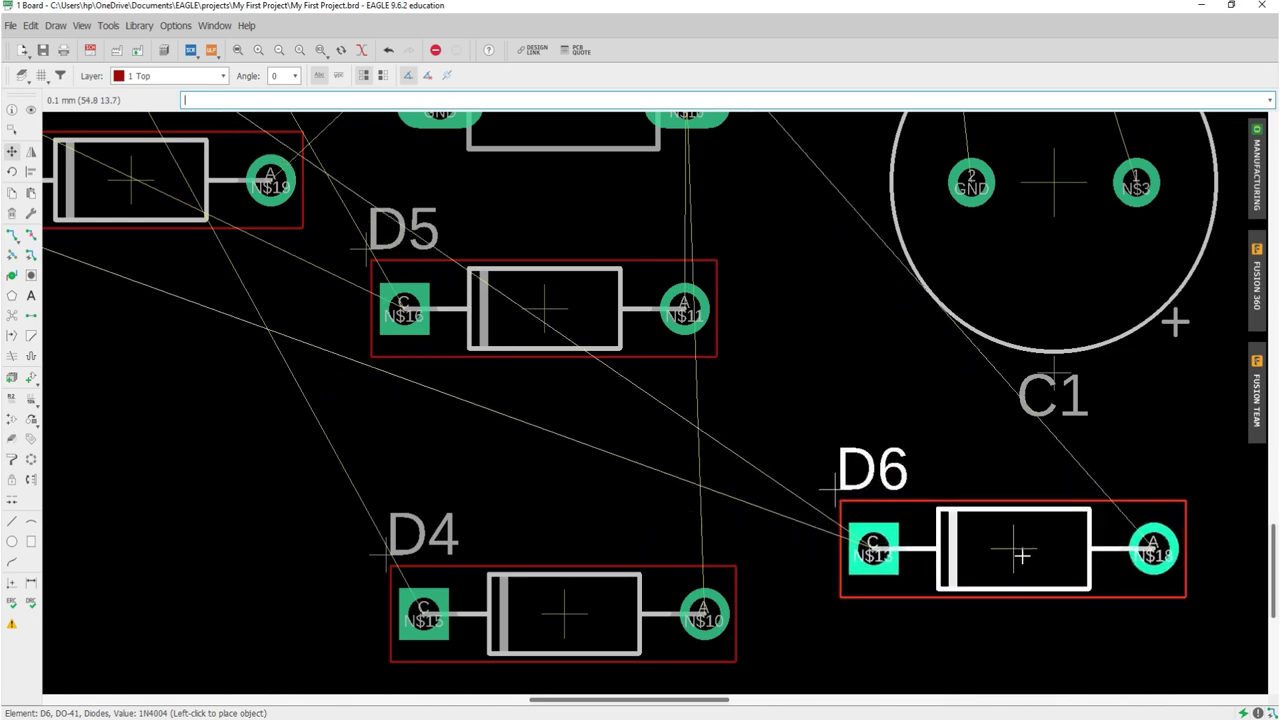
left_click(1022, 555)
left_click(560, 614)
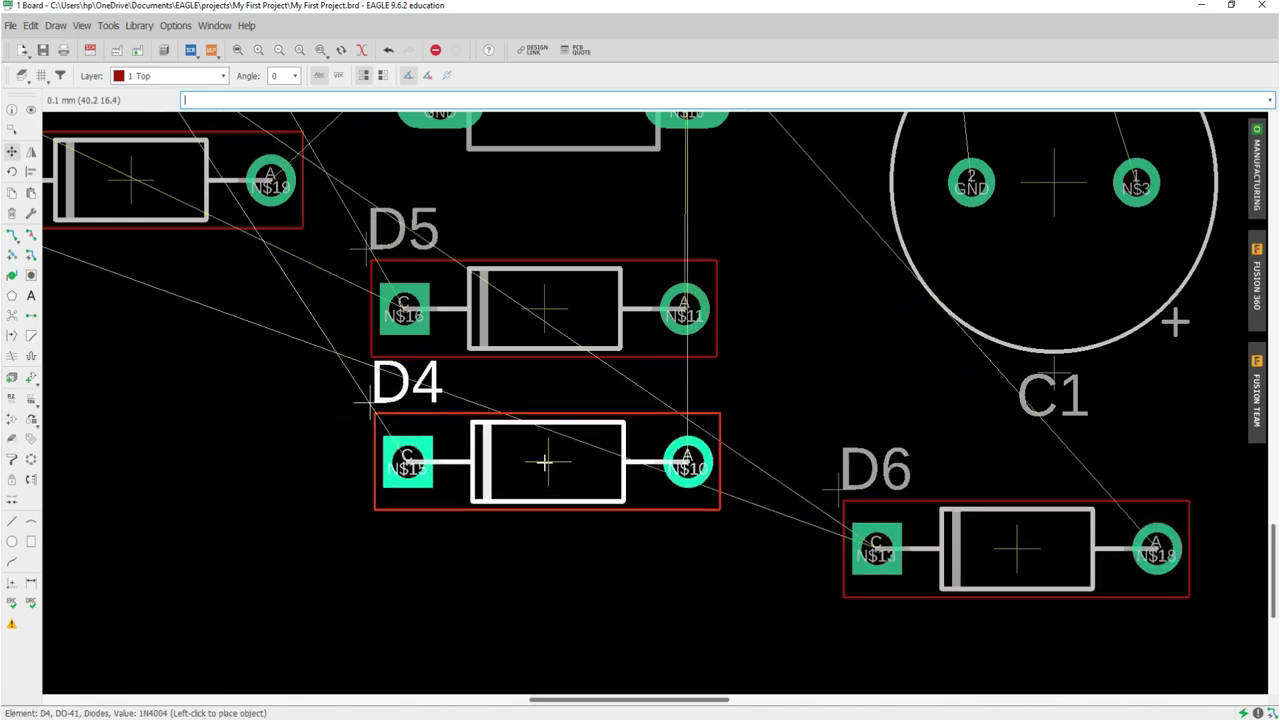
scroll(545, 462, "up", 3)
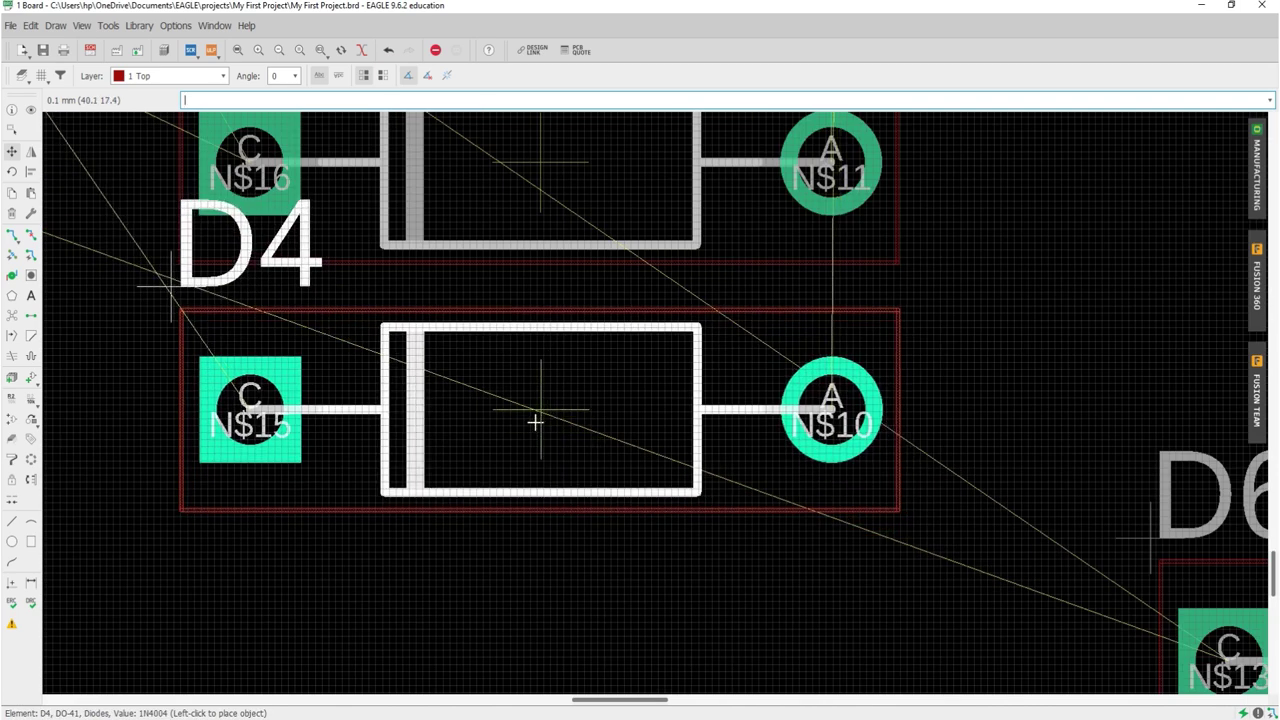
left_click(535, 422)
scroll(535, 422, "down", 1)
scroll(535, 422, "down", 2)
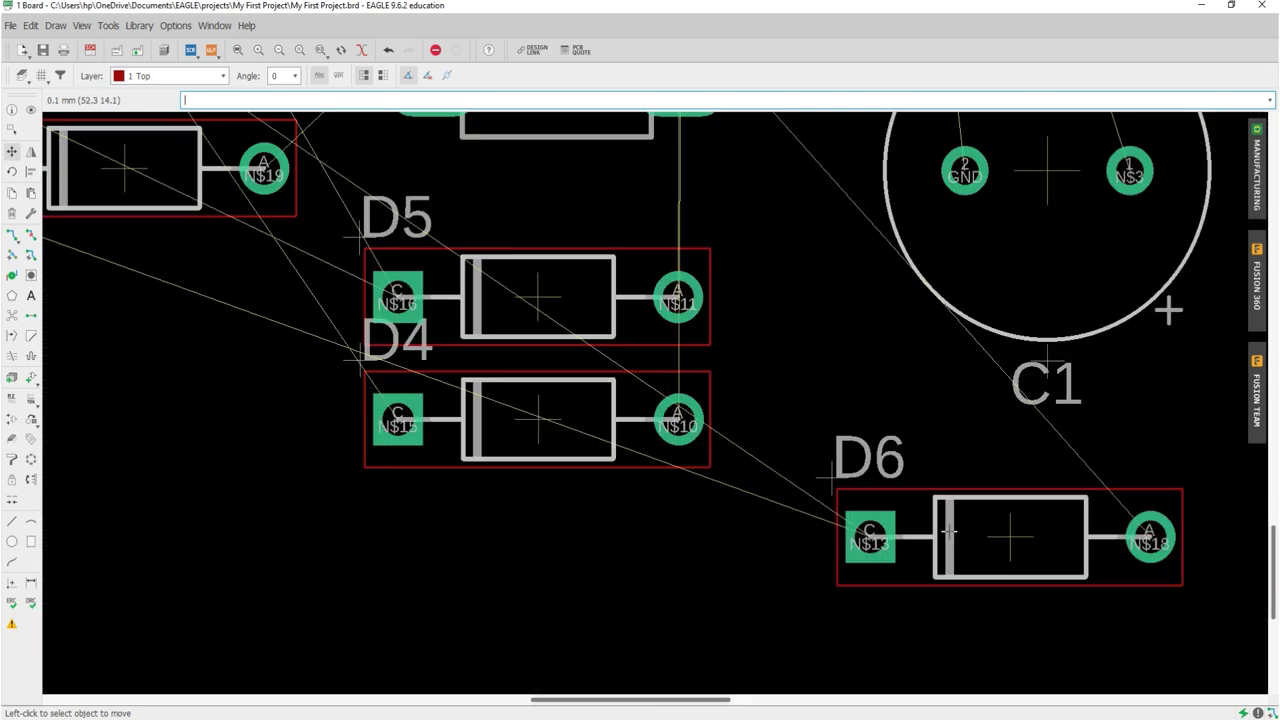
left_click(1008, 544)
scroll(505, 574, "up", 3)
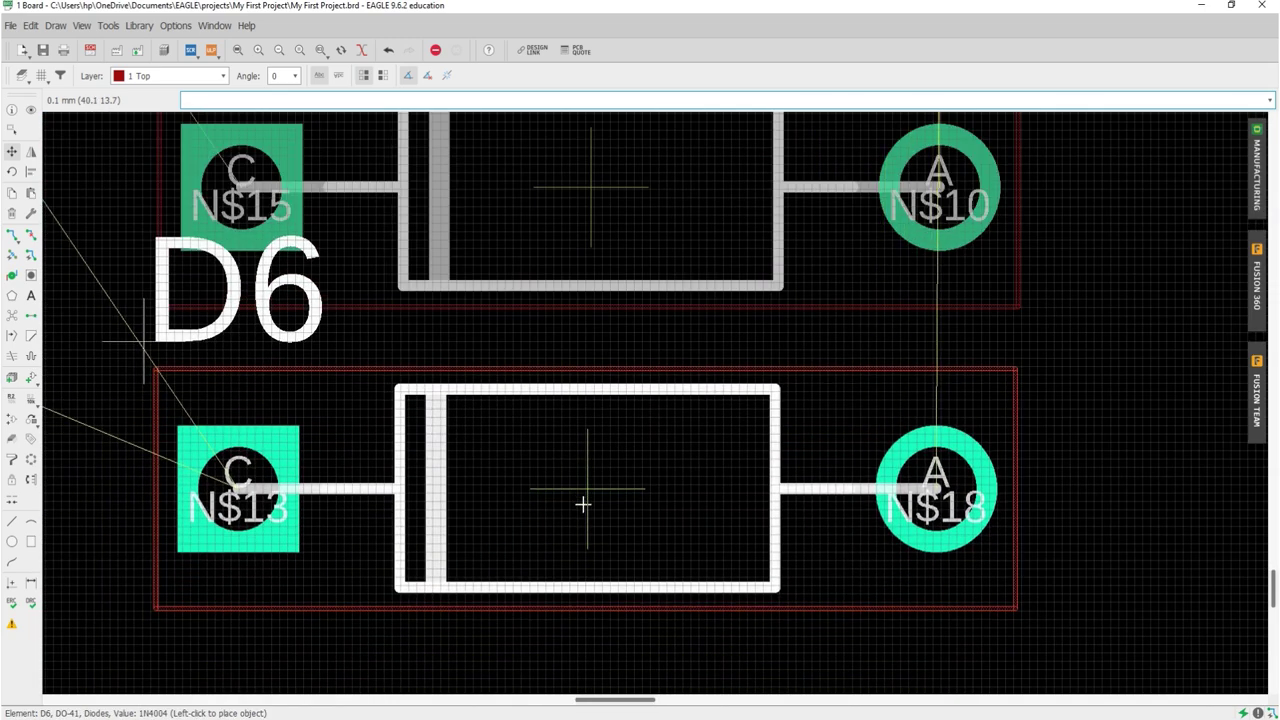
scroll(583, 504, "down", 2)
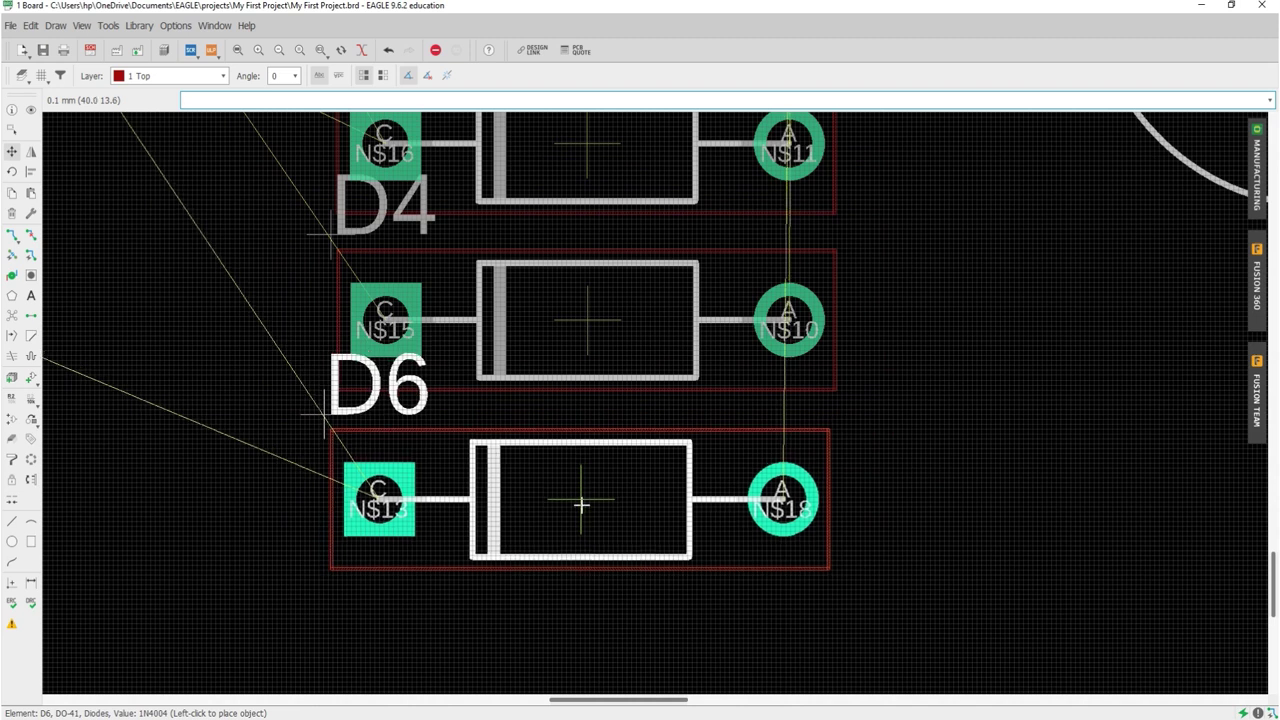
left_click(585, 506)
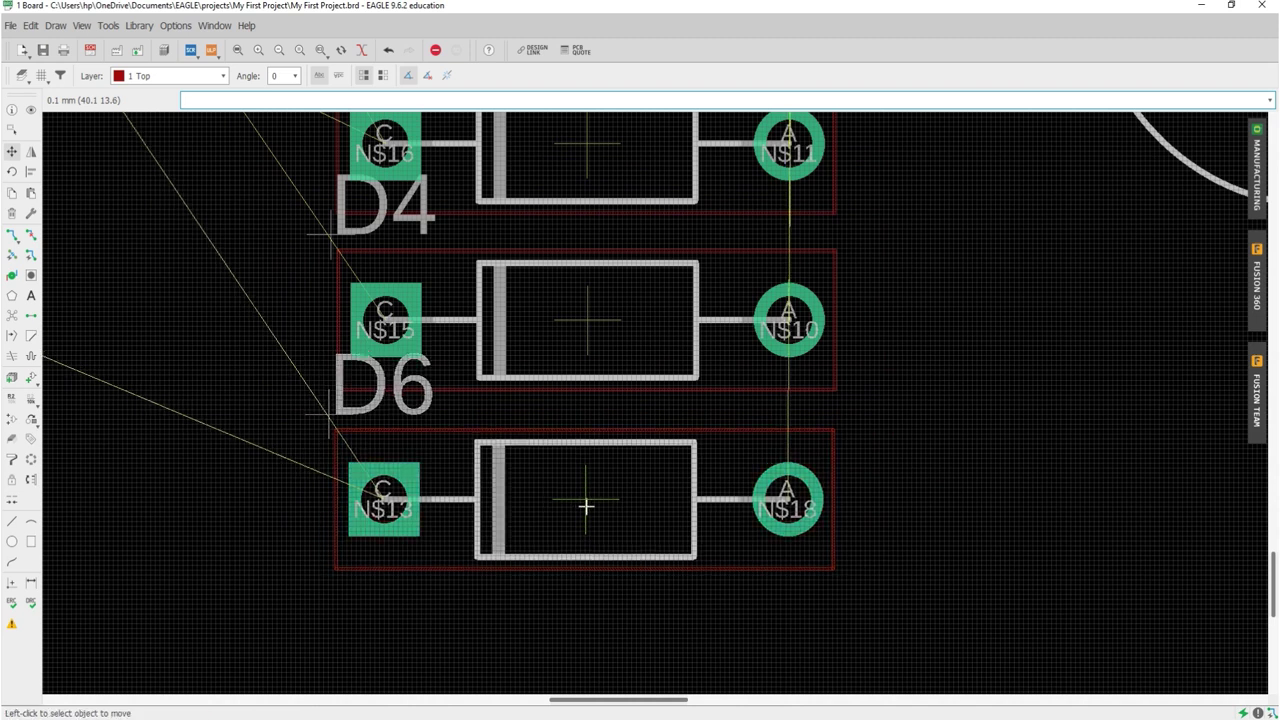
scroll(586, 506, "down", 3)
scroll(586, 506, "down", 3)
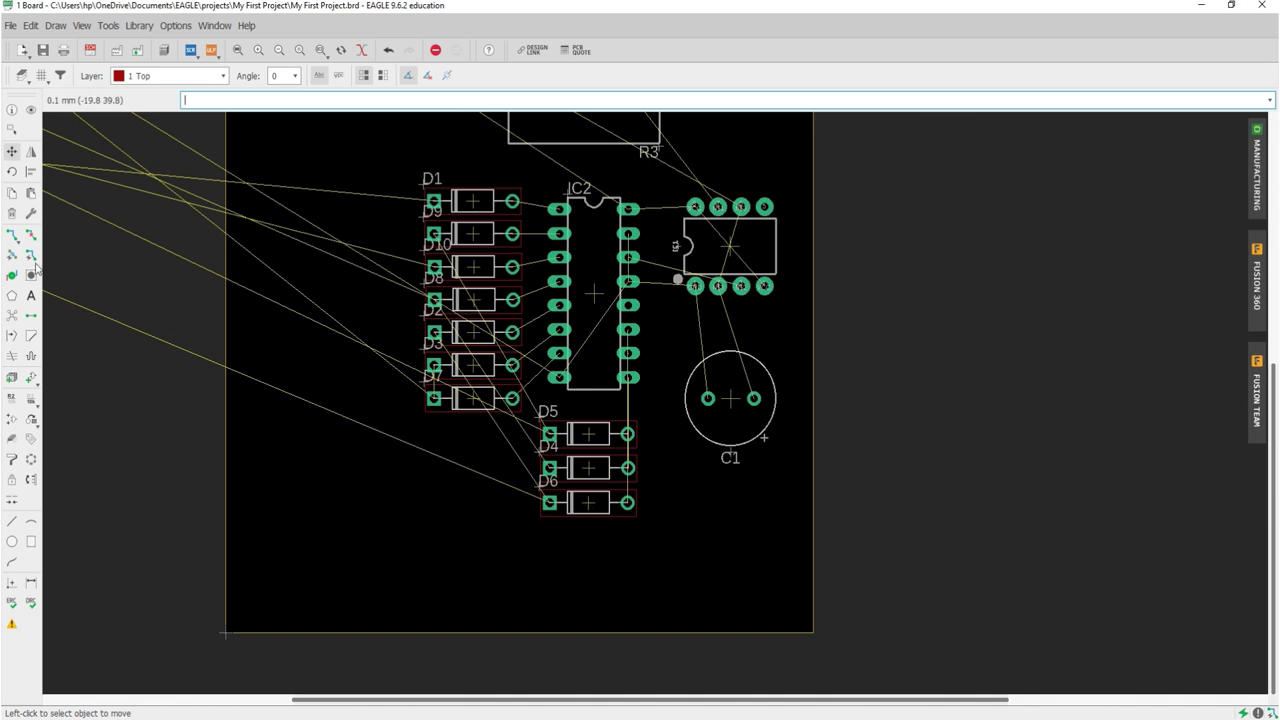
- Rotate LED3 180° and place it on the board left of the diode column
scroll(630, 450, "down", 4)
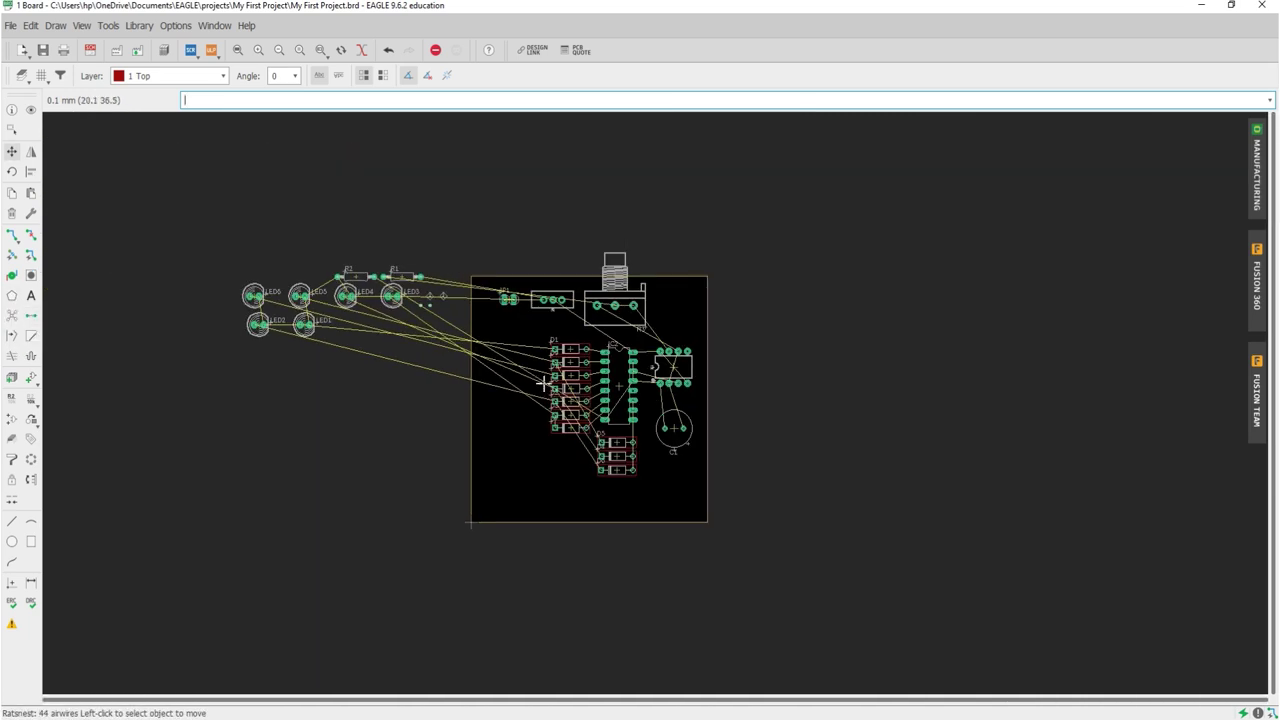
scroll(430, 285, "up", 1)
scroll(430, 285, "up", 3)
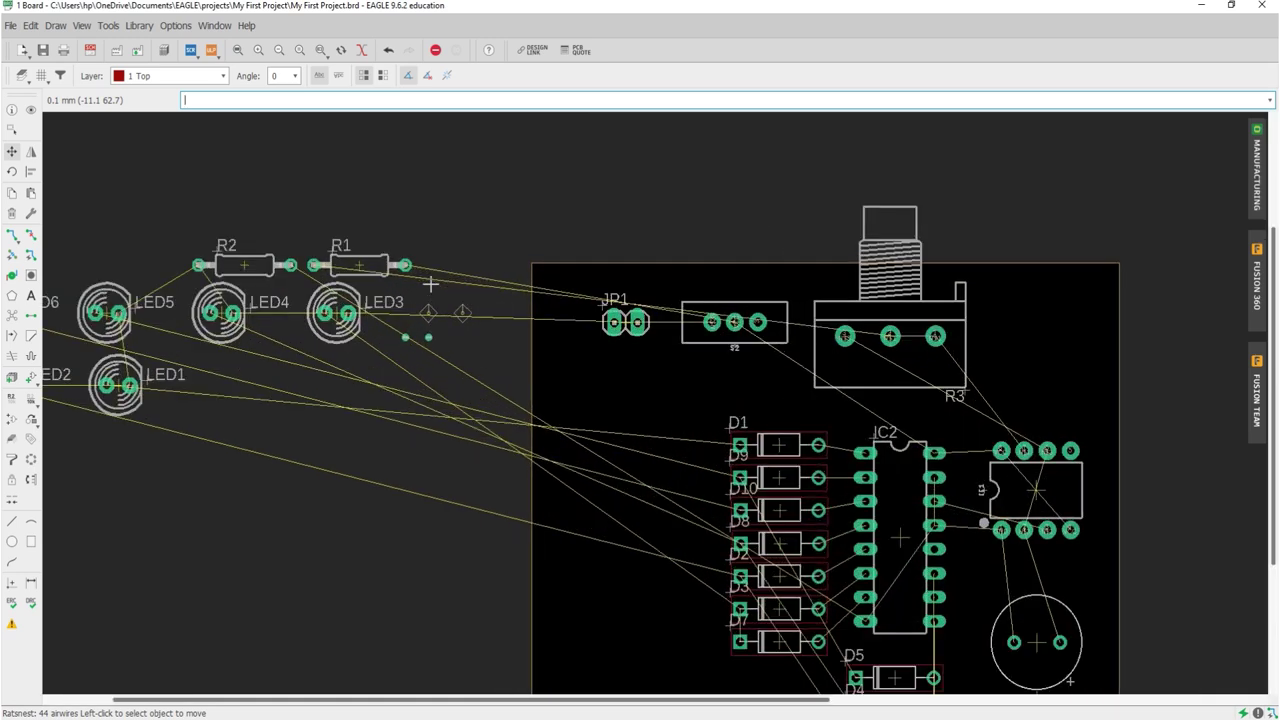
left_click(337, 313)
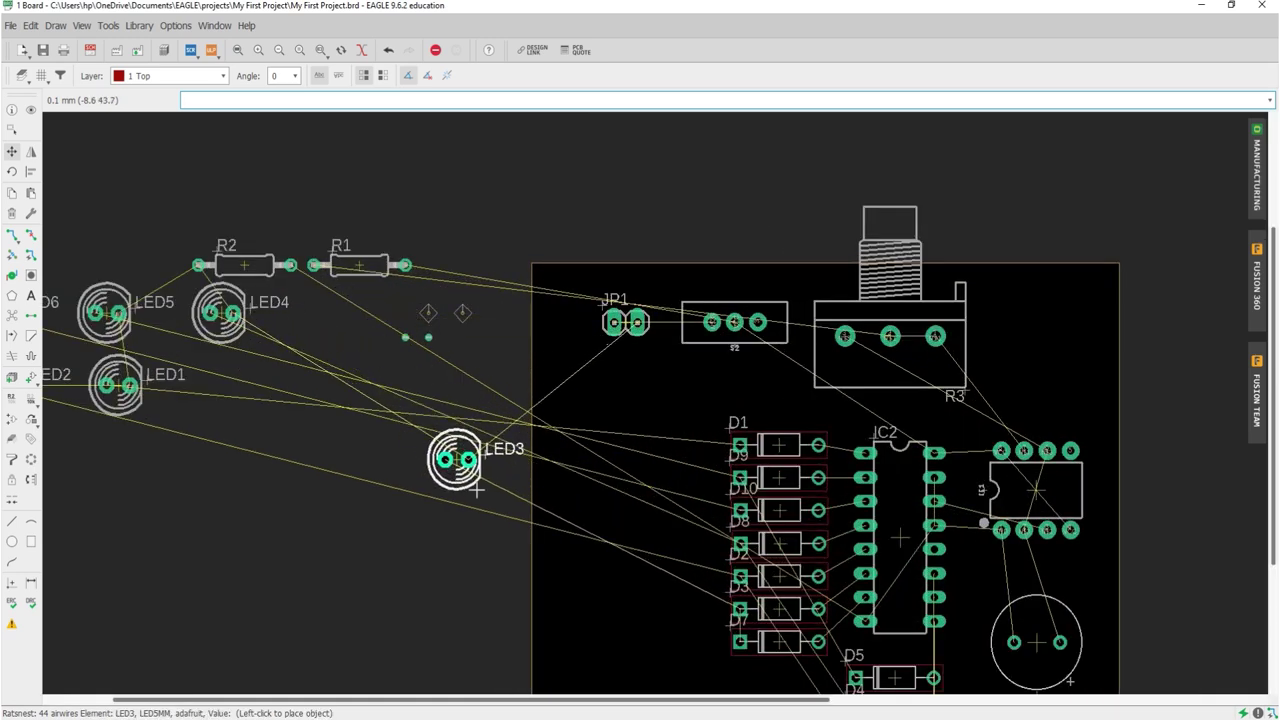
scroll(570, 519, "down", 3)
scroll(585, 535, "up", 1)
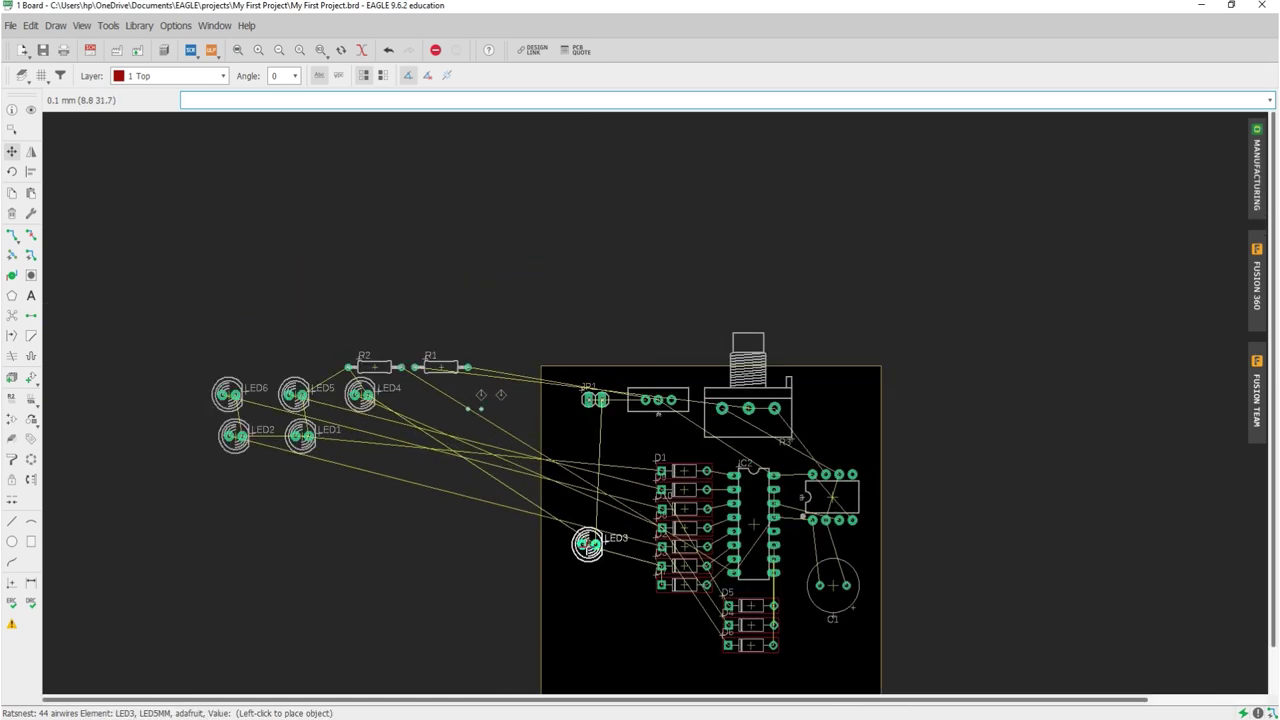
scroll(605, 575, "up", 3)
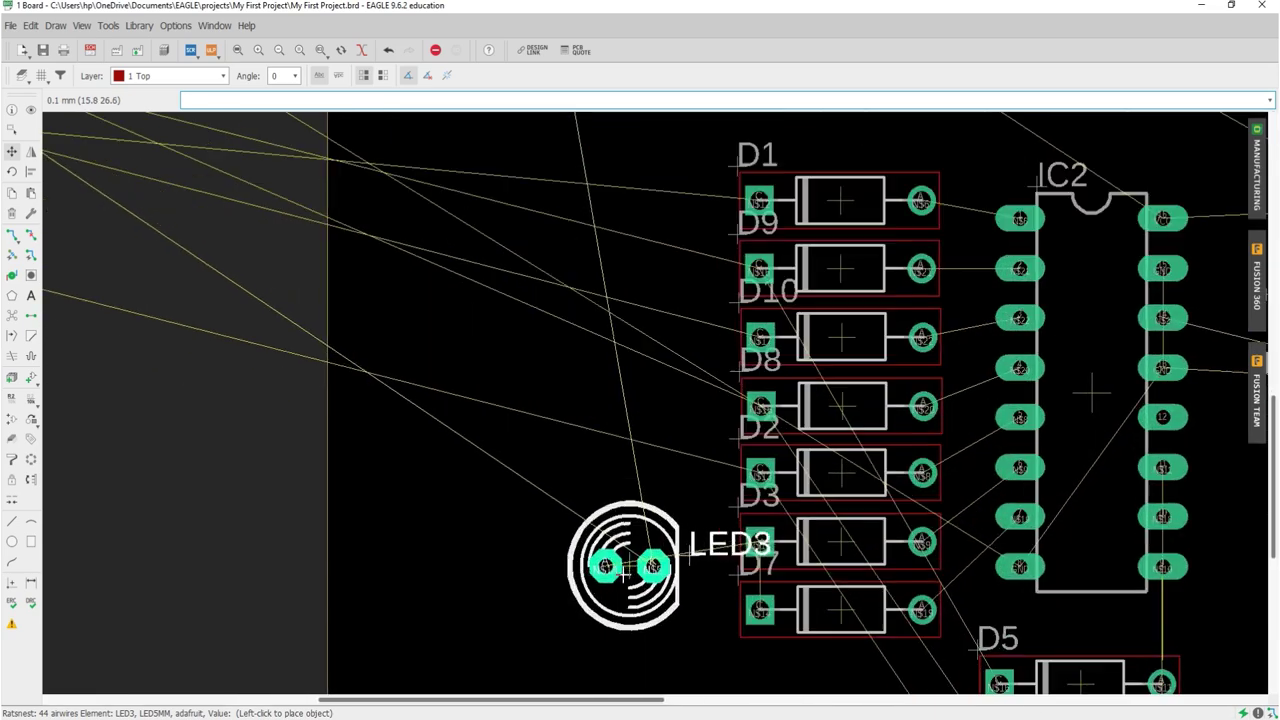
right_click(605, 562)
right_click(610, 575)
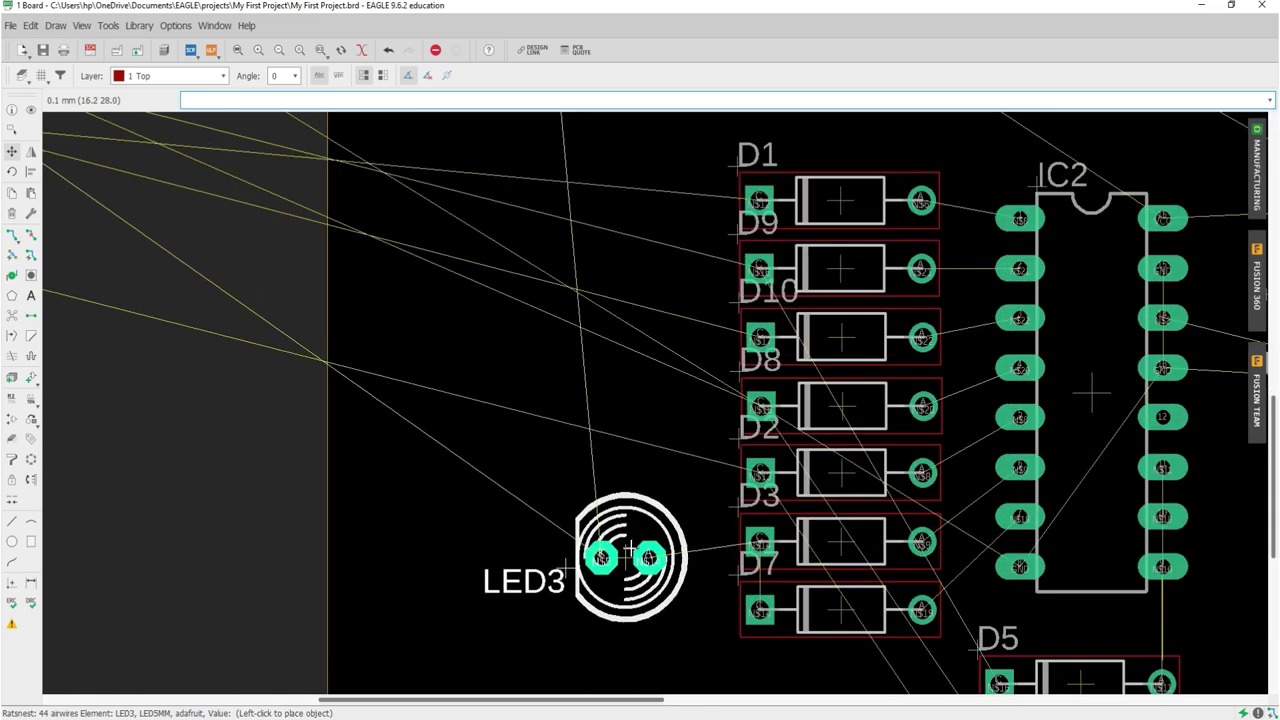
left_click(648, 540)
- Bring LED4 onto the board, rotated 180°, above LED3
scroll(517, 507, "down", 3)
scroll(486, 491, "down", 2)
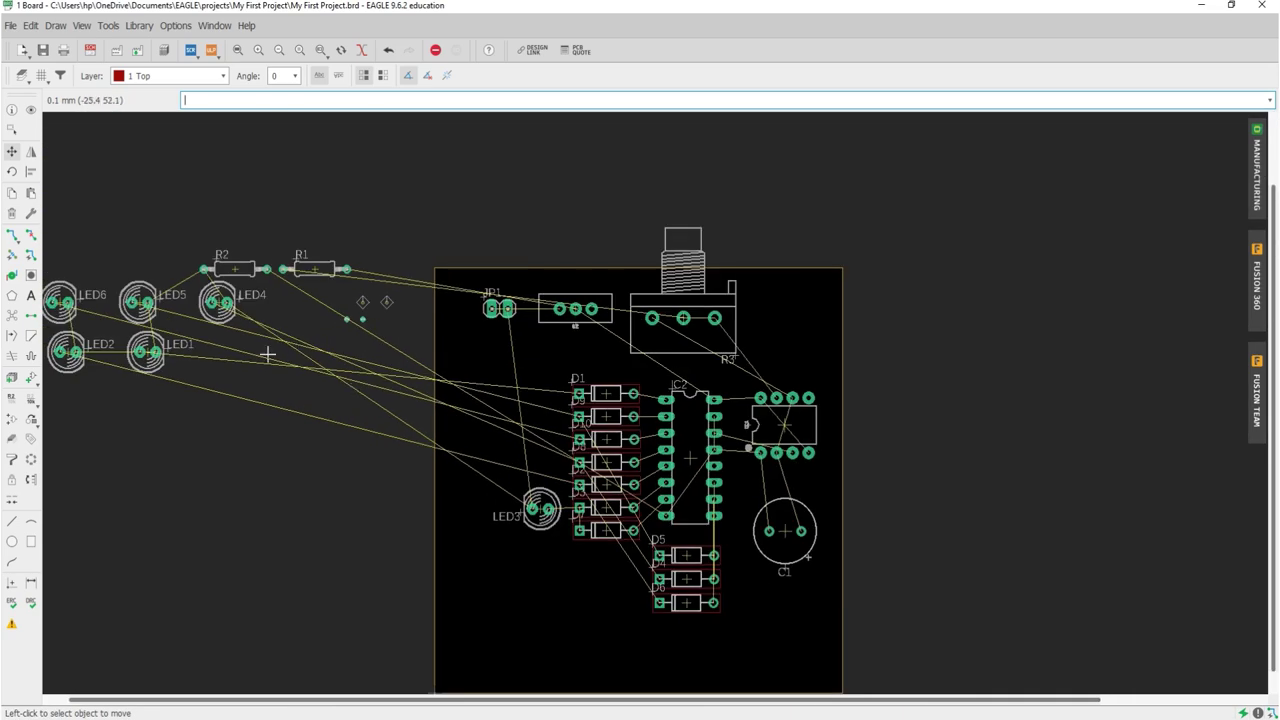
left_click(218, 302)
scroll(530, 480, "up", 1)
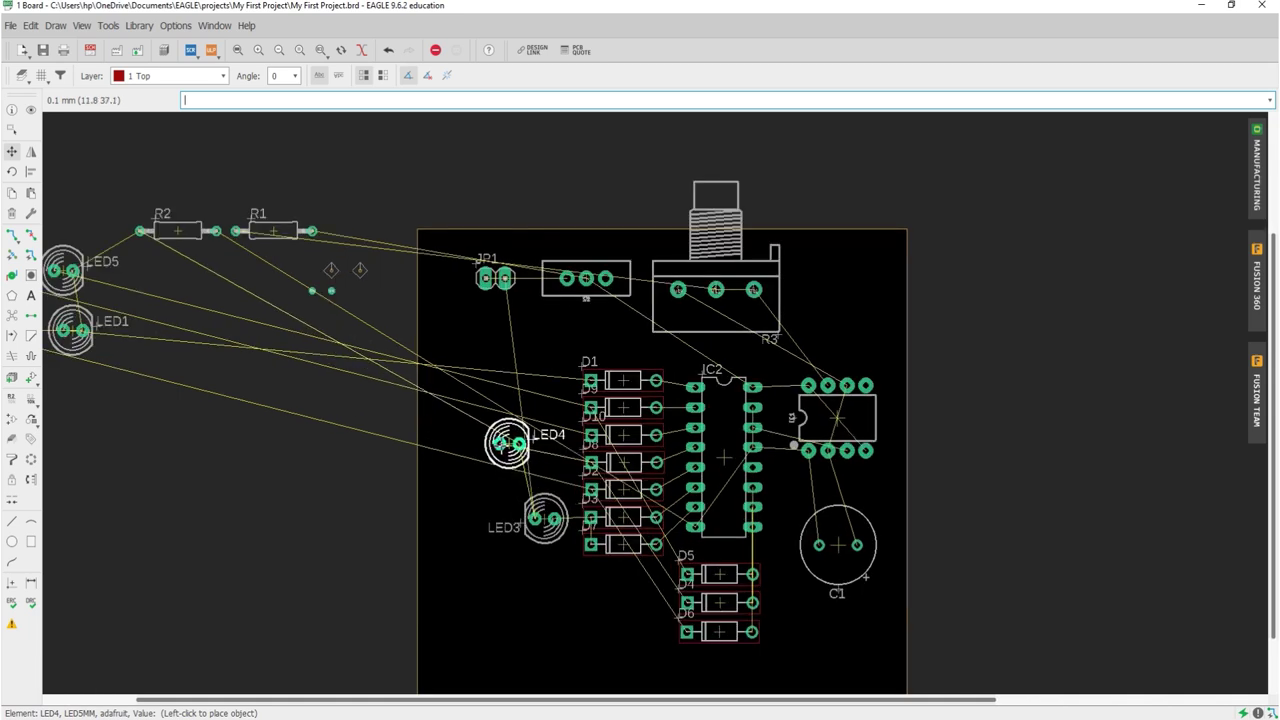
scroll(505, 436, "up", 1)
right_click(555, 435)
right_click(562, 452)
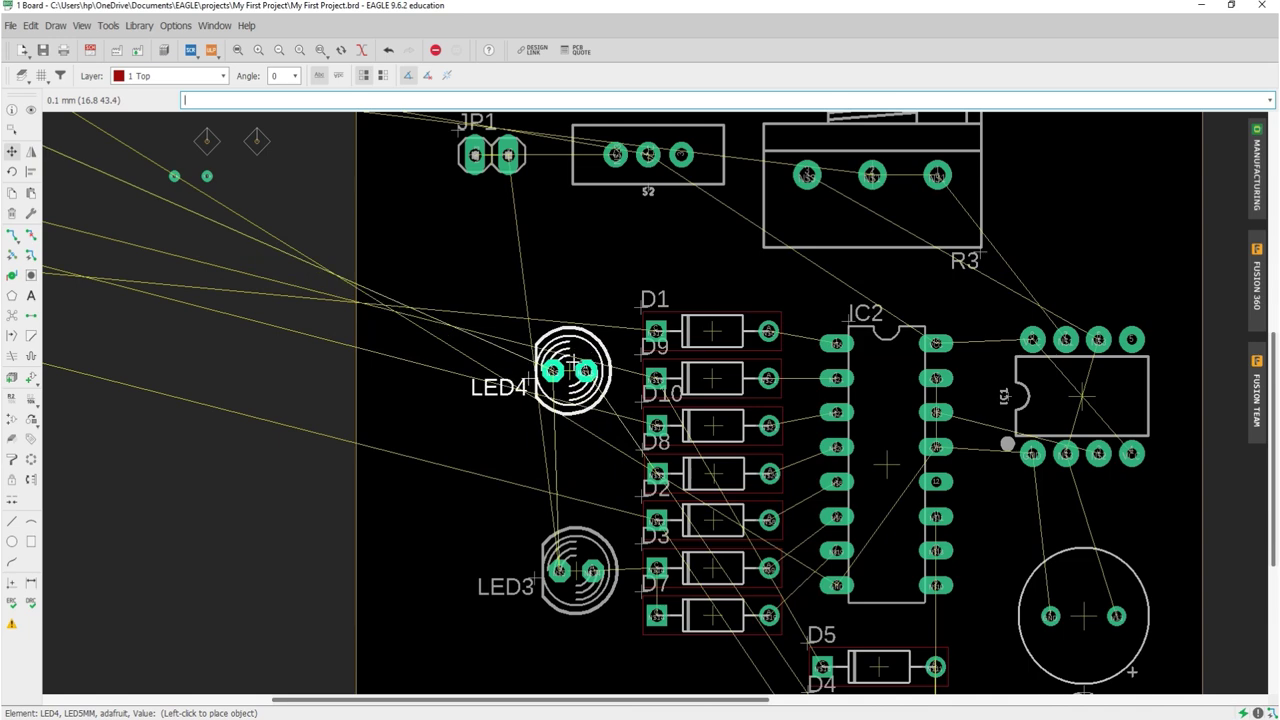
left_click(570, 362)
- Place LED1 on the board left of LED4 and LED5 above LED4
scroll(573, 360, "down", 1)
scroll(573, 360, "down", 1)
left_click(248, 313)
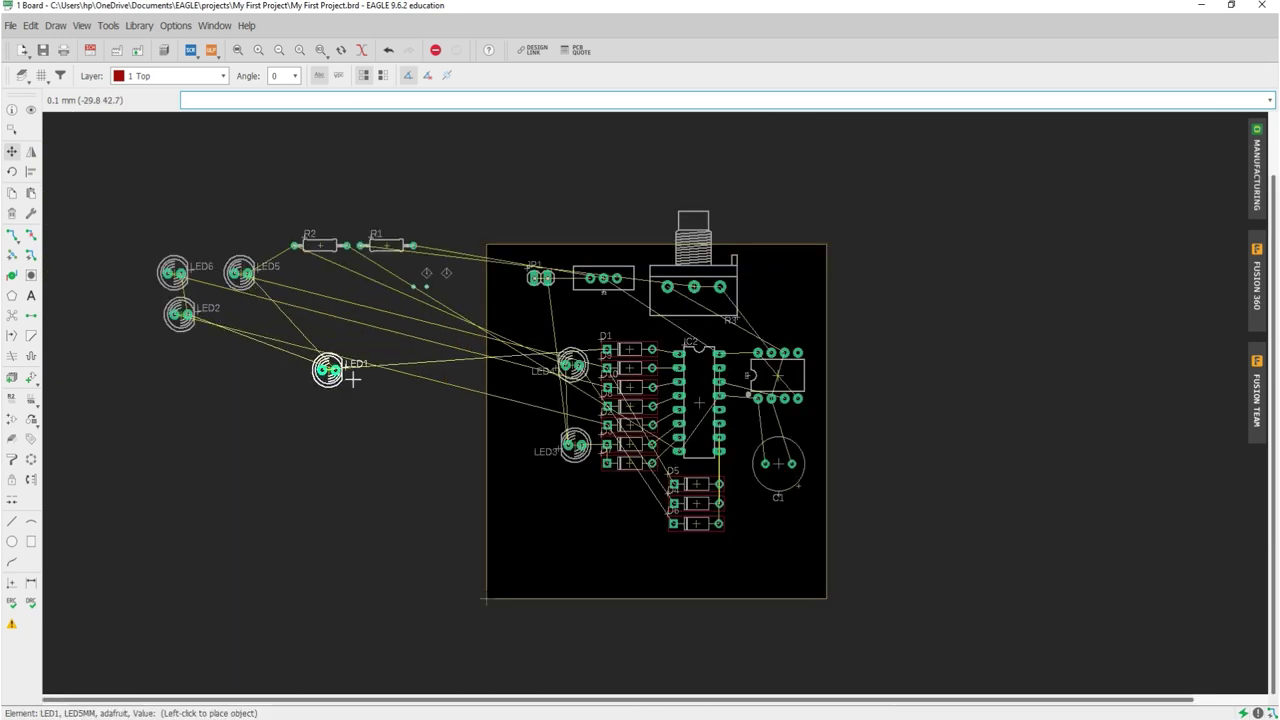
scroll(568, 356, "up", 5)
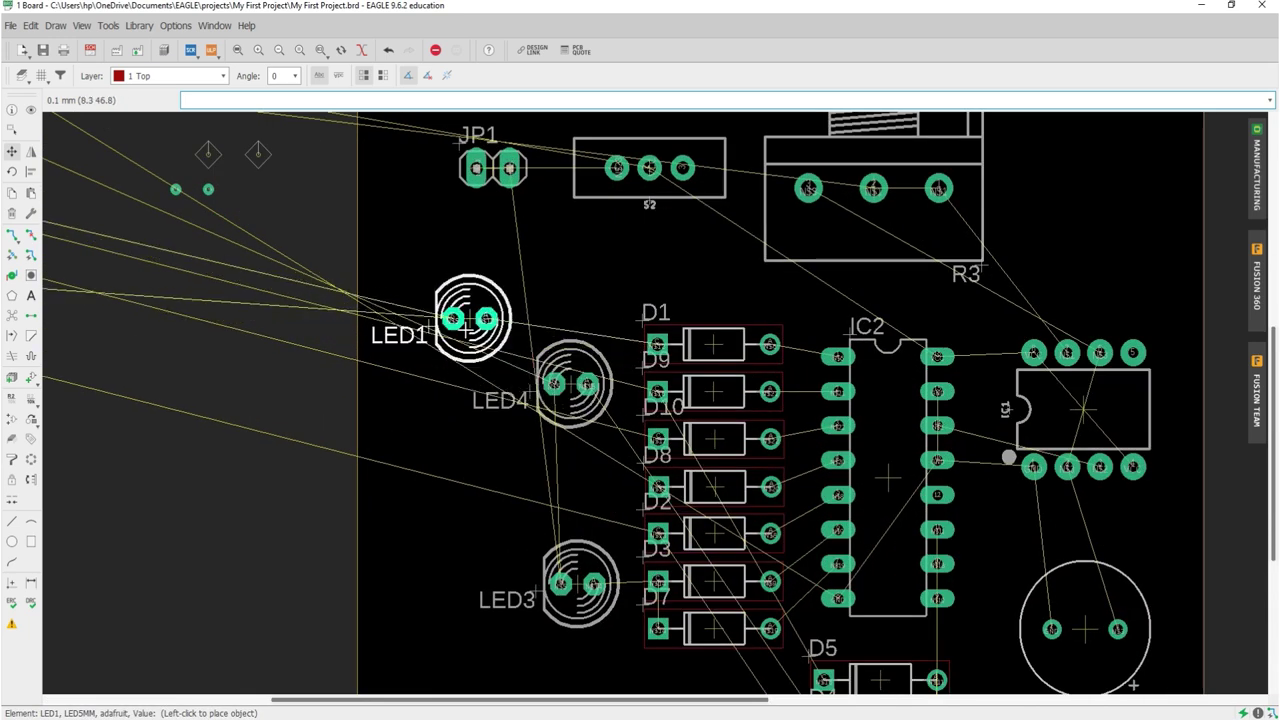
left_click(453, 381)
scroll(453, 381, "down", 5)
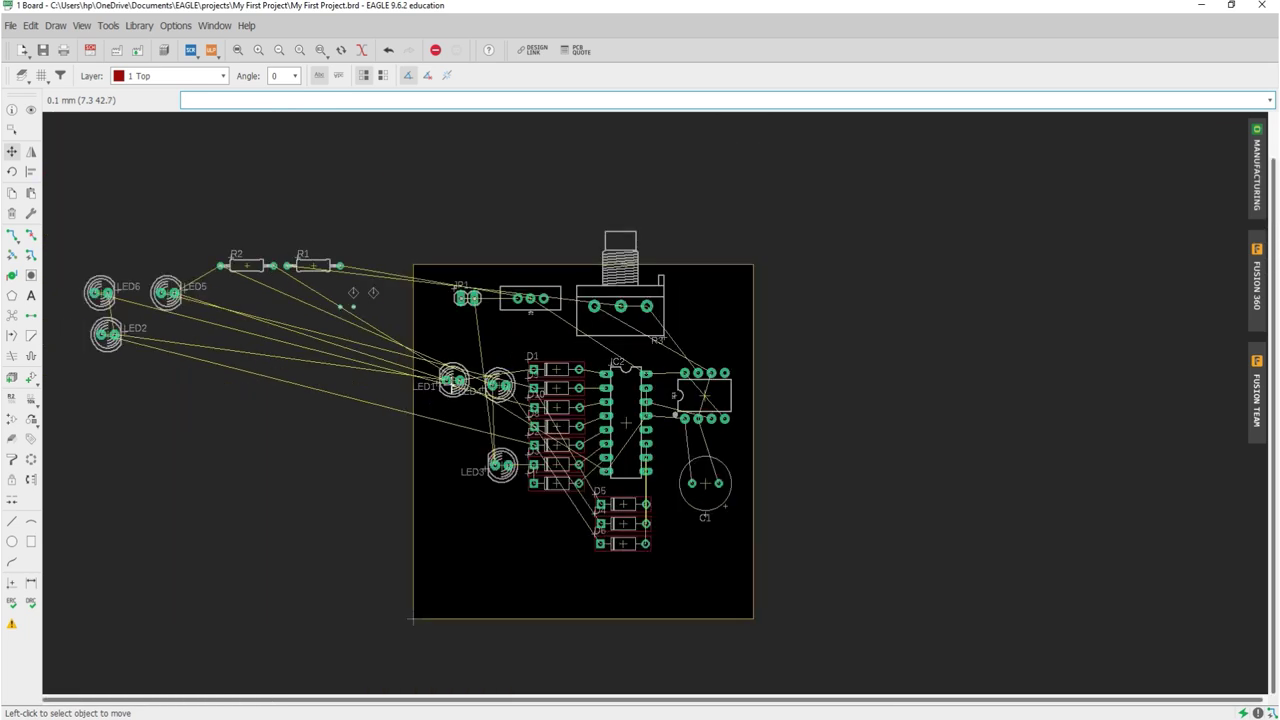
left_click(178, 313)
scroll(490, 436, "up", 5)
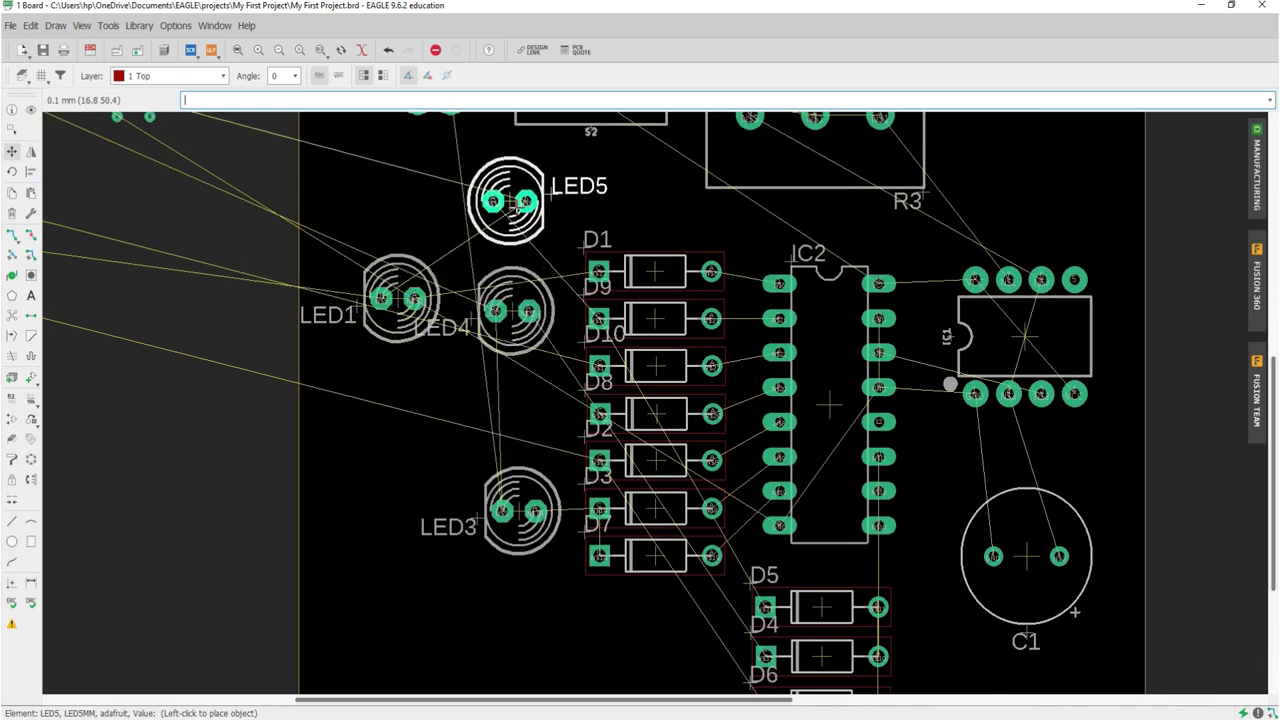
left_click(508, 203)
- Drop LED4 lower and line LED1 and LED5 up side by side as the top row
left_click(511, 311)
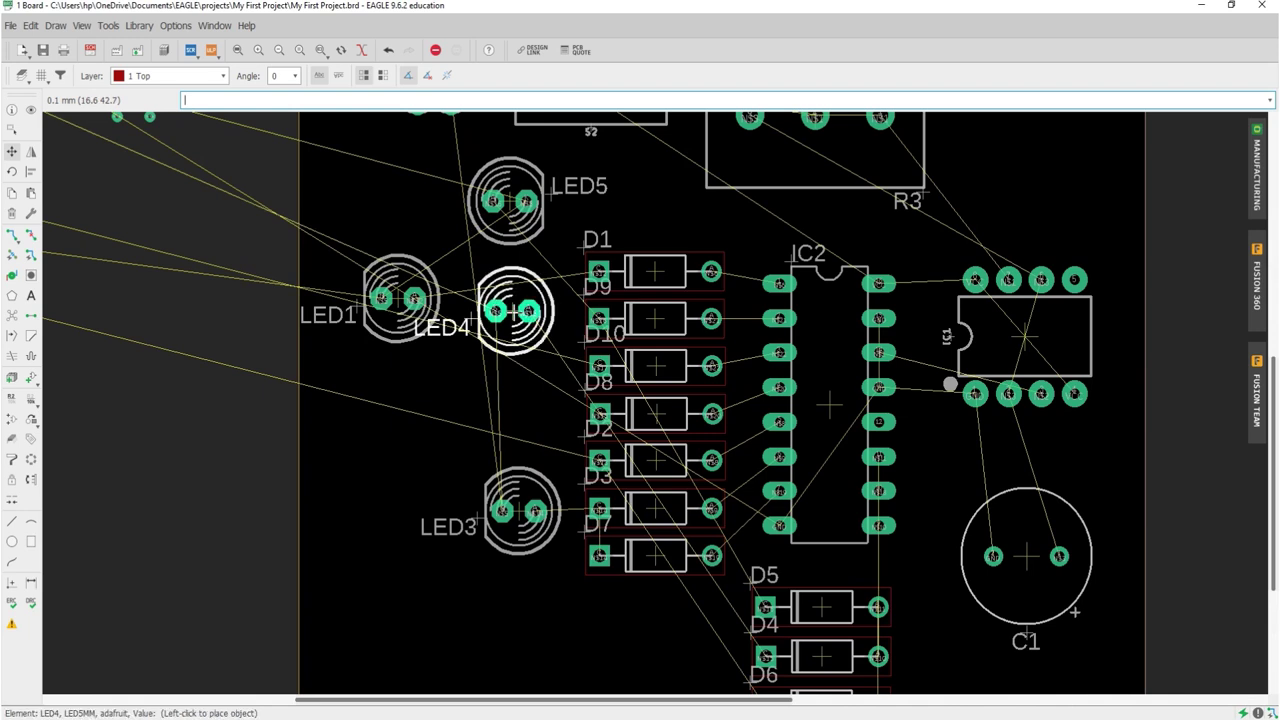
left_click(509, 404)
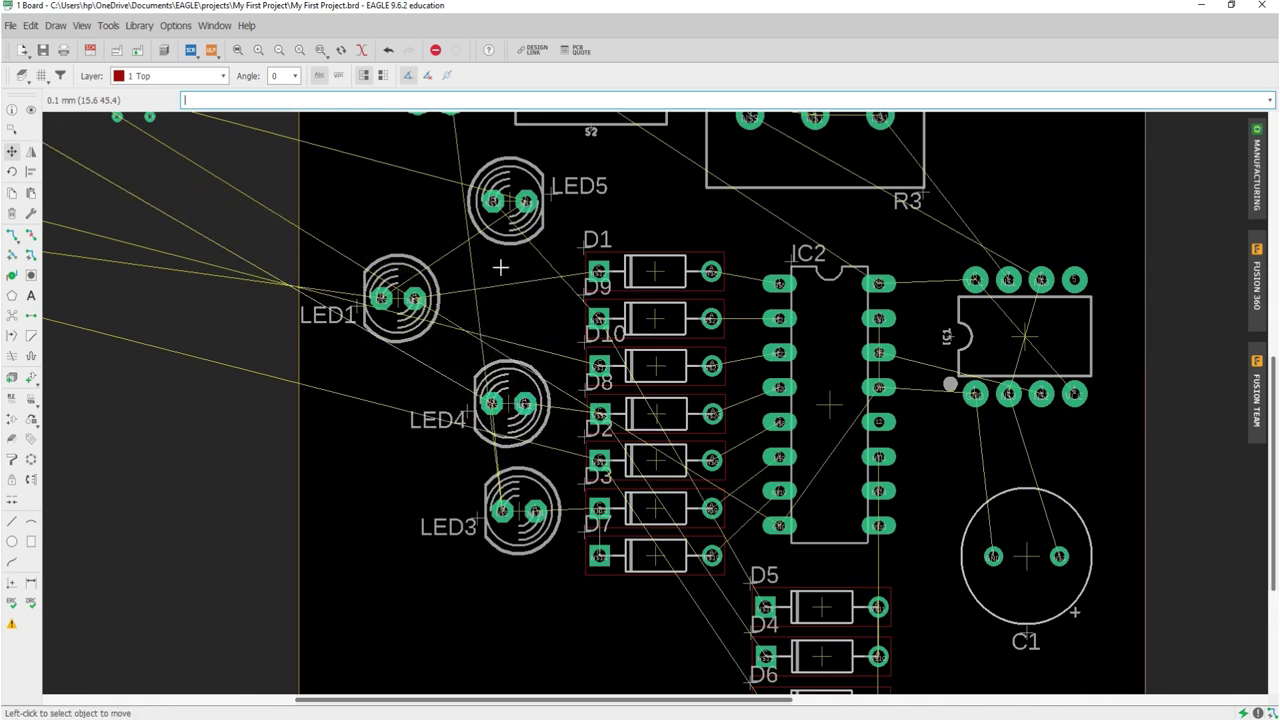
left_click(503, 205)
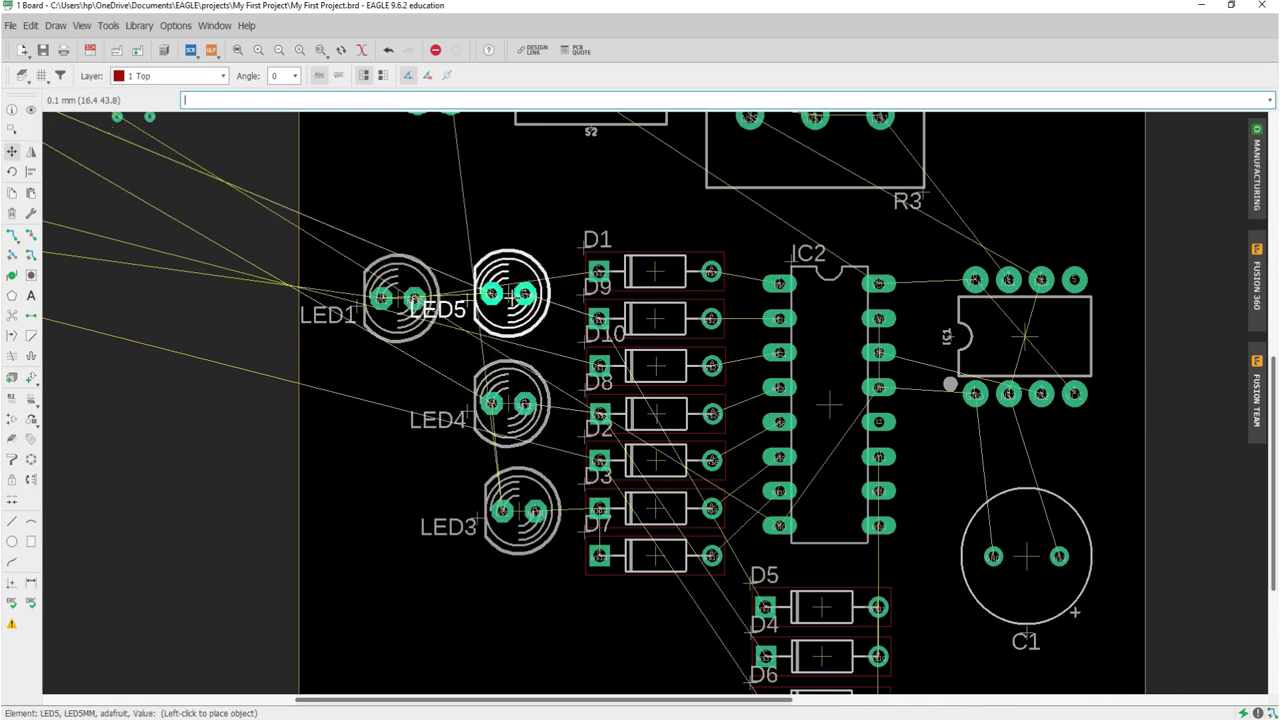
left_click(516, 260)
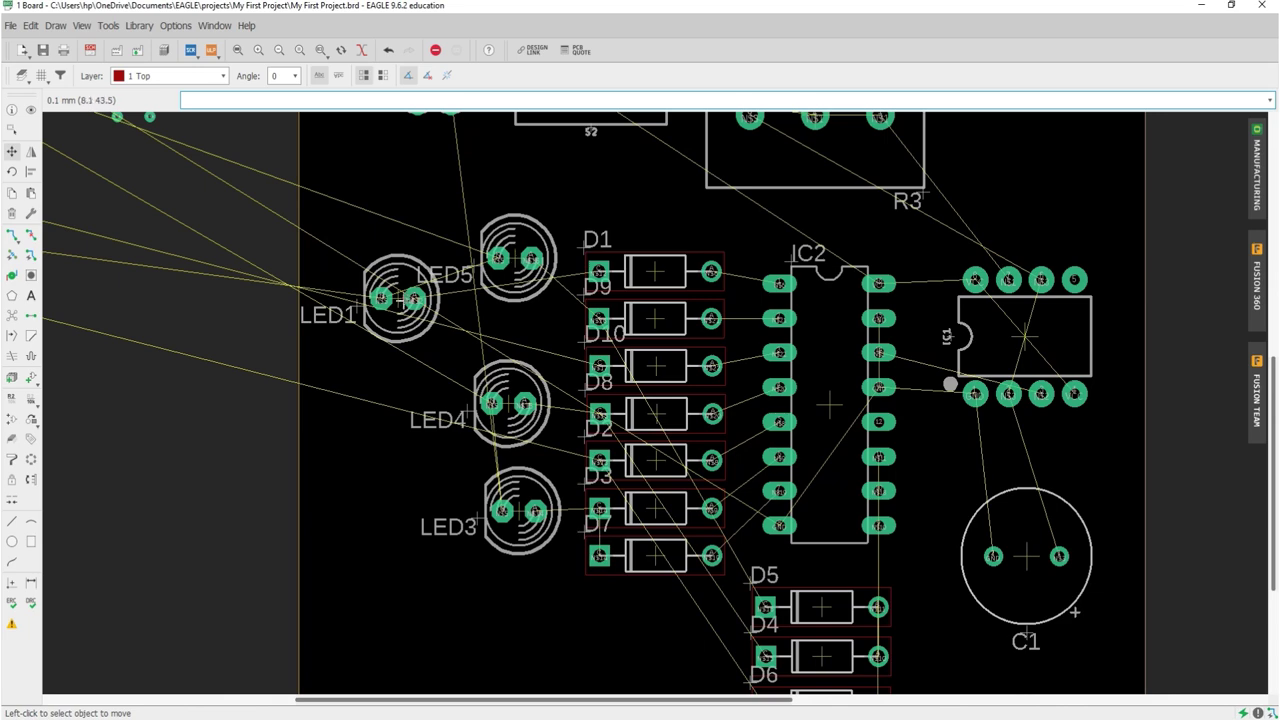
left_click(400, 298)
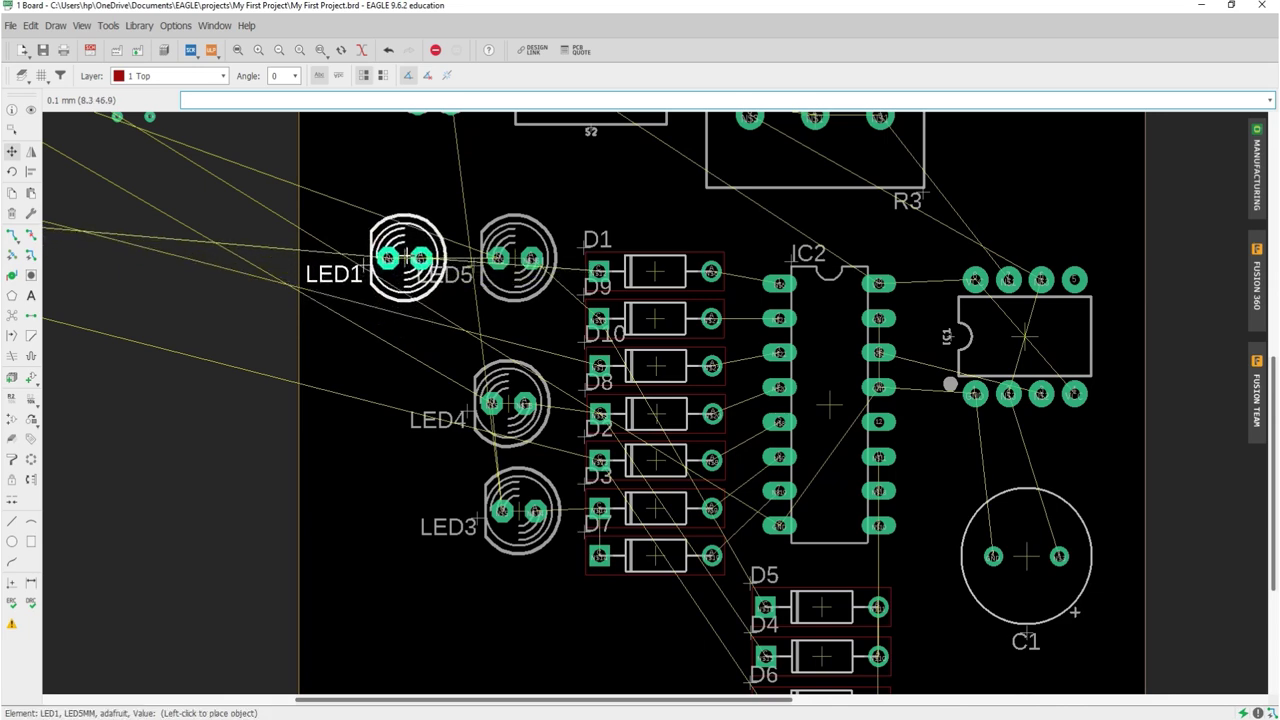
left_click(404, 258)
- Bring LED6 onto the board and form the middle row with LED4 below LED1 and LED6 below LED5
scroll(441, 293, "down", 6)
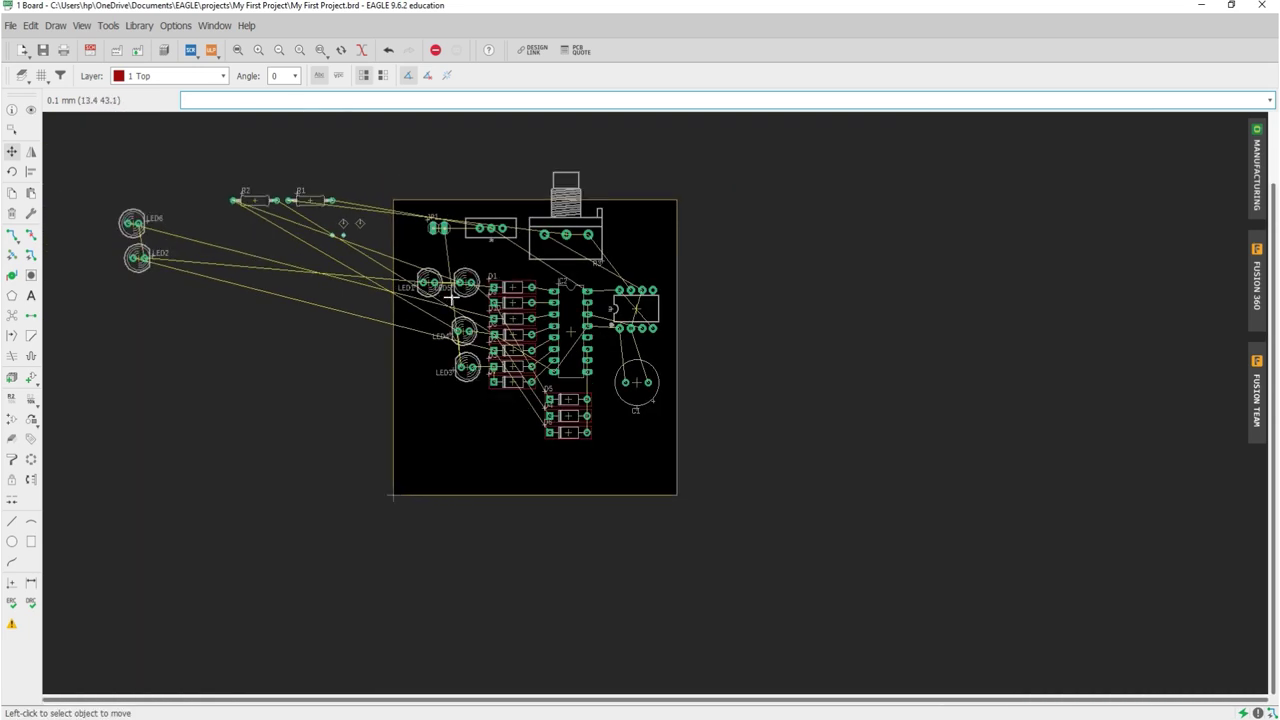
left_click(132, 223)
scroll(423, 288, "up", 2)
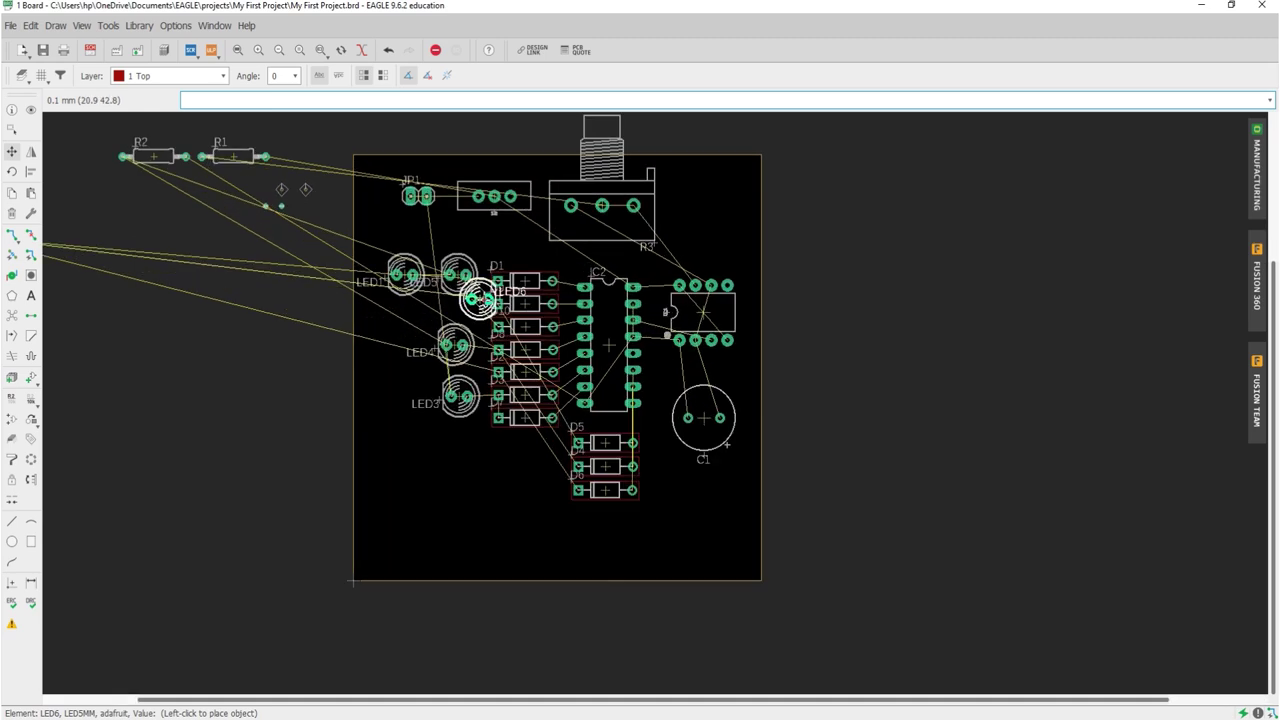
scroll(440, 300, "up", 4)
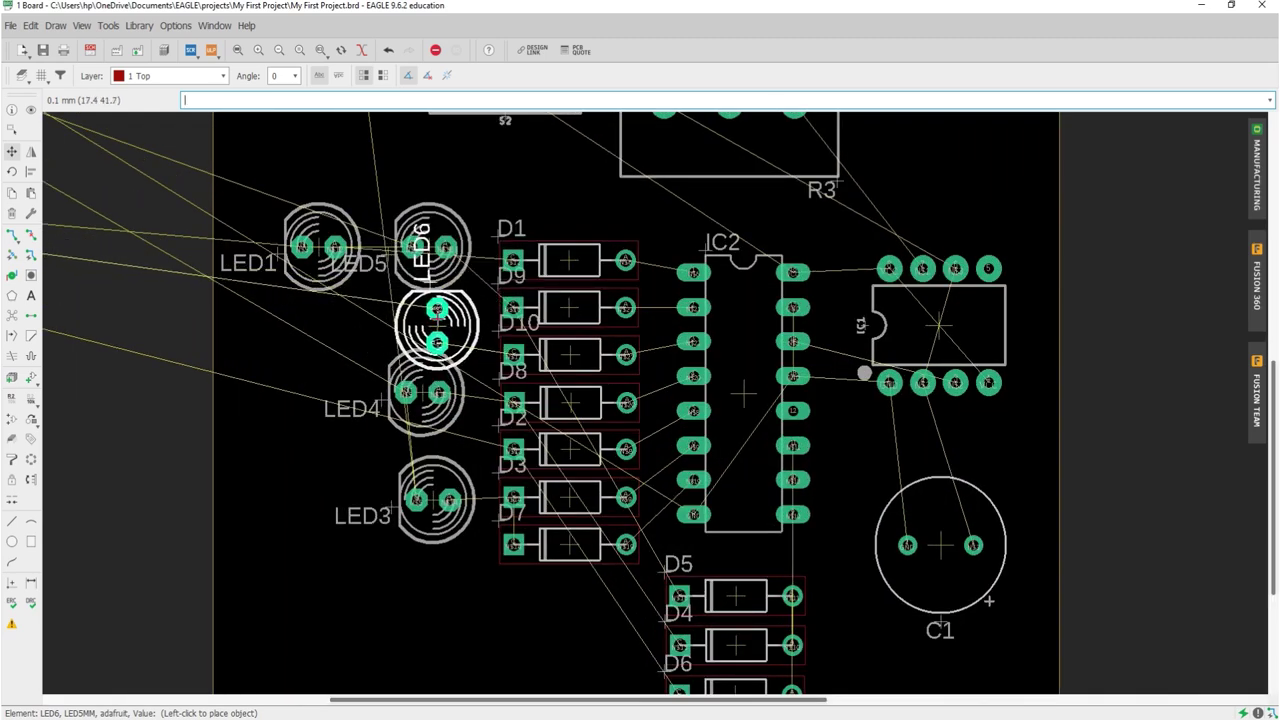
left_click(443, 350)
left_click(416, 396)
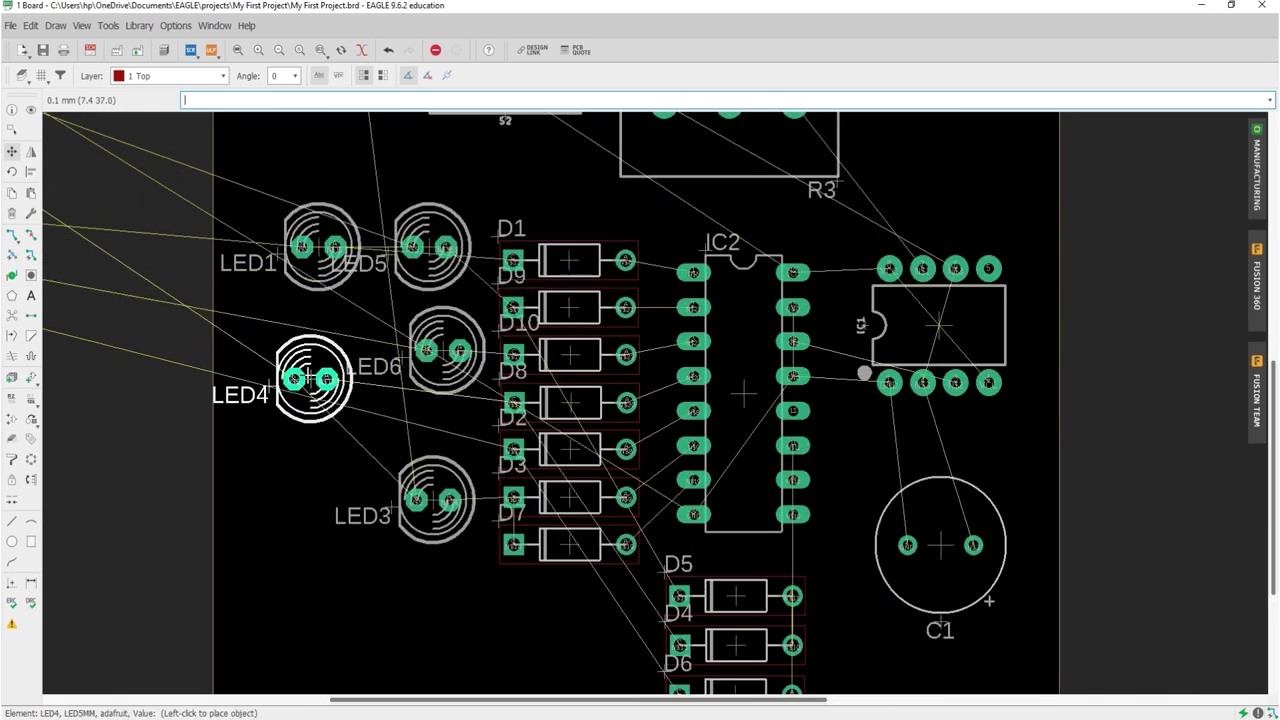
left_click(316, 373)
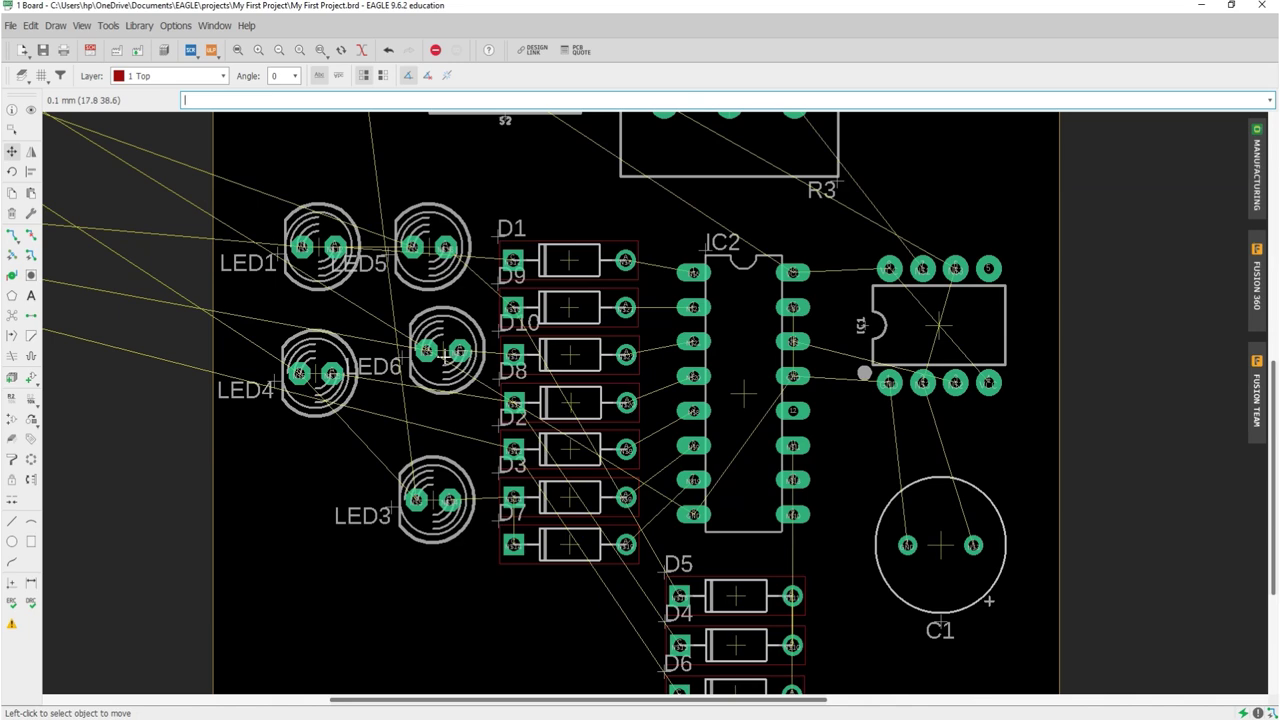
left_click(444, 354)
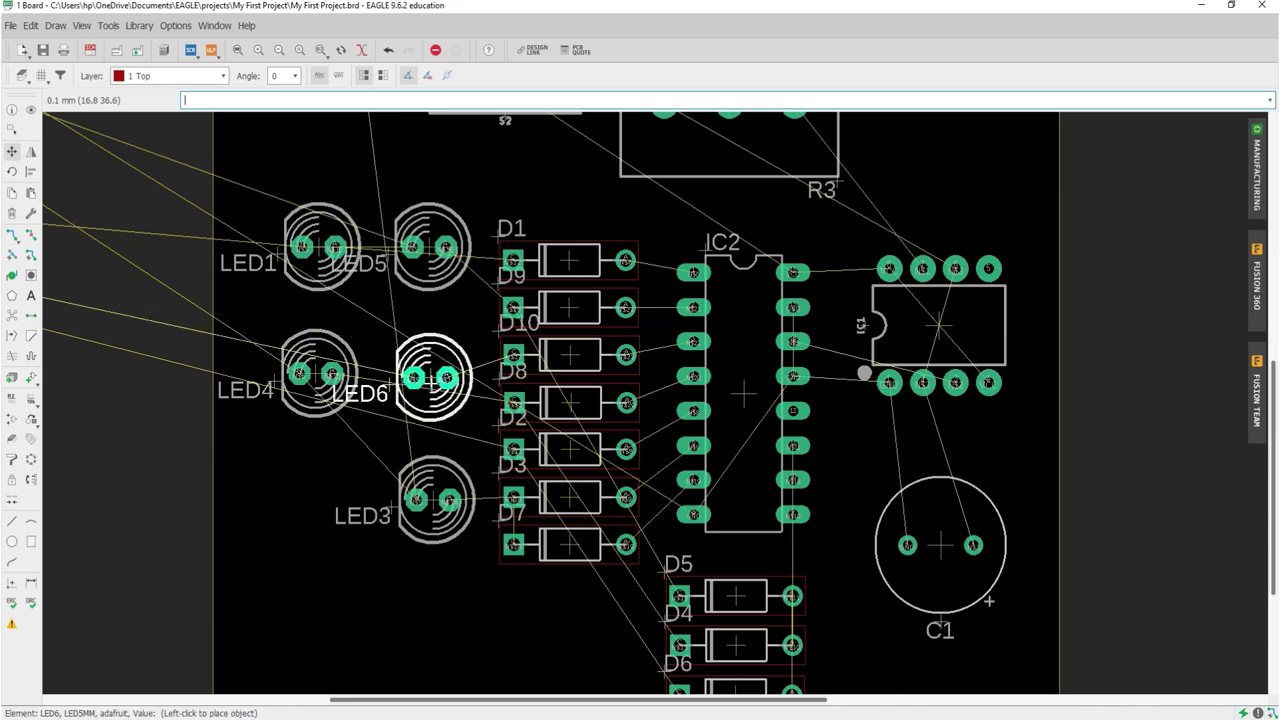
left_click(432, 378)
- Pick up off-board LED2 and turn it 180° while carrying it
scroll(432, 378, "down", 5)
left_click(206, 333)
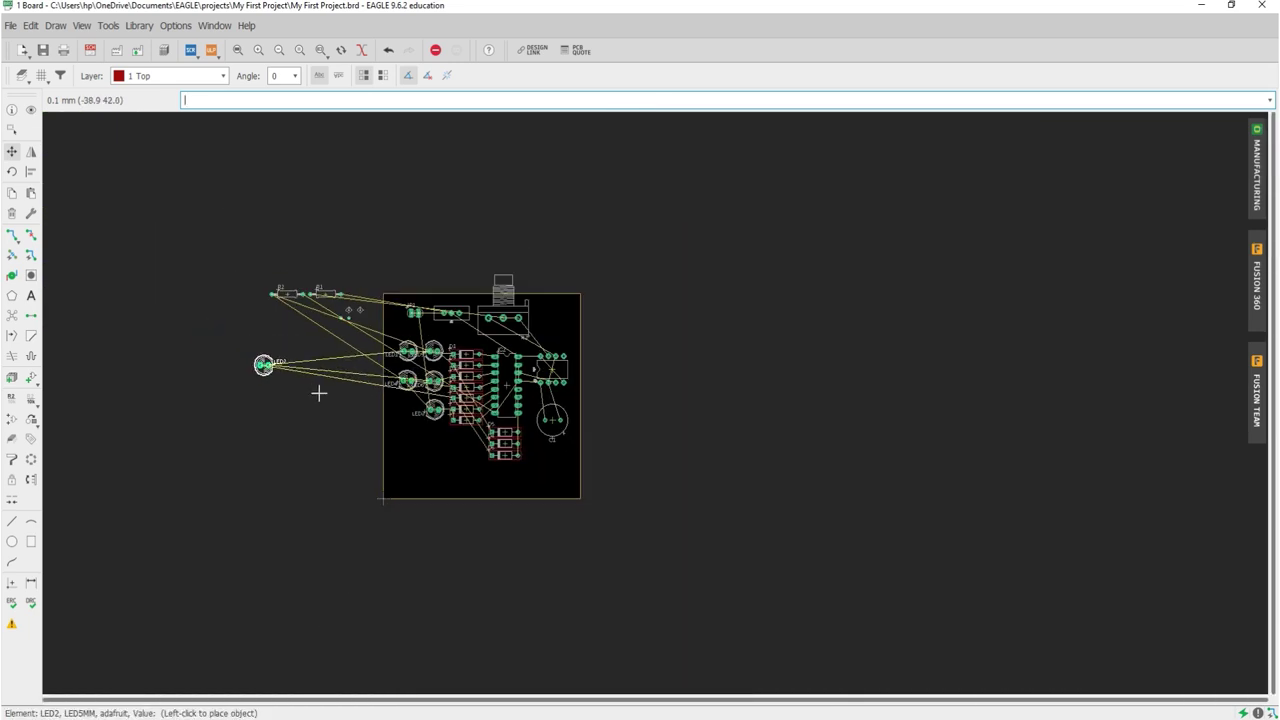
scroll(405, 408, "up", 2)
scroll(405, 408, "up", 3)
right_click(400, 418)
right_click(398, 418)
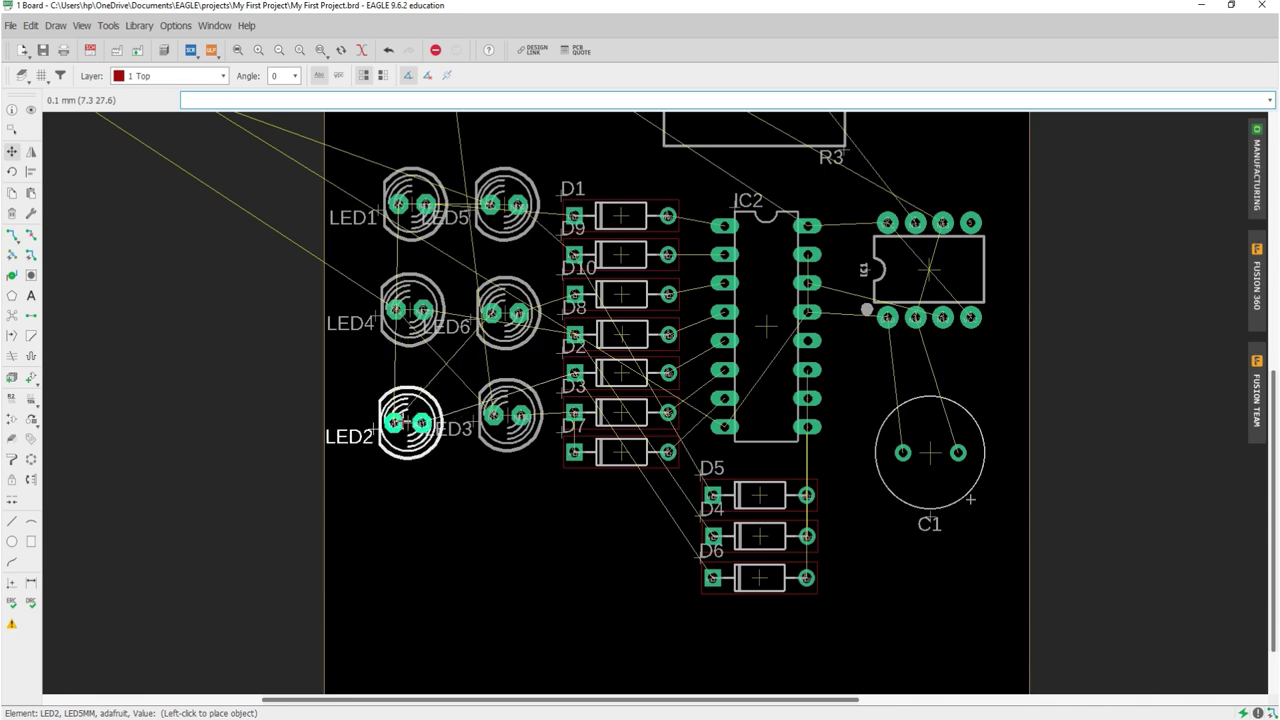
scroll(400, 415, "up", 2)
scroll(400, 415, "up", 1)
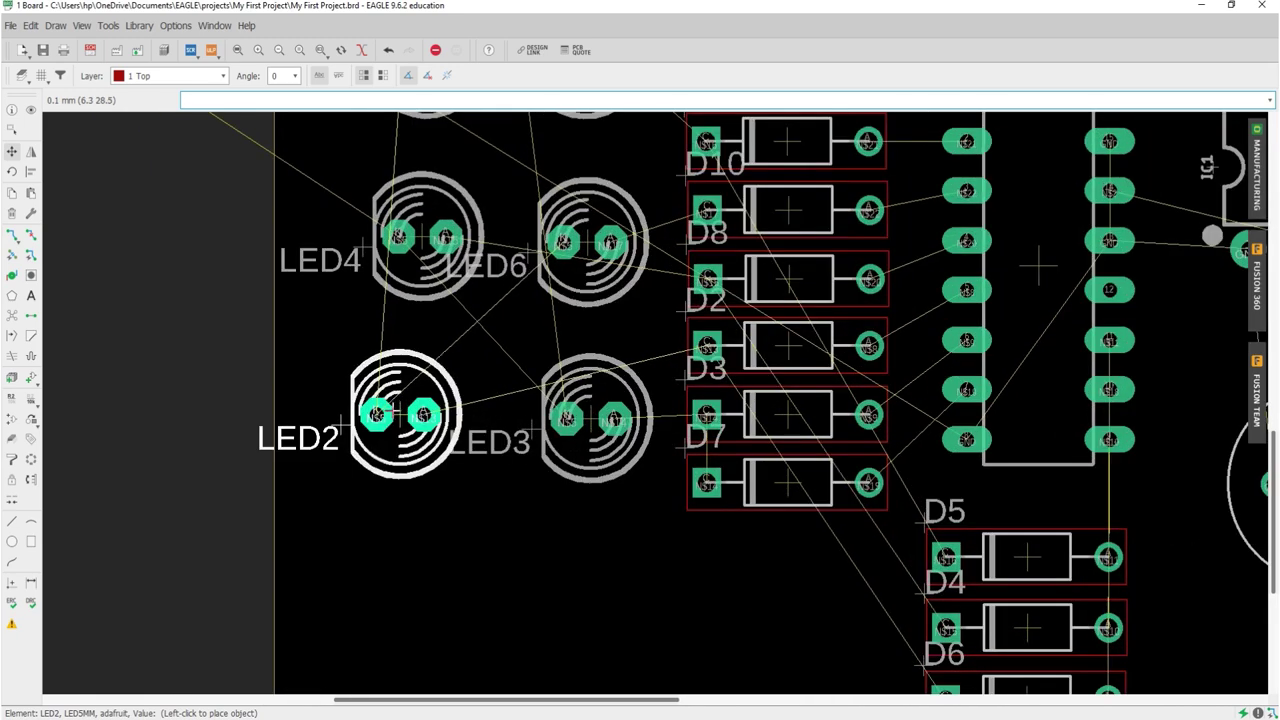
- Drop LED2 below LED4 beside LED3
left_click(420, 411)
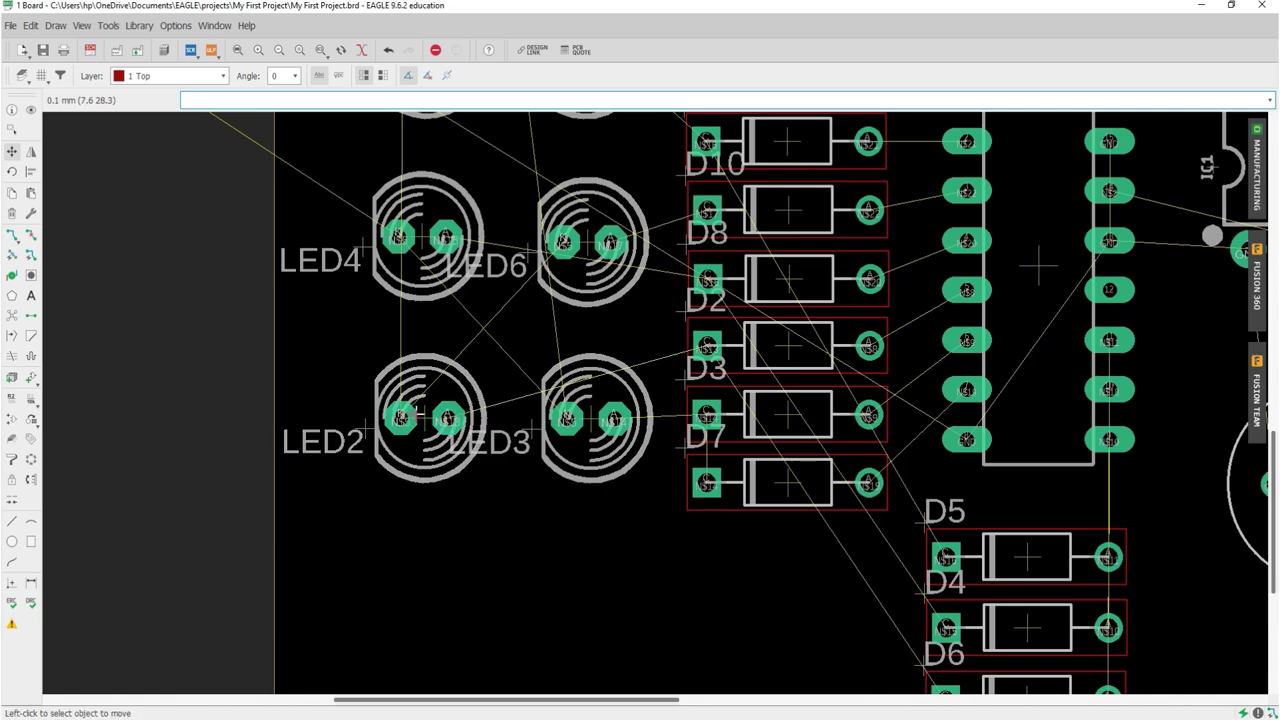
scroll(418, 413, "down", 4)
scroll(416, 417, "down", 4)
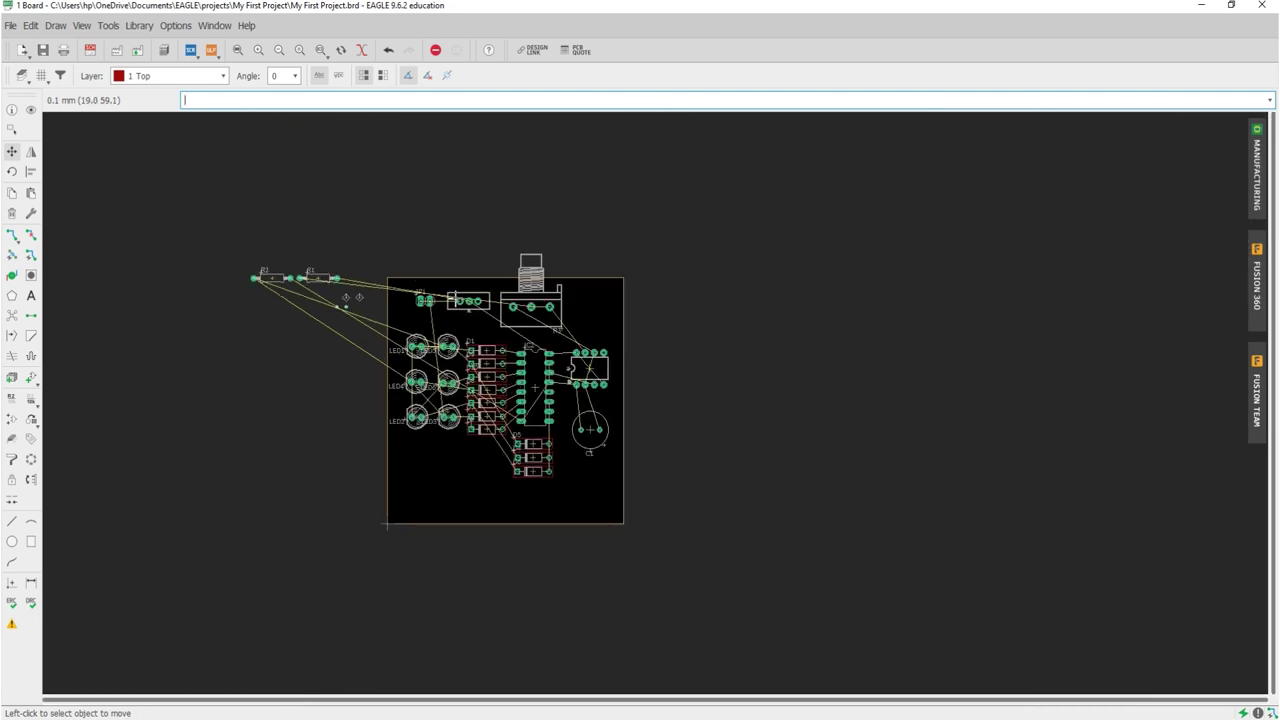
scroll(456, 298, "up", 1)
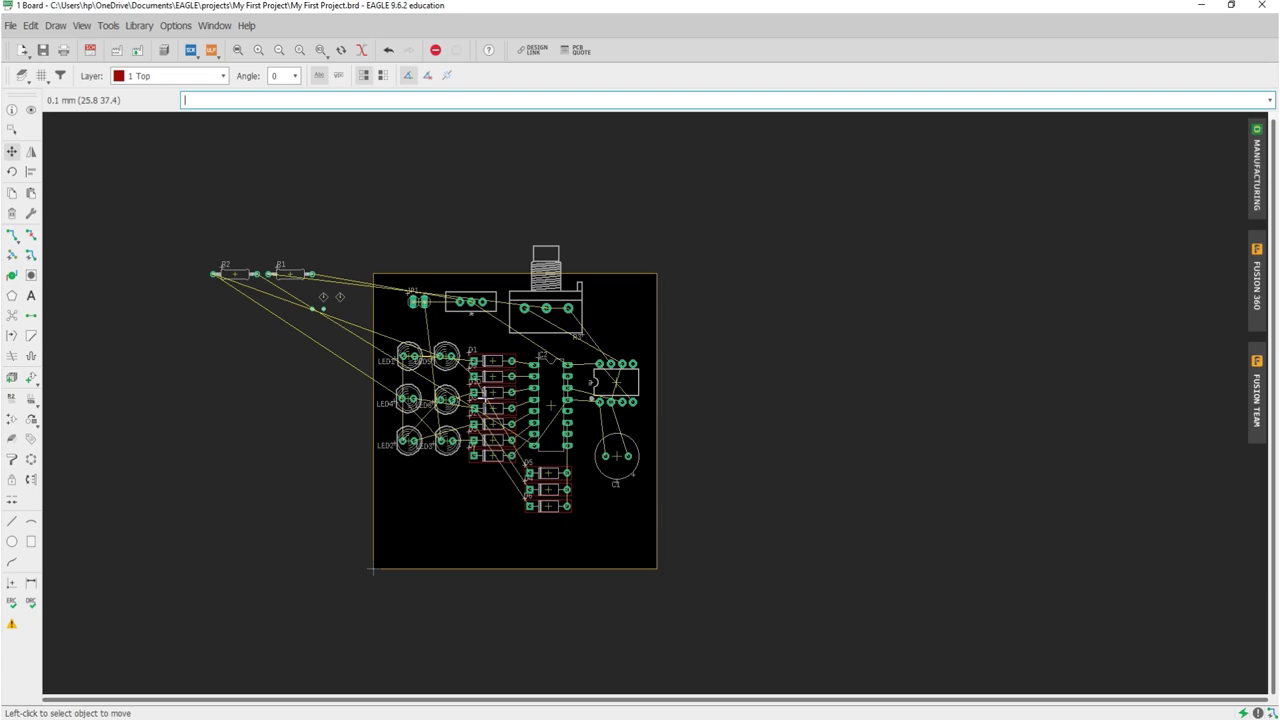
scroll(464, 436, "up", 3)
scroll(425, 345, "up", 4)
scroll(380, 400, "up", 1)
scroll(337, 585, "up", 1)
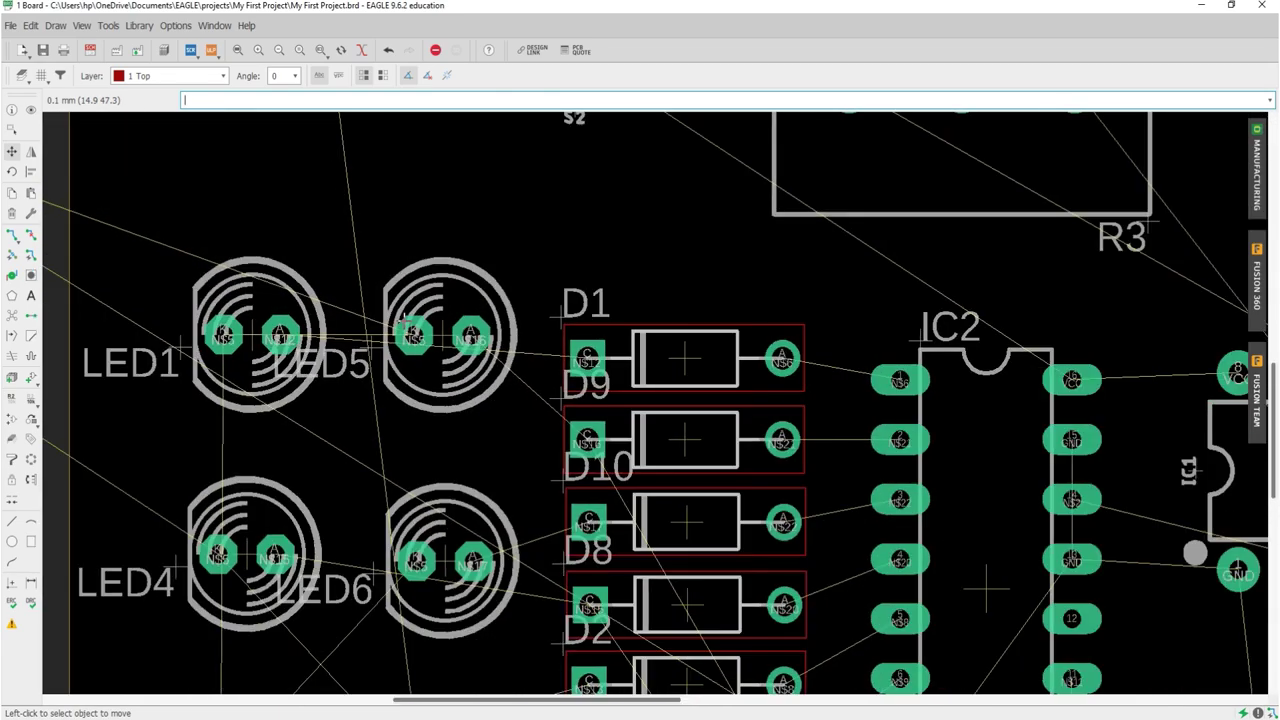
scroll(405, 322, "down", 3)
scroll(297, 345, "down", 3)
scroll(297, 345, "up", 3)
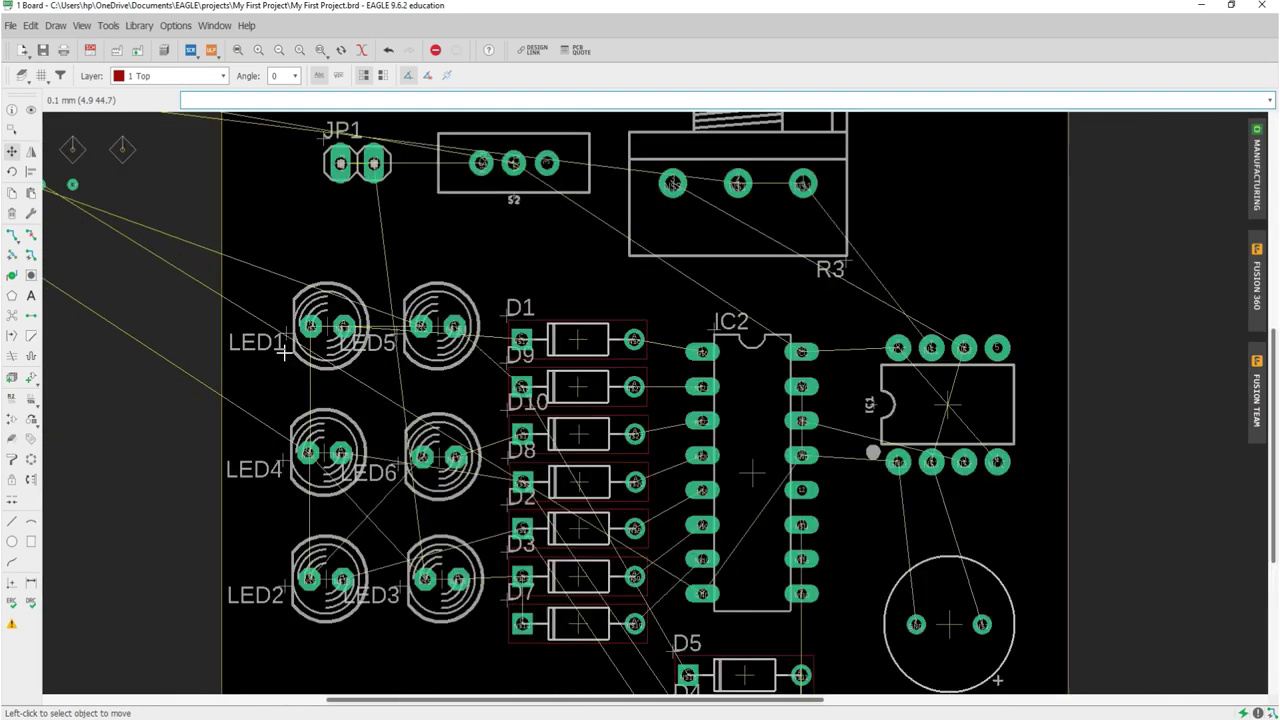
scroll(290, 340, "up", 2)
- Align LED1 and LED5 in the top row, with LED4 and LED6 directly beneath them
left_click(345, 312)
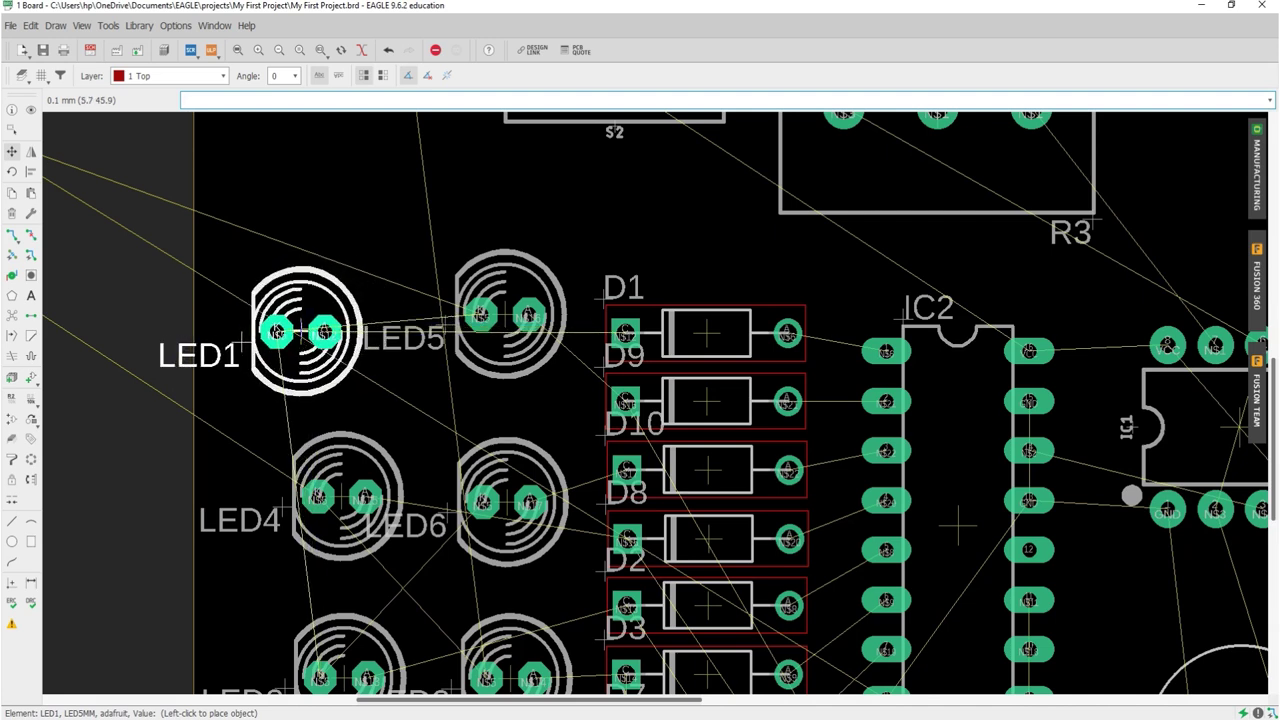
left_click(300, 331)
left_click(500, 318)
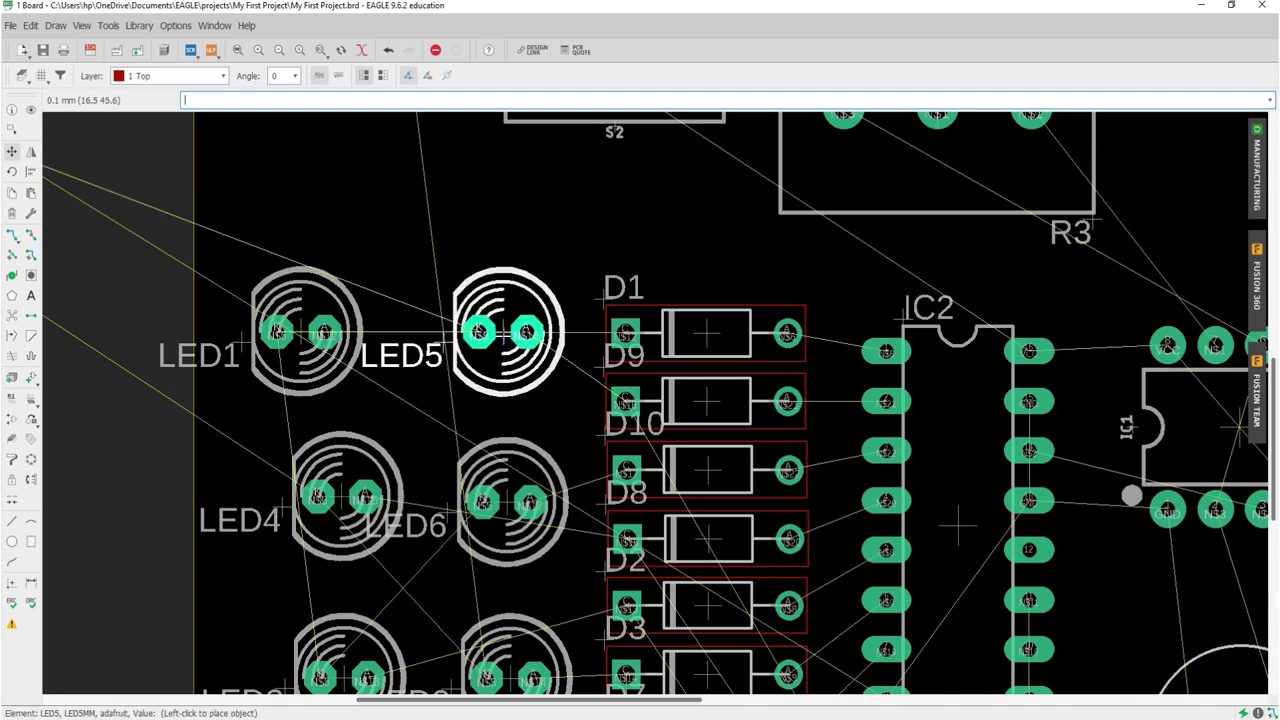
left_click(499, 341)
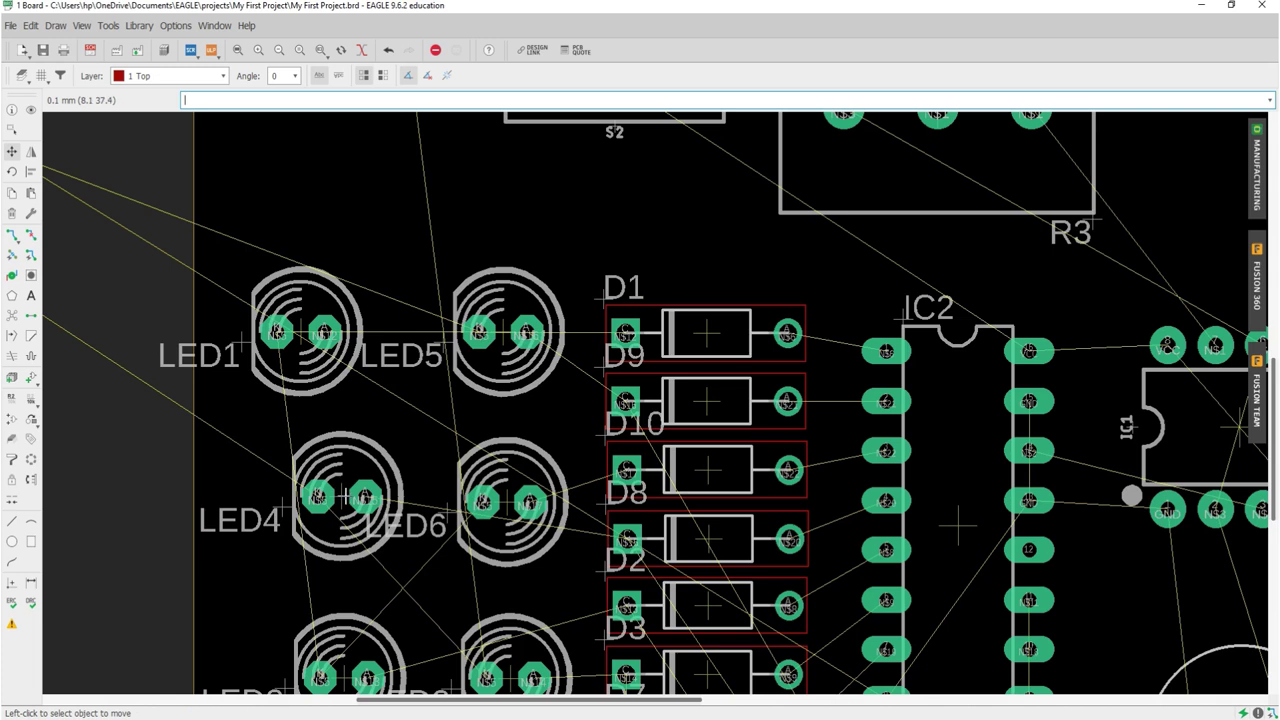
left_click(344, 495)
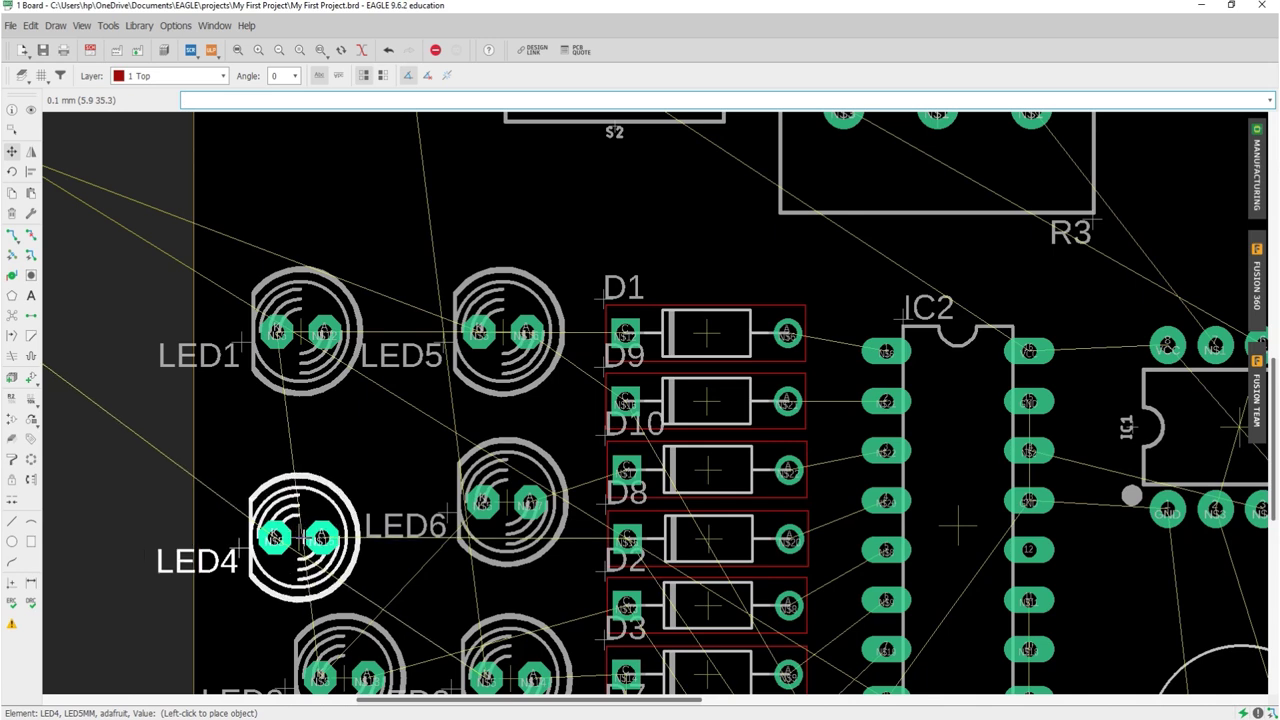
left_click(297, 538)
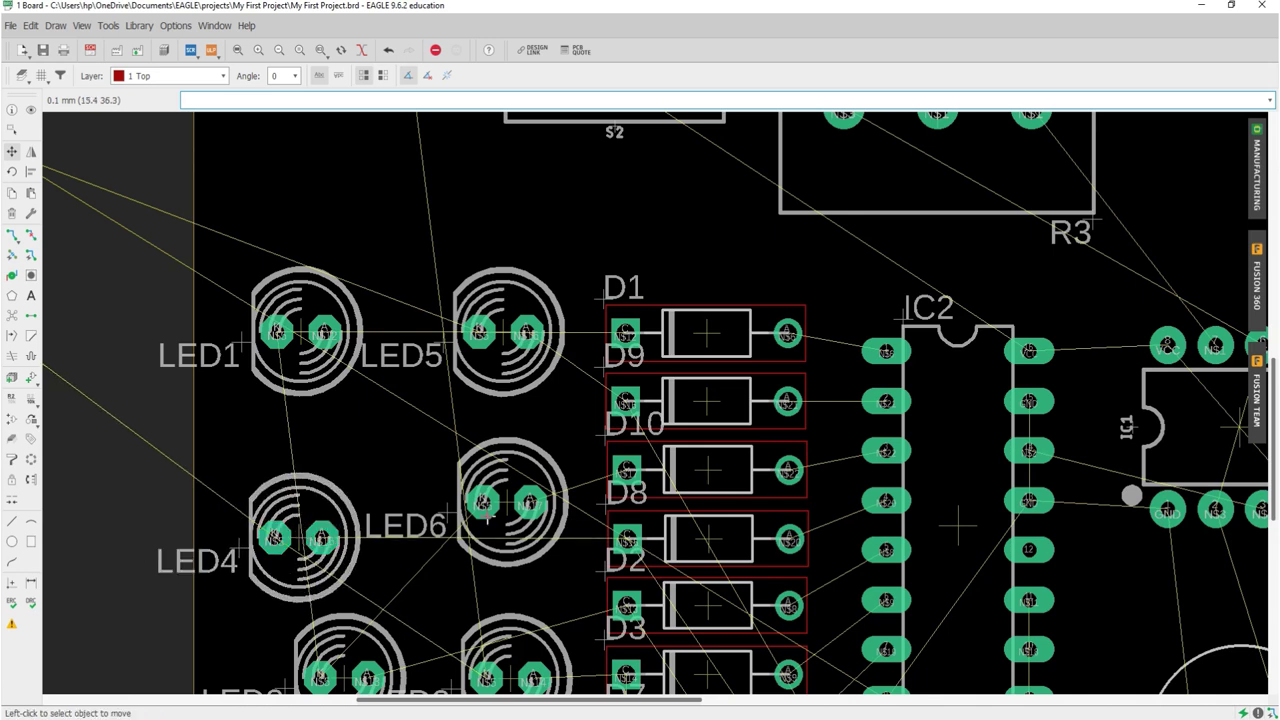
left_click(507, 501)
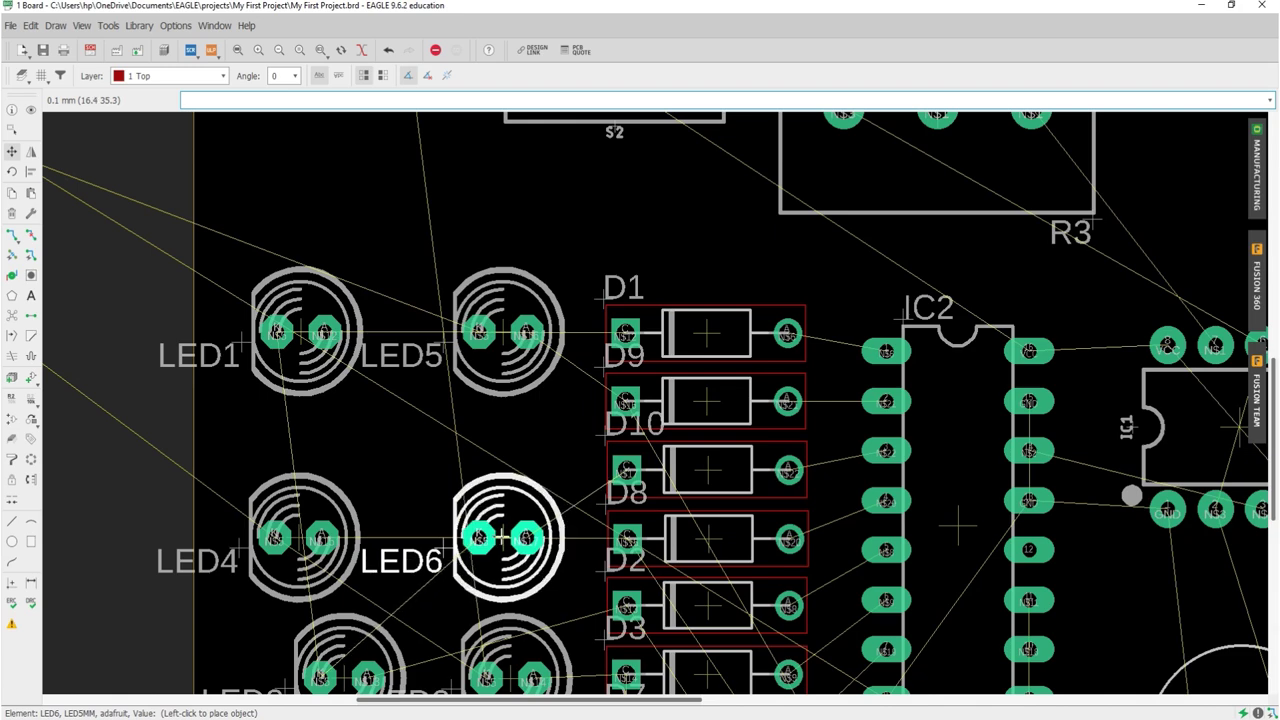
left_click(502, 537)
- Reposition LED4 and LED6 so they sit in line with the other LEDs
scroll(490, 366, "down", 4)
scroll(474, 446, "up", 2)
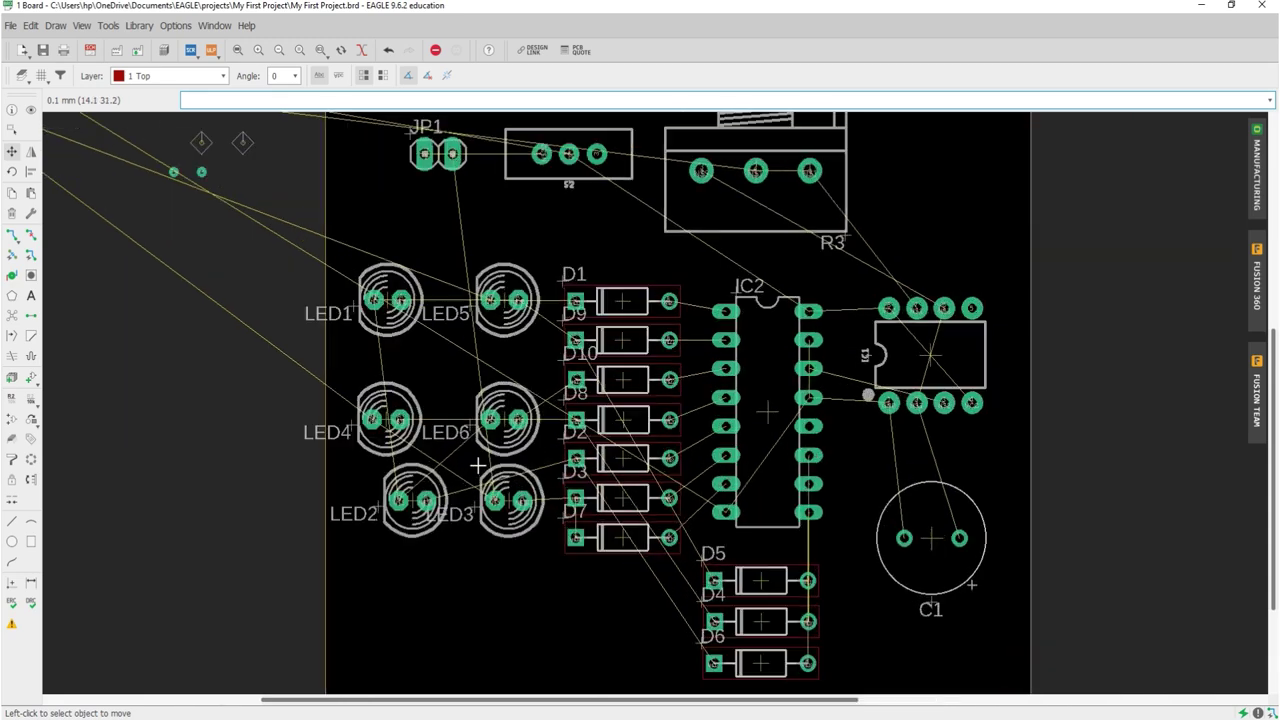
scroll(478, 465, "up", 1)
scroll(430, 495, "up", 3)
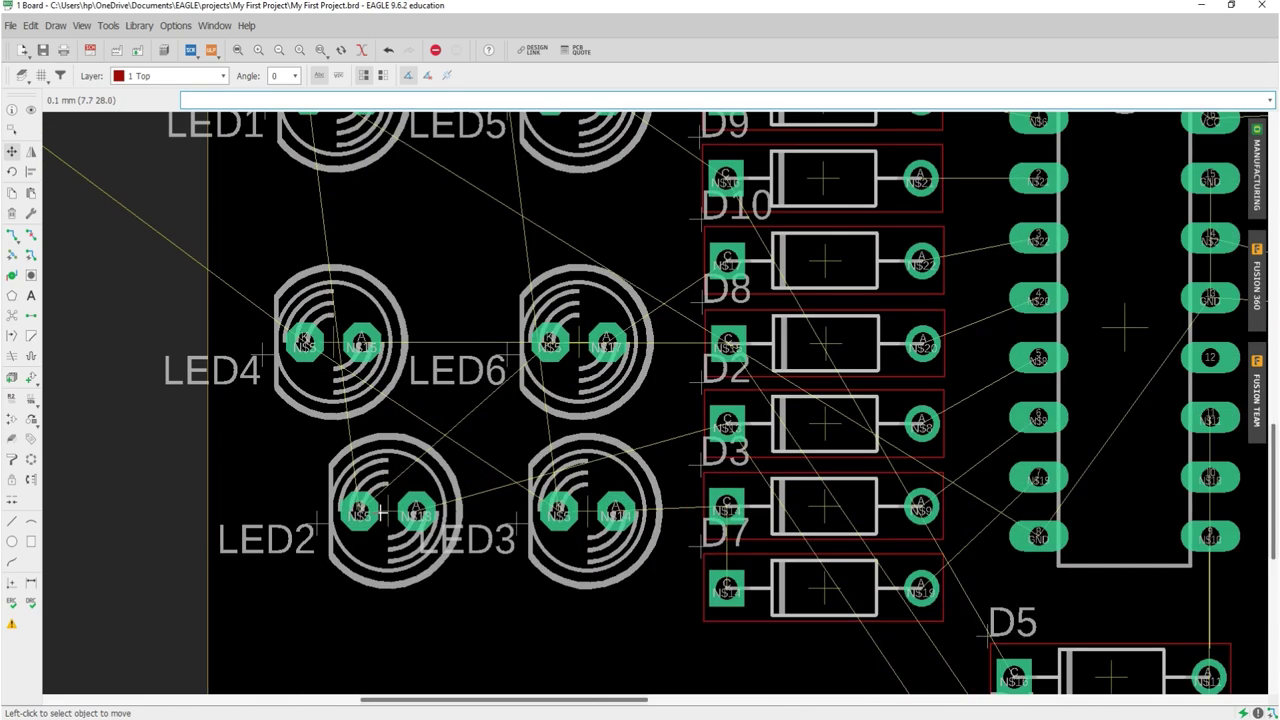
scroll(467, 389, "down", 5)
scroll(465, 353, "up", 1)
scroll(426, 282, "up", 3)
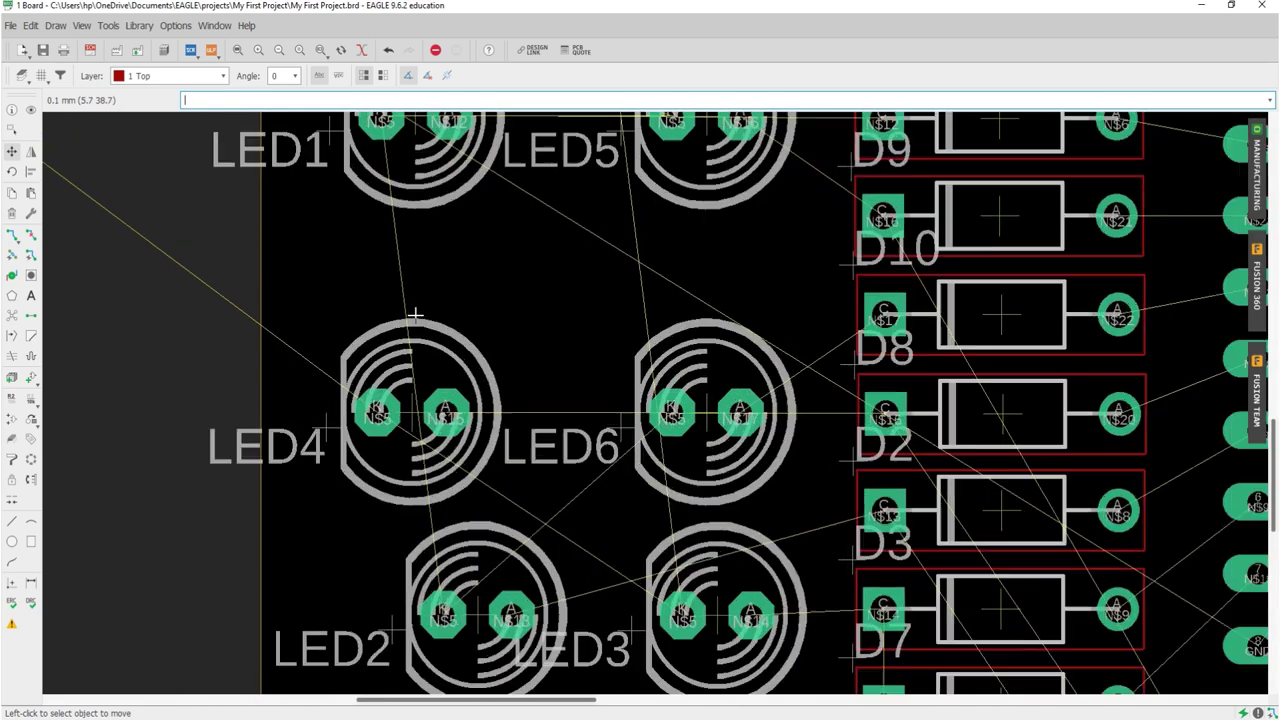
scroll(399, 217, "up", 1)
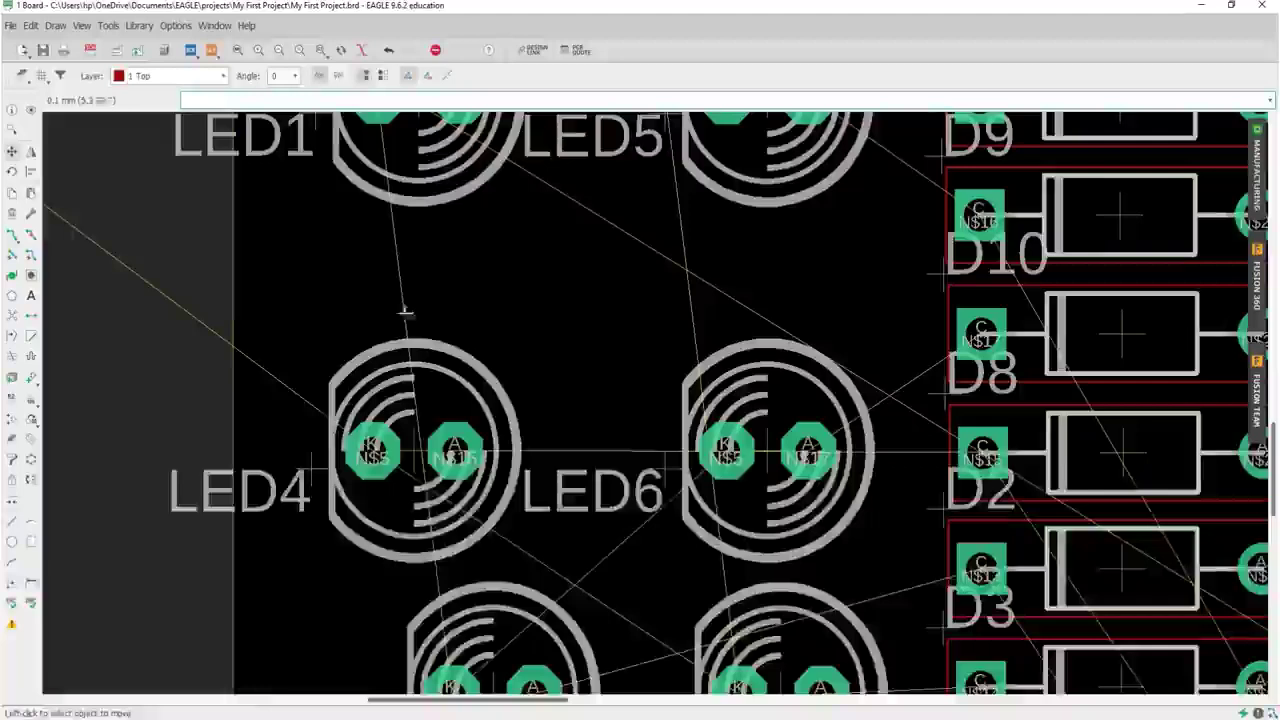
left_click(410, 447)
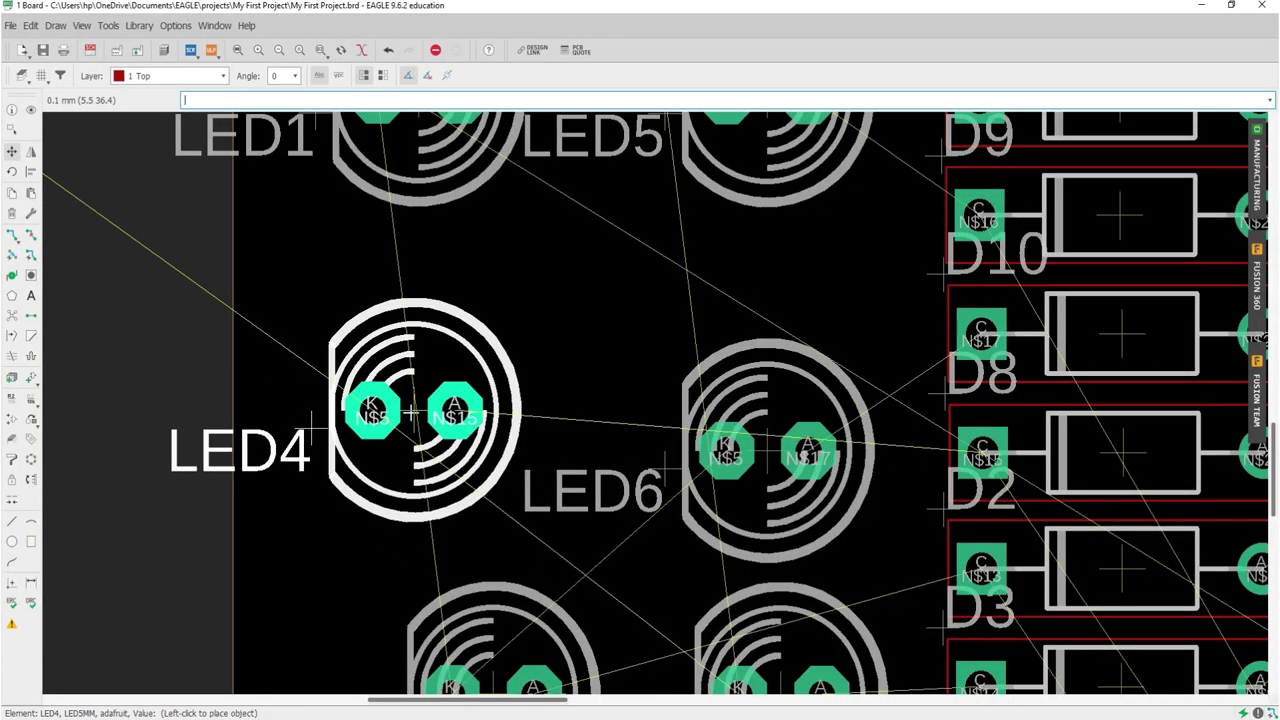
left_click(411, 407)
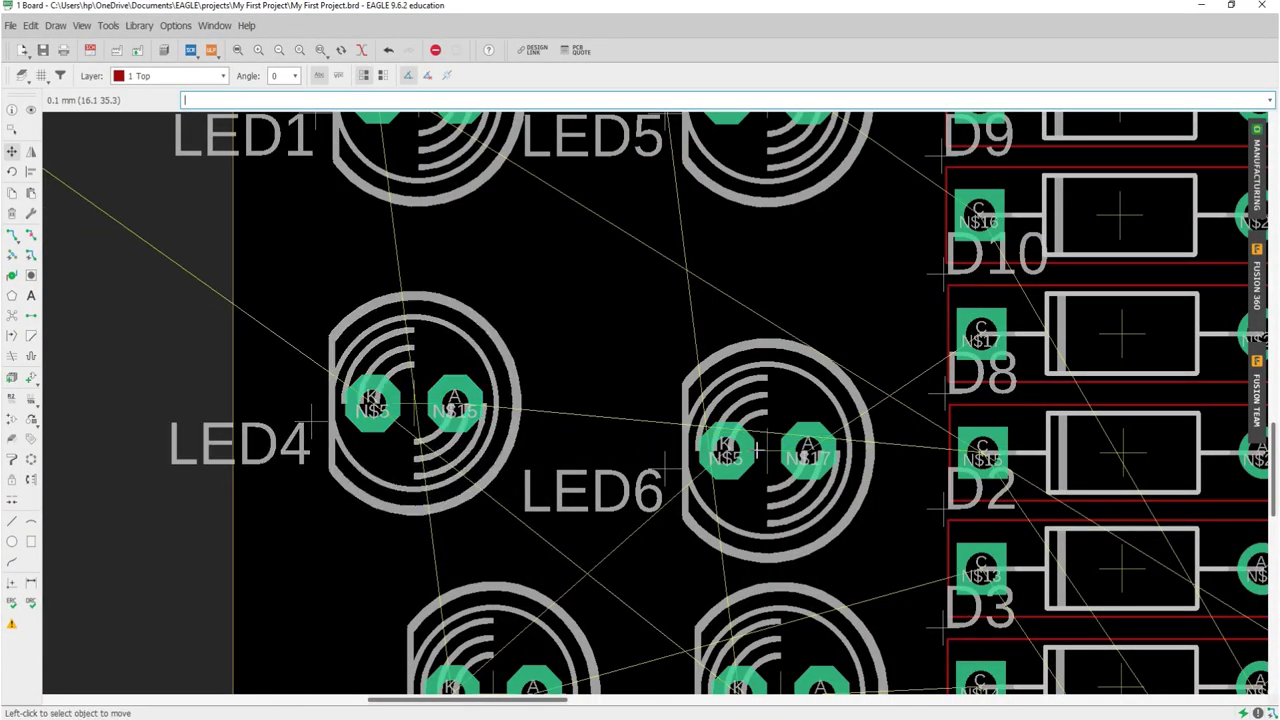
left_click(762, 453)
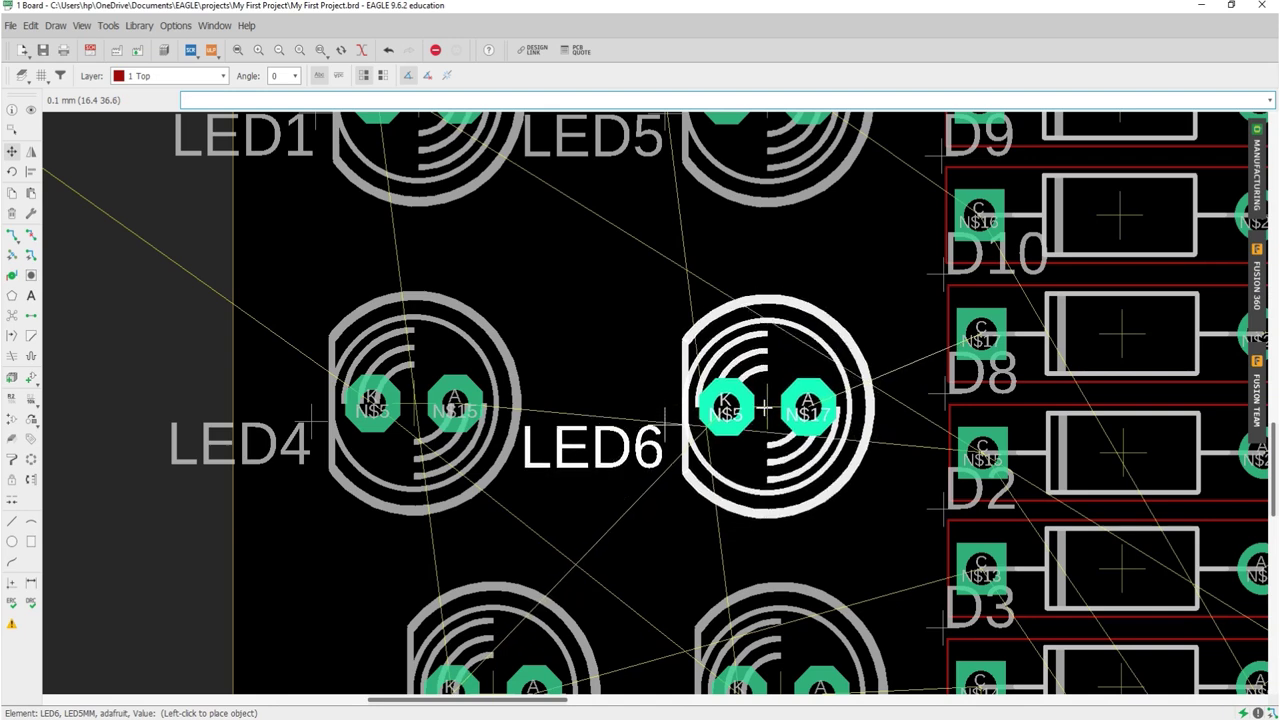
left_click(766, 403)
- Set LED2 under LED4 and LED3 level with LED2 to complete the bottom row
scroll(736, 335, "down", 2)
scroll(722, 325, "down", 3)
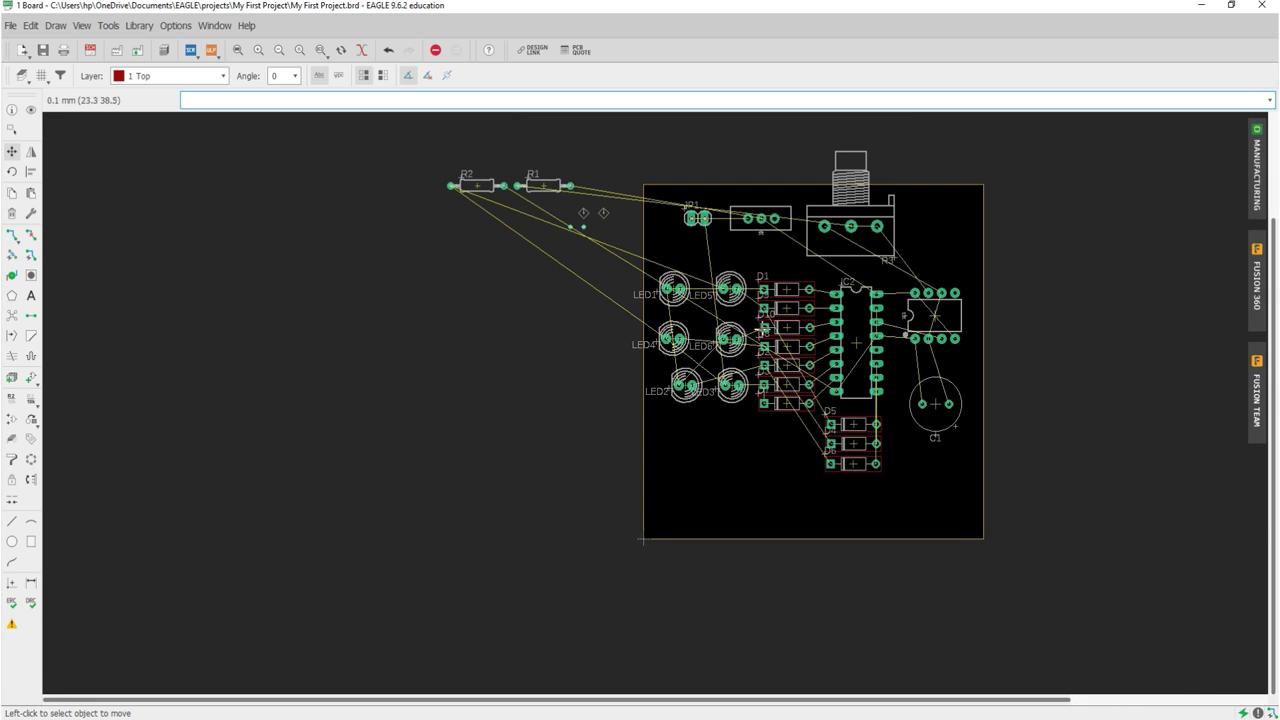
scroll(778, 335, "up", 2)
scroll(760, 345, "up", 1)
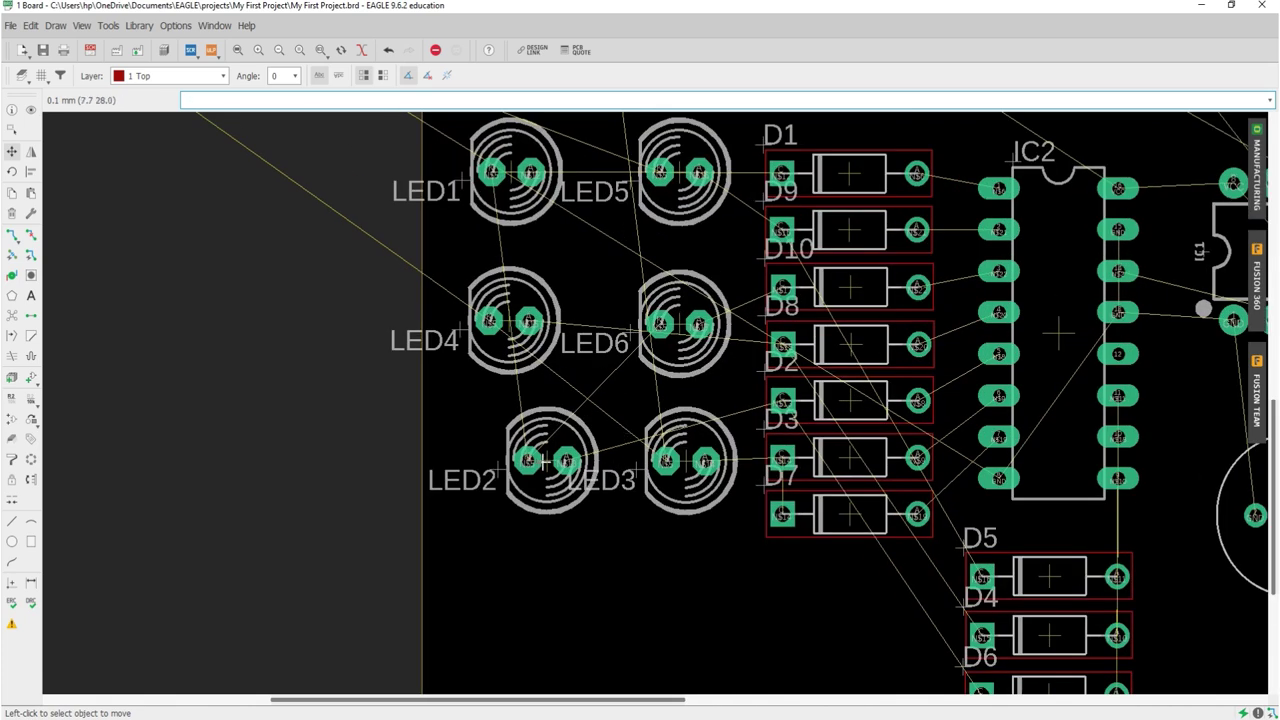
left_click(548, 461)
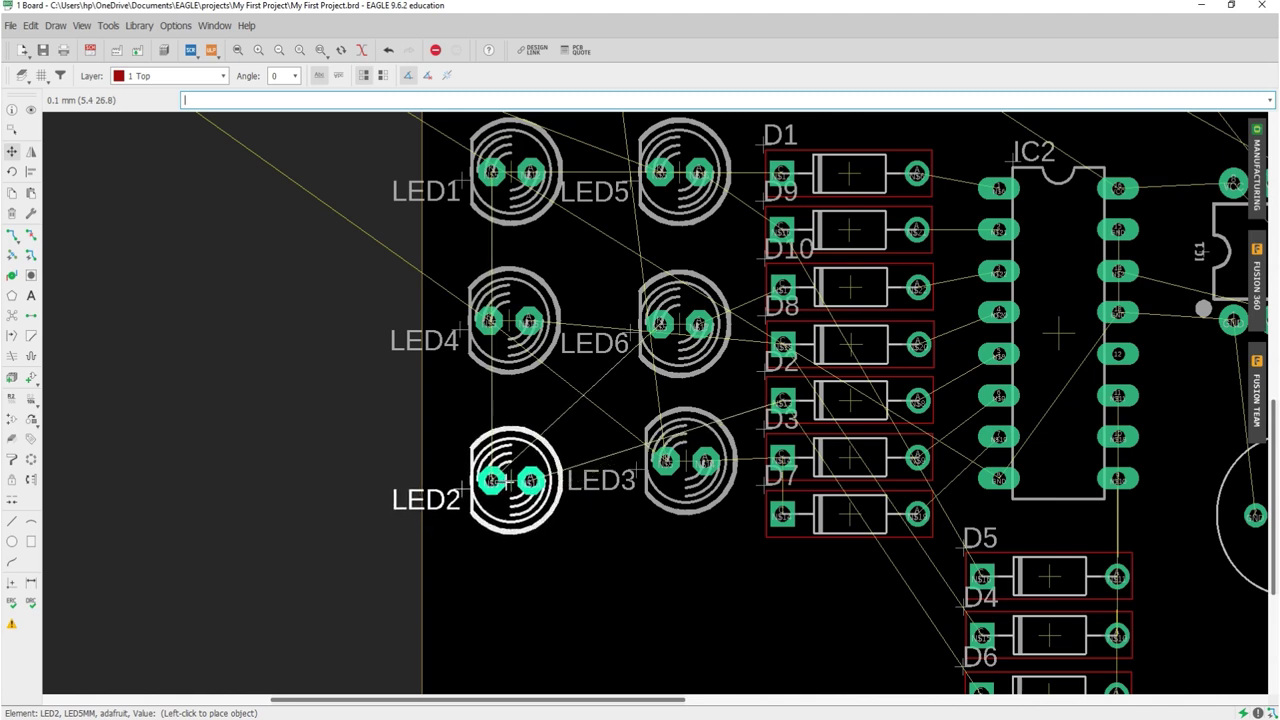
left_click(511, 481)
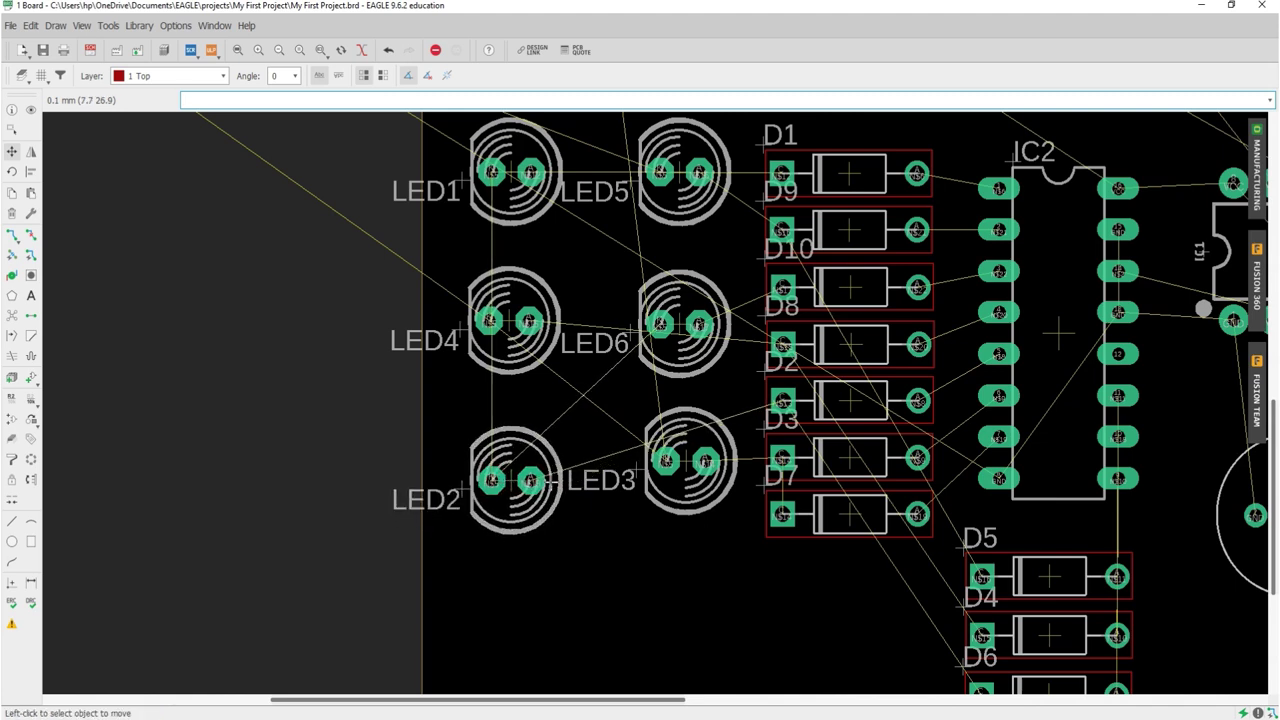
left_click(509, 321)
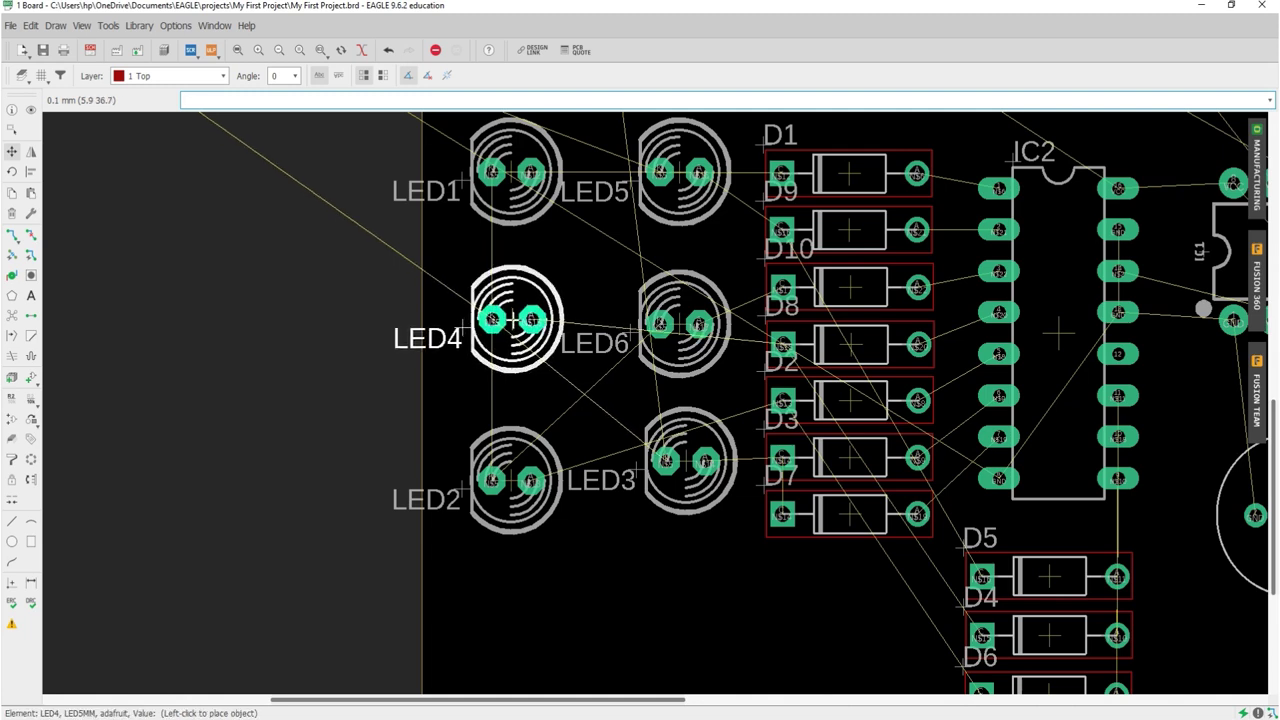
left_click(512, 320)
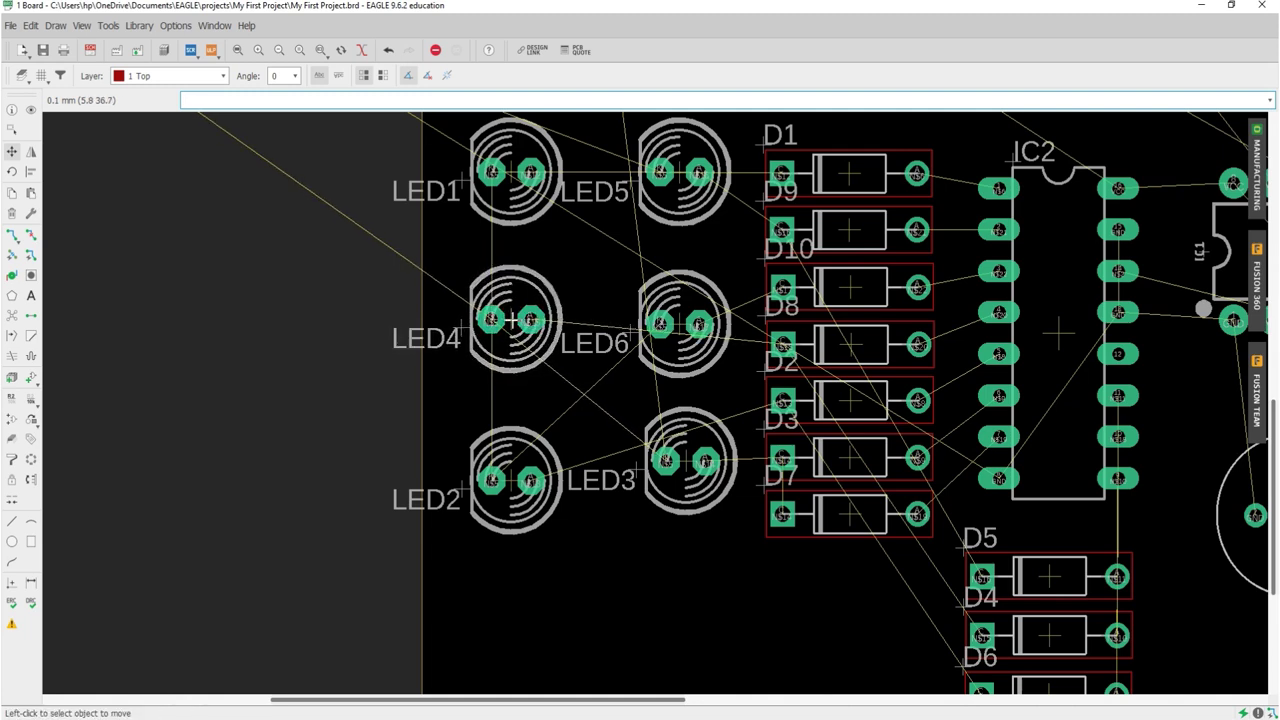
left_click(689, 456)
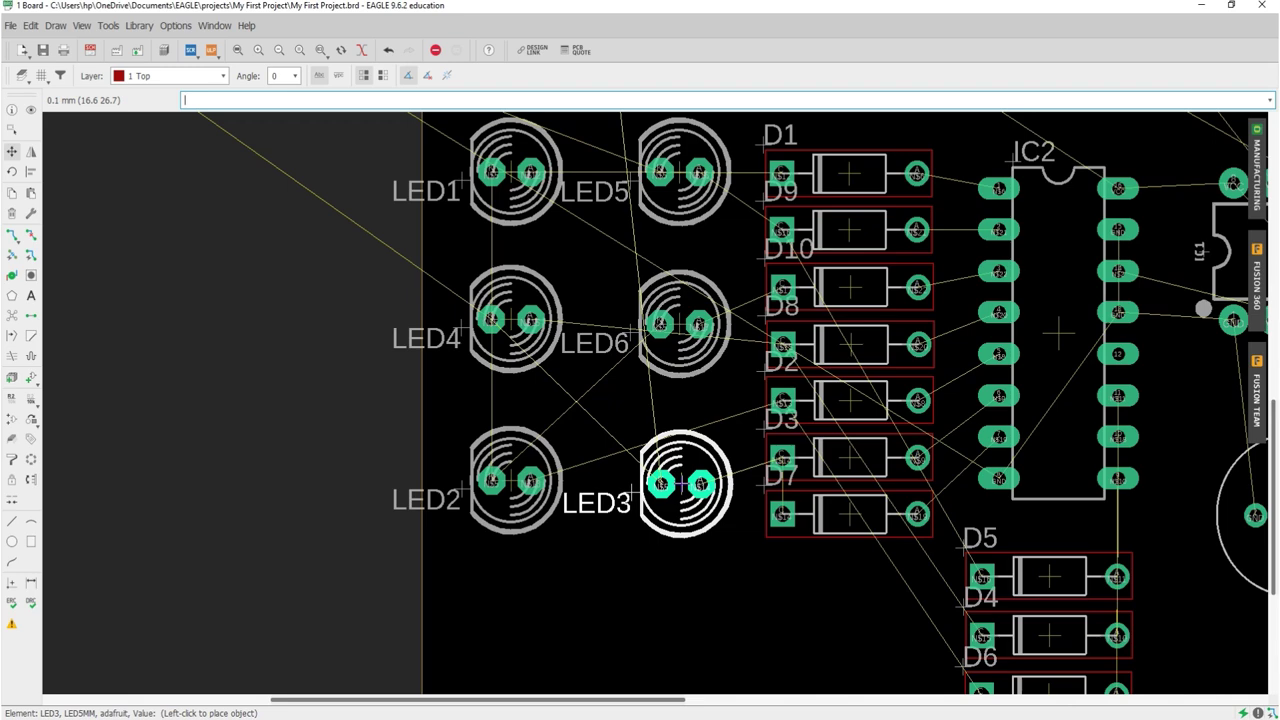
left_click(681, 484)
scroll(639, 395, "down", 3)
scroll(632, 410, "down", 2)
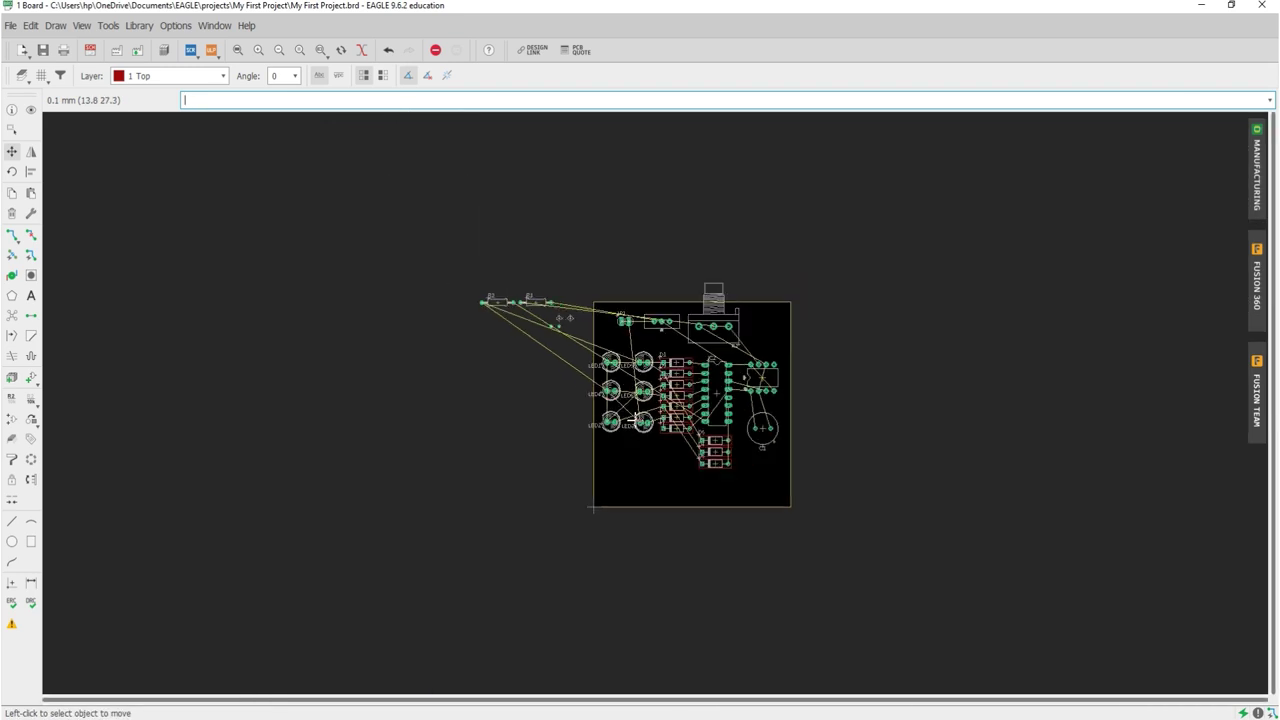
scroll(788, 377, "up", 4)
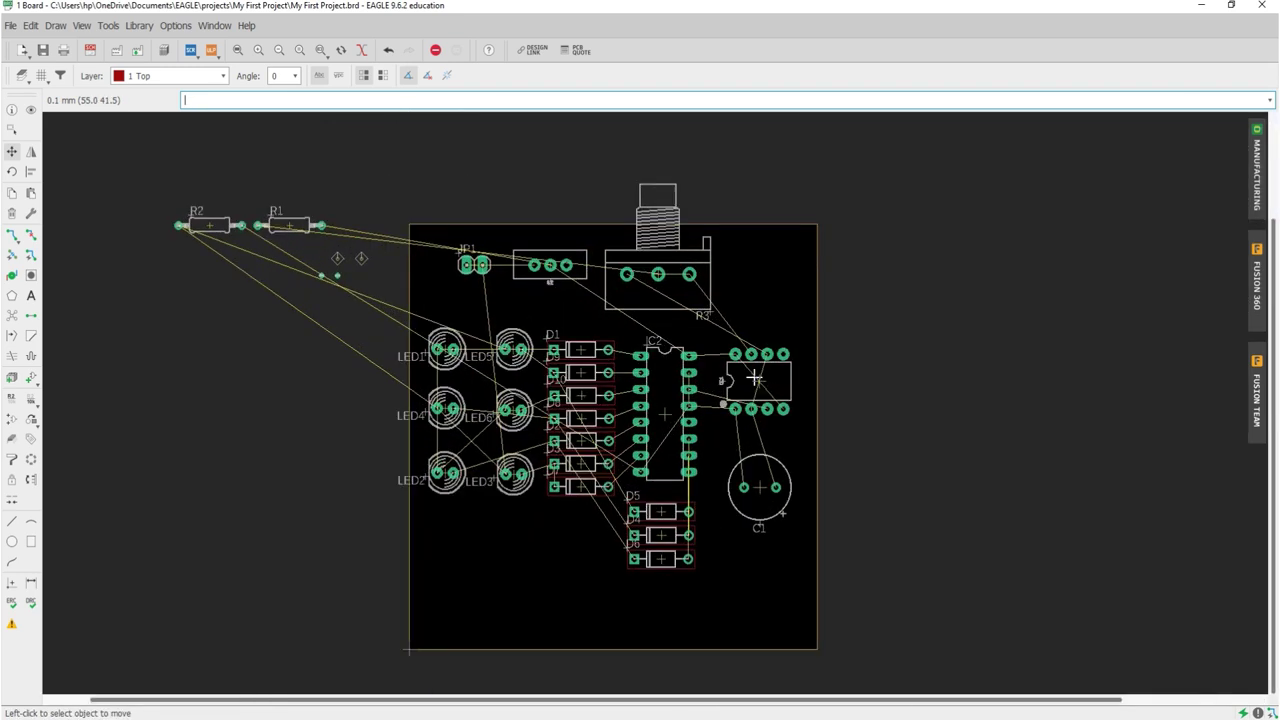
- Delete the two loose vias lying off the board near R1
left_click(12, 213)
scroll(381, 267, "up", 6)
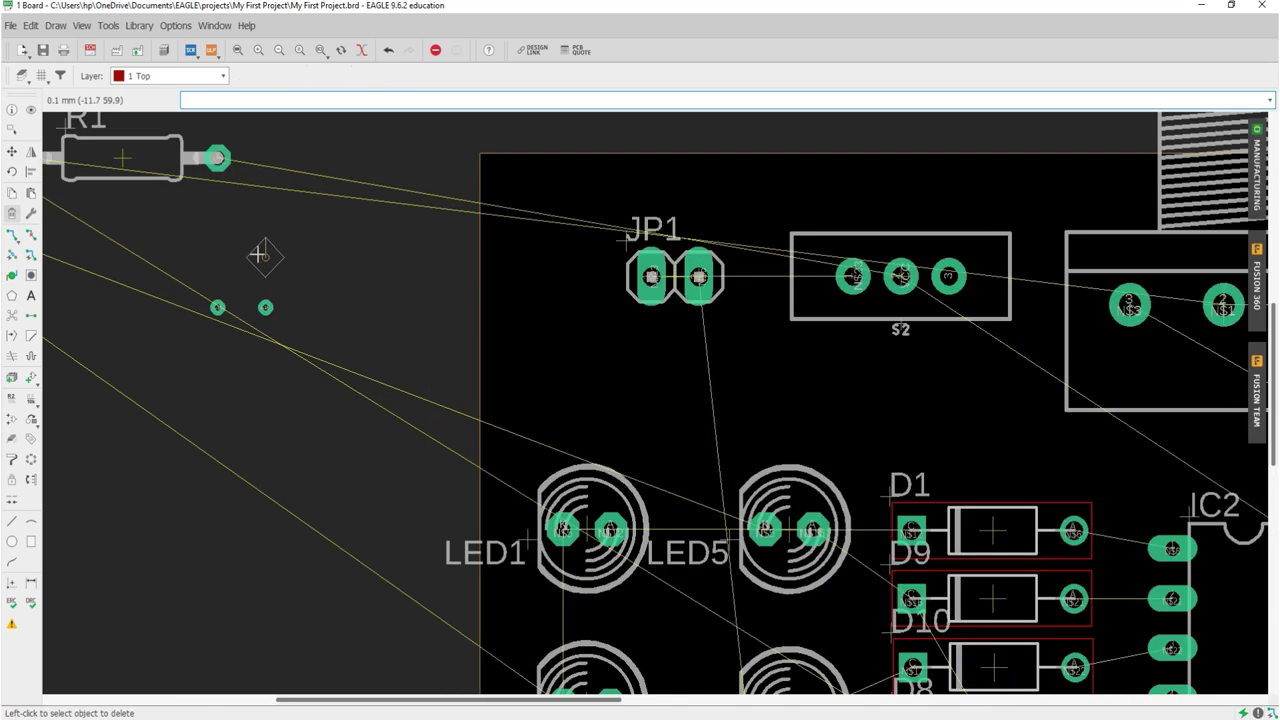
left_click(266, 306)
left_click(217, 308)
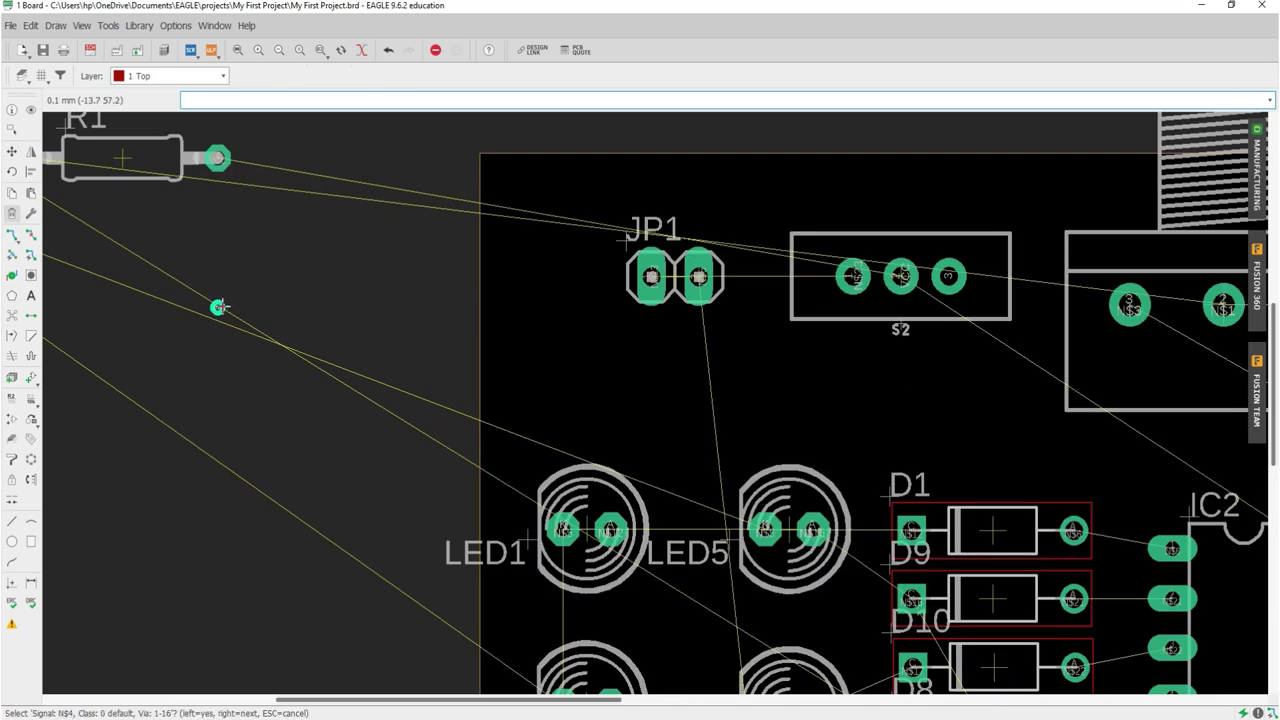
left_click(219, 307)
scroll(260, 273, "down", 6)
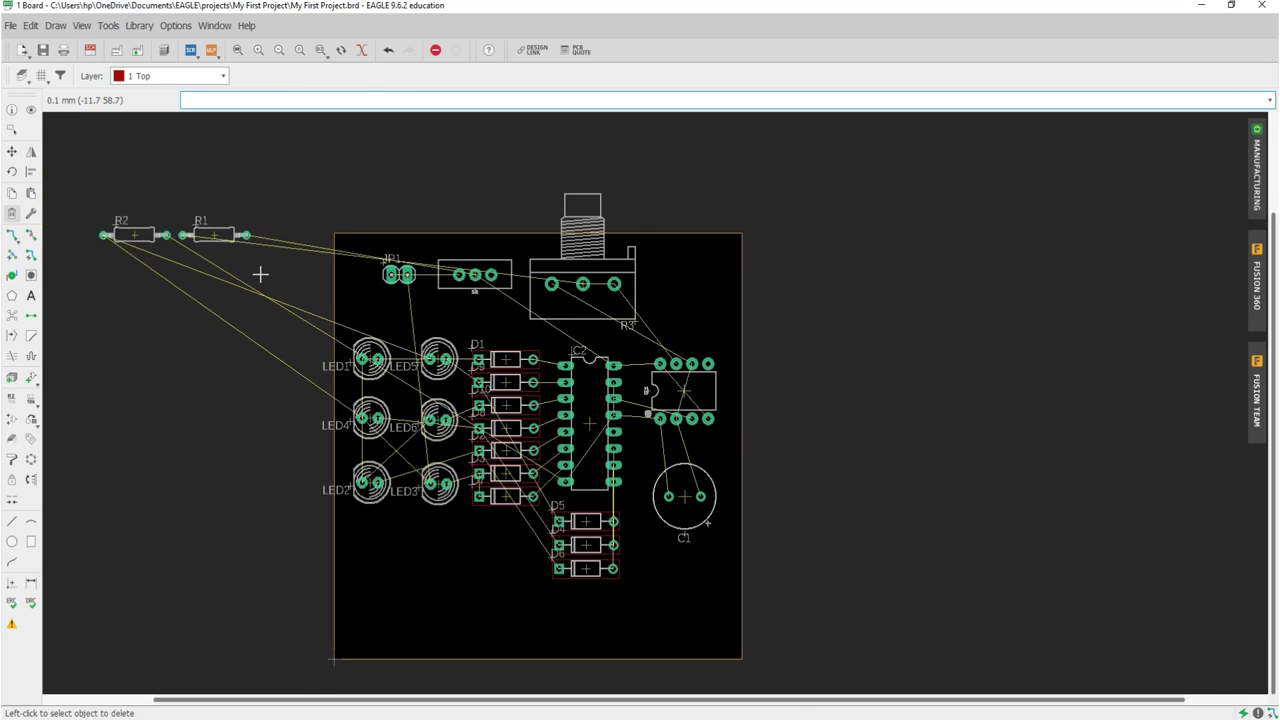
- Move resistor R1 onto the board below S2 and pick up R2
left_click(12, 151)
left_click(217, 238)
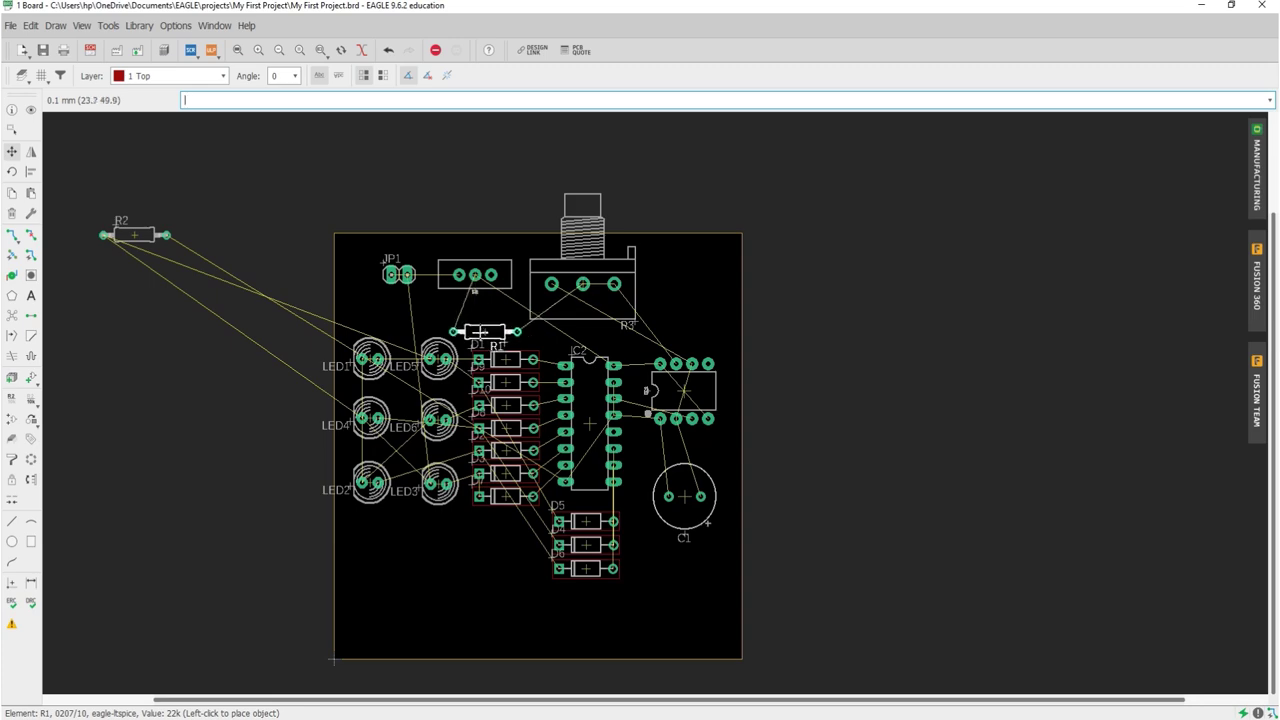
scroll(469, 303, "up", 1)
scroll(469, 303, "up", 3)
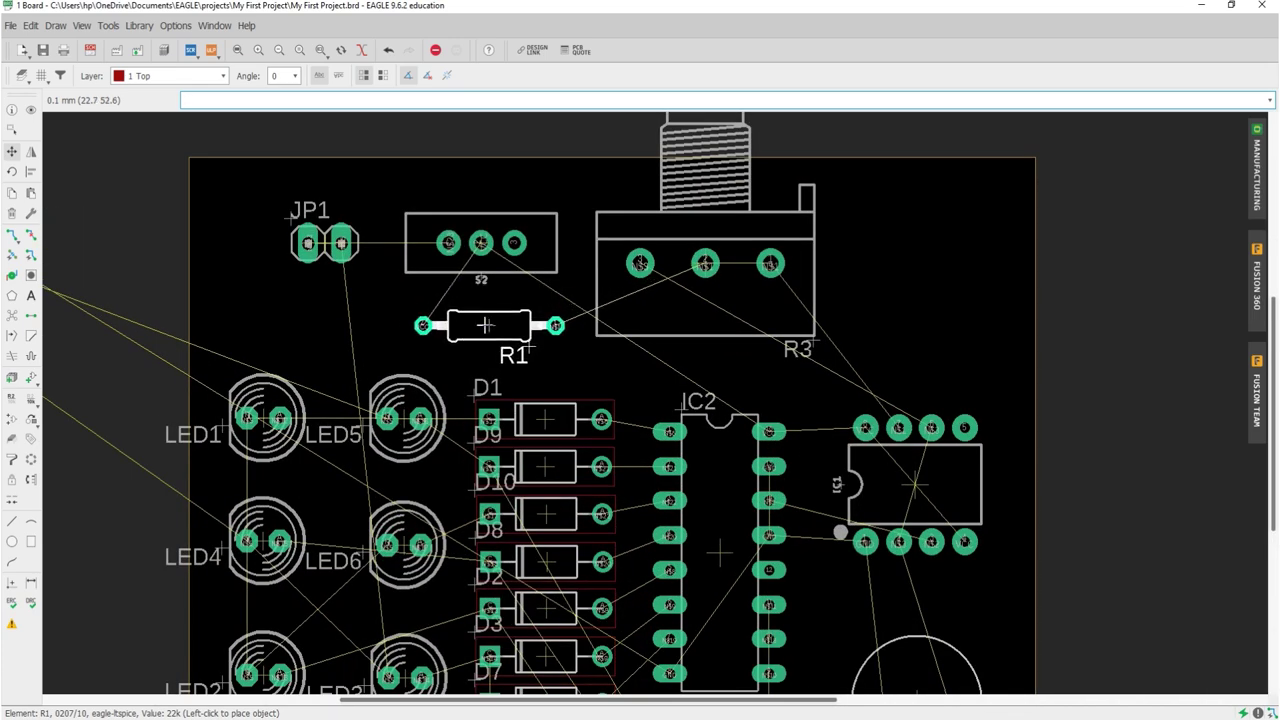
left_click(488, 326)
scroll(488, 326, "down", 1)
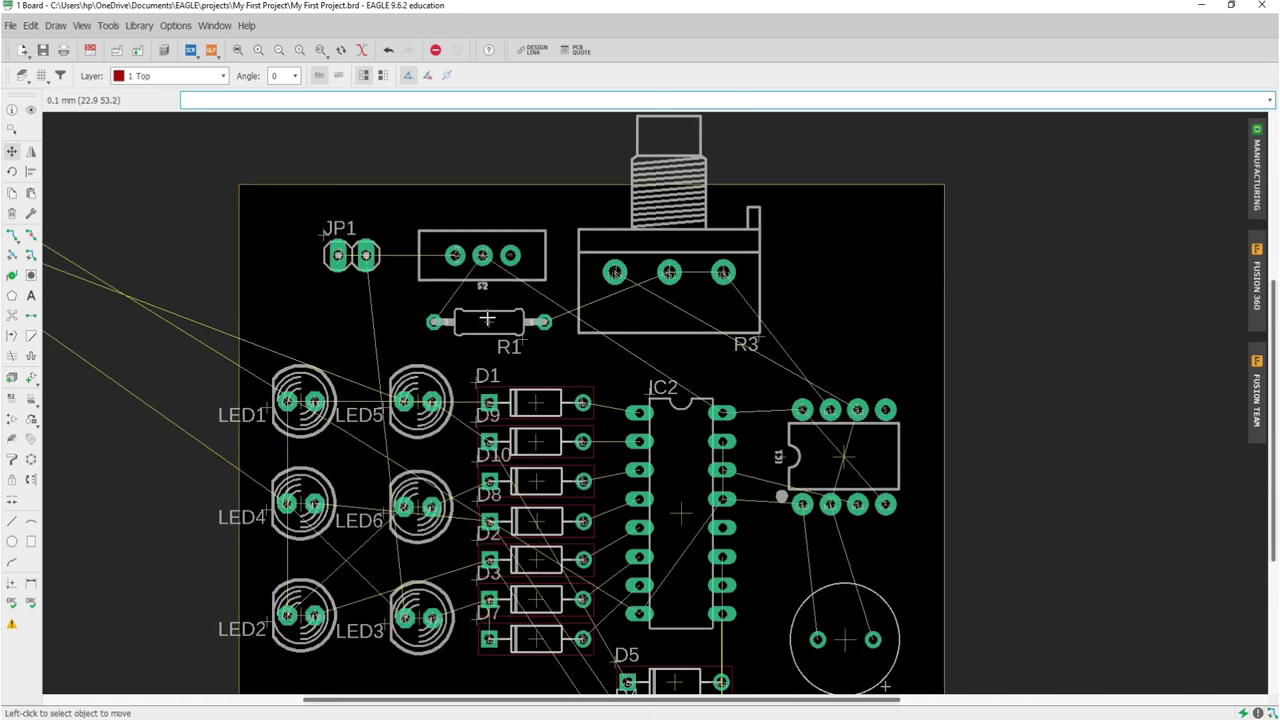
scroll(488, 326, "down", 4)
left_click(255, 265)
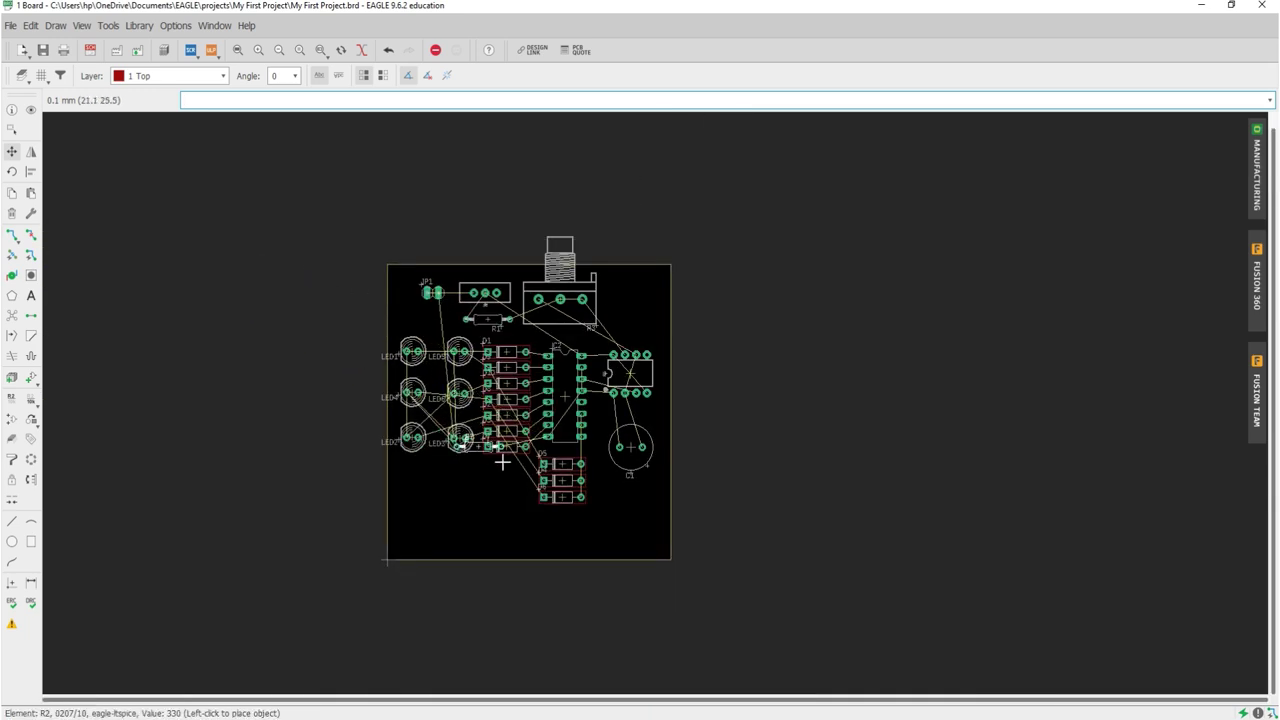
scroll(502, 465, "up", 3)
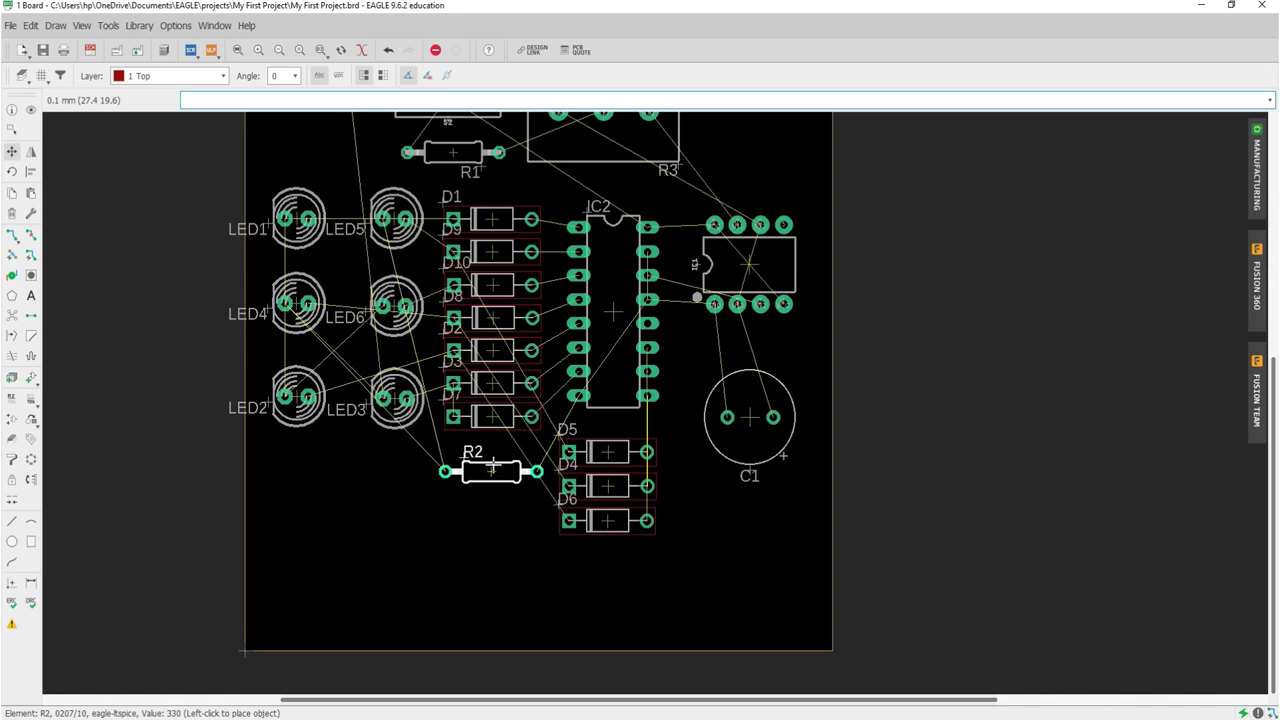
- Place R2 below the diode column and recalculate the airwires with Ratsnest
left_click(493, 464)
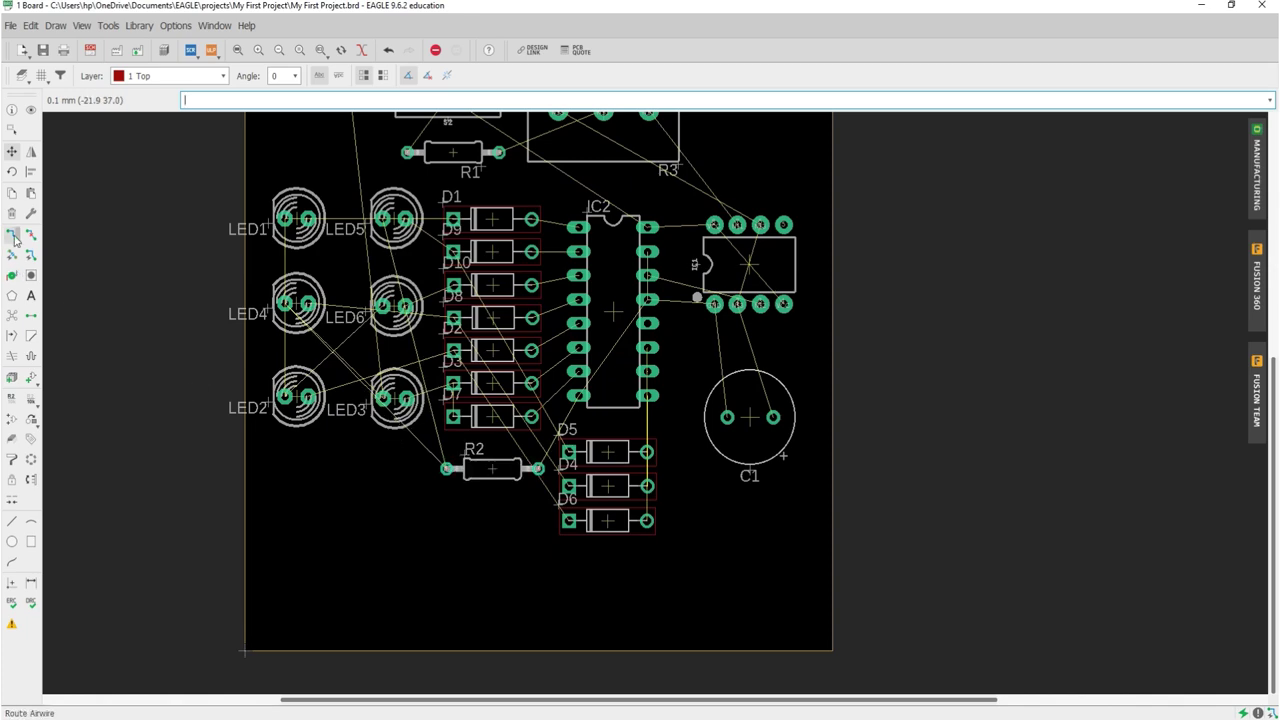
left_click(13, 316)
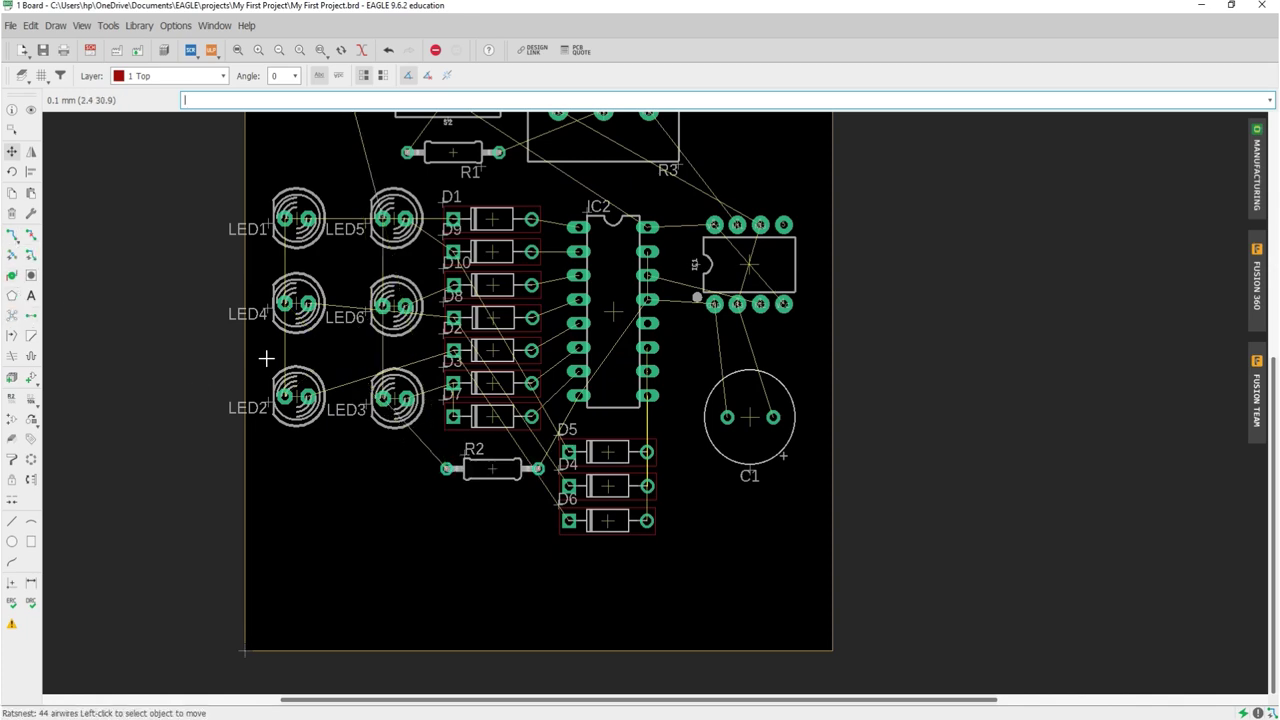
scroll(385, 318, "up", 5)
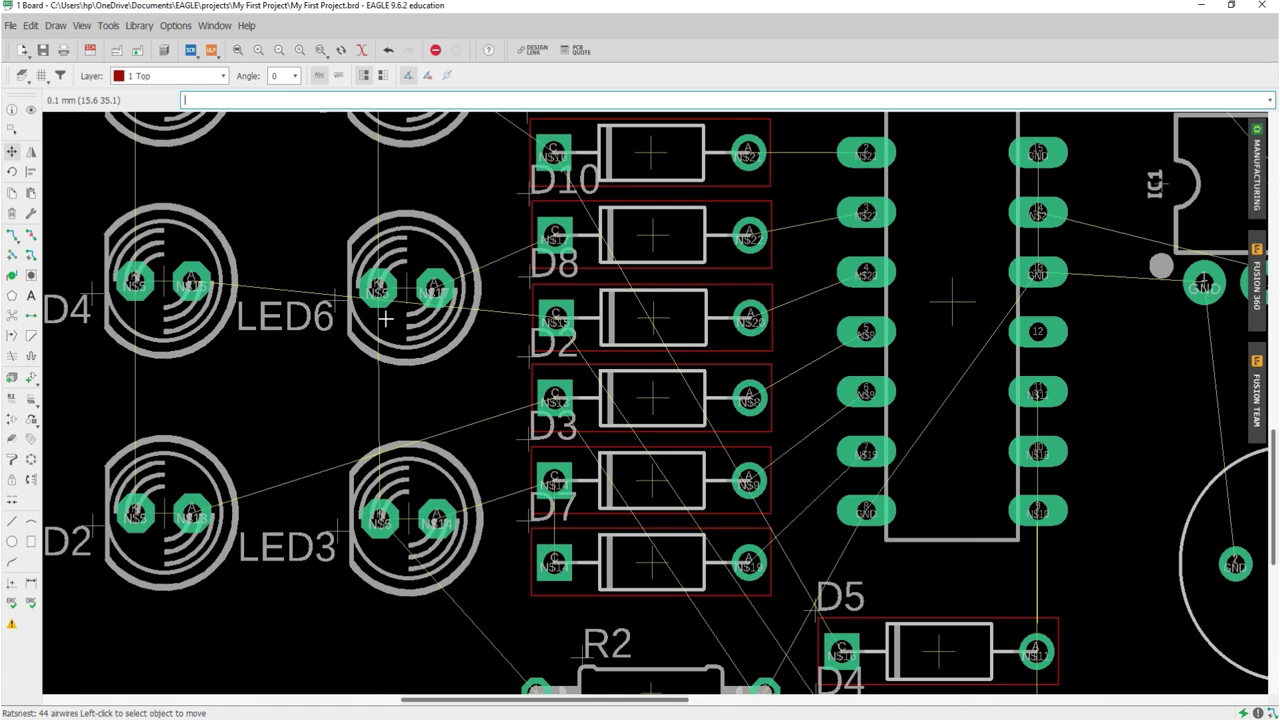
scroll(385, 318, "down", 1)
scroll(385, 318, "down", 3)
scroll(374, 310, "down", 4)
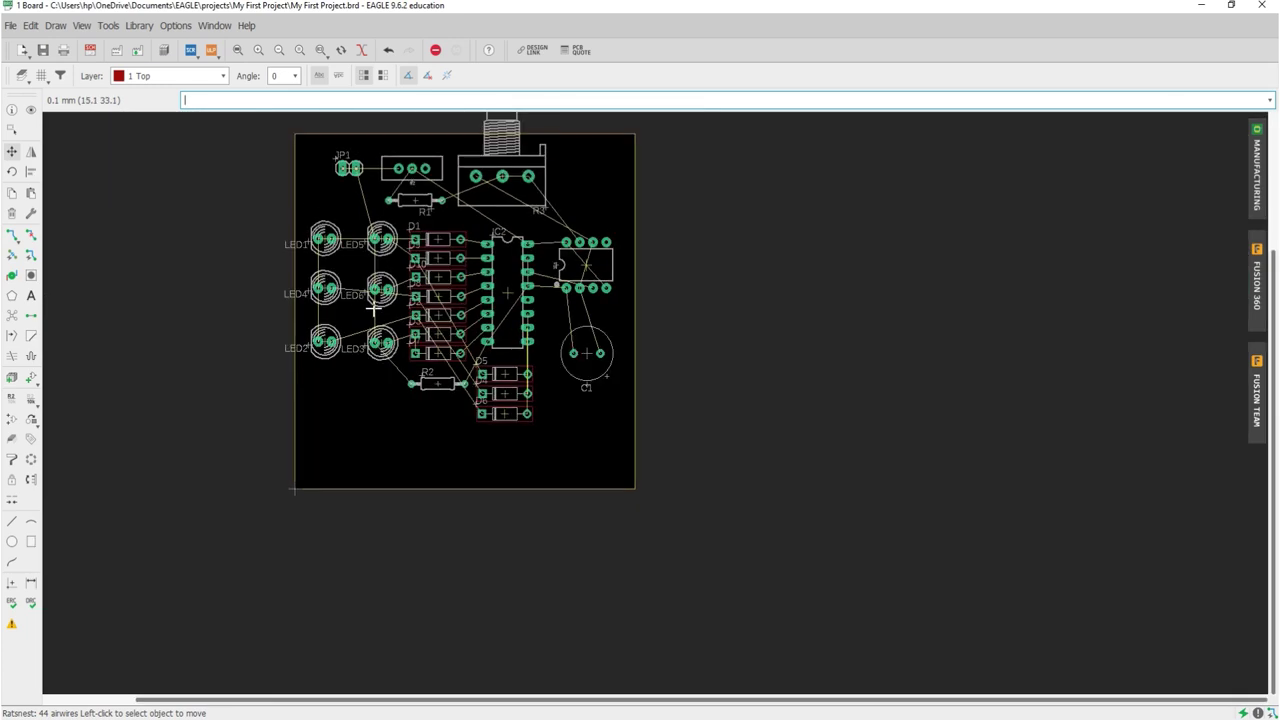
scroll(436, 153, "up", 4)
scroll(436, 153, "up", 1)
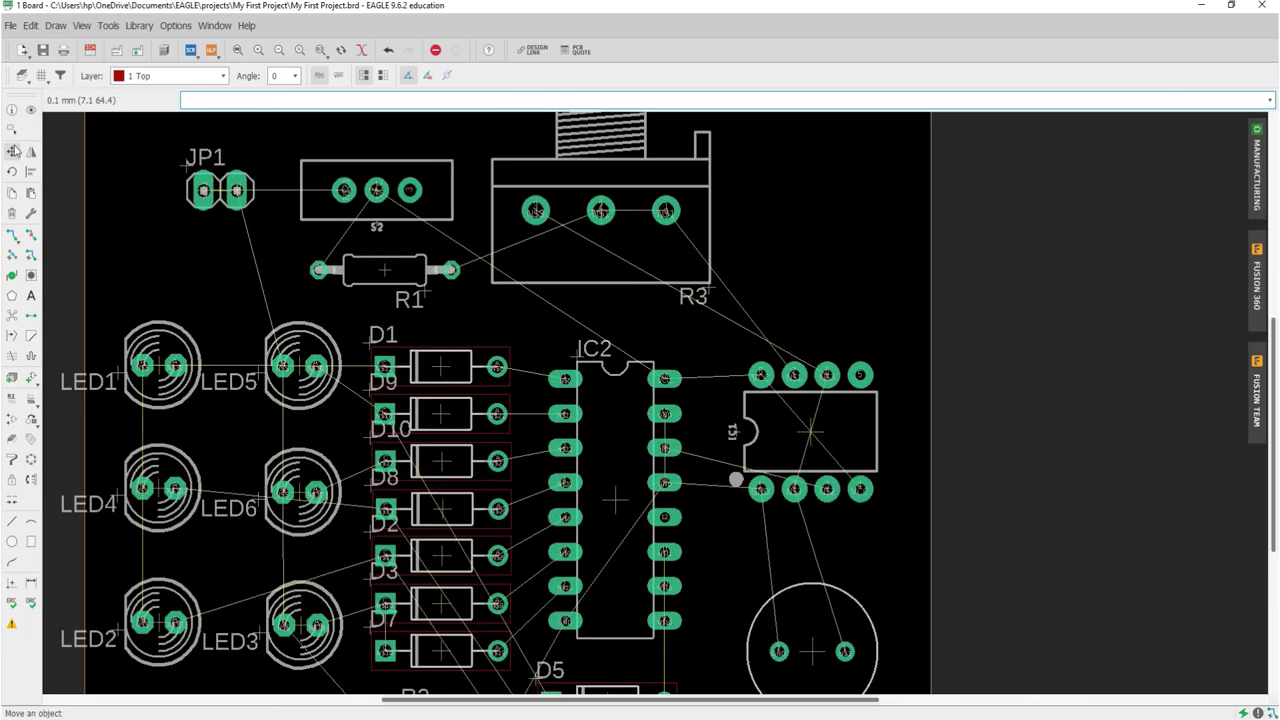
scroll(232, 180, "up", 3)
- Rotate connector JP1 180° and set it beside S2 with its label below the pads
left_click(206, 200)
right_click(209, 234)
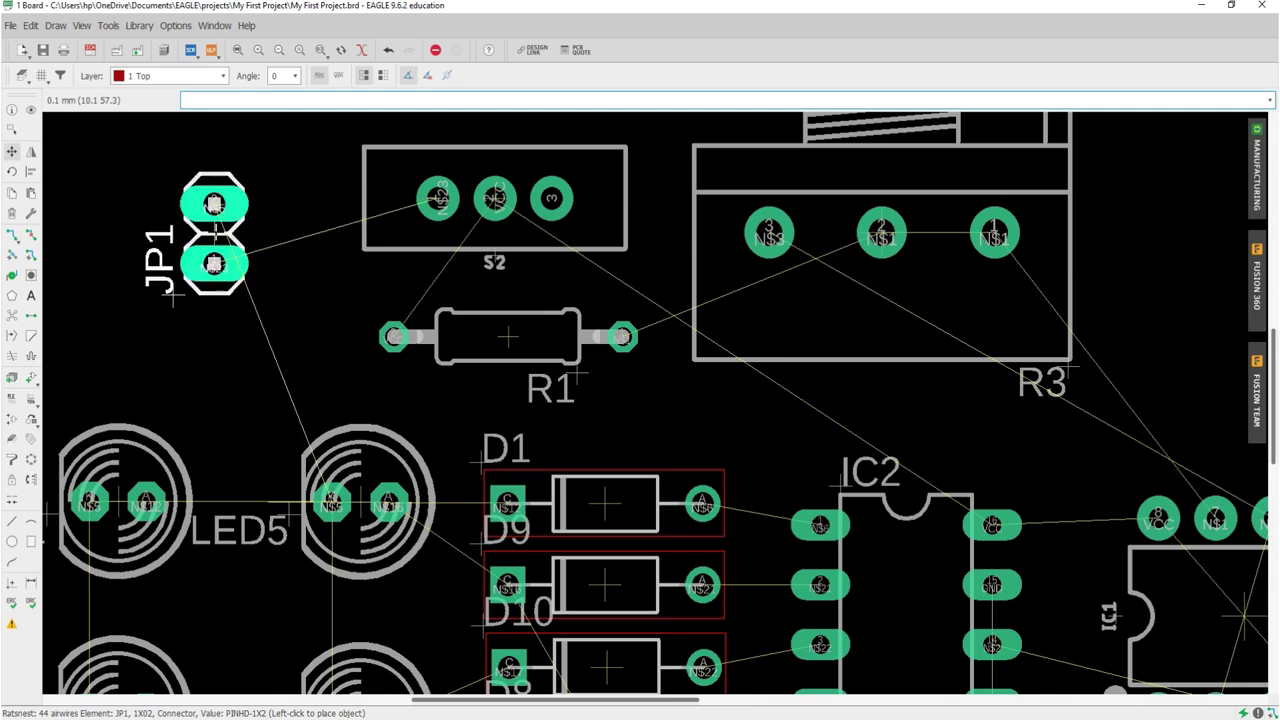
right_click(215, 233)
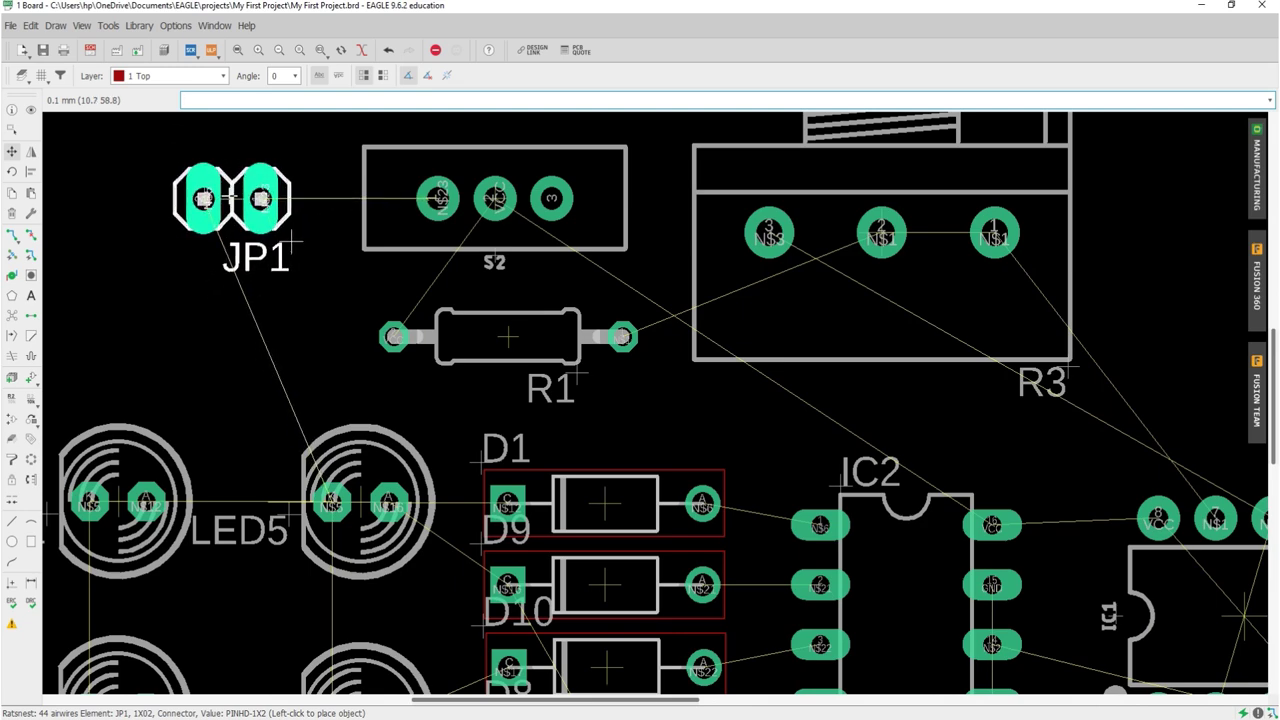
left_click(232, 198)
scroll(185, 293, "down", 3)
scroll(350, 316, "down", 2)
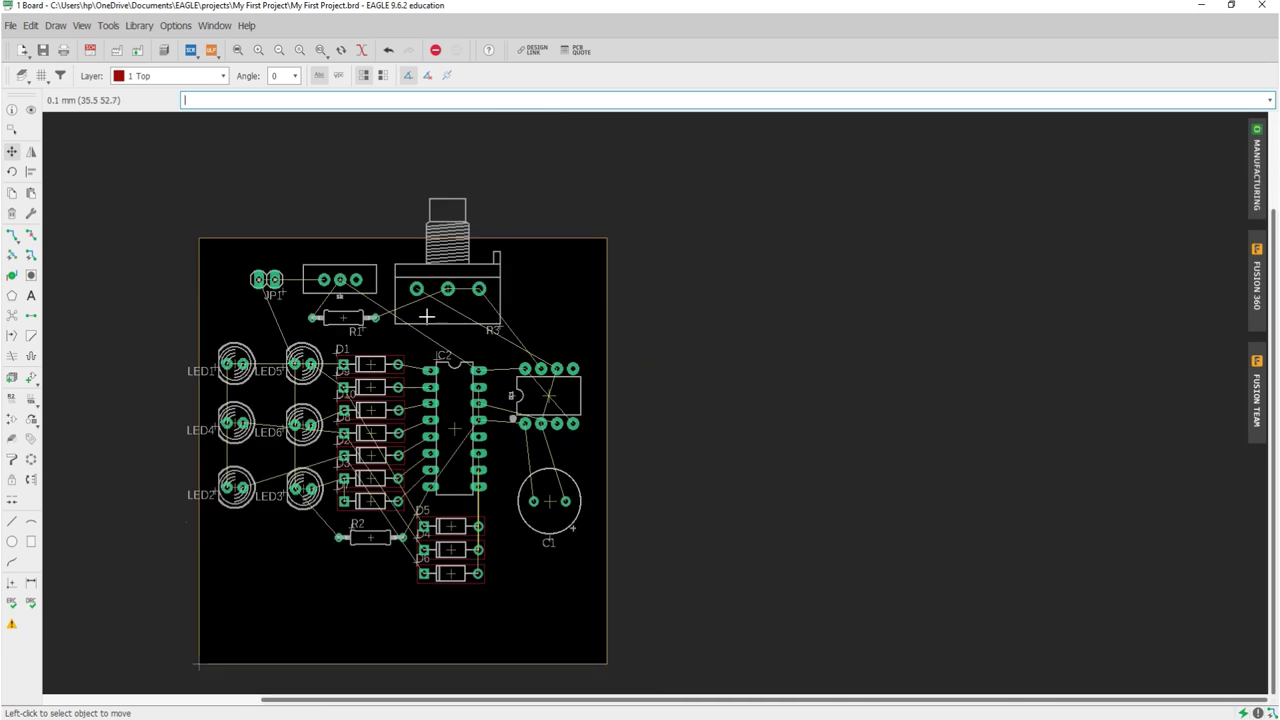
- Group all the board's parts and move the group lower and more centred on the board
left_click(7, 136)
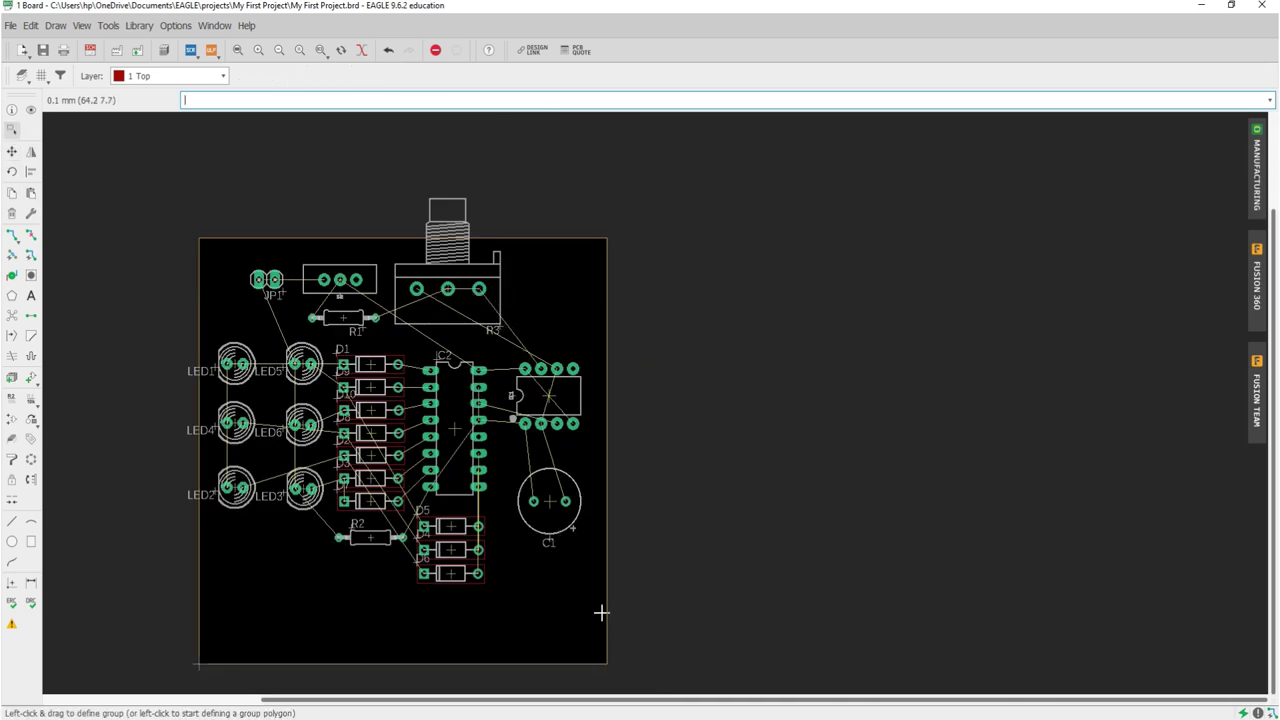
left_click_drag(592, 615, 212, 259)
key("F7")
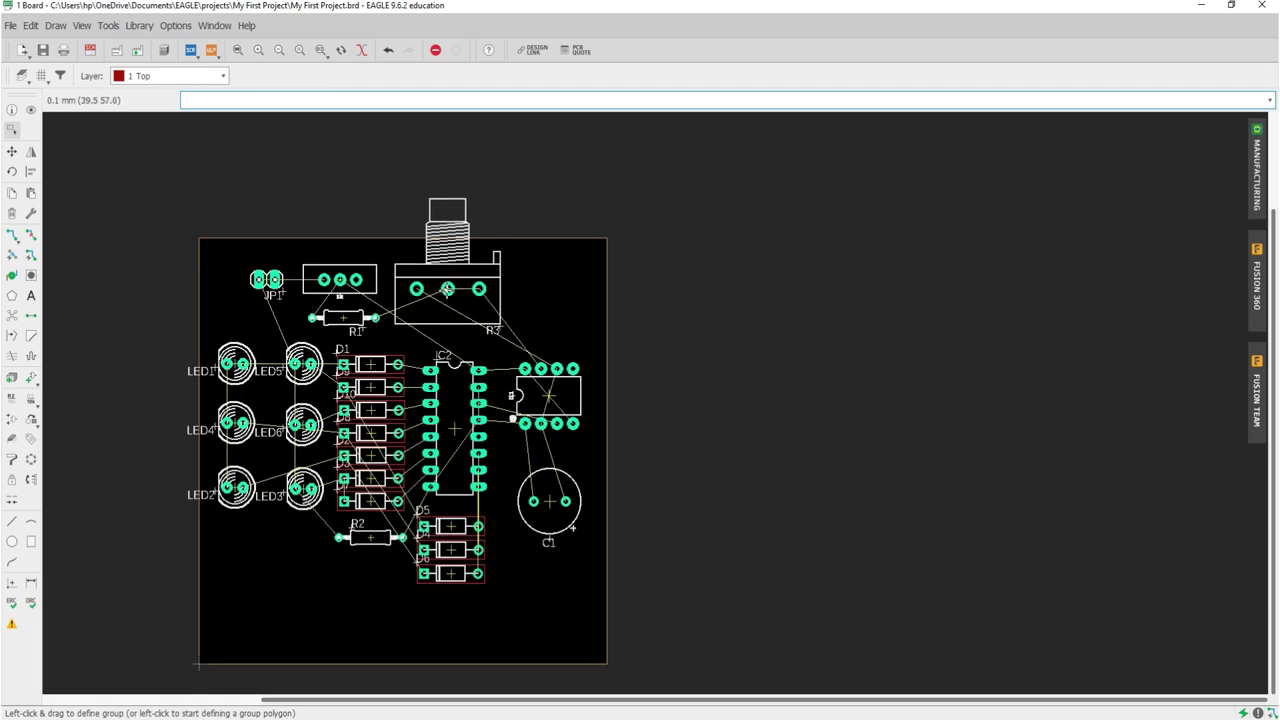
right_click(446, 292, "ctrl")
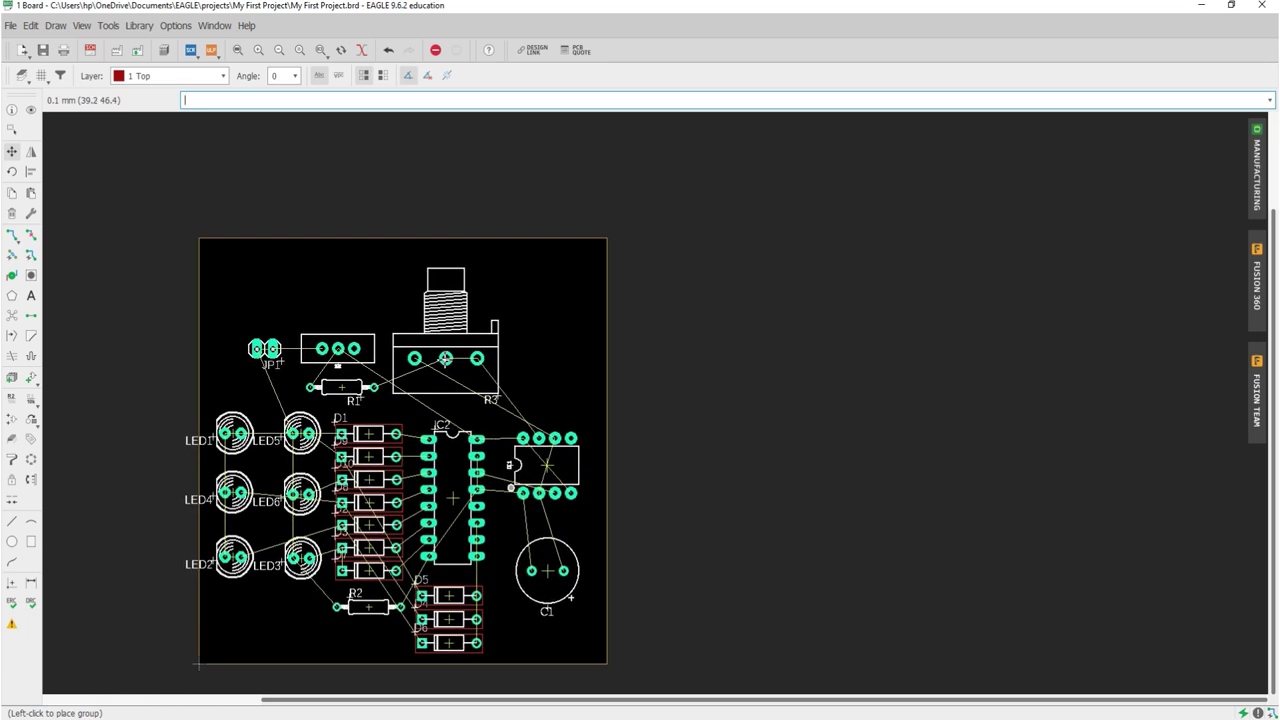
left_click(445, 358)
left_click(648, 389)
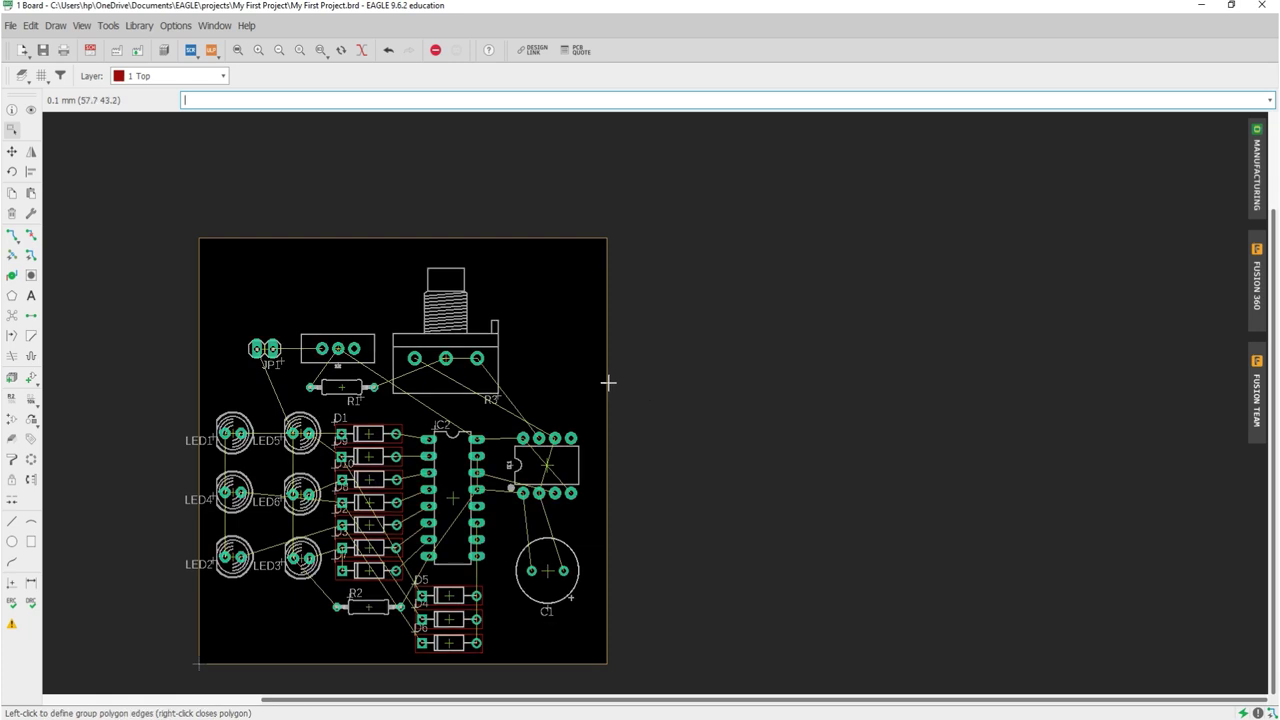
- Set the grid to 1 mm and display it
left_click(42, 75)
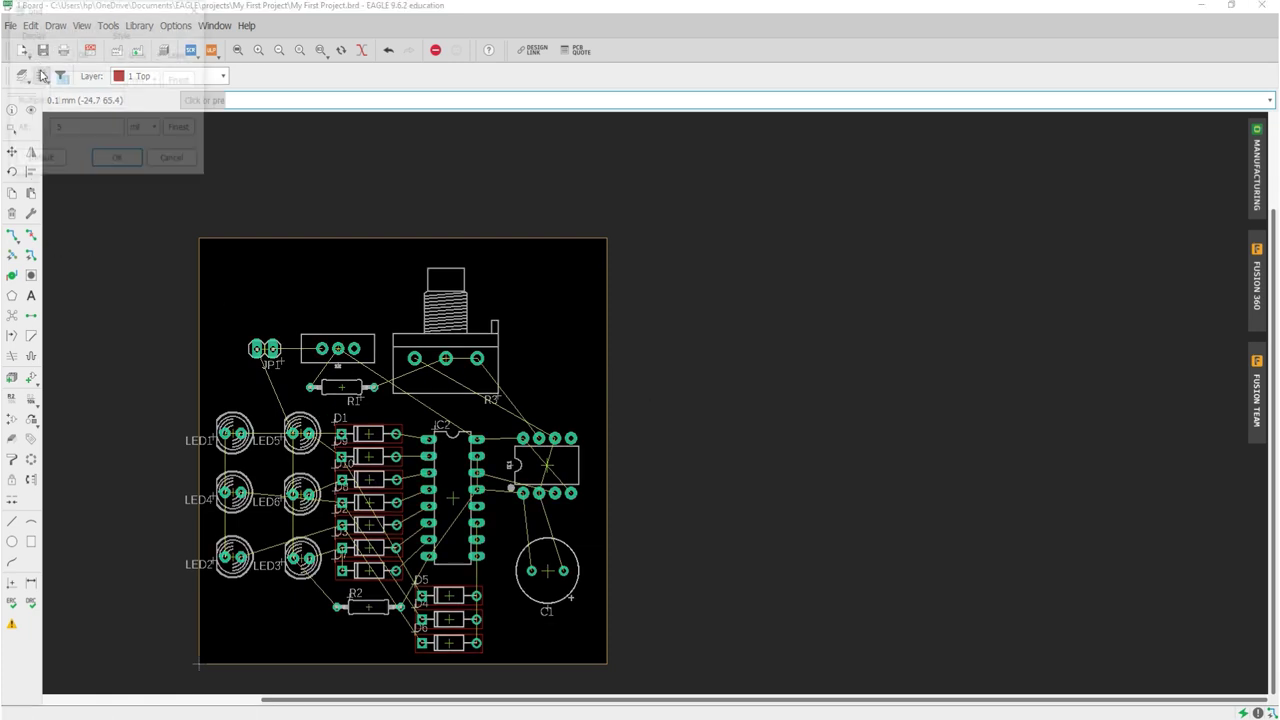
type("1")
key("Return")
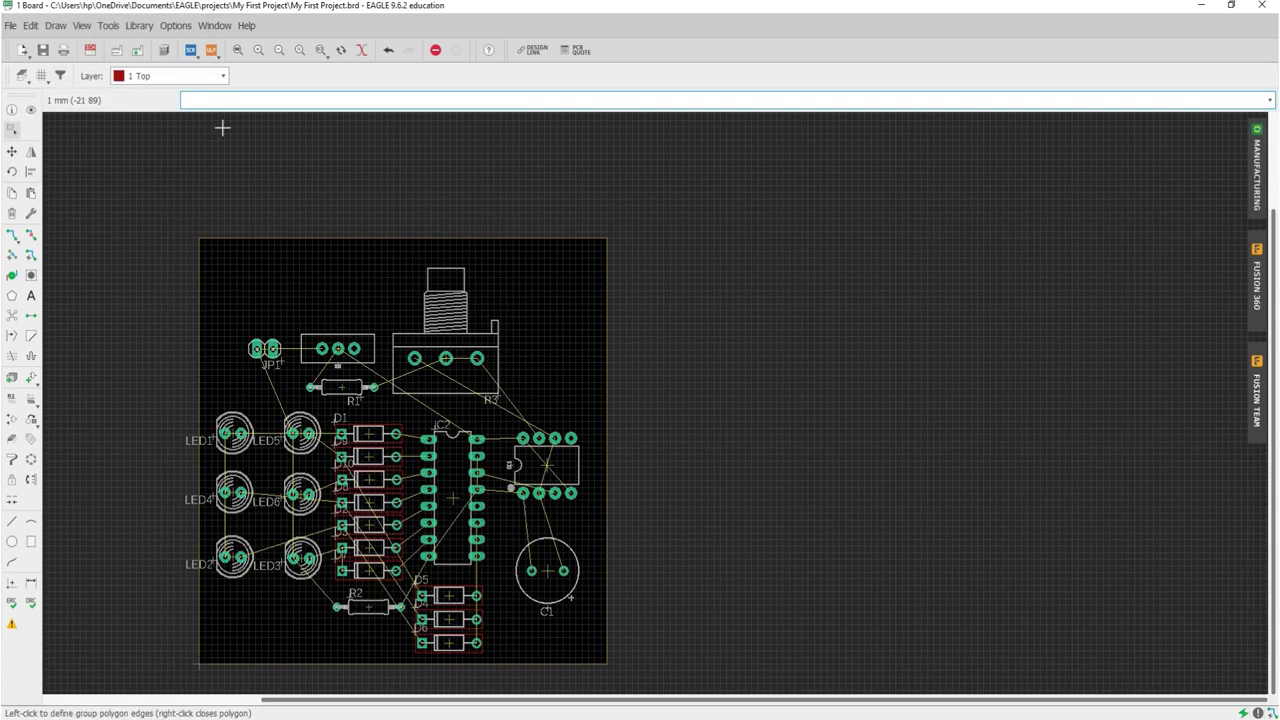
left_click(12, 151)
- Drag the board outline's top edge slightly lower
scroll(363, 300, "up", 5)
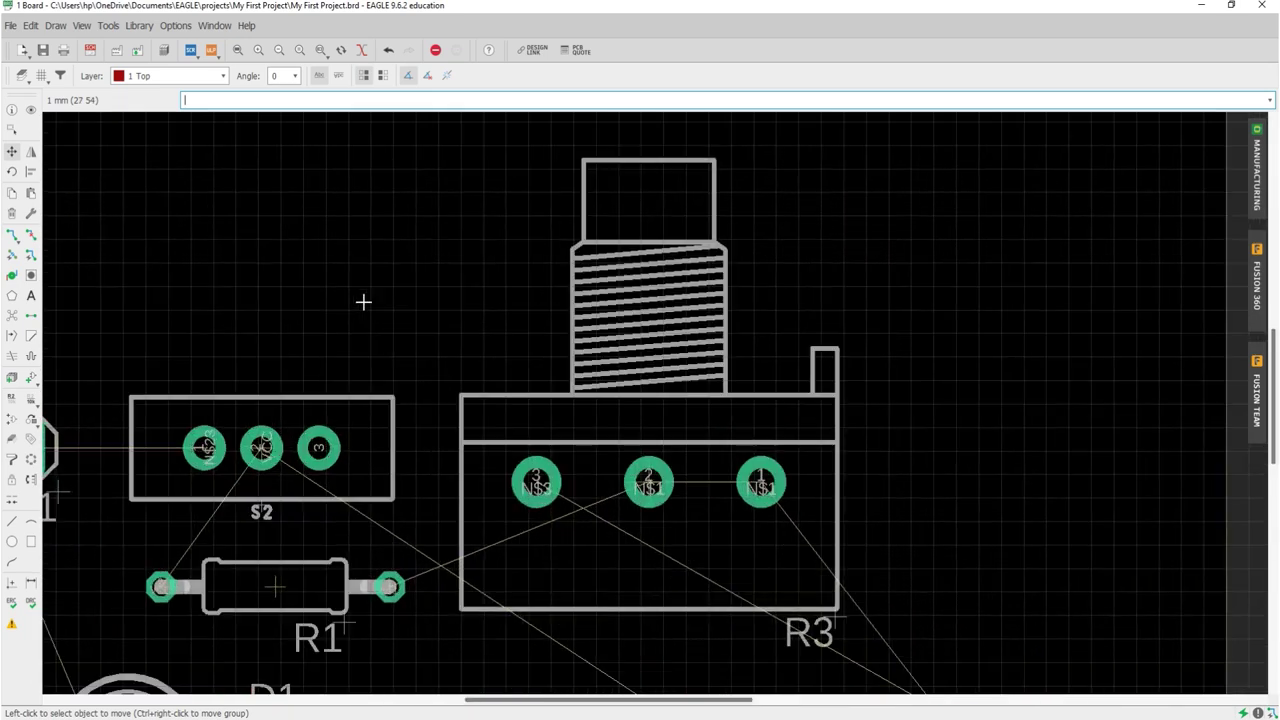
scroll(416, 215, "down", 3)
left_click(424, 183)
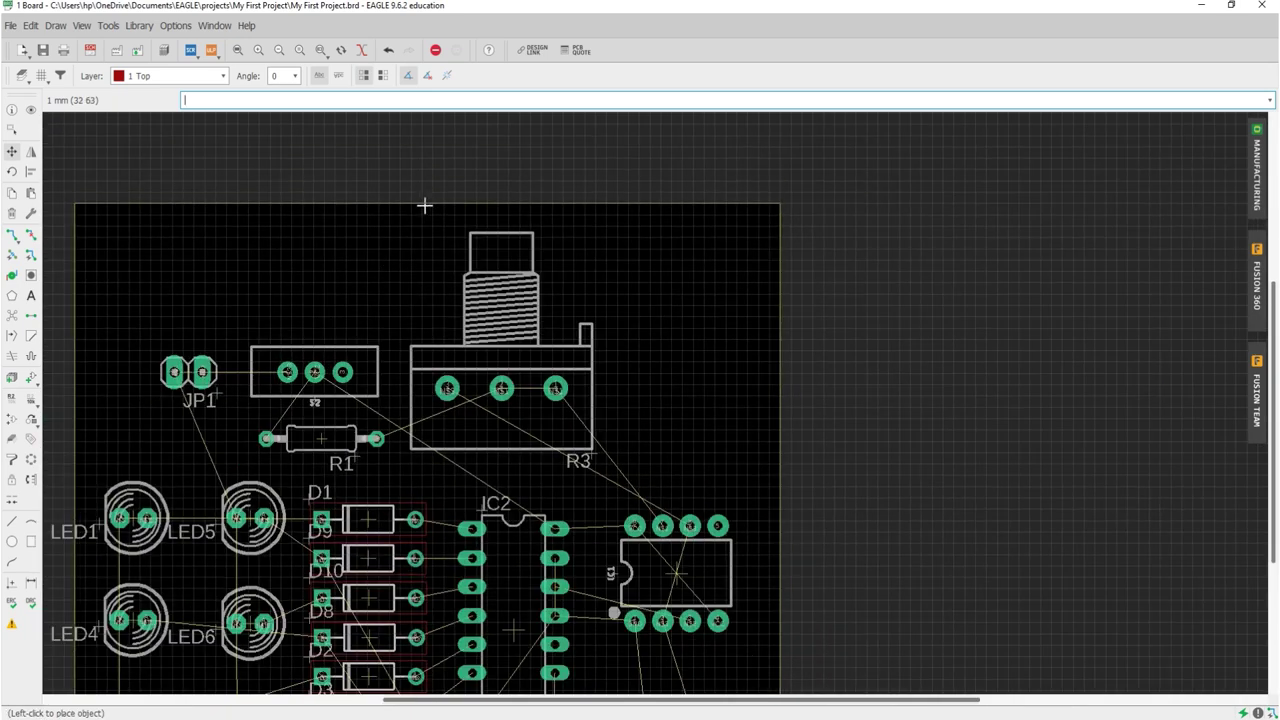
left_click(426, 207)
- Lower the board's top edge further so it sits just above the parts
scroll(432, 203, "down", 1)
scroll(420, 212, "up", 1)
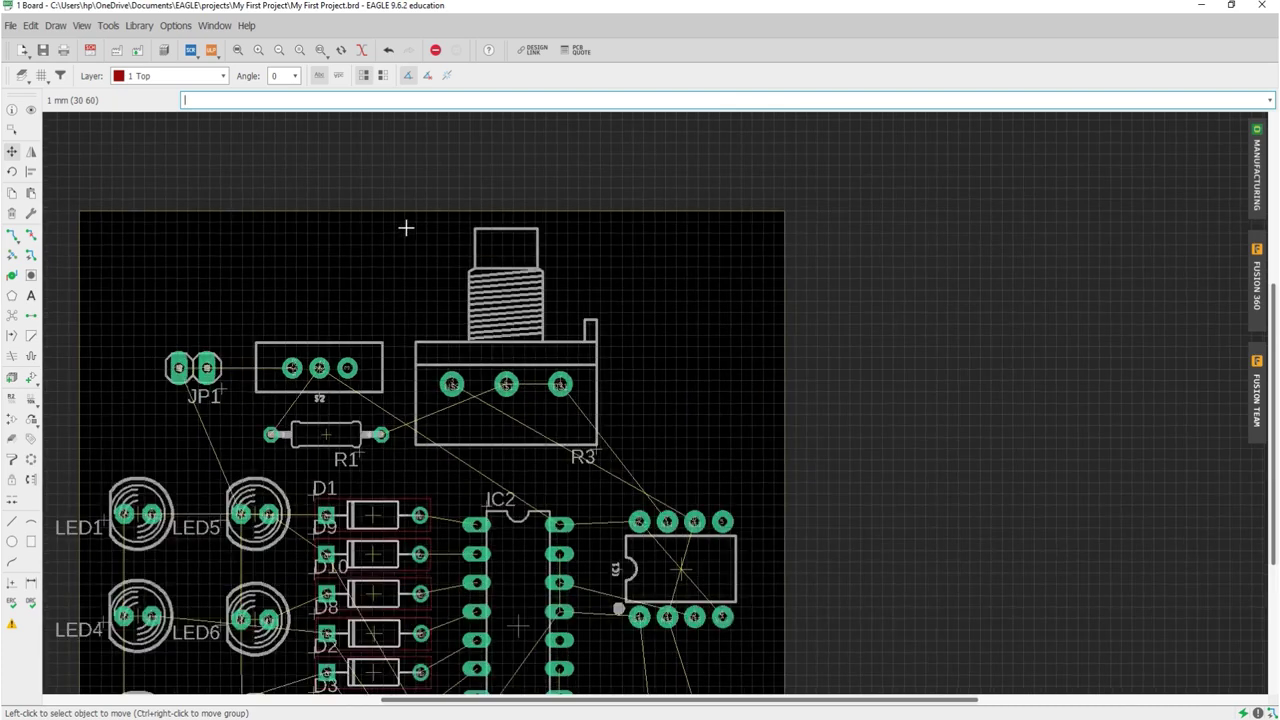
scroll(406, 220, "up", 1)
scroll(412, 210, "down", 1)
left_click(415, 208)
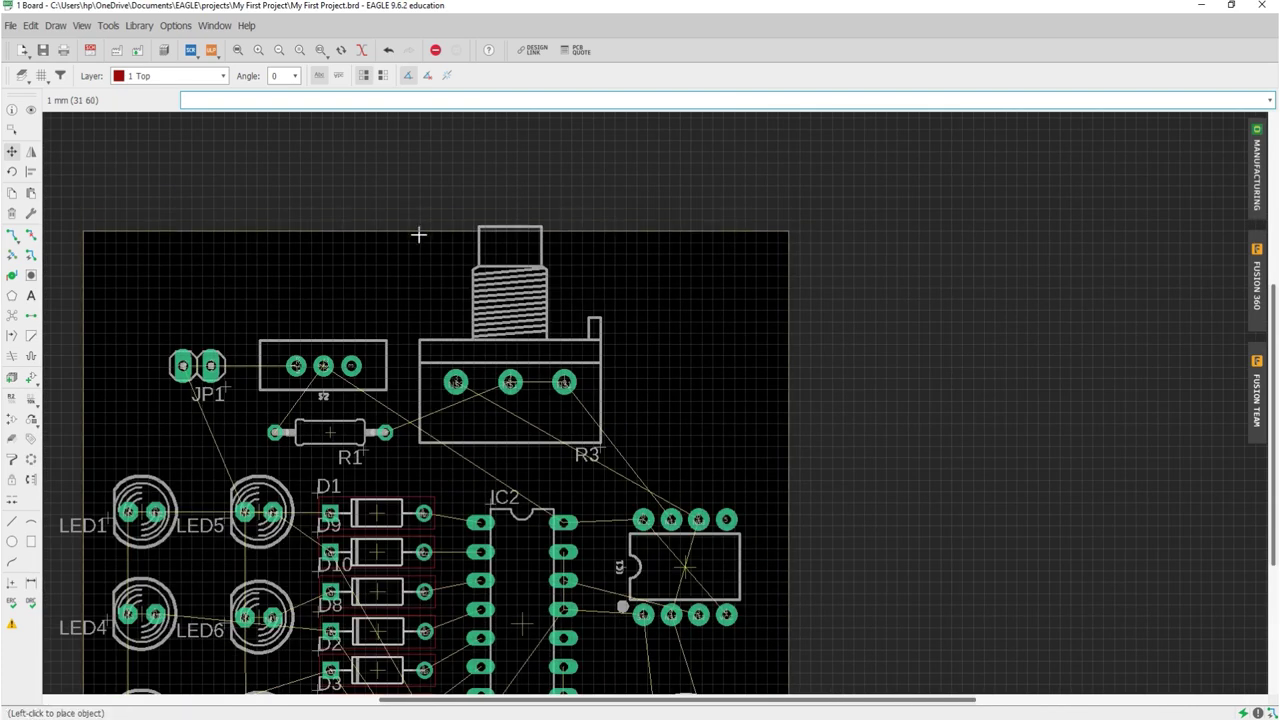
left_click(419, 314)
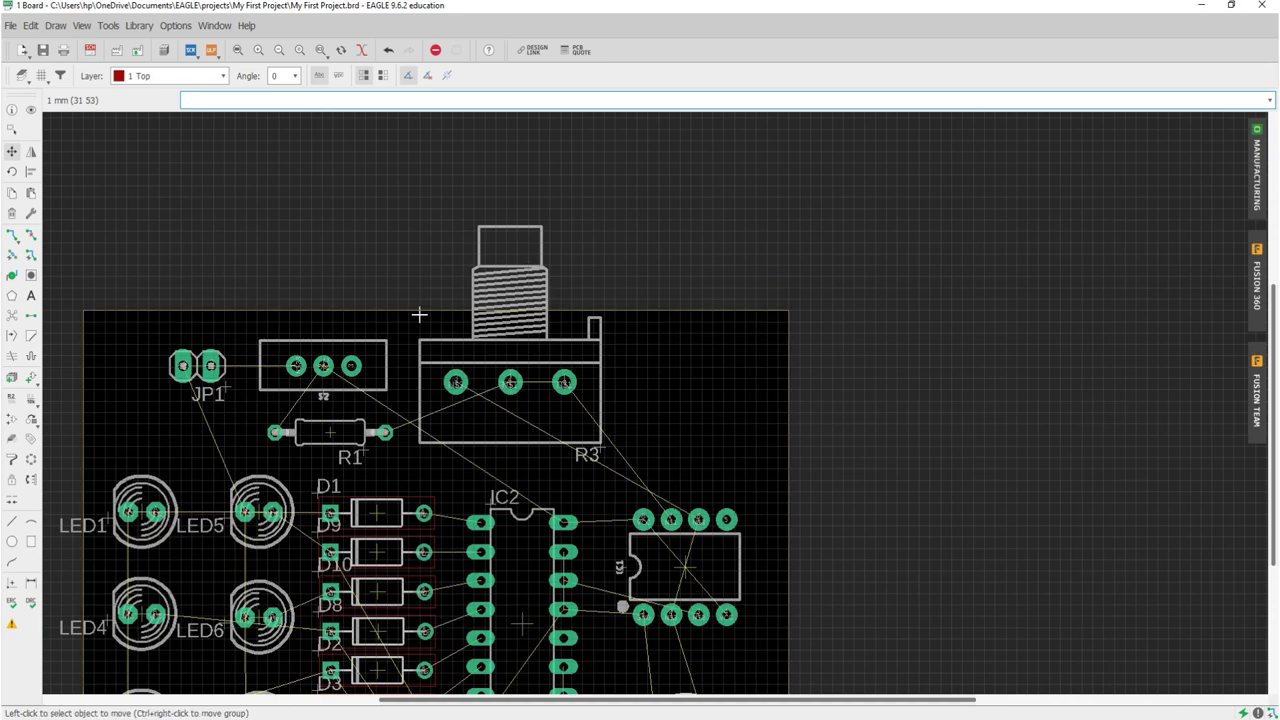
scroll(446, 257, "down", 1)
scroll(446, 257, "down", 1)
scroll(345, 455, "up", 1)
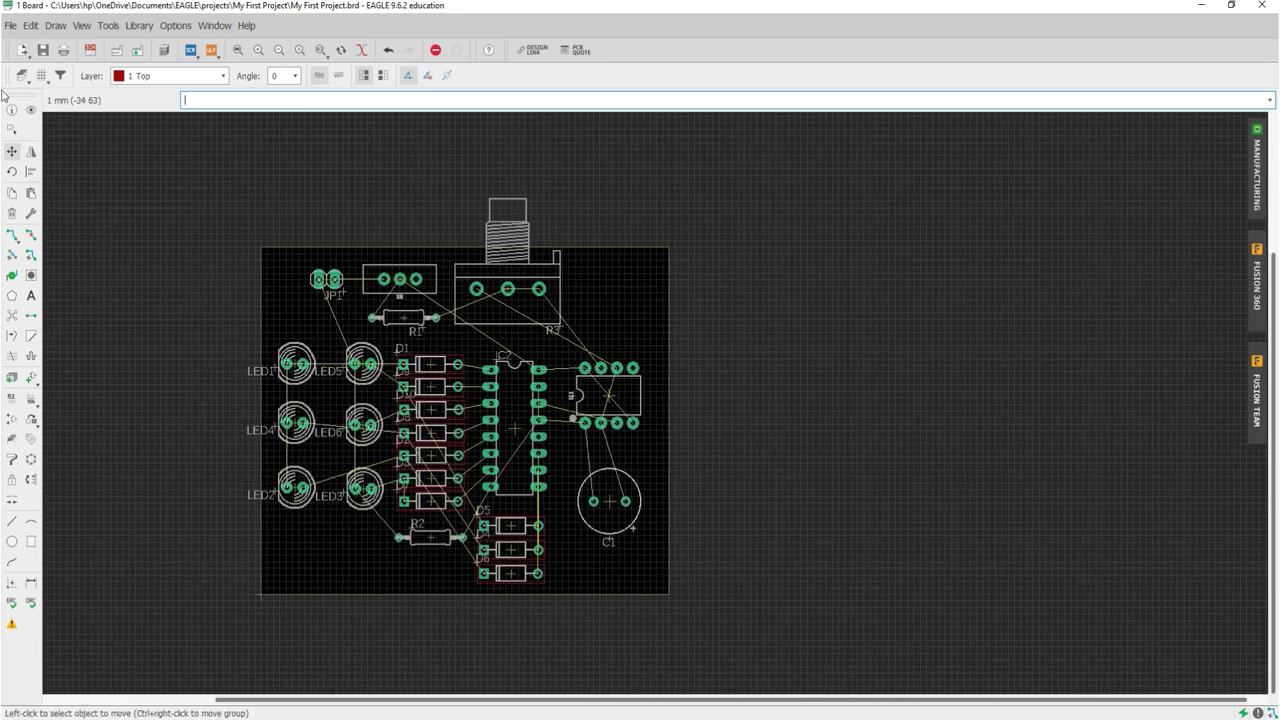
scroll(262, 398, "up", 4)
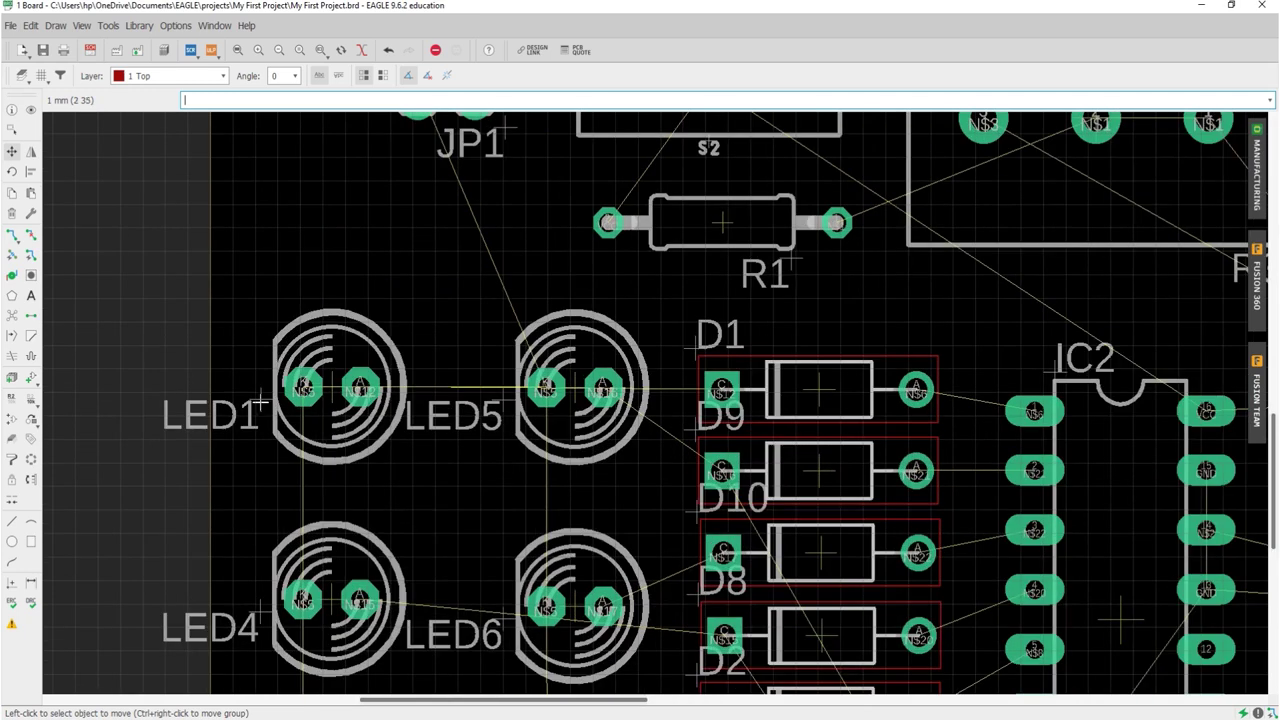
- Move the LED1, LED5 and LED4 name labels just above their LEDs
left_click(260, 402)
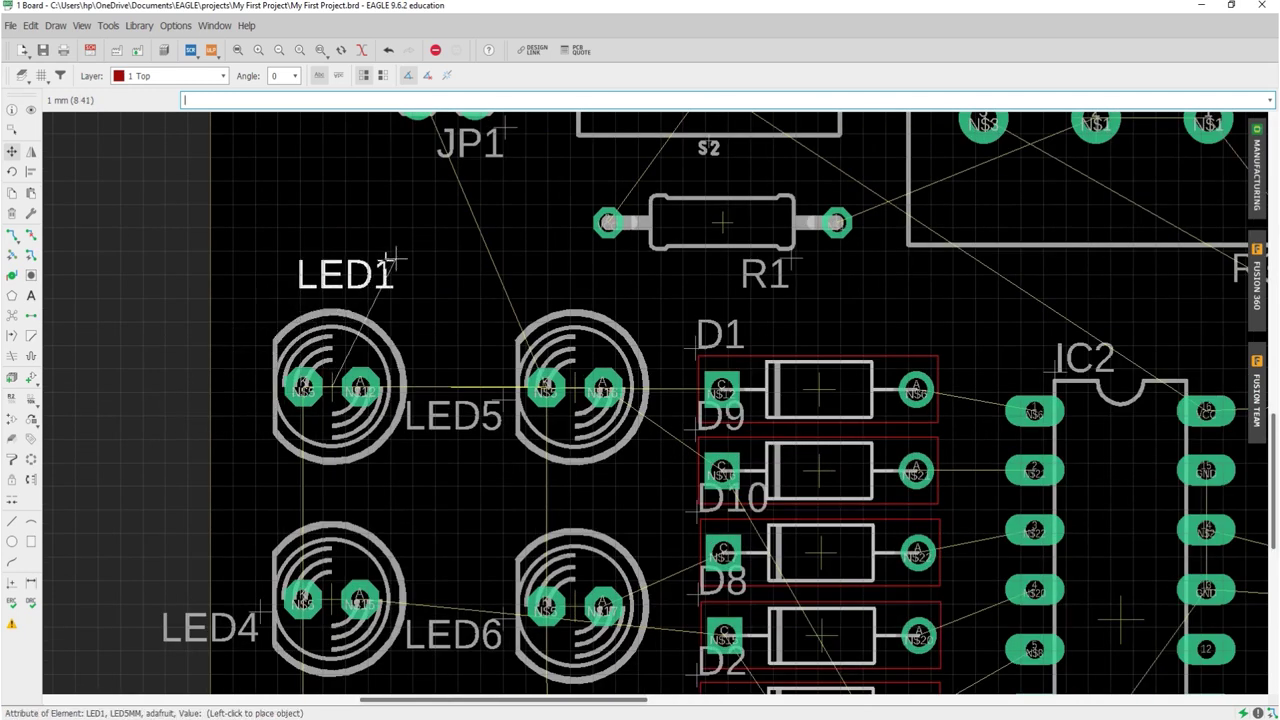
left_click(392, 260)
left_click(503, 406)
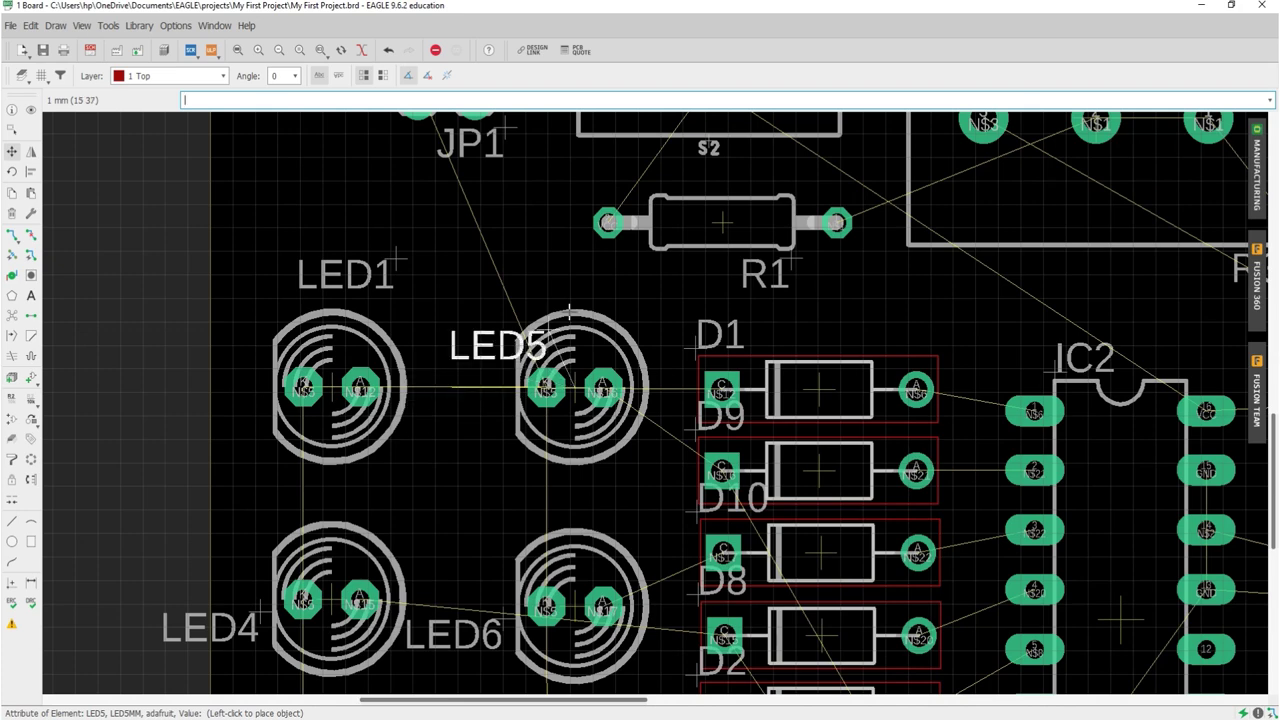
left_click(636, 274)
scroll(490, 235, "down", 4)
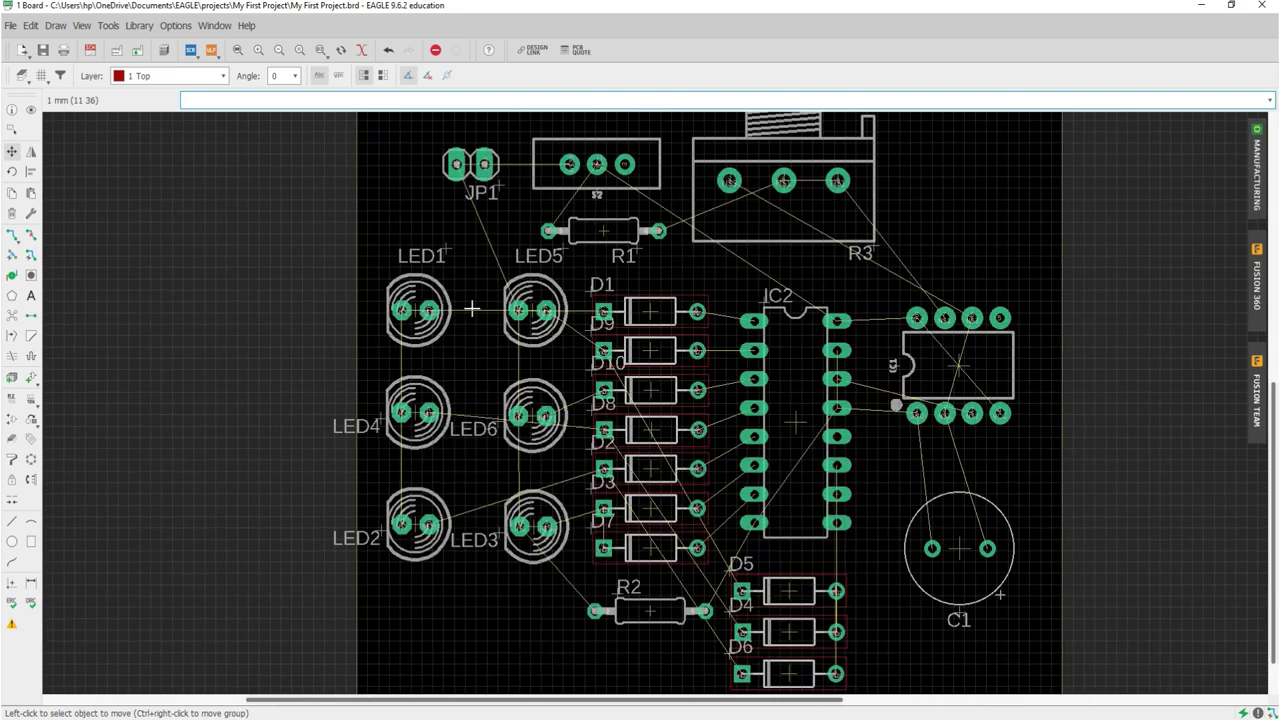
scroll(468, 308, "up", 3)
left_click(349, 423)
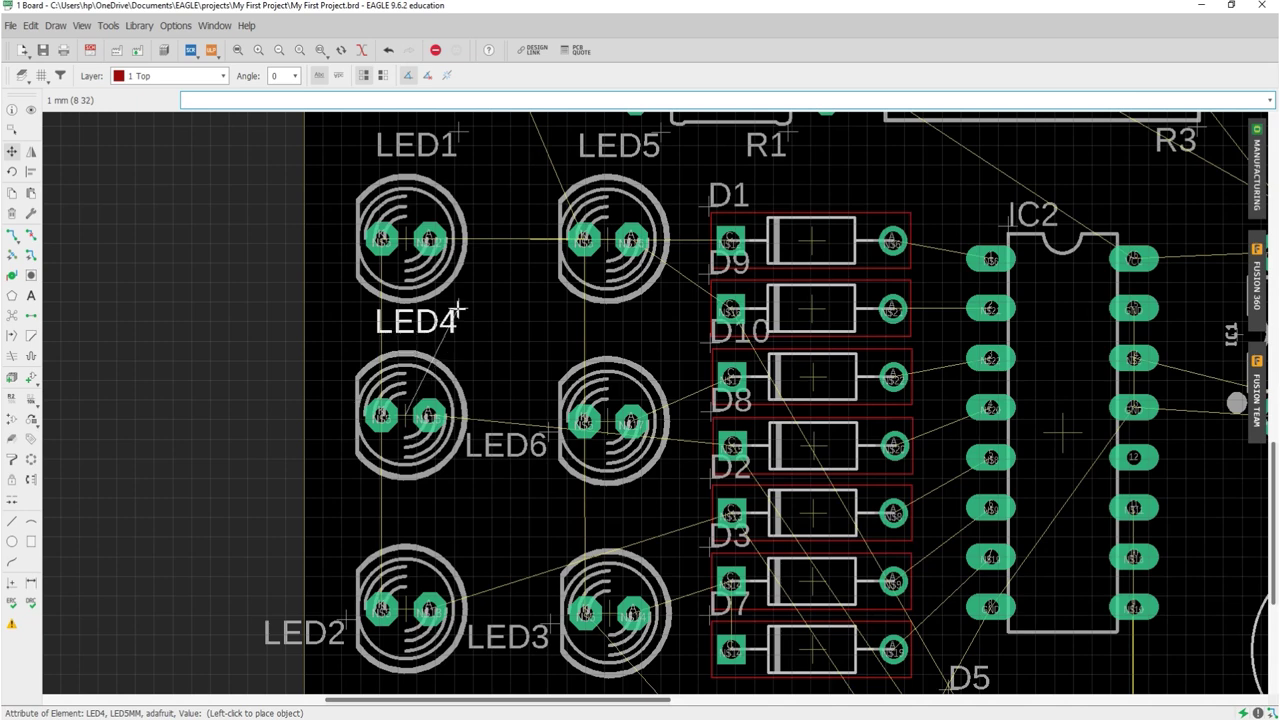
left_click(458, 311)
- Move the LED6, LED2 and LED3 name labels just above their LEDs
scroll(406, 424, "down", 4)
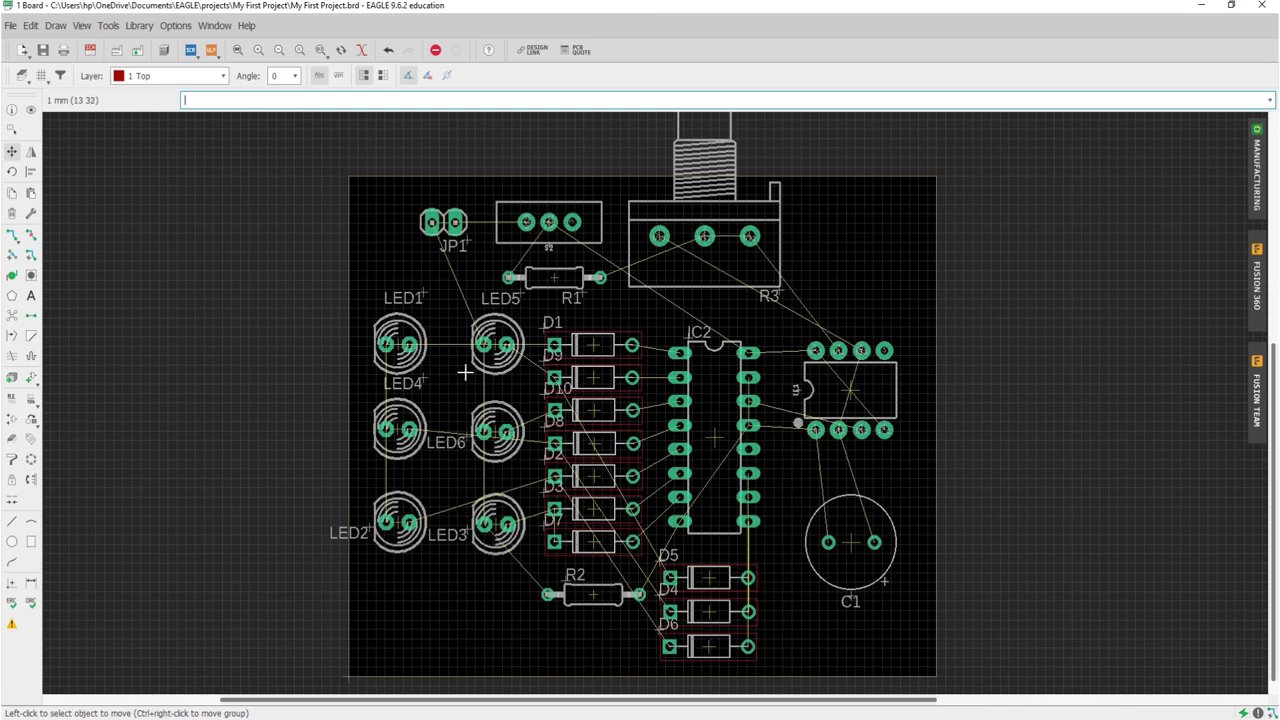
left_click(466, 437)
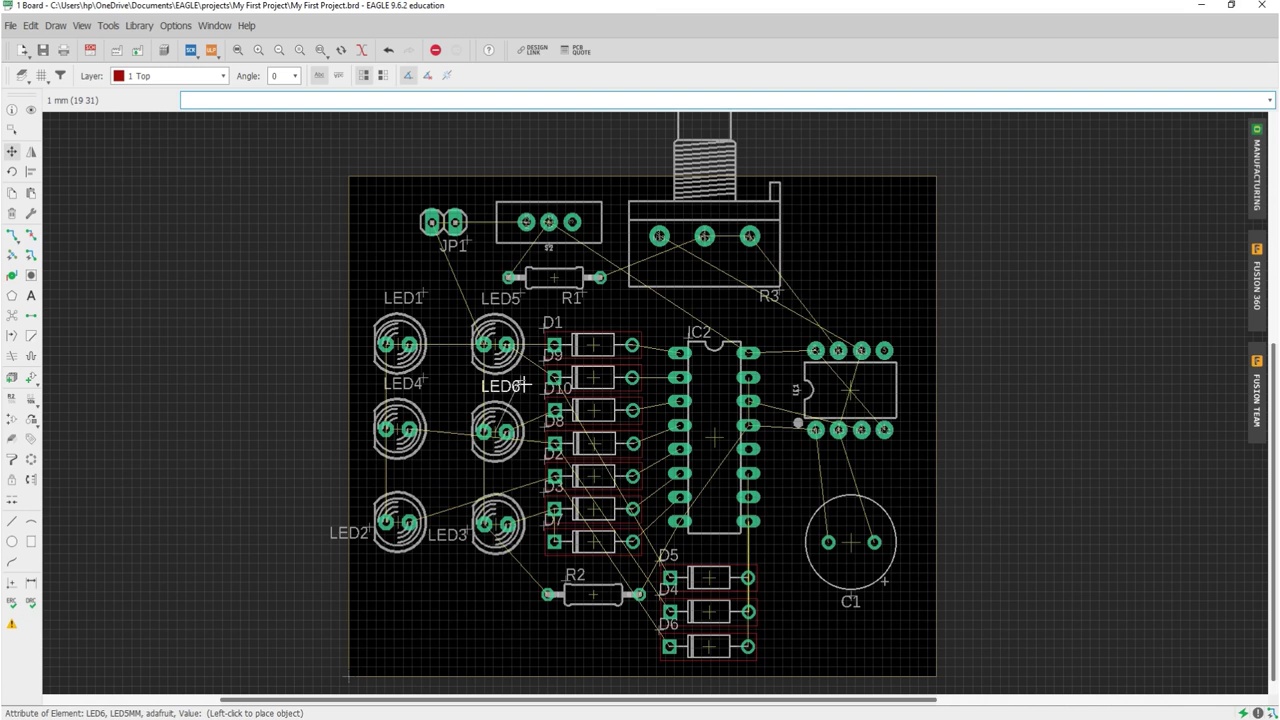
left_click(521, 385)
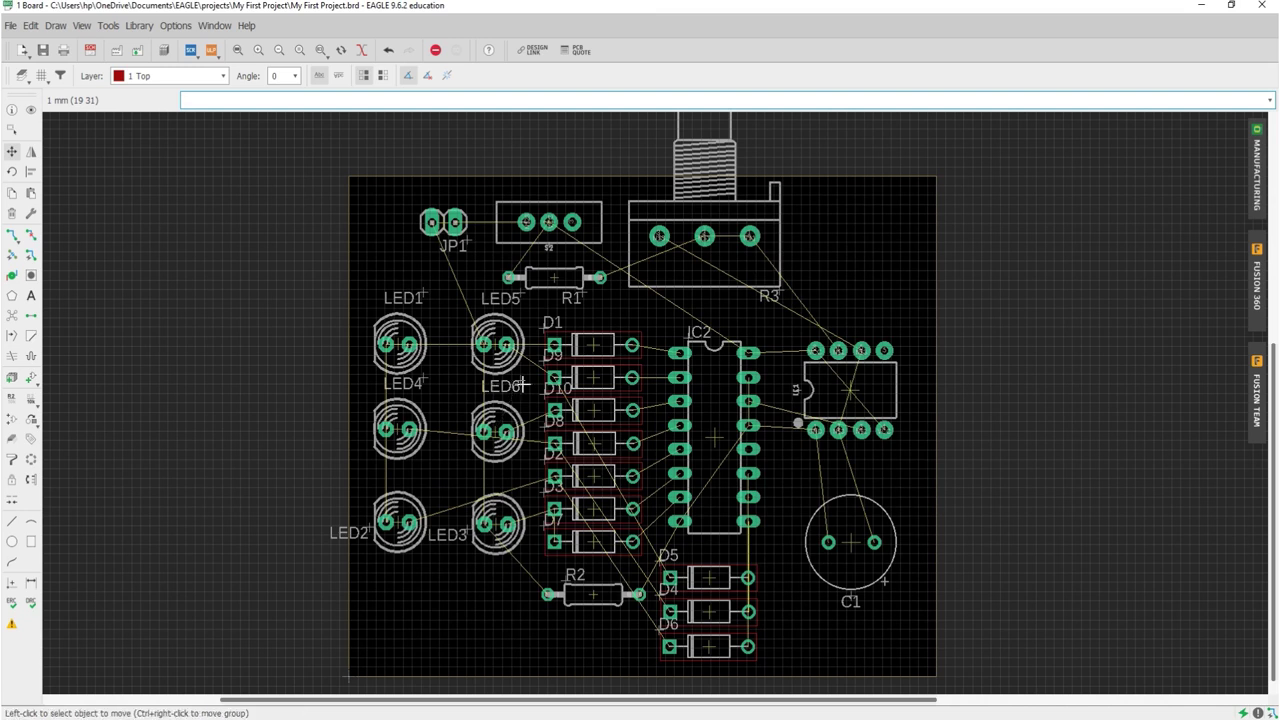
left_click(370, 522)
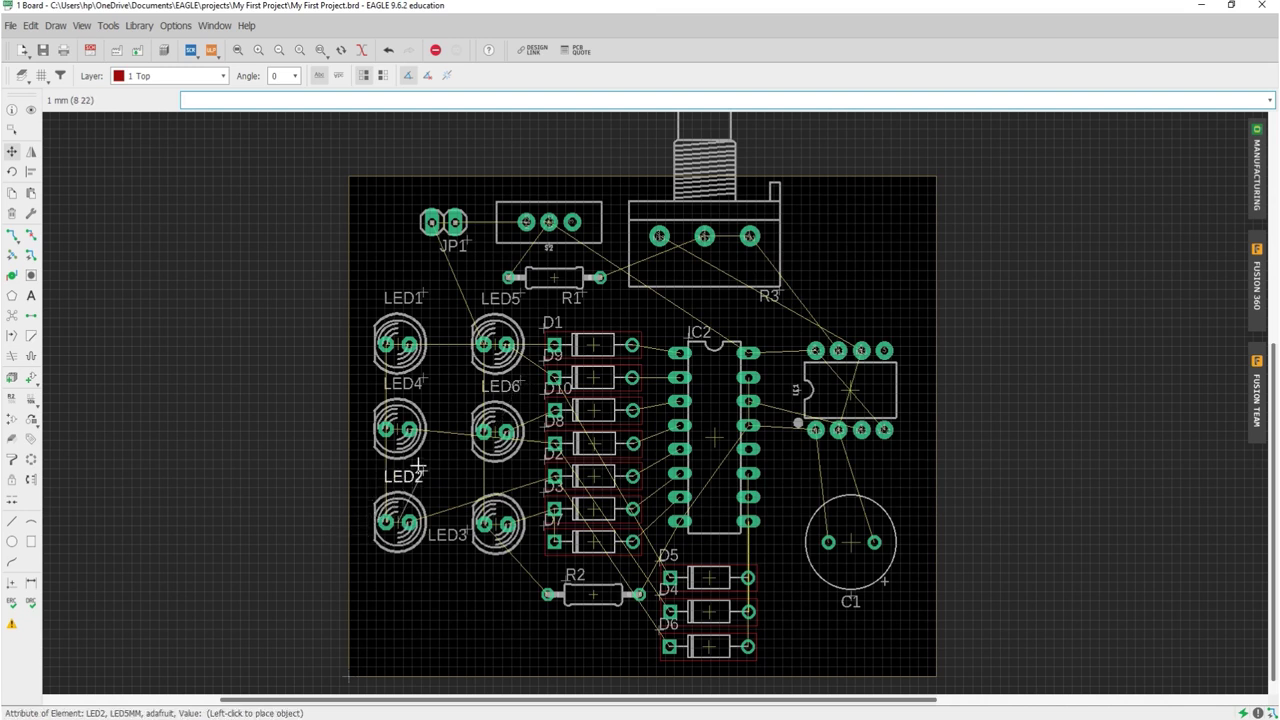
left_click(421, 470)
left_click(466, 528)
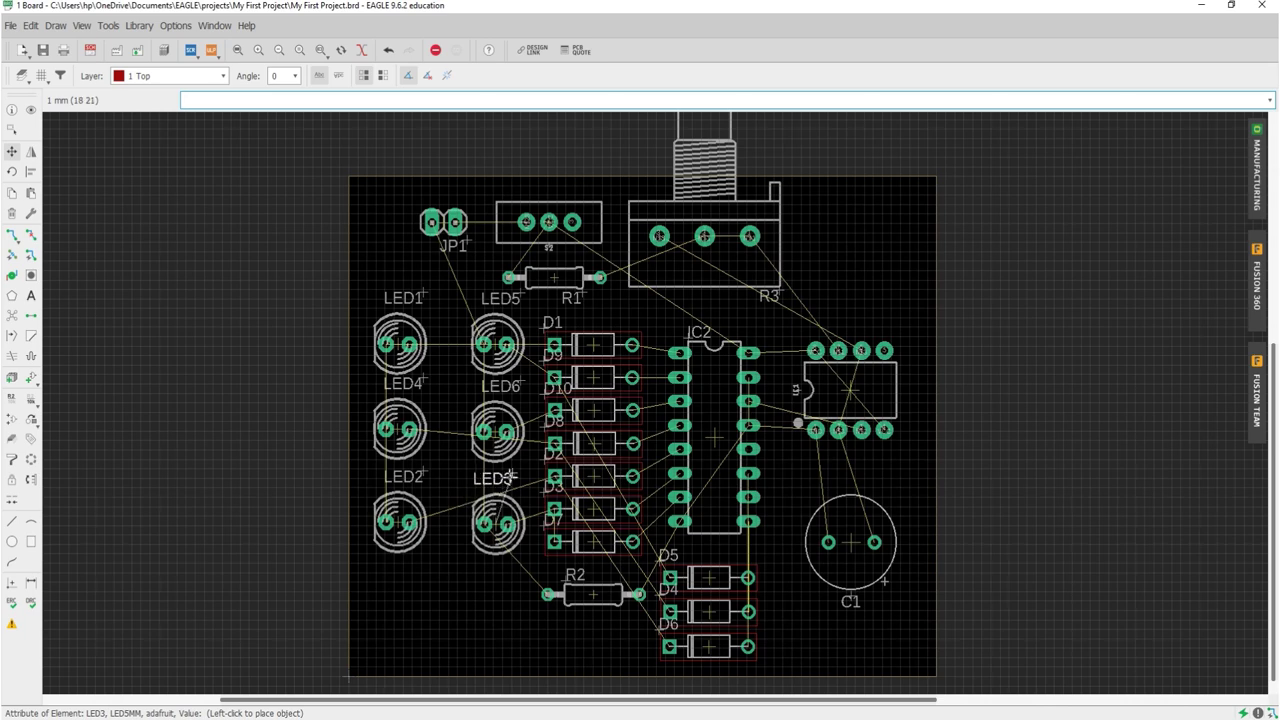
left_click(516, 478)
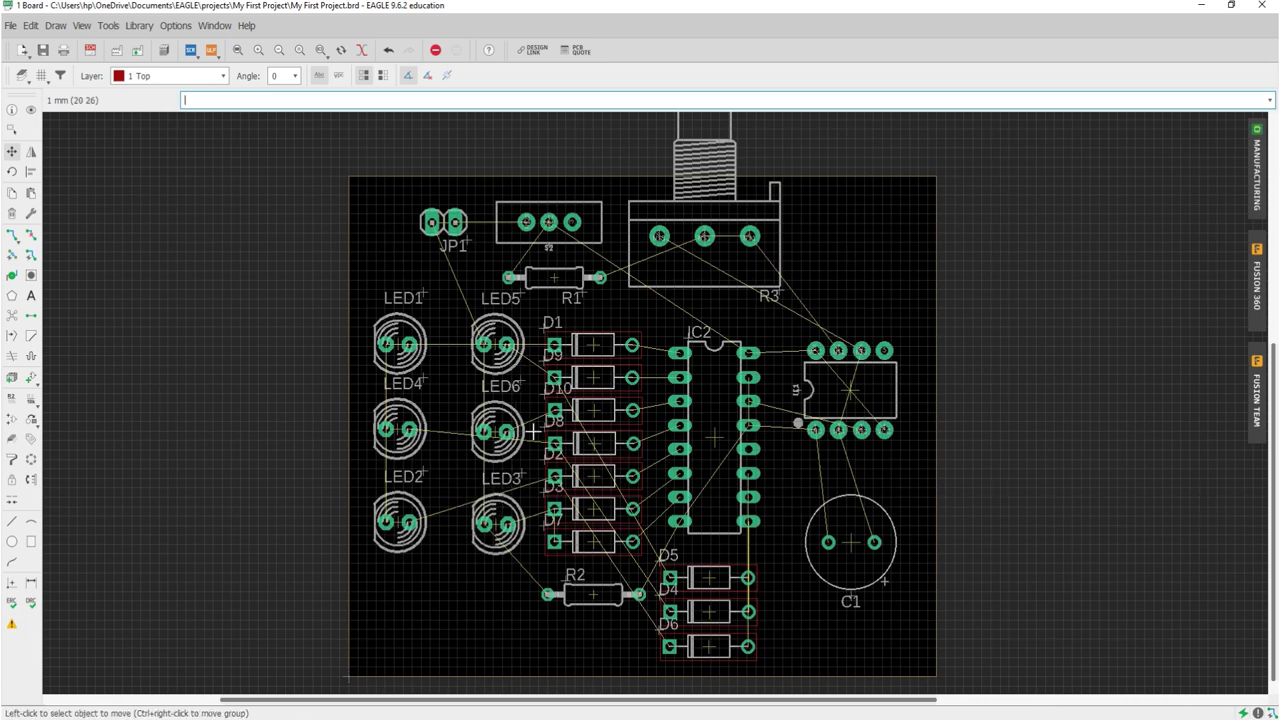
- Move the D1, D9 and D10 labels to the right ends of their diodes
scroll(533, 415, "down", 3)
scroll(644, 430, "up", 4)
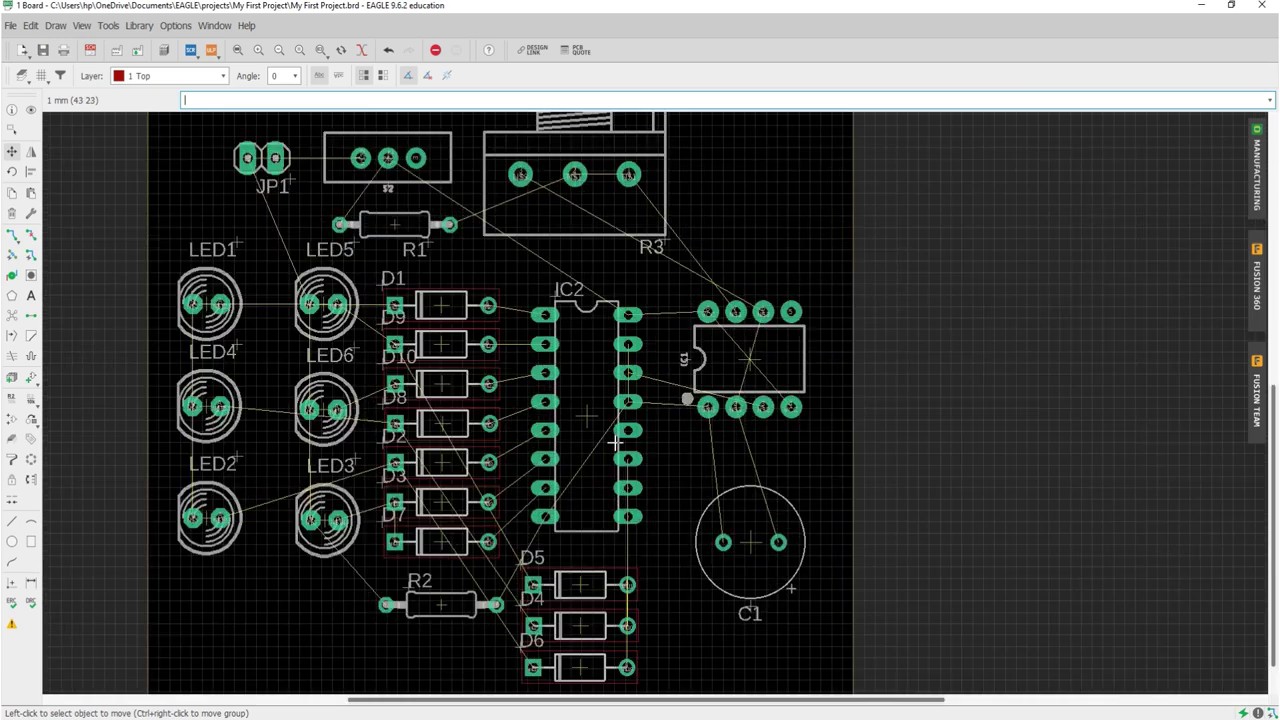
scroll(381, 338, "up", 2)
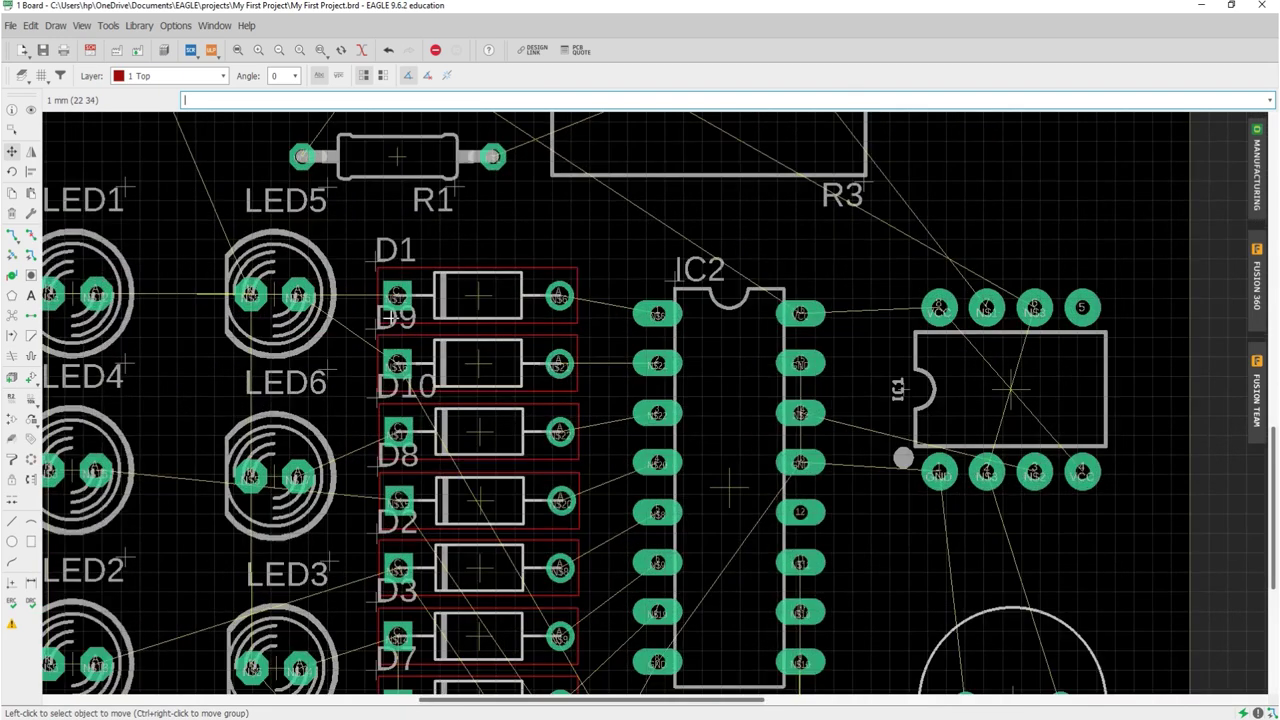
scroll(388, 316, "up", 2)
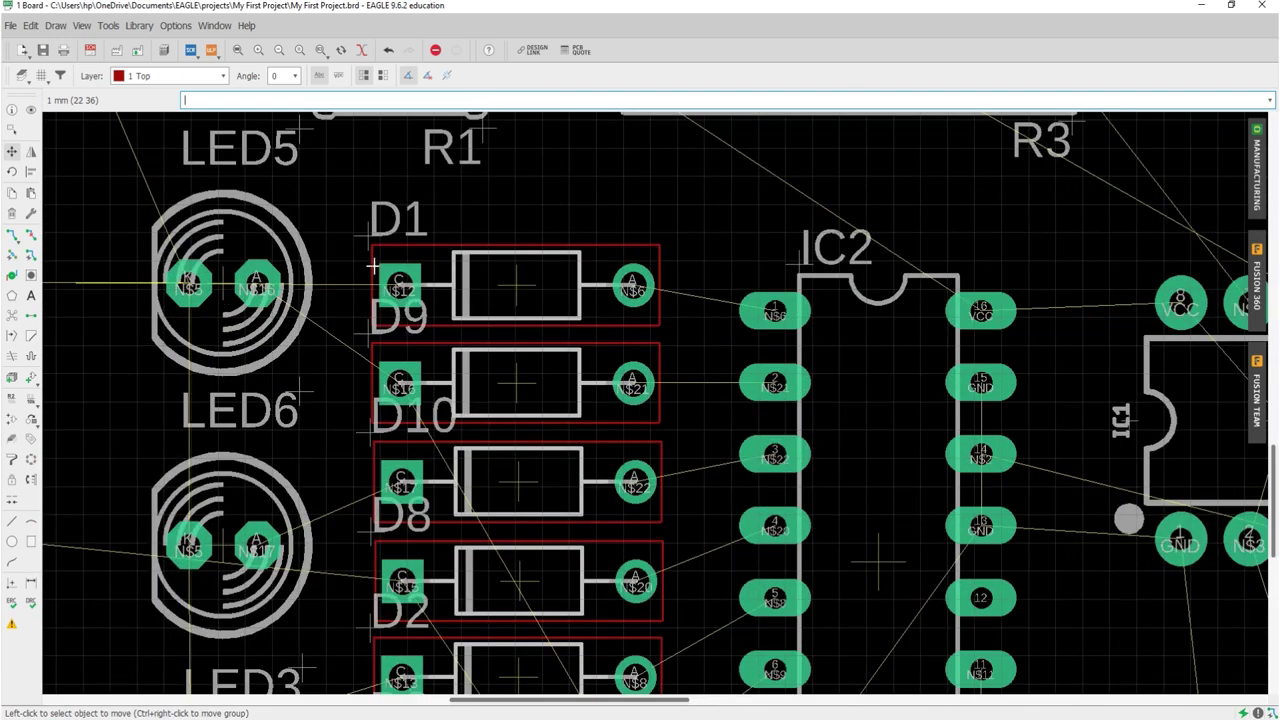
left_click(368, 235)
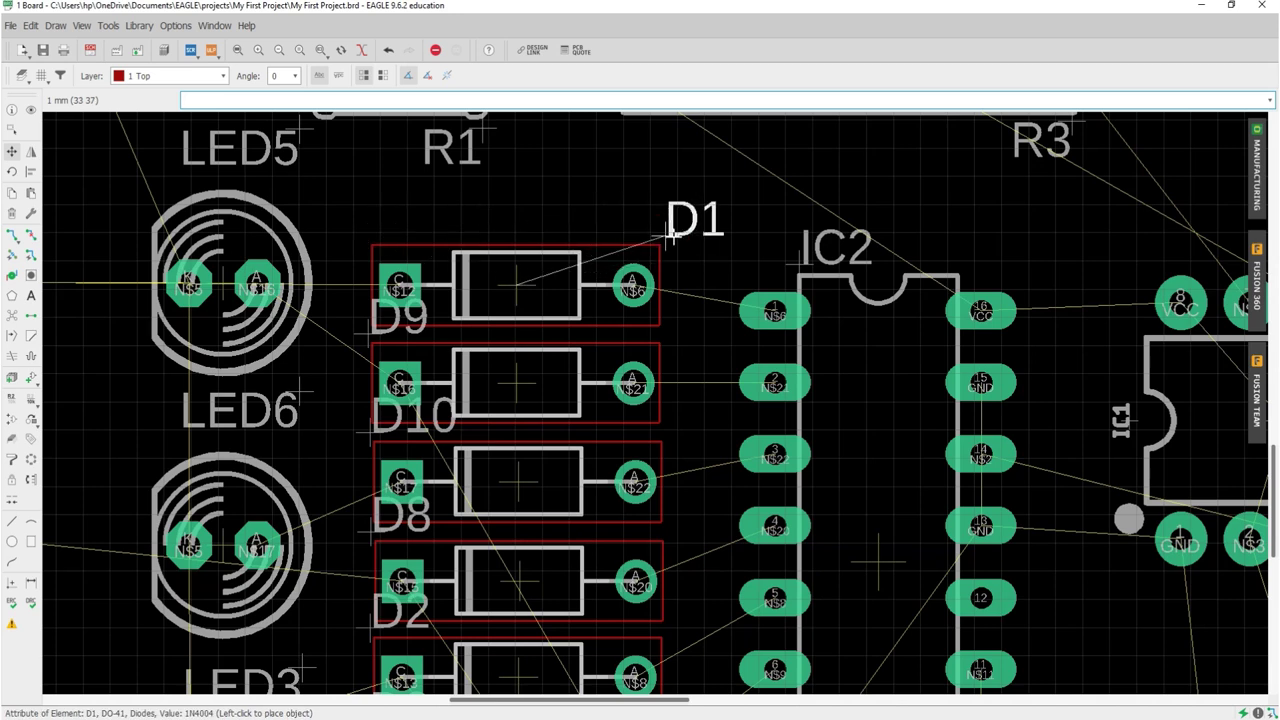
left_click(673, 236)
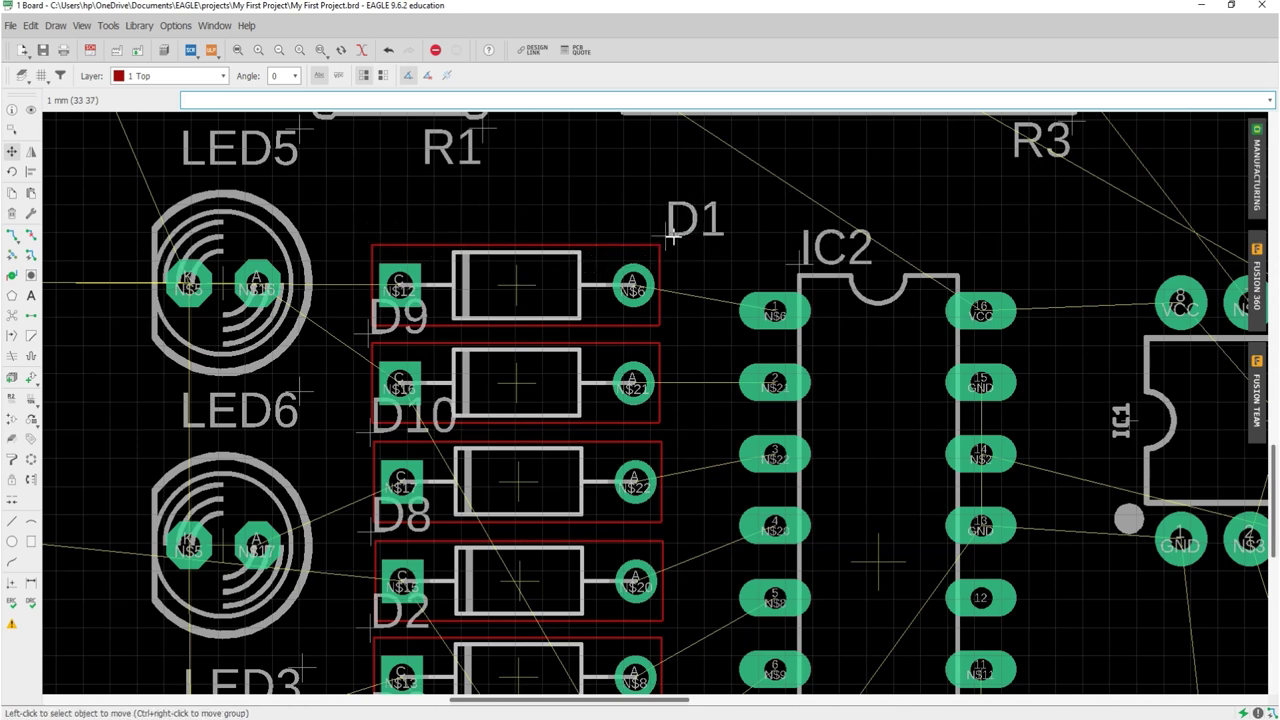
left_click(362, 335)
left_click(663, 341)
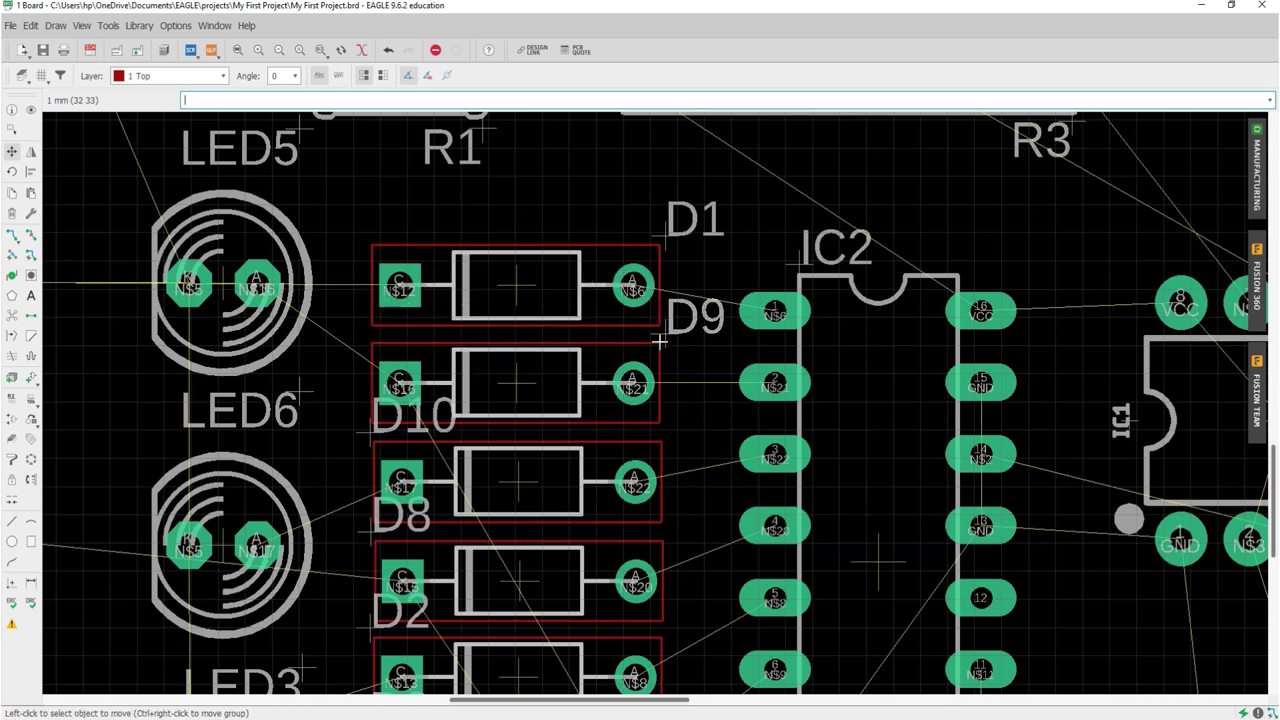
left_click(368, 438)
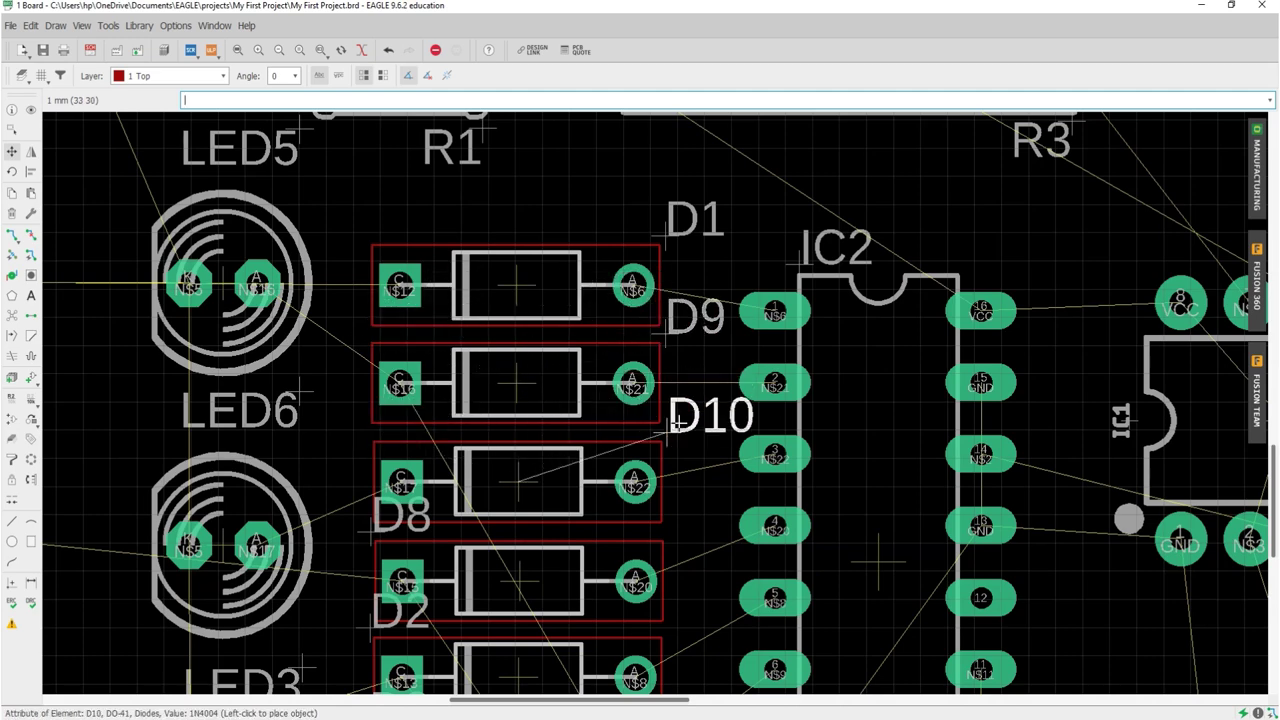
left_click(708, 434)
- Place the D8, D2, D3 and D7 labels beside their diodes
scroll(640, 450, "down", 4)
scroll(643, 482, "up", 3)
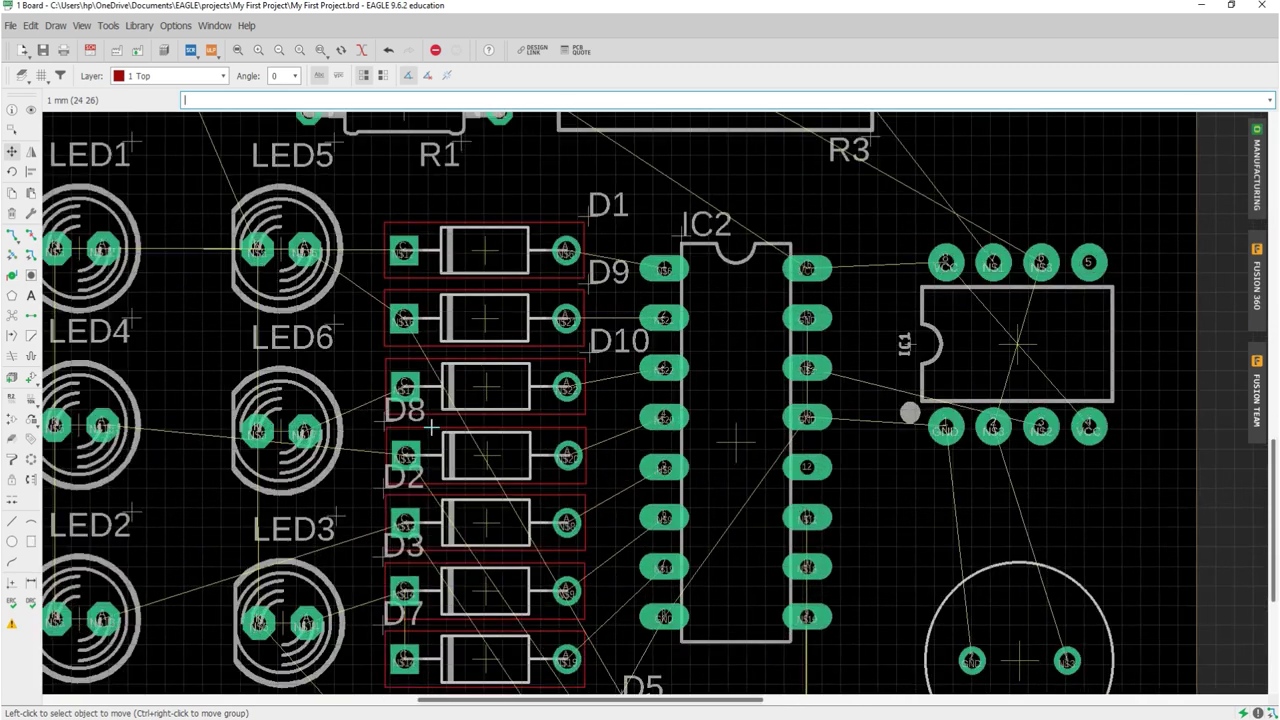
left_click(383, 423)
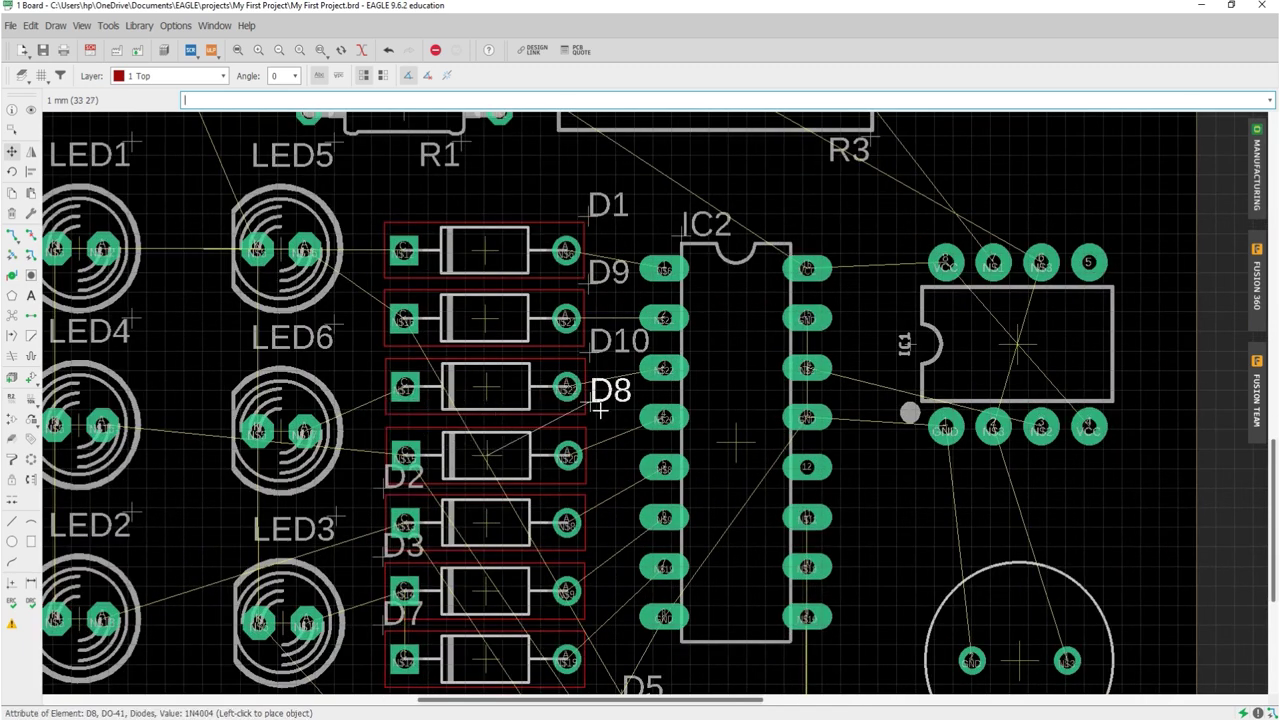
left_click(601, 440)
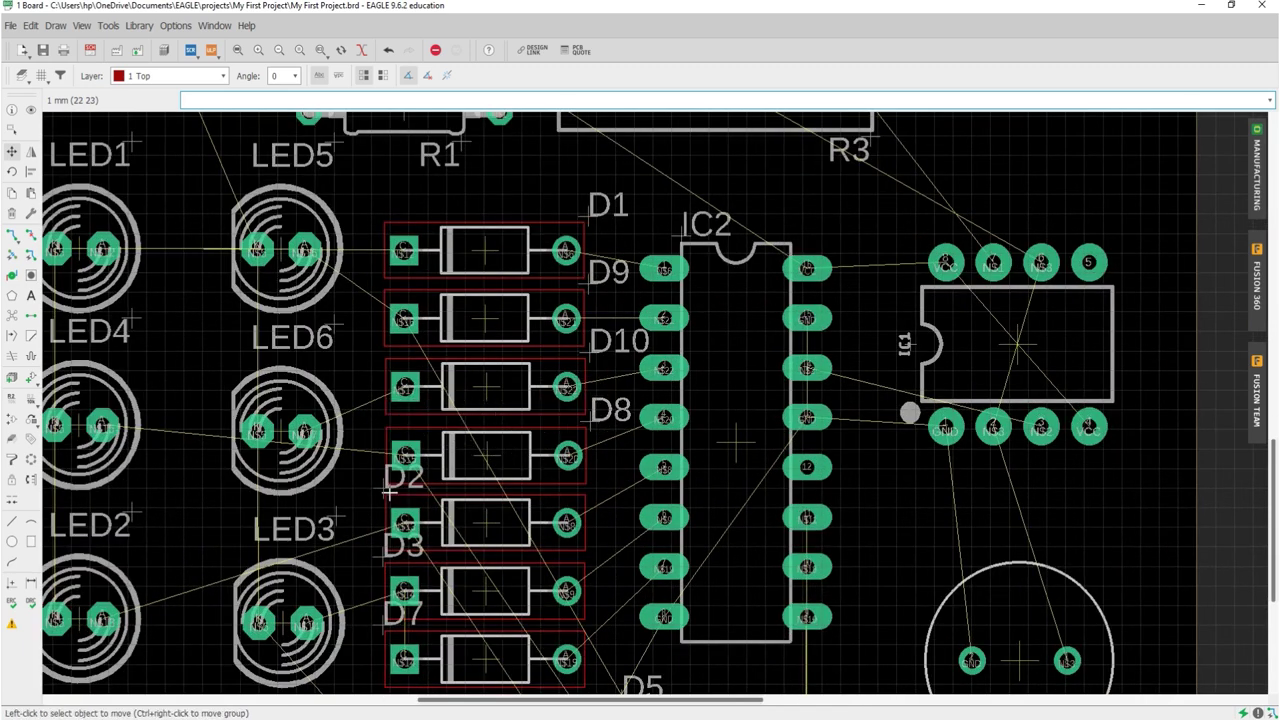
left_click(410, 490)
left_click(620, 491)
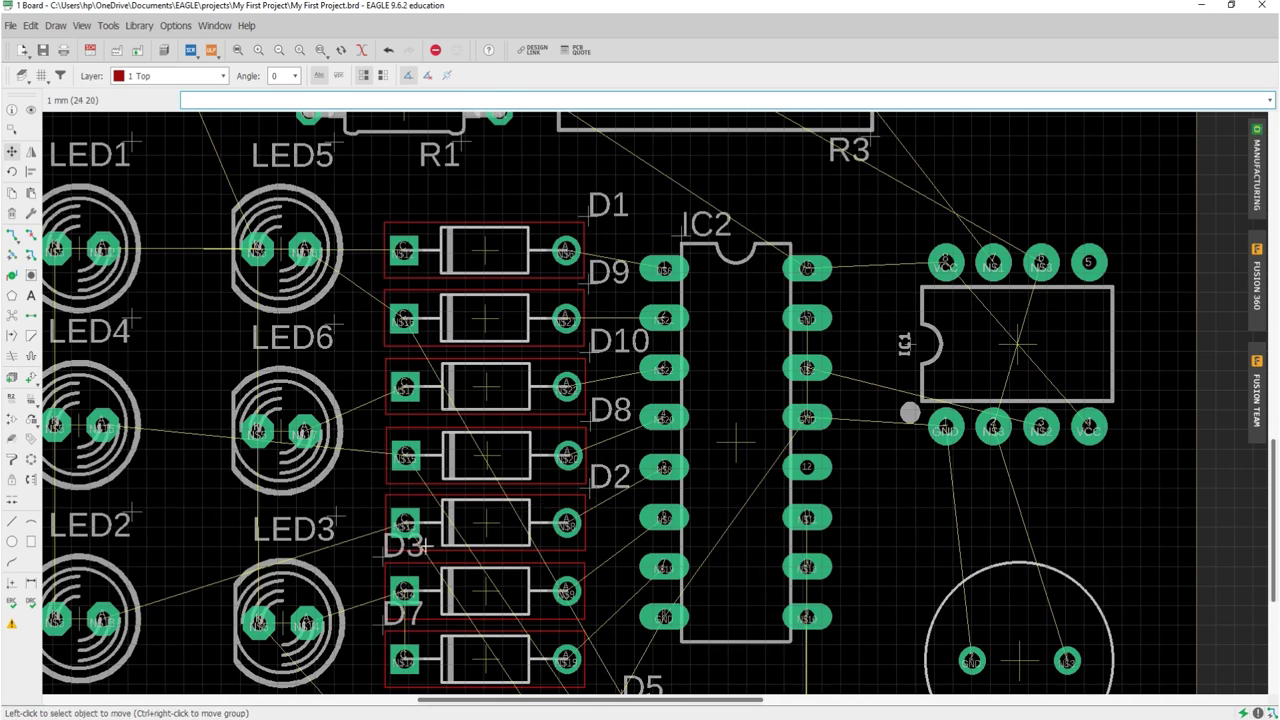
left_click(383, 558)
left_click(586, 557)
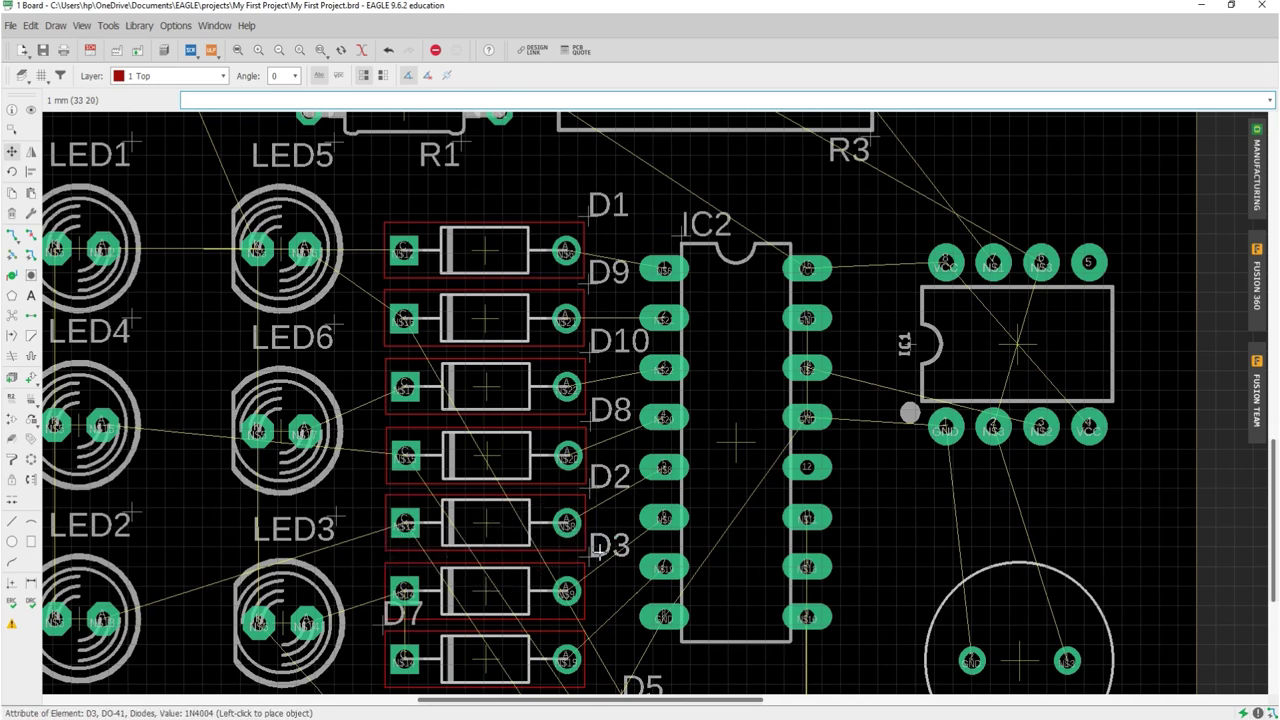
scroll(530, 475, "down", 2)
scroll(530, 471, "down", 4)
scroll(530, 471, "up", 6)
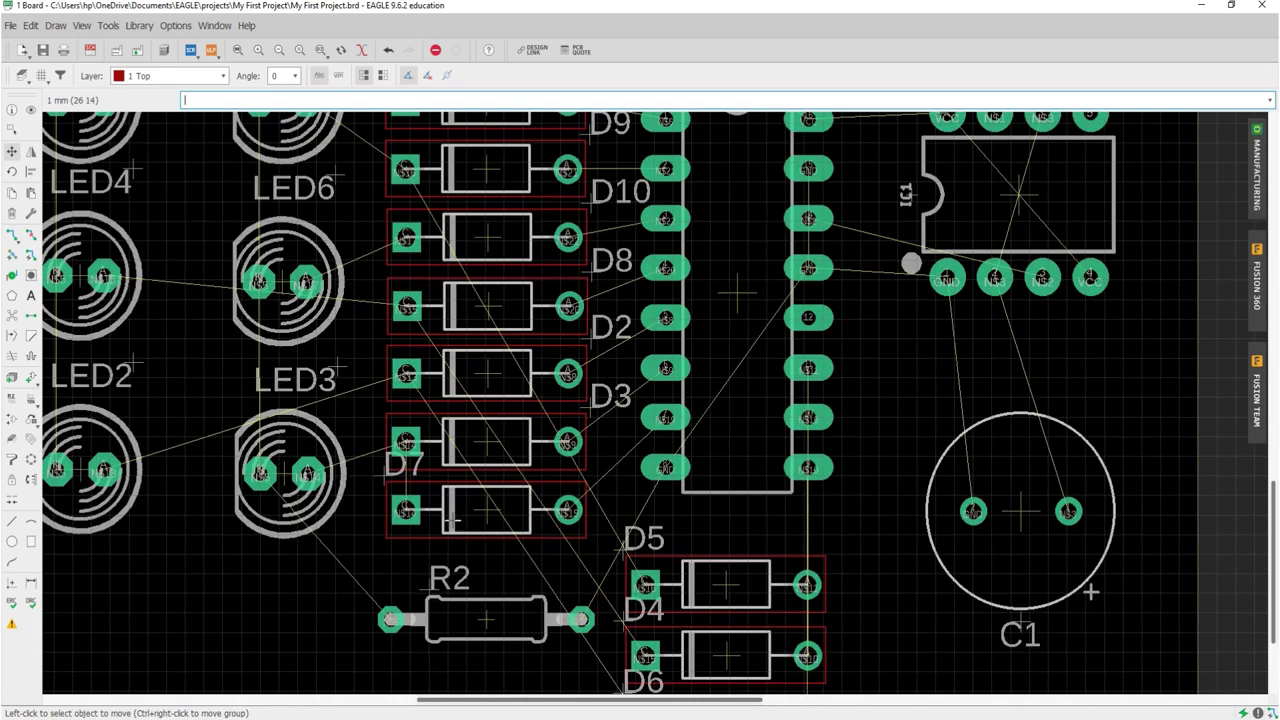
left_click(392, 480)
left_click(603, 479)
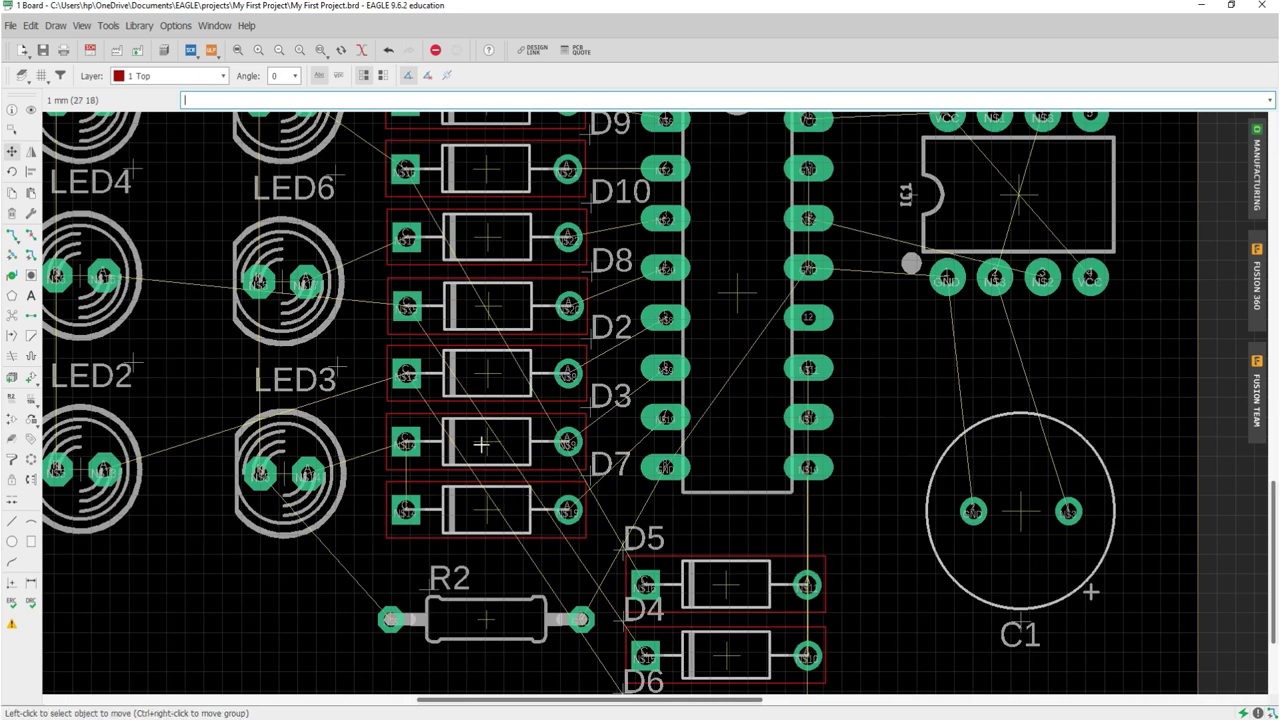
- Place the D5, D4 and D6 labels just right of their diodes beneath IC2
scroll(486, 440, "down", 3)
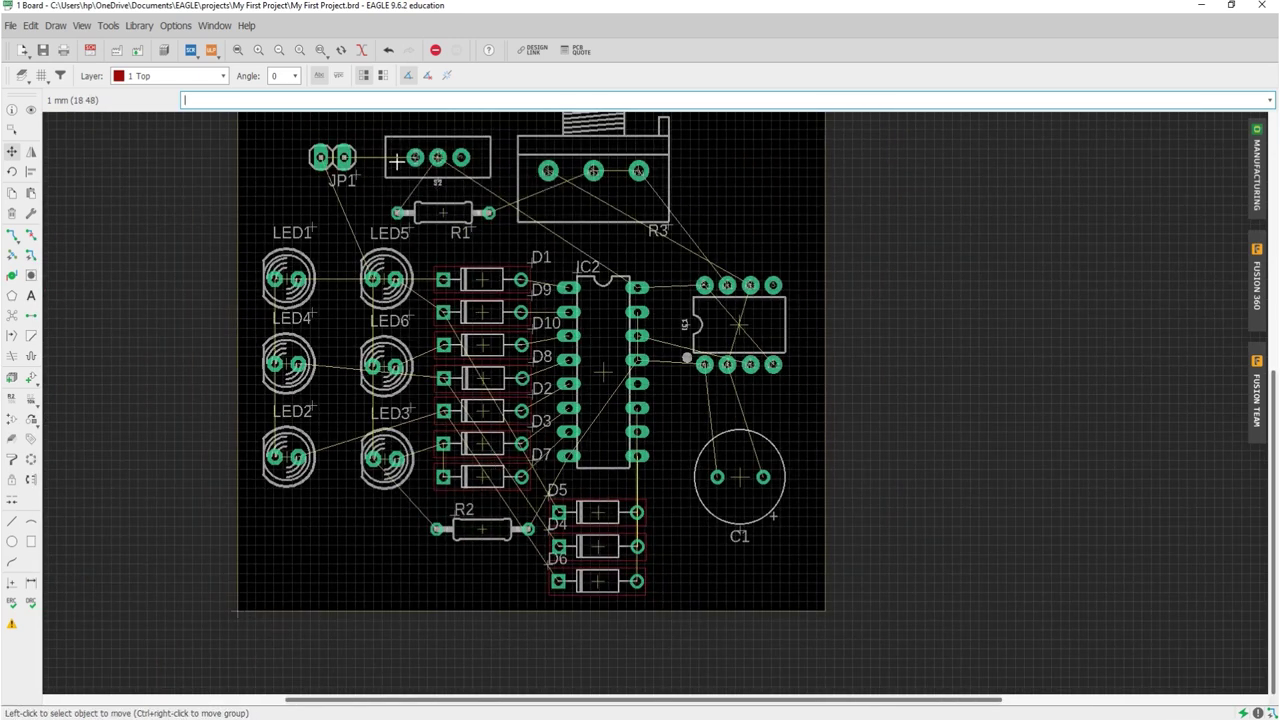
scroll(561, 512, "up", 2)
scroll(561, 512, "up", 2)
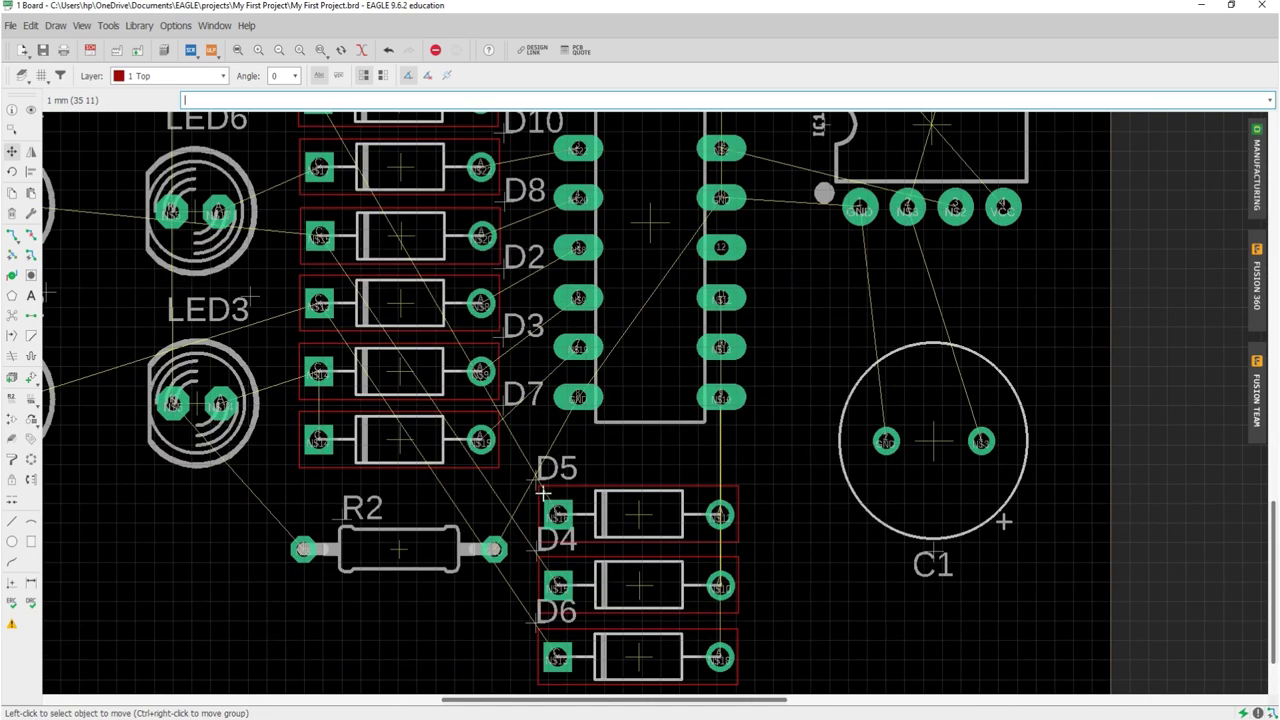
left_click(534, 482)
left_click(737, 478)
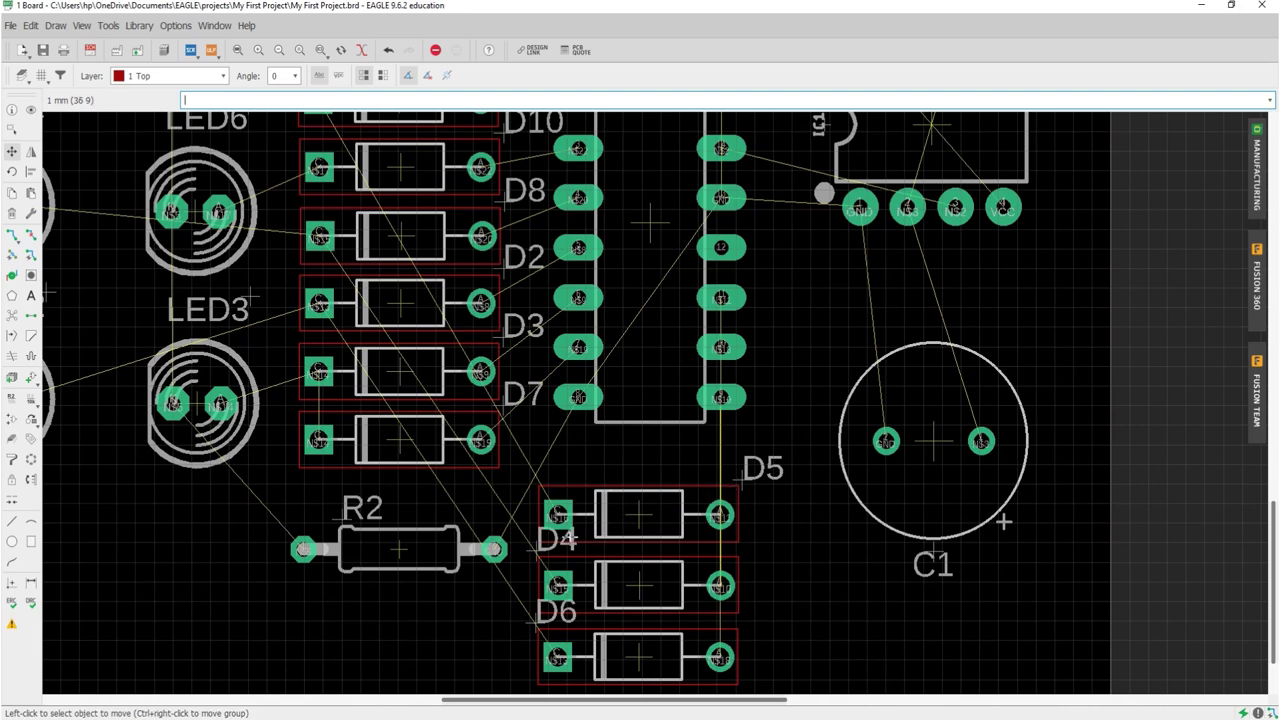
left_click(536, 545)
left_click(758, 546)
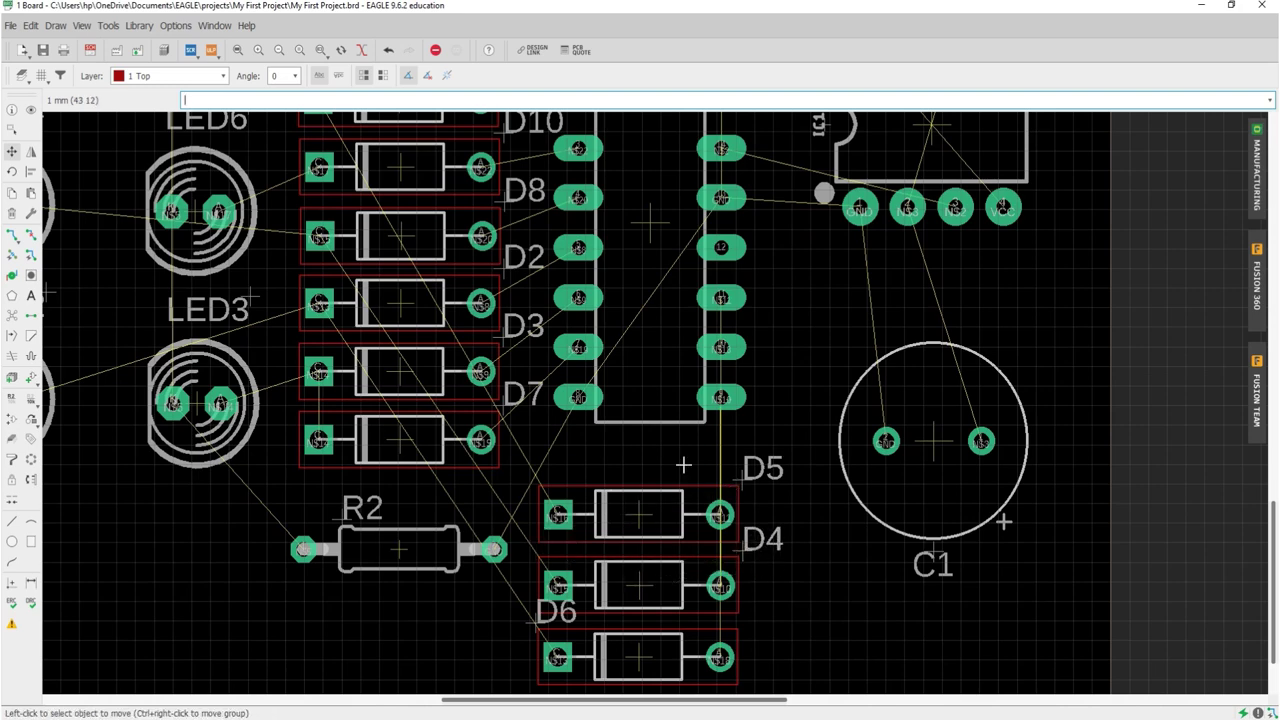
scroll(680, 465, "down", 3)
scroll(670, 556, "up", 3)
left_click(545, 520)
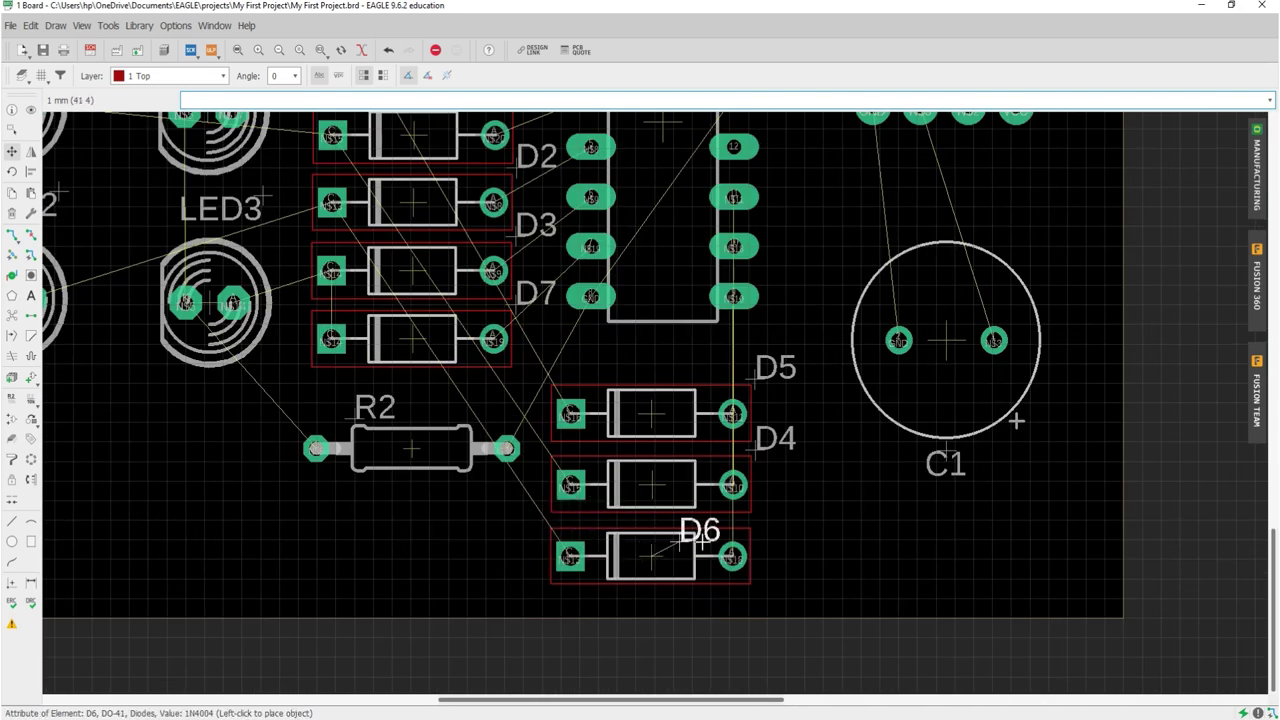
left_click(754, 523)
scroll(707, 403, "down", 4)
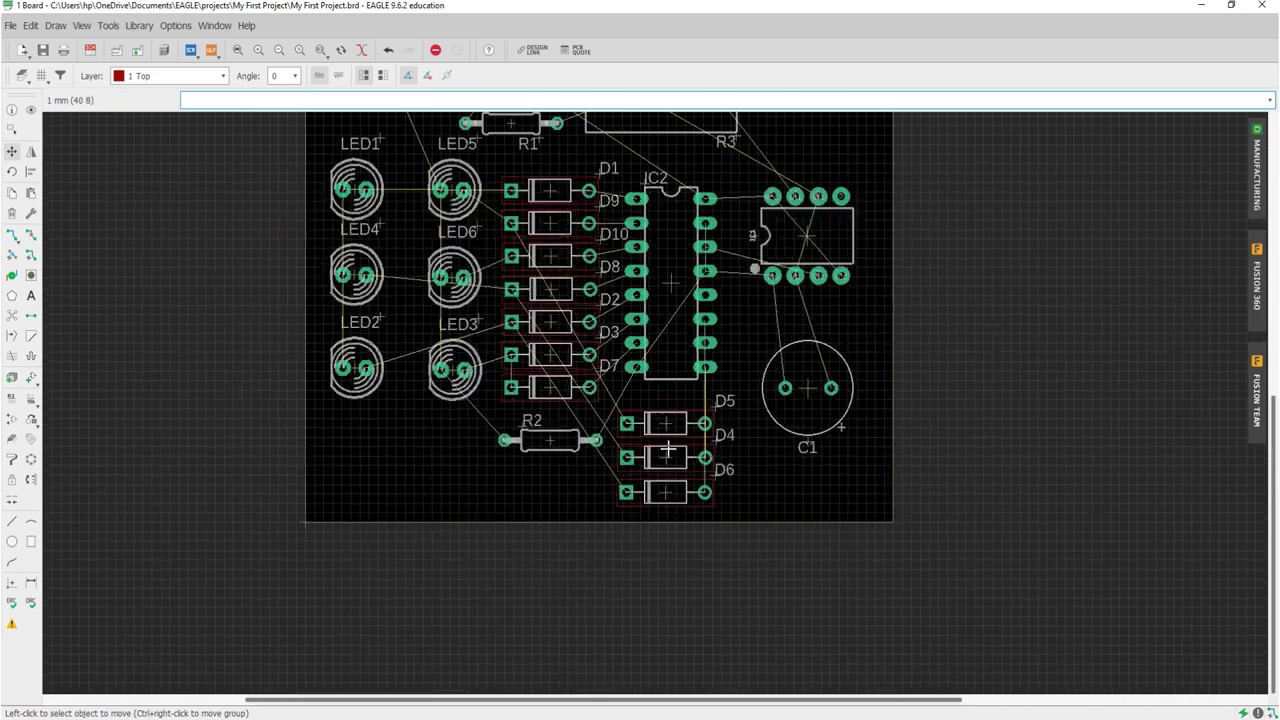
scroll(655, 458, "down", 1)
- Zoom to fit the whole board and set the grid Display to Off
scroll(660, 423, "down", 2)
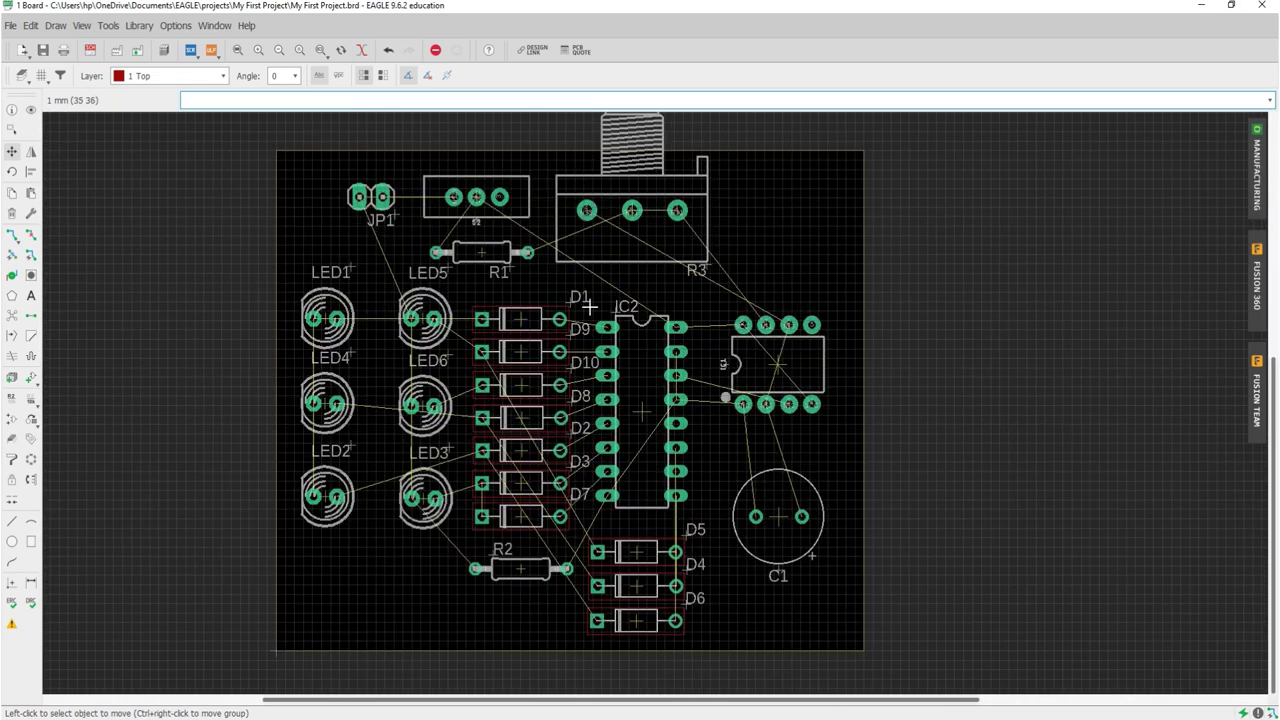
left_click(237, 50)
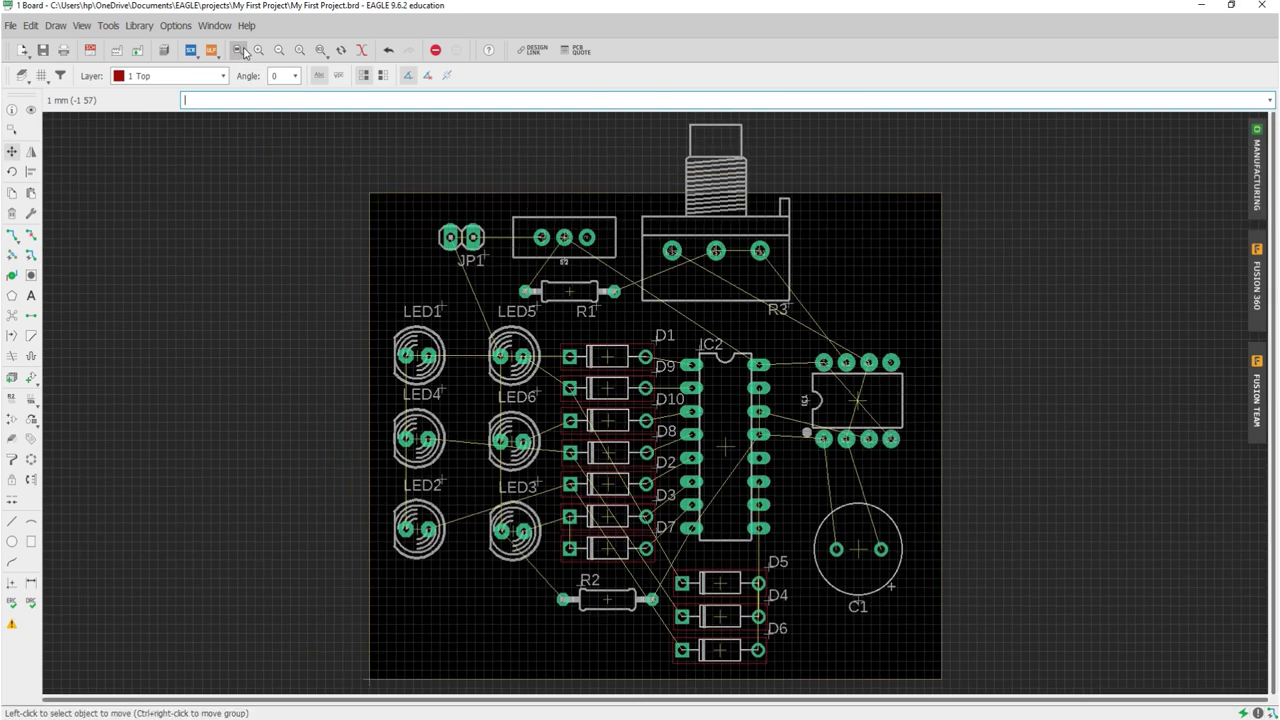
left_click(41, 75)
left_click(70, 54)
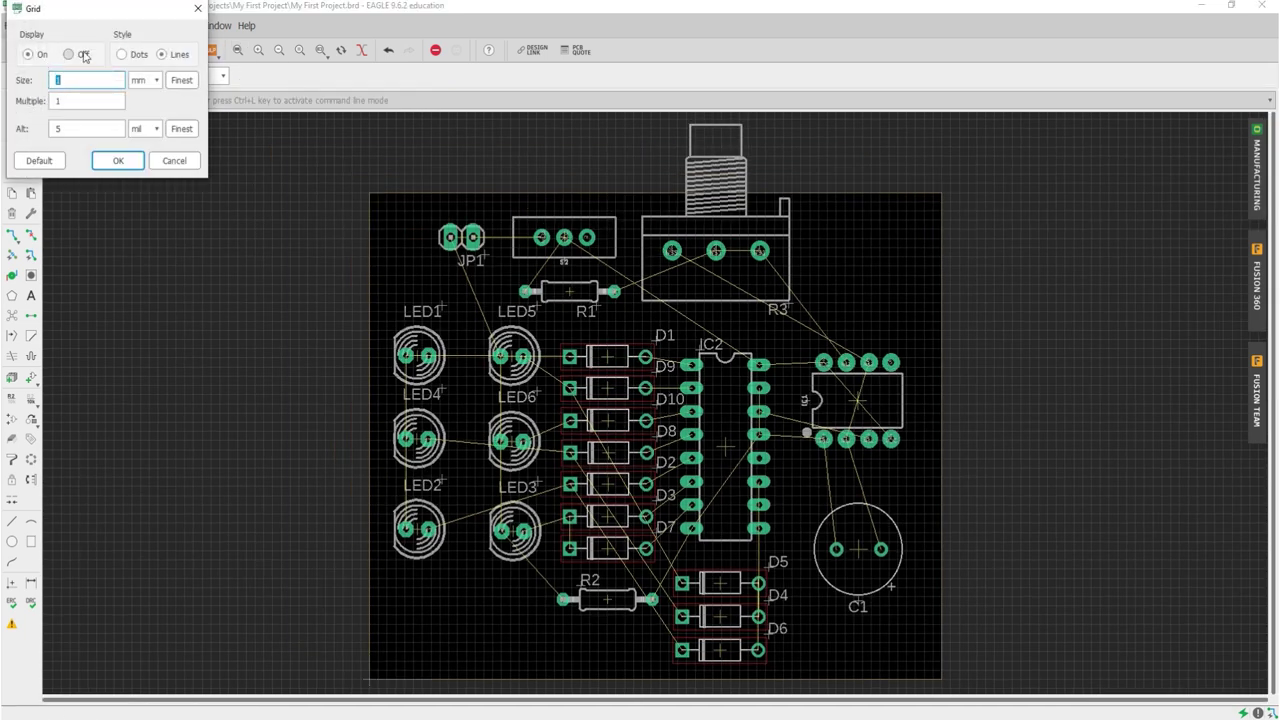
left_click(118, 161)
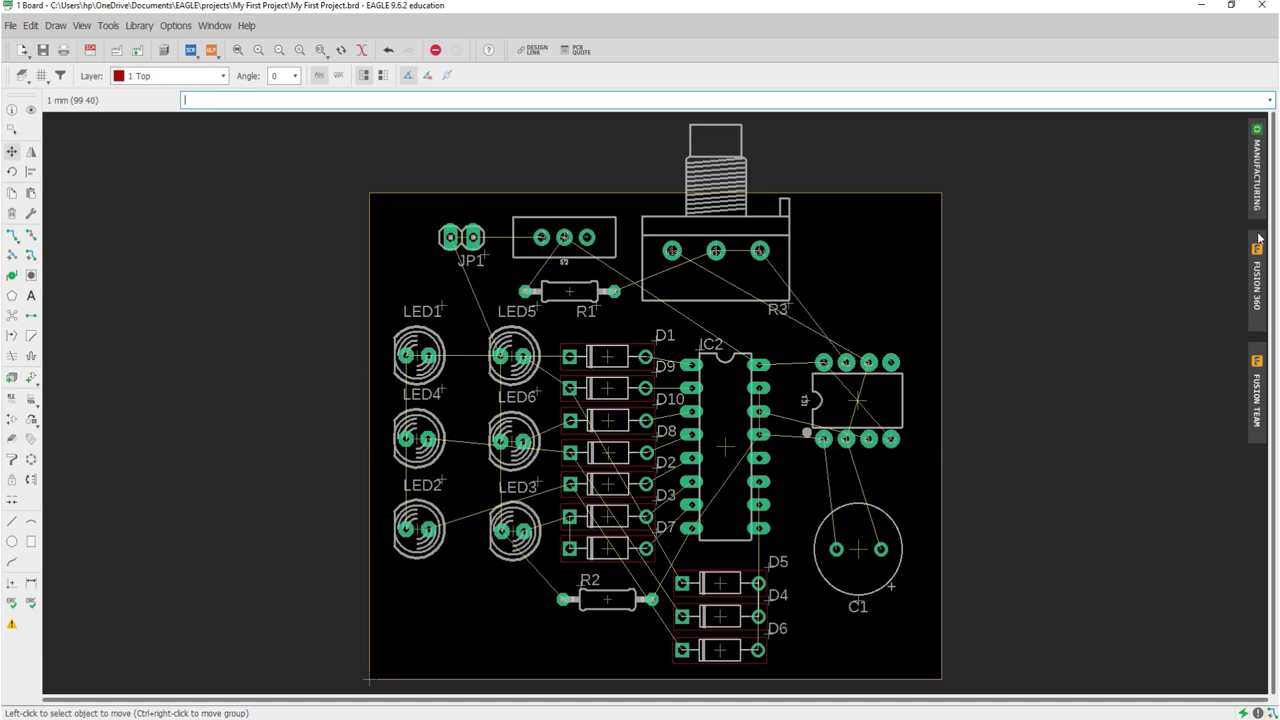
left_click(1258, 168)
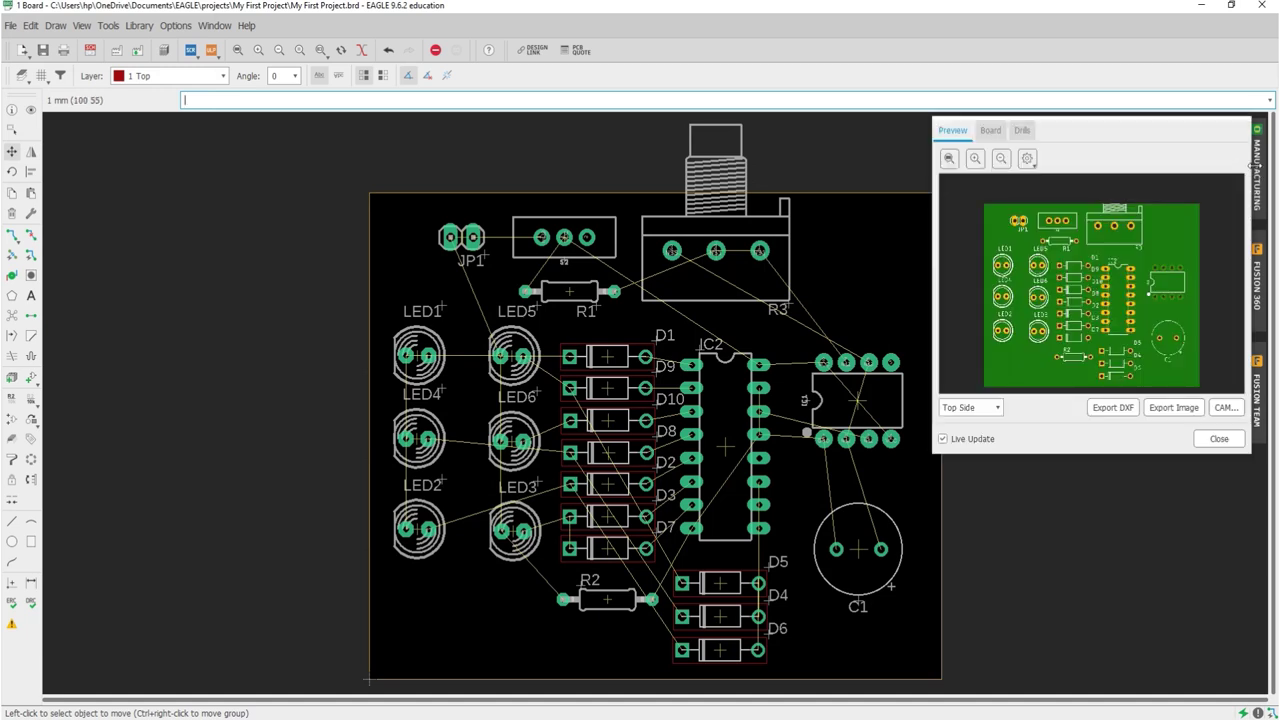
scroll(1090, 315, "up", 3)
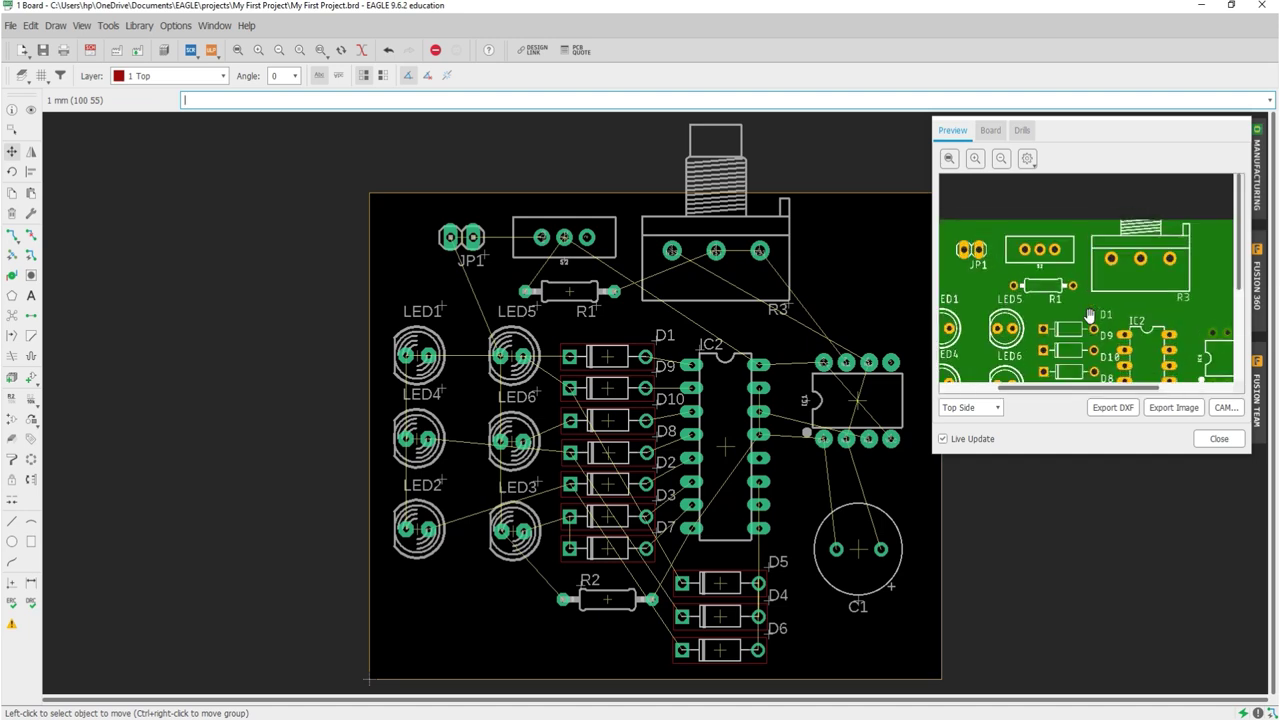
scroll(1090, 315, "down", 3)
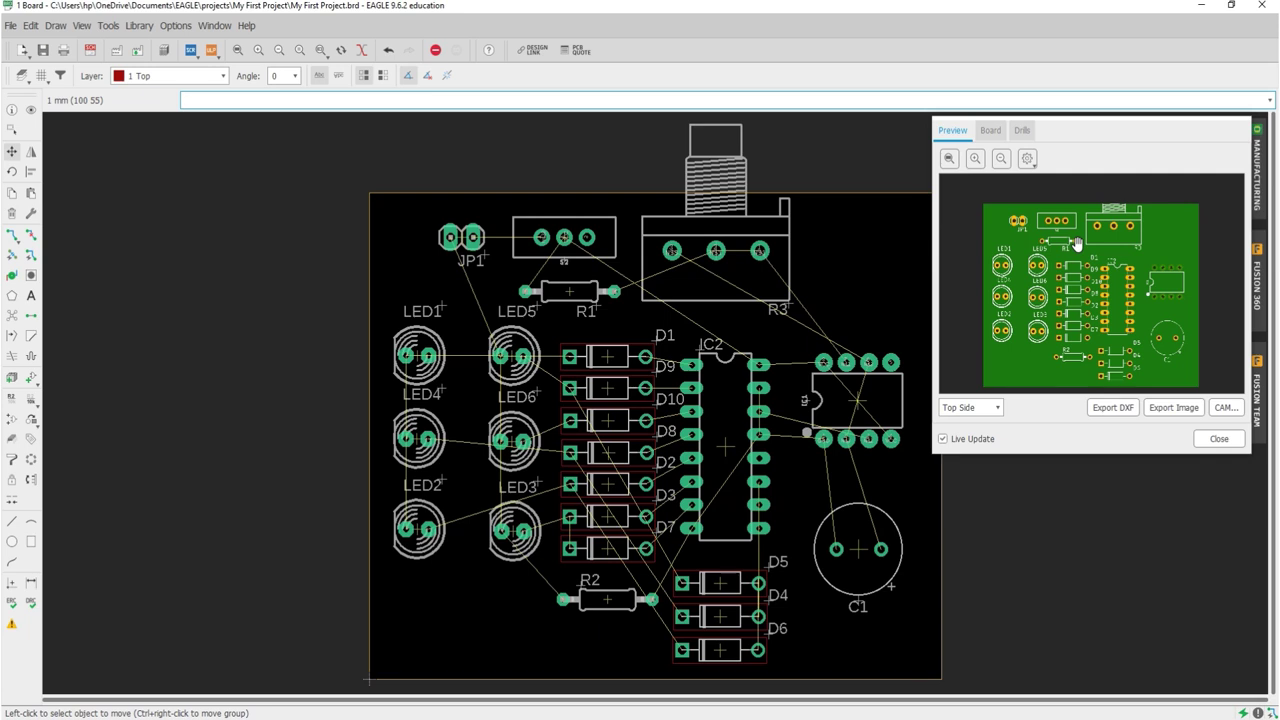
left_click(1005, 414)
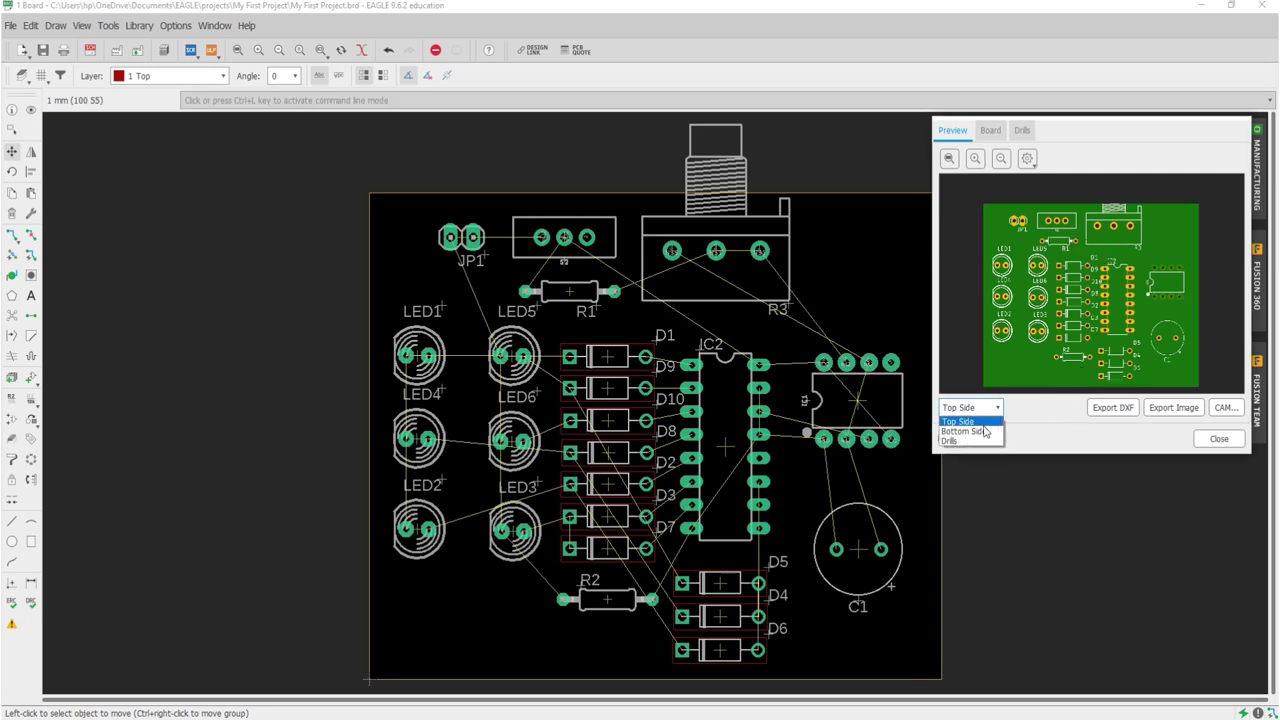
left_click(986, 433)
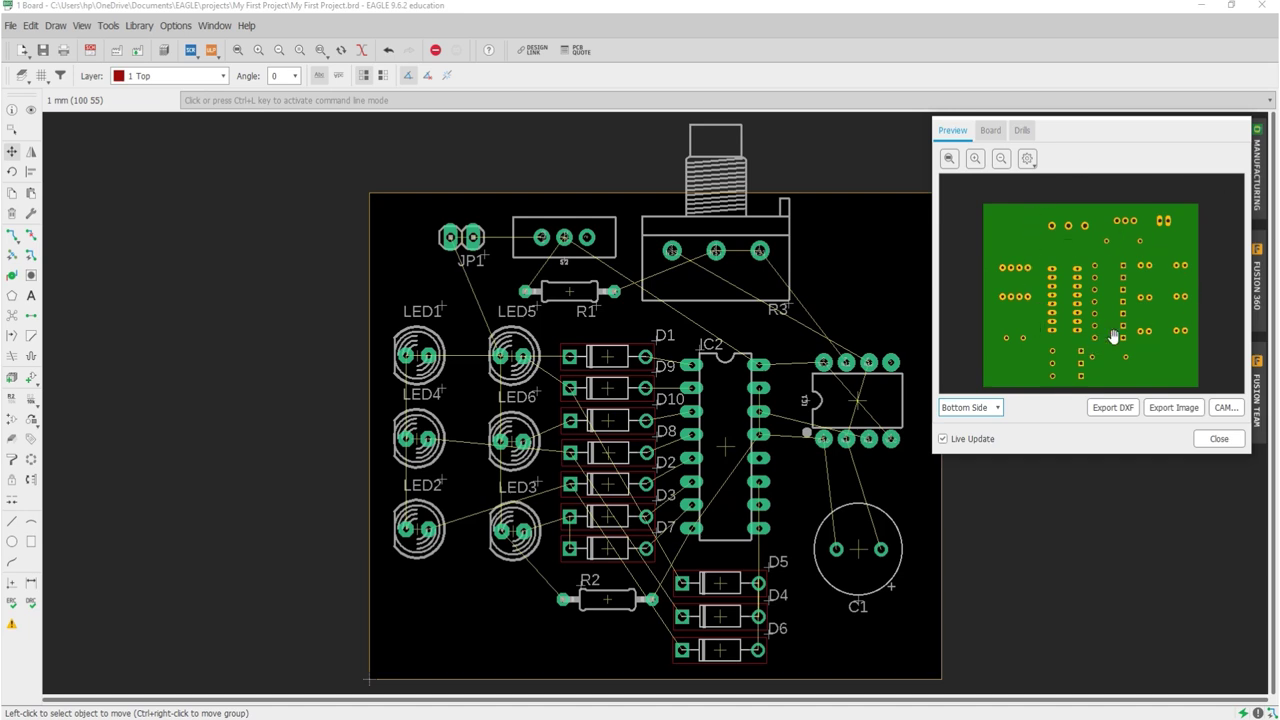
left_click(997, 418)
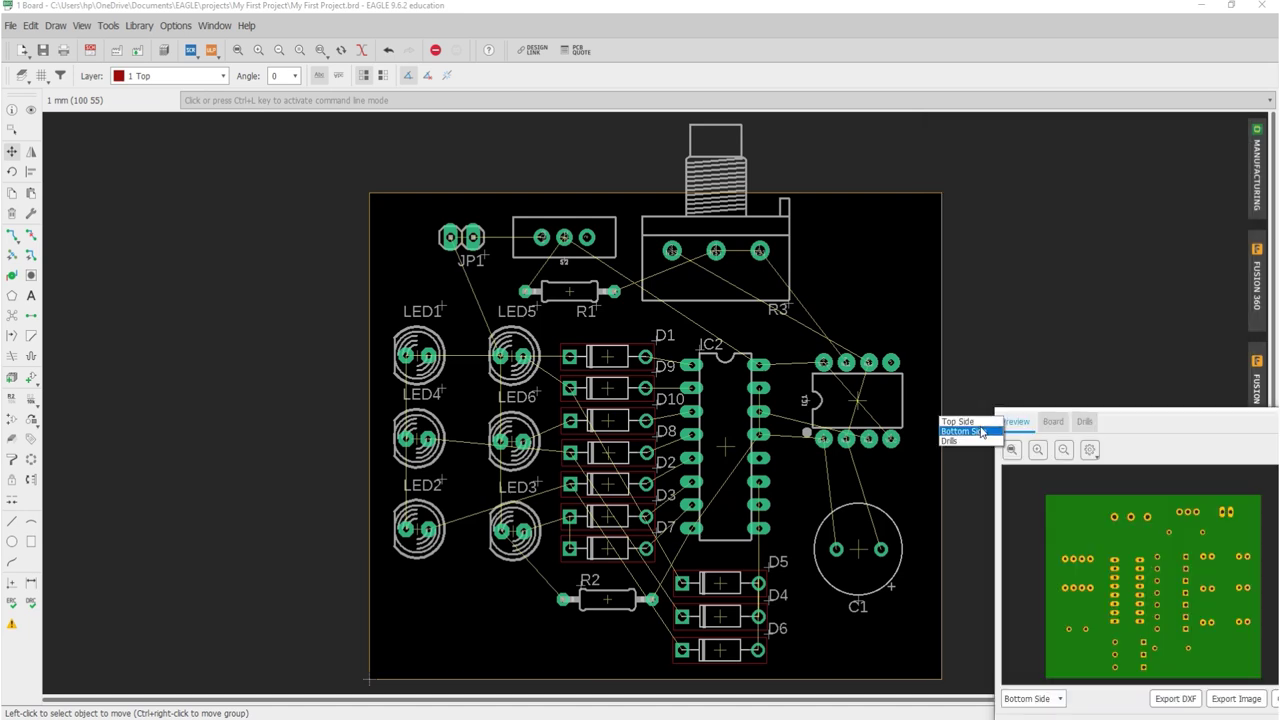
left_click(982, 420)
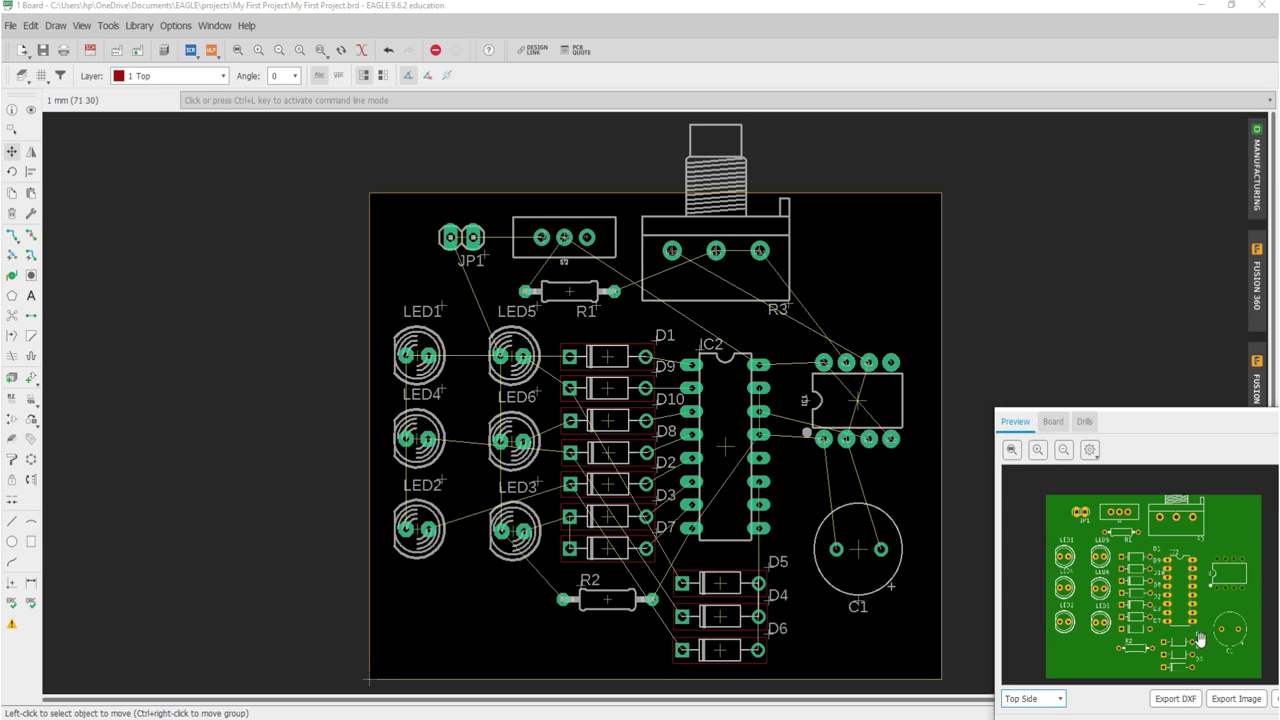
left_click_drag(1162, 424, 1055, 262)
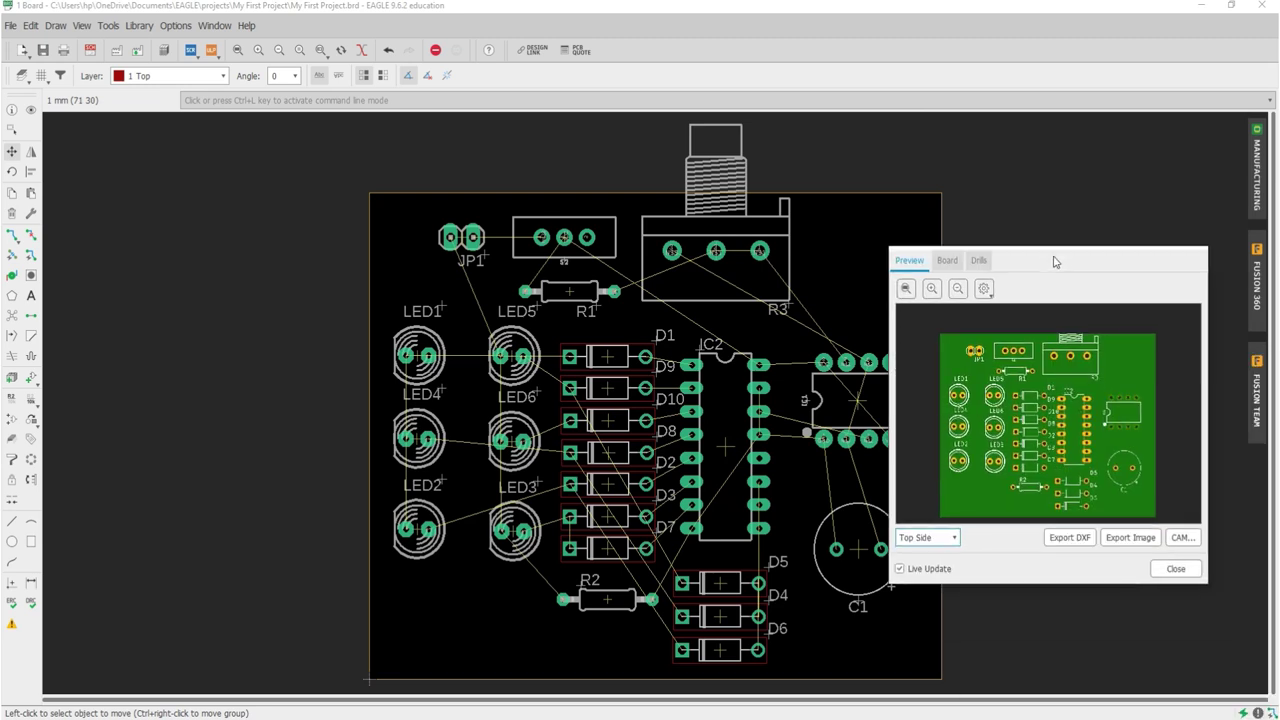
left_click(1174, 572)
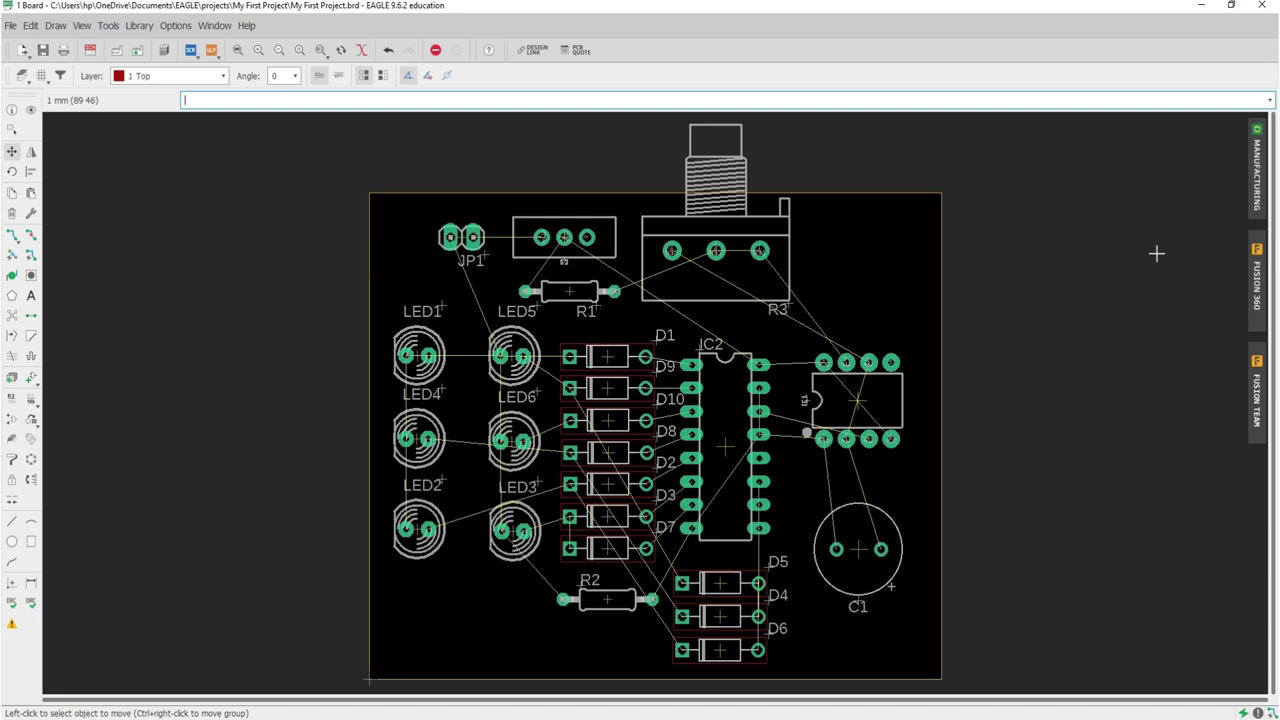
- Select the Route tool for manual Top-layer traces
left_click(11, 240)
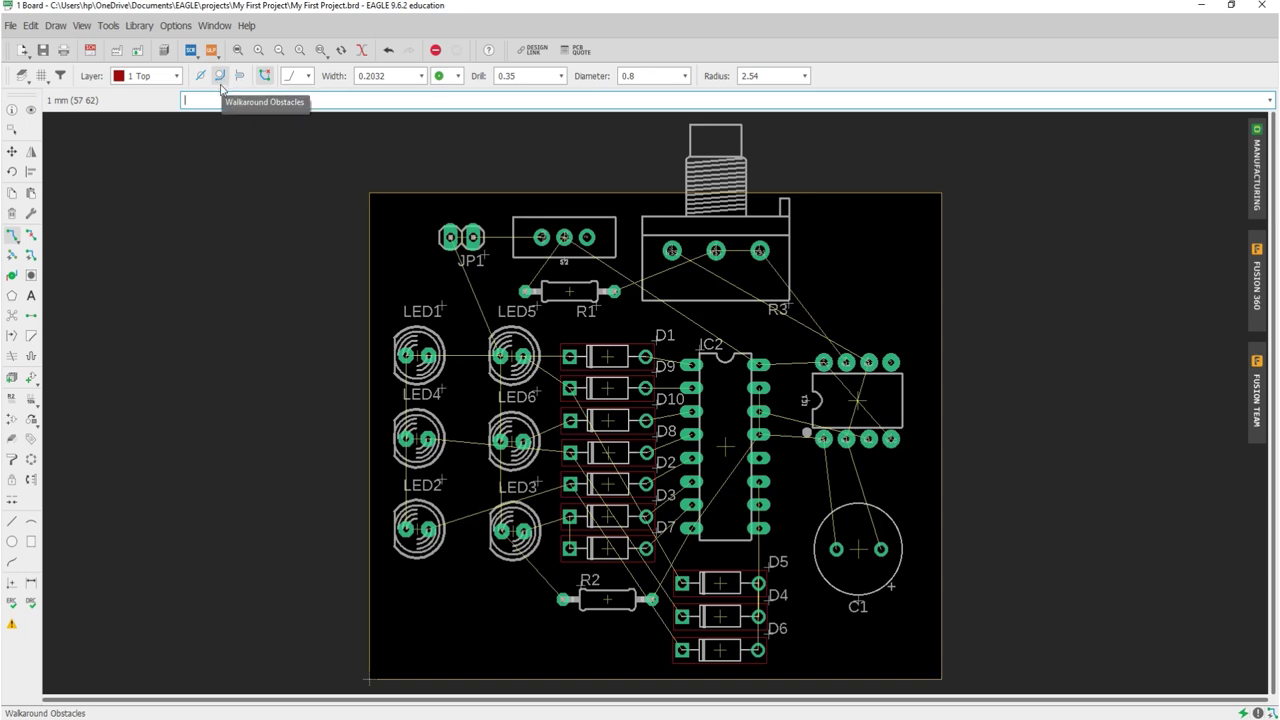
- Route a trace from JP1 pad 1 to LED5, then start one at LED1's N$12 pad ignoring obstacles
scroll(500, 265, "up", 2)
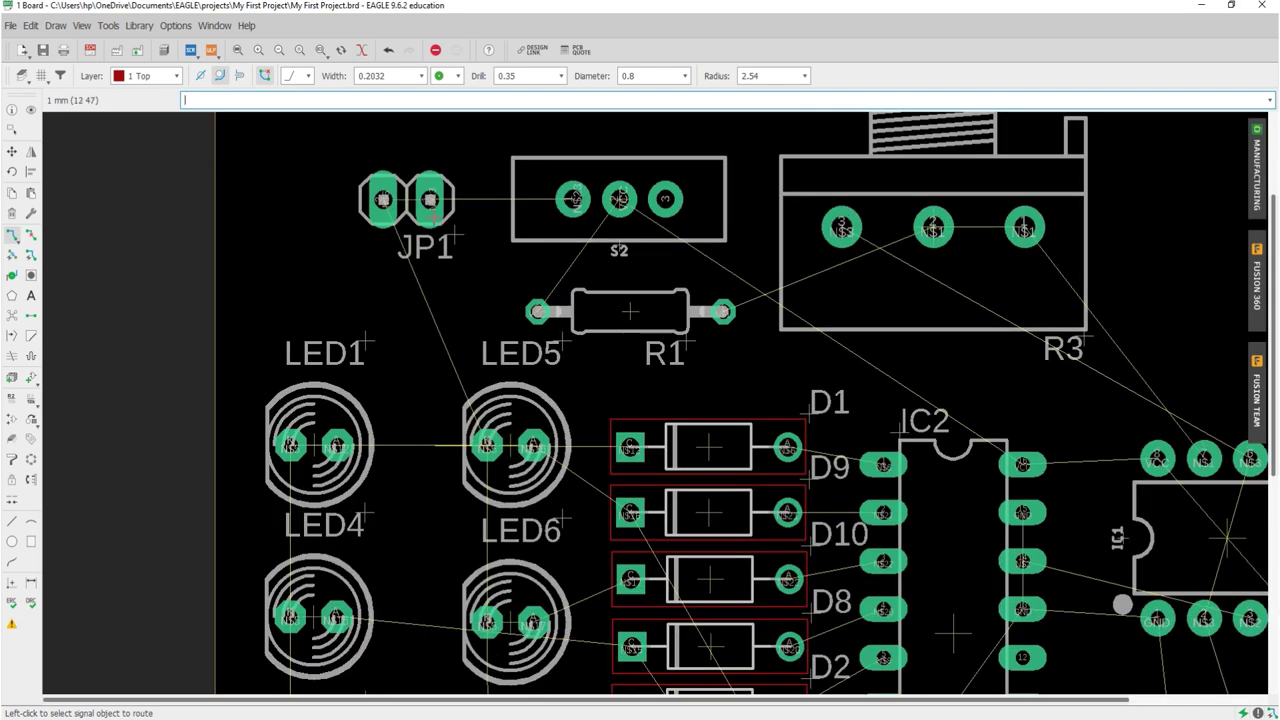
left_click(383, 197)
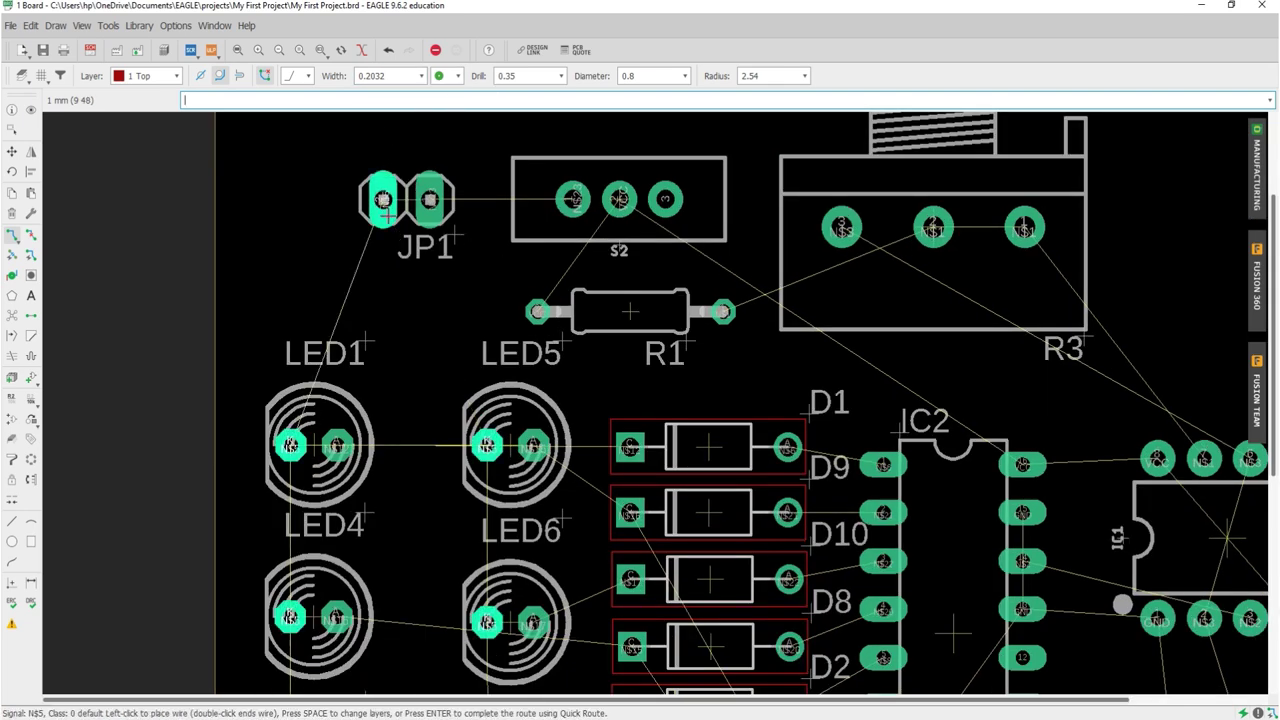
left_click(489, 442)
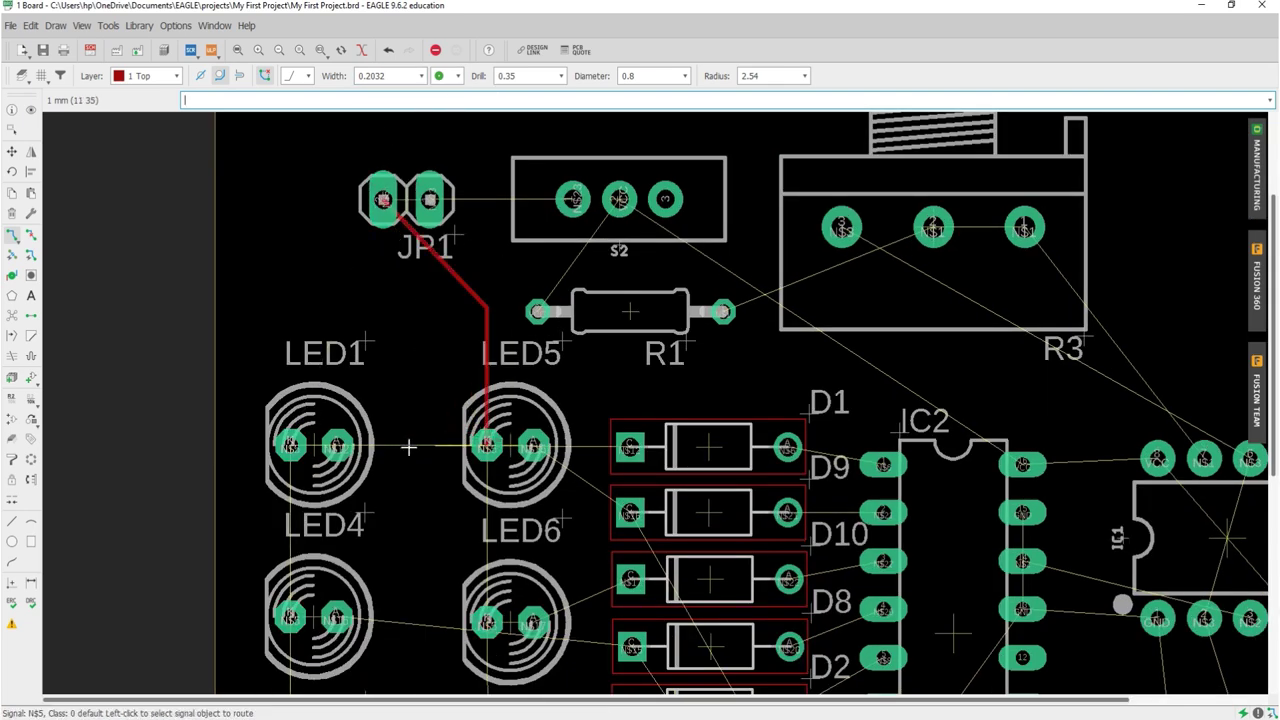
left_click(337, 446)
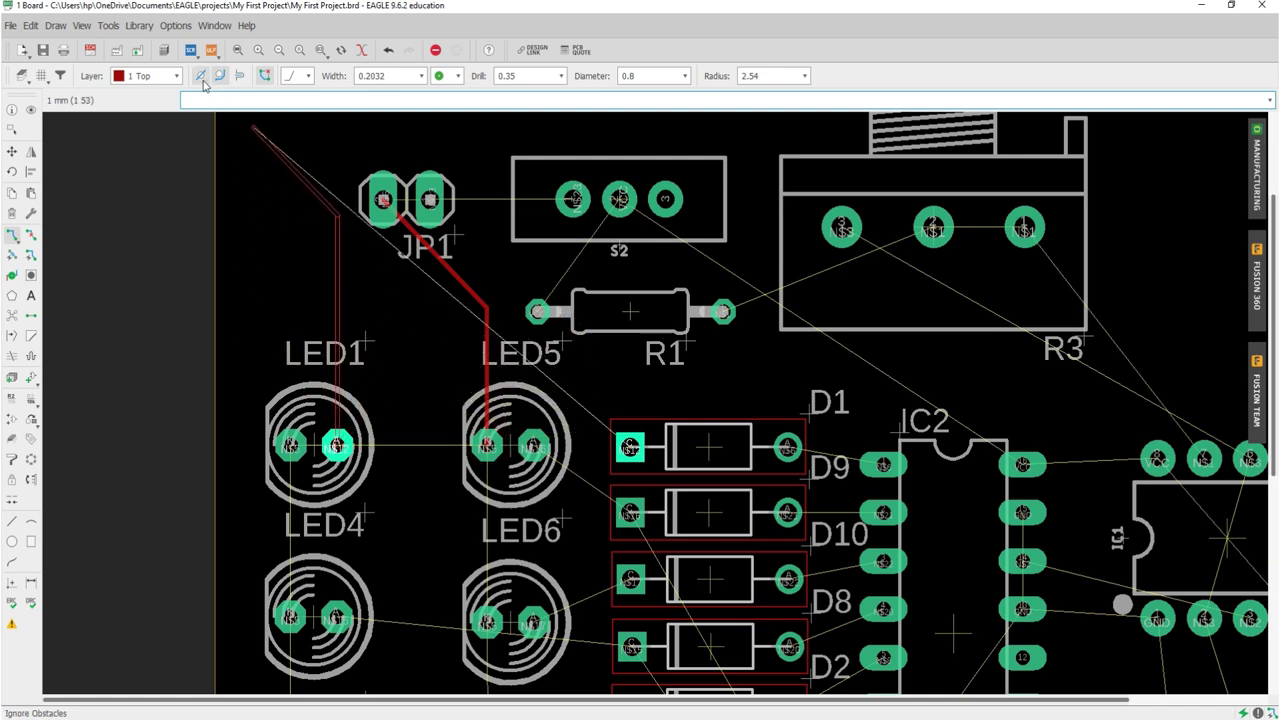
left_click(202, 80)
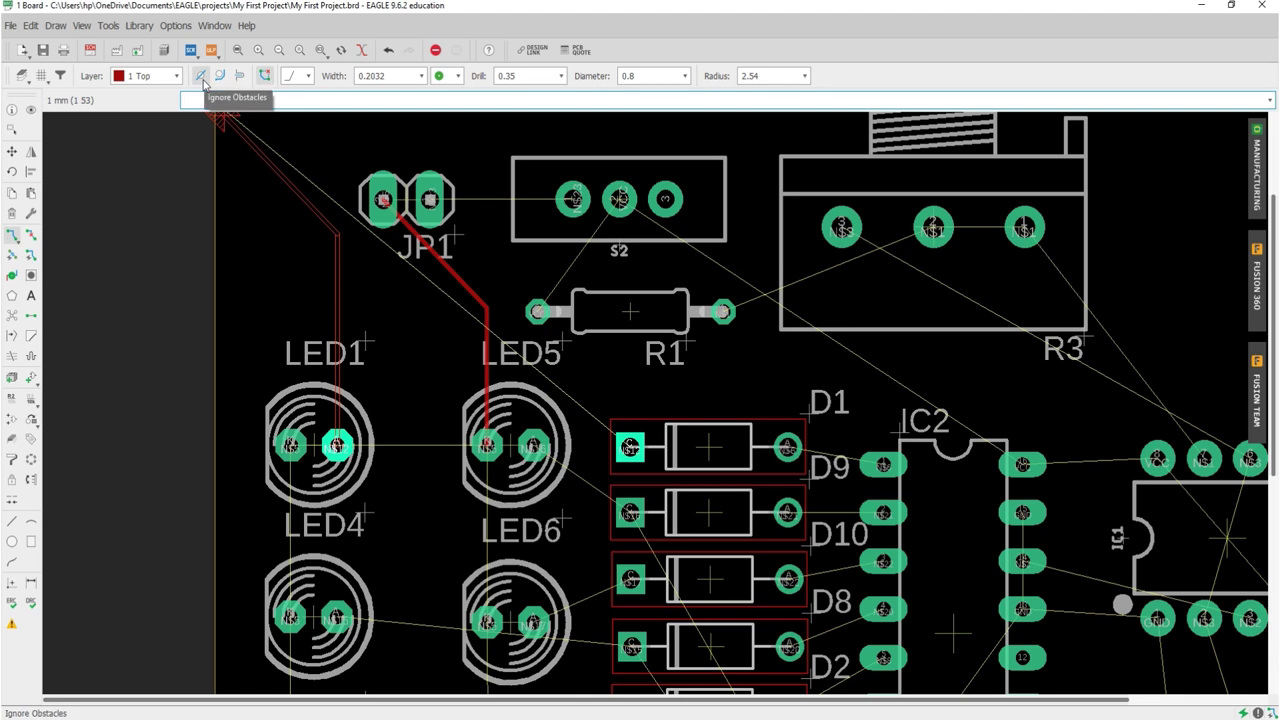
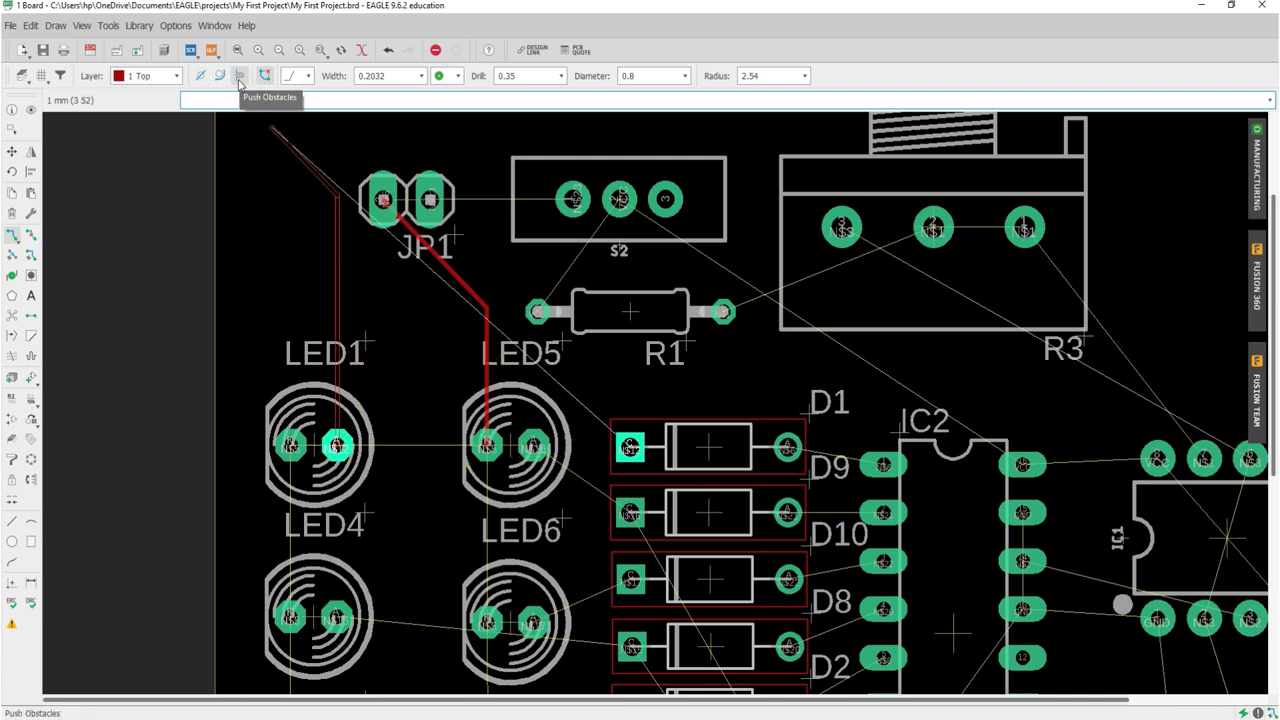
- Turn on Push Obstacles, cancel the LED1 route, and choose the second wire bend style
left_click(239, 83)
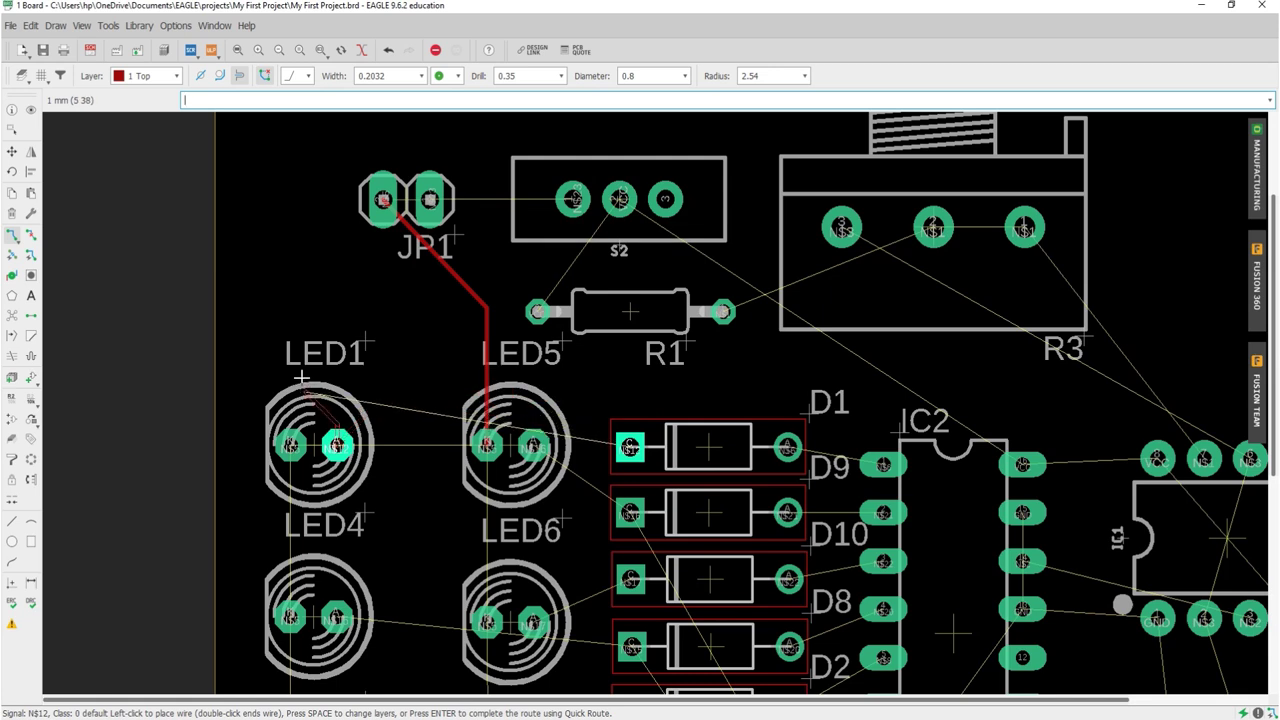
key("Escape")
left_click(309, 76)
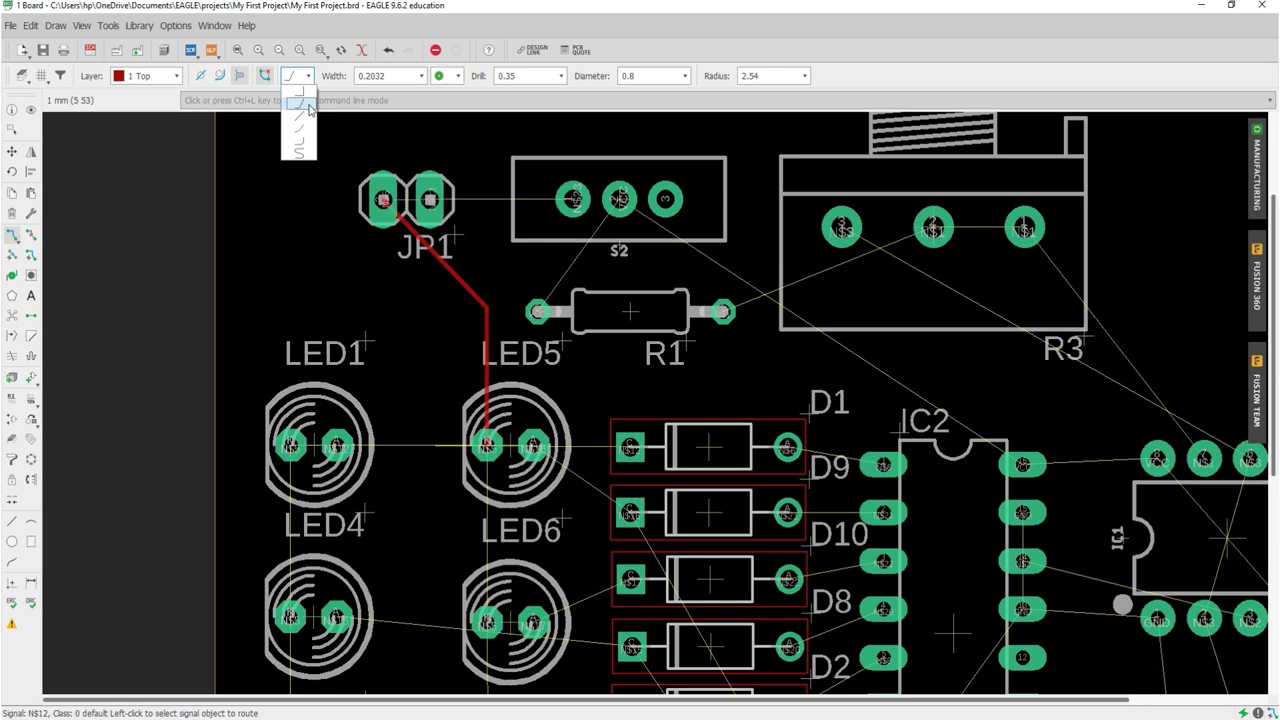
left_click(301, 103)
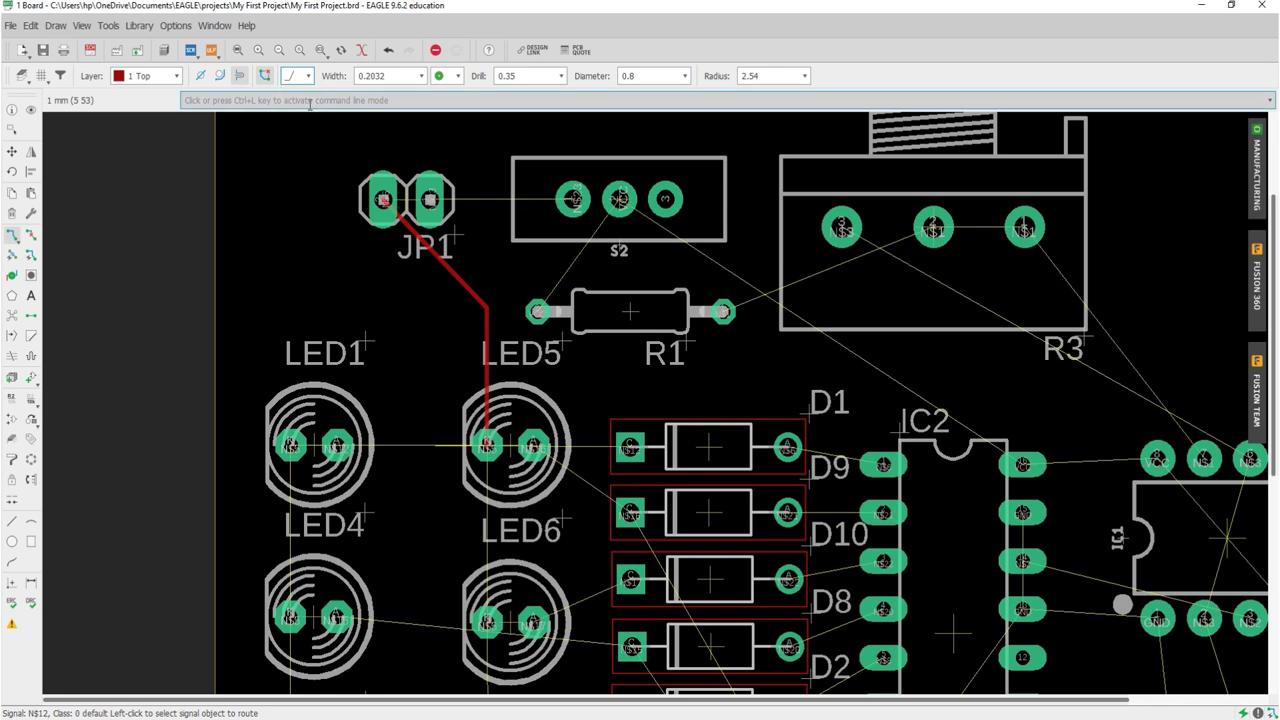
- Set the route trace width to 0.8128
left_click(418, 78)
left_click(423, 78)
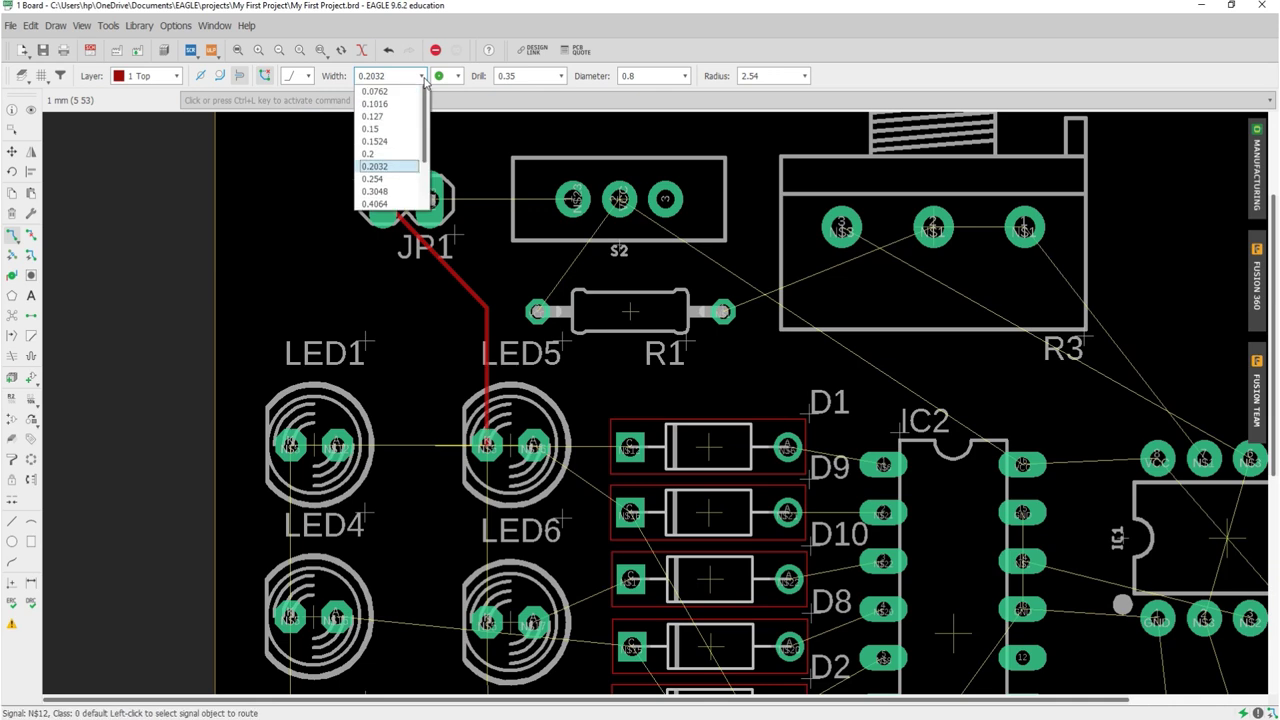
scroll(400, 150, "down", 1)
scroll(385, 165, "down", 1)
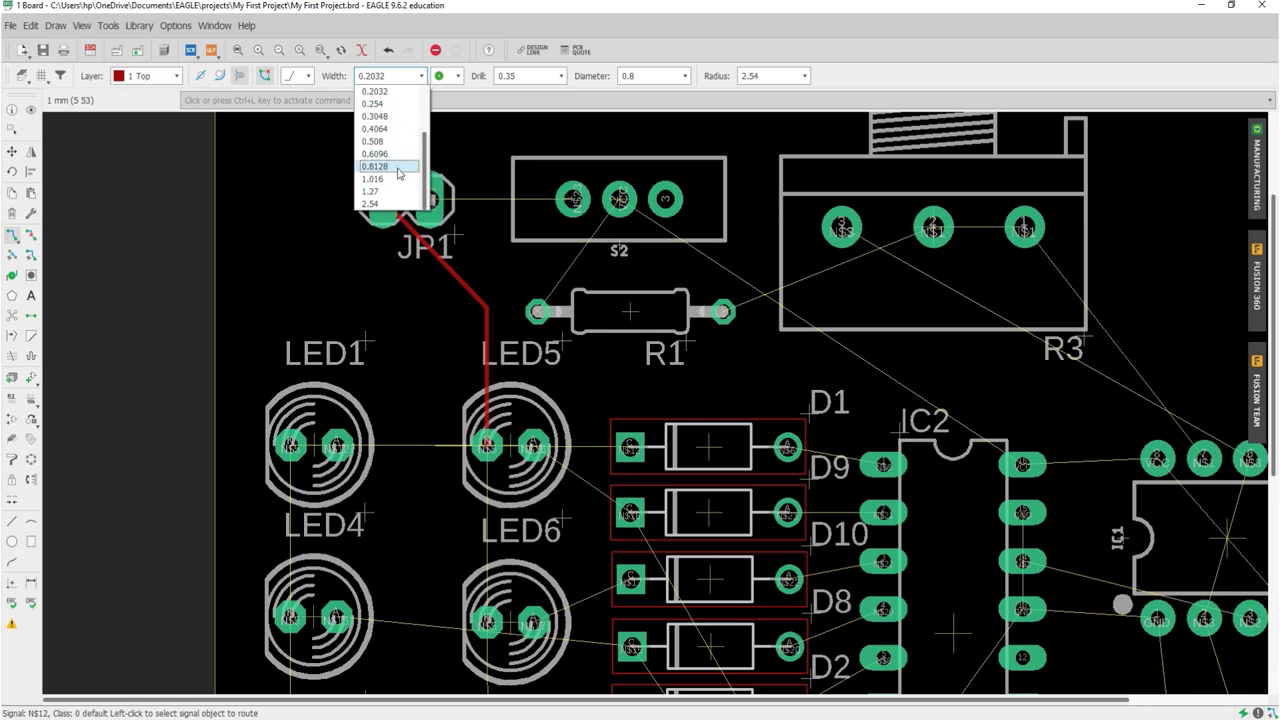
left_click(398, 167)
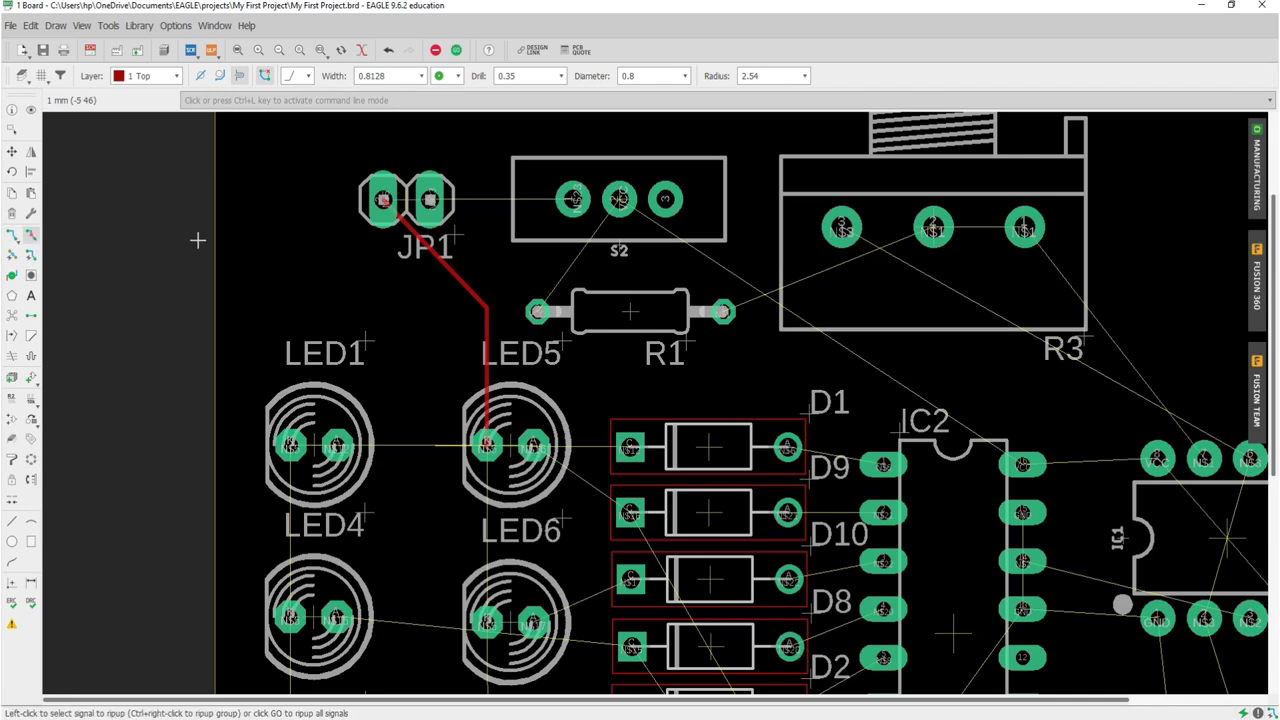
- Rip up the red JP1–LED5 trace and return to the Route tool
left_click(30, 234)
left_click(487, 300)
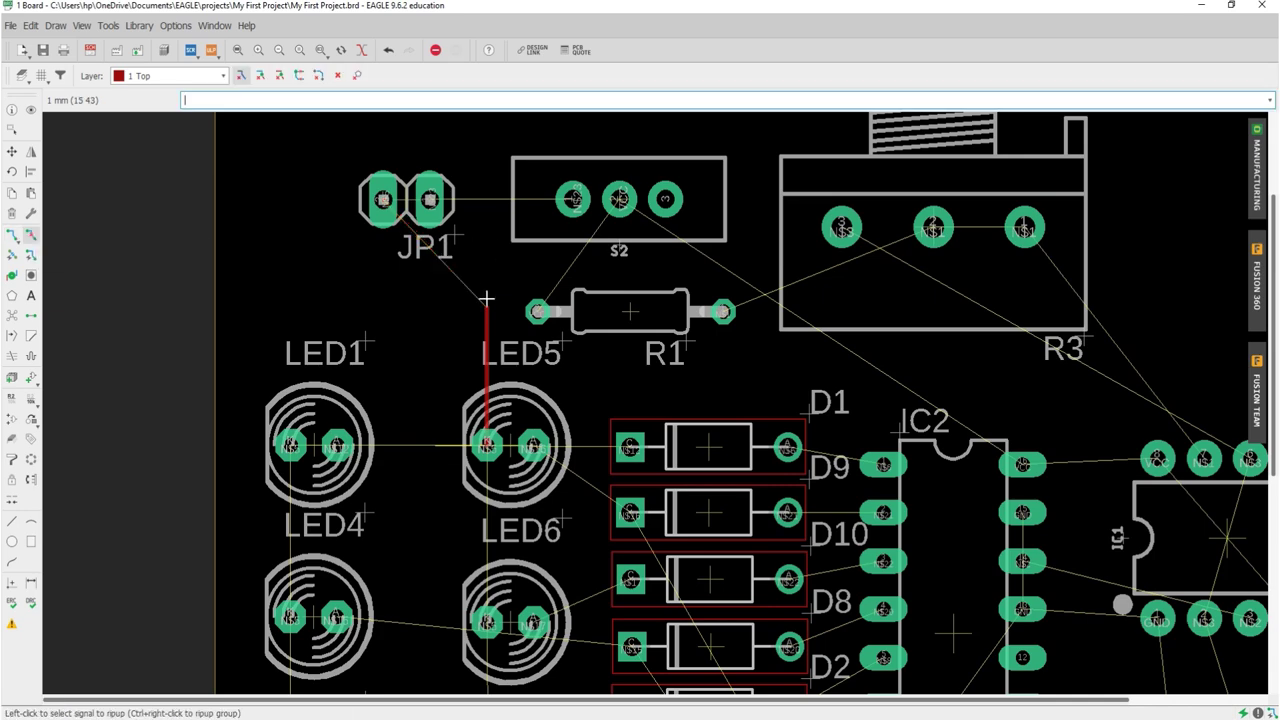
left_click(12, 234)
scroll(382, 176, "up", 1)
scroll(382, 176, "up", 3)
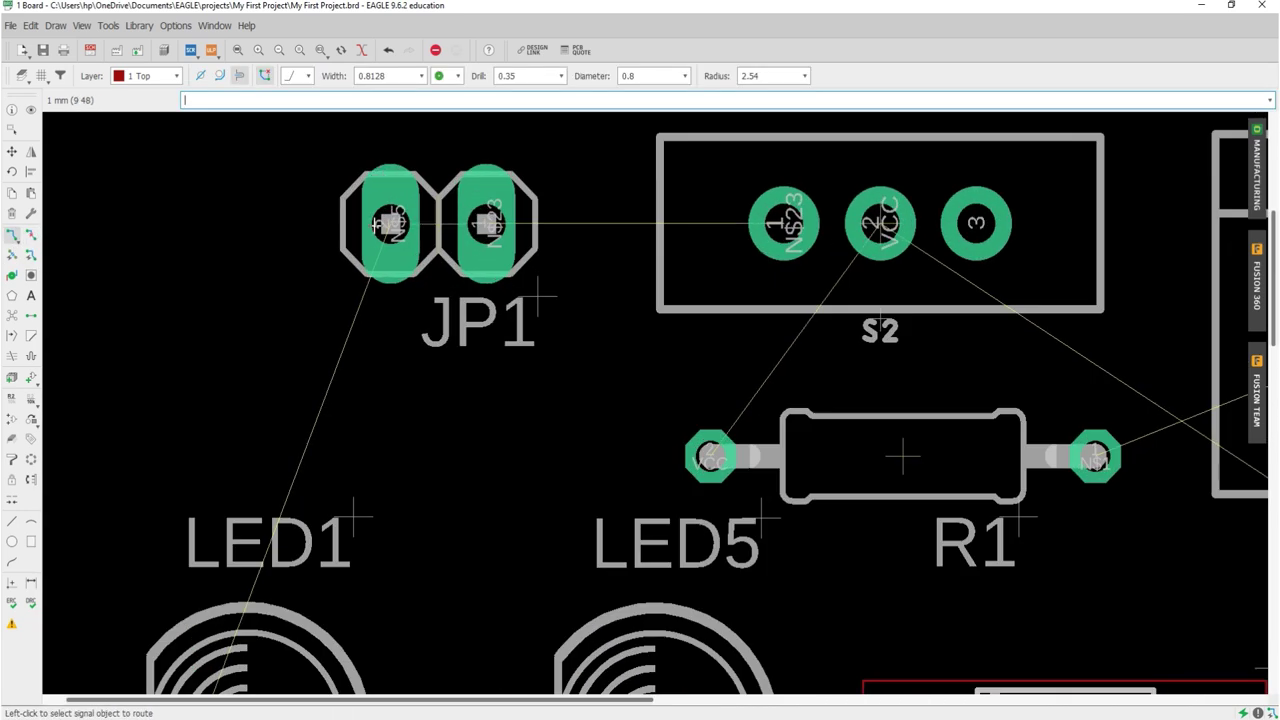
left_click(395, 205)
scroll(401, 182, "down", 1)
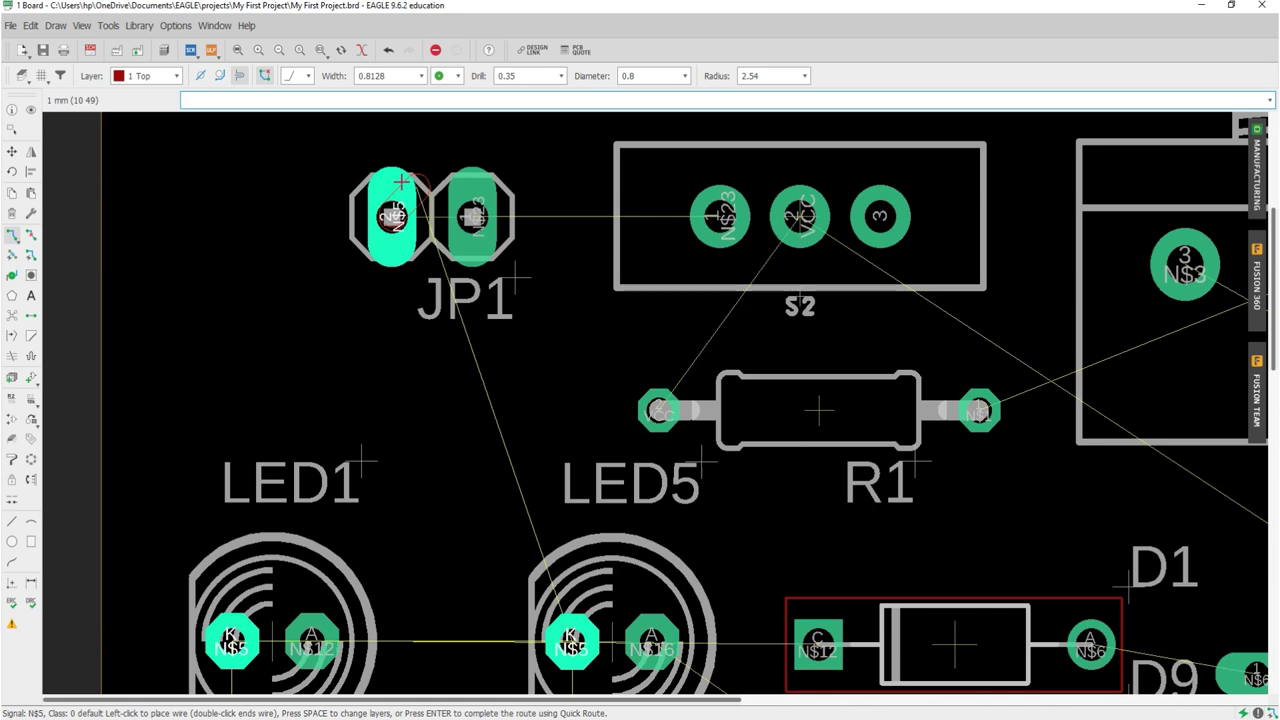
key("Escape")
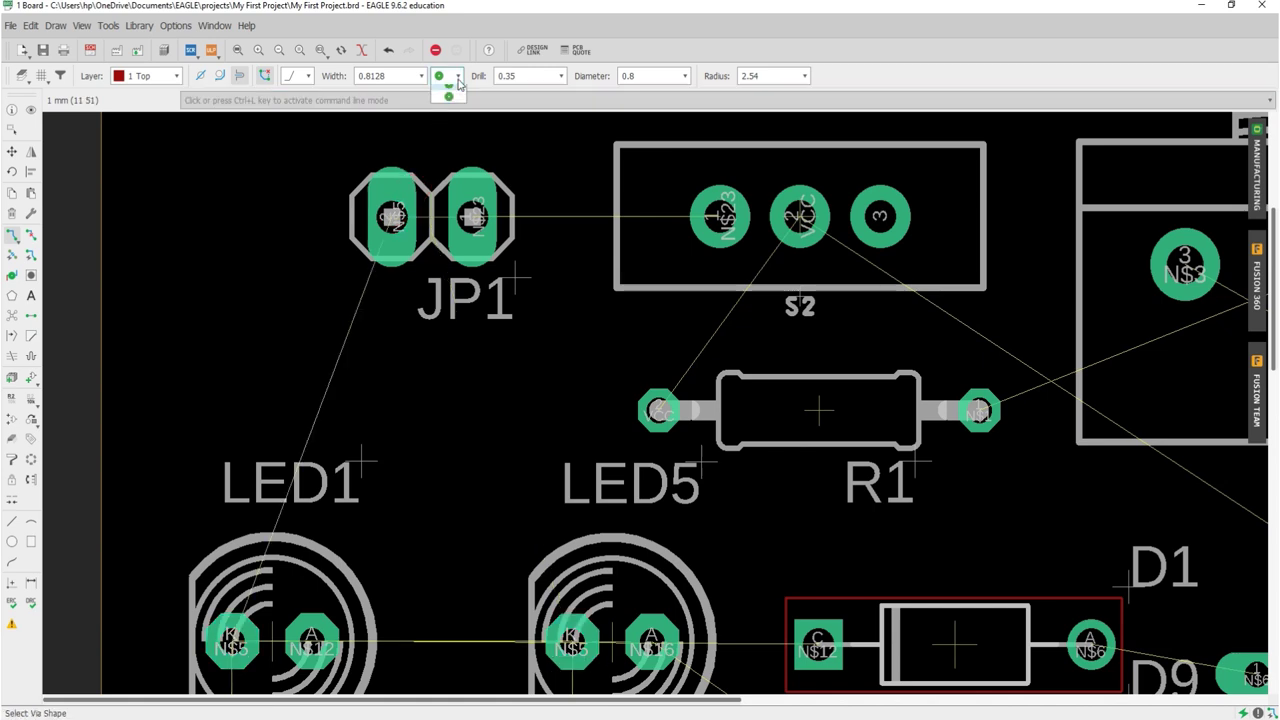
- Keep the round via shape and set the via drill size to 0.6
left_click(458, 76)
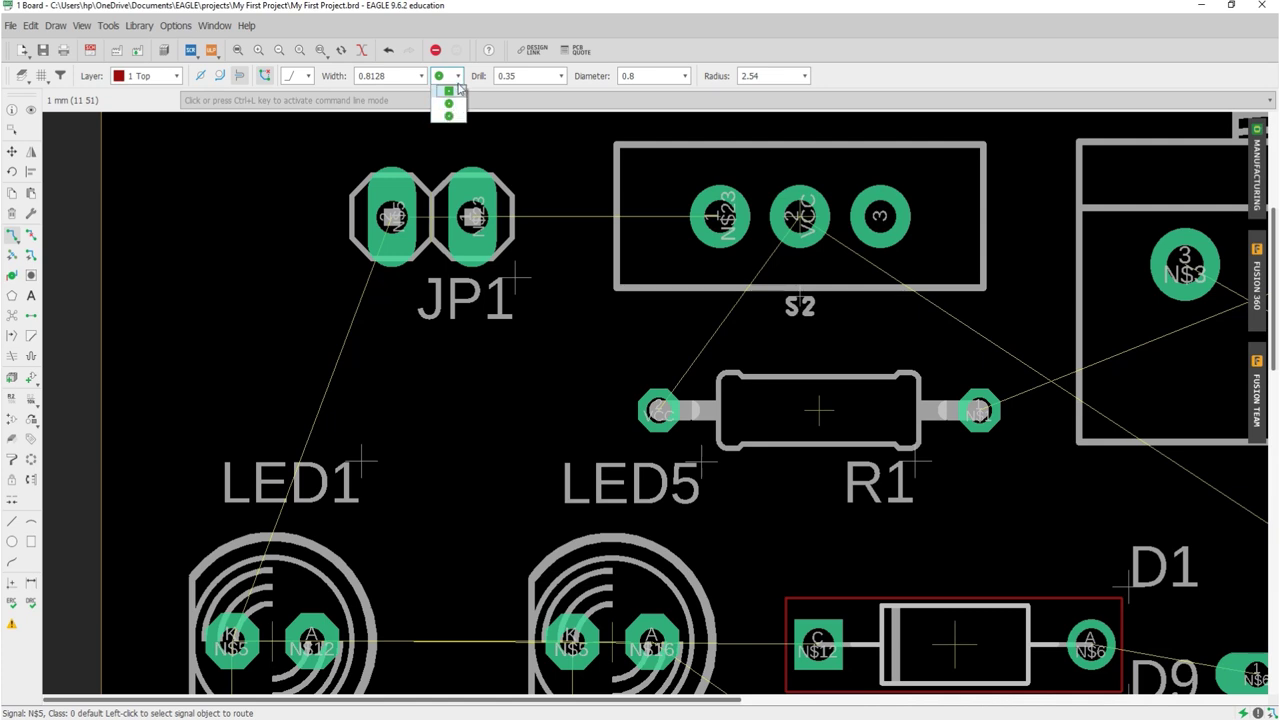
left_click(458, 78)
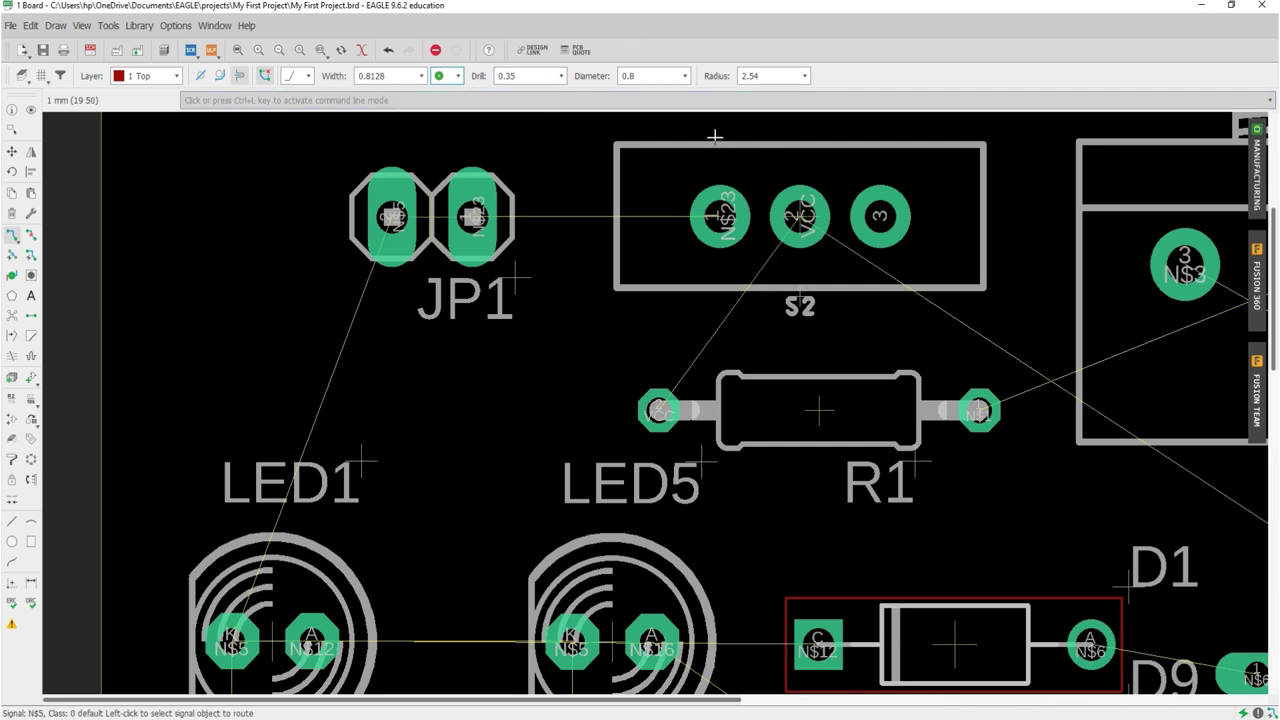
scroll(445, 285, "down", 3)
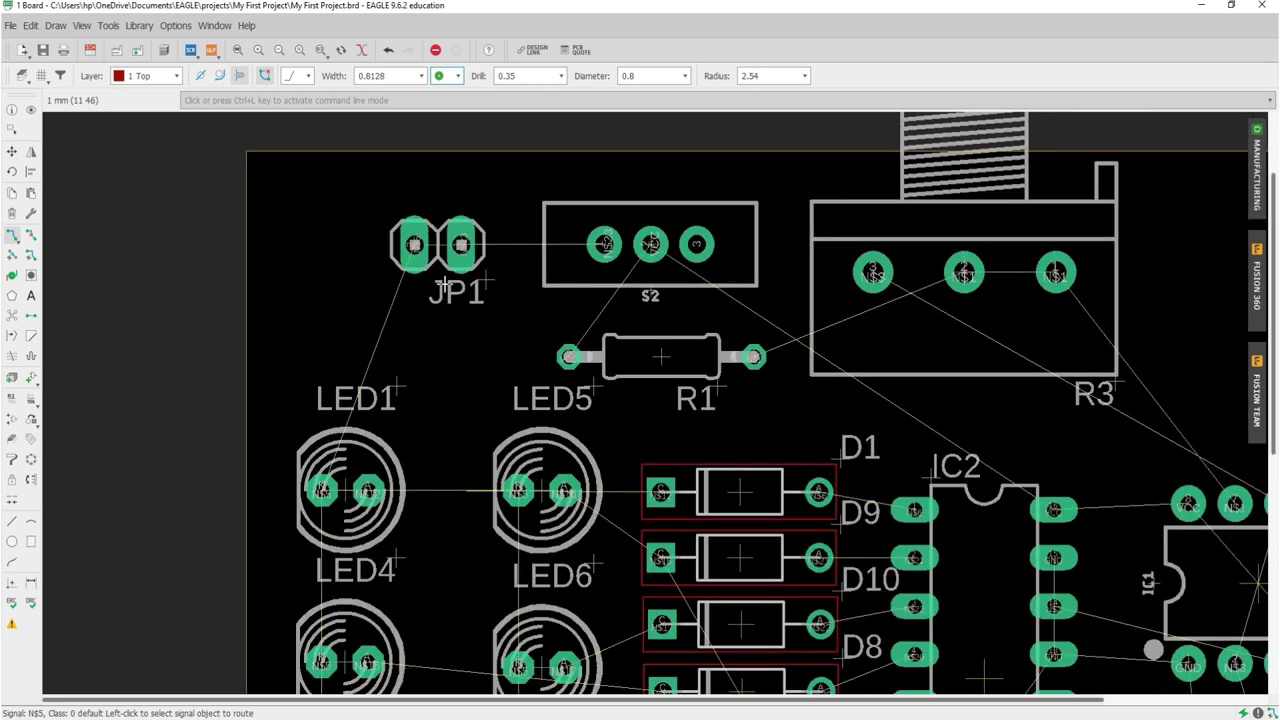
scroll(445, 286, "down", 2)
scroll(445, 287, "down", 1)
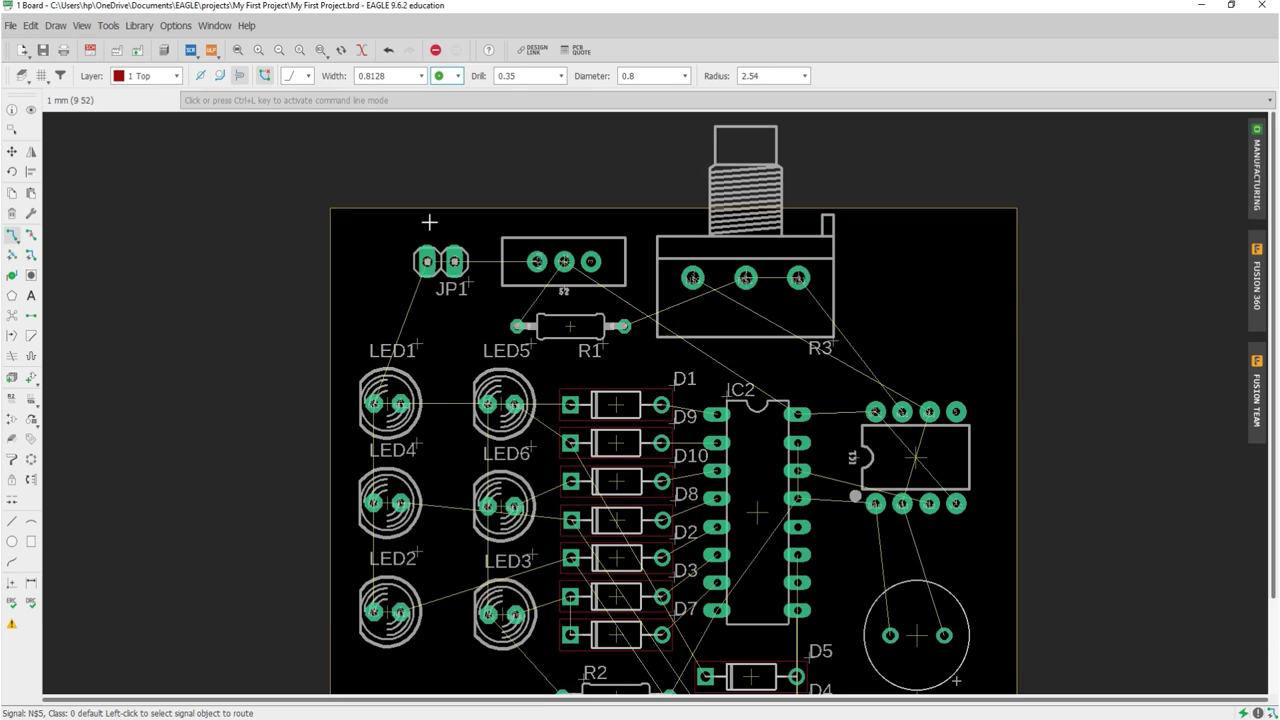
scroll(466, 263, "up", 3)
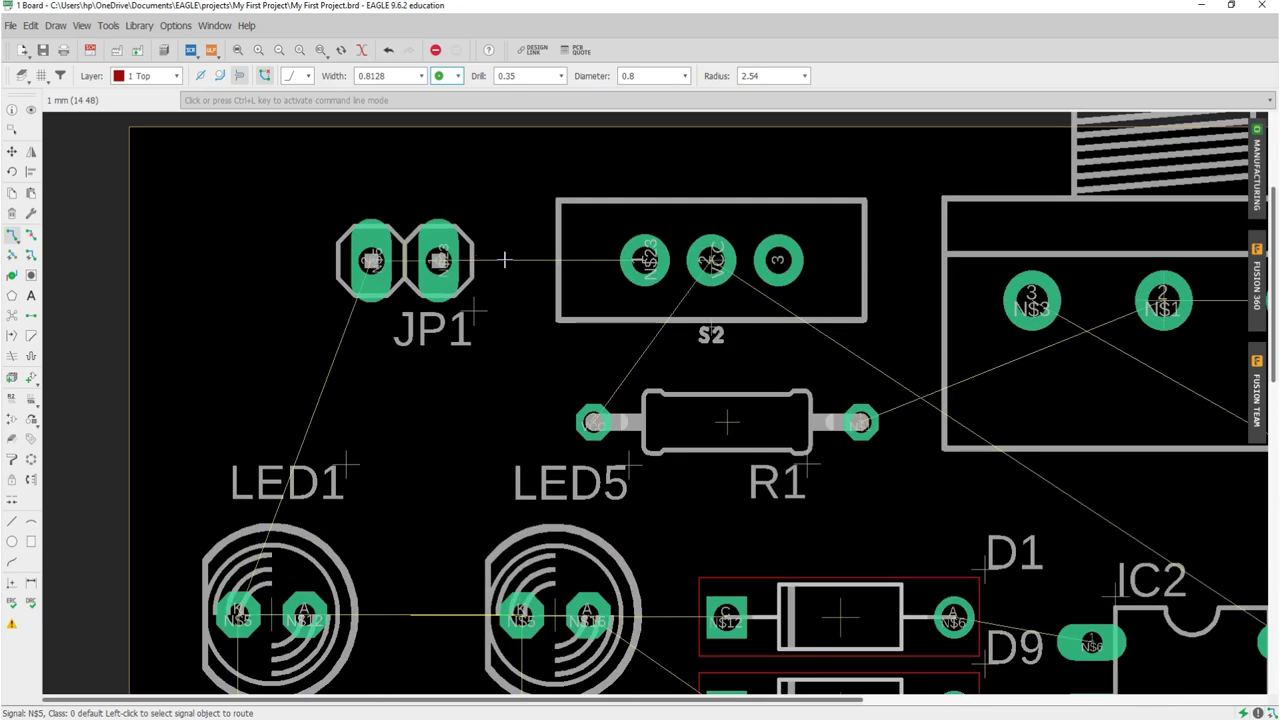
left_click(438, 260)
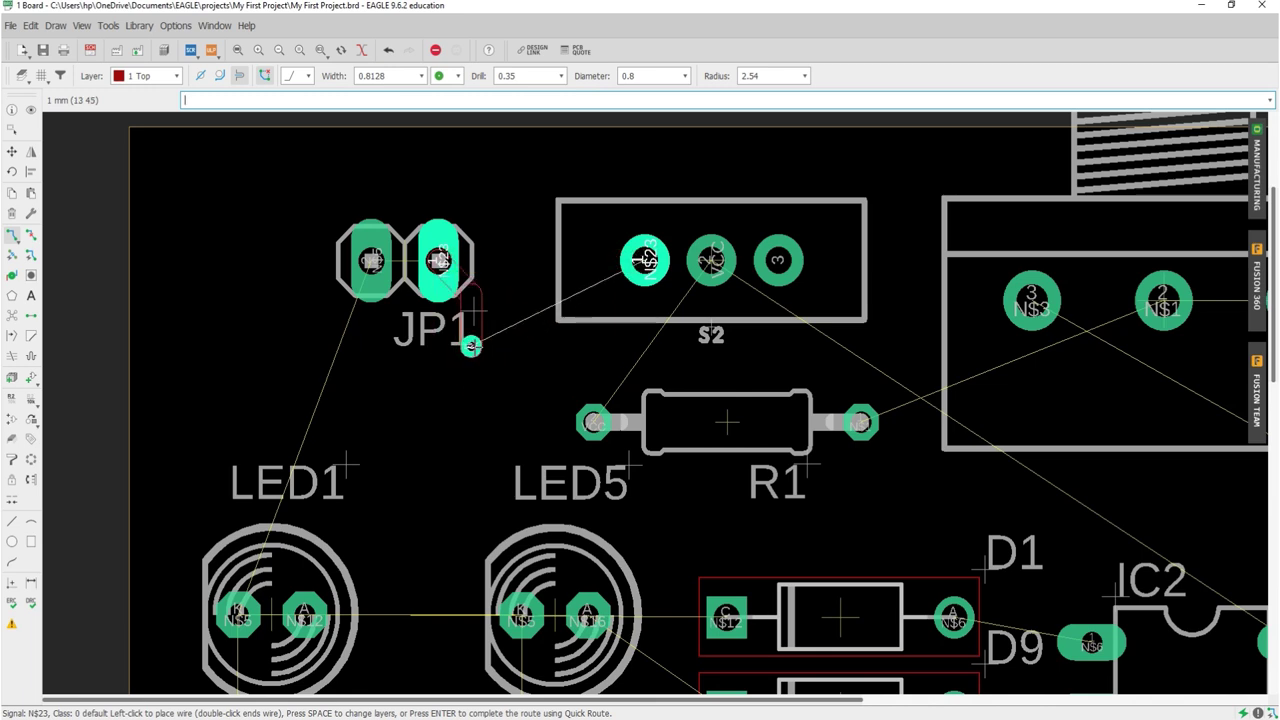
left_click(560, 76)
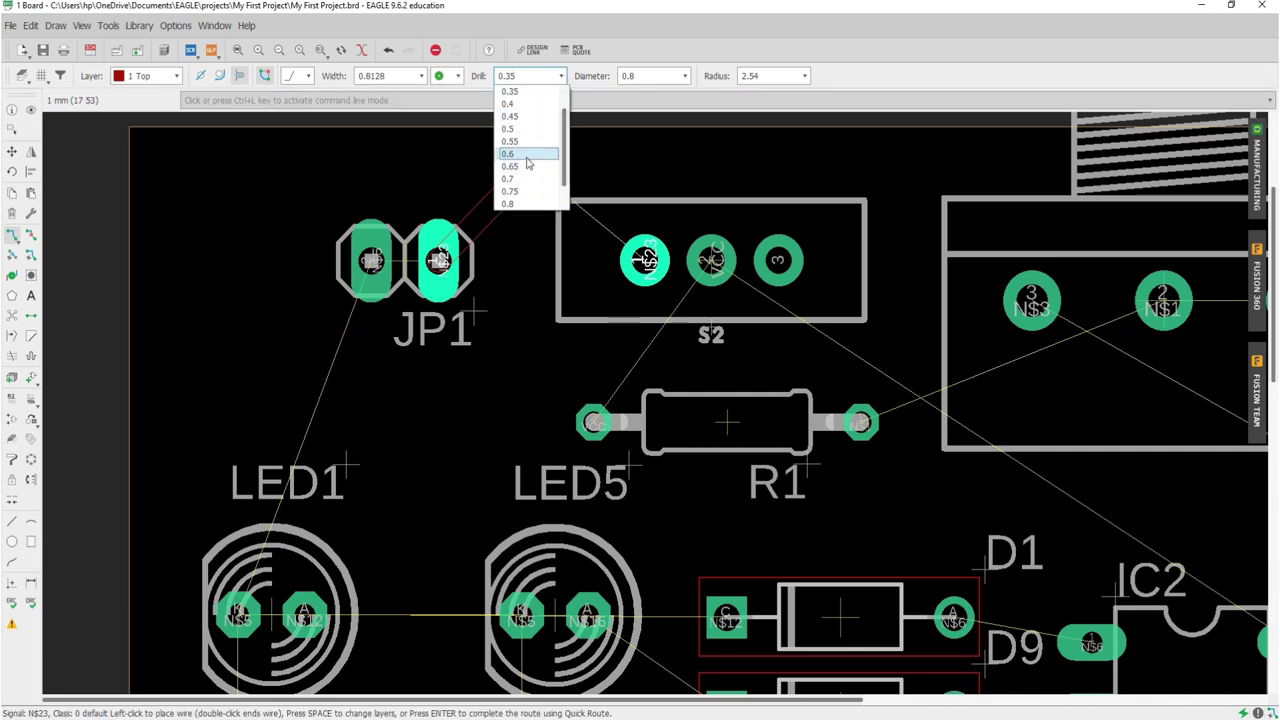
left_click(530, 166)
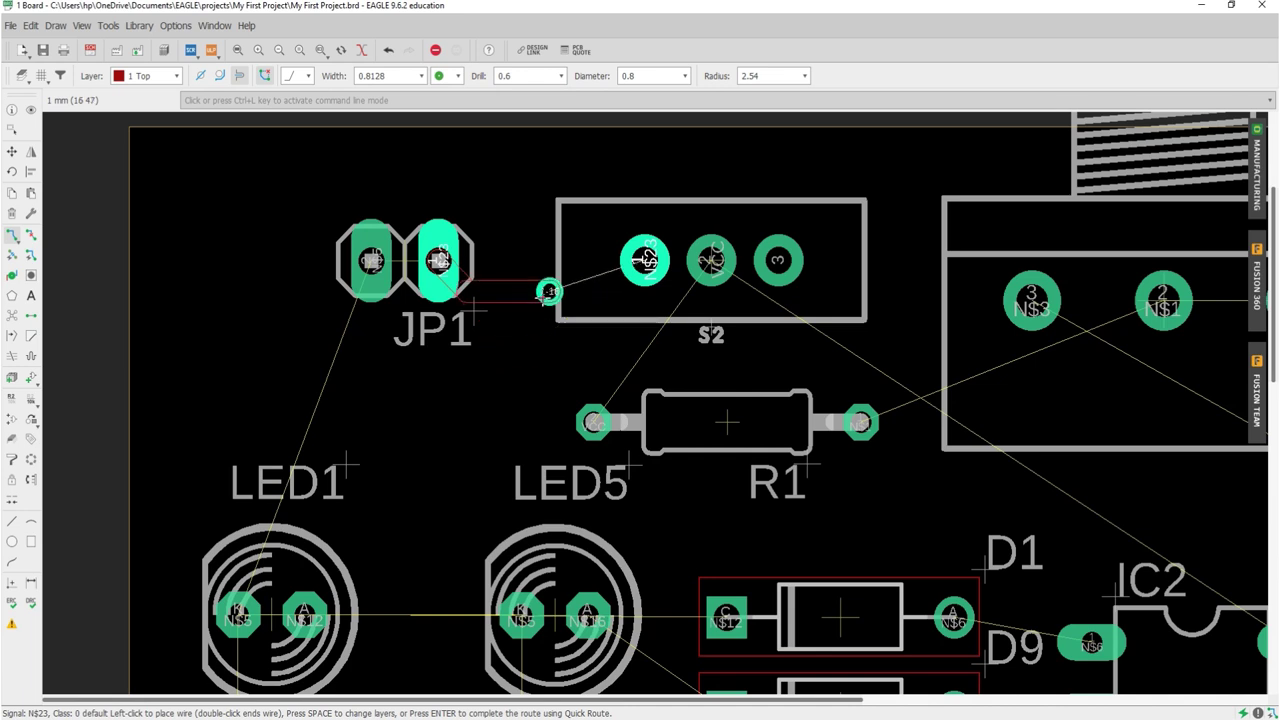
key("Escape")
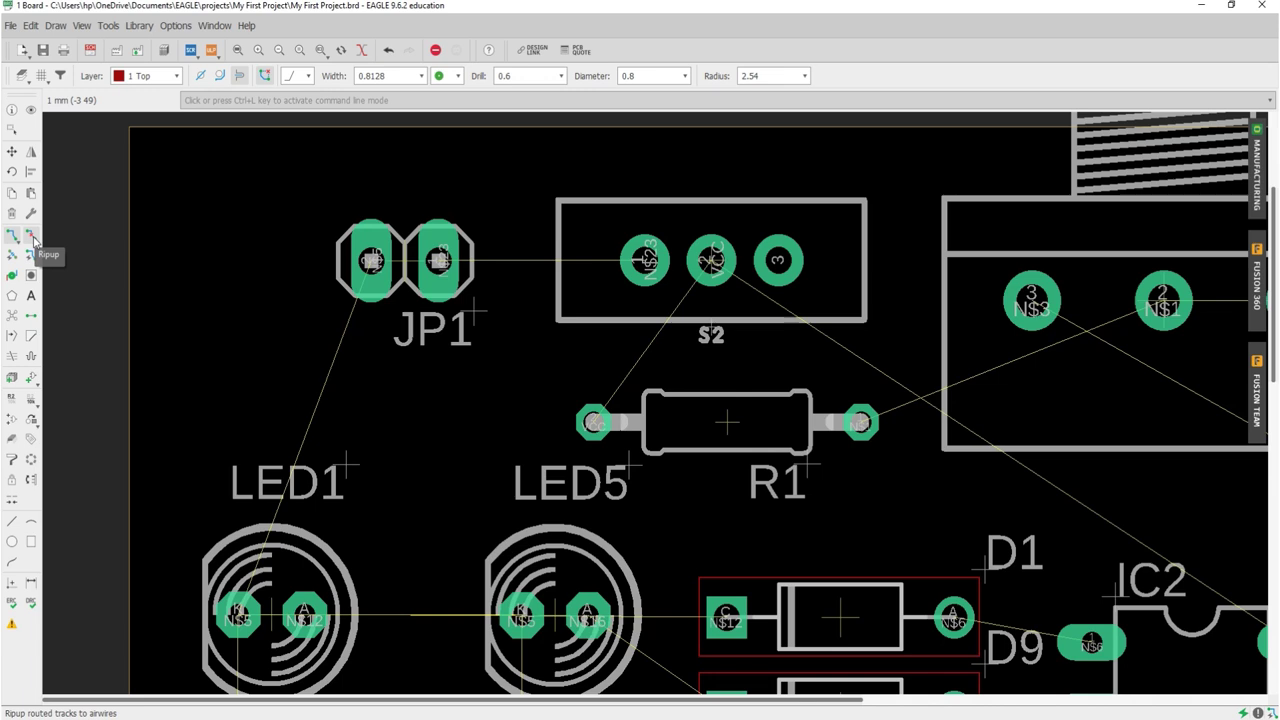
- Recalculate the airwires with Ratsnest and switch routing to layer 16 Bottom
left_click(12, 318)
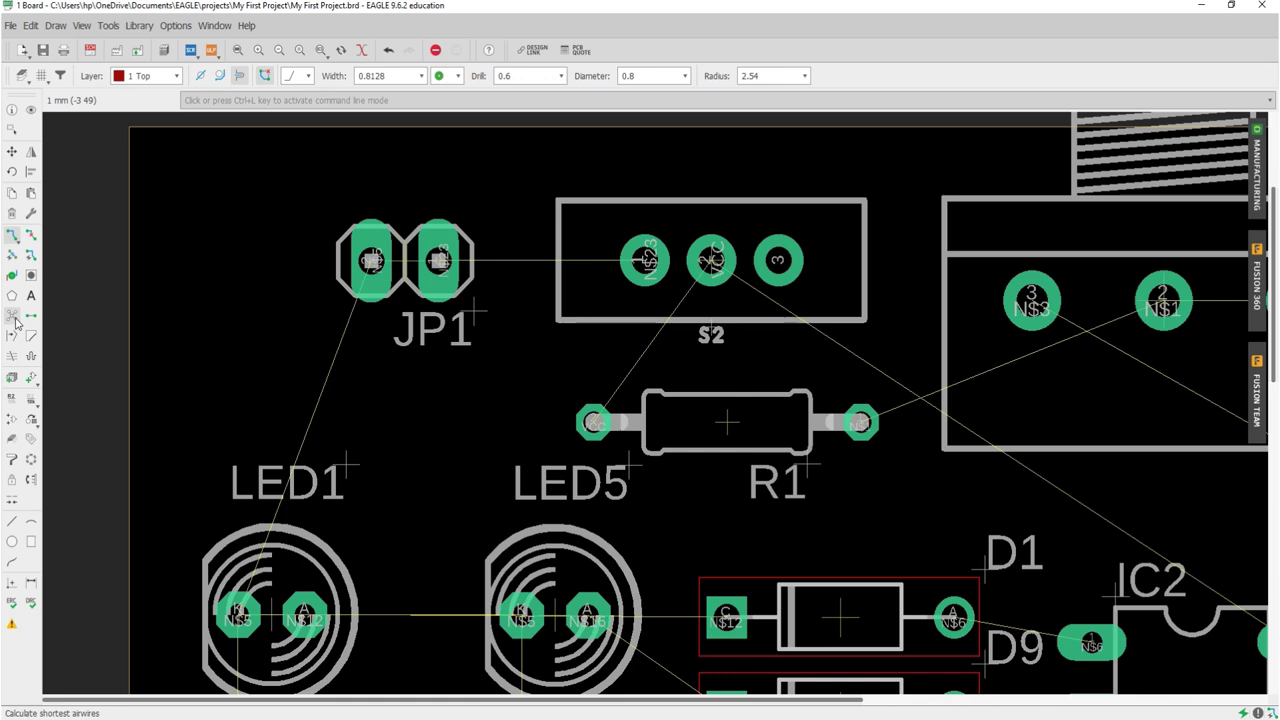
scroll(360, 322, "down", 3)
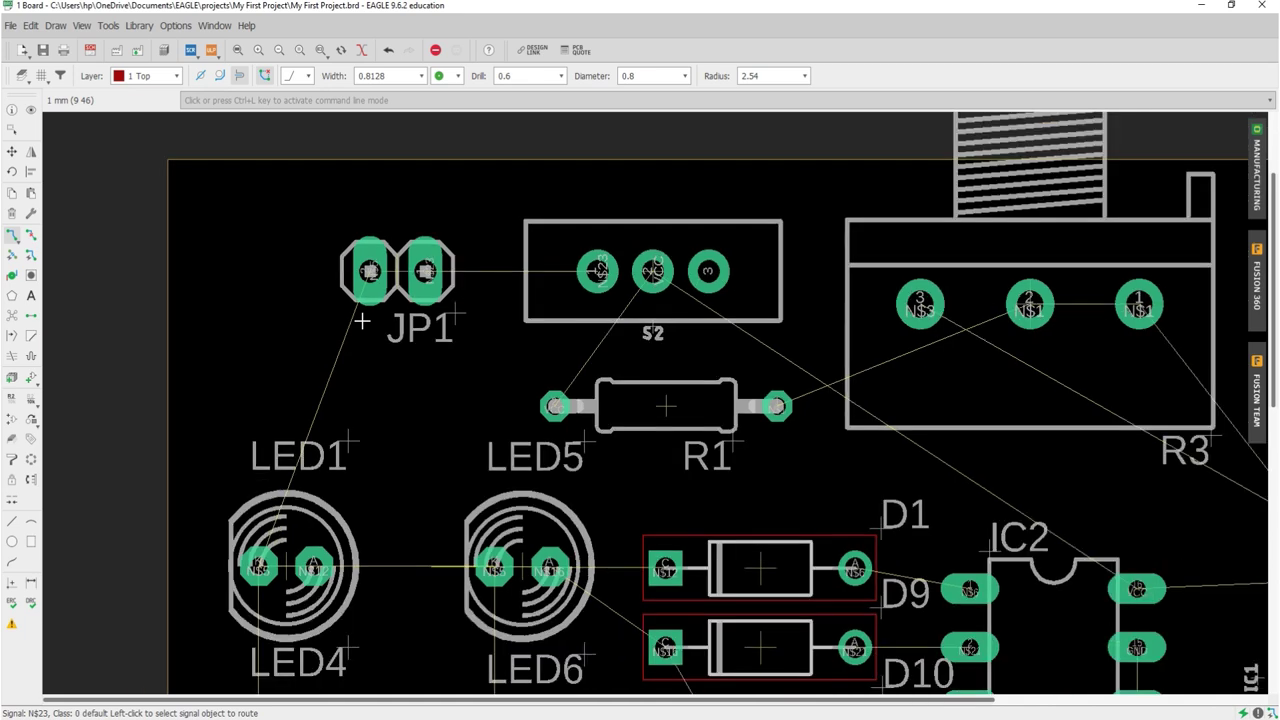
scroll(362, 321, "down", 1)
scroll(362, 321, "down", 1)
scroll(362, 321, "down", 2)
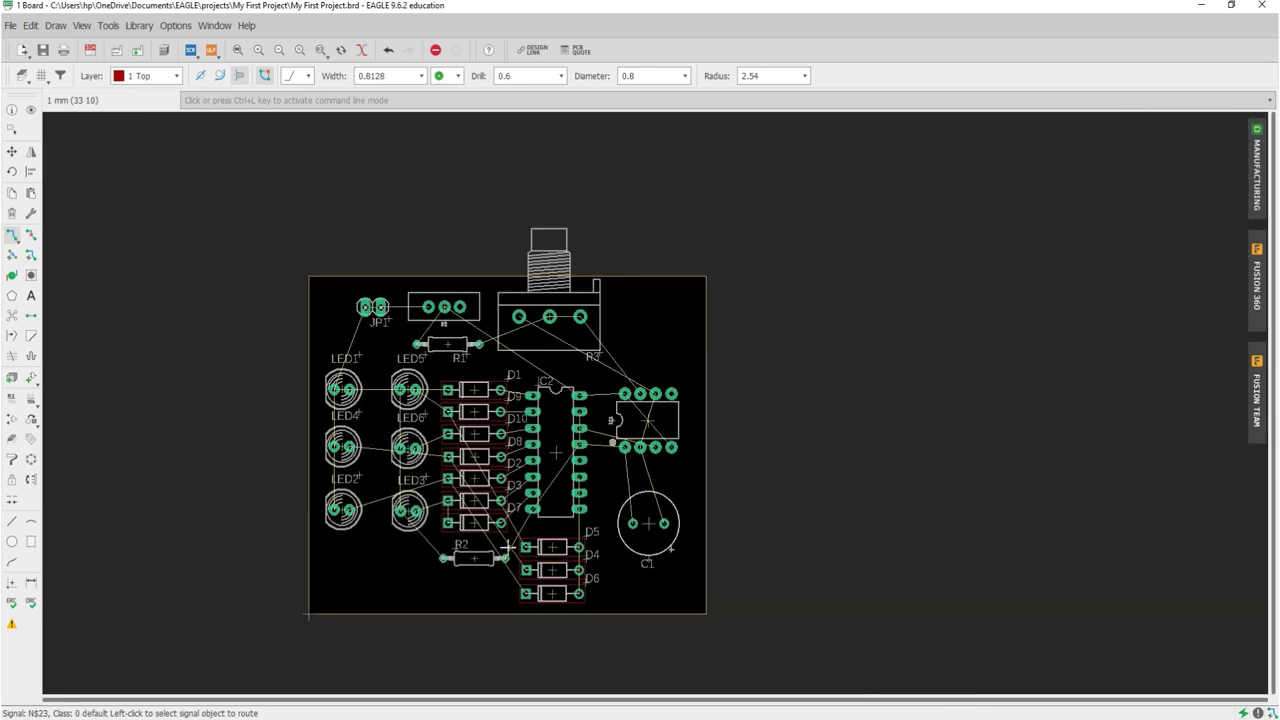
scroll(508, 547, "up", 1)
scroll(508, 547, "up", 1)
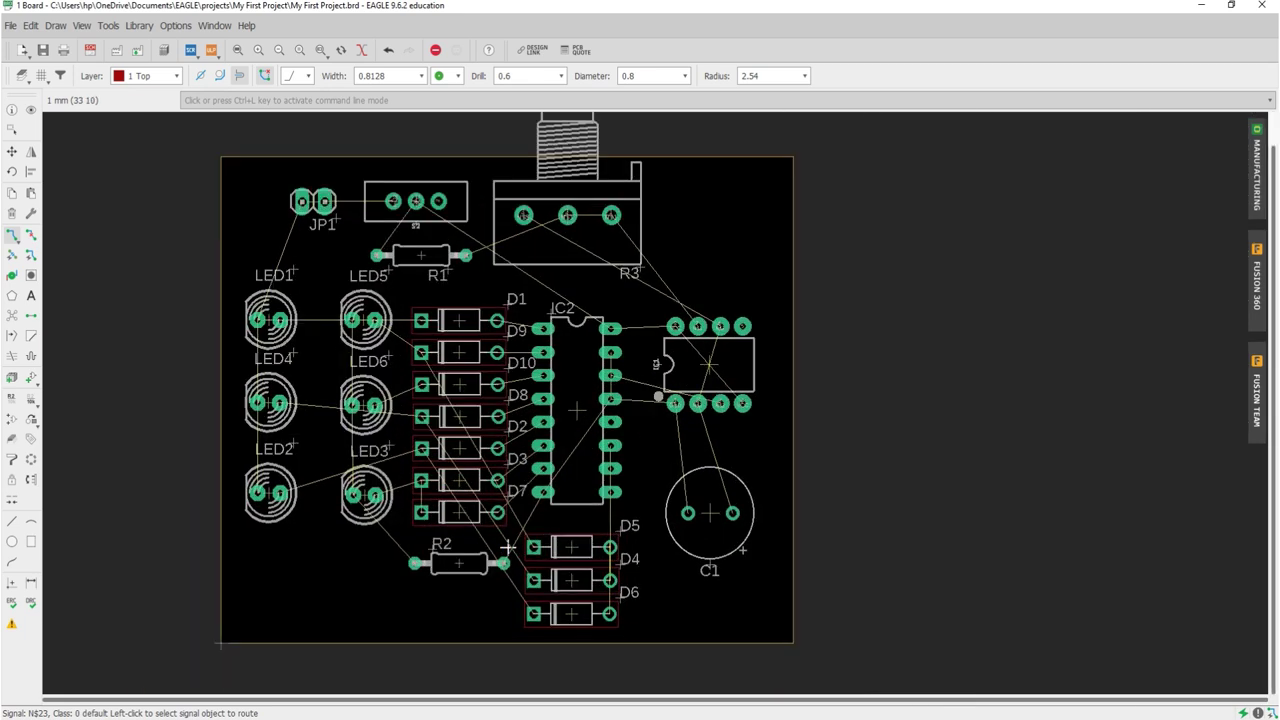
left_click(177, 76)
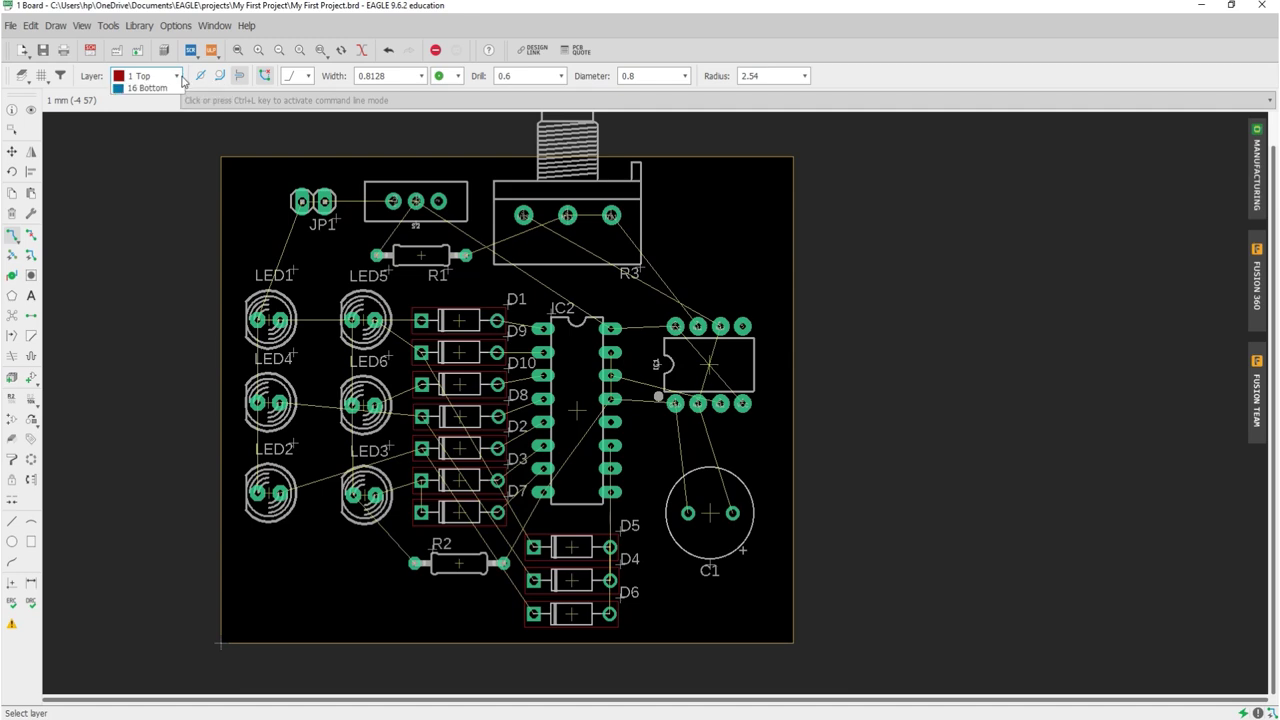
left_click(150, 103)
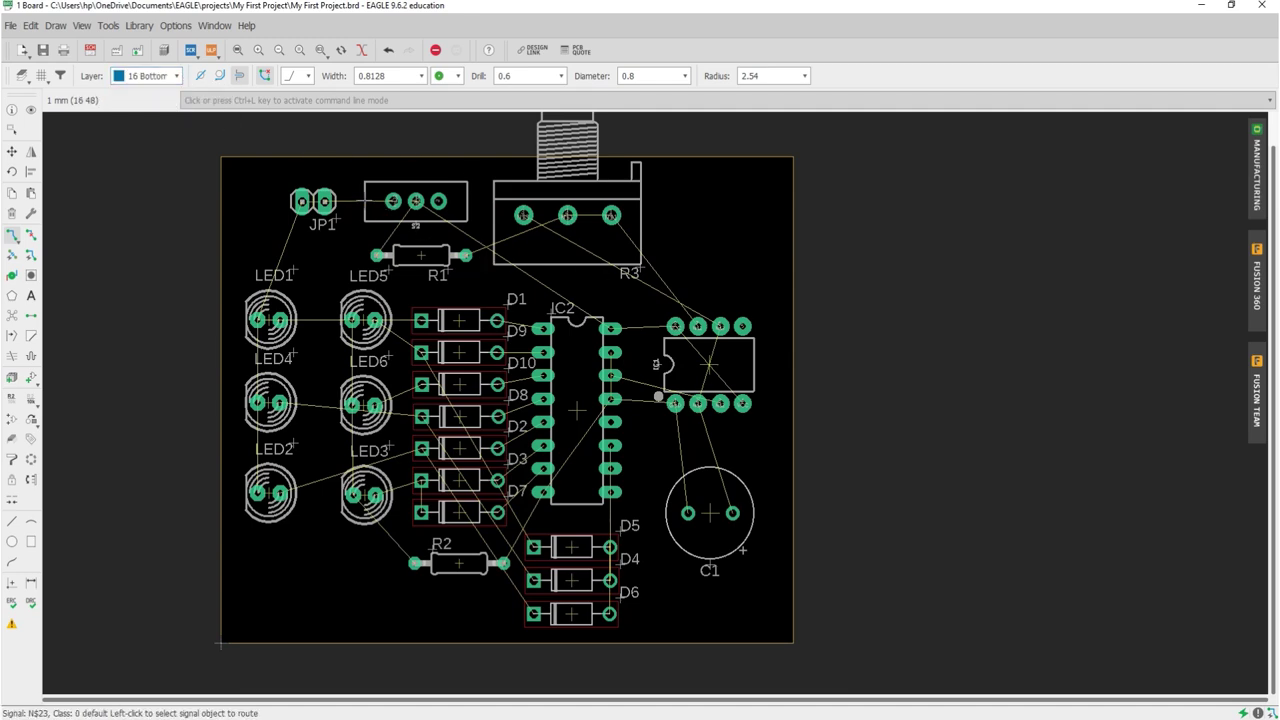
- Route the N$23 trace from JP1's right pad to S2 pad 1
scroll(346, 190, "up", 4)
scroll(346, 190, "up", 3)
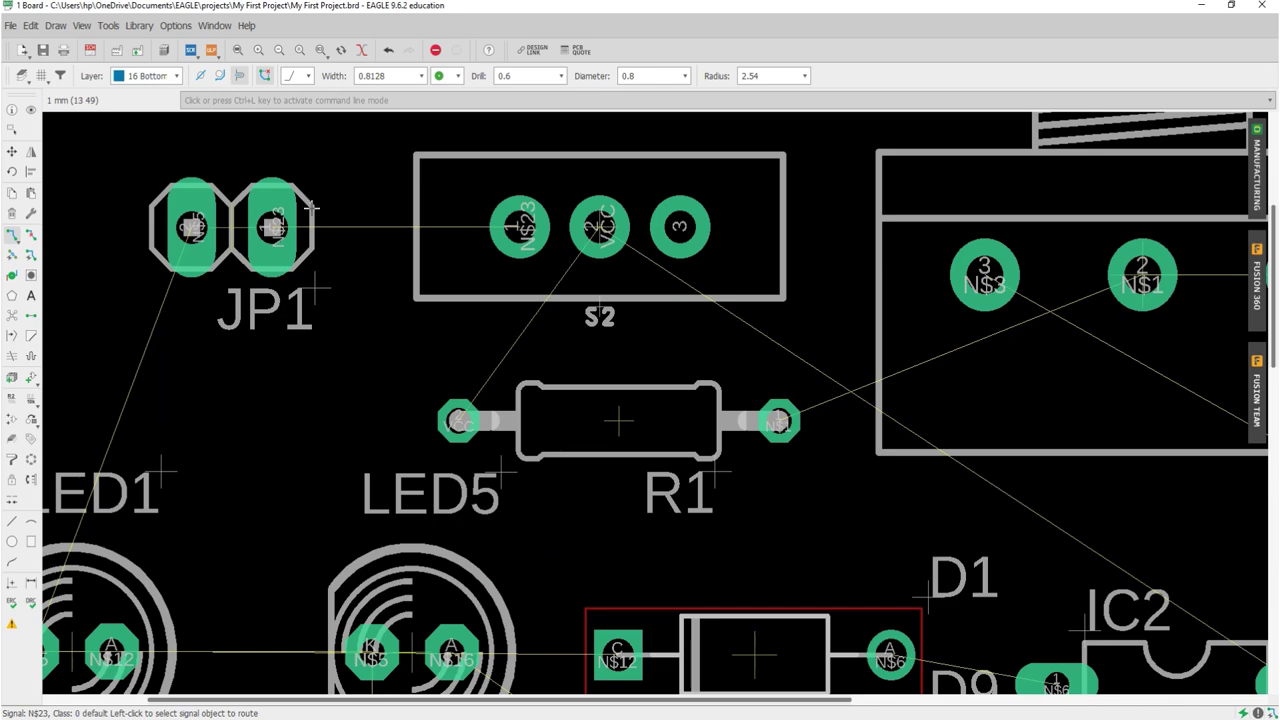
scroll(339, 228, "down", 7)
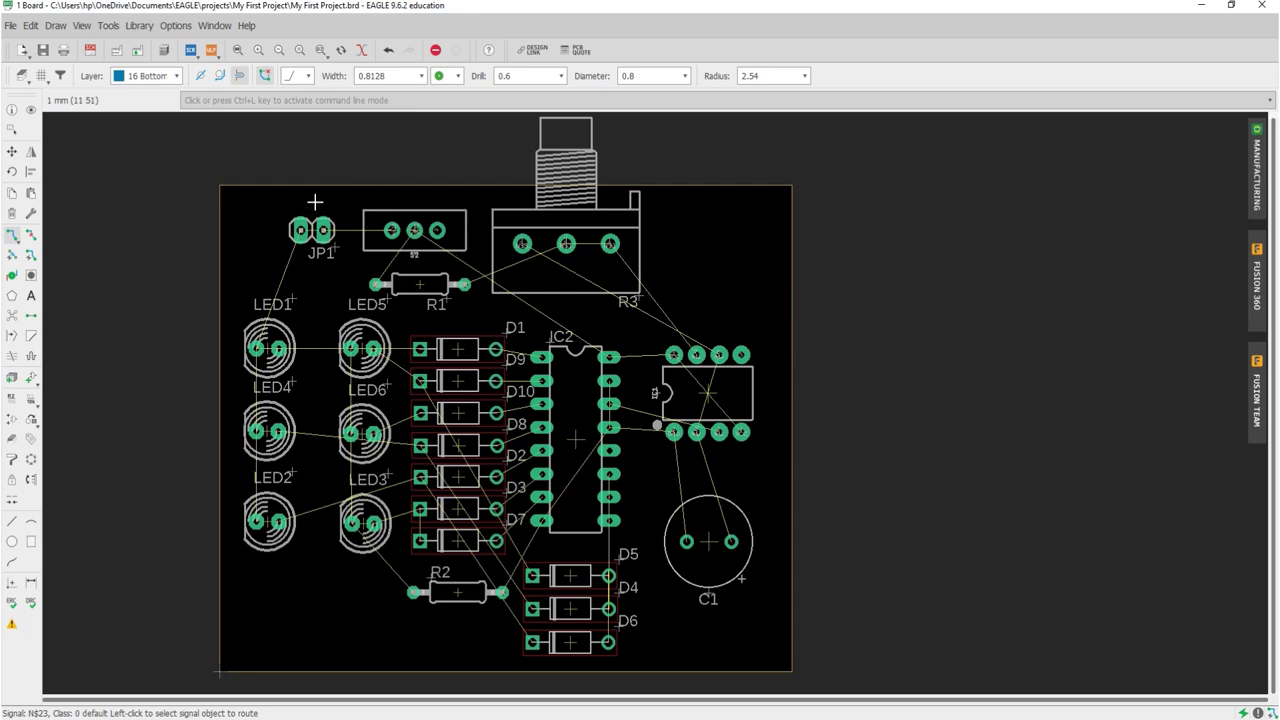
scroll(324, 204, "up", 5)
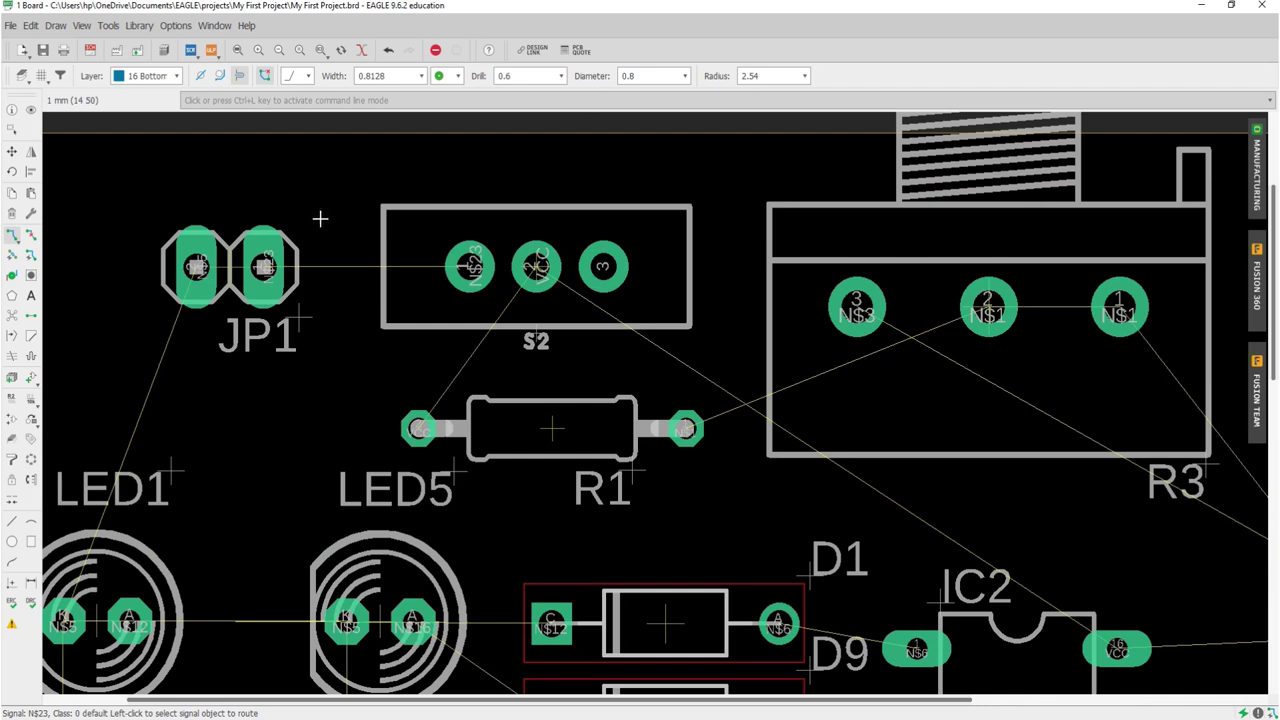
scroll(321, 218, "up", 2)
left_click(240, 290)
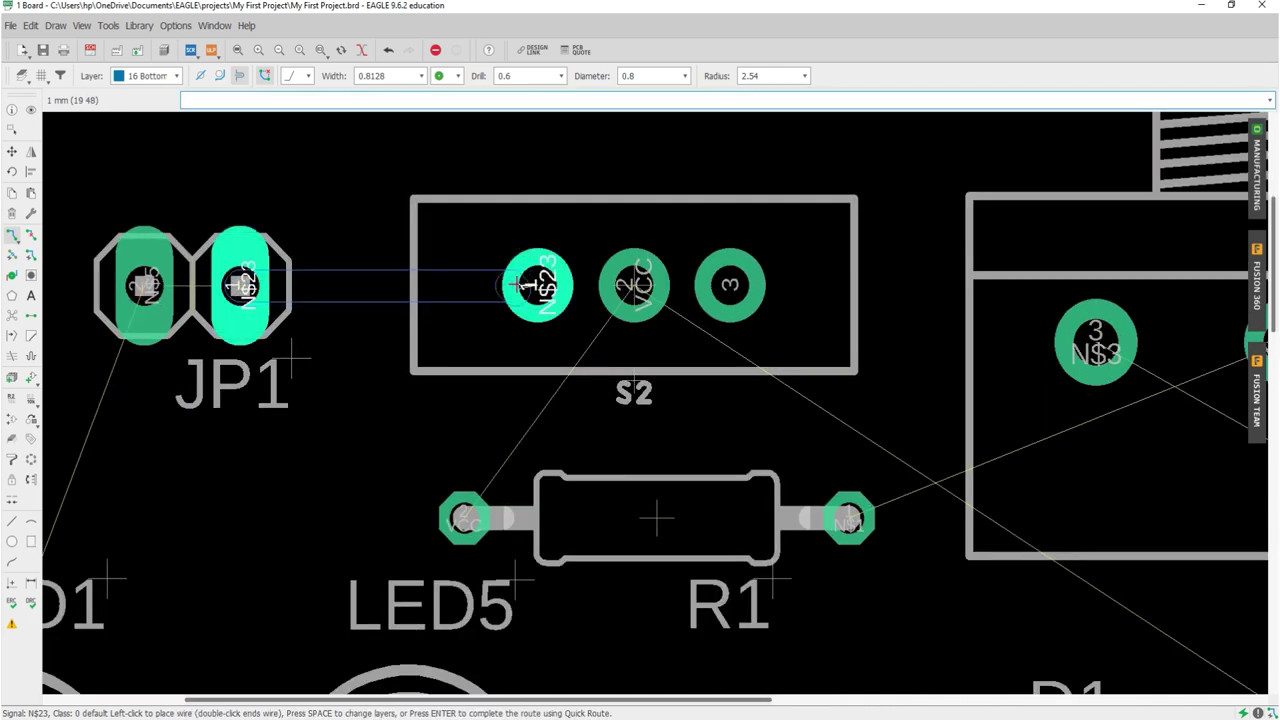
key("Escape")
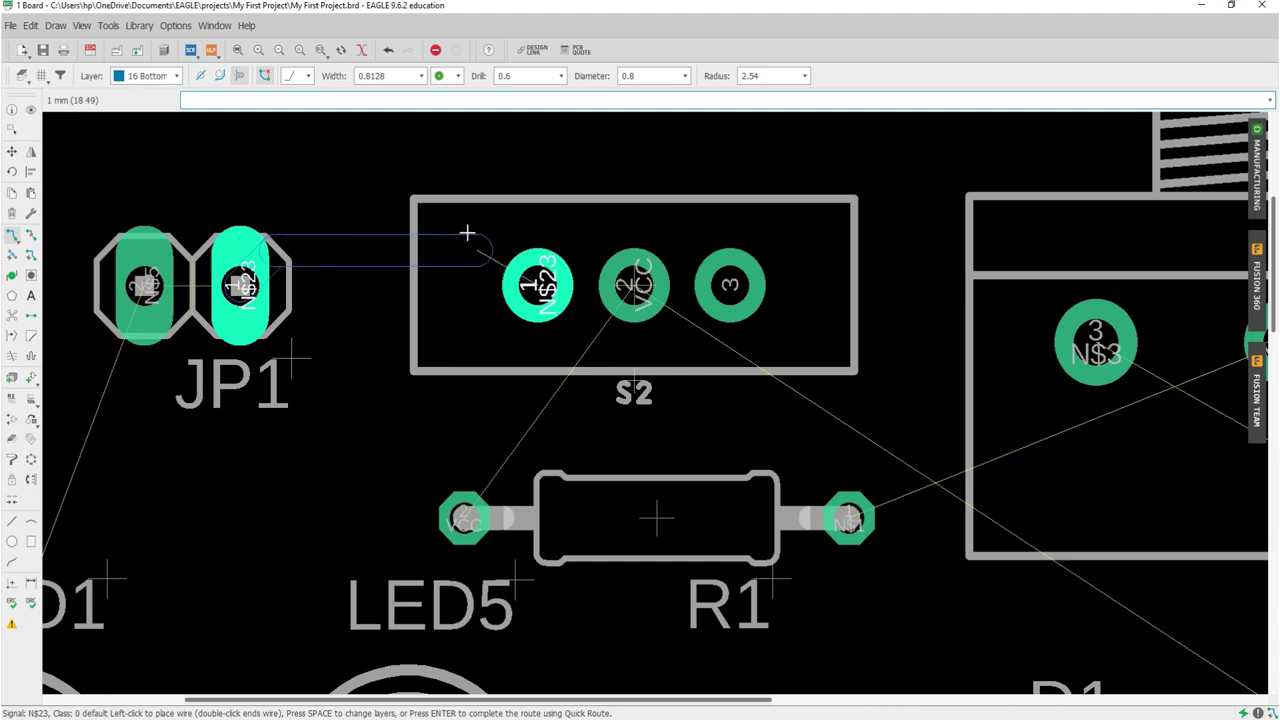
left_click(478, 250)
left_click(537, 285)
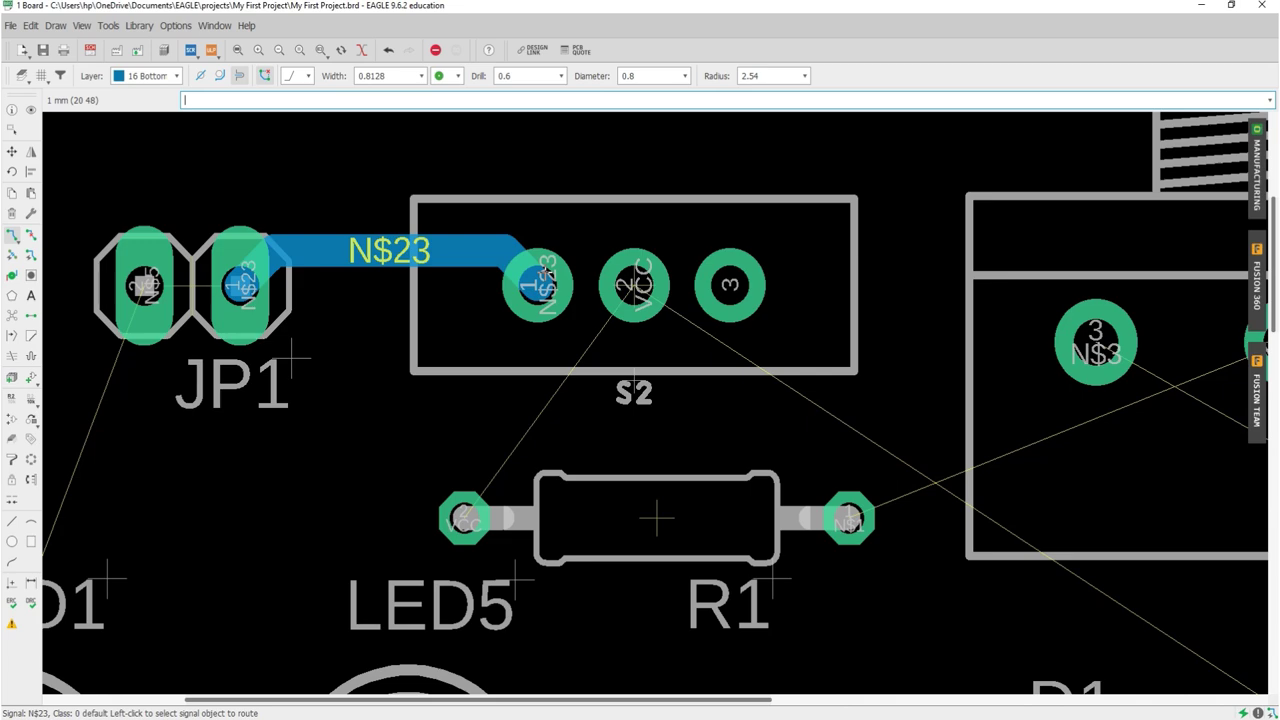
- Route the N$5 trace from LED1's K pad to JP1 pad 1
scroll(502, 249, "down", 2)
scroll(478, 272, "down", 1)
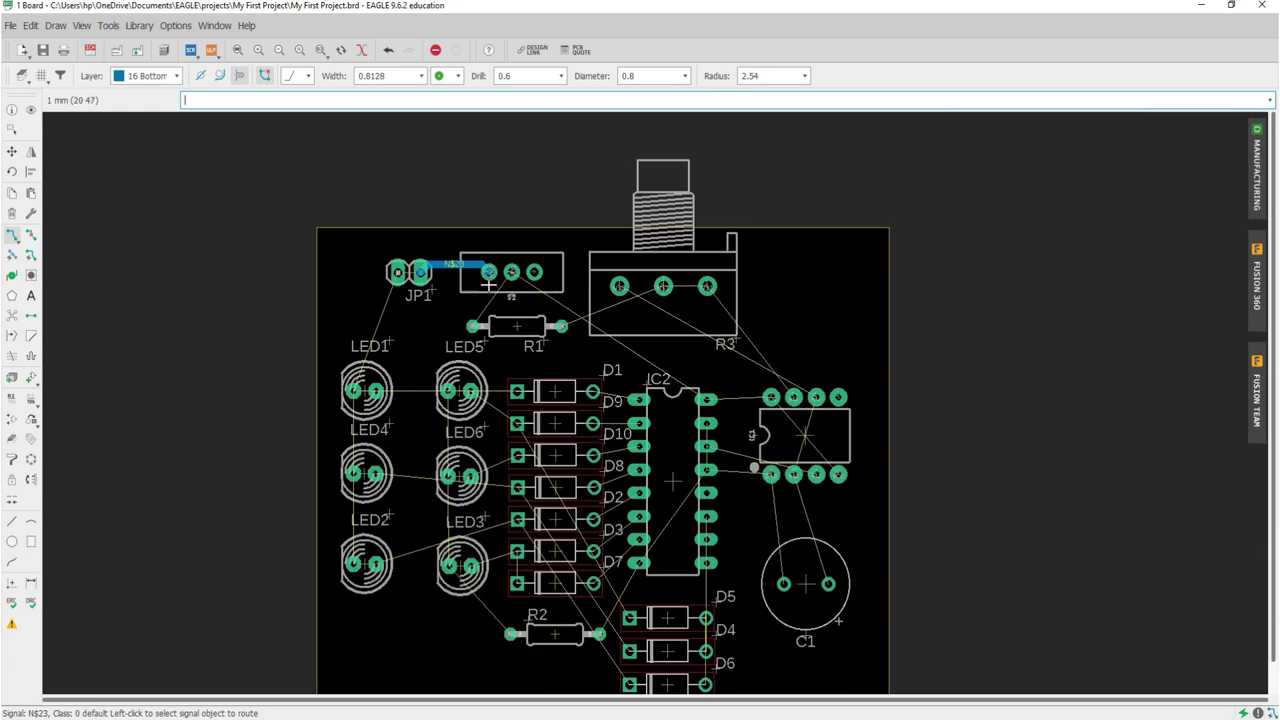
scroll(401, 323, "up", 1)
scroll(401, 323, "up", 1)
scroll(310, 425, "up", 2)
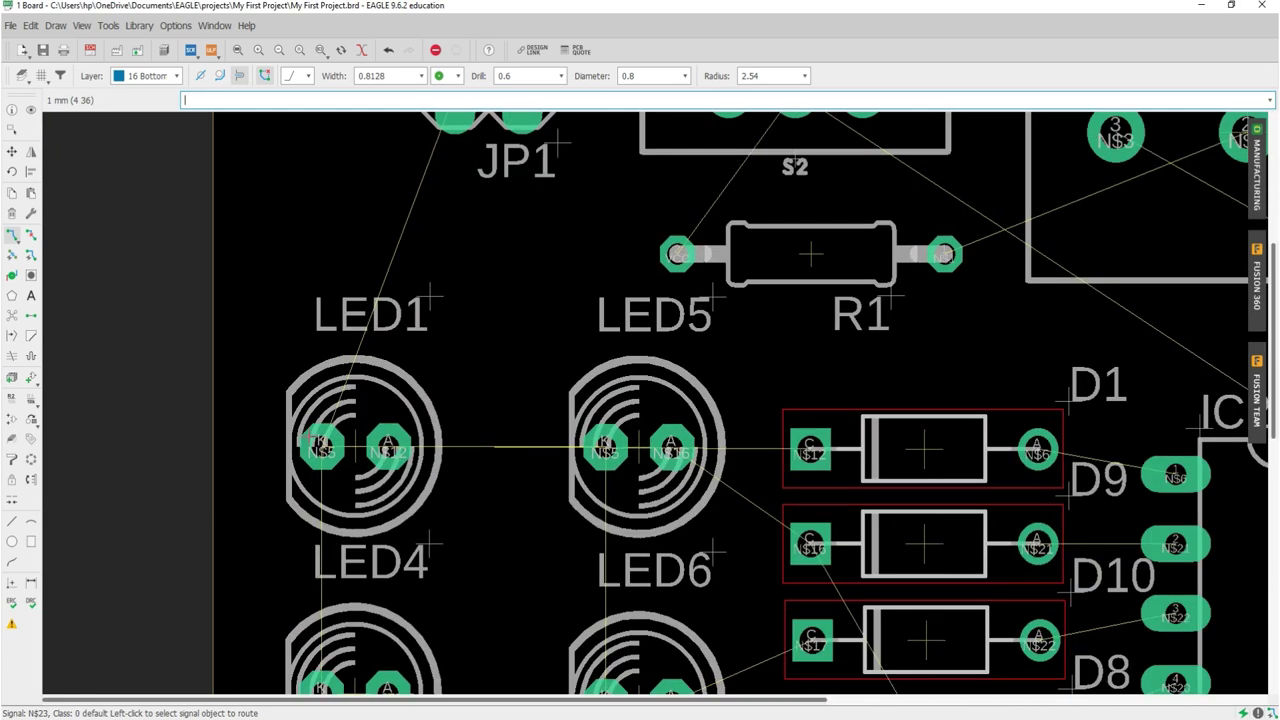
left_click(321, 447)
scroll(318, 445, "down", 3)
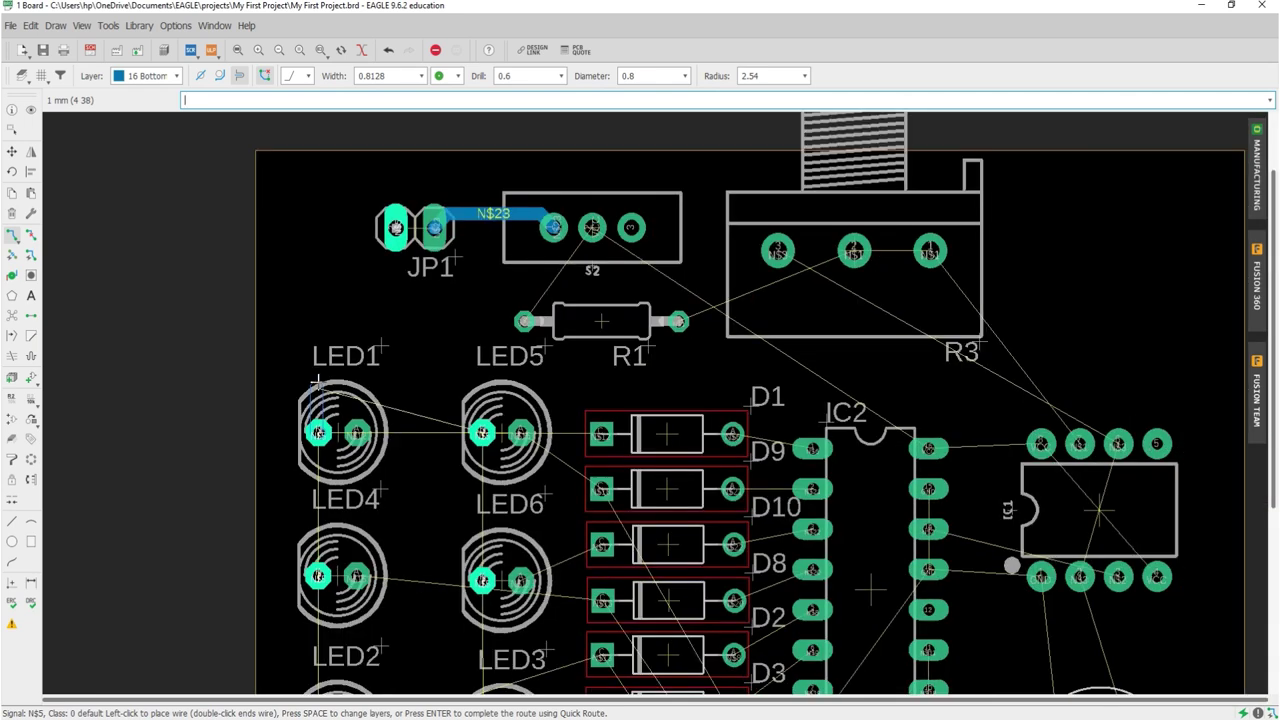
scroll(353, 241, "up", 1)
scroll(353, 241, "up", 1)
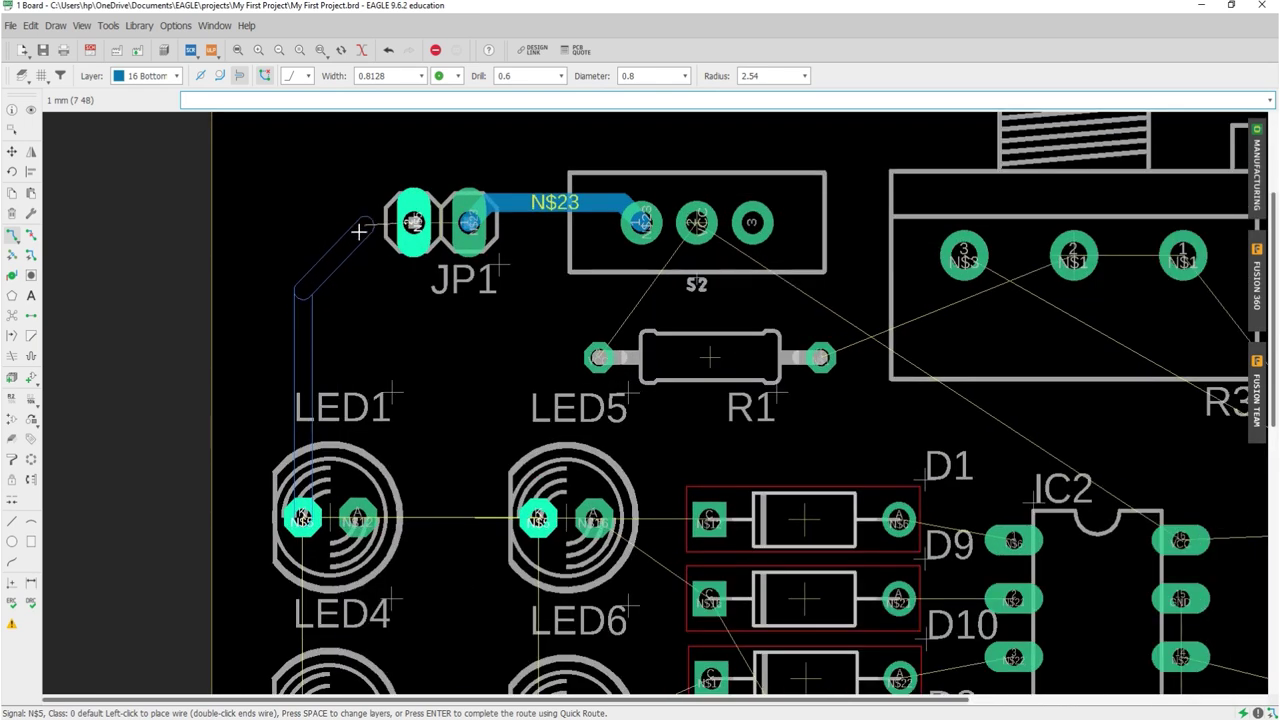
left_click(412, 223)
left_click(412, 222)
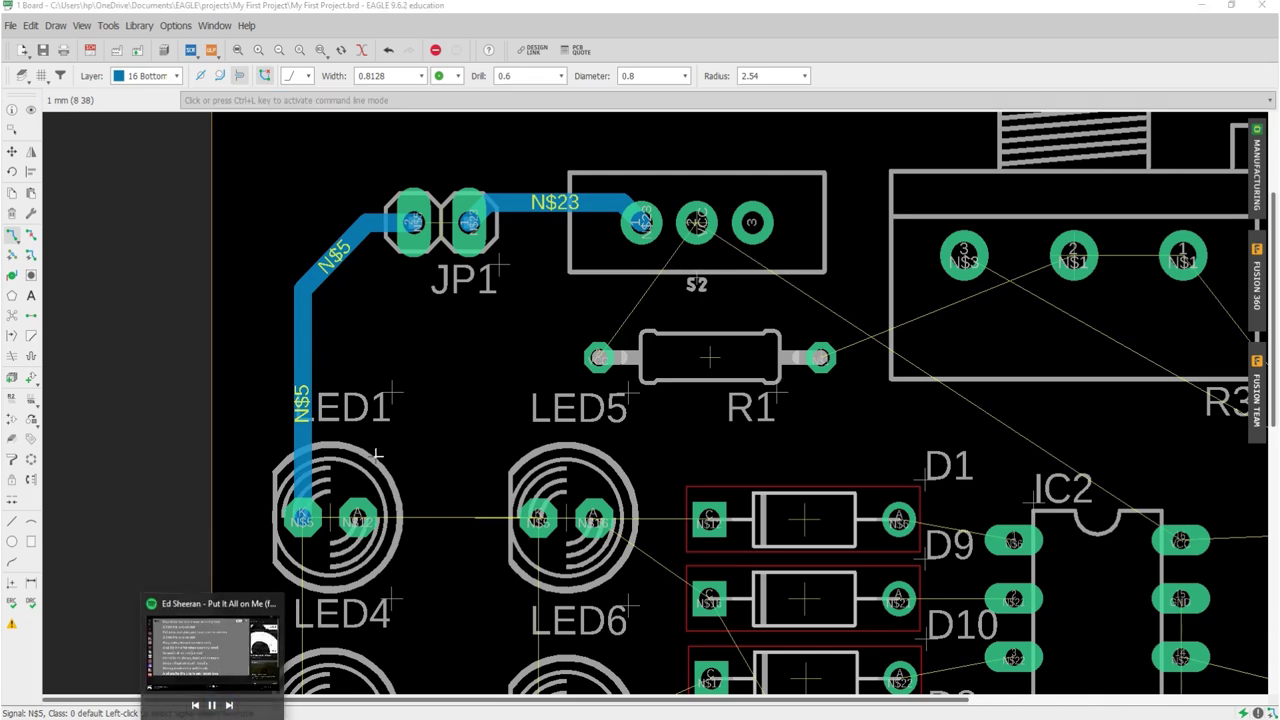
- Route a VCC trace from S2 pad 2 to R1's left lead
scroll(310, 378, "down", 3)
scroll(415, 370, "up", 1)
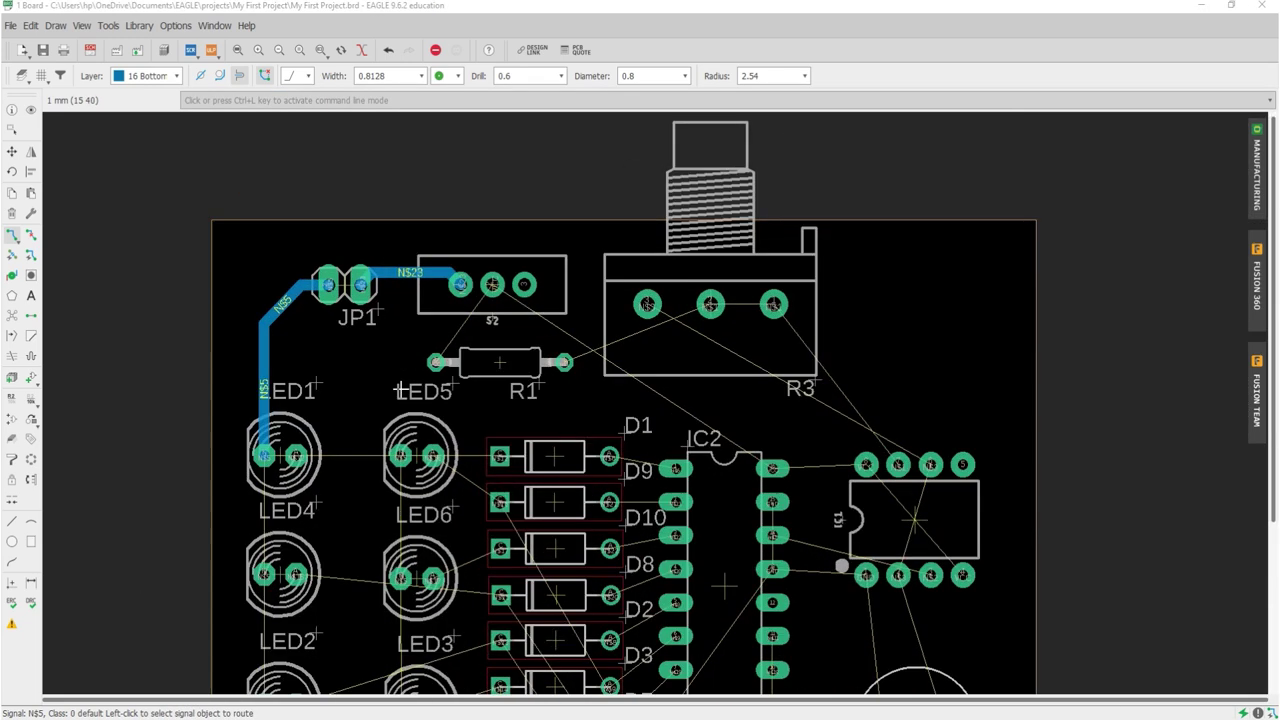
scroll(399, 391, "up", 1)
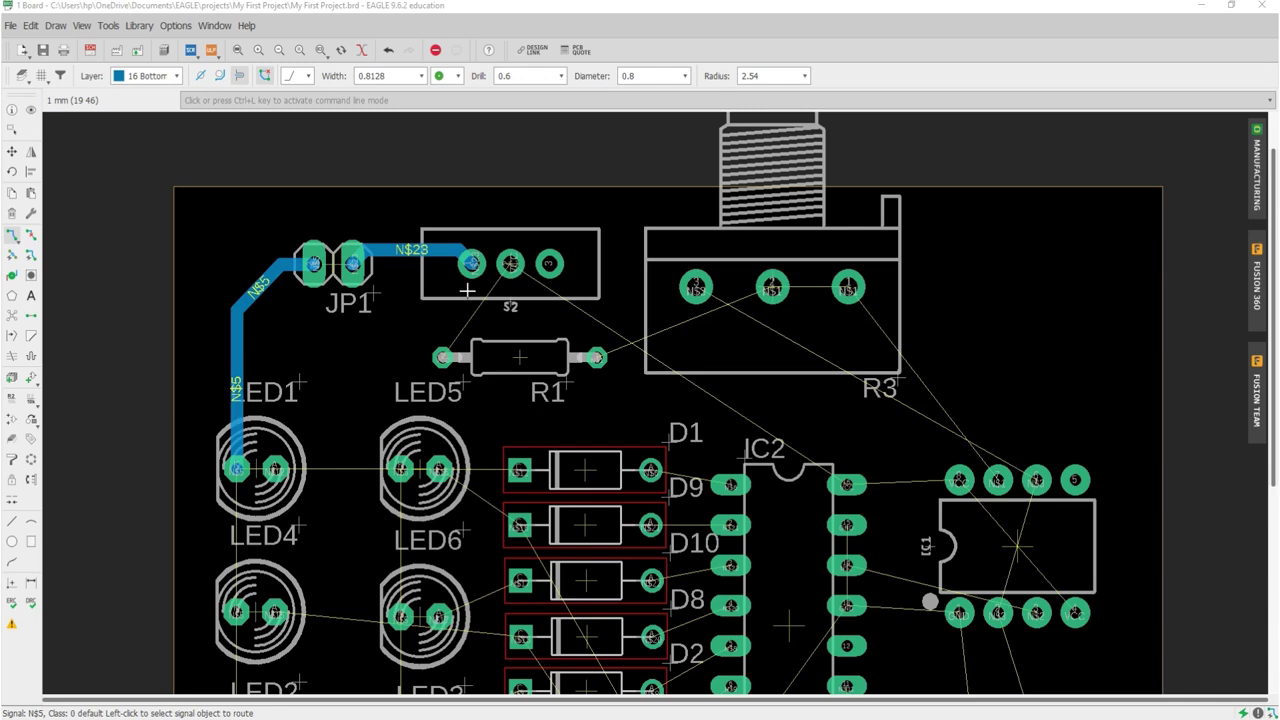
scroll(700, 265, "up", 1)
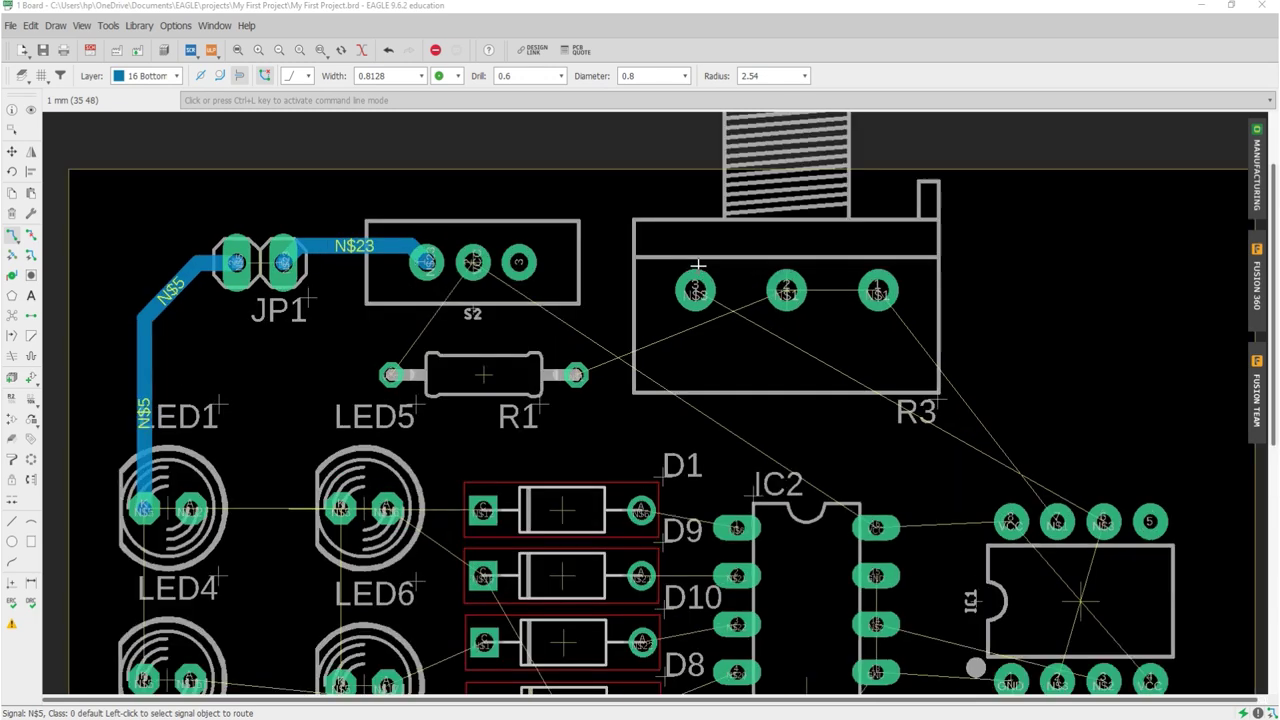
scroll(643, 271, "up", 2)
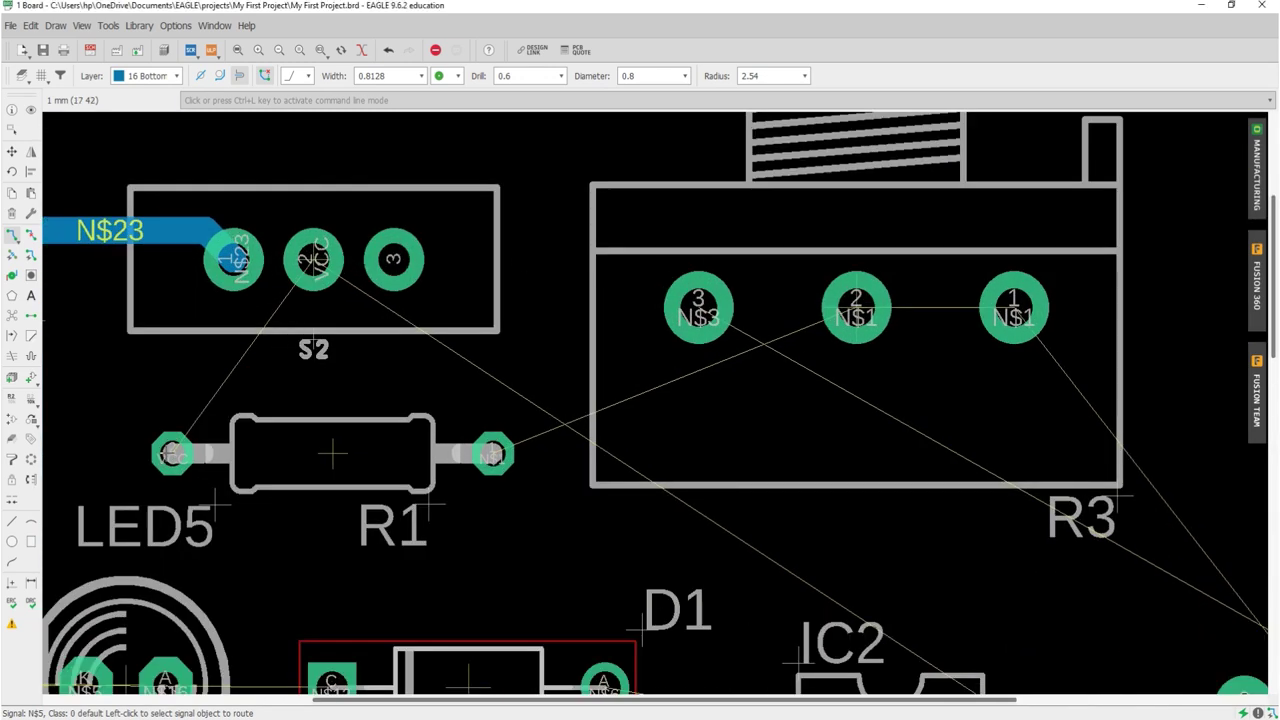
key("ctrl+l")
left_click(313, 260)
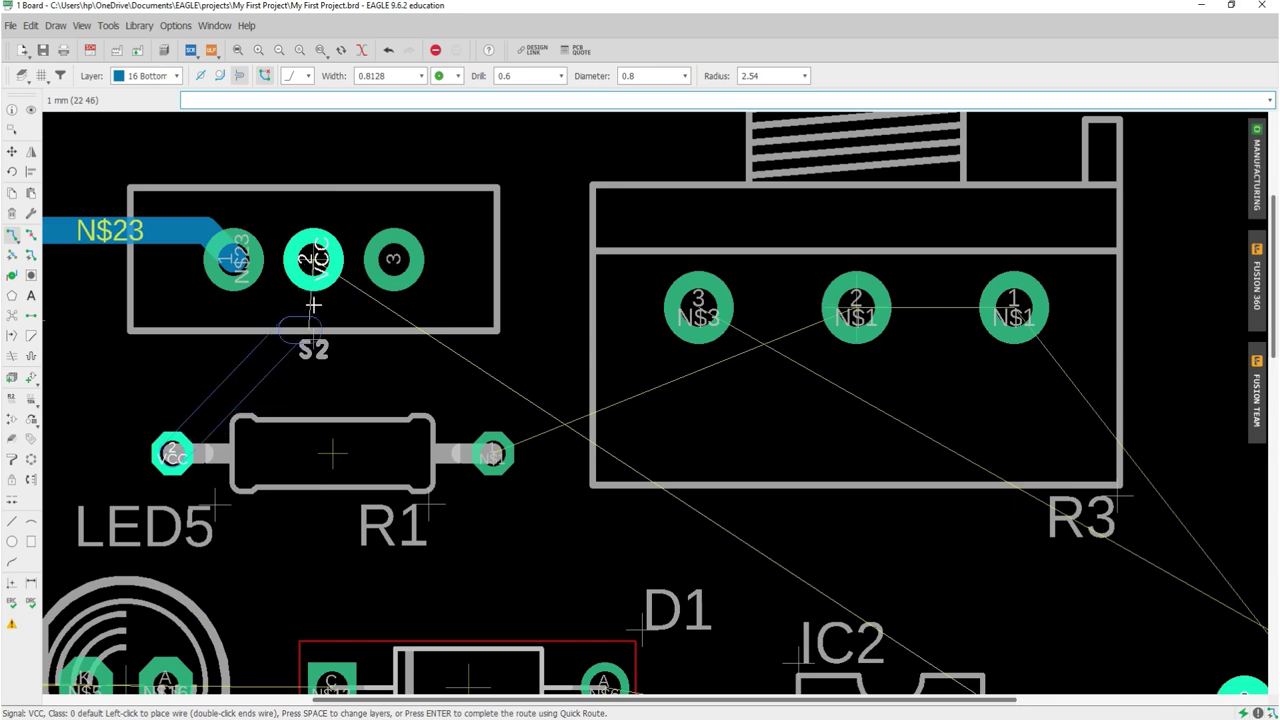
left_click(172, 455)
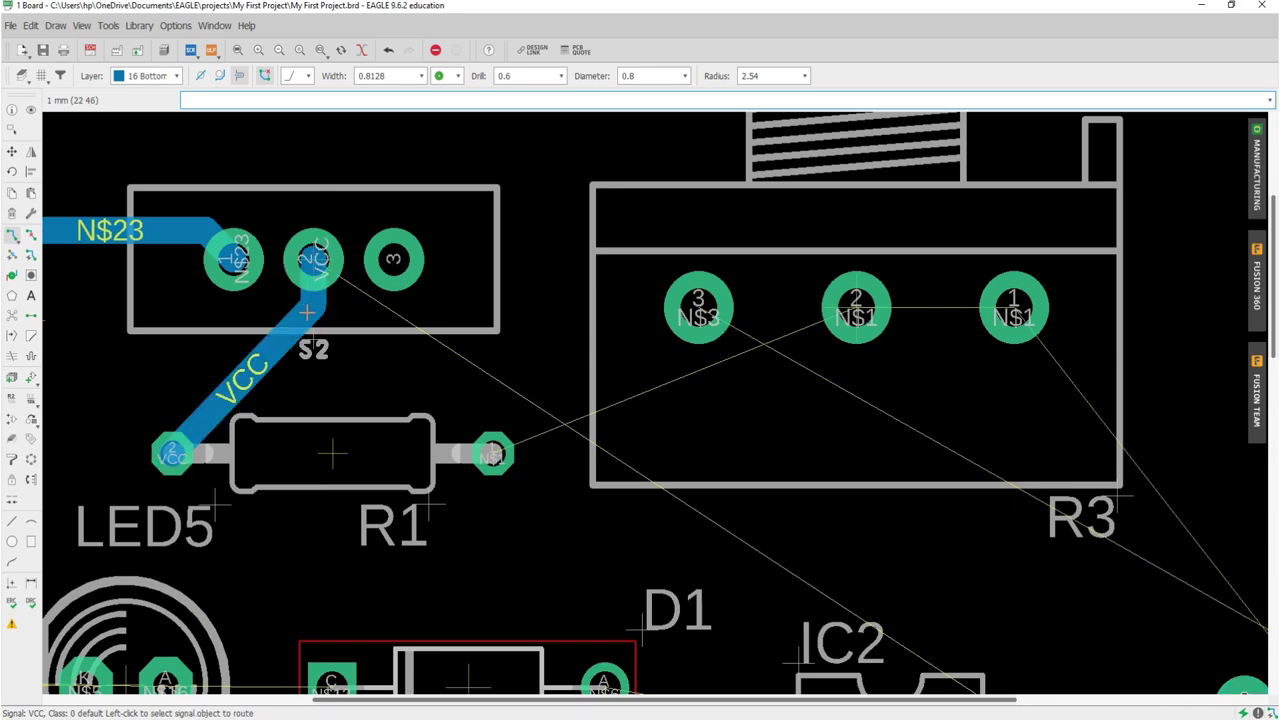
scroll(307, 313, "down", 2)
scroll(307, 313, "down", 1)
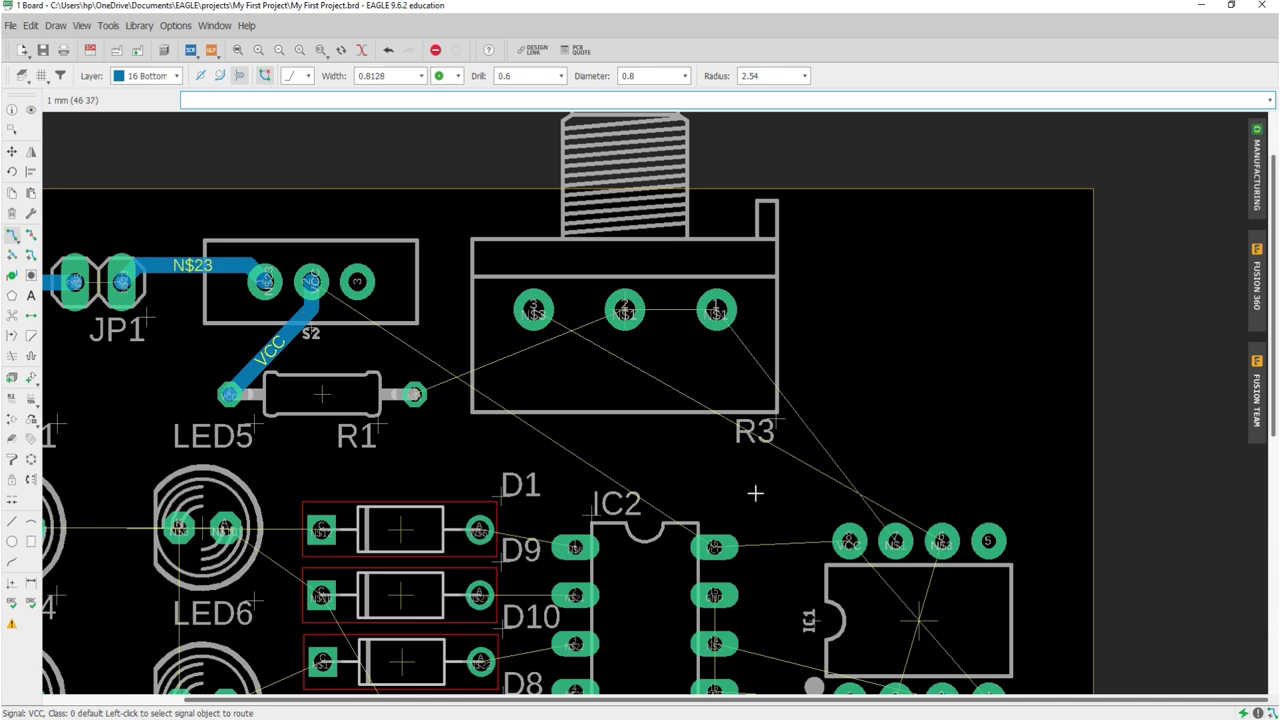
- Recalculate the airwires and rip up the VCC trace between S2 and R1
left_click(14, 316)
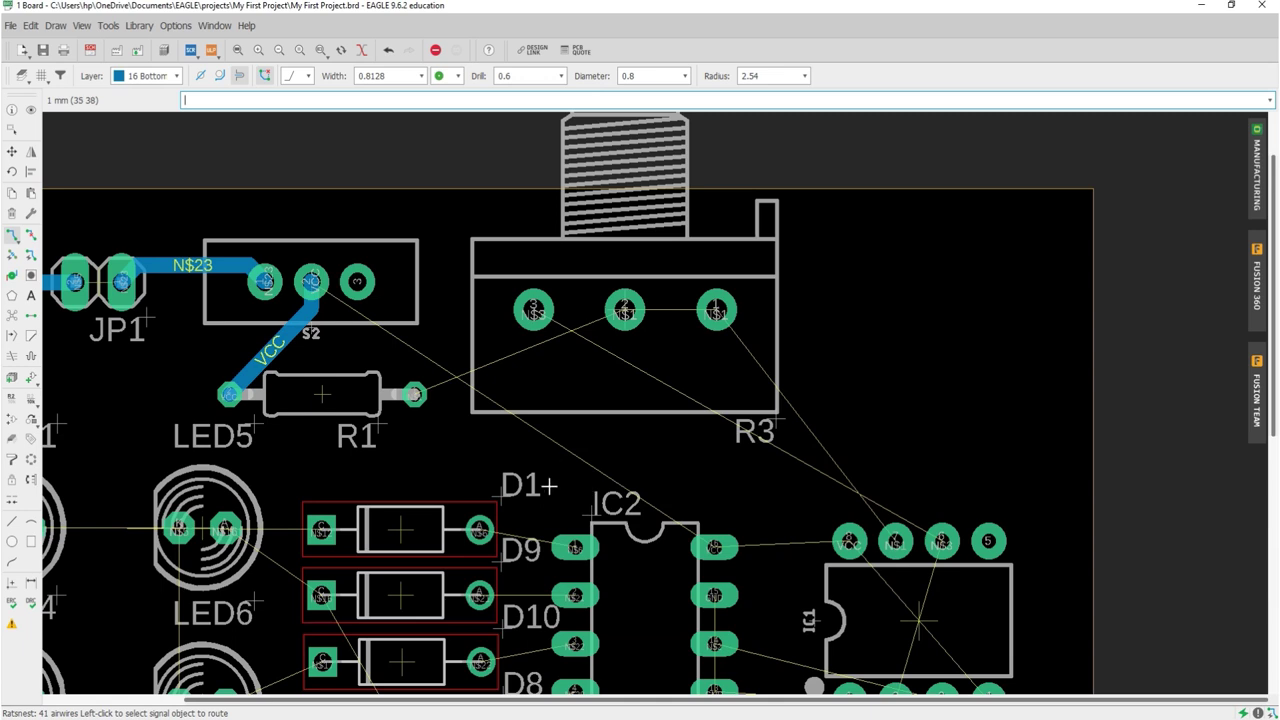
left_click(30, 234)
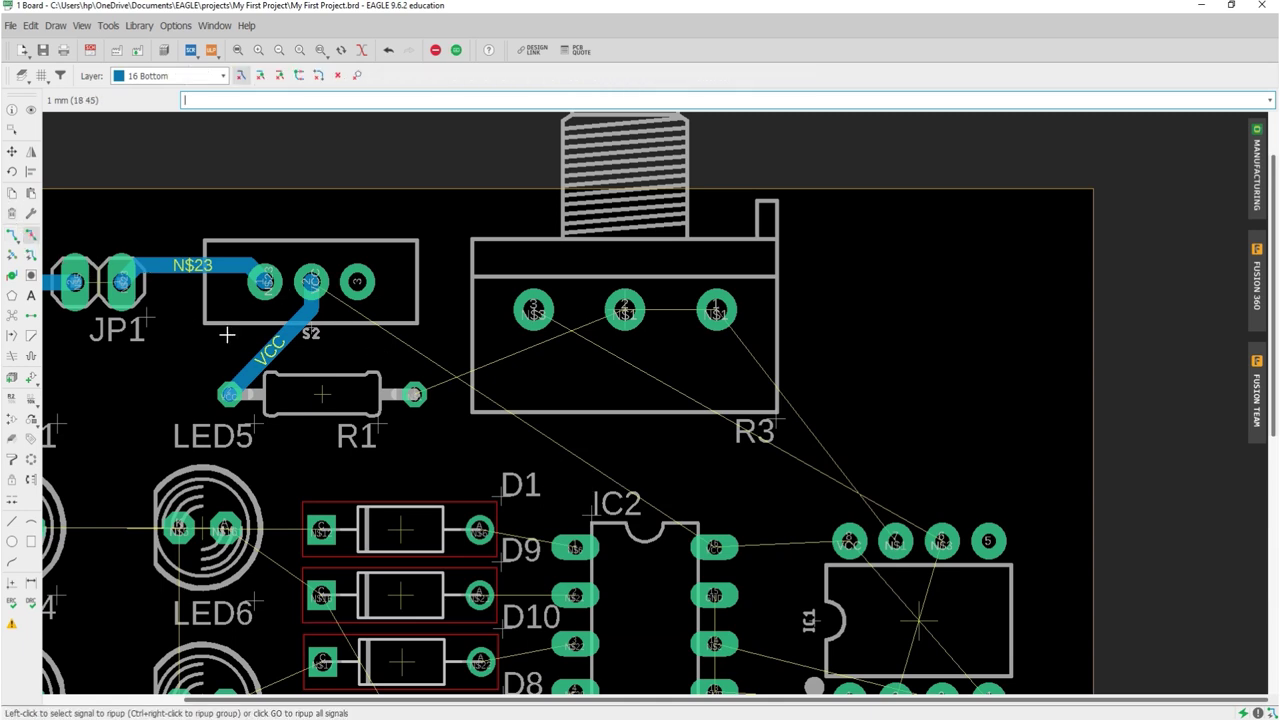
left_click(262, 355)
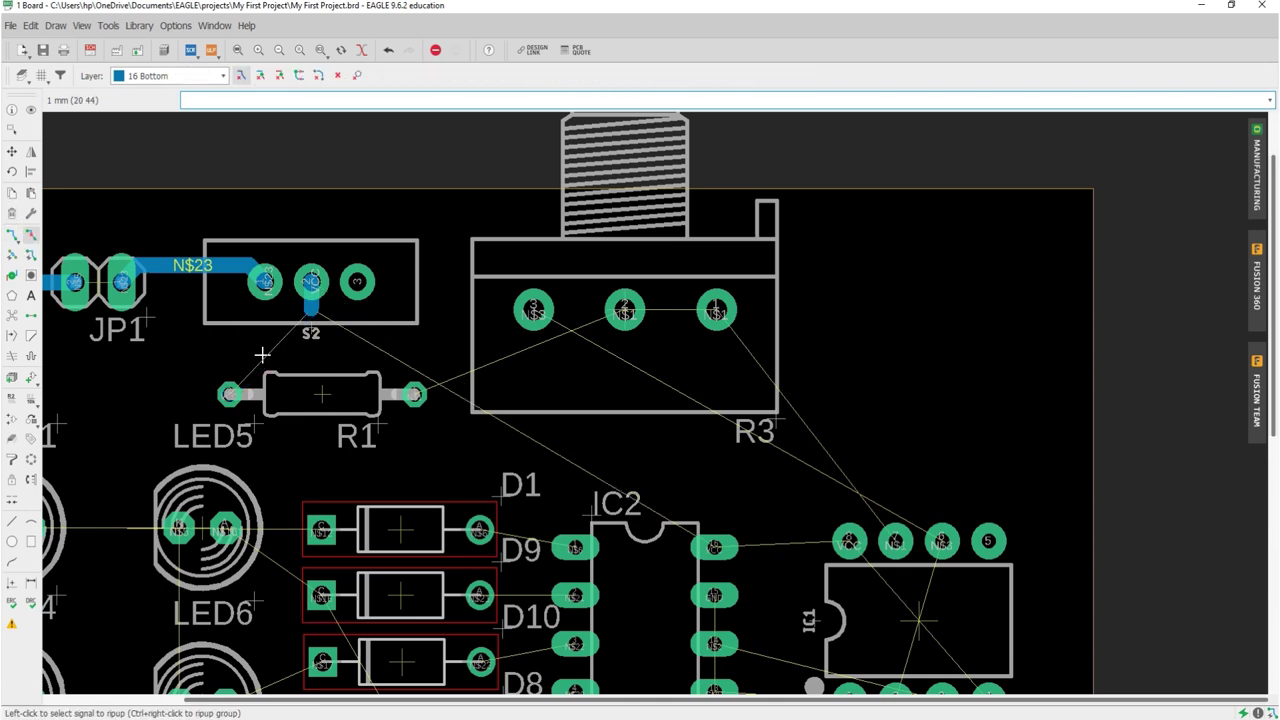
- Move R1 down between D1 and R3, just above IC2
left_click(12, 151)
left_click(321, 401)
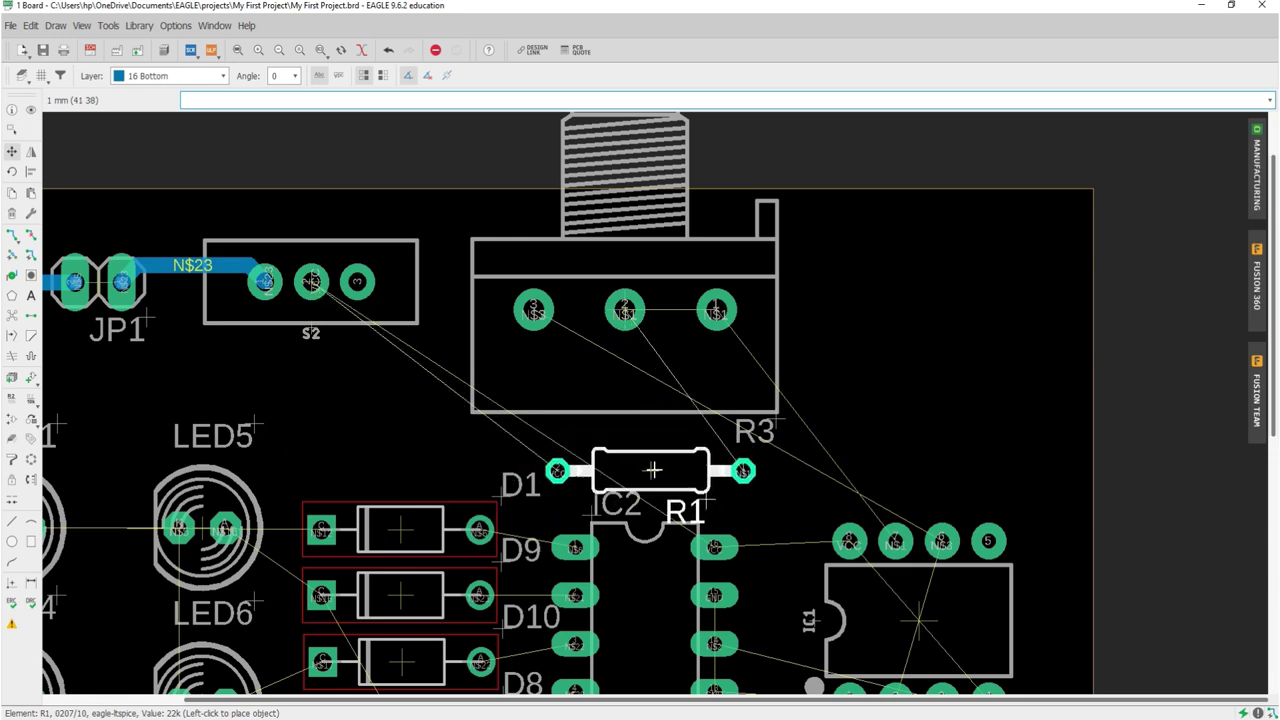
left_click(653, 470)
scroll(655, 359, "down", 1)
scroll(655, 359, "down", 1)
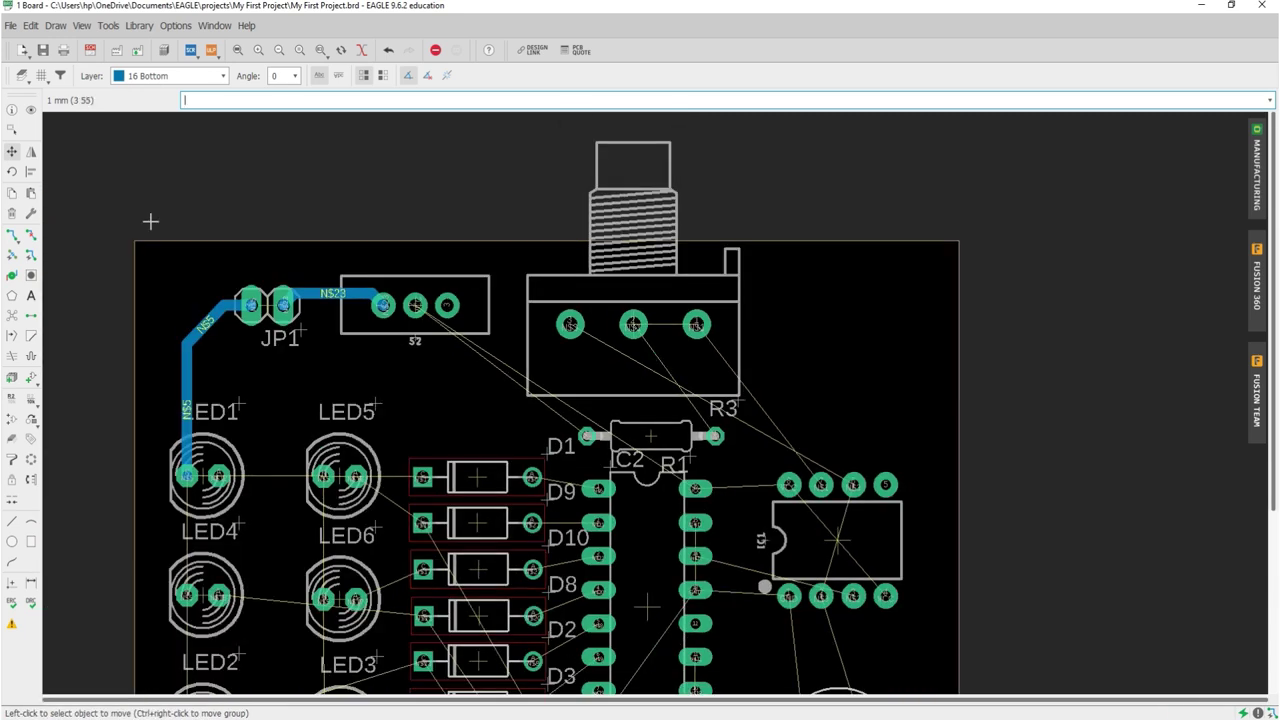
- Route VCC from R1's left pad to S2 pad 2, then from IC2 pin 16 to R1
left_click(12, 234)
scroll(513, 387, "up", 2)
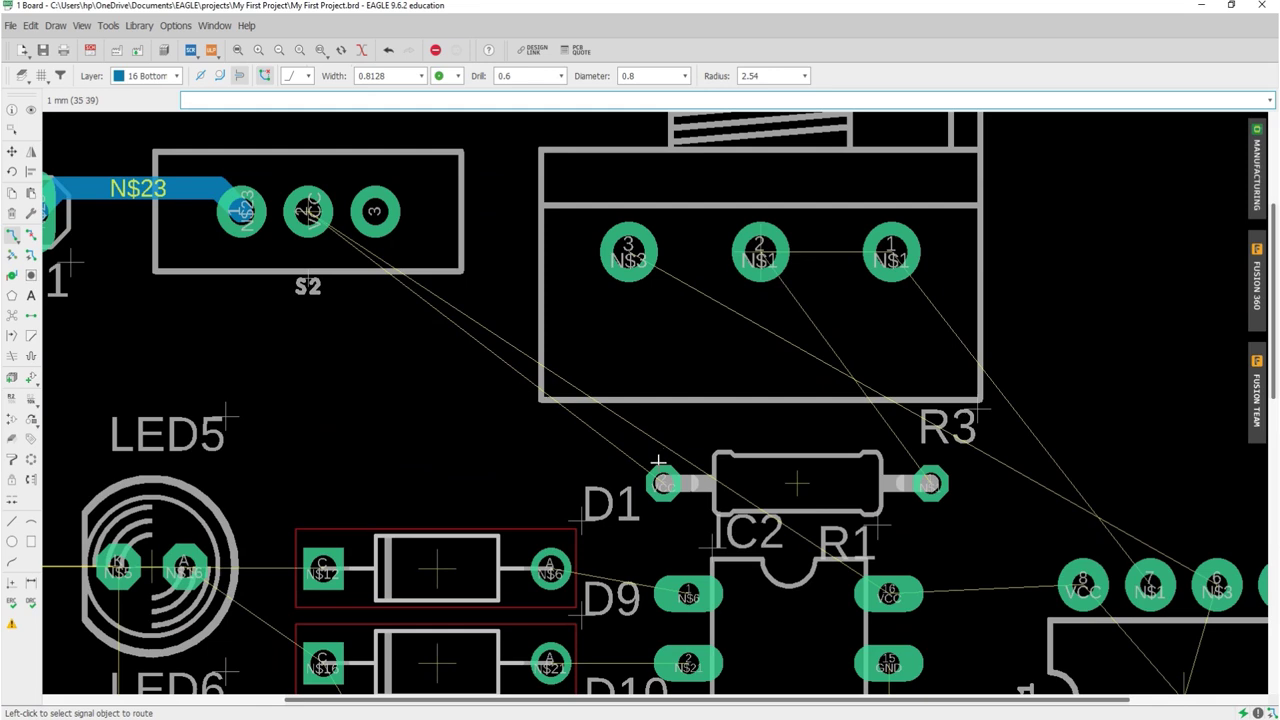
left_click(308, 211)
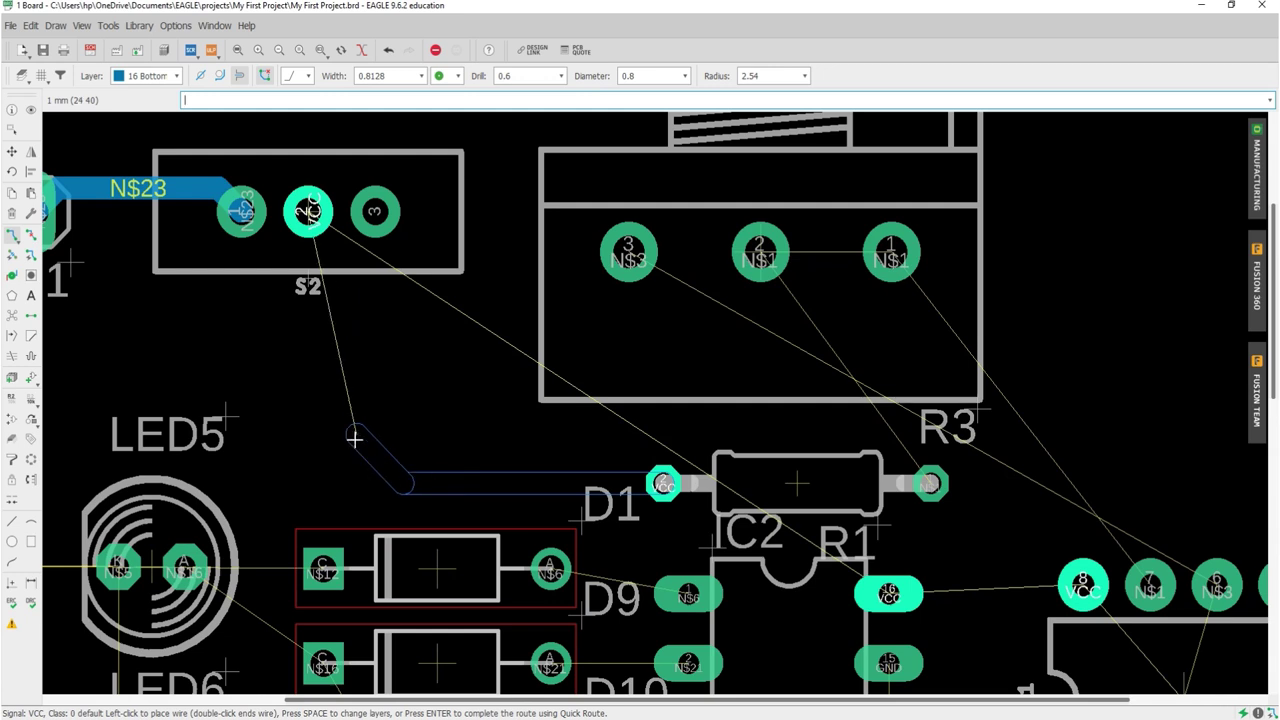
left_click(302, 434)
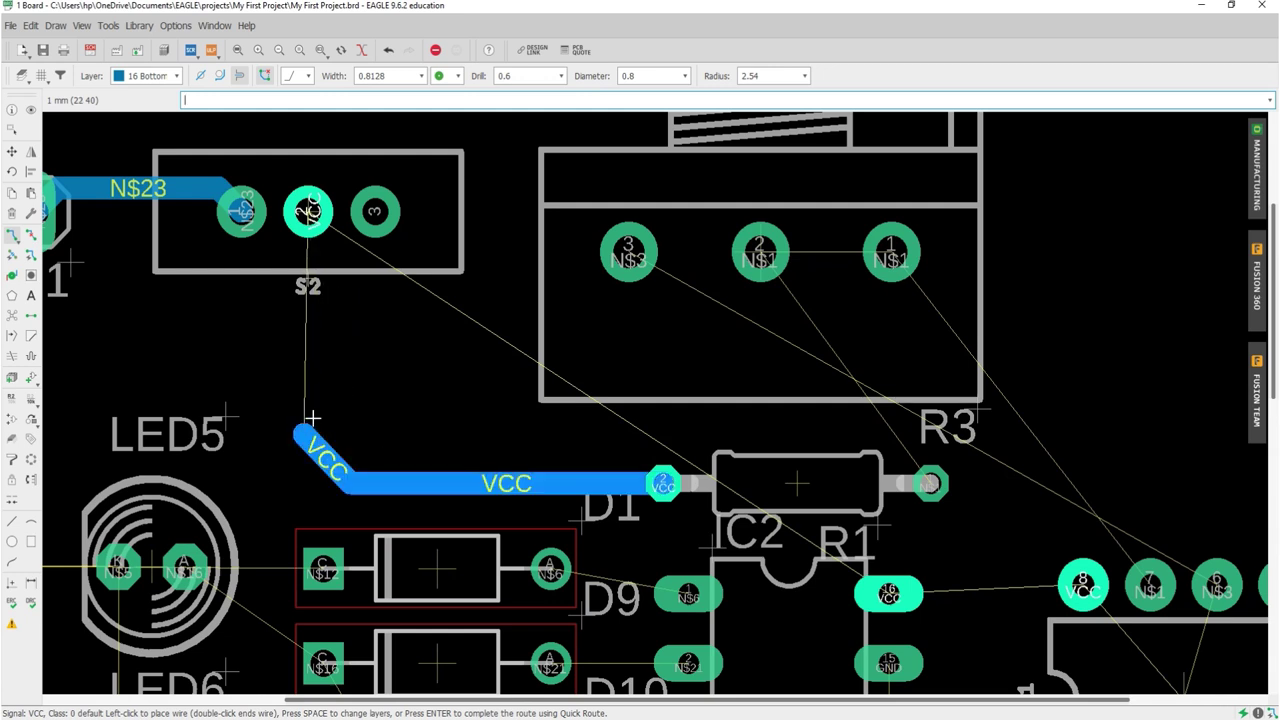
left_click(307, 211)
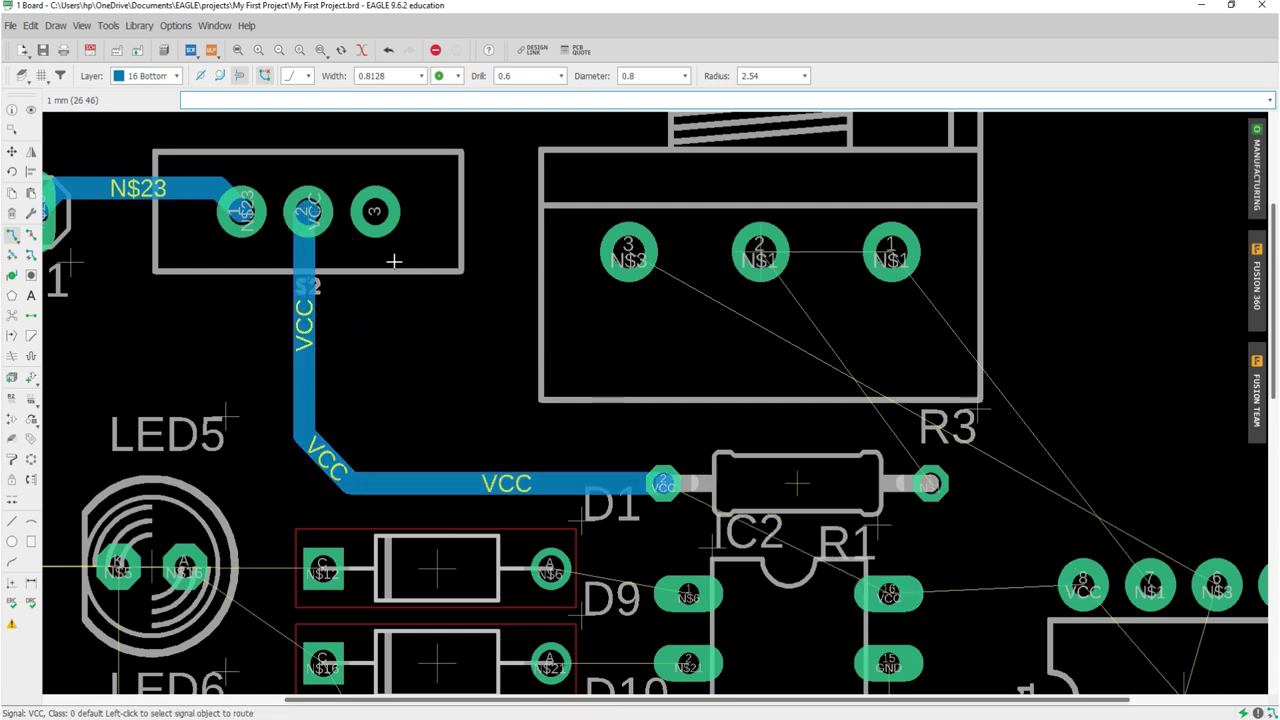
left_click(886, 592)
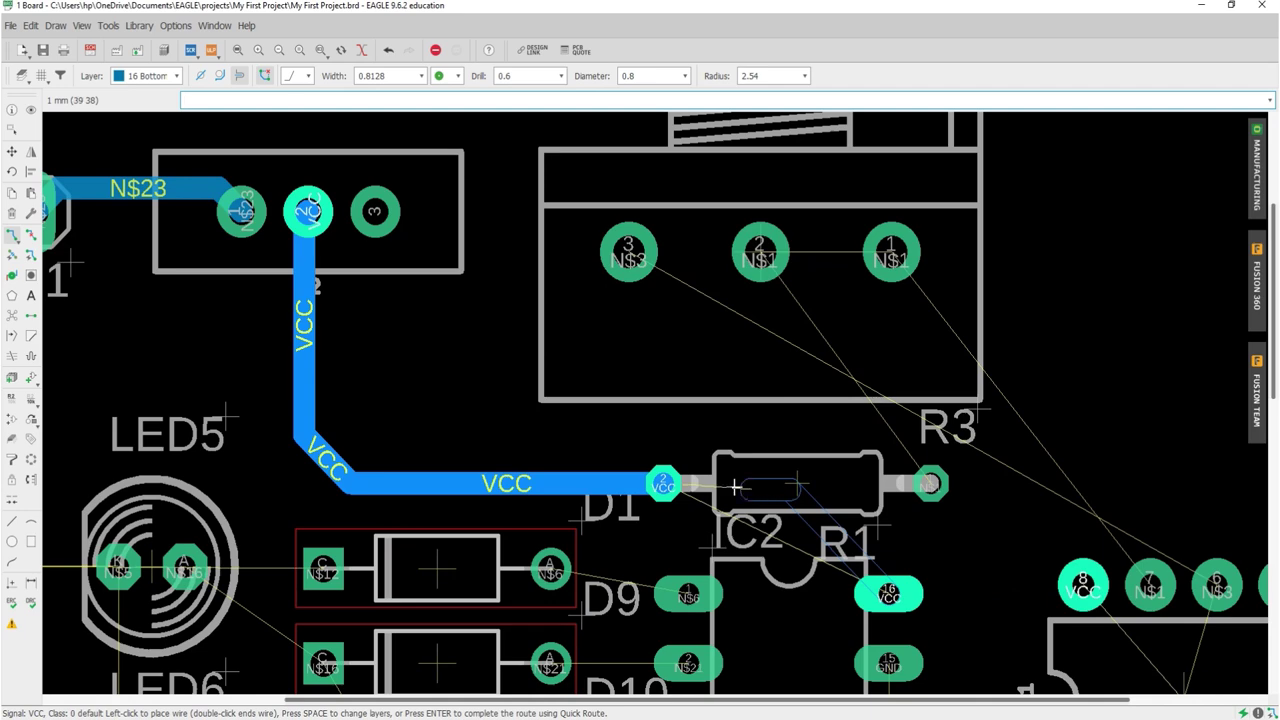
left_click(663, 485)
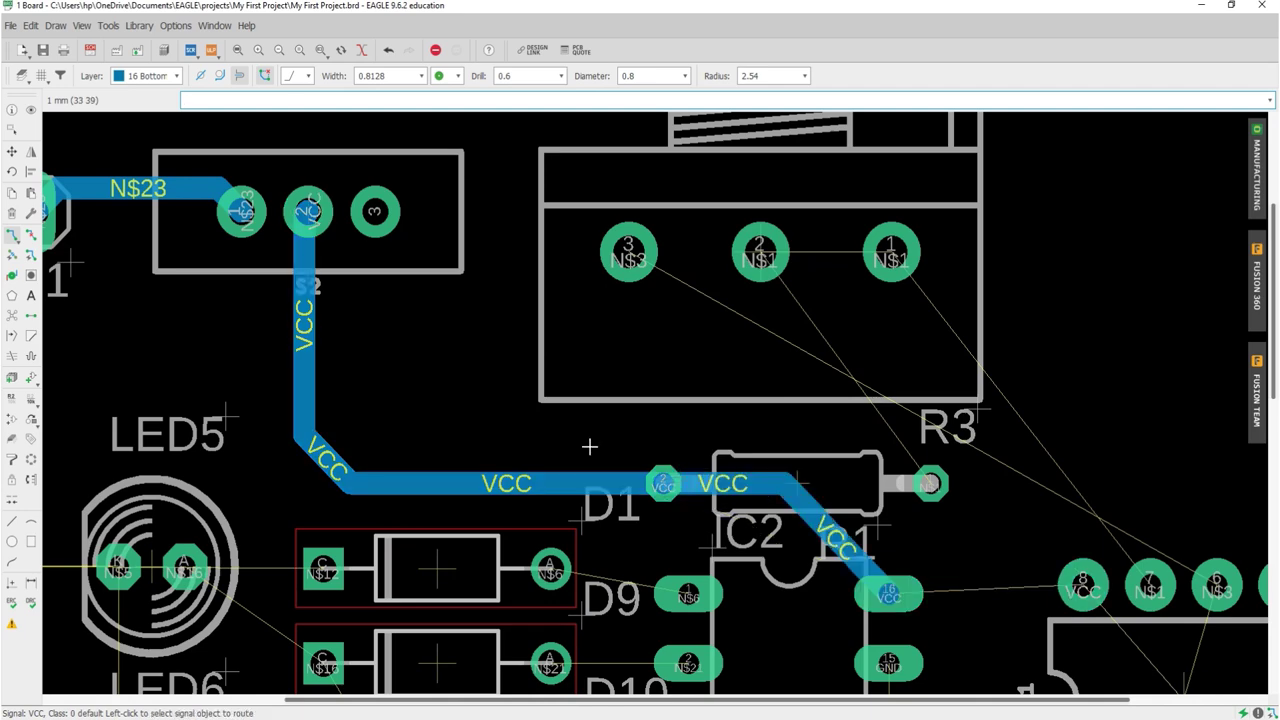
- Begin an N$6 trace from IC2 pin 1, then cancel it
scroll(497, 413, "down", 5)
scroll(817, 428, "up", 3)
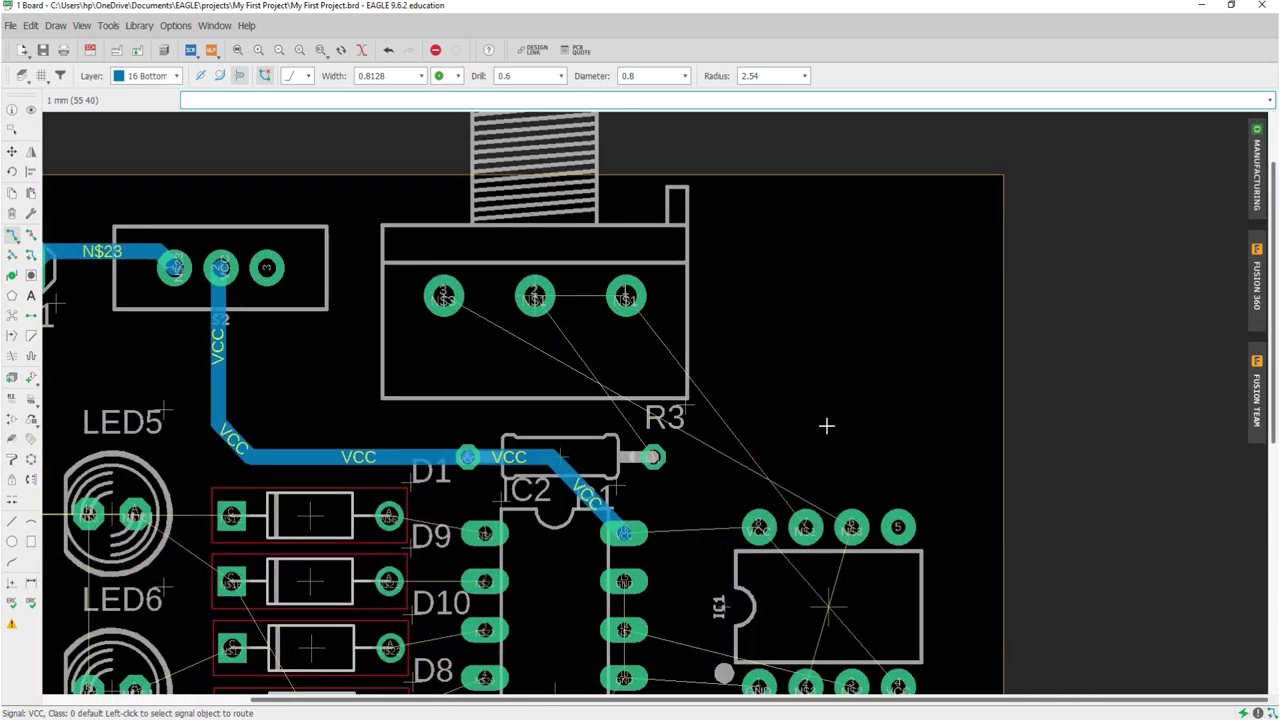
scroll(477, 379, "down", 2)
scroll(460, 370, "down", 2)
scroll(445, 360, "down", 1)
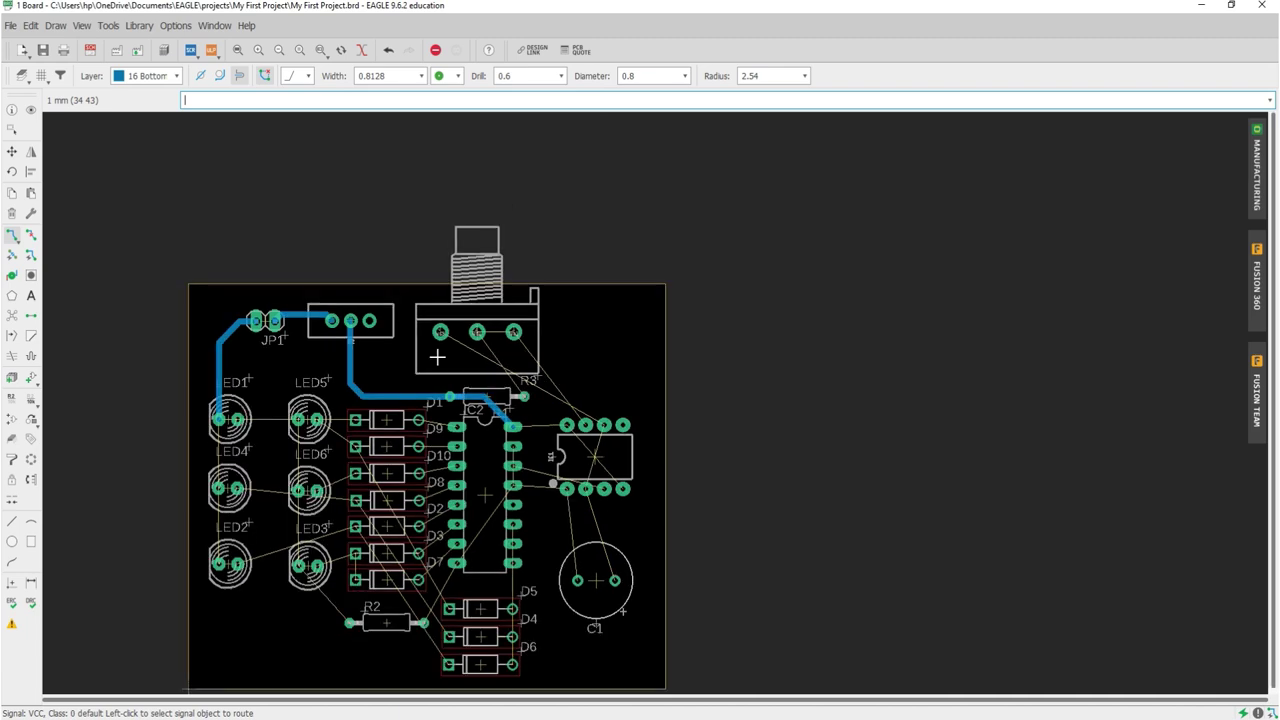
scroll(437, 356, "down", 1)
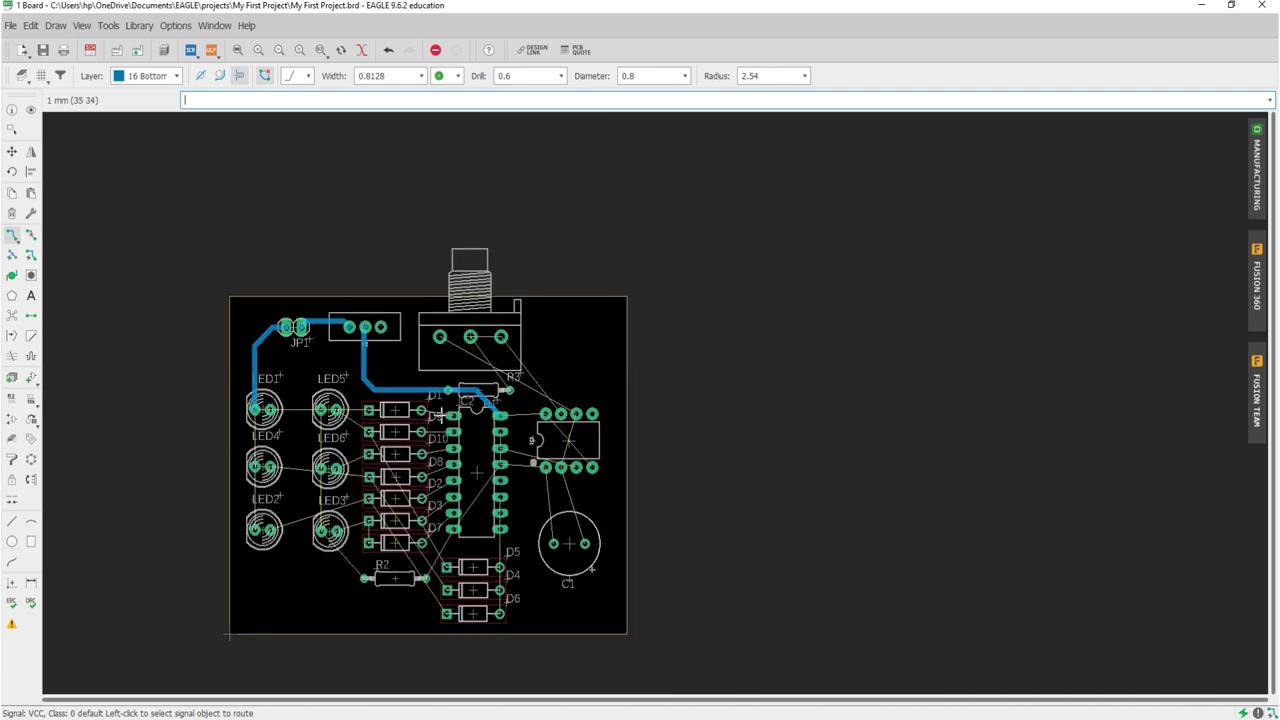
scroll(432, 398, "up", 2)
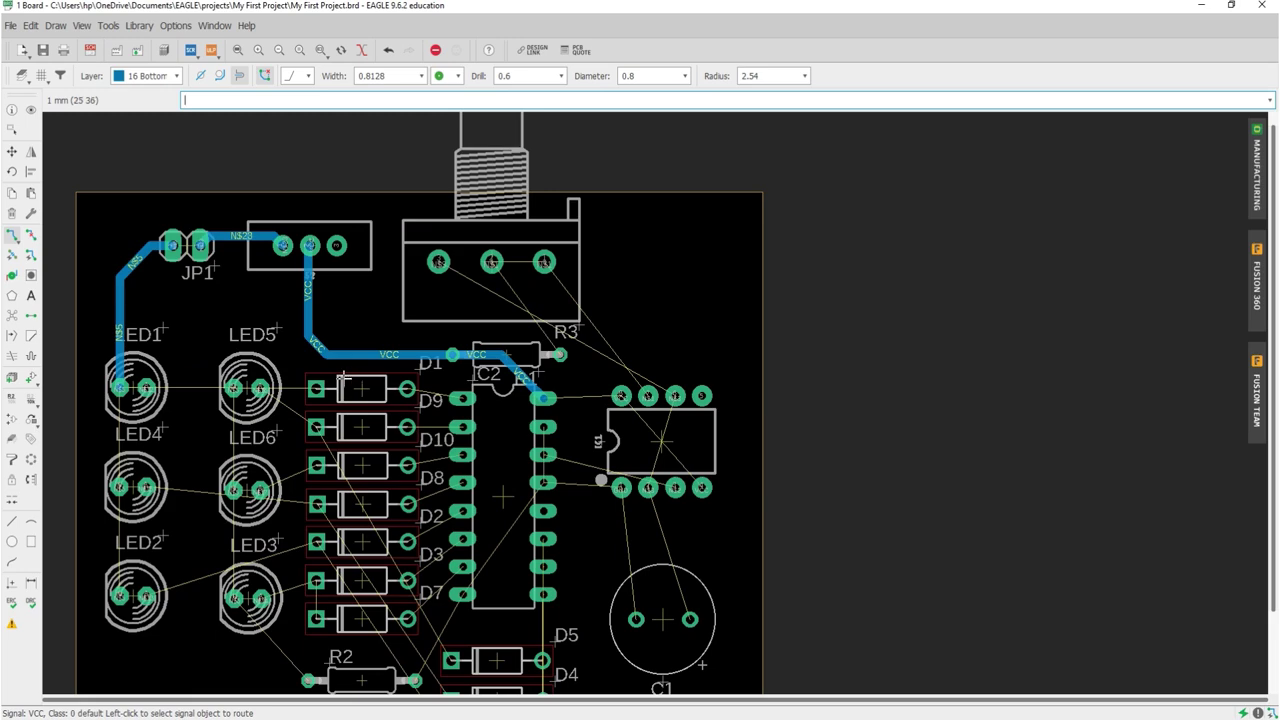
scroll(425, 392, "up", 3)
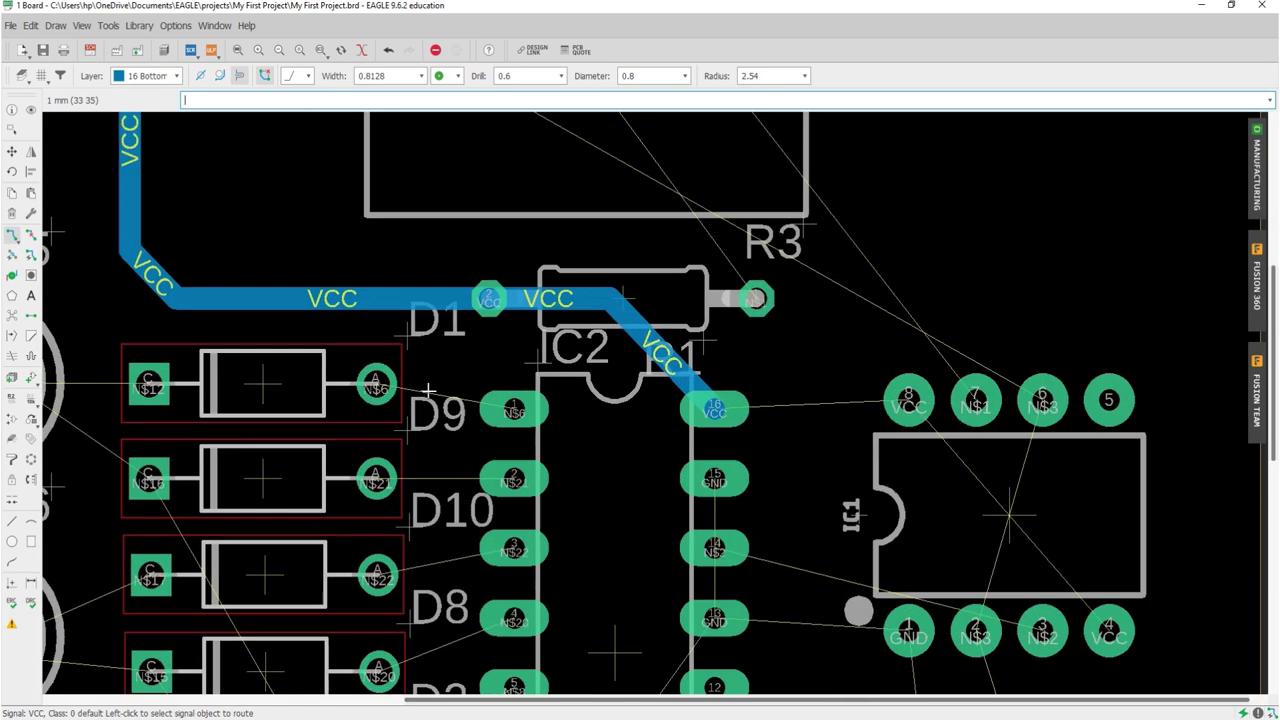
left_click(513, 410)
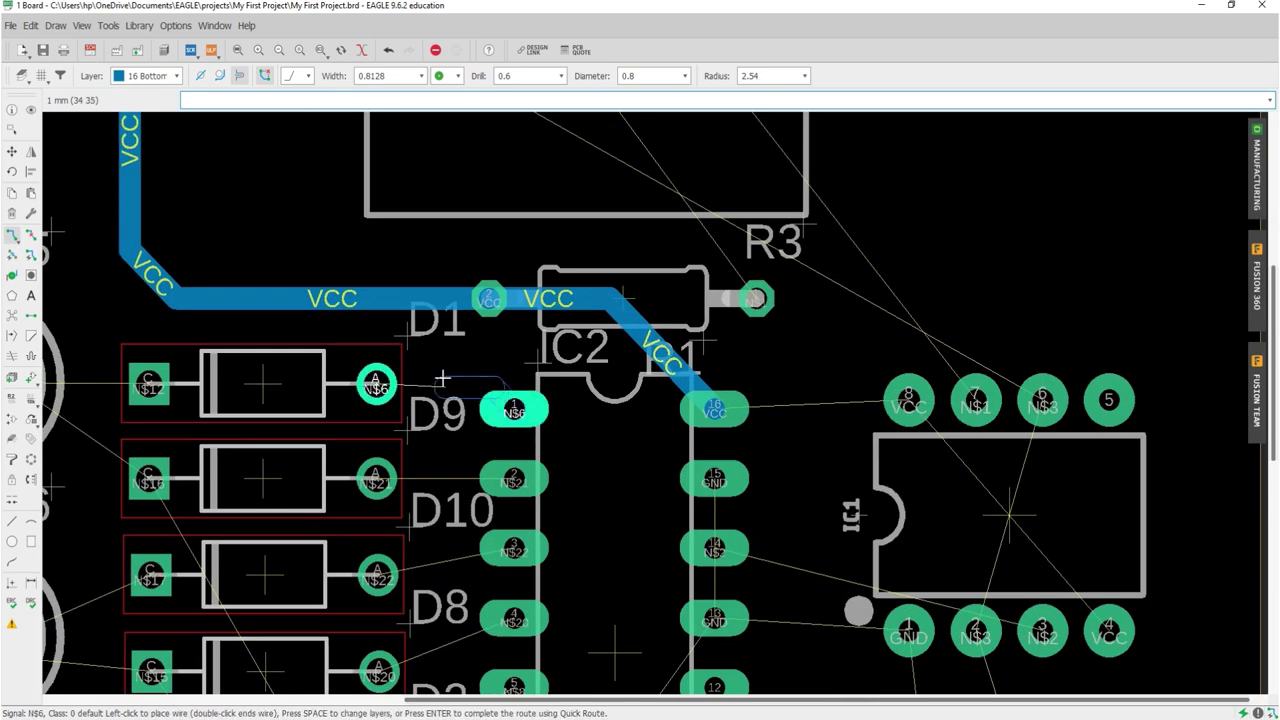
key("Escape")
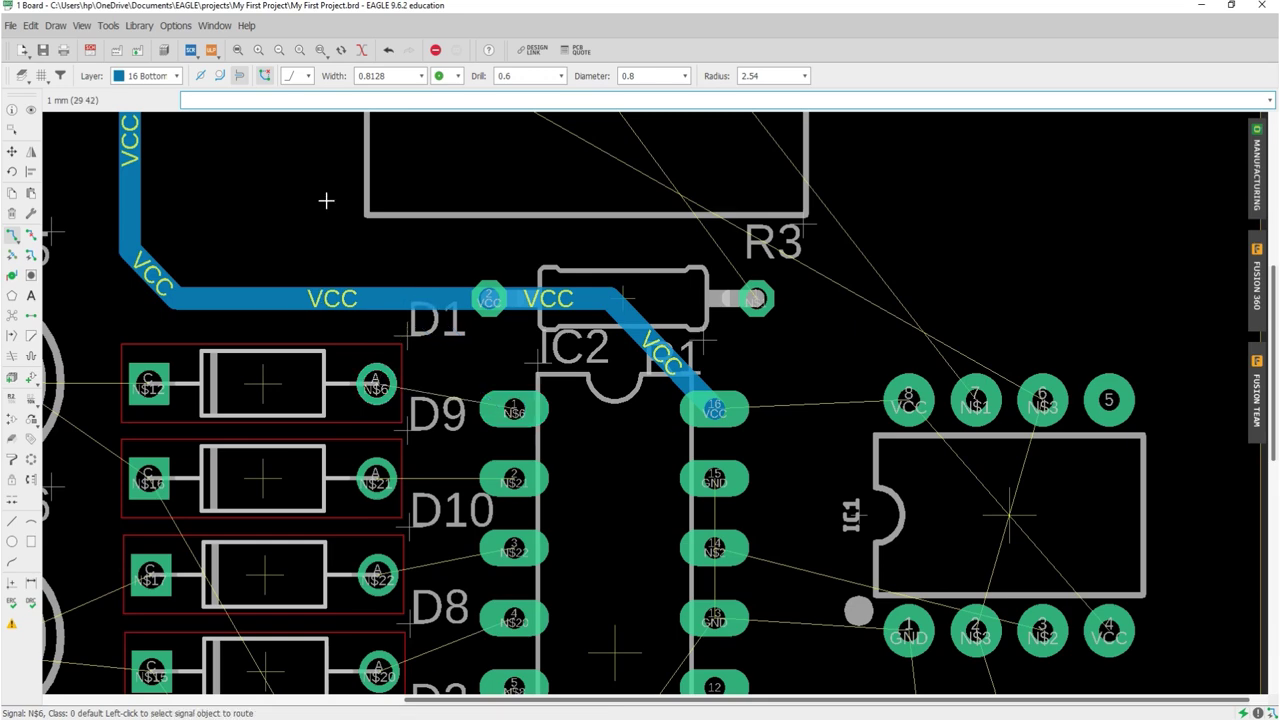
- Set the trace width to 0.6096 and route N$6 from IC2 pin 1 to its diode anode
left_click(421, 76)
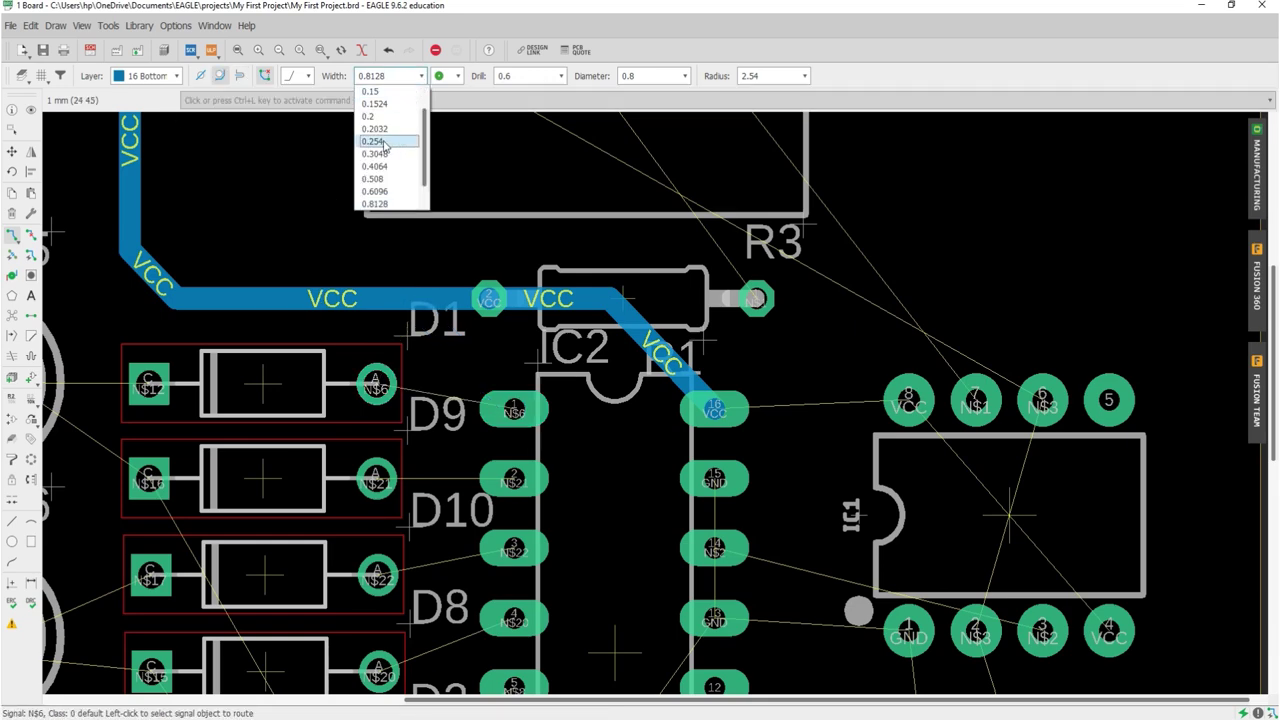
left_click(374, 191)
scroll(479, 413, "up", 3)
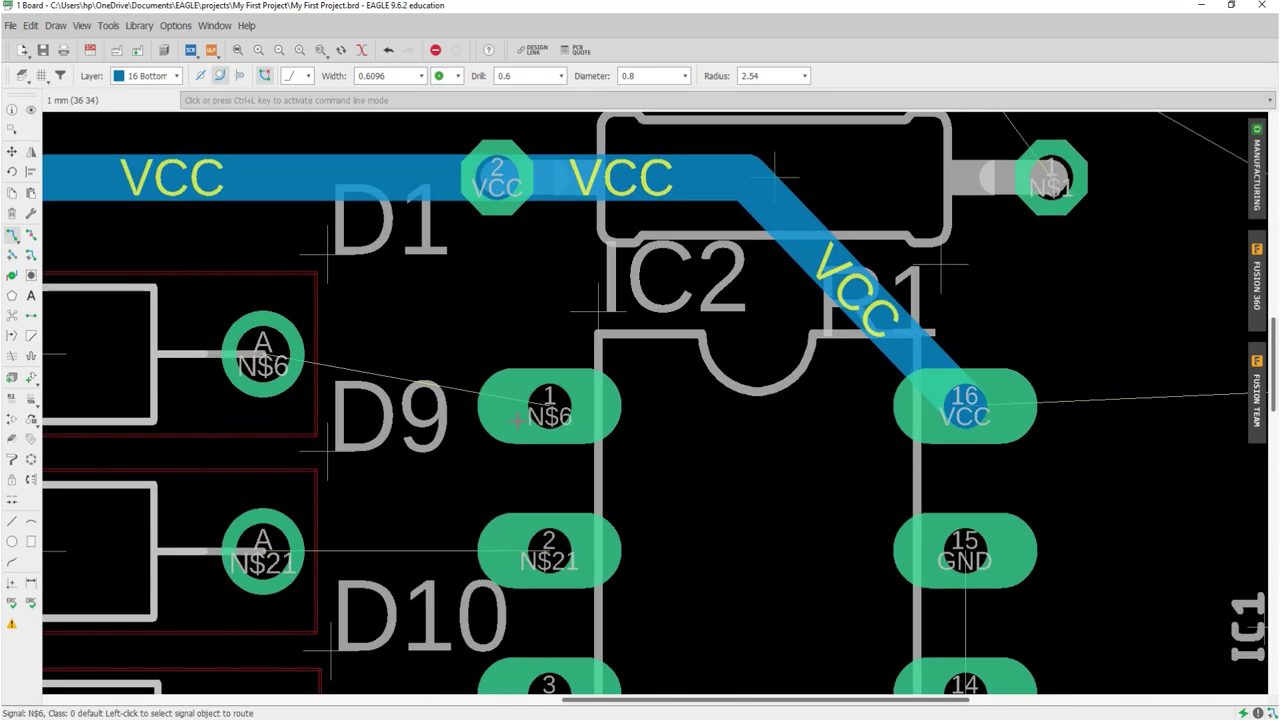
left_click(437, 345)
left_click(268, 352)
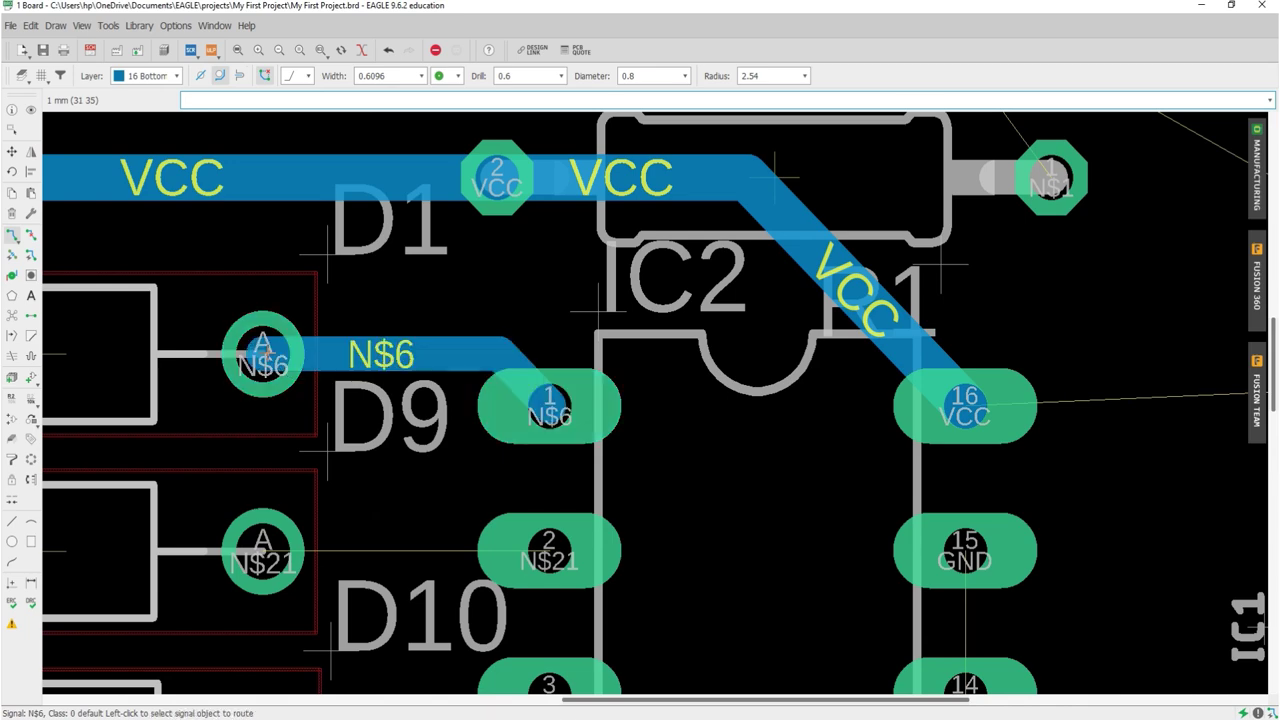
scroll(440, 356, "down", 3)
scroll(448, 368, "up", 3)
- Route N$21, N$22 and N$20 from IC2 pads 2–4 to the D10, D8 and next diode anodes
left_click(497, 440)
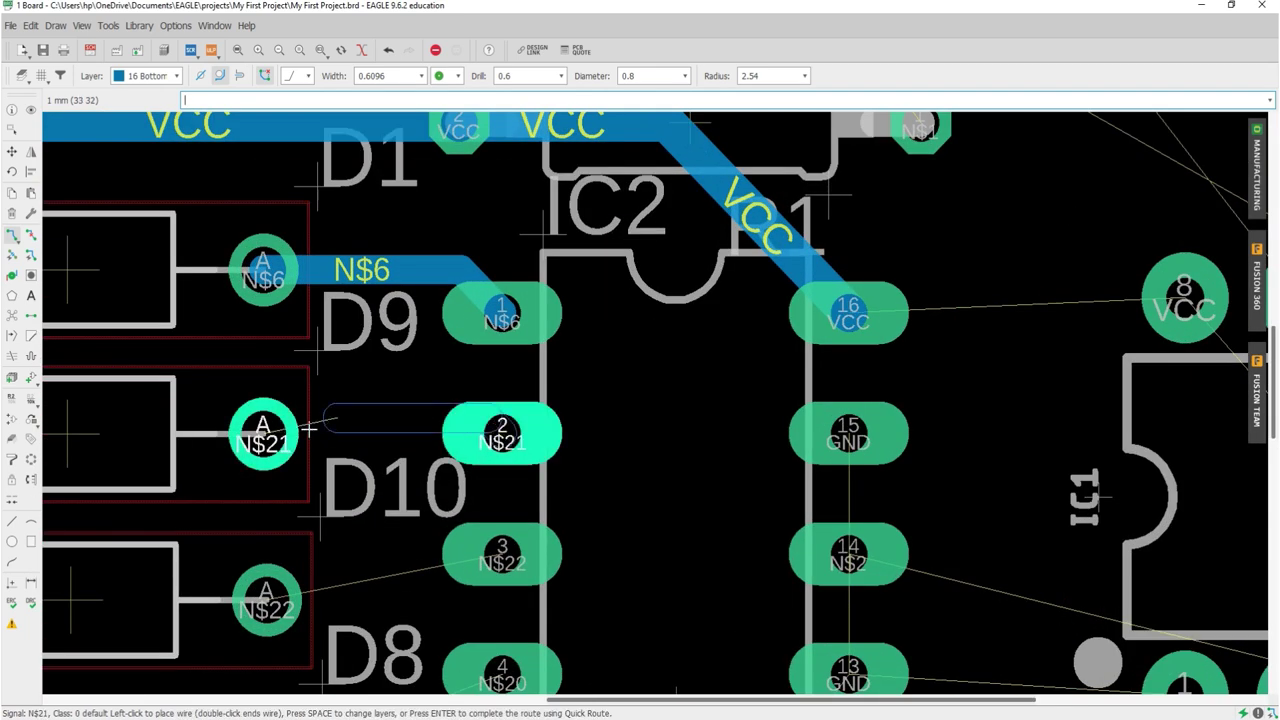
left_click(266, 433)
scroll(390, 460, "down", 3)
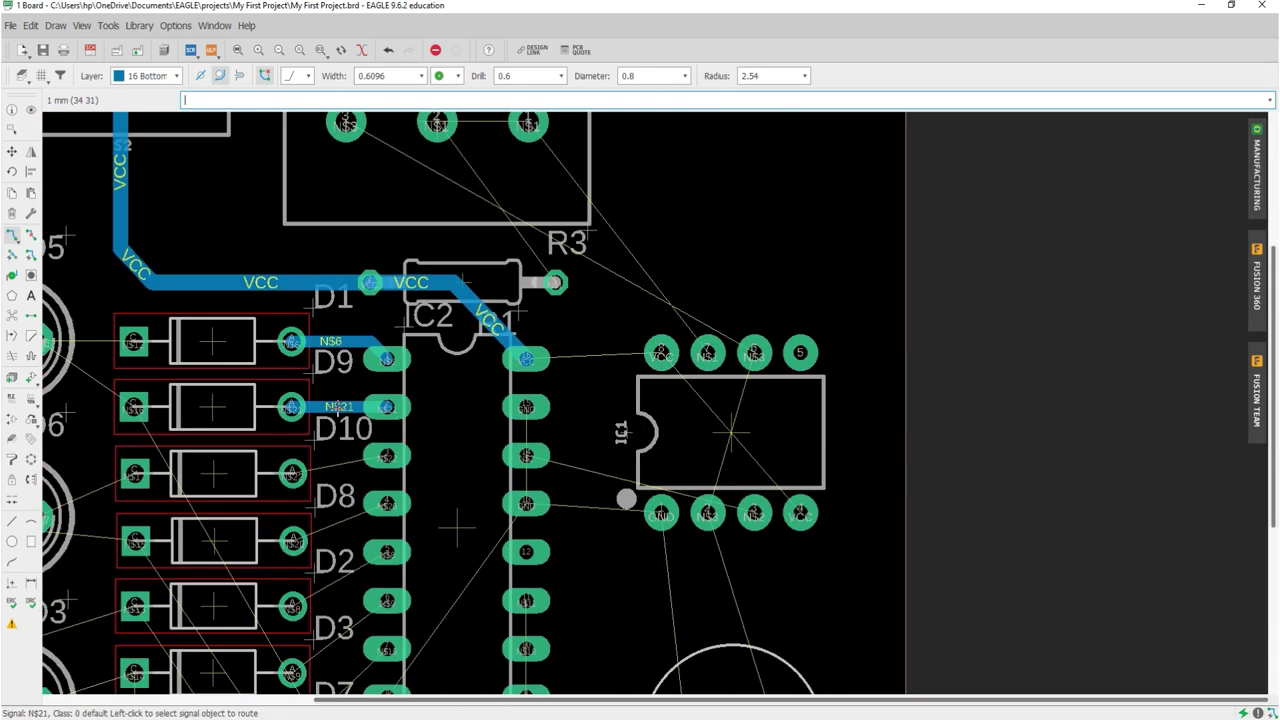
scroll(390, 470, "up", 3)
scroll(385, 480, "up", 1)
left_click(415, 393)
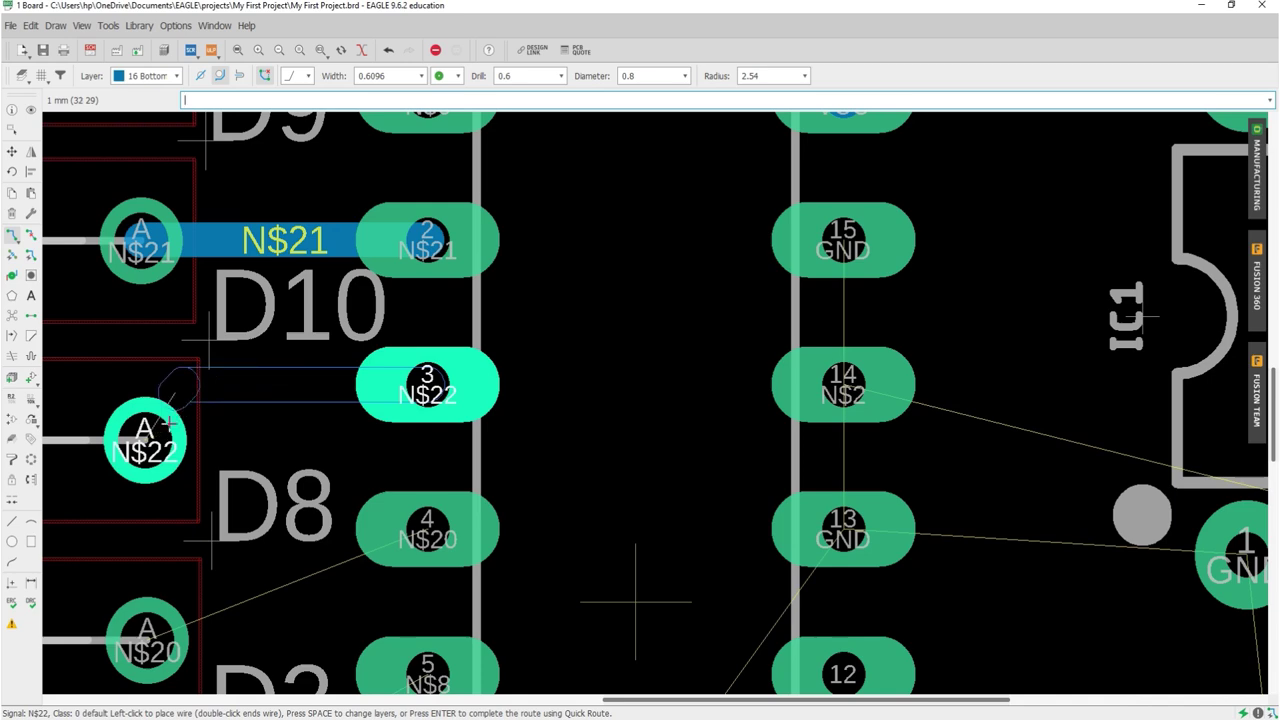
left_click(146, 440)
scroll(363, 390, "down", 1)
scroll(362, 395, "down", 3)
scroll(393, 449, "up", 3)
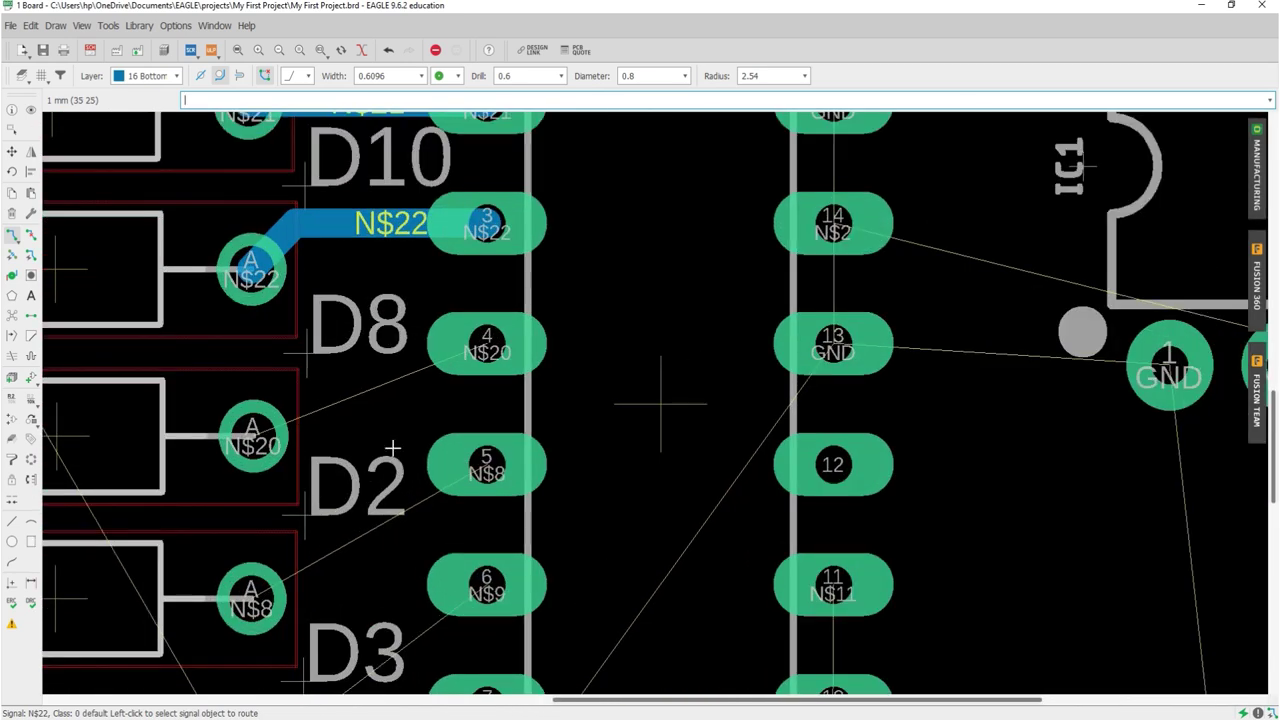
left_click(468, 358)
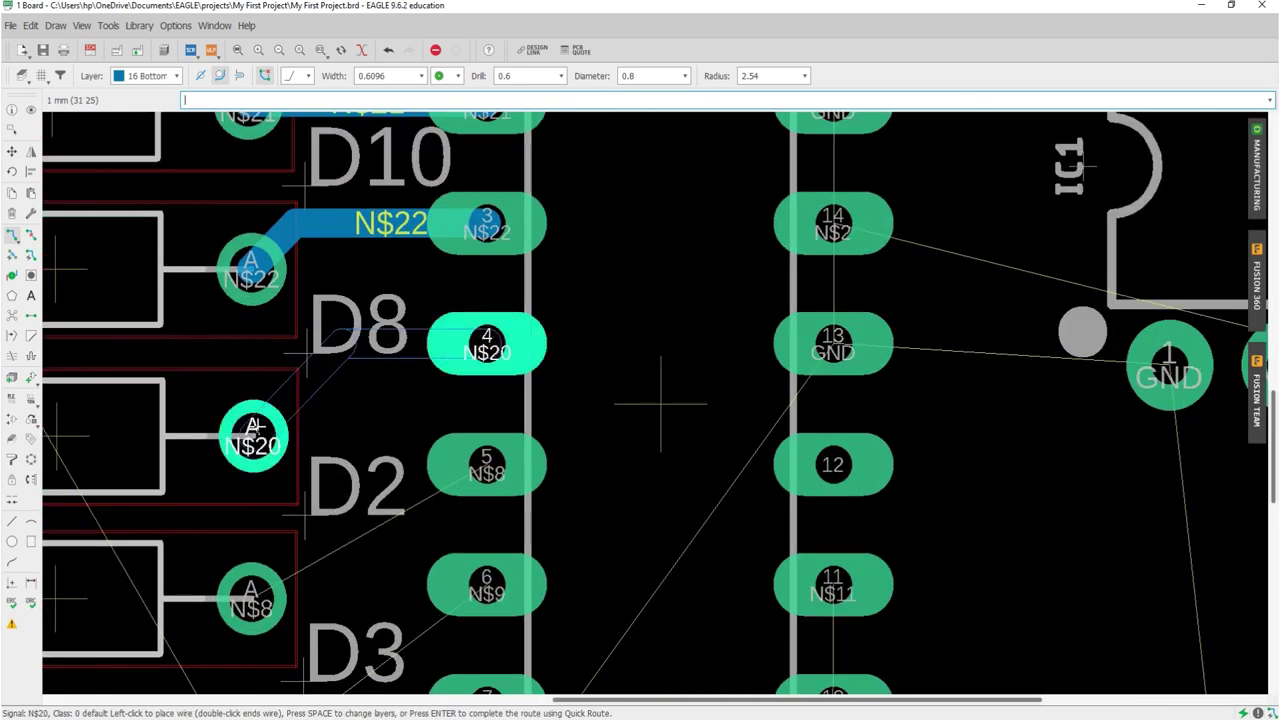
left_click(256, 428)
scroll(483, 365, "down", 3)
scroll(495, 363, "up", 2)
- Route N$8, N$9 and N$19 from IC2 pads 5–7 to their diode anodes, ending at D7
left_click(495, 355)
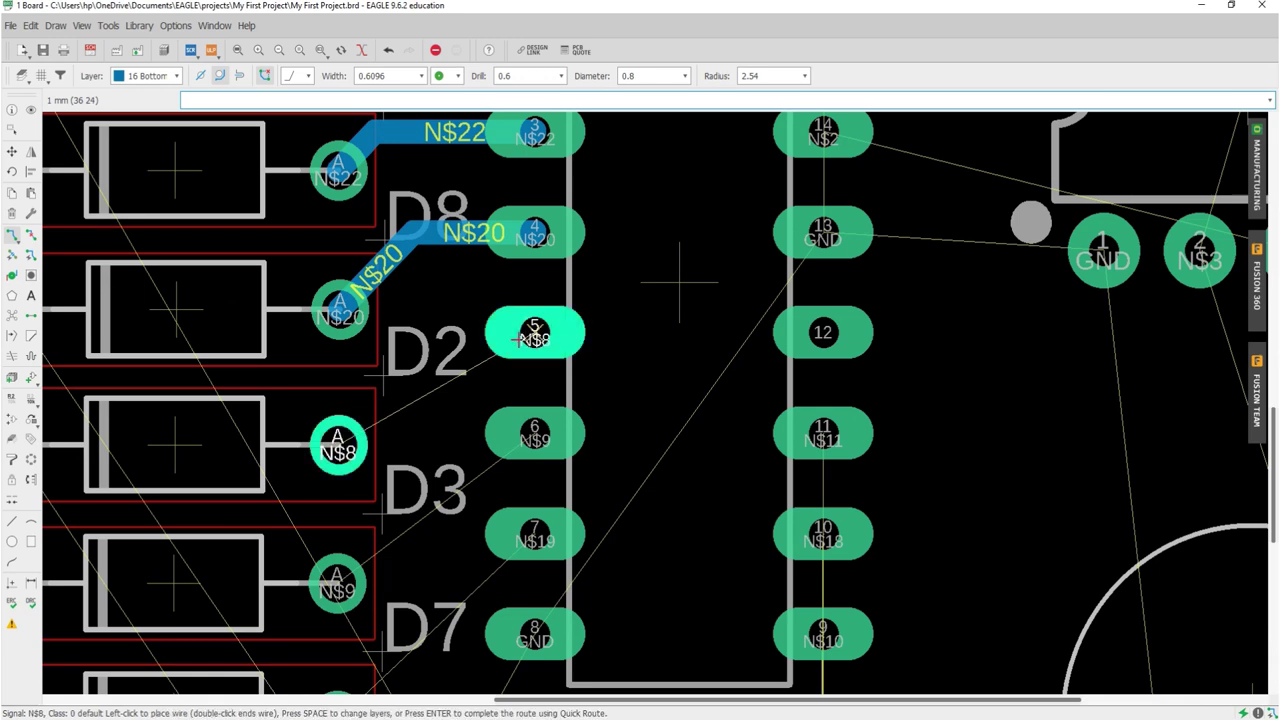
left_click(348, 445)
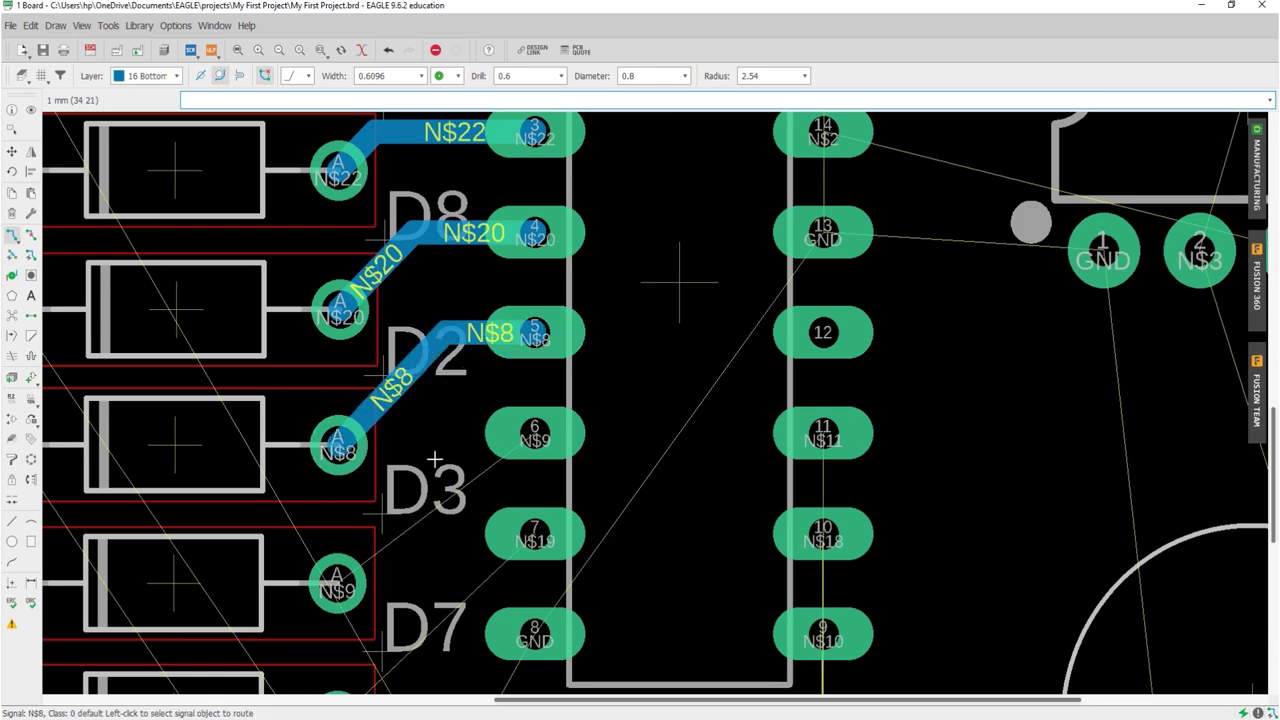
left_click(535, 438)
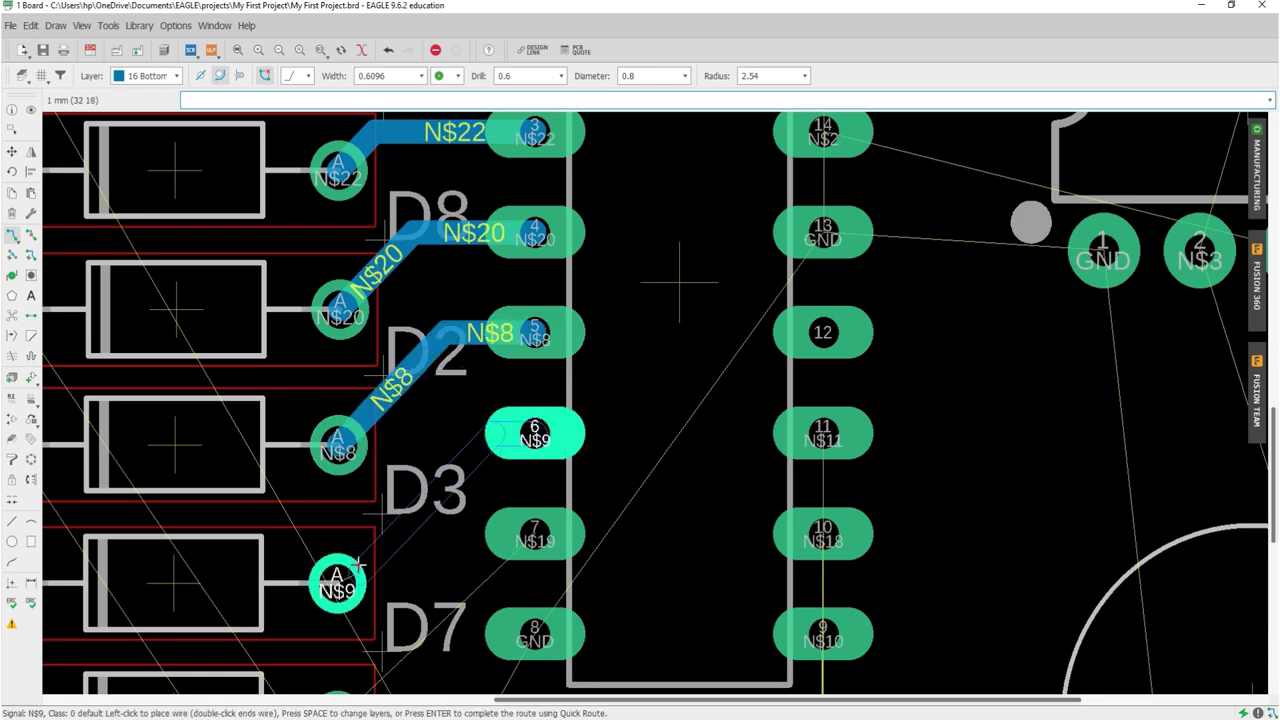
left_click(338, 585)
scroll(500, 487, "down", 3)
scroll(485, 451, "up", 2)
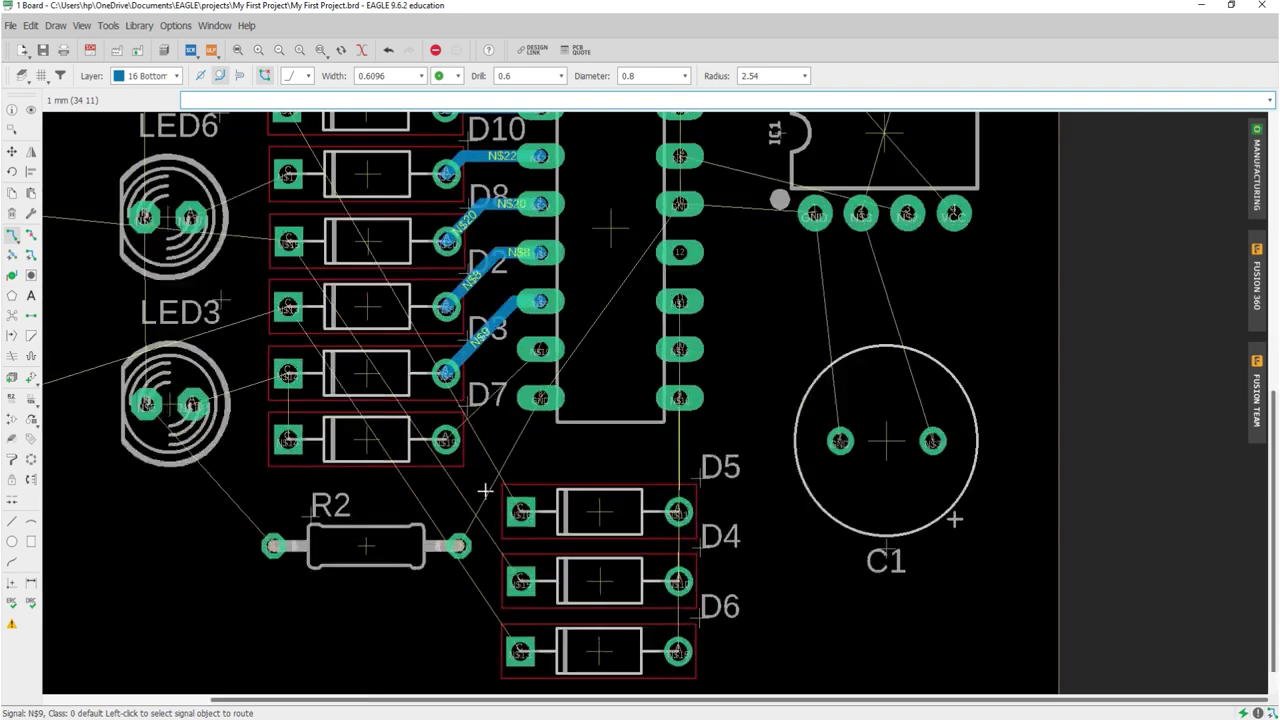
scroll(485, 451, "up", 2)
left_click(597, 205)
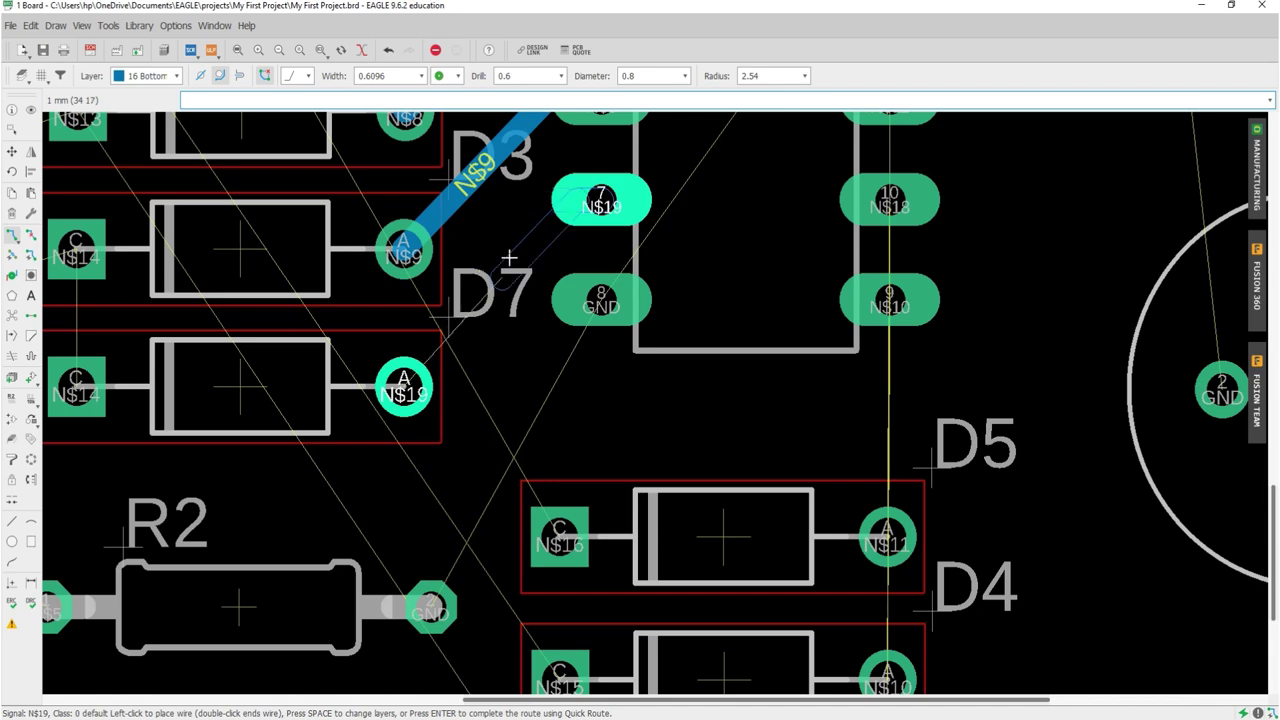
left_click(410, 382)
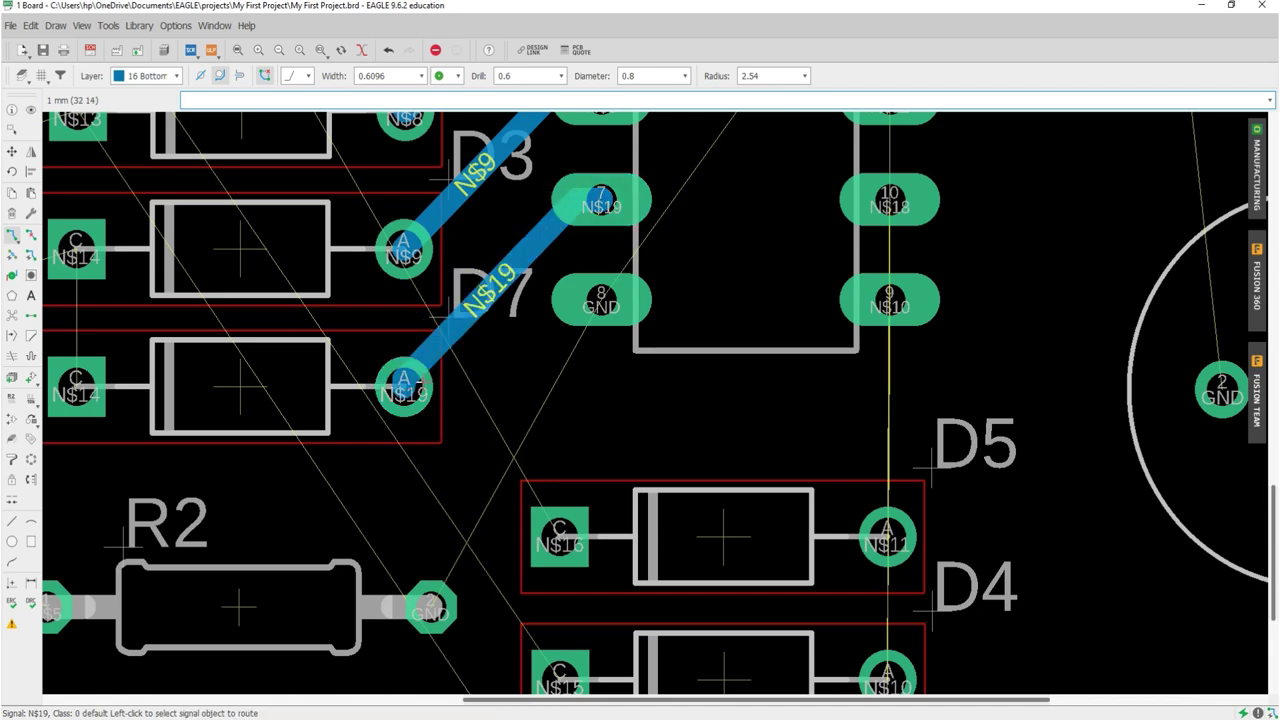
scroll(541, 356, "down", 4)
scroll(541, 356, "down", 3)
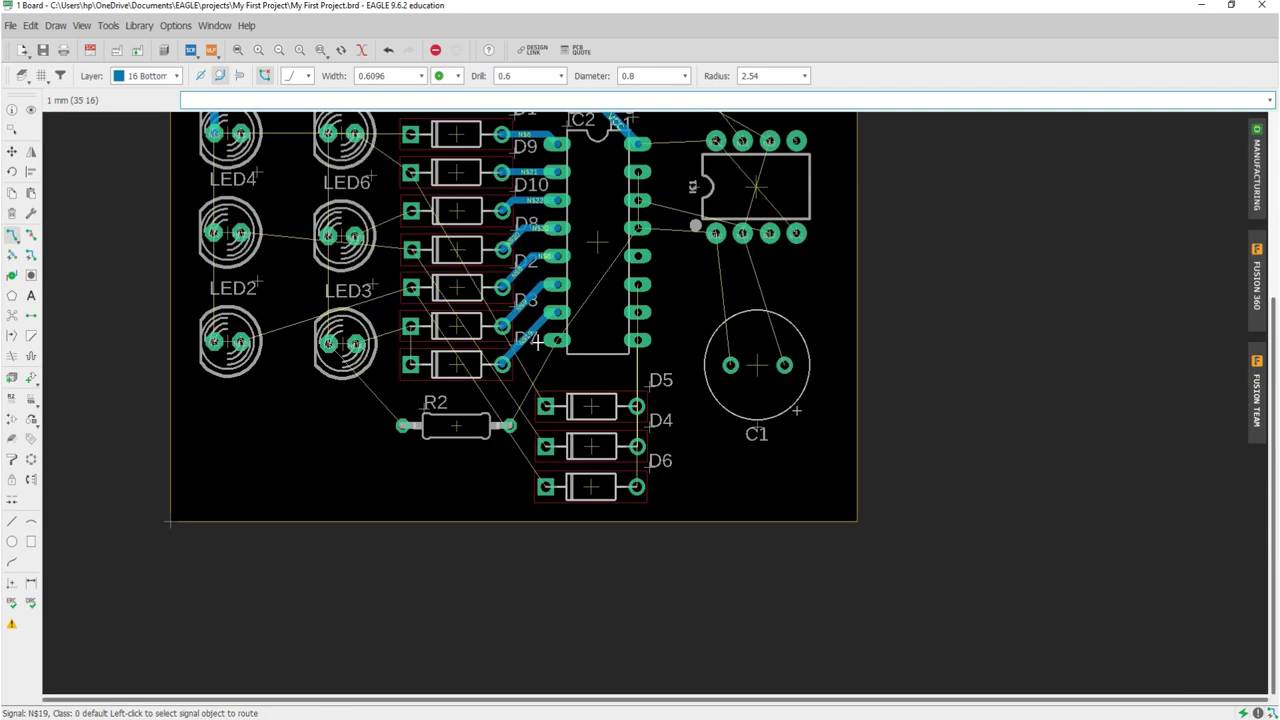
scroll(475, 359, "down", 3)
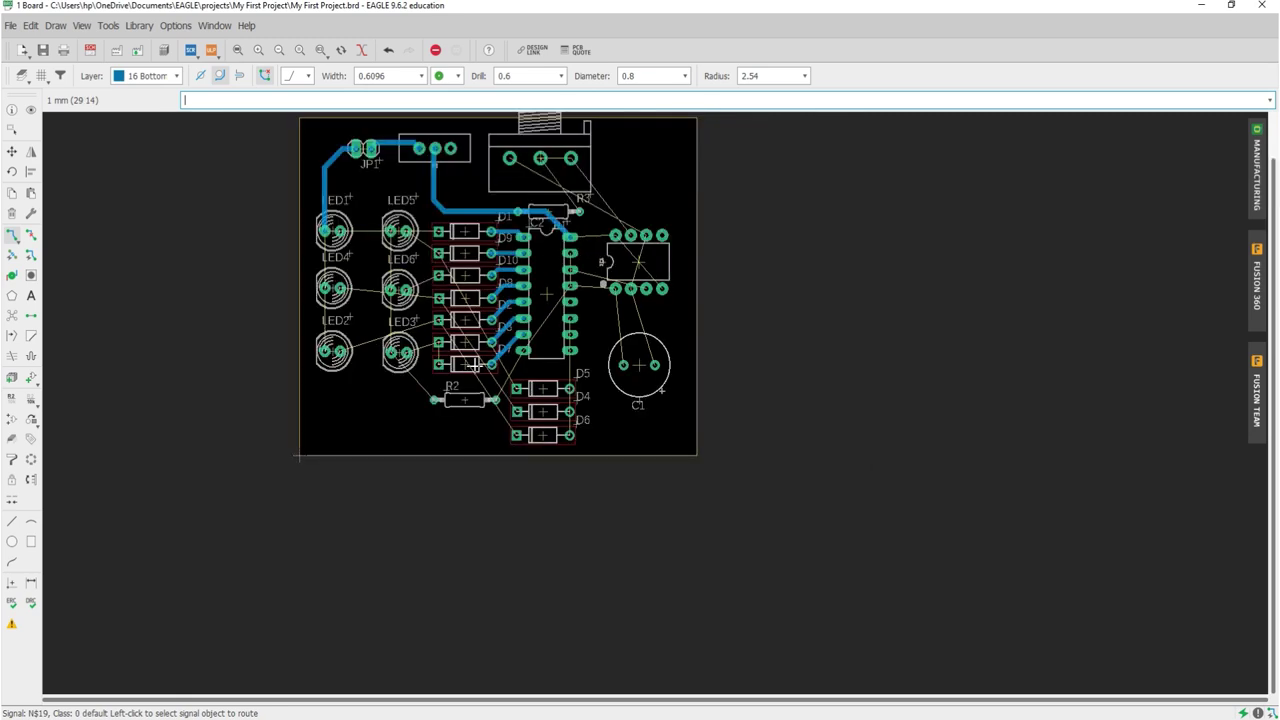
scroll(487, 356, "down", 1)
scroll(561, 227, "up", 4)
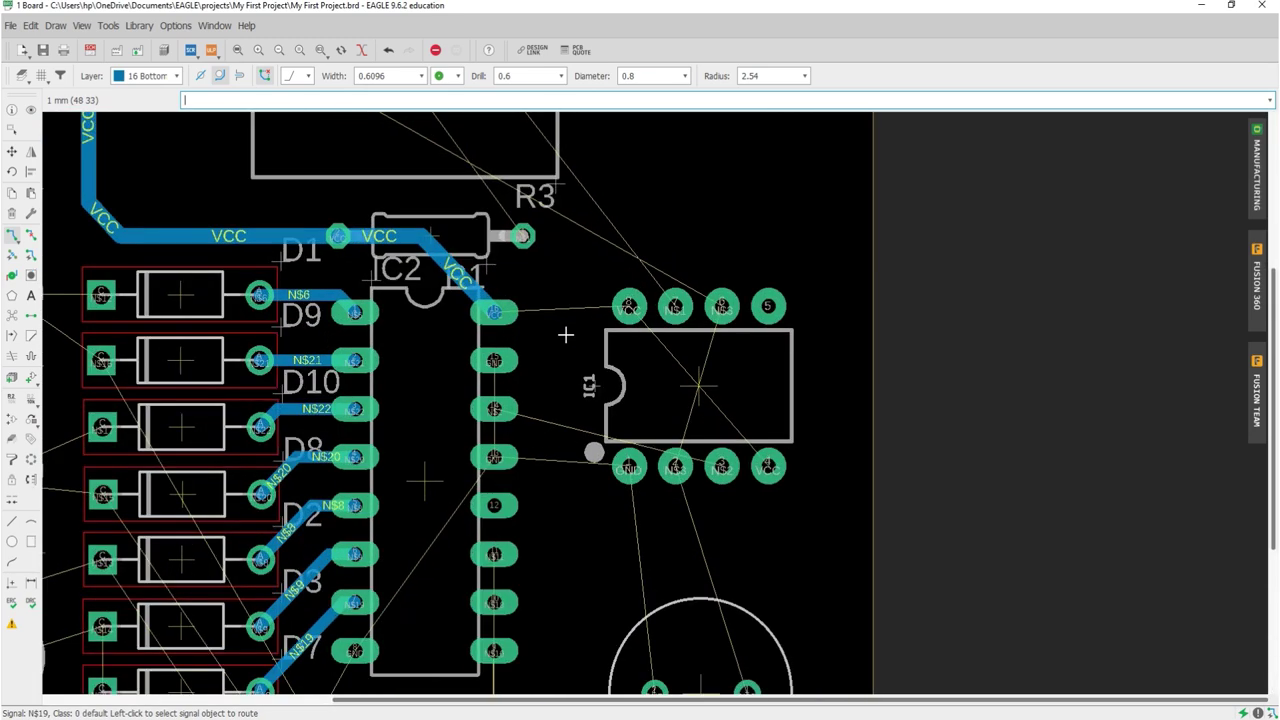
scroll(545, 311, "up", 2)
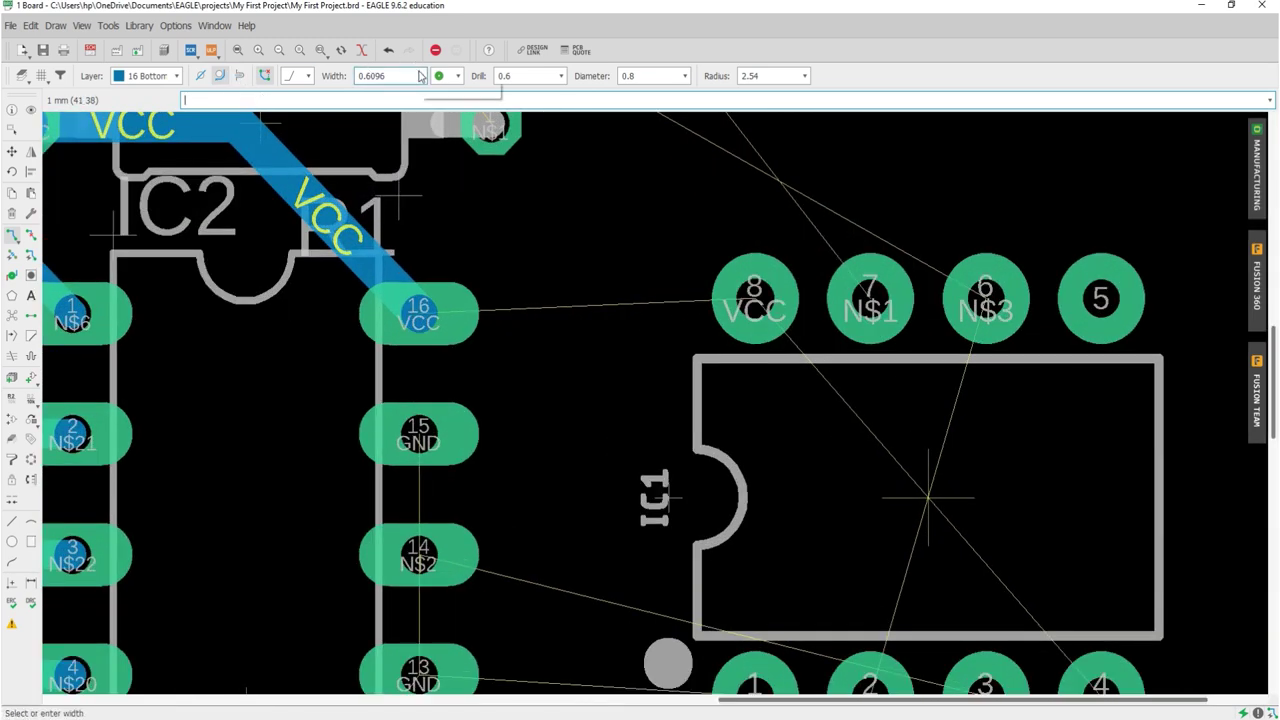
- Route the VCC trace between IC1 pad 8 and IC2 pad 16 at 0.8128 width
left_click(420, 76)
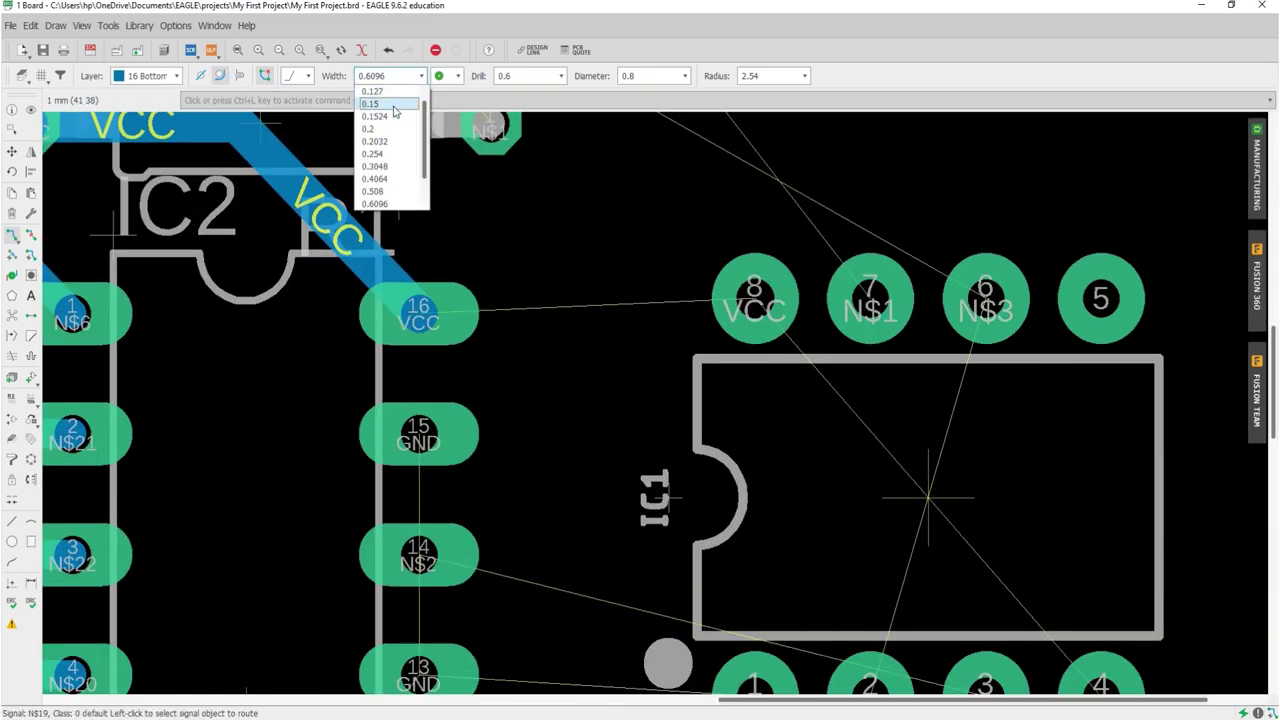
scroll(376, 178, "down", 1)
left_click(376, 180)
left_click(757, 310)
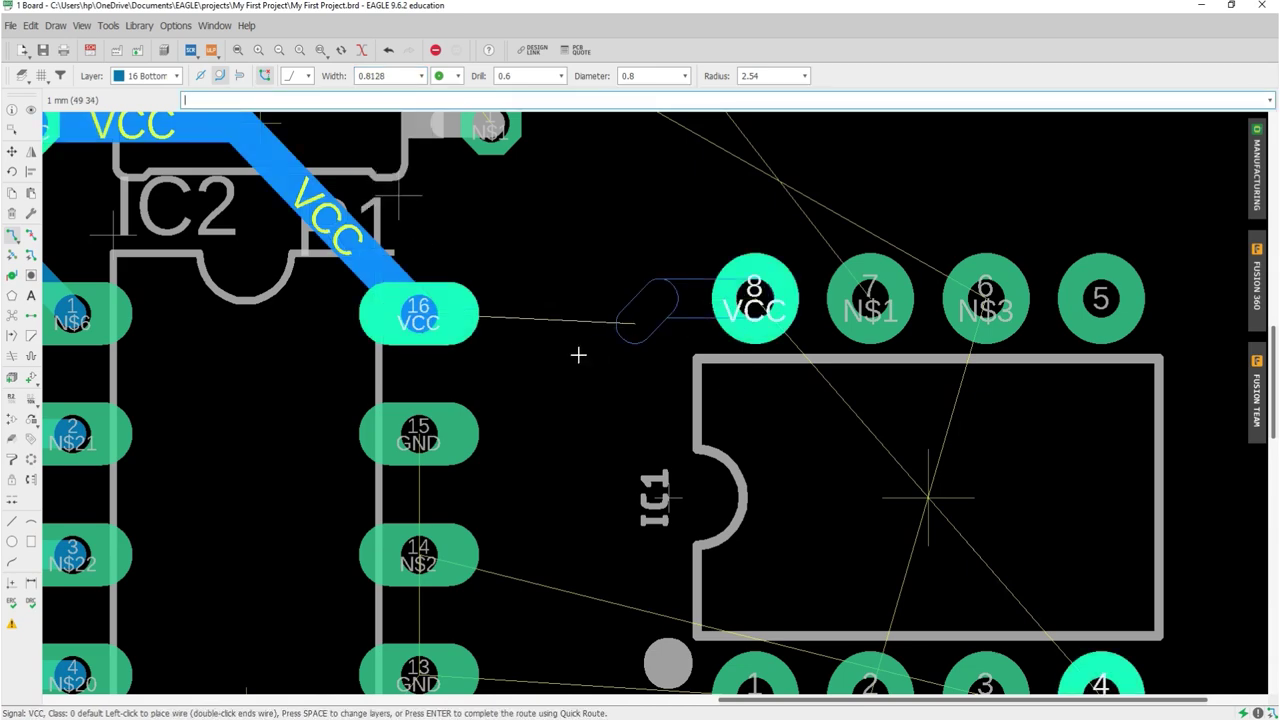
left_click(422, 318)
scroll(529, 303, "down", 1)
scroll(529, 303, "down", 1)
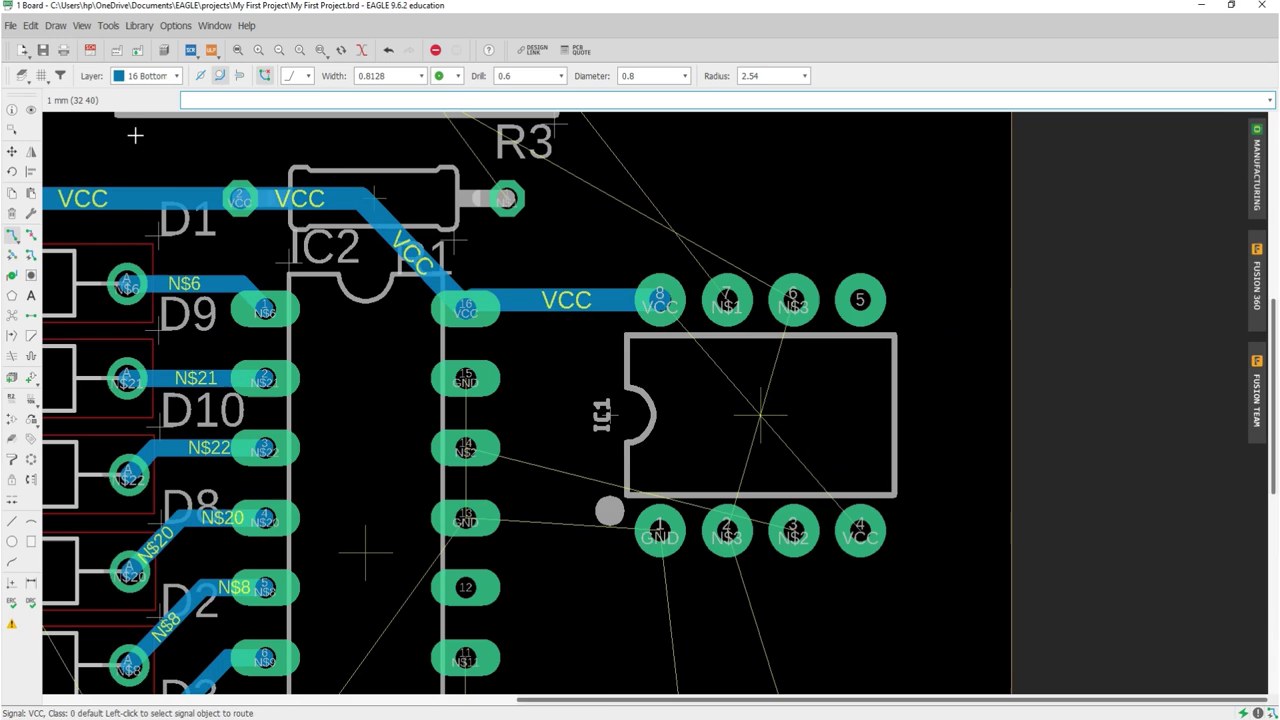
- Move the straight VCC segment slightly lower, then return to the Route tool
left_click(12, 151)
scroll(602, 300, "up", 2)
left_click(529, 303)
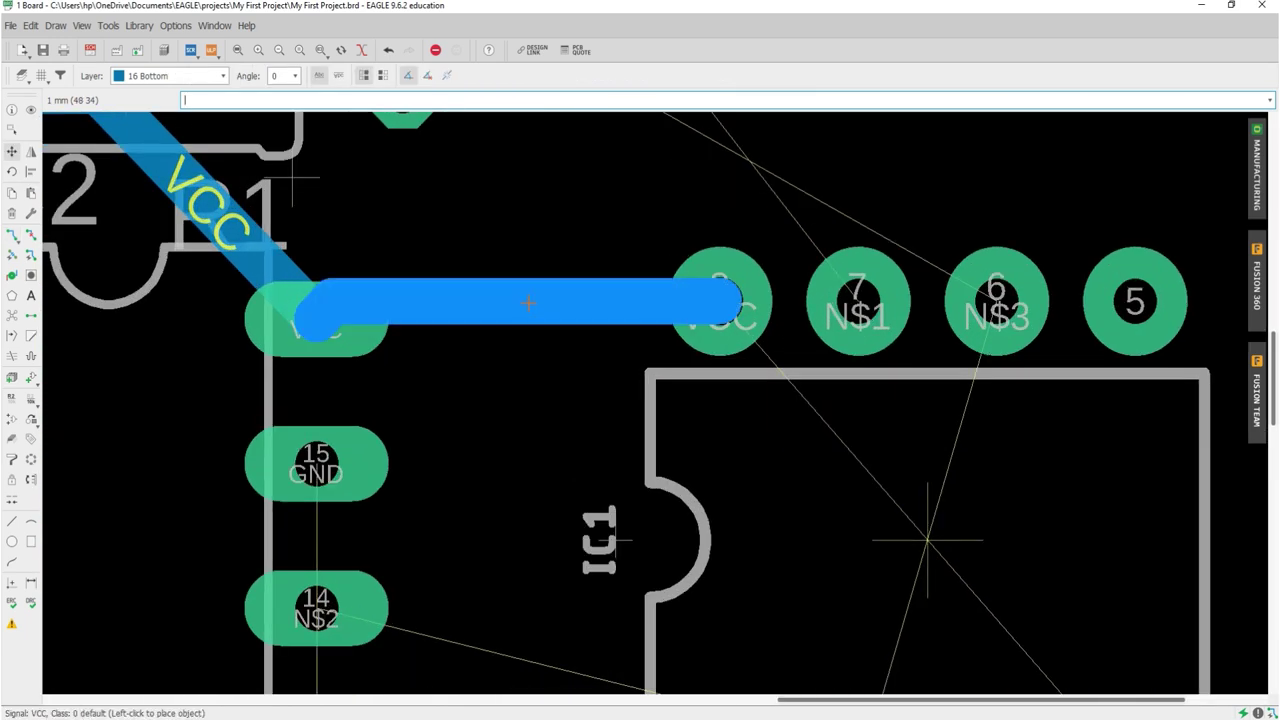
left_click(520, 357)
left_click(494, 302)
left_click(527, 338)
scroll(527, 338, "down", 3)
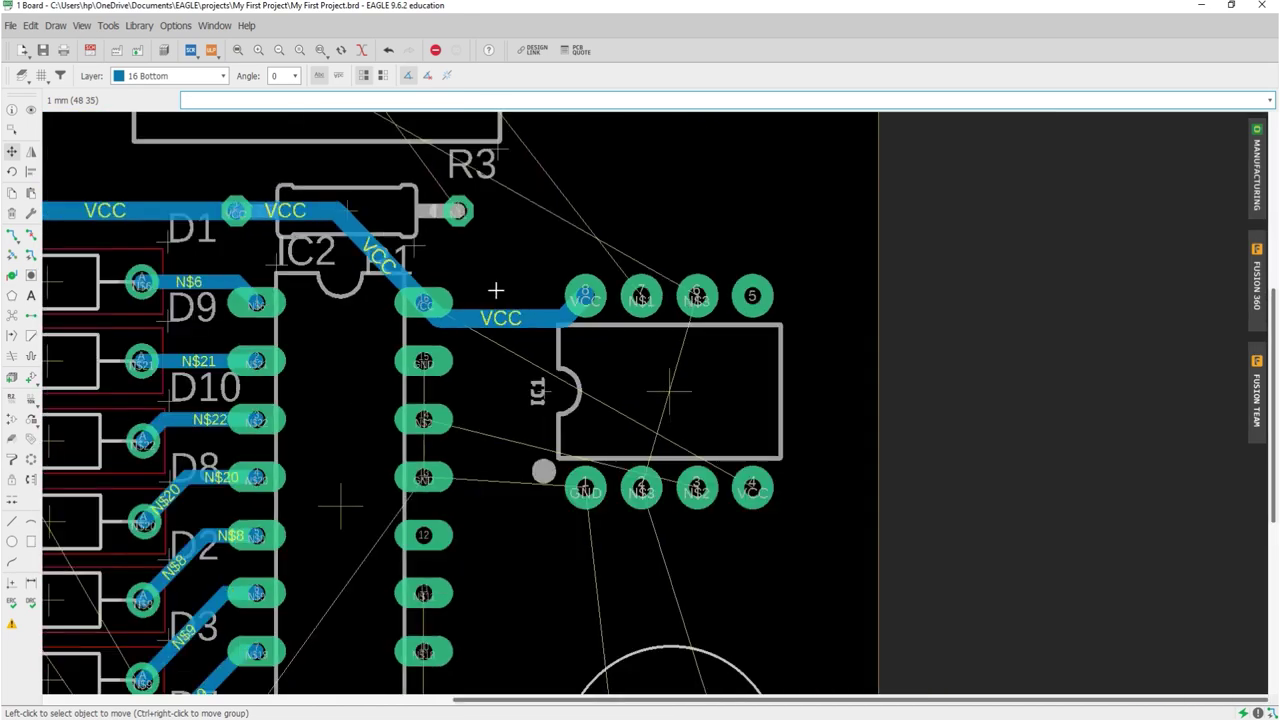
scroll(472, 400, "up", 2)
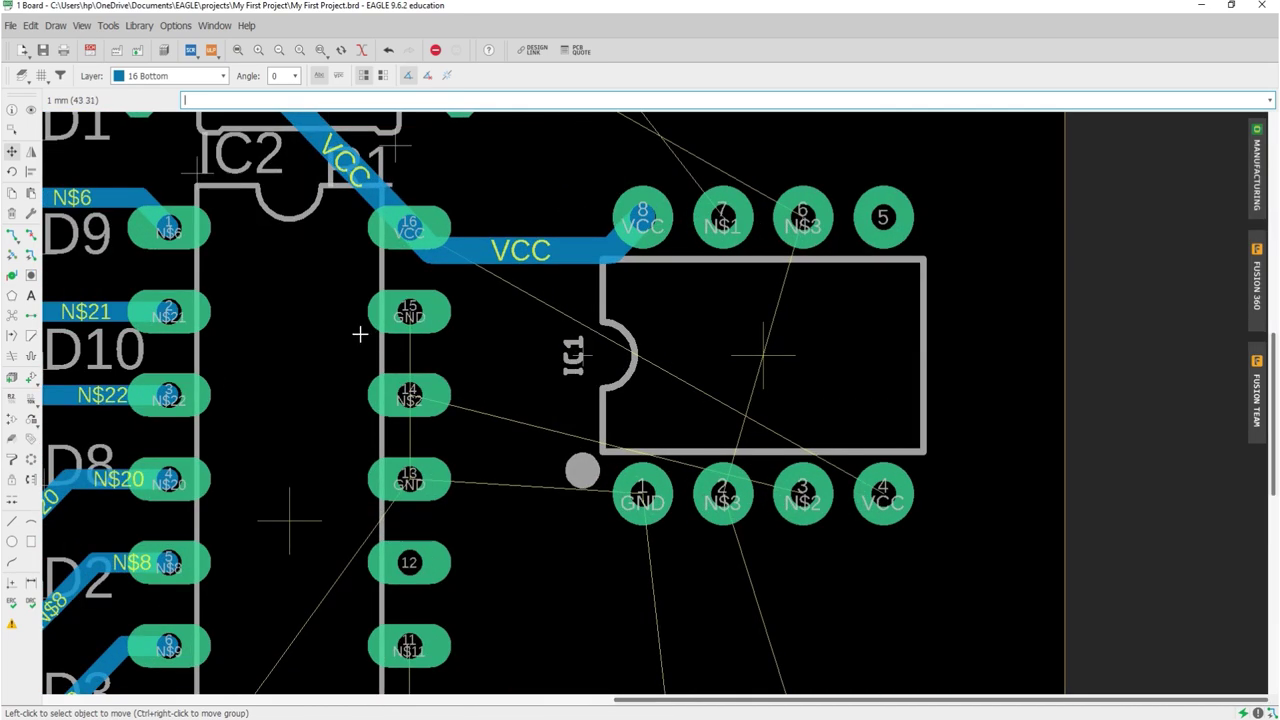
left_click(12, 235)
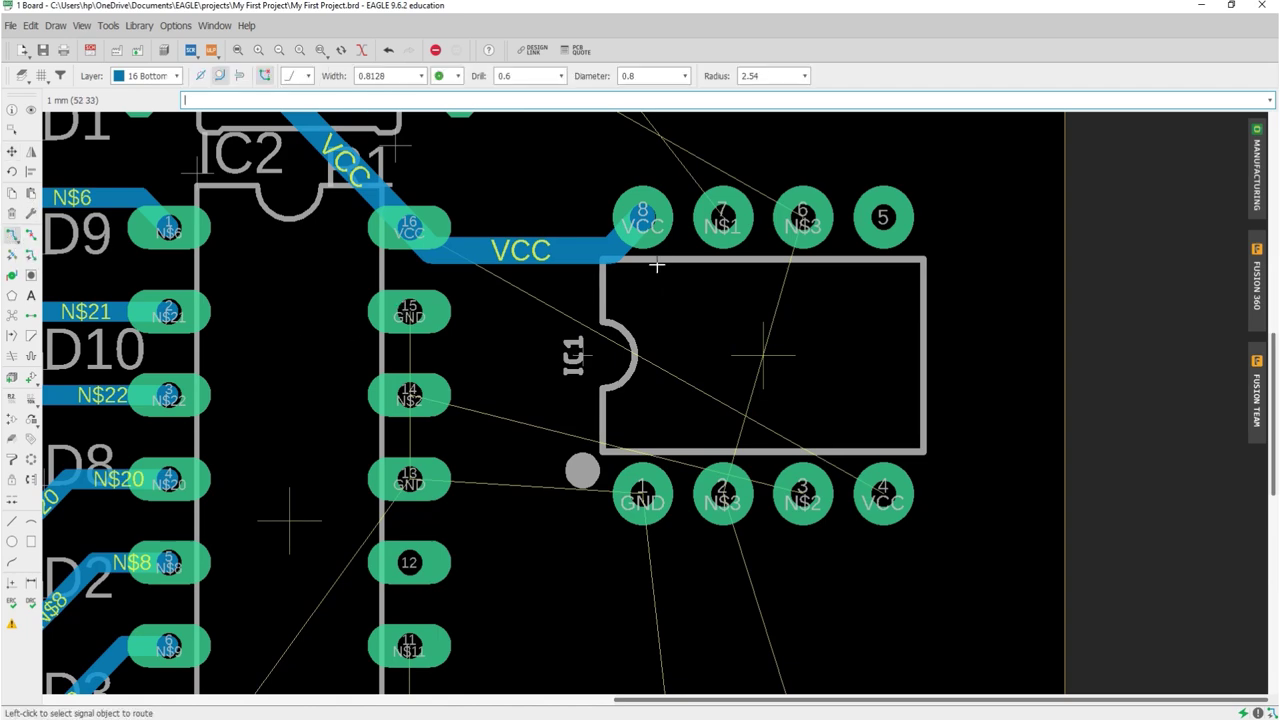
scroll(651, 260, "down", 3)
scroll(480, 200, "down", 1)
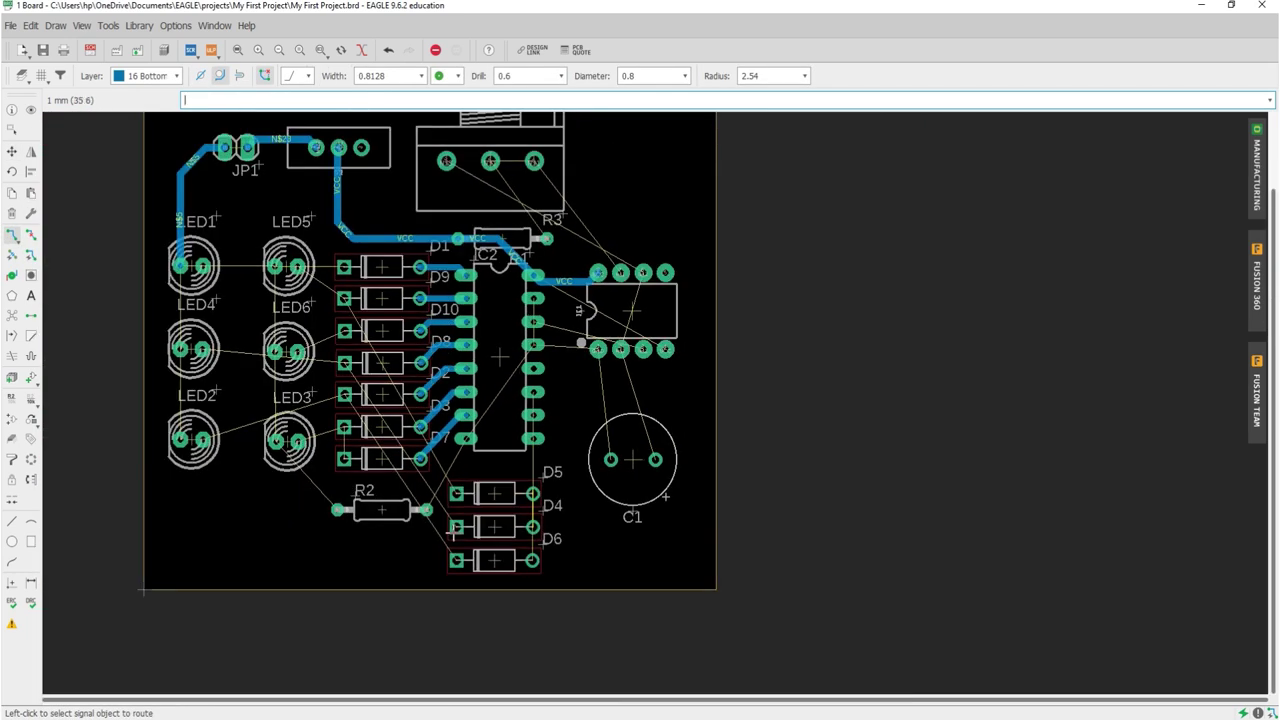
scroll(200, 200, "up", 1)
- Reset trace width to 0.6096 and route N$5 from LED3's cathode, with a bend, to R2
left_click(421, 76)
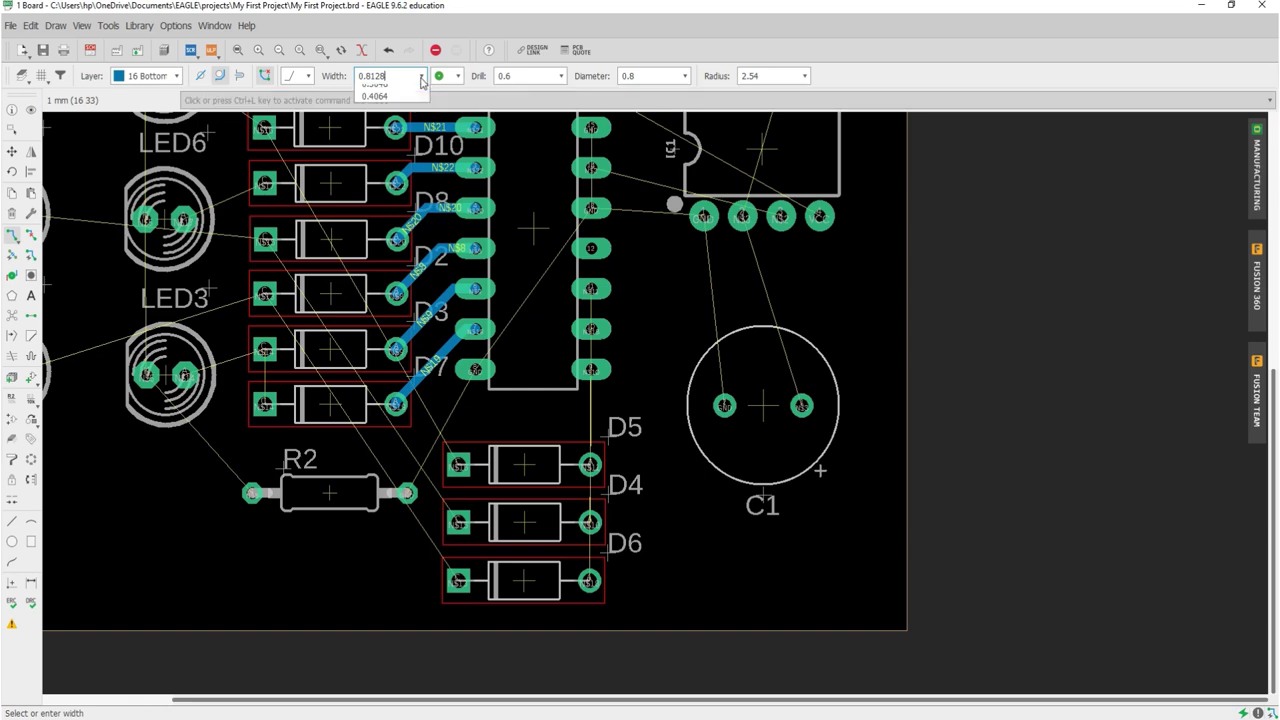
left_click(377, 192)
scroll(456, 514, "up", 2)
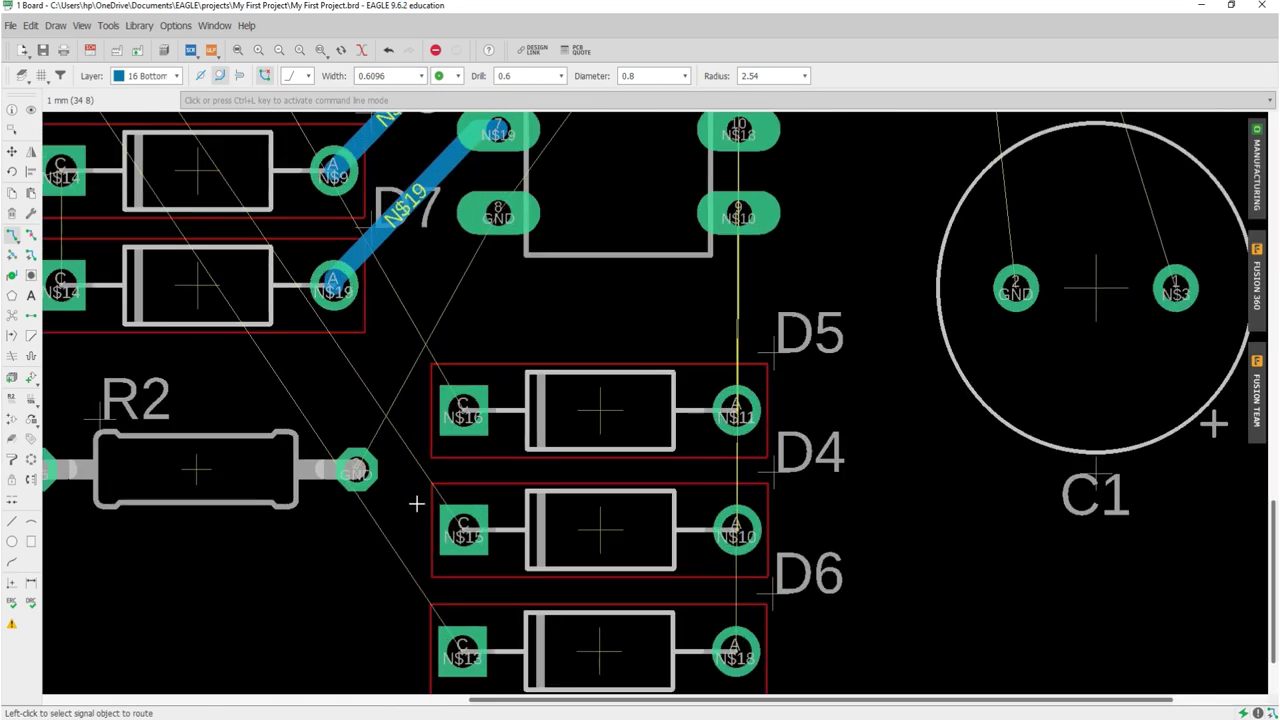
scroll(452, 367, "down", 2)
scroll(452, 367, "down", 1)
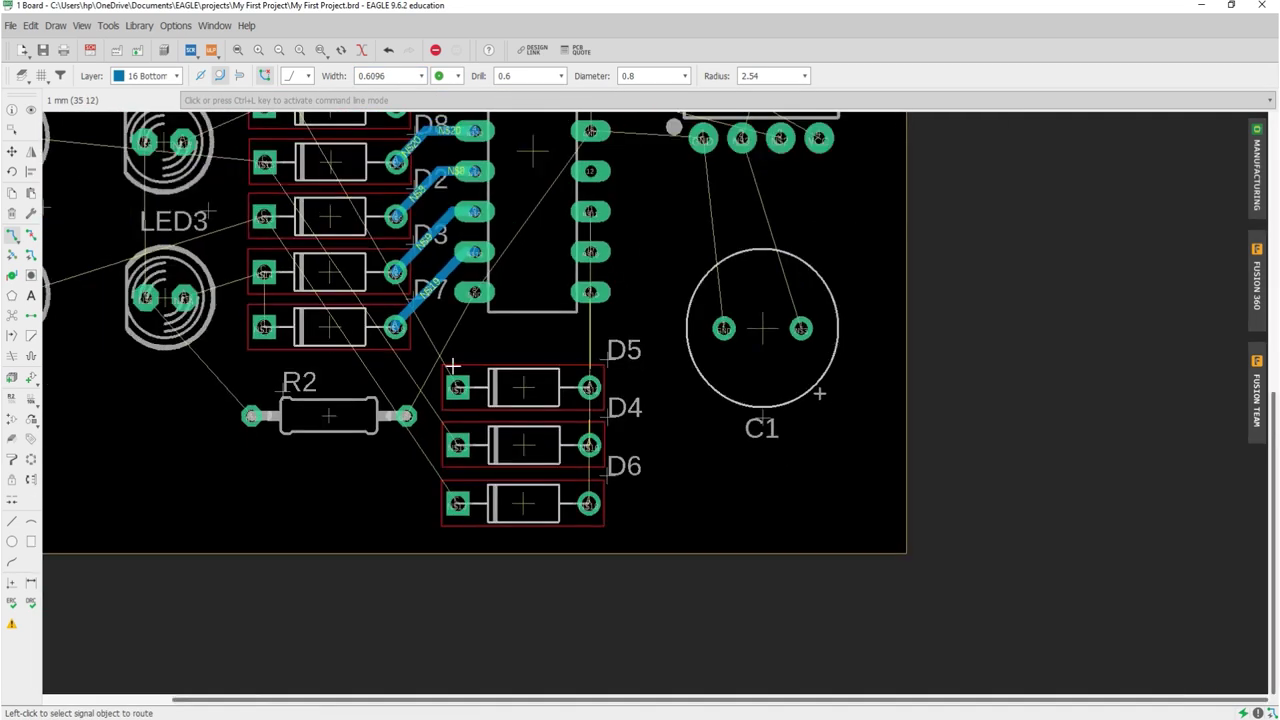
scroll(452, 367, "down", 1)
scroll(213, 306, "up", 3)
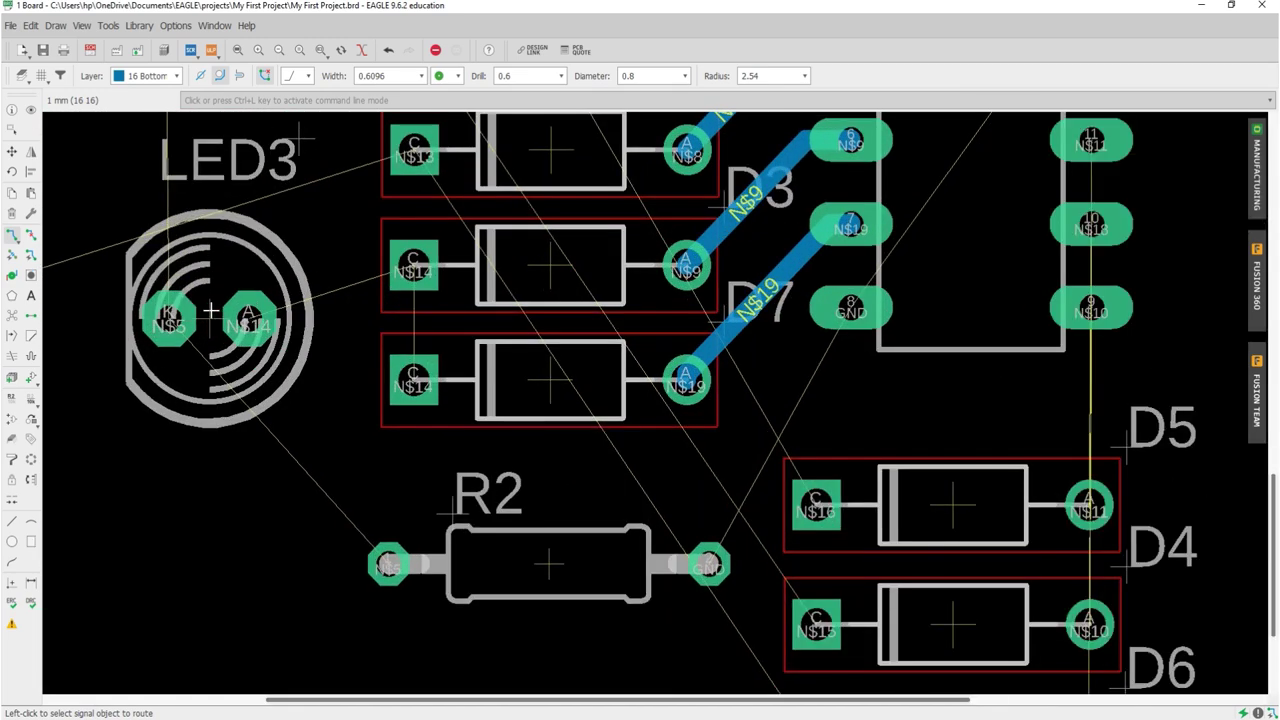
left_click(168, 320)
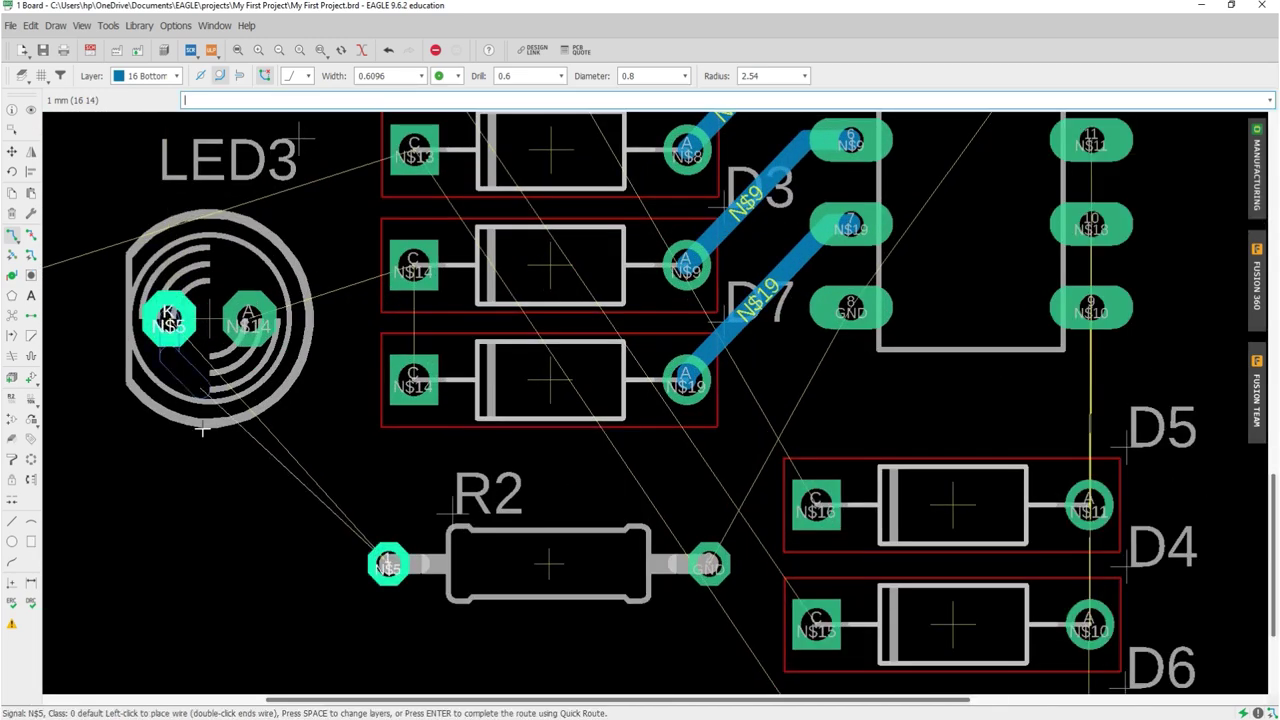
left_click(300, 562)
left_click(388, 564)
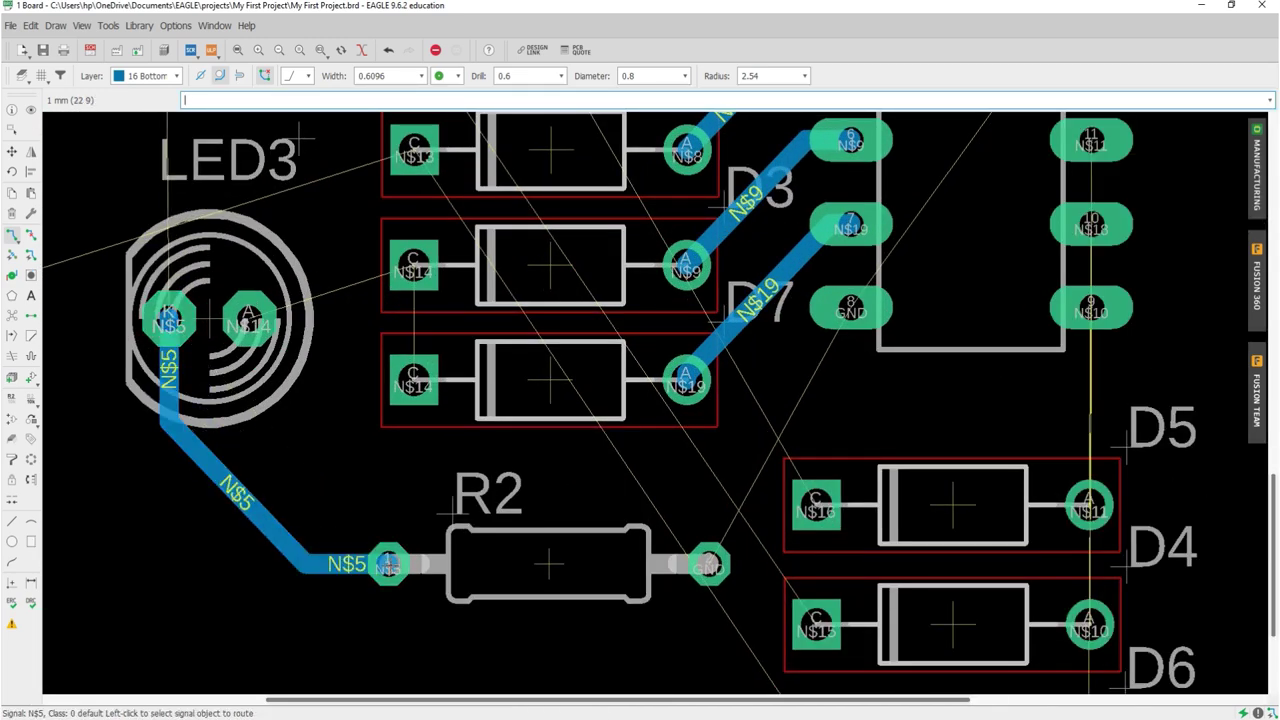
- Route N$16 from the diode cathode to LED5's anode, and N$12 from D9 to LED1's anode
scroll(383, 540, "down", 2)
scroll(383, 540, "down", 2)
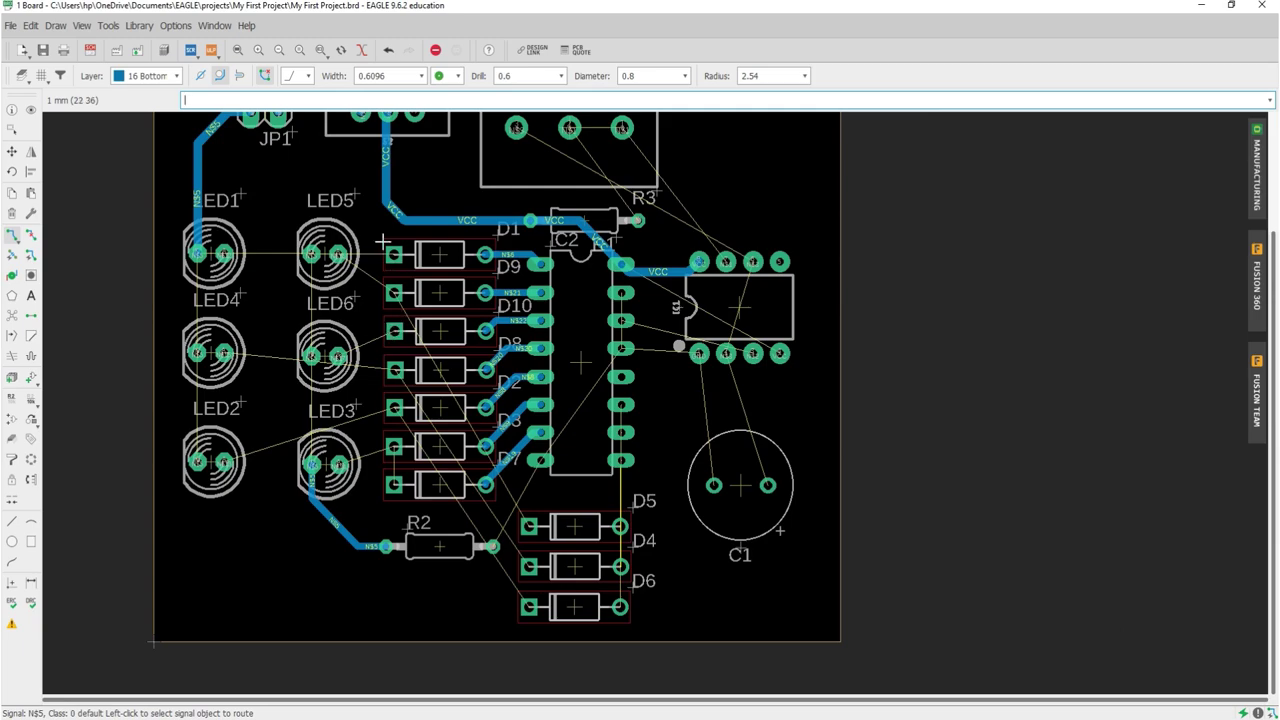
scroll(383, 242, "up", 3)
left_click(410, 389)
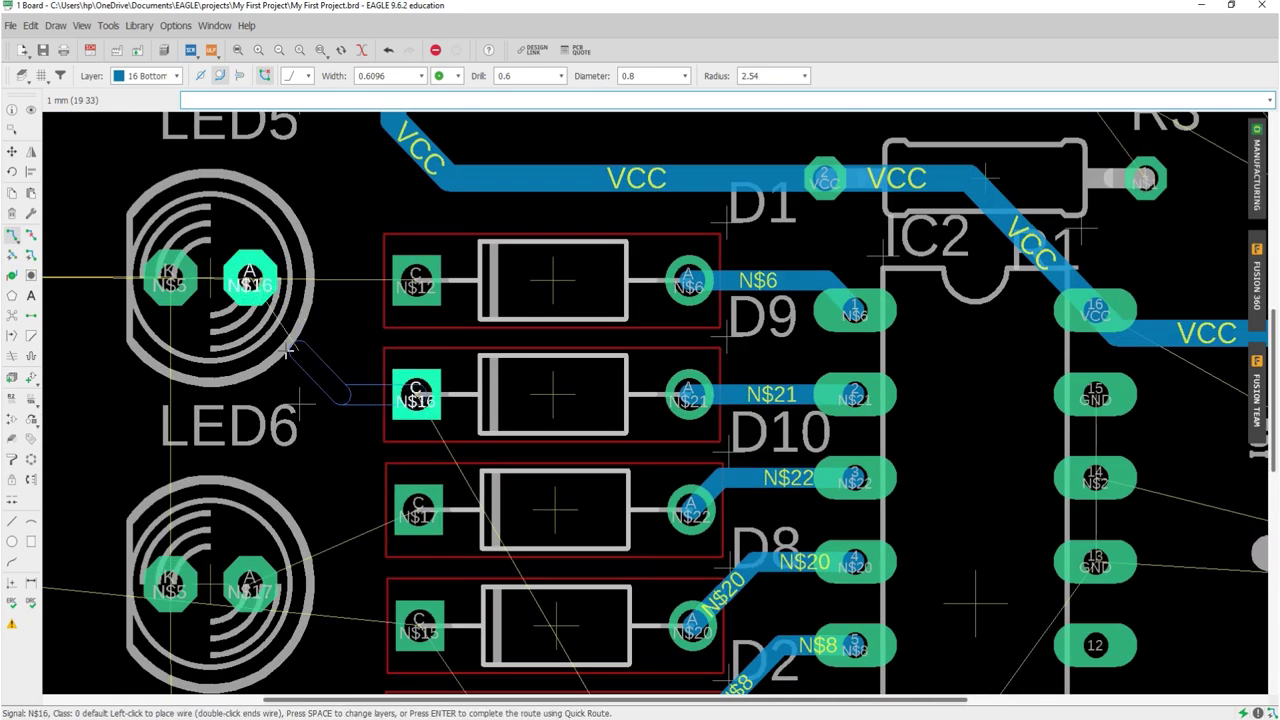
left_click(253, 283)
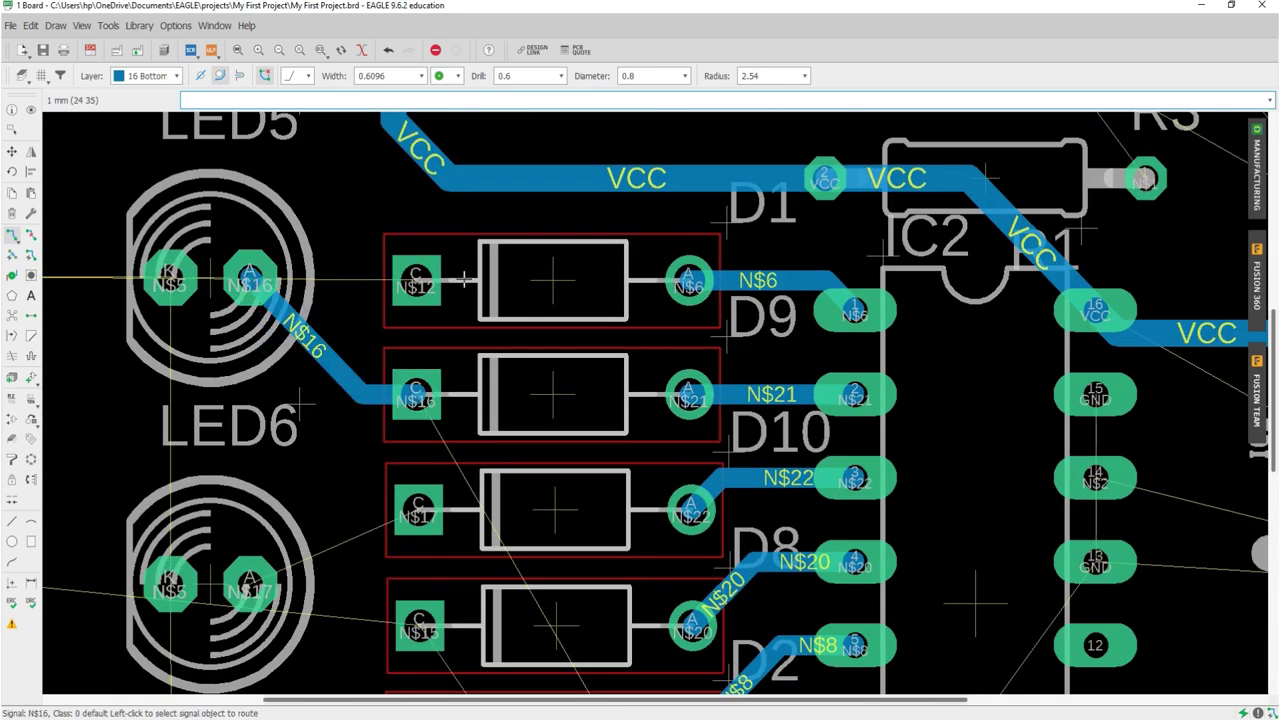
scroll(463, 279, "down", 2)
scroll(310, 264, "up", 2)
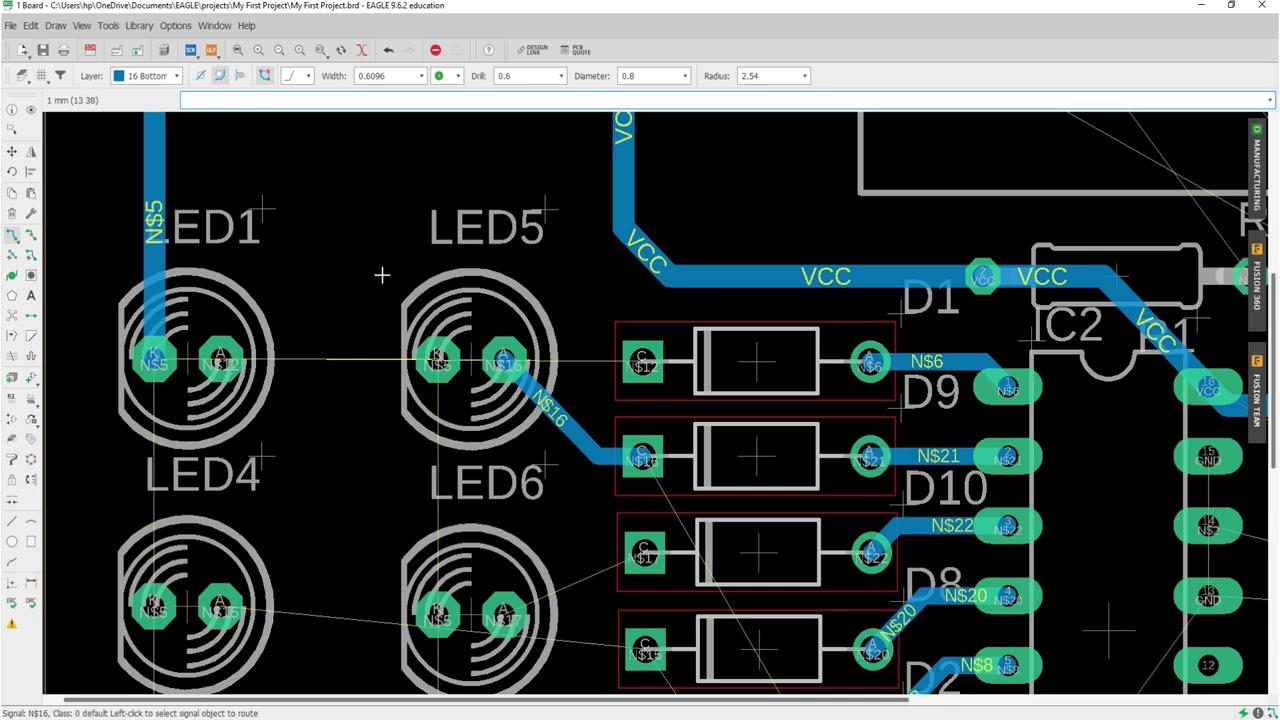
left_click(640, 360)
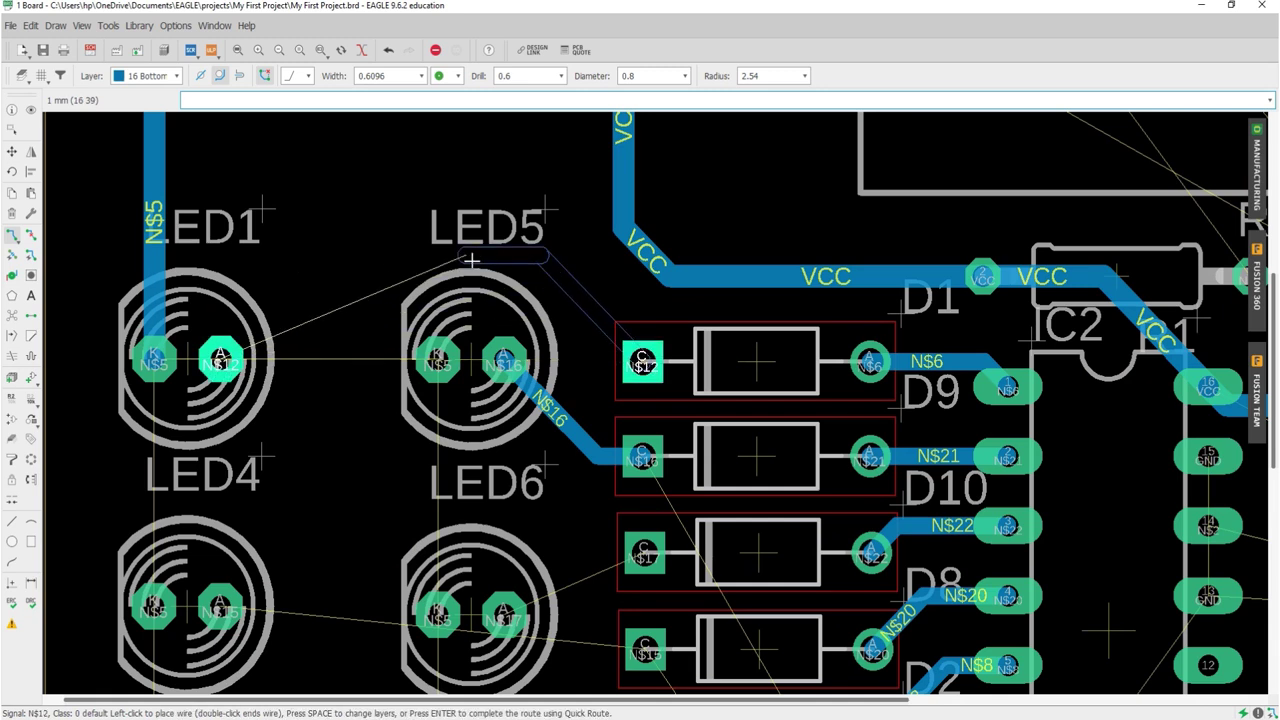
left_click(300, 289)
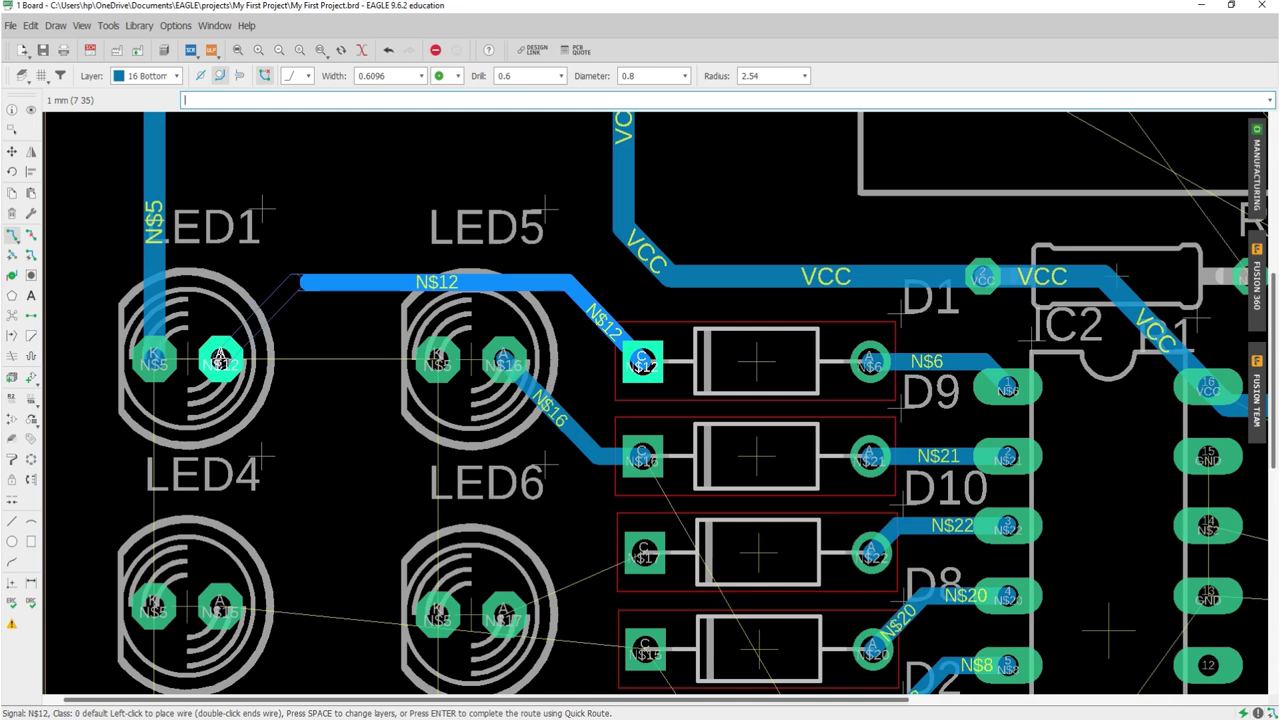
left_click(220, 358)
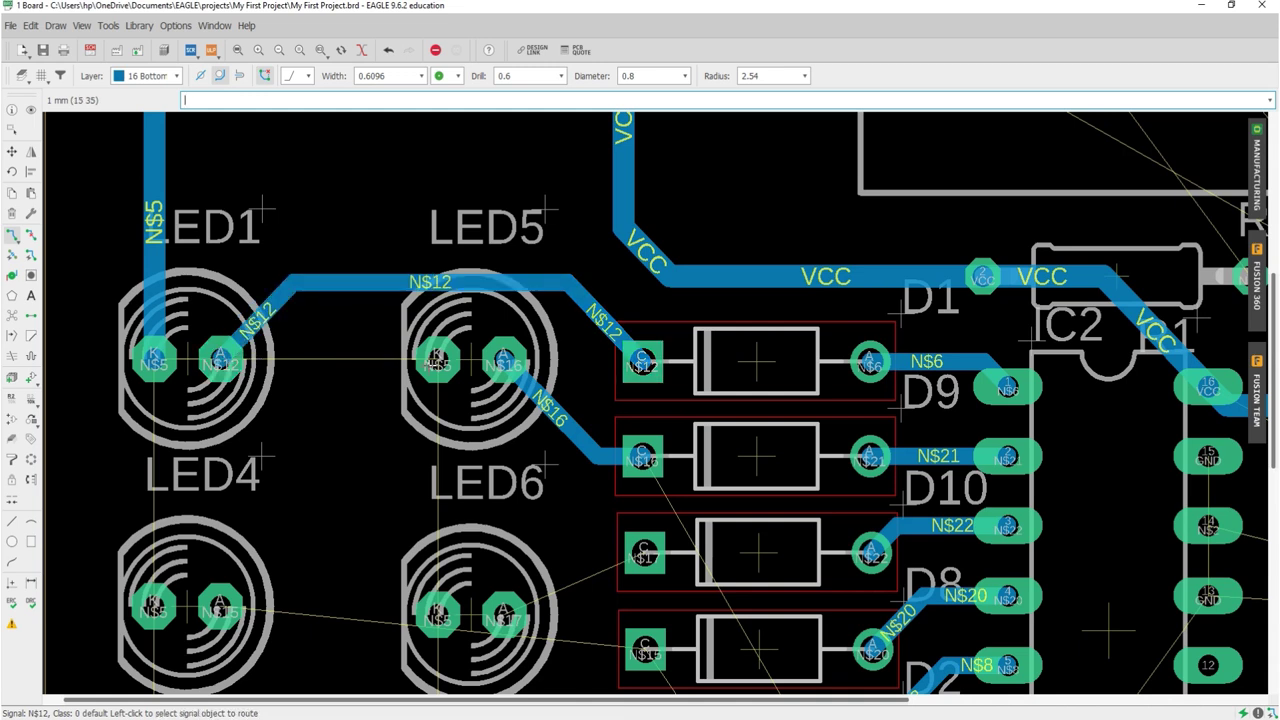
- Link the LED cathodes on N$5: LED1 to LED4, LED5 to LED6, LED4 to LED2, LED6 to LED3
left_click(438, 358)
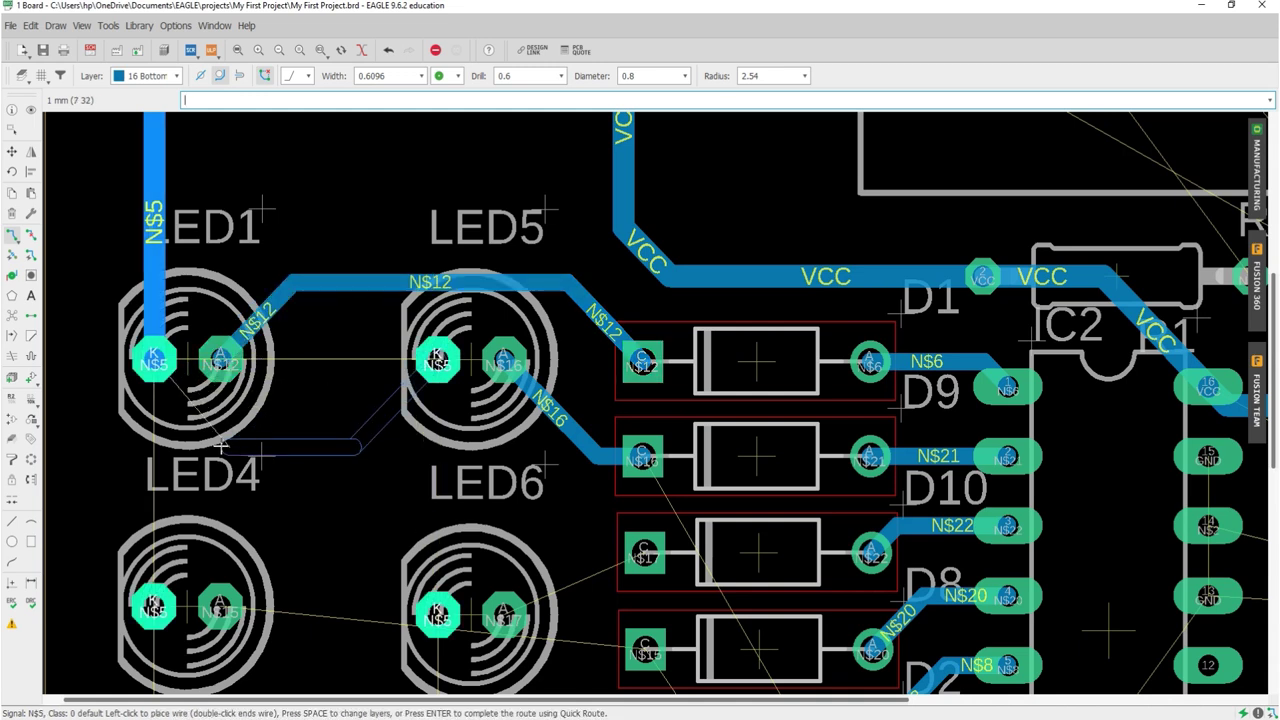
key("Escape")
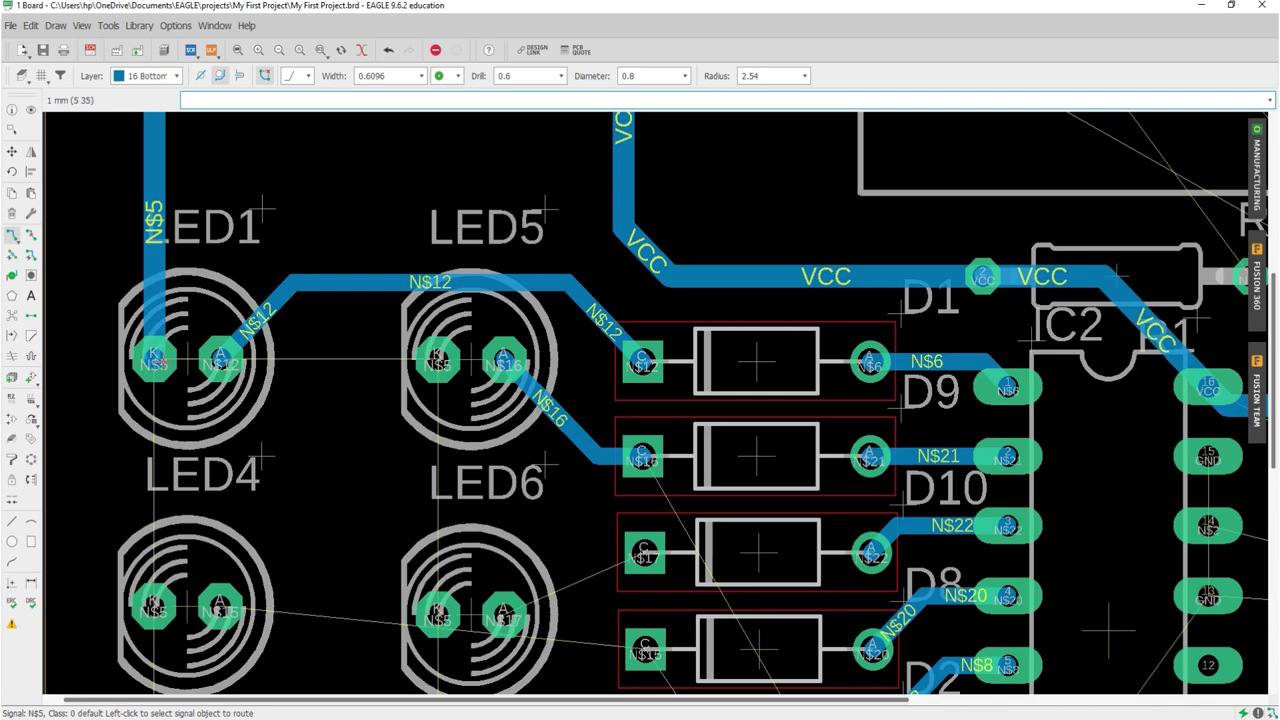
left_click(155, 358)
left_click(156, 600)
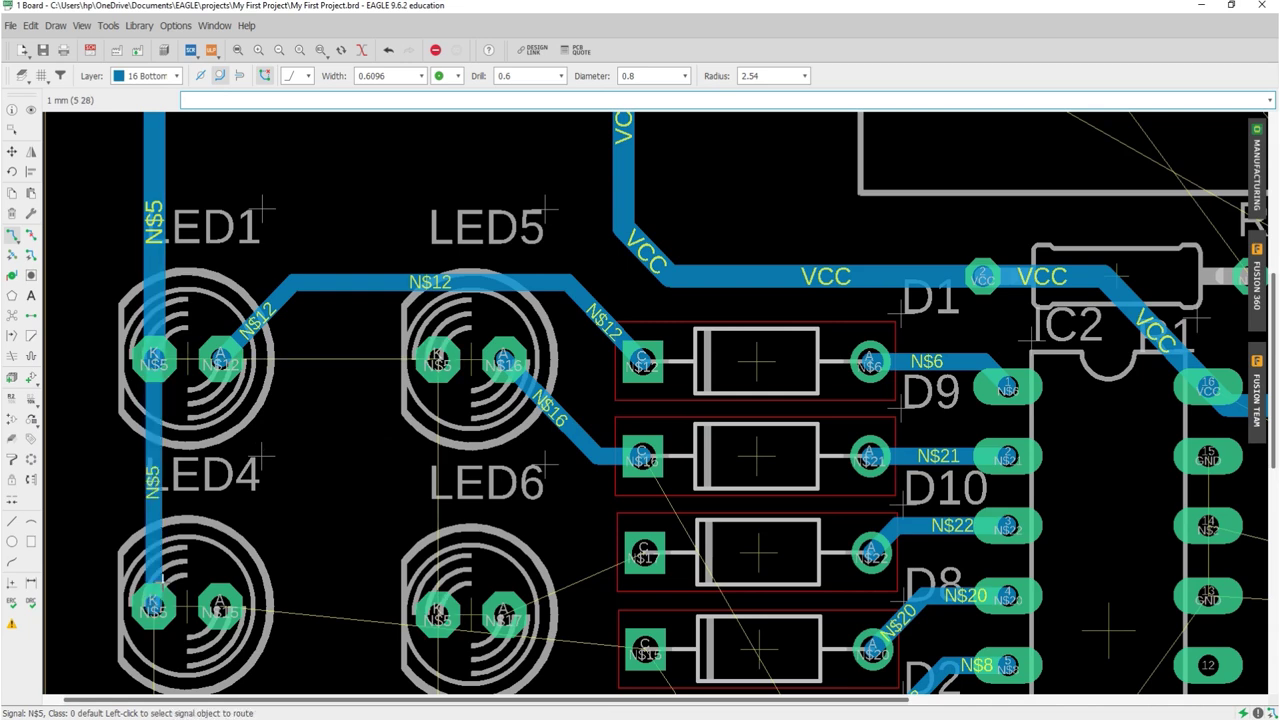
left_click(438, 358)
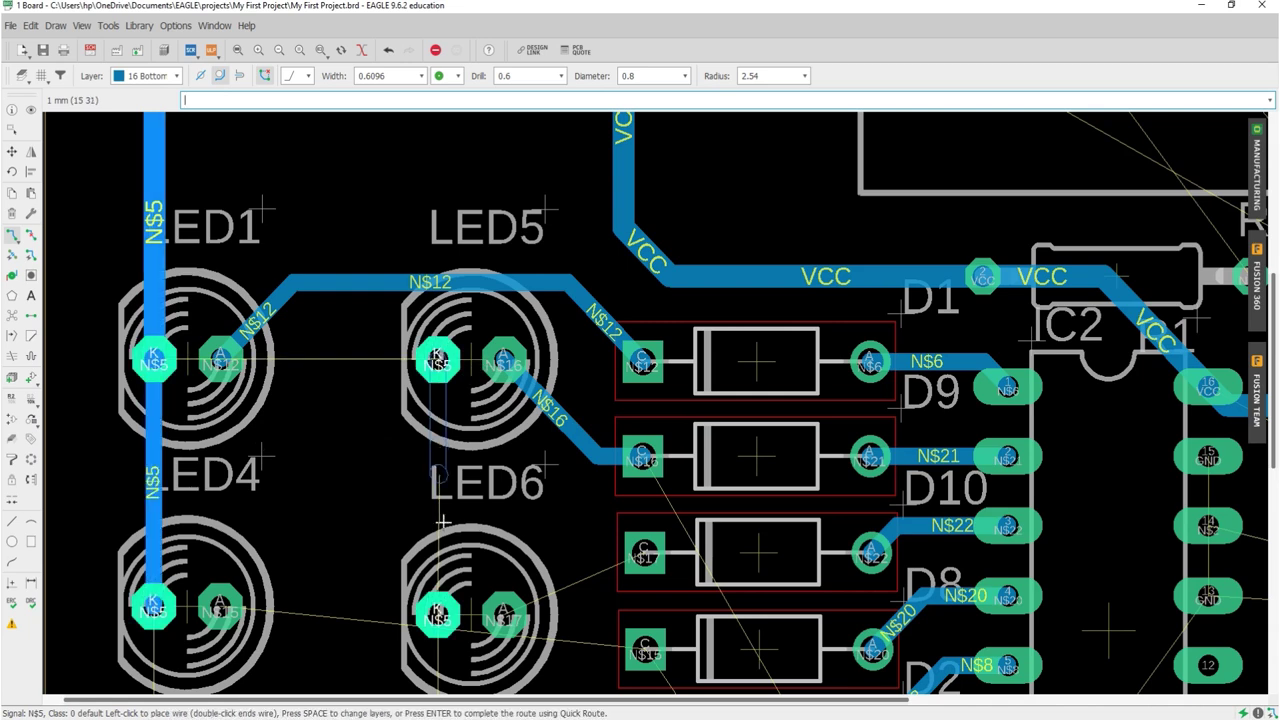
left_click(438, 608)
scroll(340, 281, "down", 4)
scroll(283, 590, "up", 2)
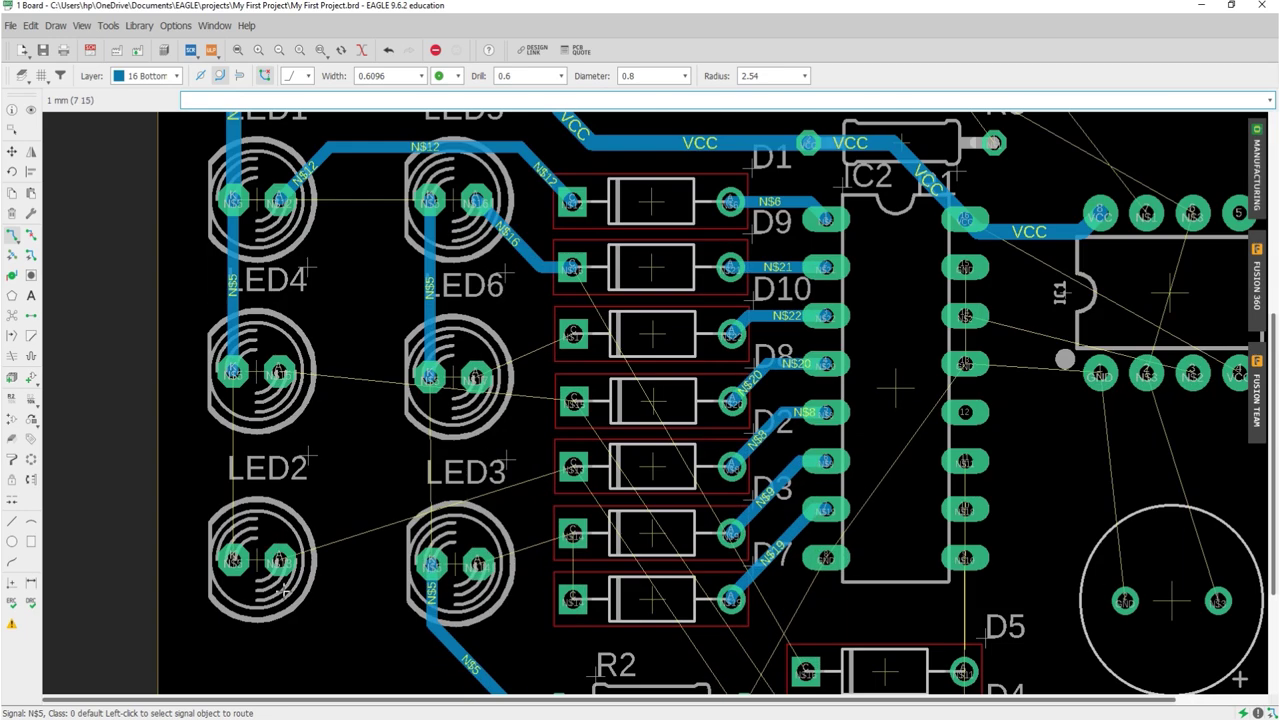
left_click(233, 372)
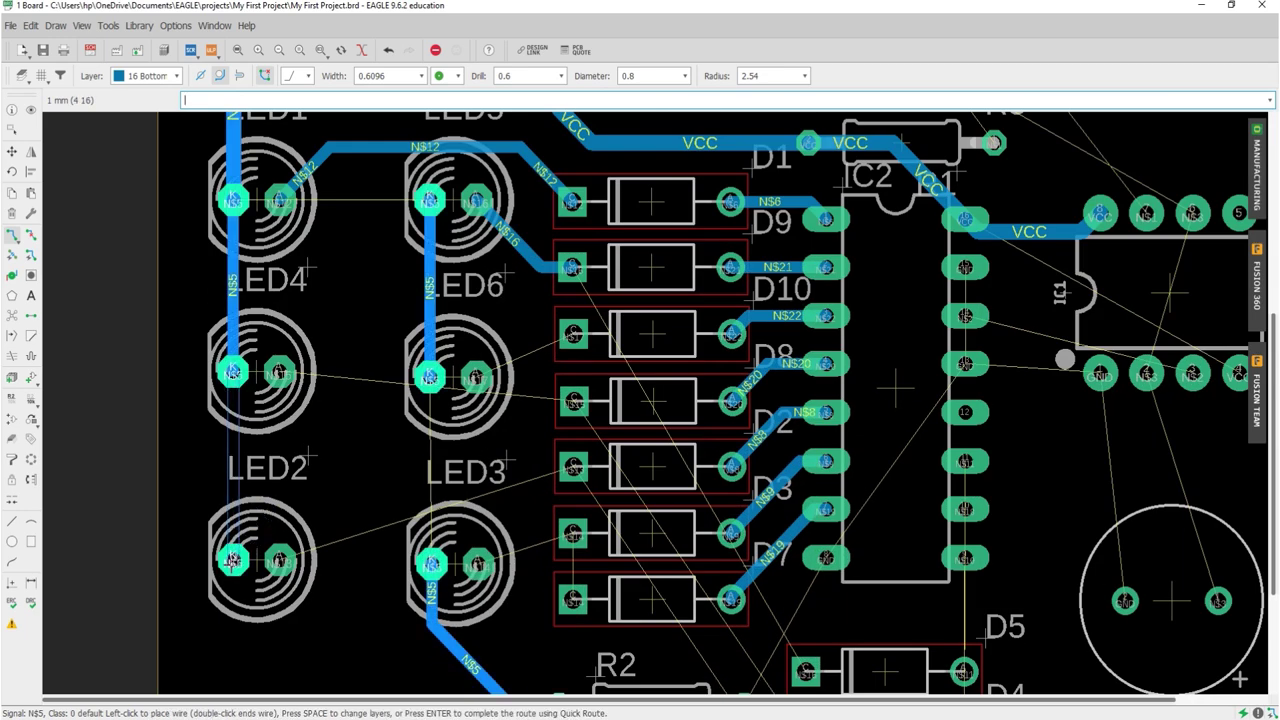
left_click(233, 557)
left_click(430, 557)
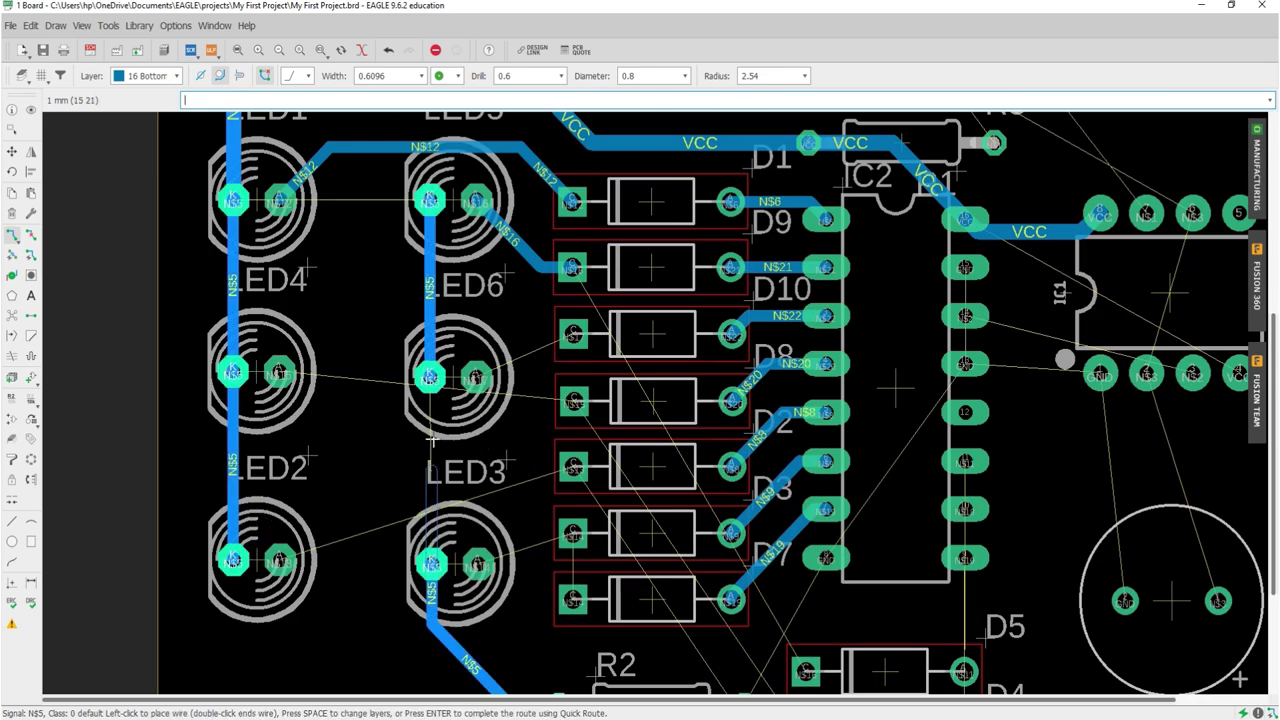
left_click(430, 372)
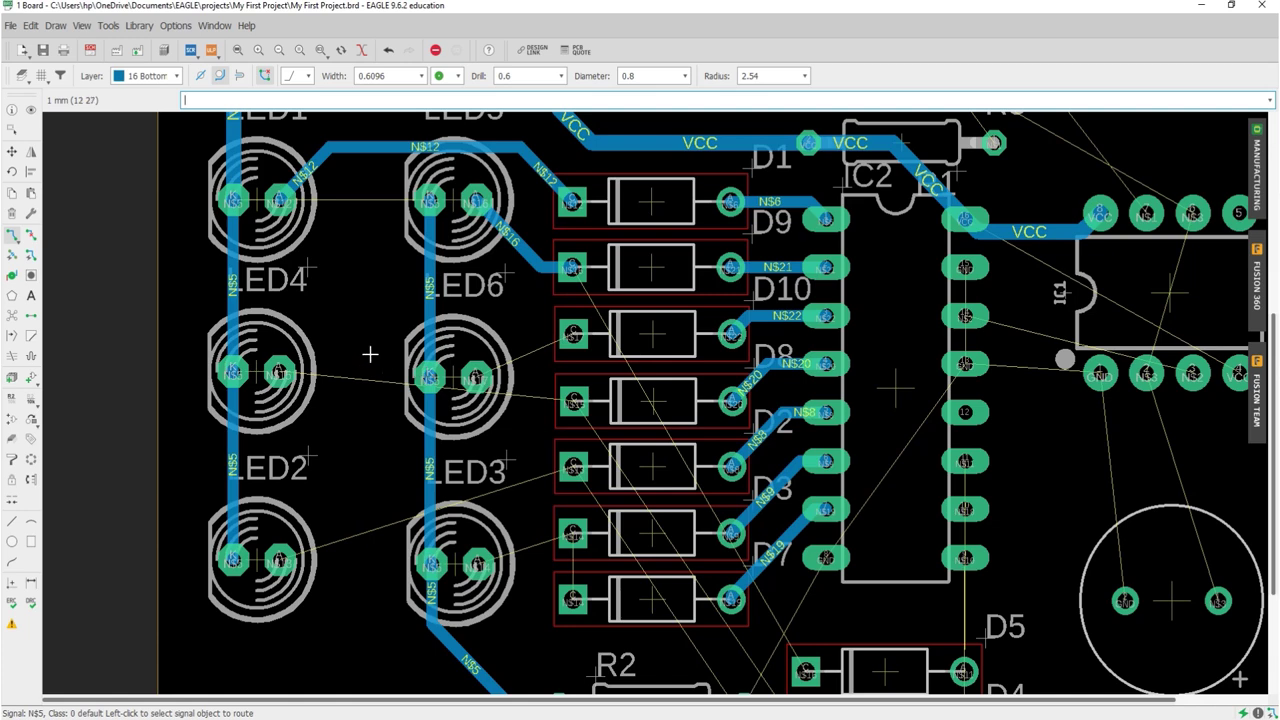
- Route N$5 from LED2's cathode down with a bend to R2's pad
scroll(334, 503, "down", 5)
scroll(334, 515, "up", 4)
scroll(334, 470, "up", 1)
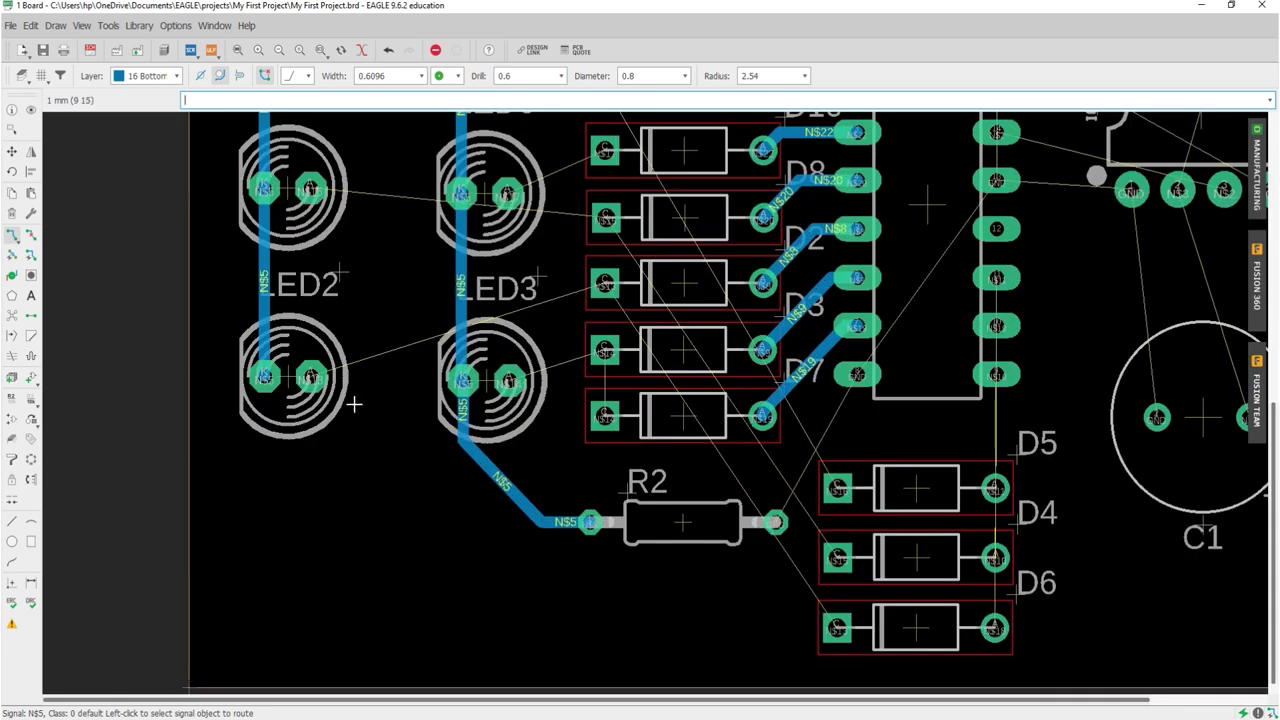
left_click(264, 378)
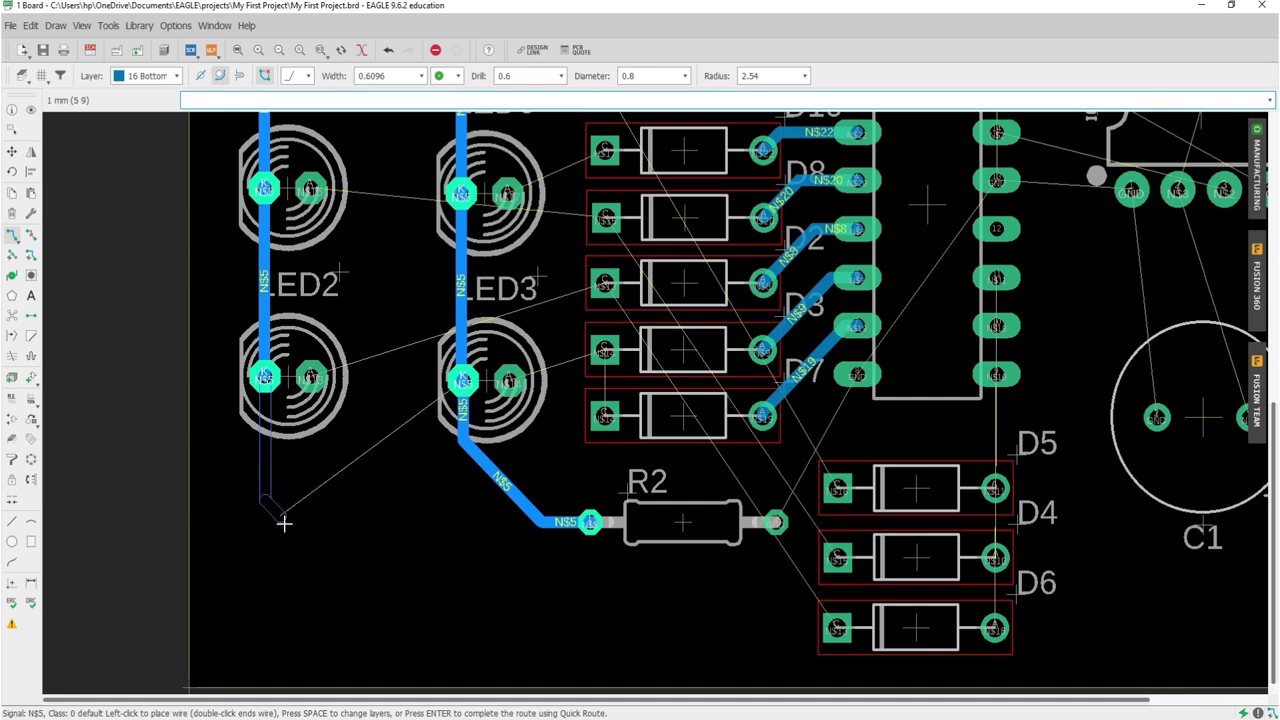
left_click(283, 524)
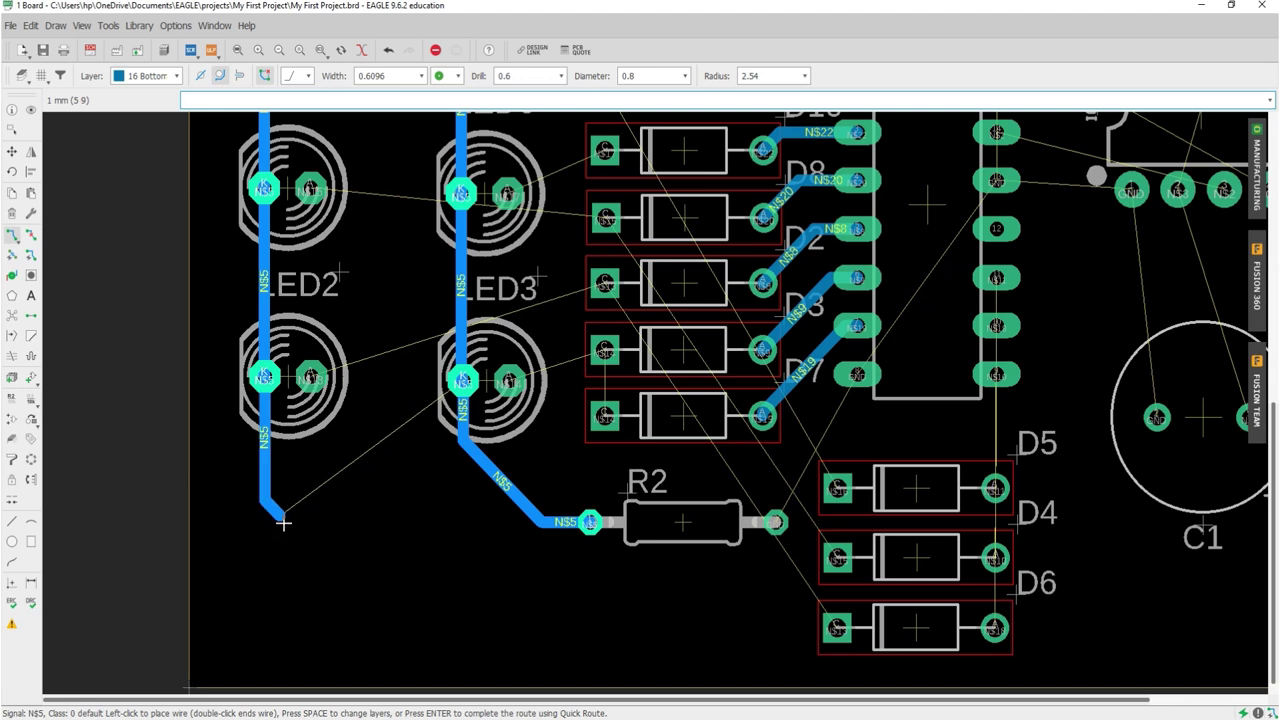
left_click(588, 522)
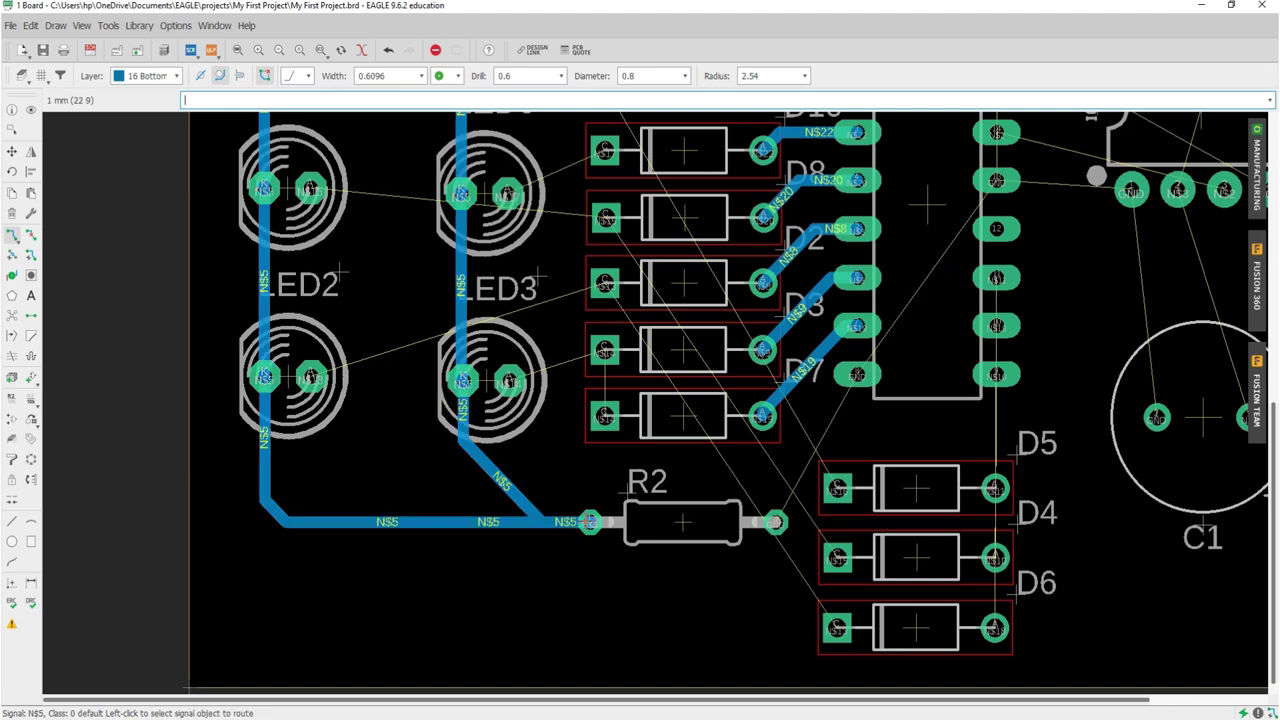
- Rip up LED3's diagonal N$5 trace and redraw it straight down to the horizontal N$5 trace
left_click(31, 234)
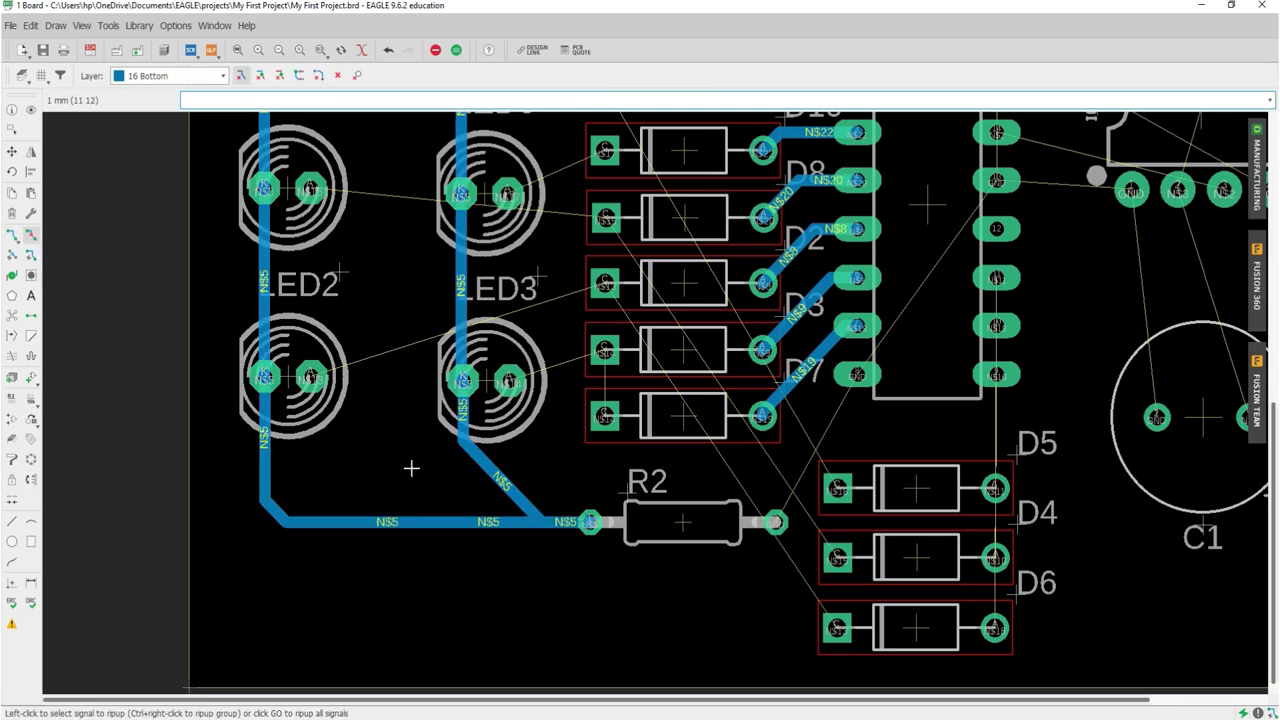
left_click(483, 469)
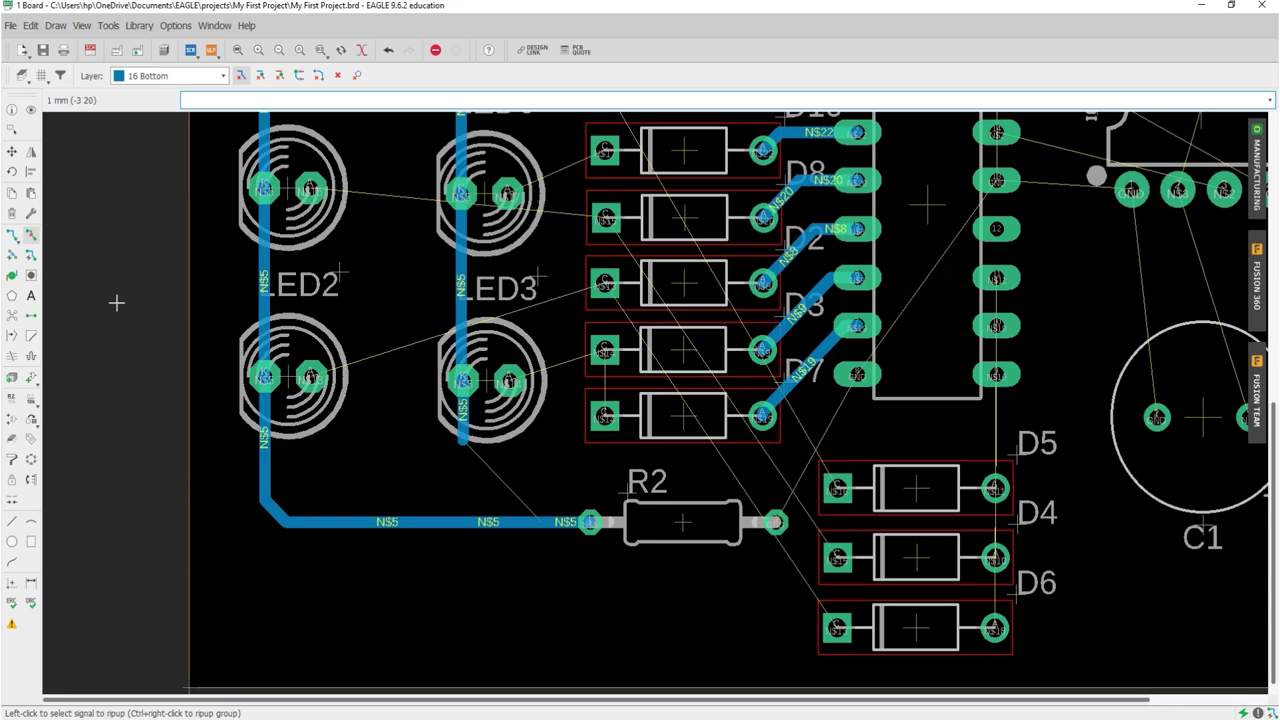
left_click(13, 234)
scroll(418, 458, "up", 3)
left_click(499, 432)
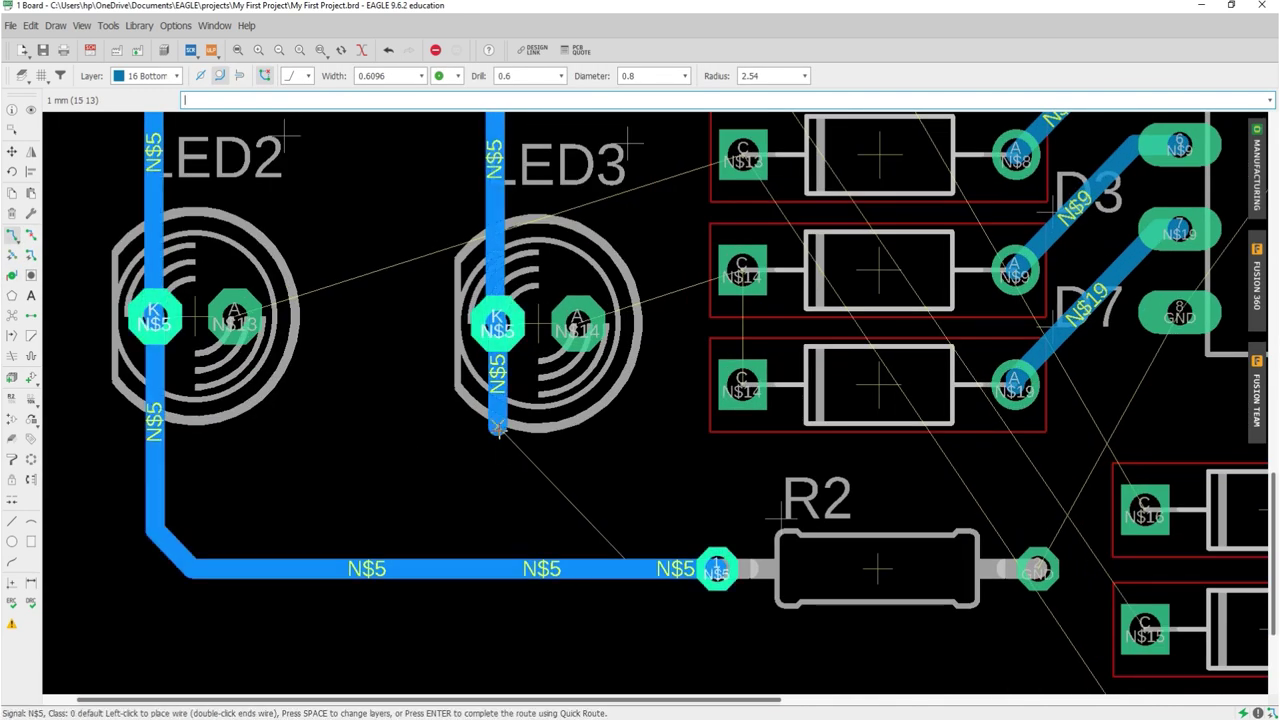
left_click(500, 572)
- Route N$17 from the diode's cathode pad to LED6's anode
scroll(450, 520, "down", 1)
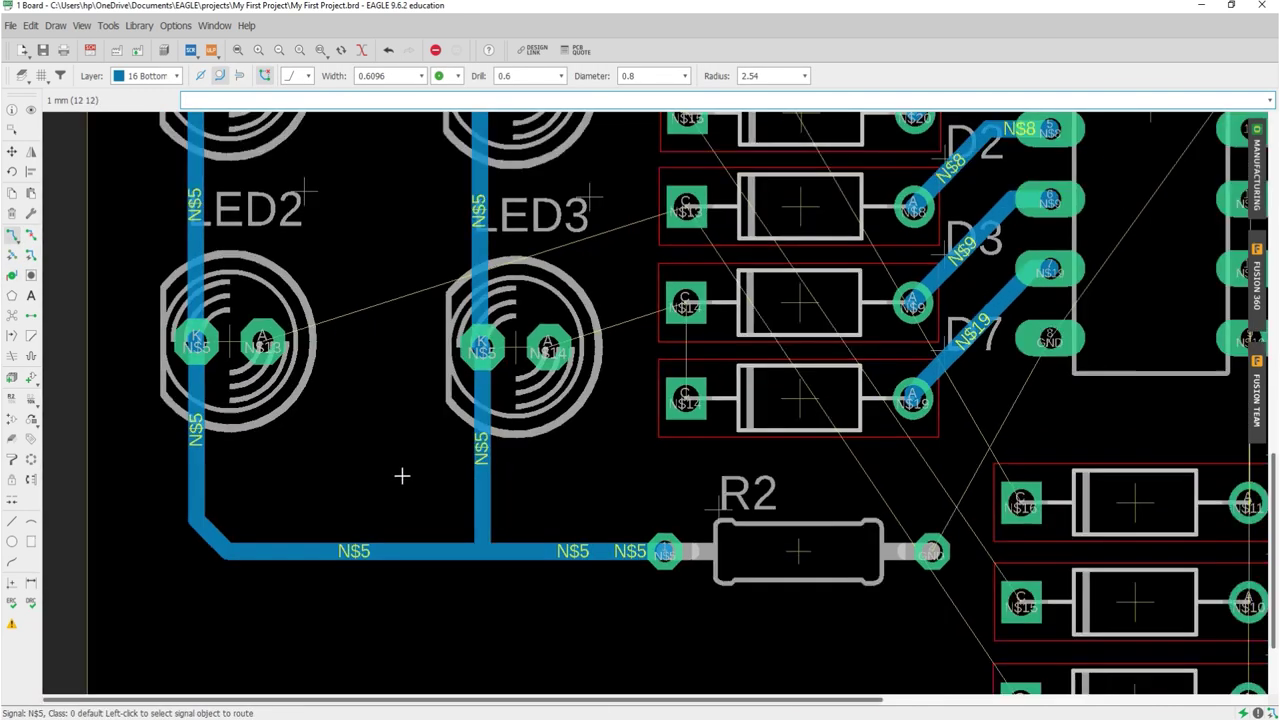
scroll(371, 531, "down", 2)
scroll(369, 543, "down", 2)
scroll(420, 297, "up", 2)
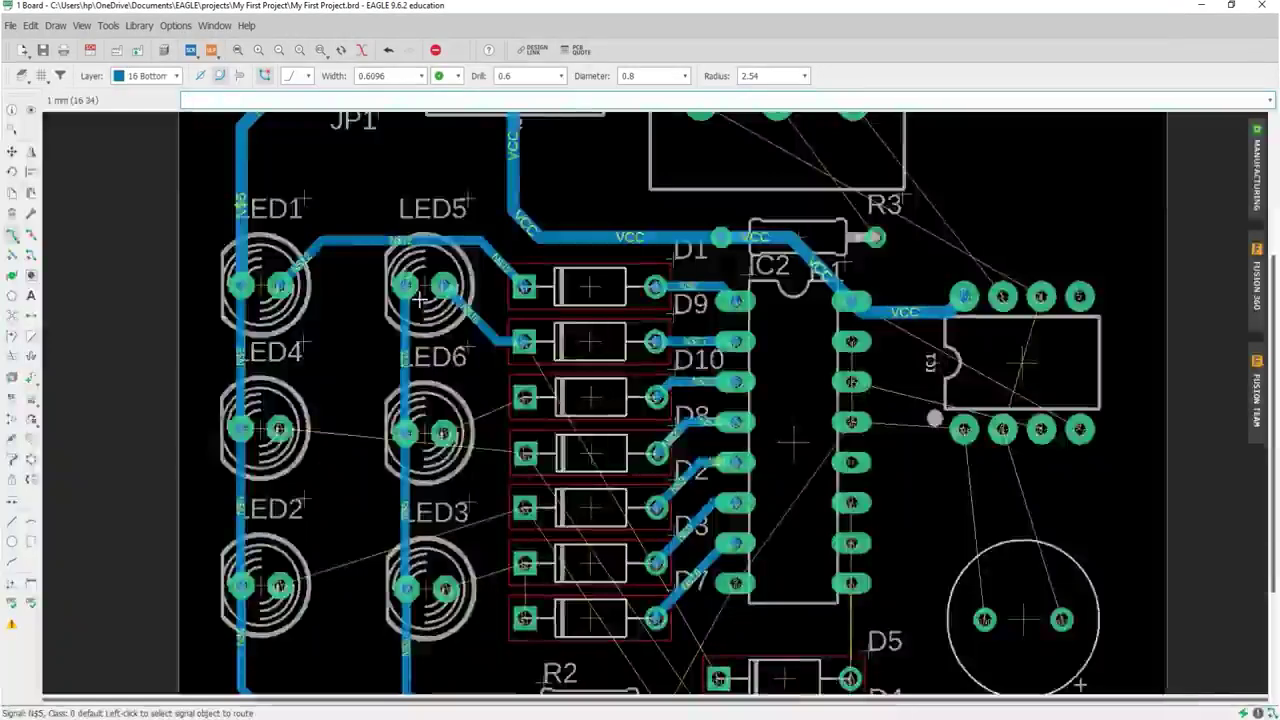
scroll(424, 302, "down", 1)
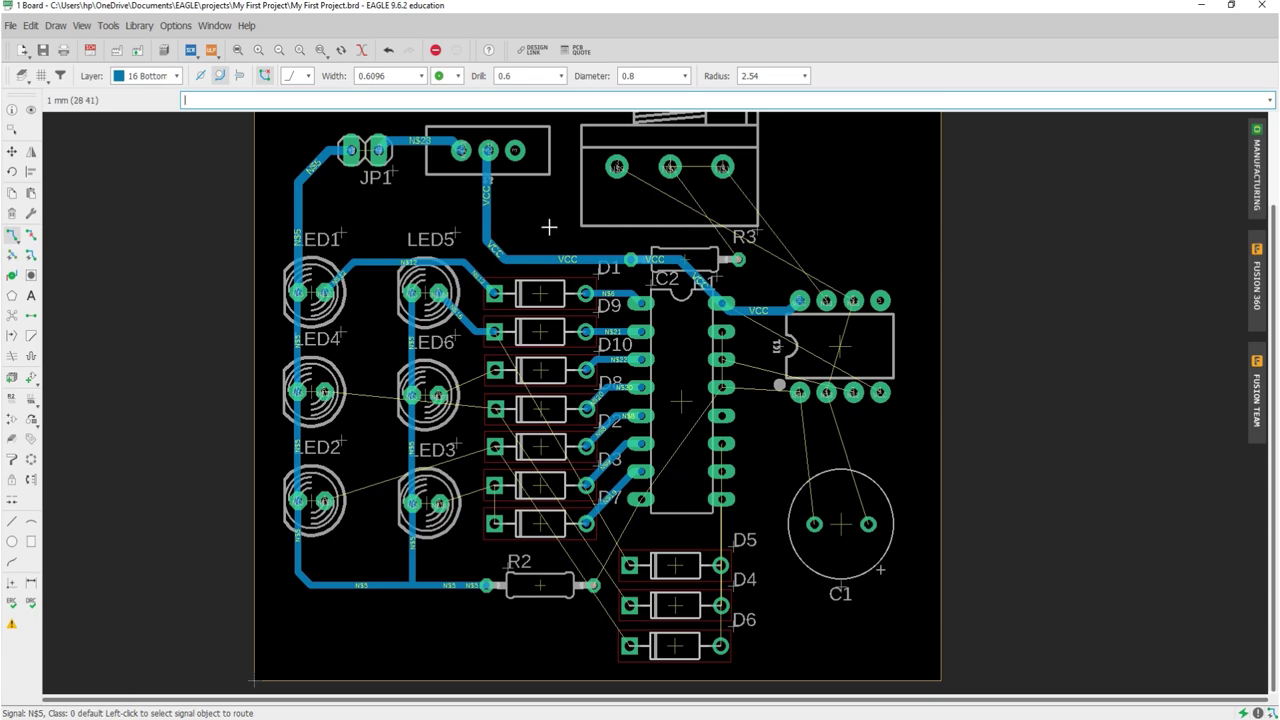
scroll(490, 440, "up", 3)
scroll(490, 440, "up", 2)
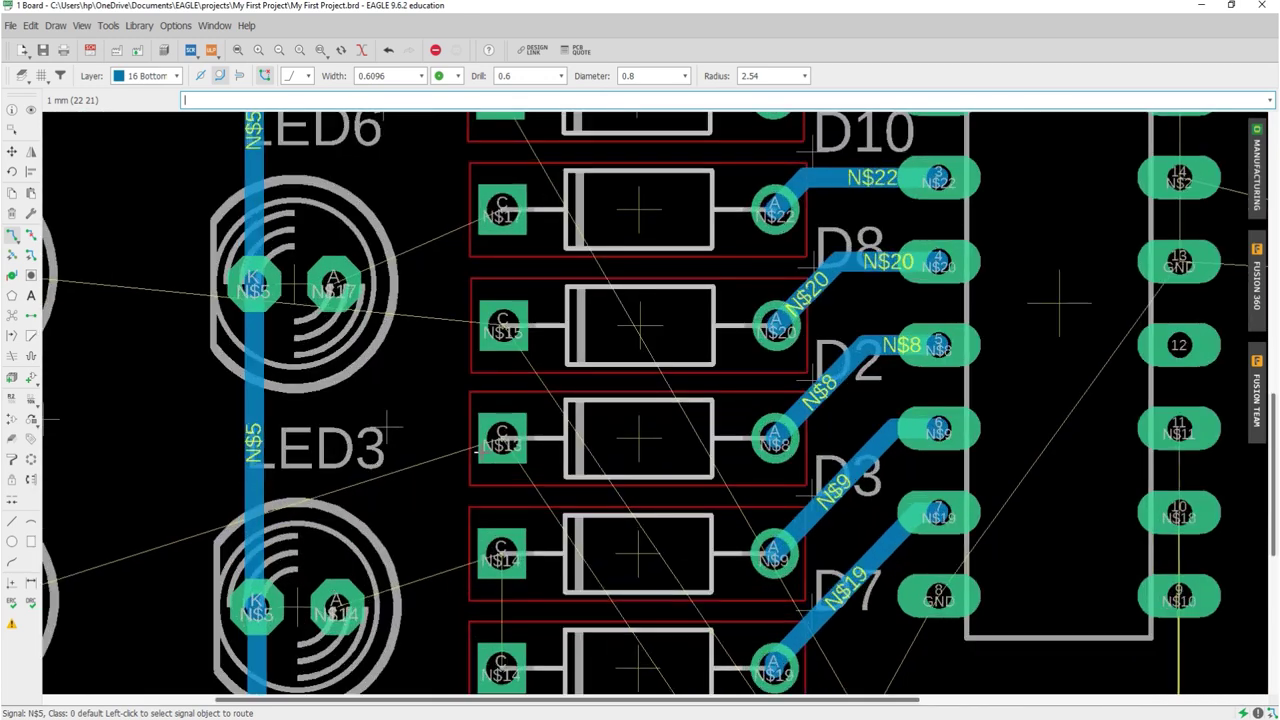
left_click(505, 211)
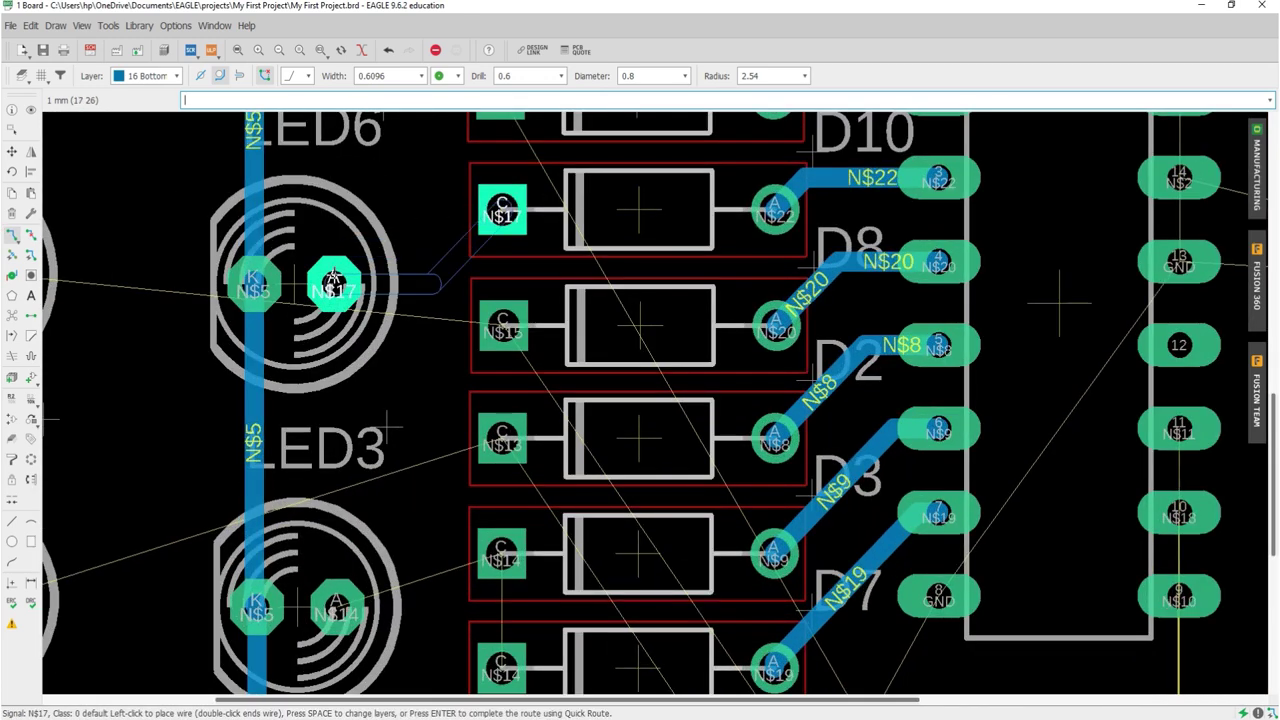
left_click(335, 285)
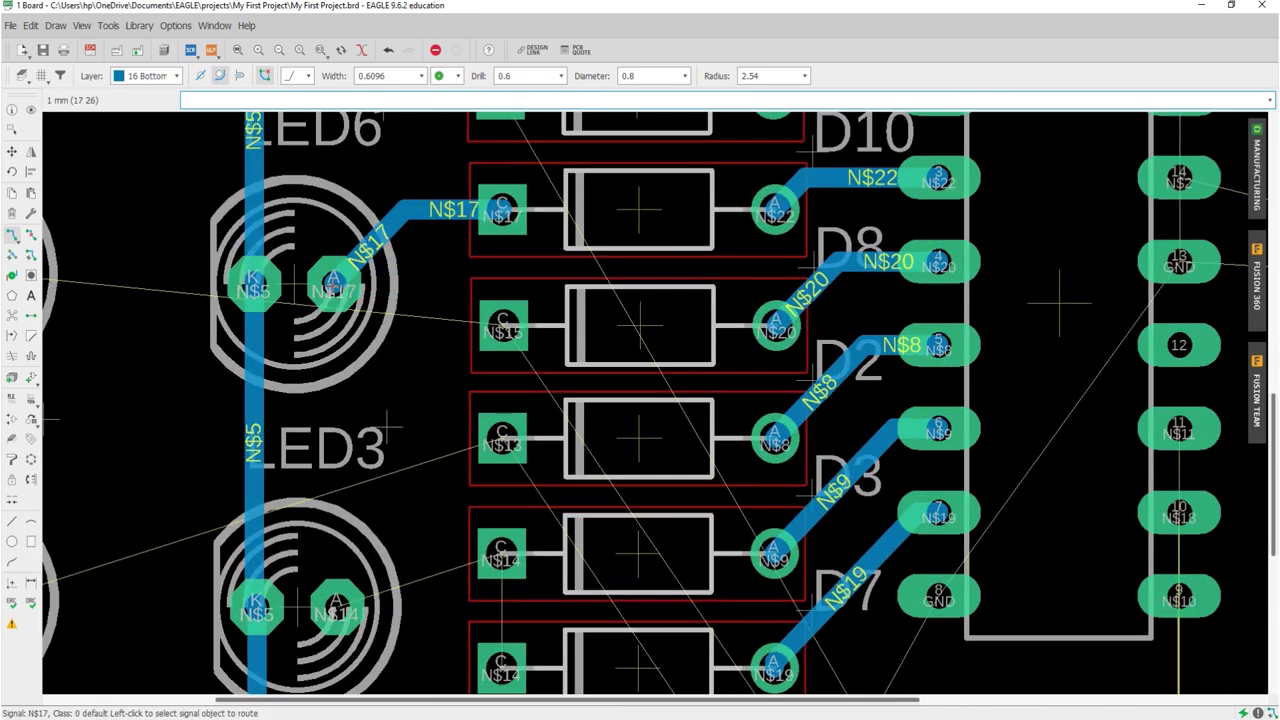
- Route N$14 from the diode's cathode to LED3's anode and join both N$14 diode cathode pads
scroll(340, 285, "down", 3)
scroll(399, 457, "up", 2)
scroll(399, 457, "up", 2)
left_click(456, 310)
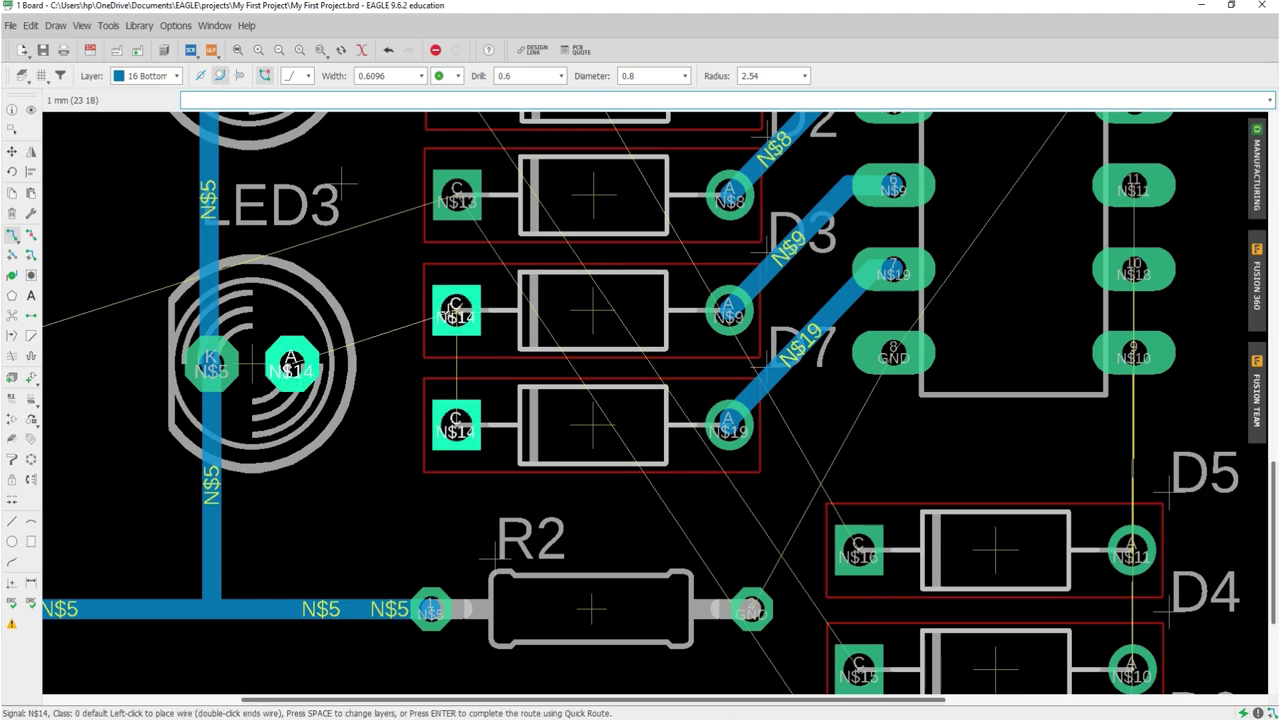
left_click(290, 369)
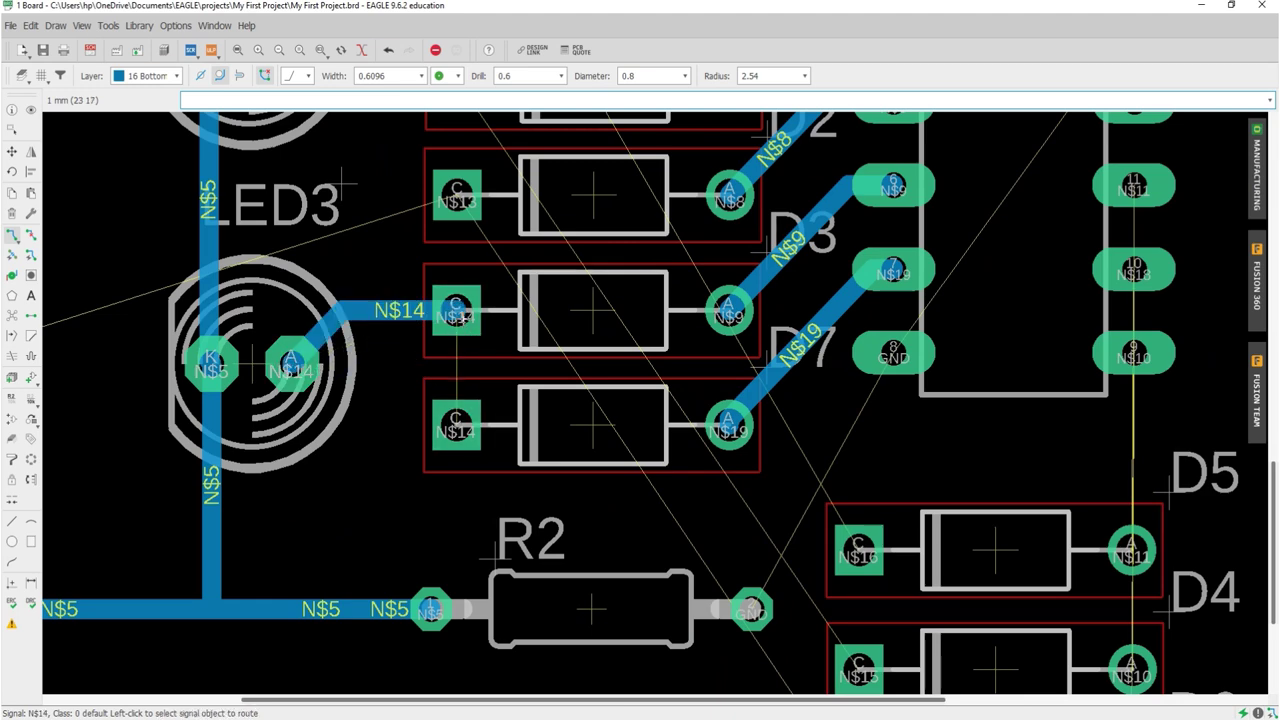
left_click(456, 310)
left_click(456, 425)
scroll(455, 423, "down", 3)
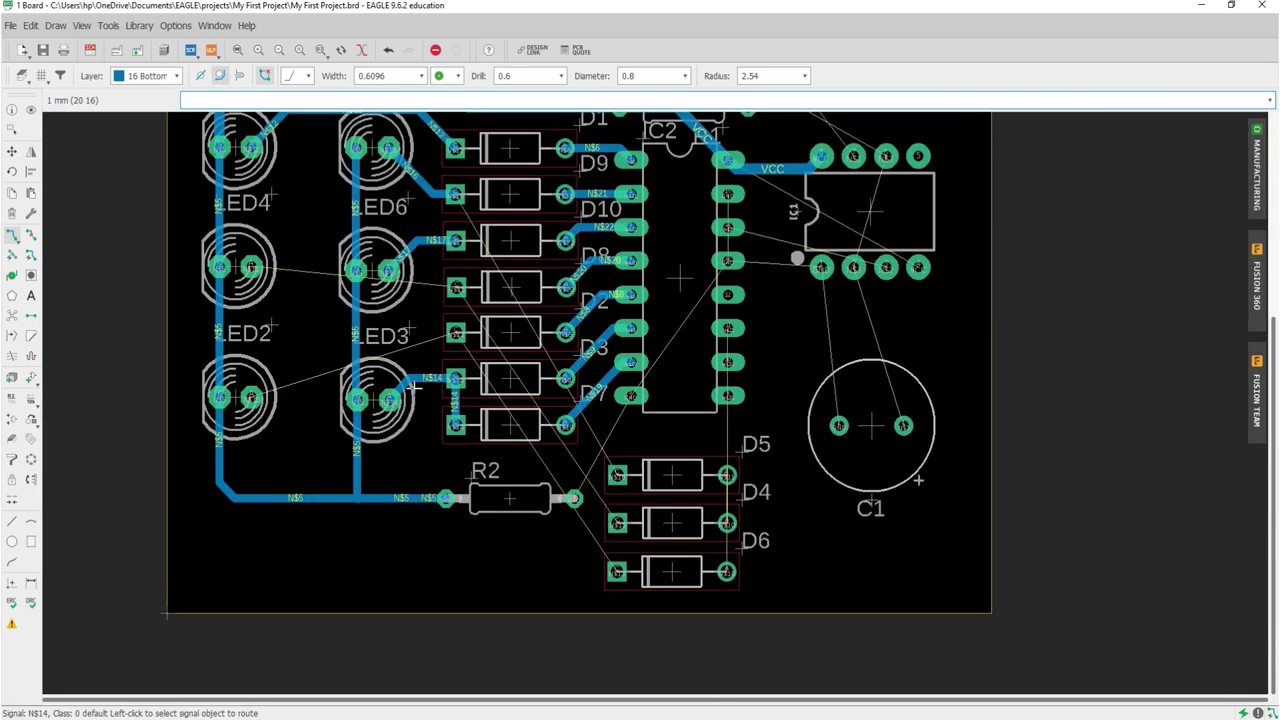
left_click(30, 234)
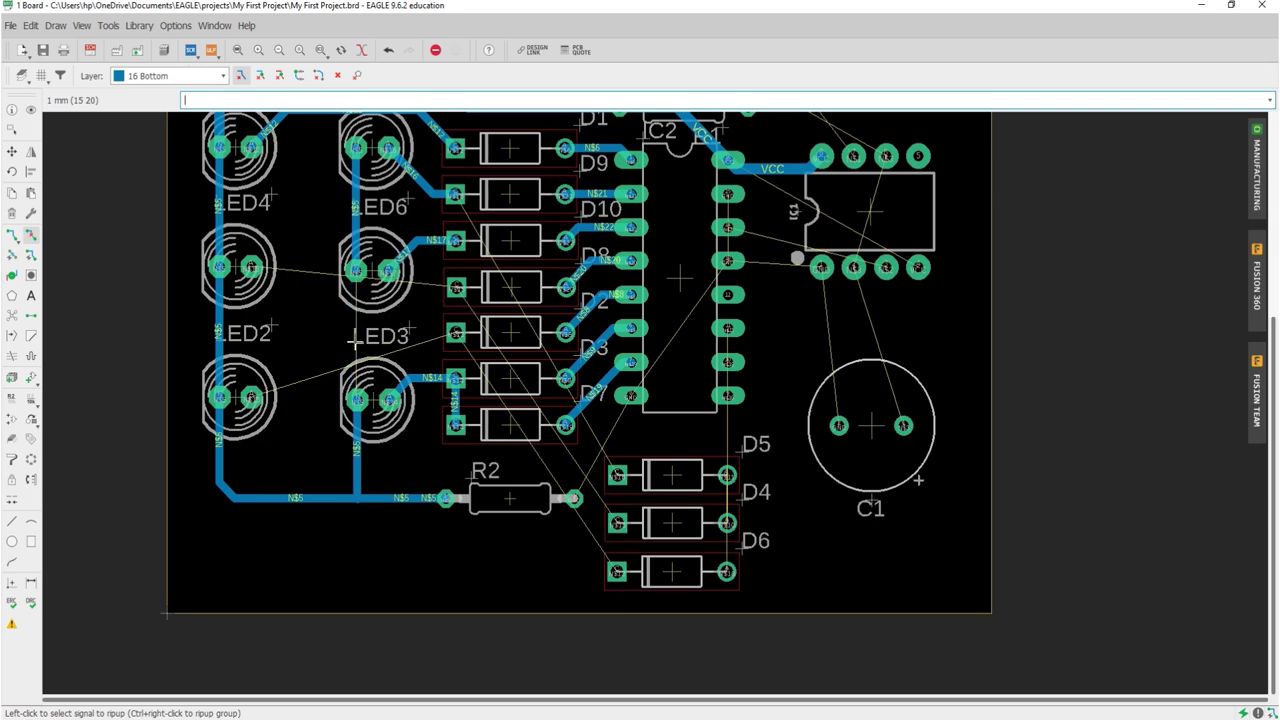
left_click(12, 234)
- Route N$13 from the diode to LED2's anode and N$15 from LED4's anode to its diode pad
scroll(310, 232, "up", 2)
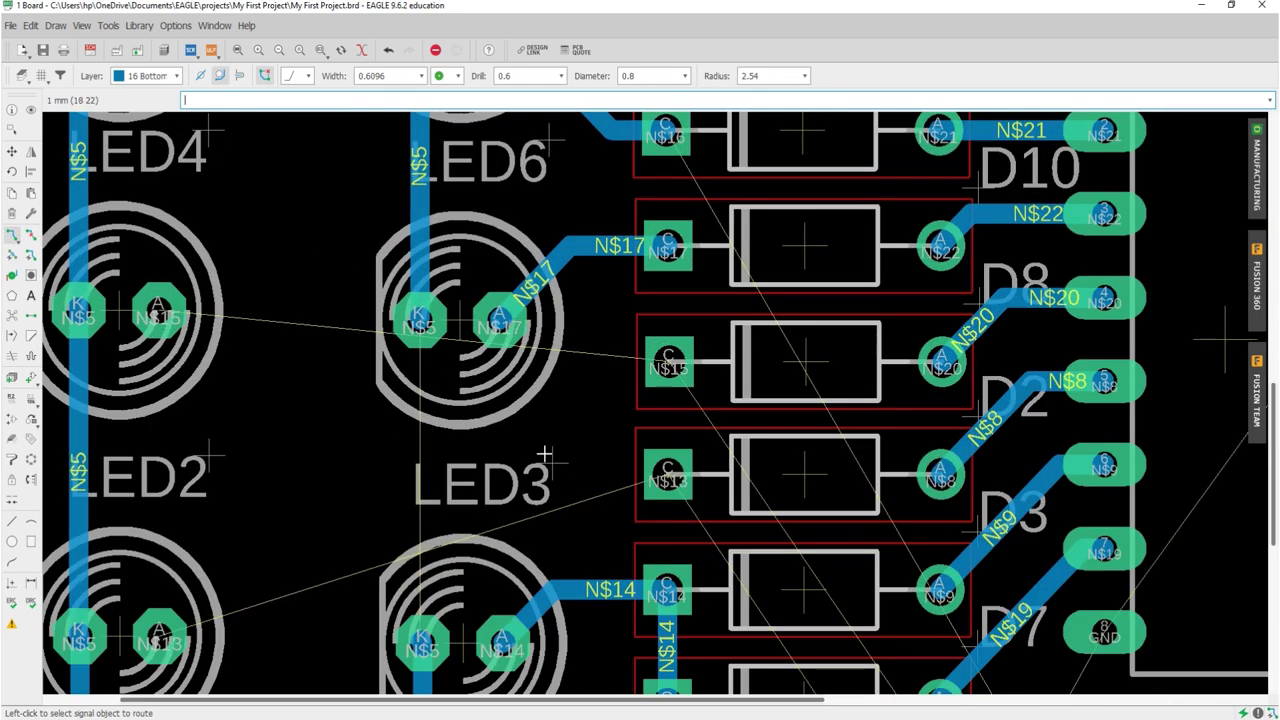
left_click(662, 476)
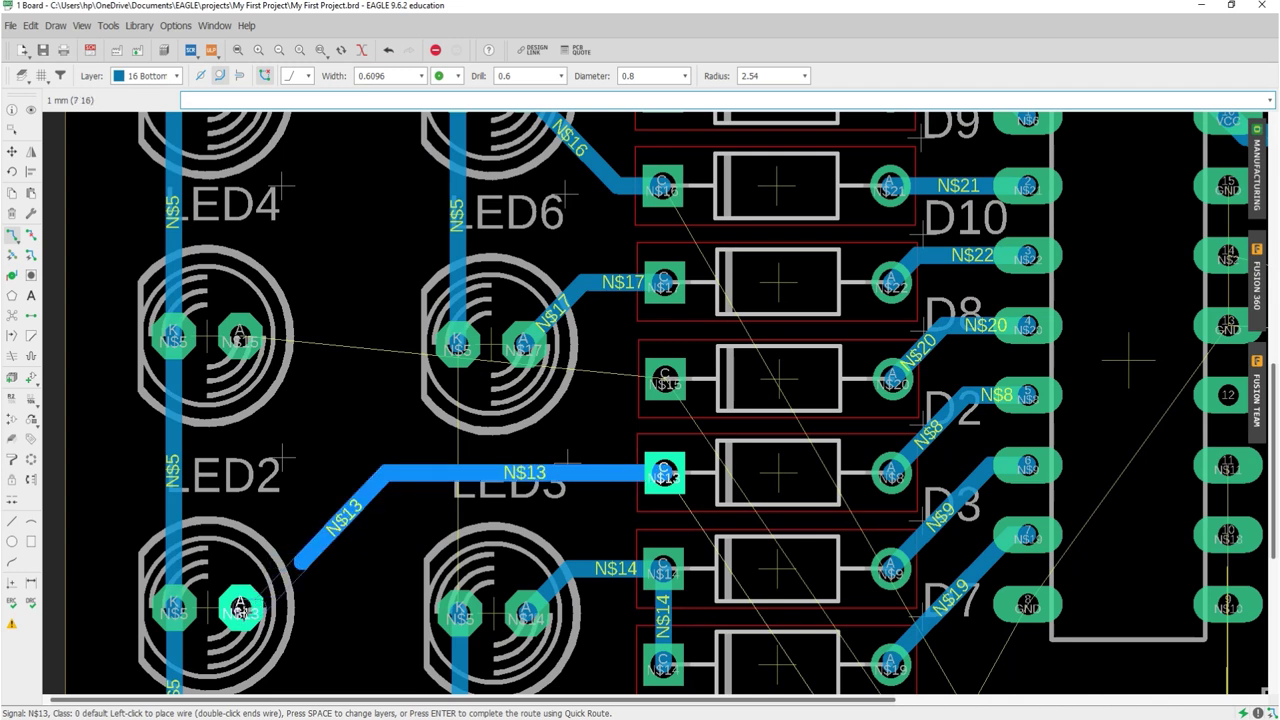
left_click(241, 604)
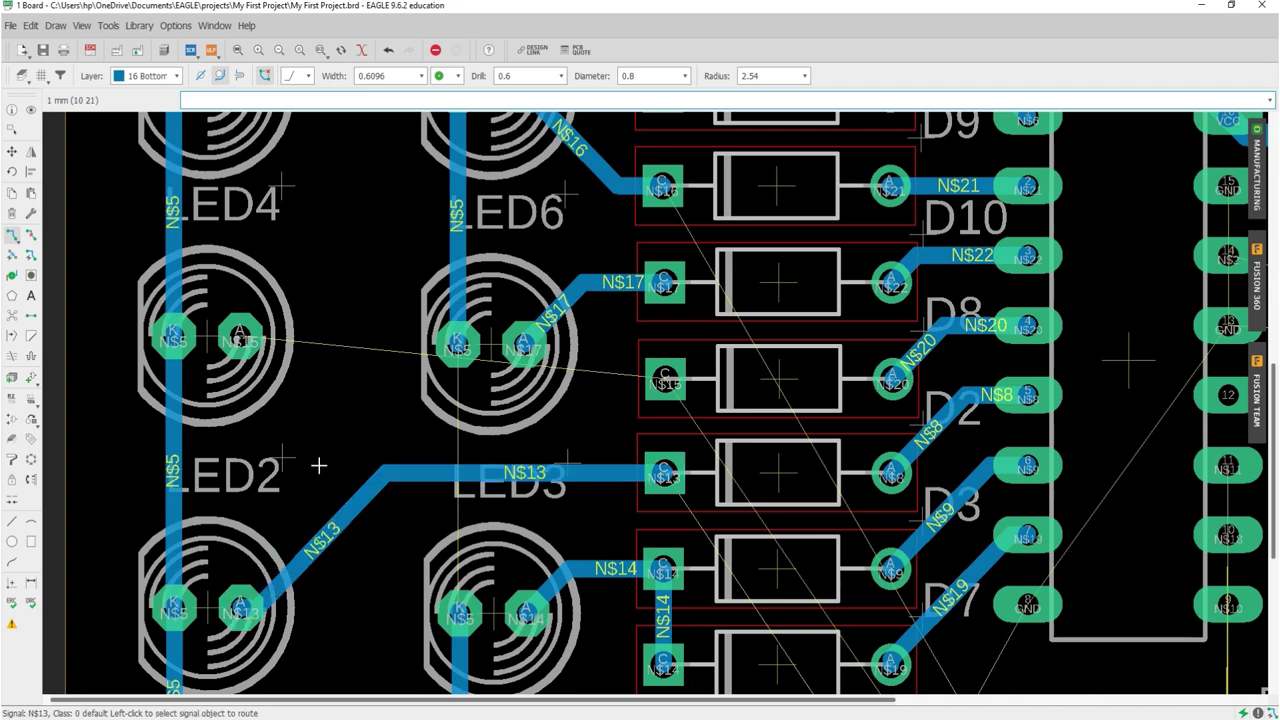
left_click(243, 346)
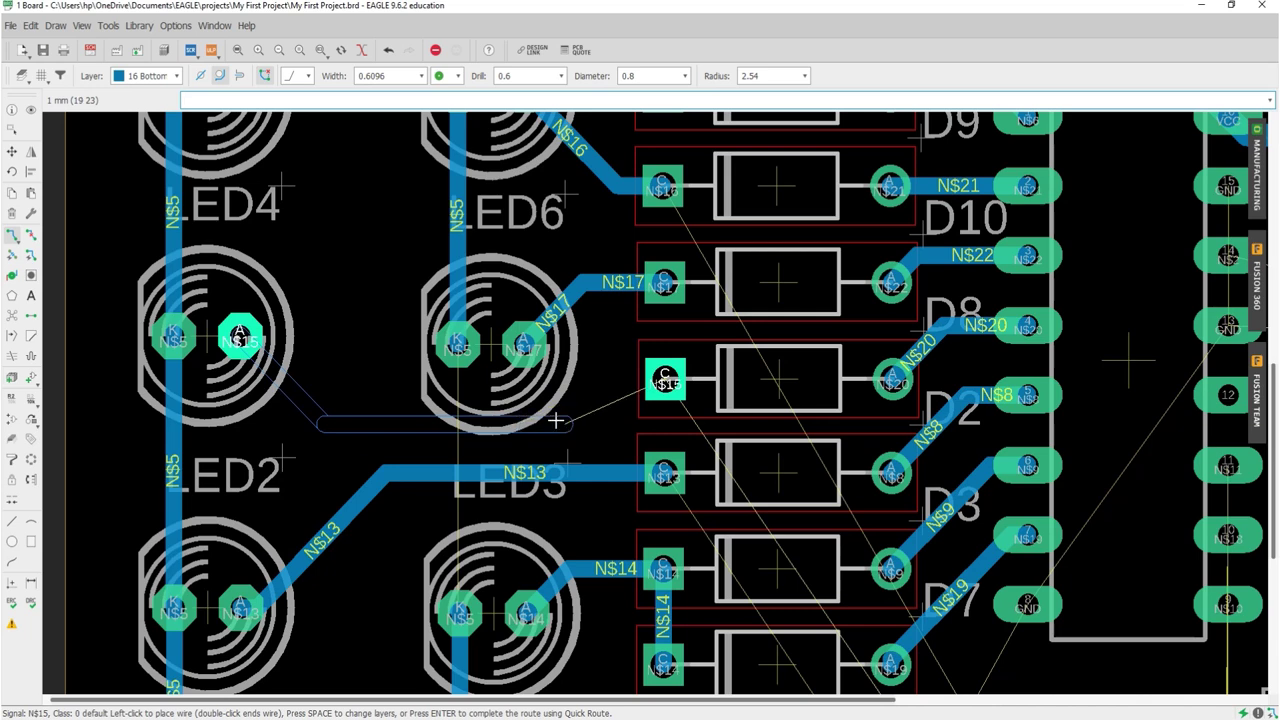
left_click(632, 408)
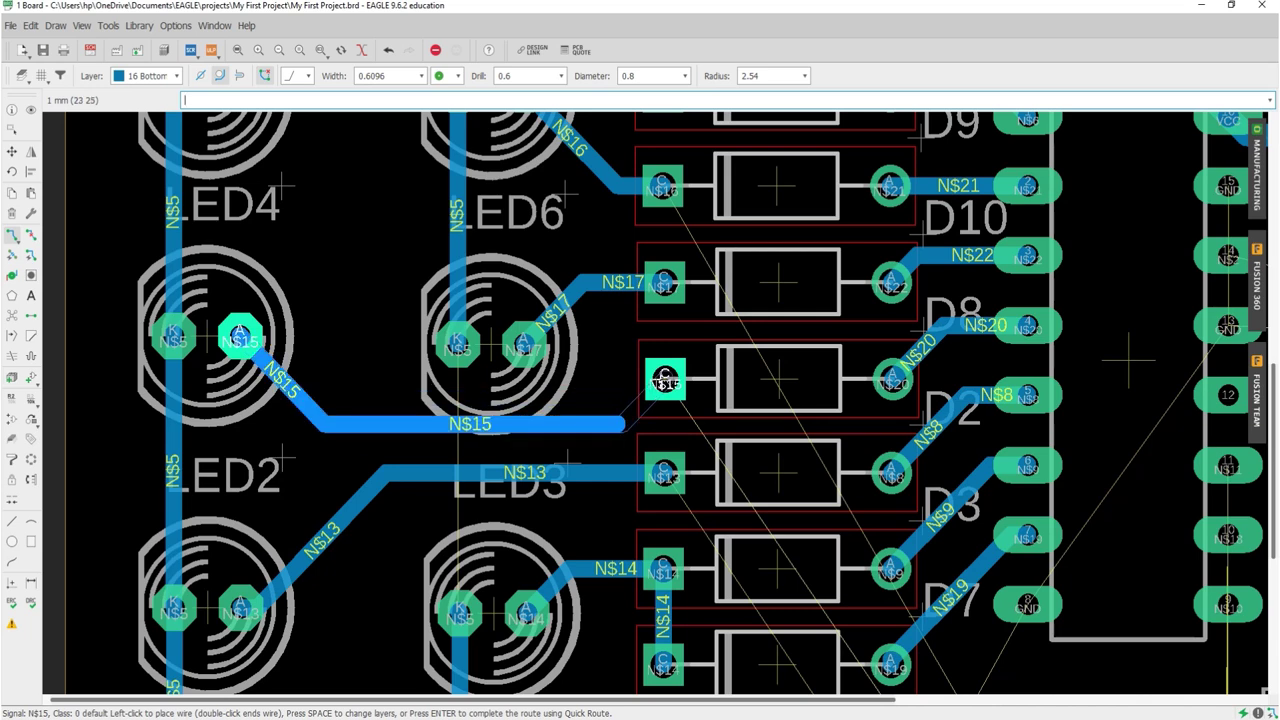
- Route N$5 from LED6 straight down to LED3, and from LED6 via a corner onto LED4's trace
scroll(445, 355, "down", 5)
scroll(491, 431, "up", 1)
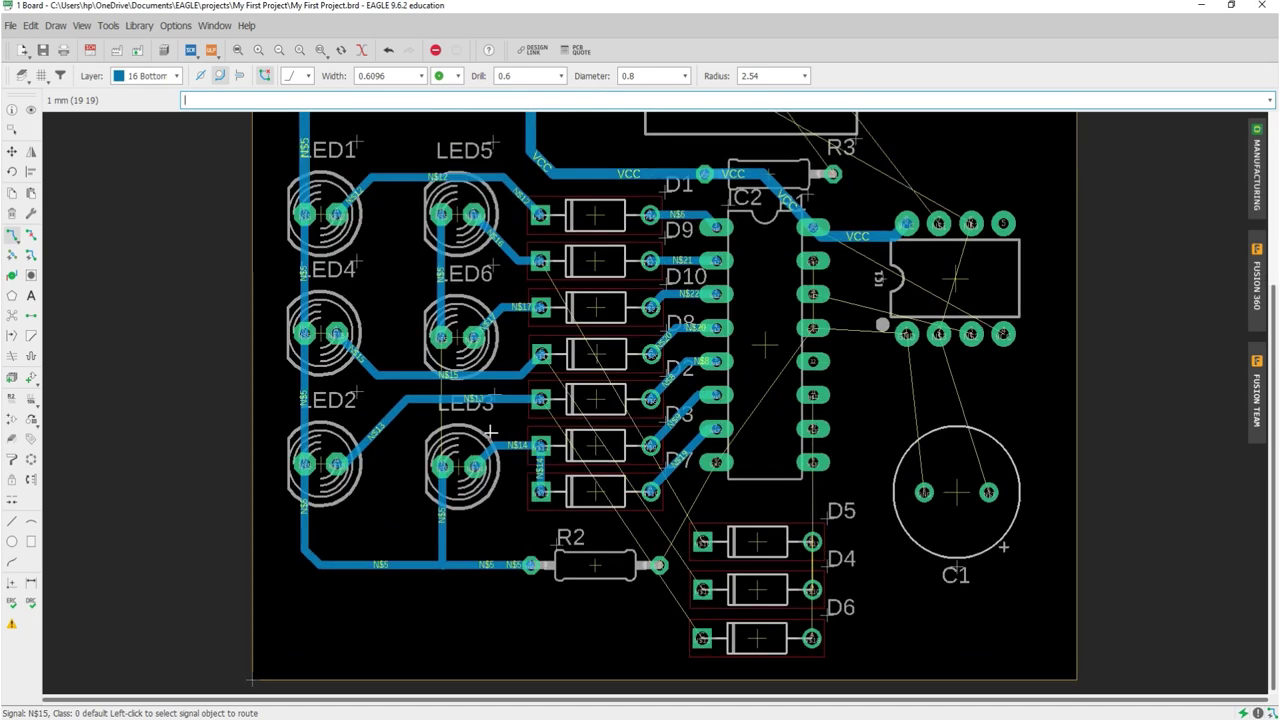
scroll(441, 220, "up", 1)
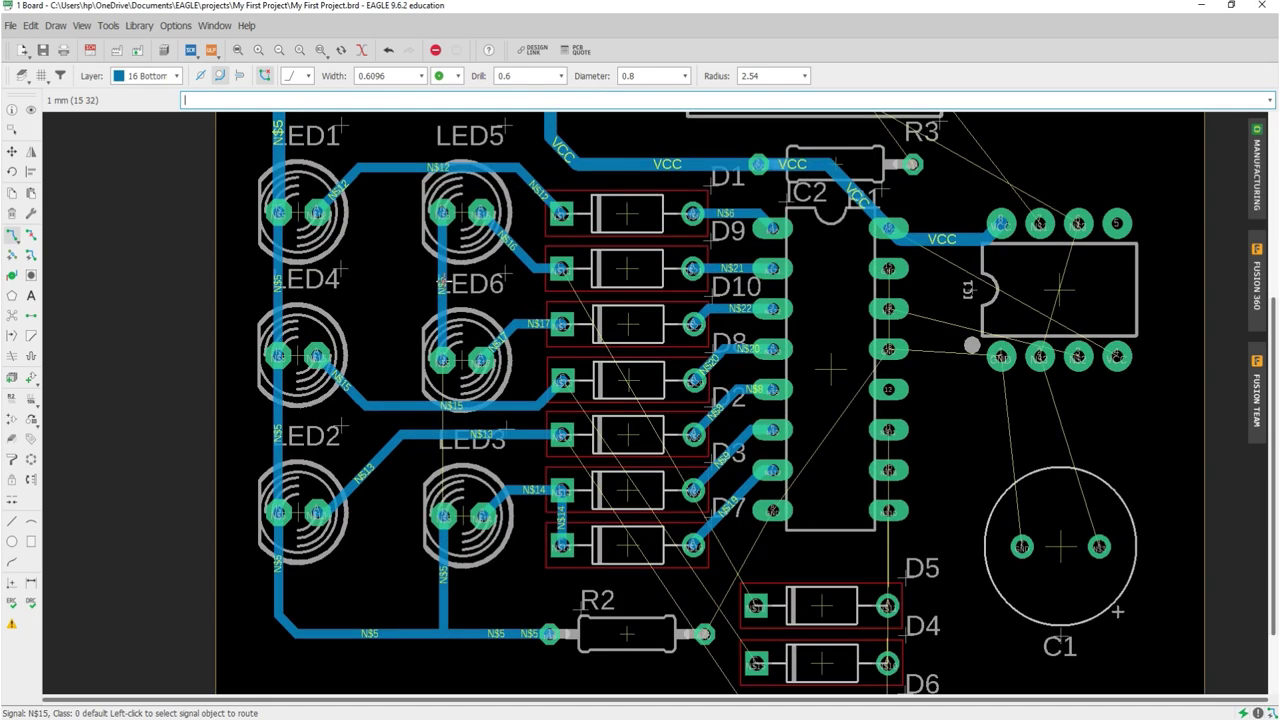
left_click(433, 350)
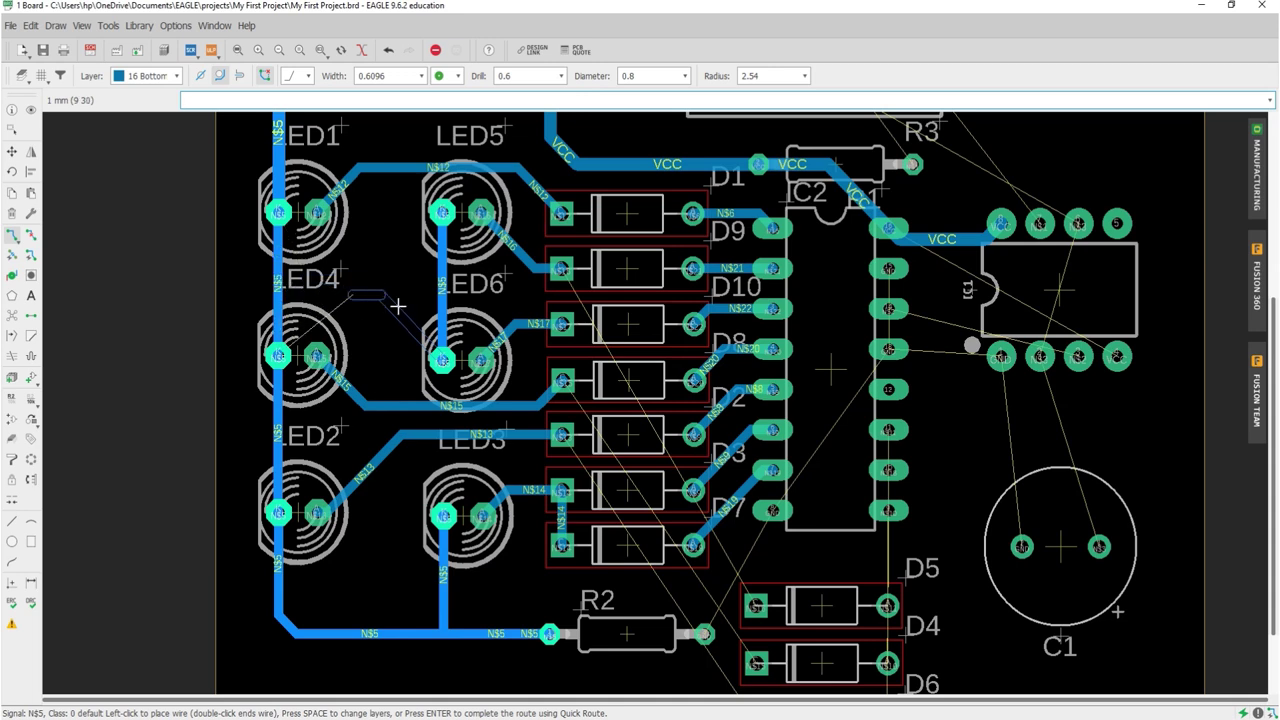
key("Return")
left_click(441, 358)
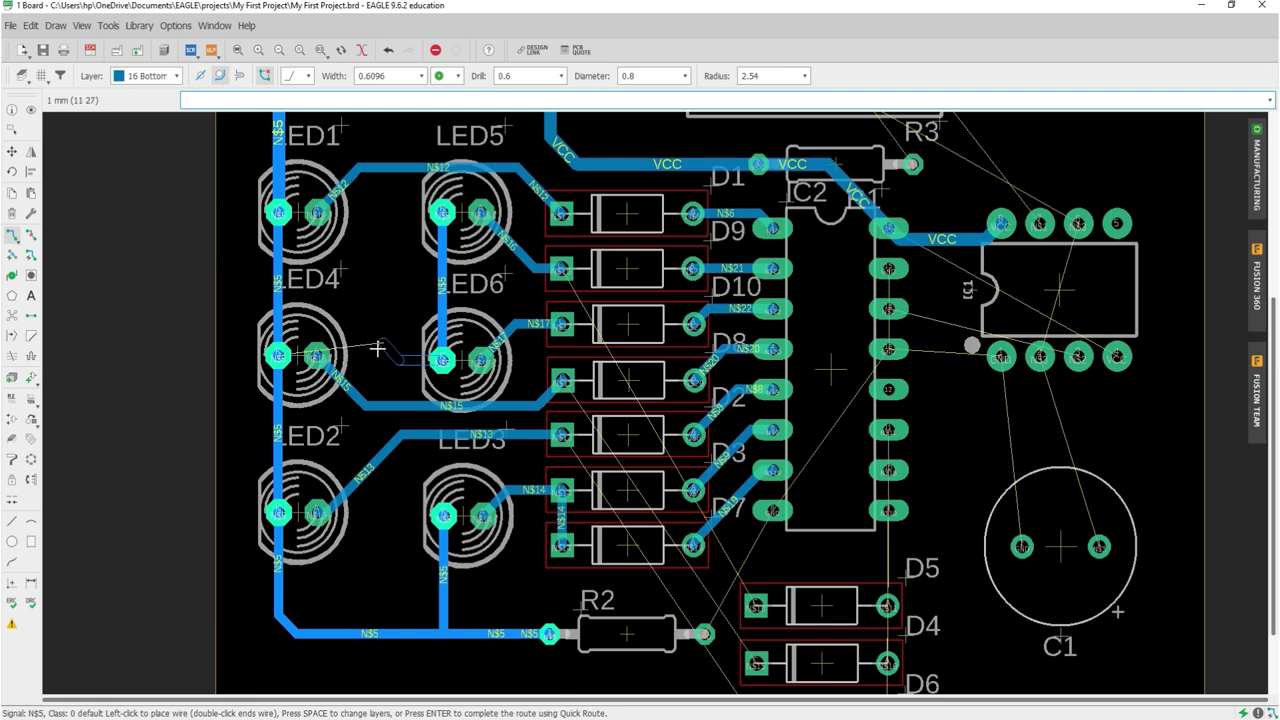
left_click(378, 343)
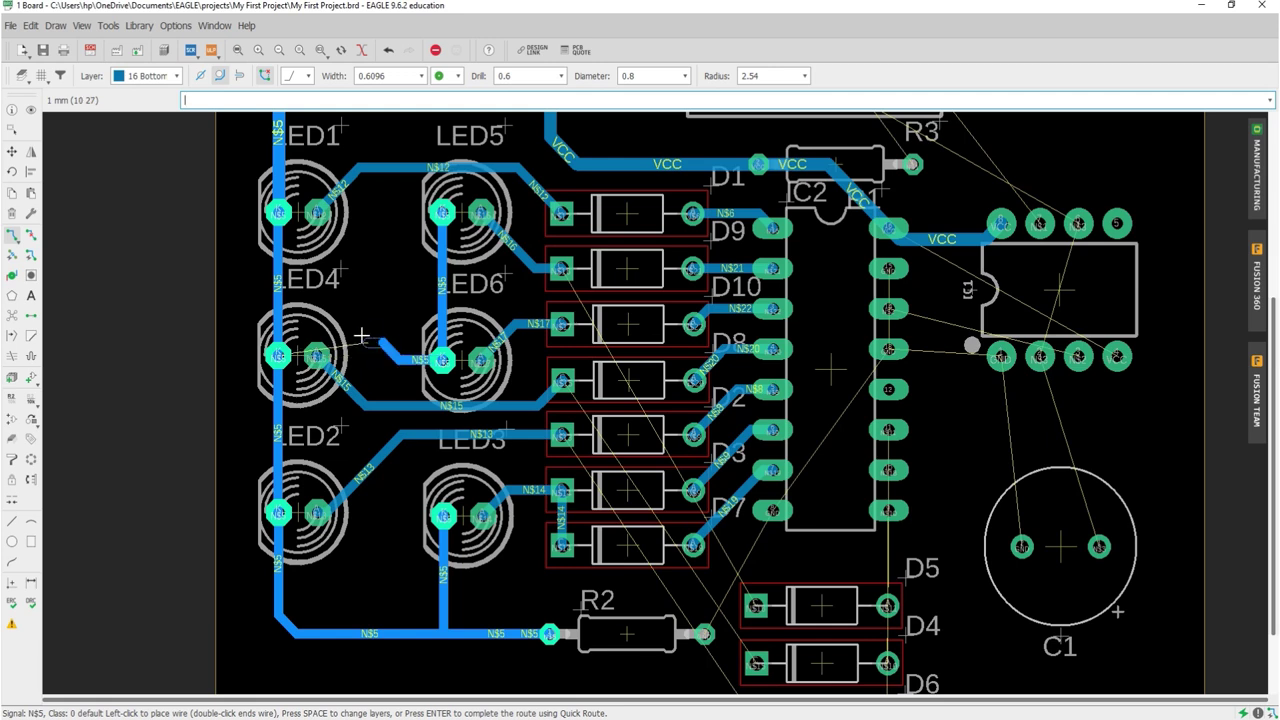
left_click(276, 284)
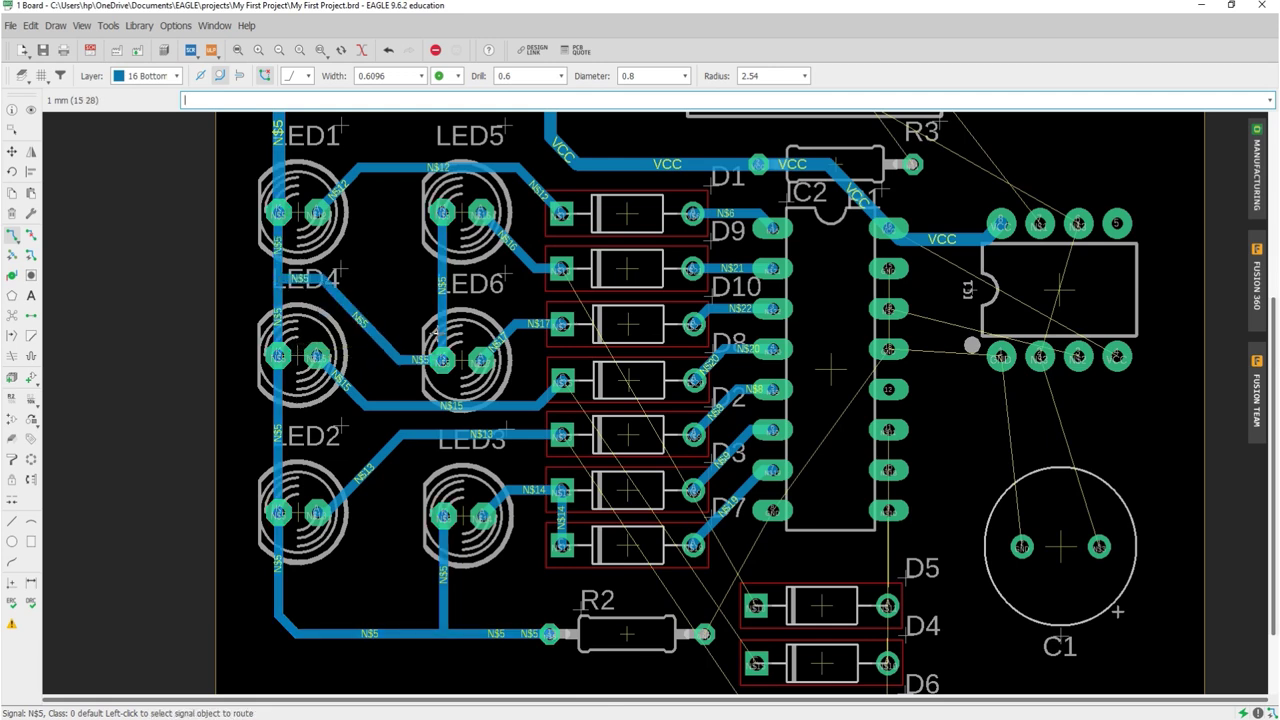
- Route N$16 from the lower diode pad up beside the diode column, bending into the upper diode pad
scroll(442, 367, "down", 5)
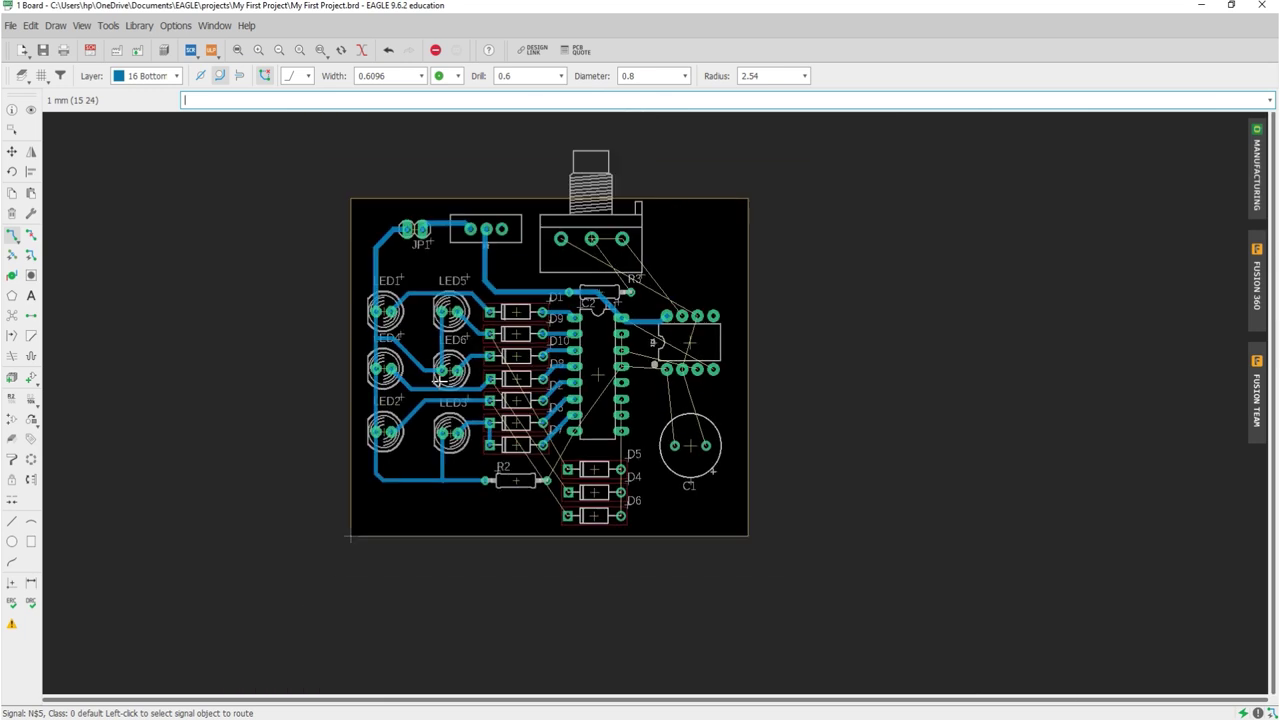
scroll(565, 453, "up", 2)
scroll(565, 453, "up", 2)
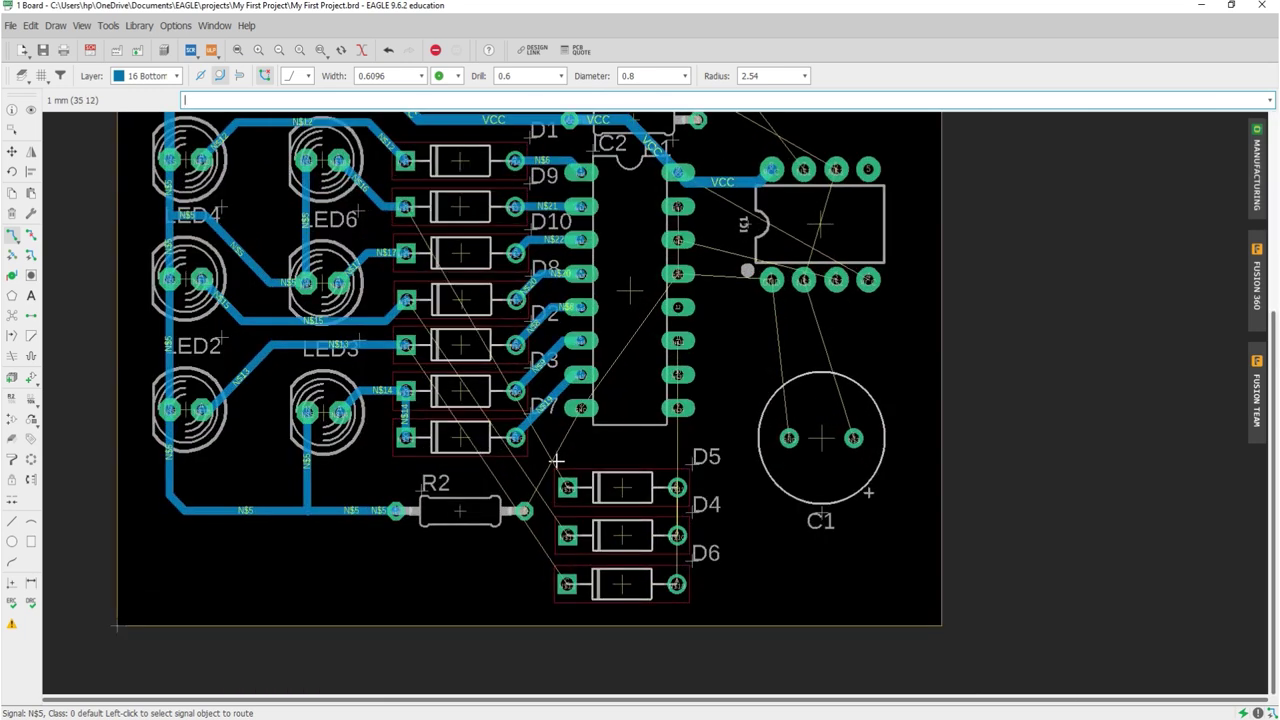
scroll(558, 459, "up", 1)
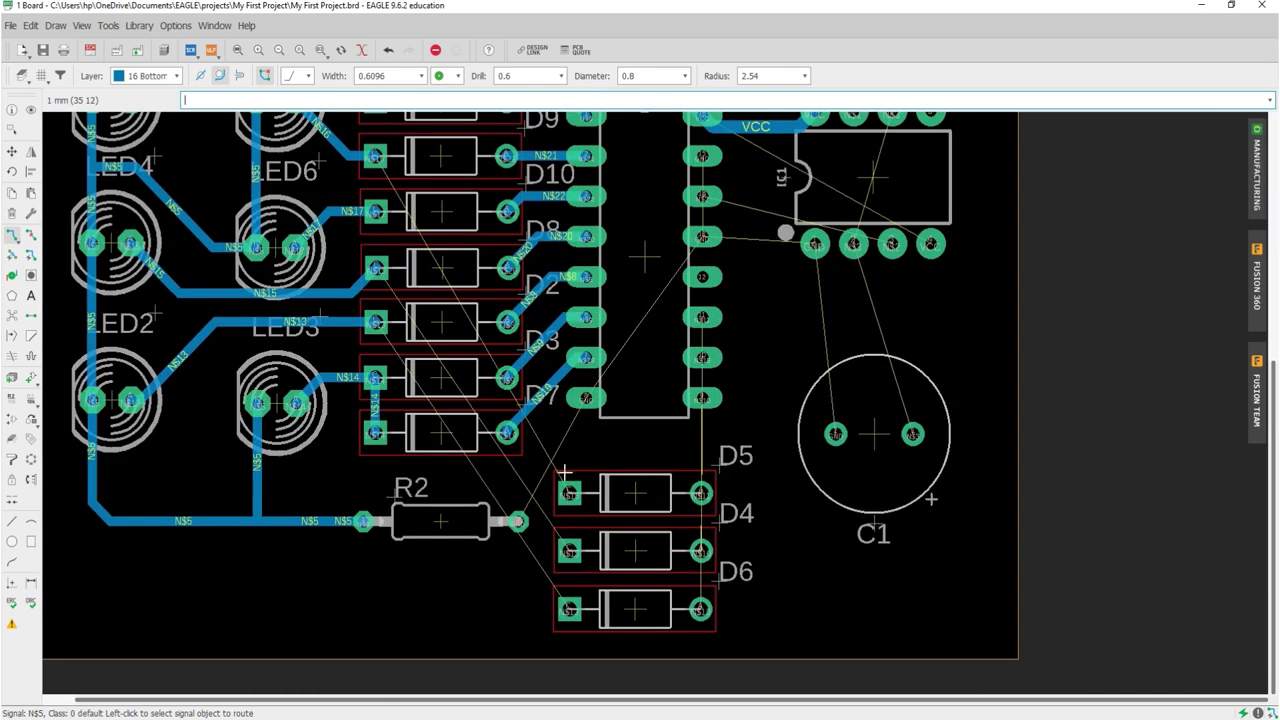
left_click(375, 155)
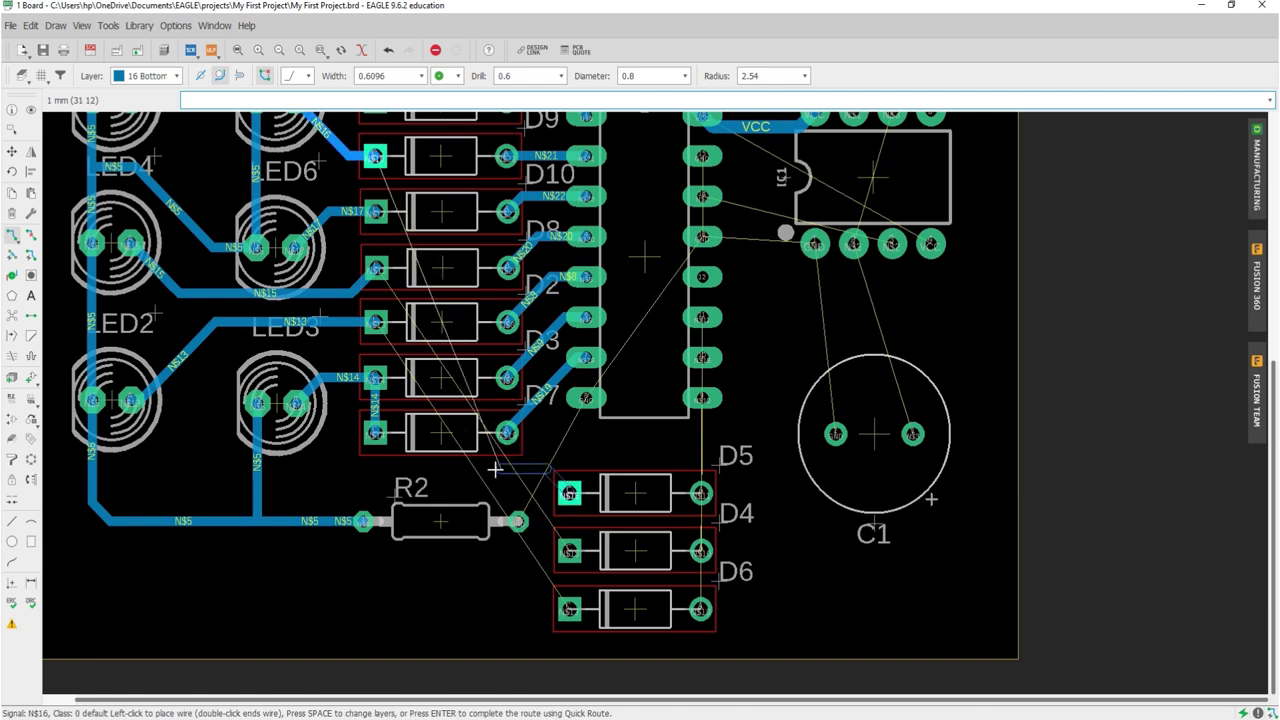
left_click(496, 468)
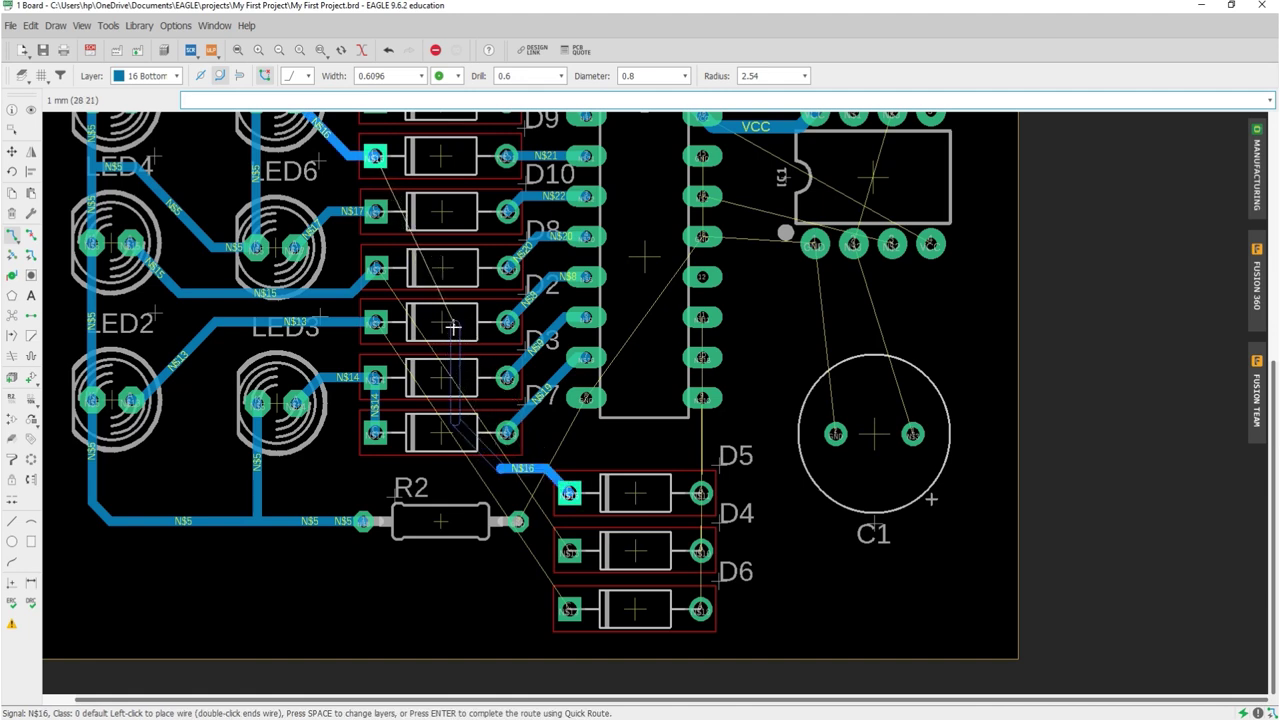
left_click(470, 244)
left_click(452, 157)
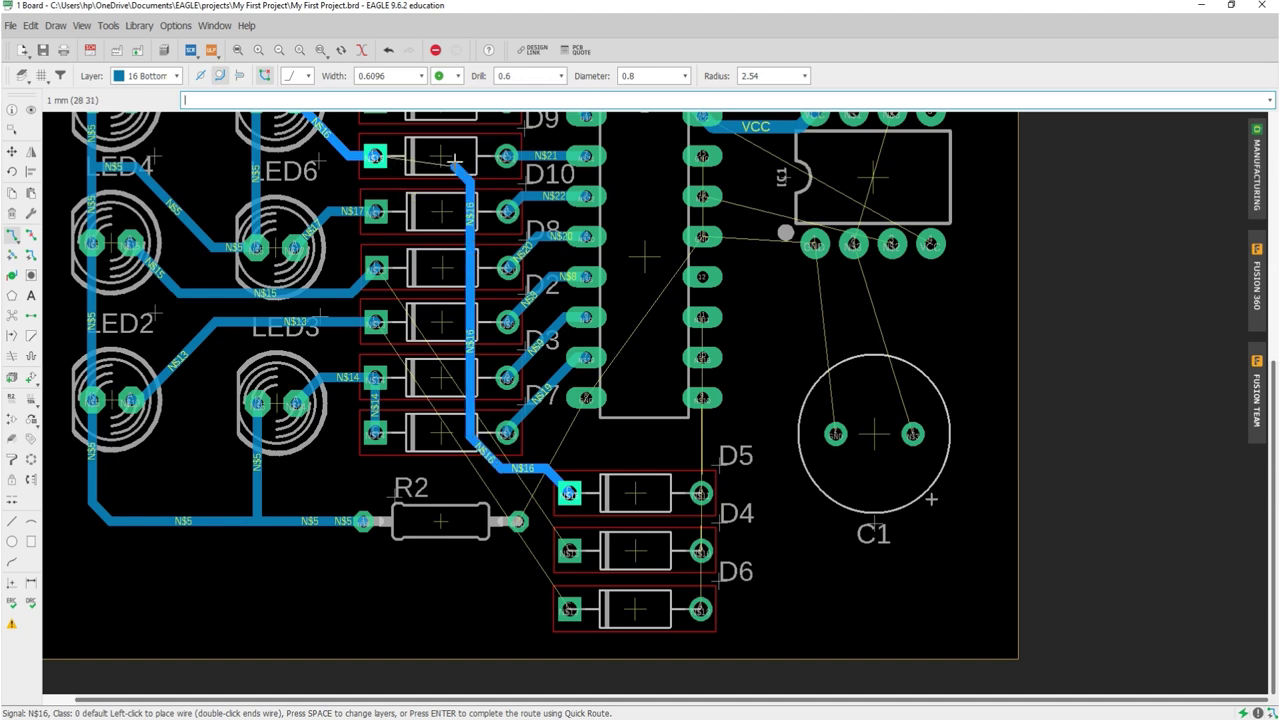
left_click(375, 155)
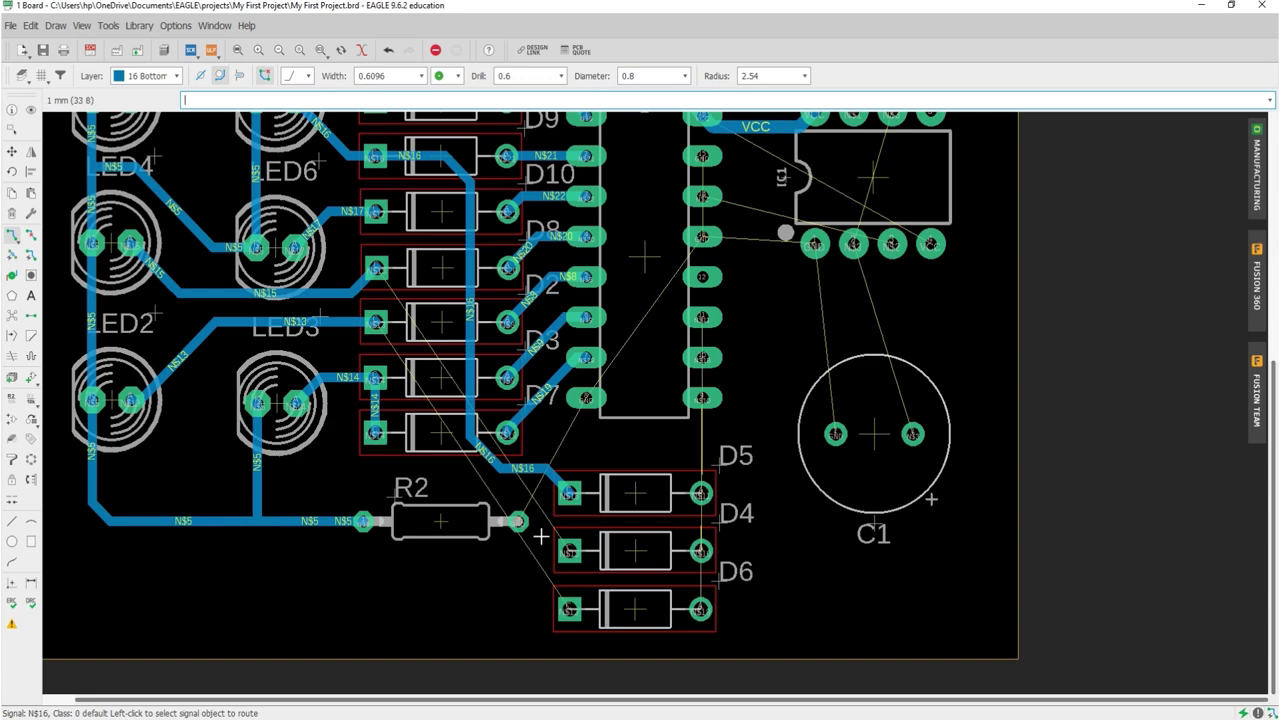
- Move resistor R2 lower to a new position
left_click(12, 151)
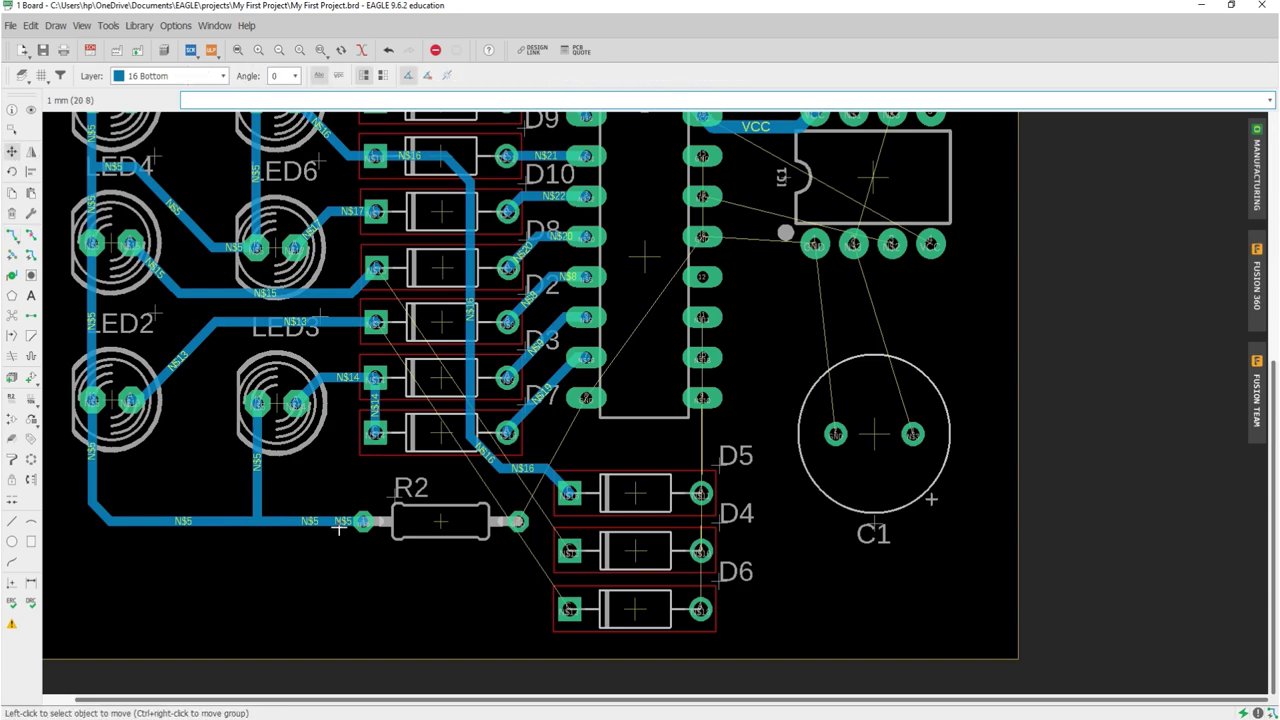
scroll(363, 523, "up", 3)
left_click(491, 523)
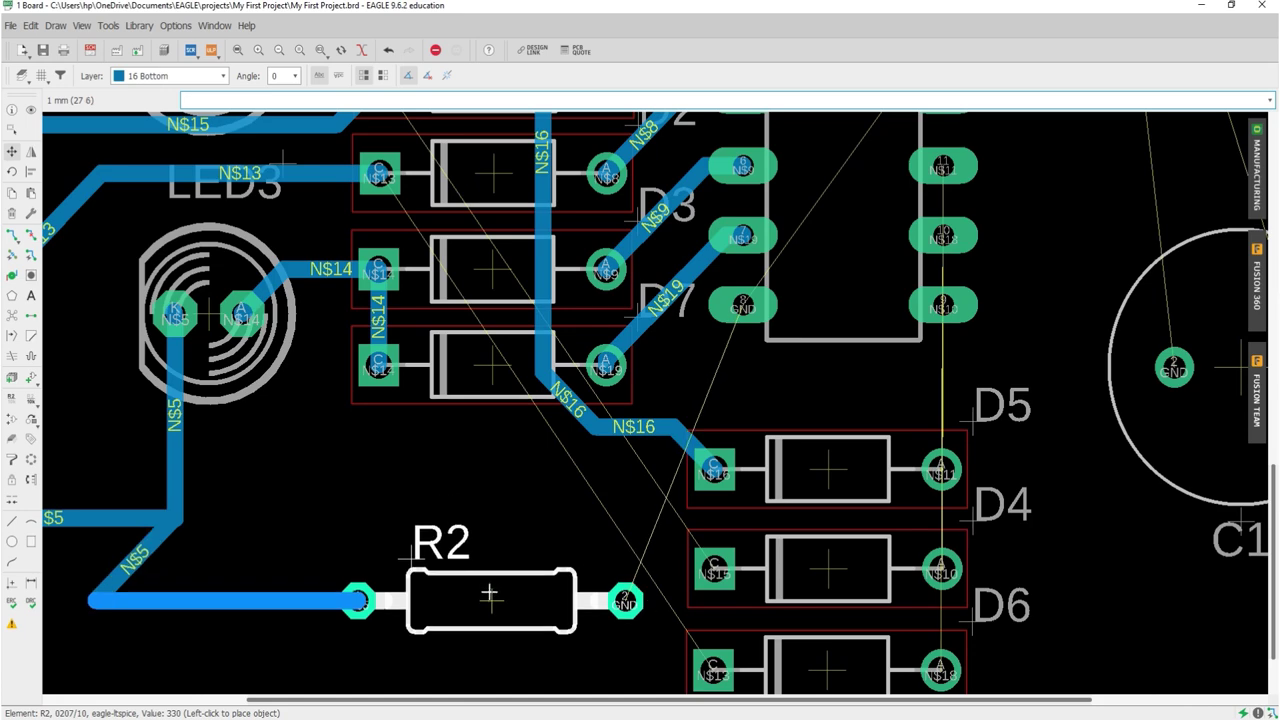
left_click(487, 597)
- Rip up the four N$5 trace segments leading to R2, leaving an airwire, then reselect Route
left_click(31, 233)
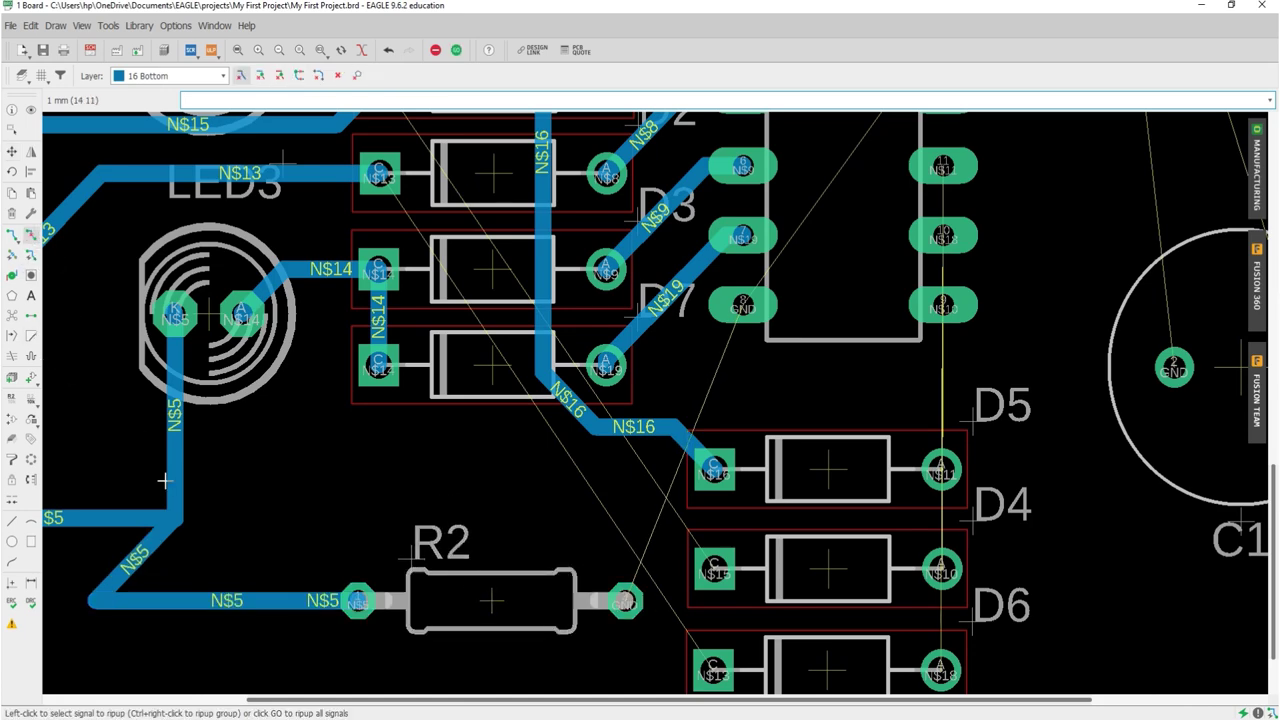
left_click(170, 589)
left_click(141, 562)
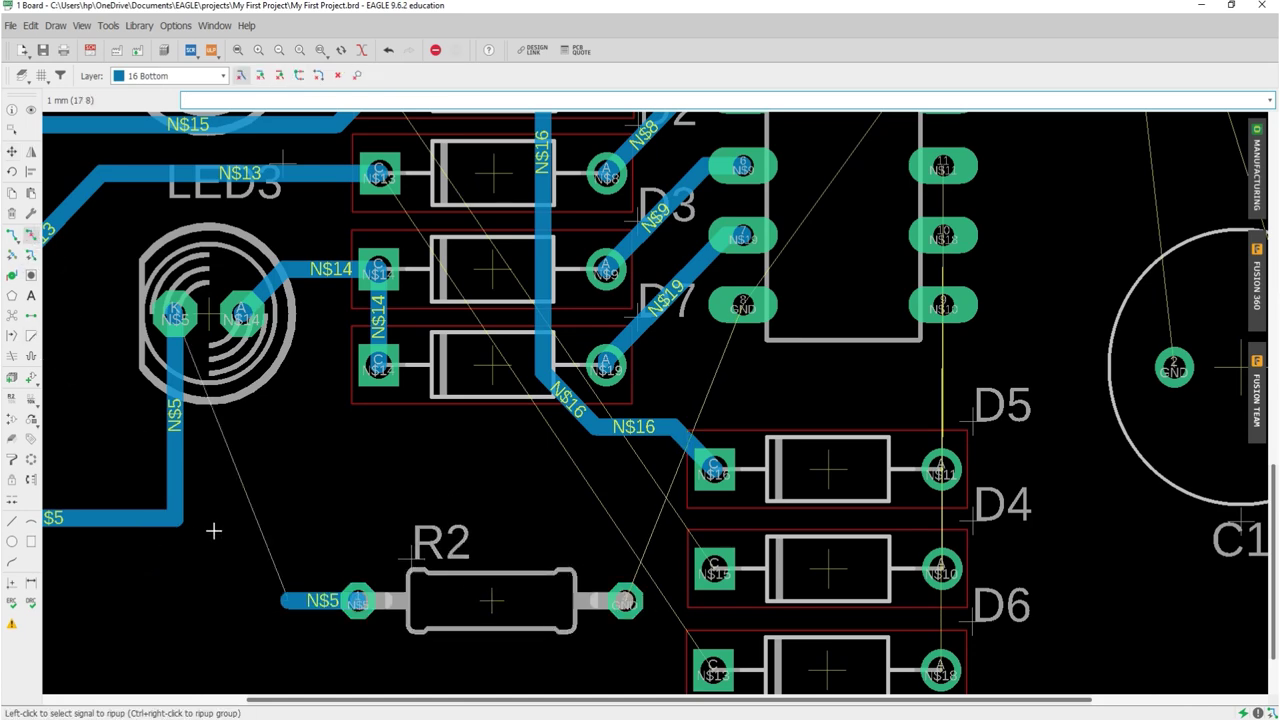
scroll(214, 529, "down", 2)
scroll(223, 521, "up", 1)
left_click(260, 500)
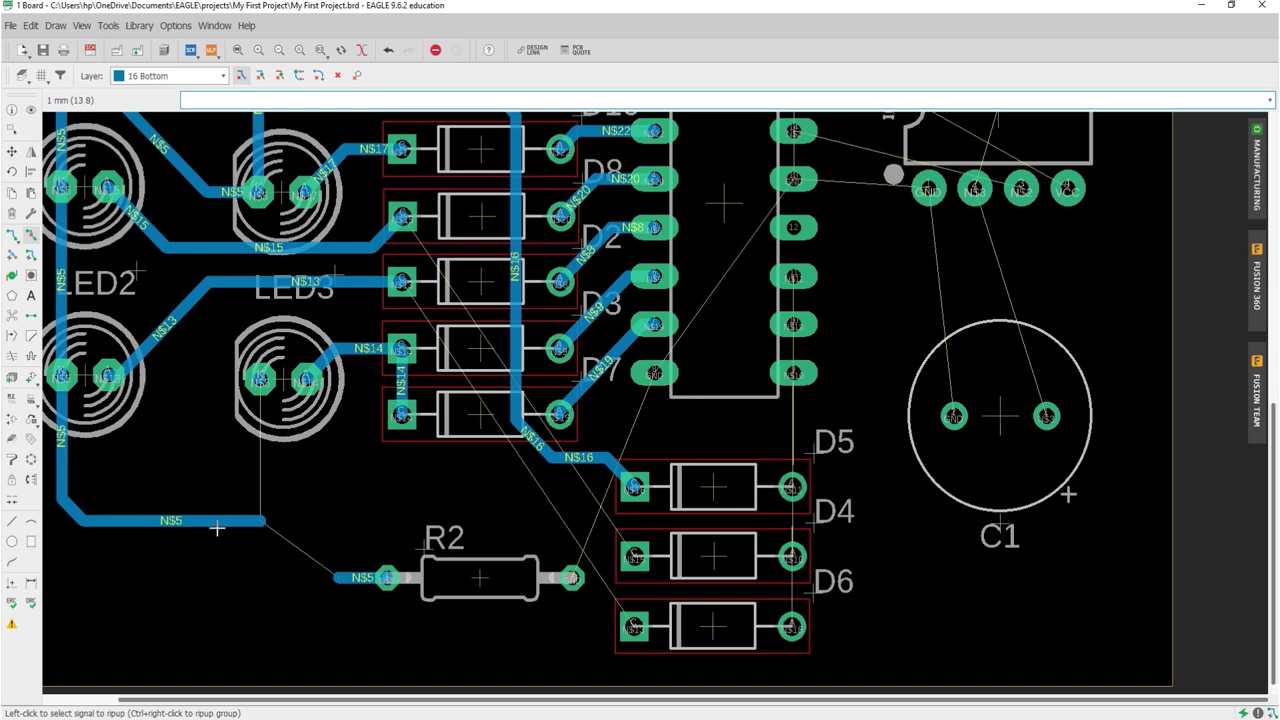
left_click(210, 521)
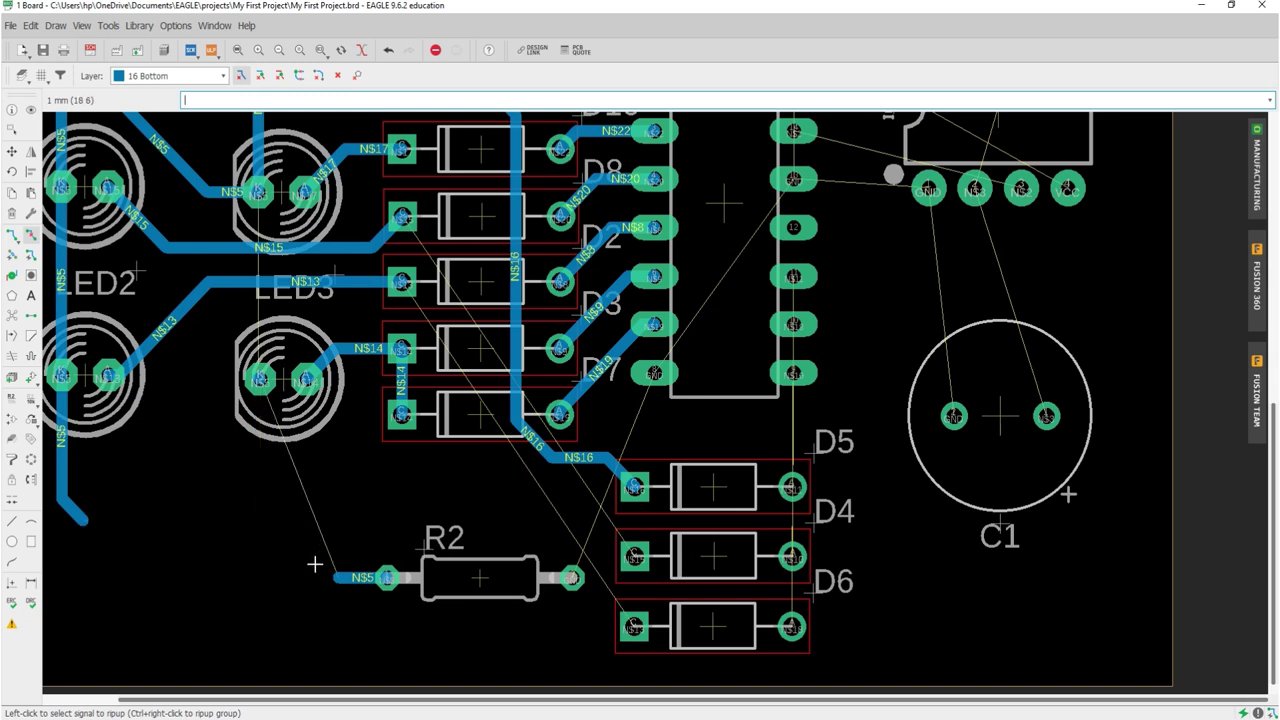
left_click(12, 234)
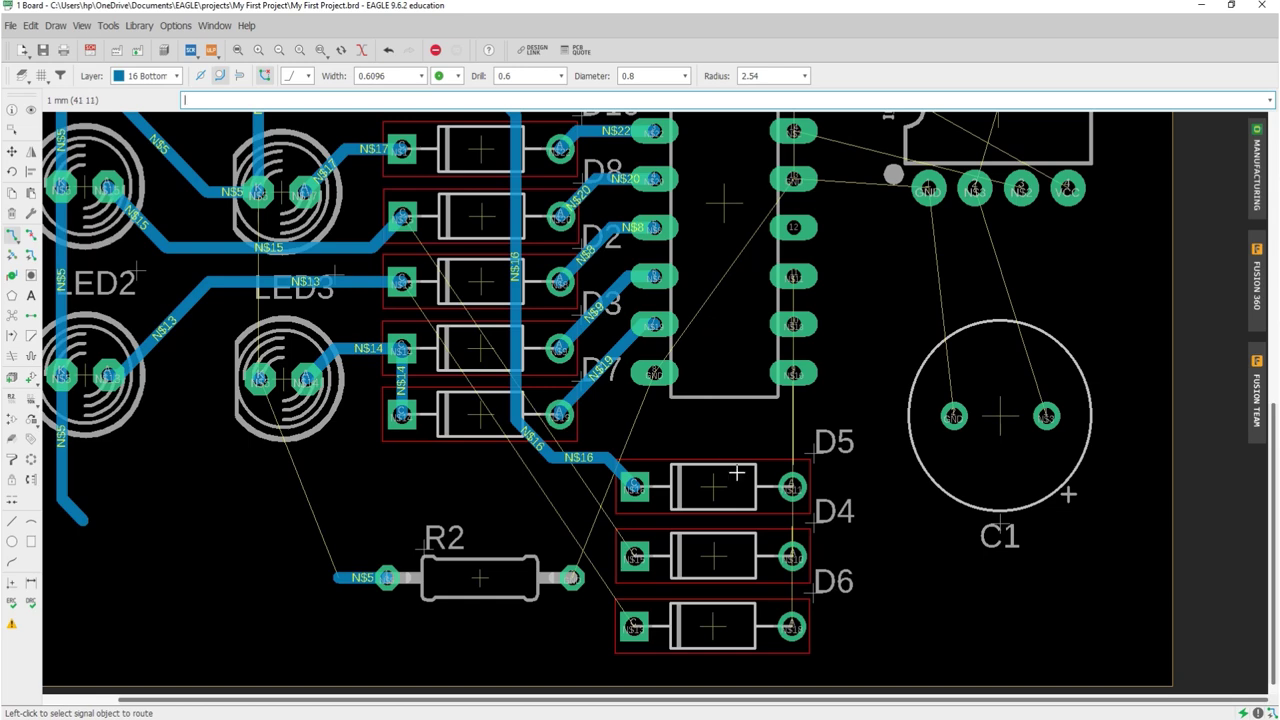
- Shift the lower N$16 trace segment slightly higher
left_click(12, 151)
scroll(610, 442, "up", 3)
left_click(596, 464)
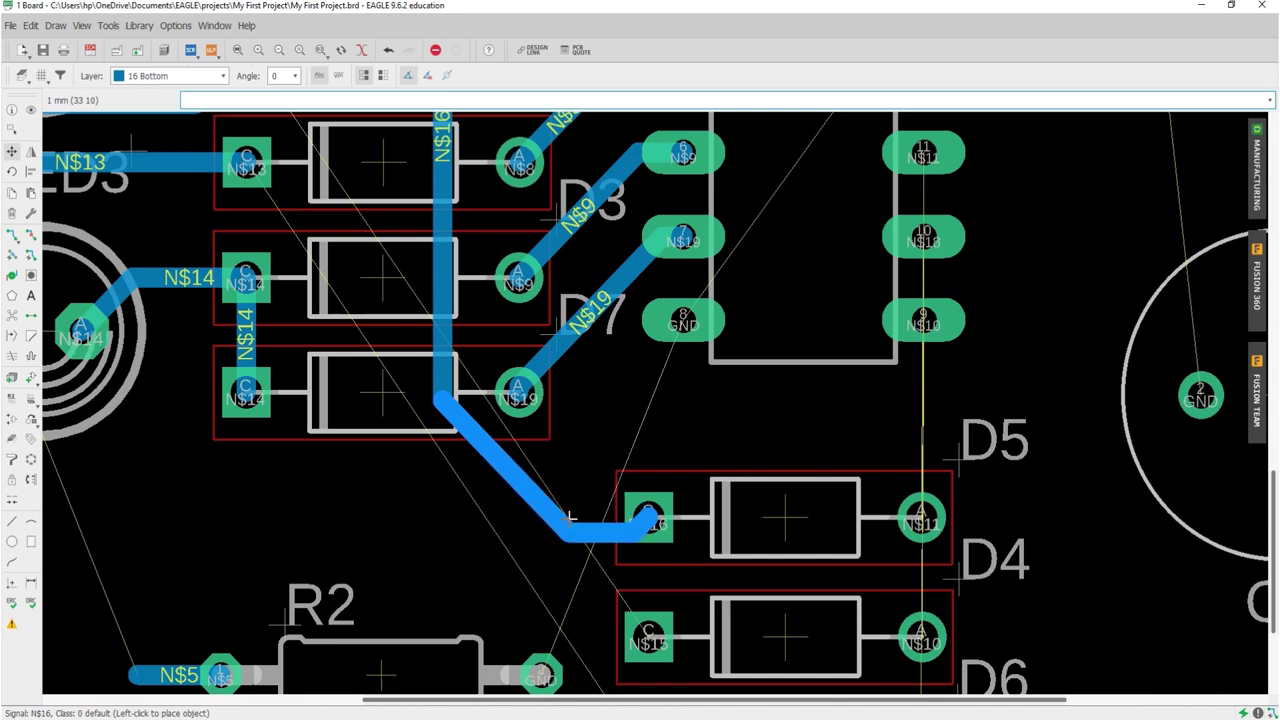
left_click(566, 515)
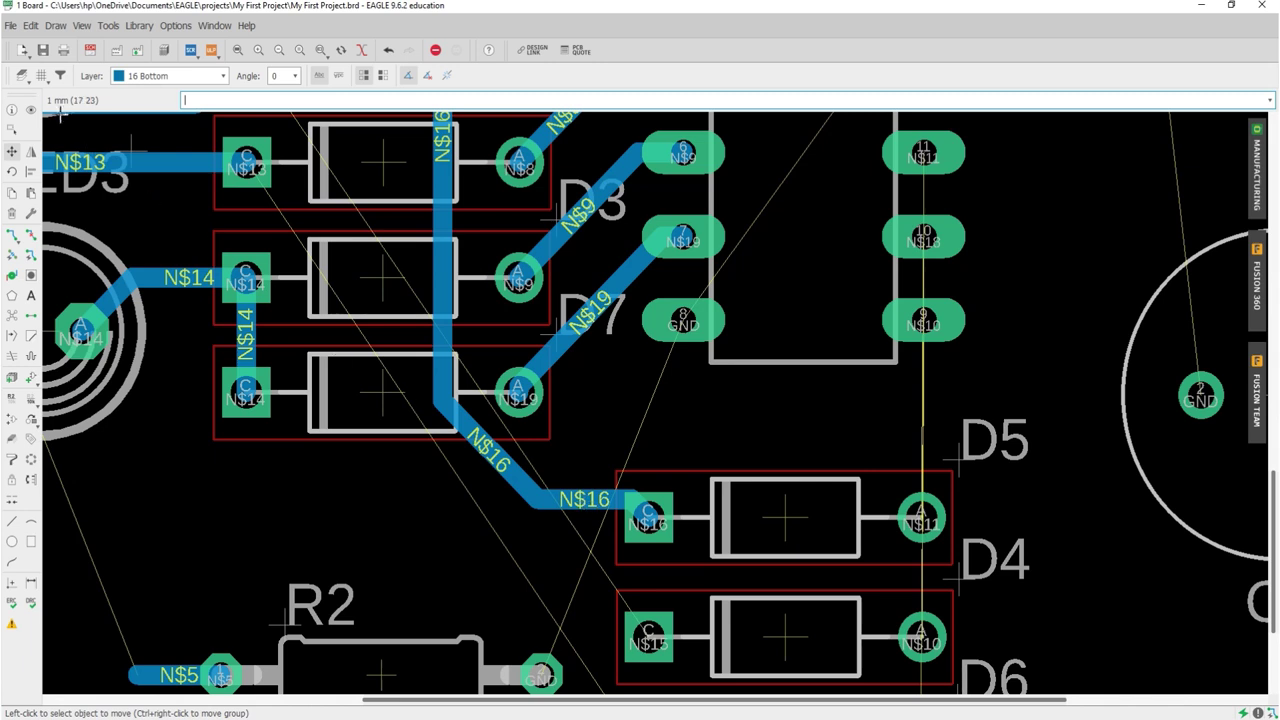
- Set the grid to 0.1 mm and move the N$16 trace end onto the diode's cathode pad
left_click(41, 75)
type("0.1")
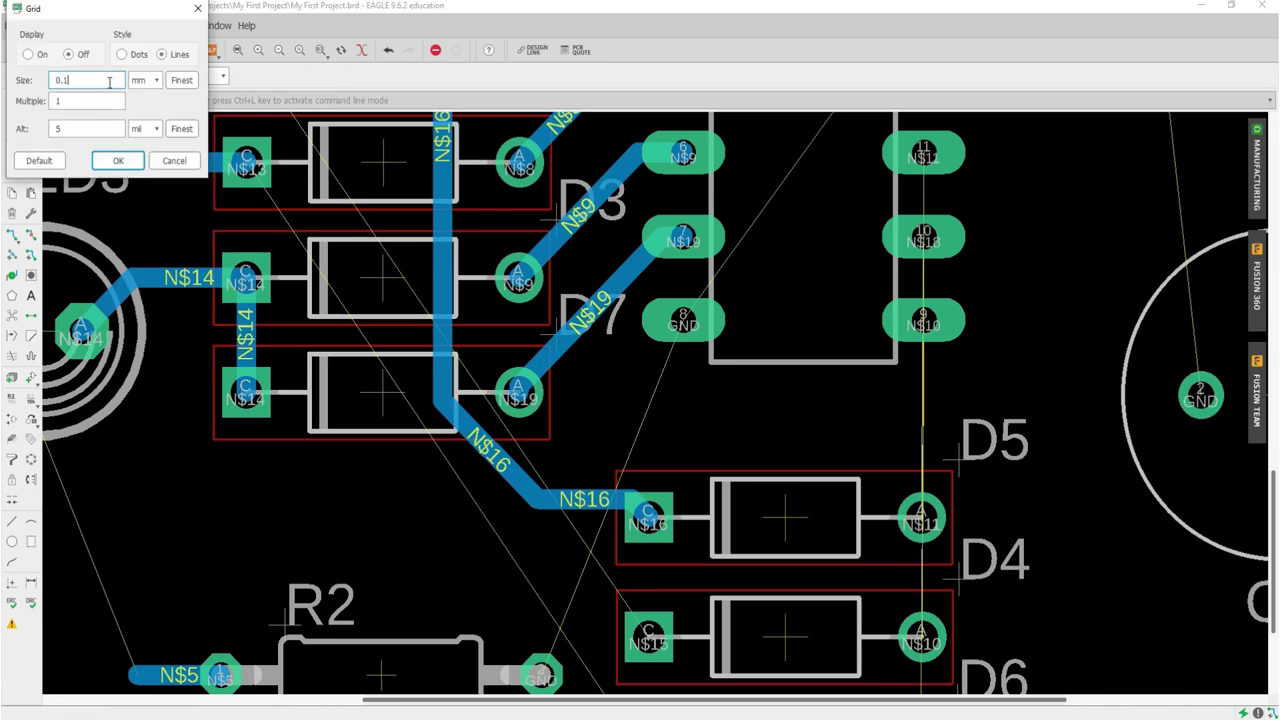
key("Return")
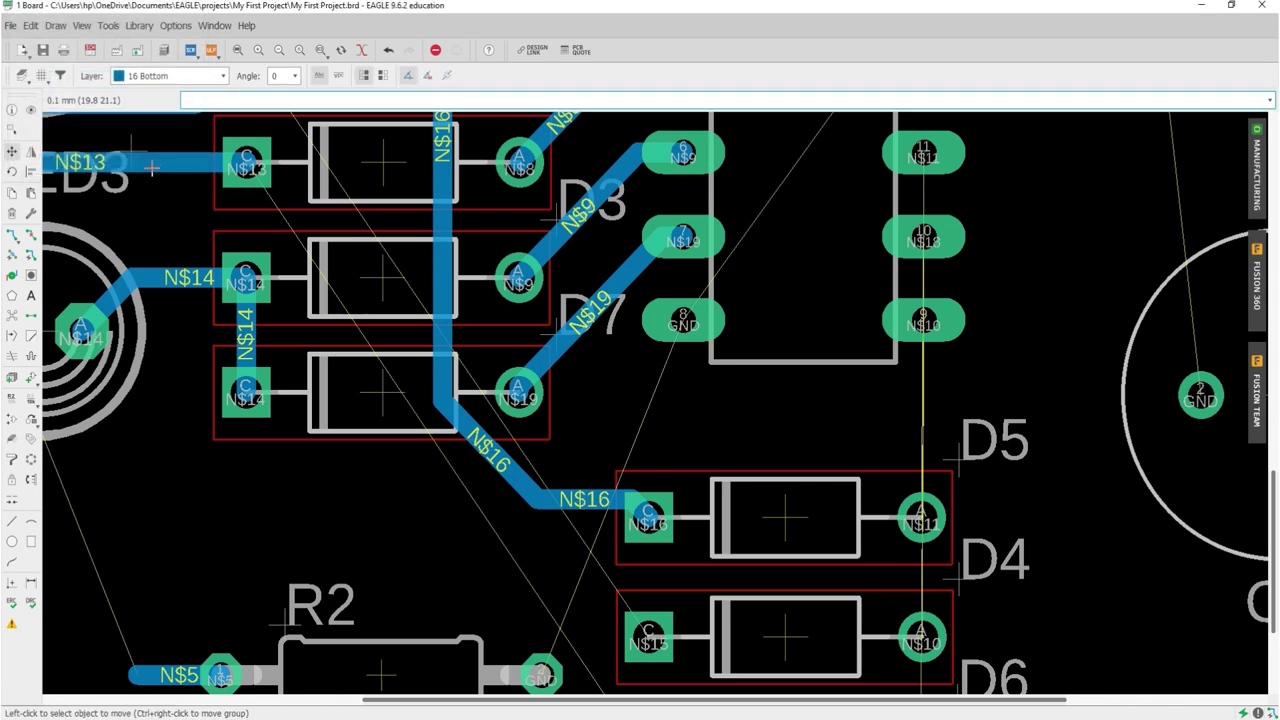
scroll(617, 514, "up", 1)
left_click(598, 497)
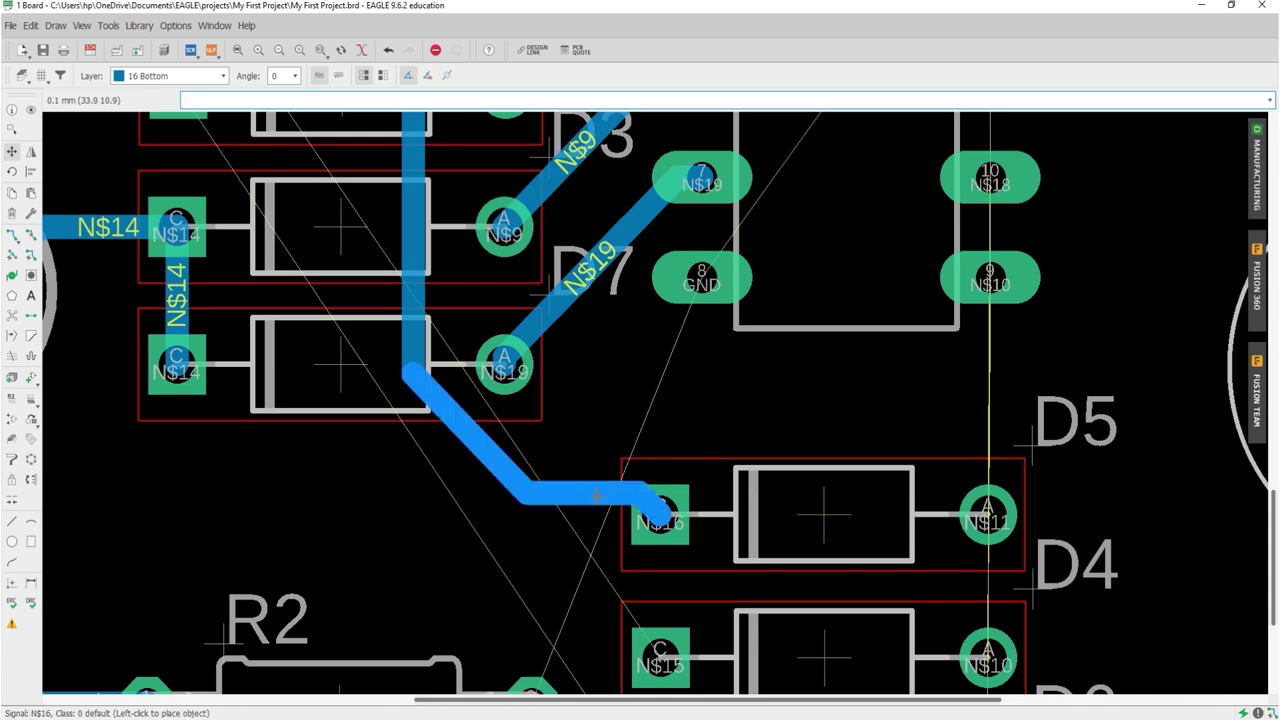
left_click(598, 518)
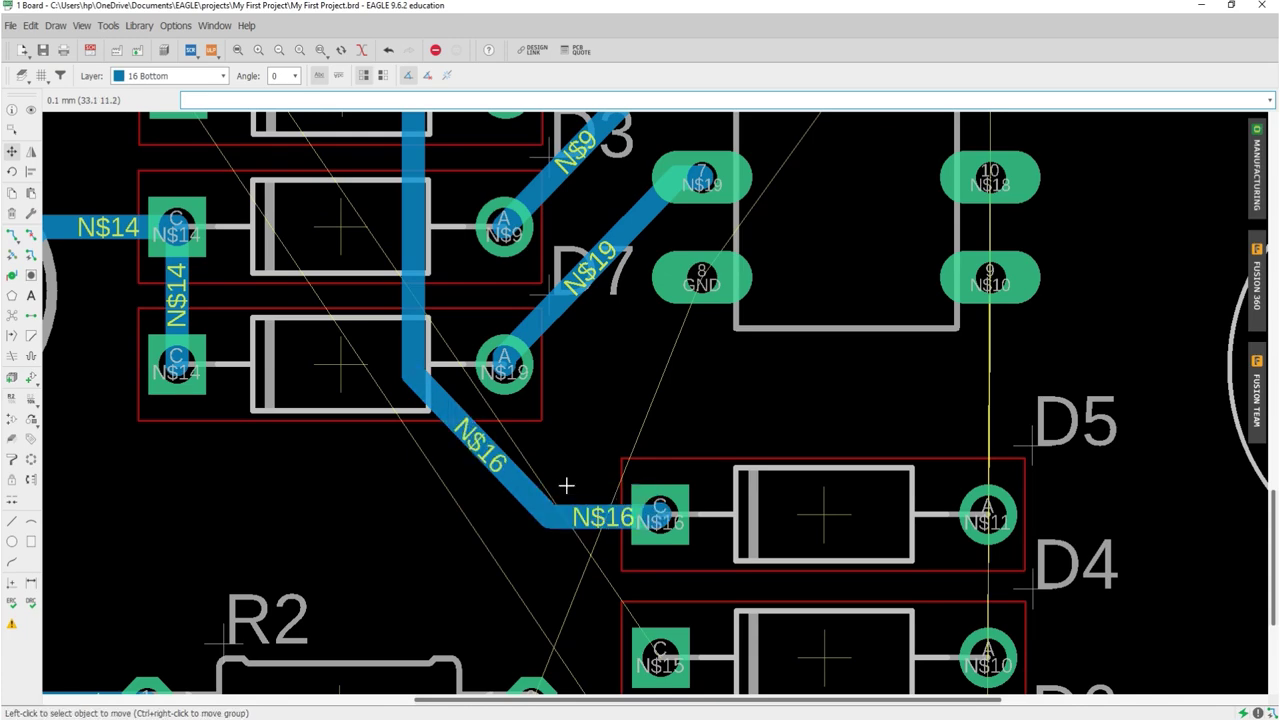
scroll(566, 476, "down", 2)
- Route N$15 from the diode pad beside D4 up the diode column, bending into its diode pad
left_click(11, 236)
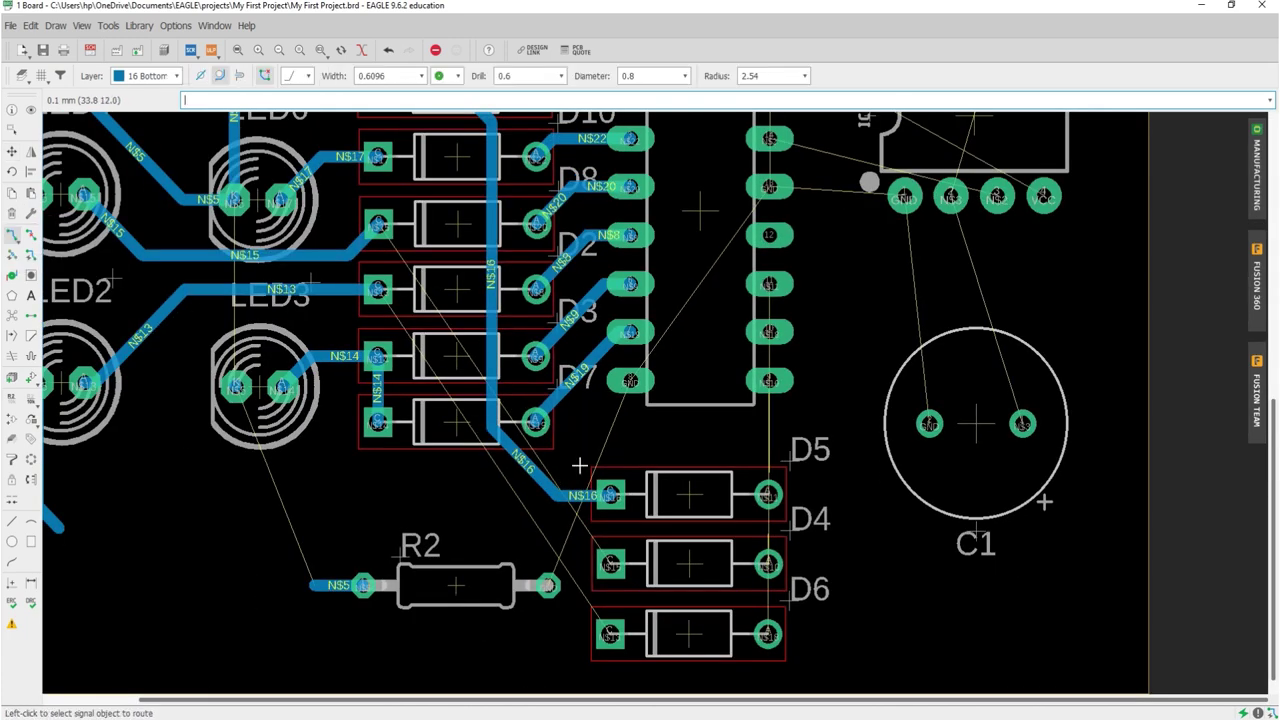
left_click(609, 566)
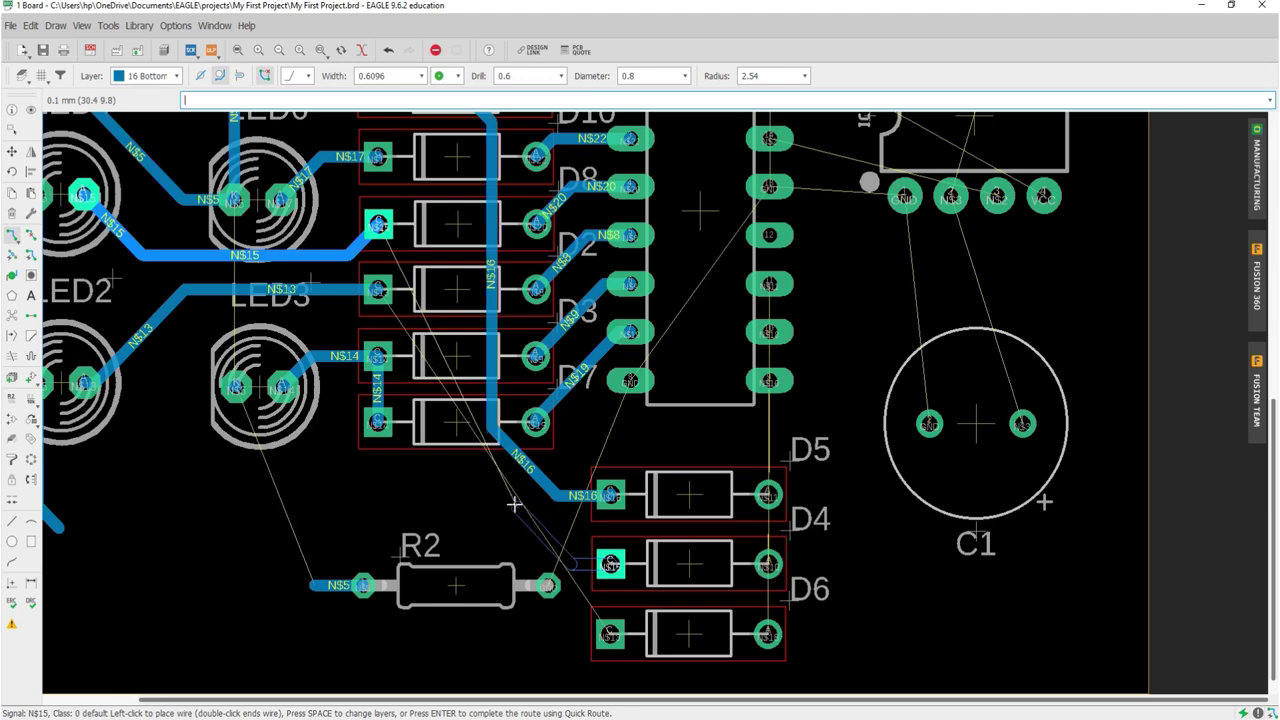
left_click(467, 444)
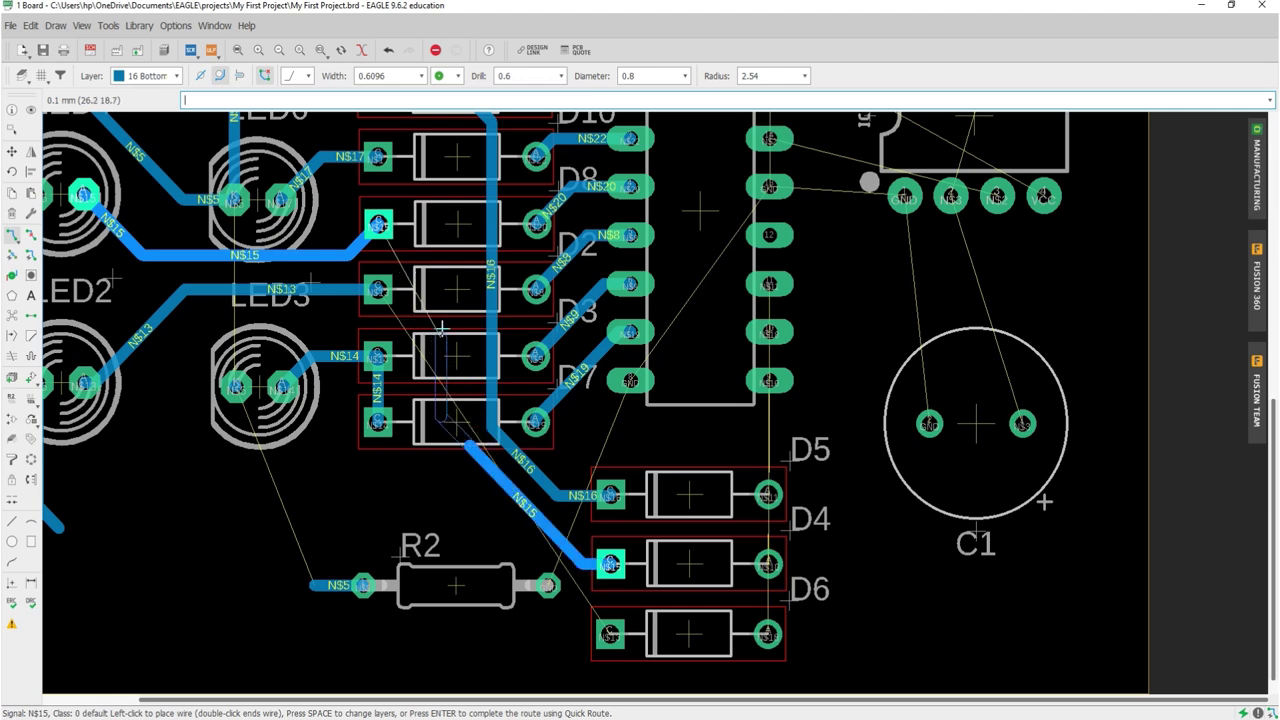
left_click(458, 264)
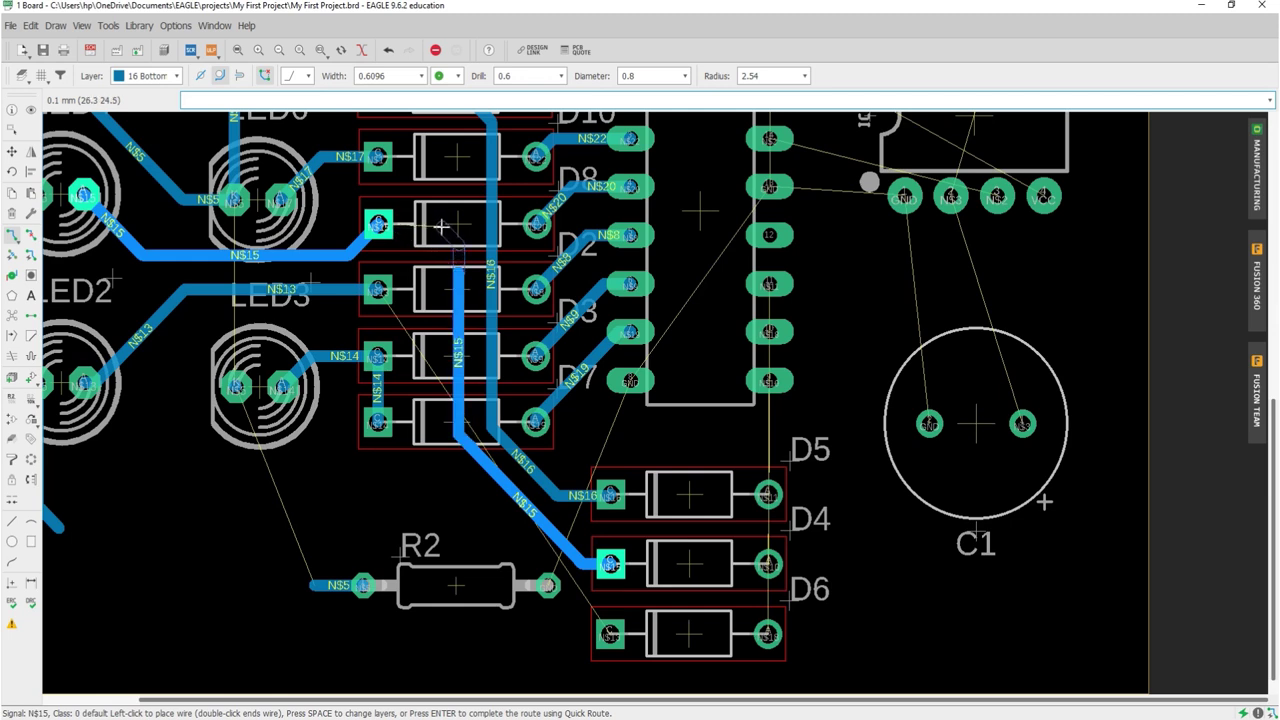
left_click(448, 228)
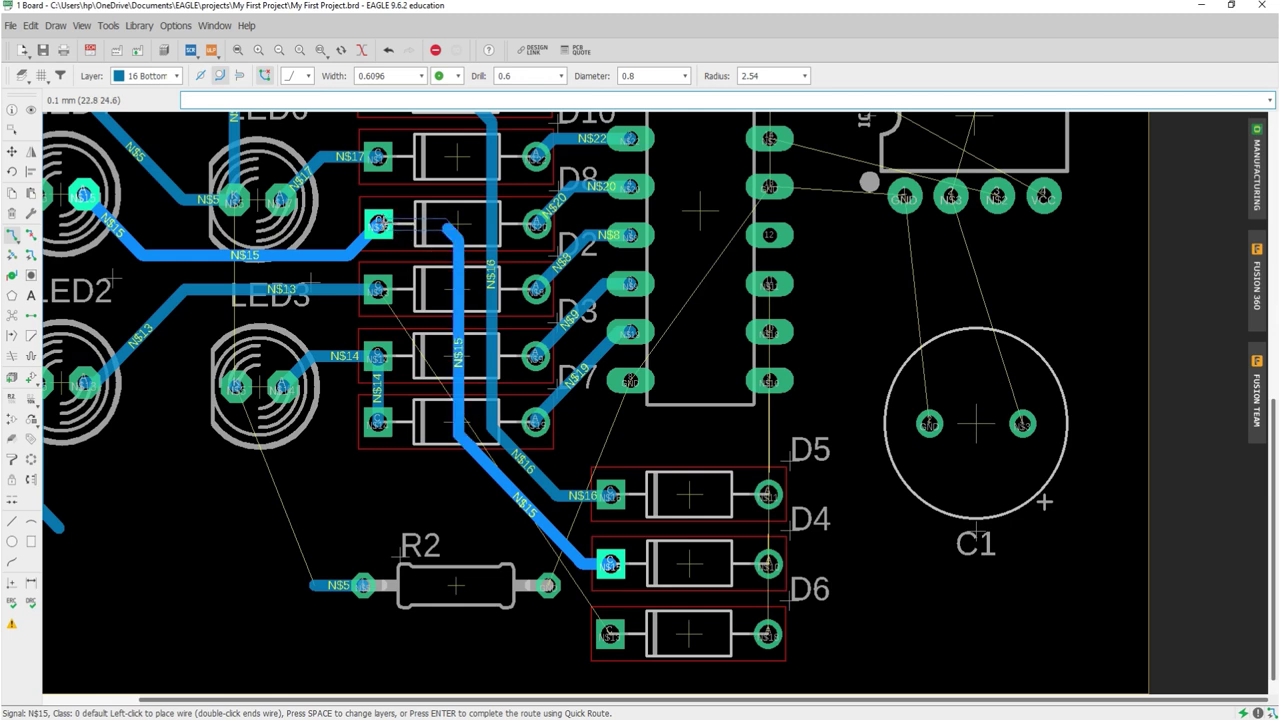
left_click(378, 226)
left_click(12, 151)
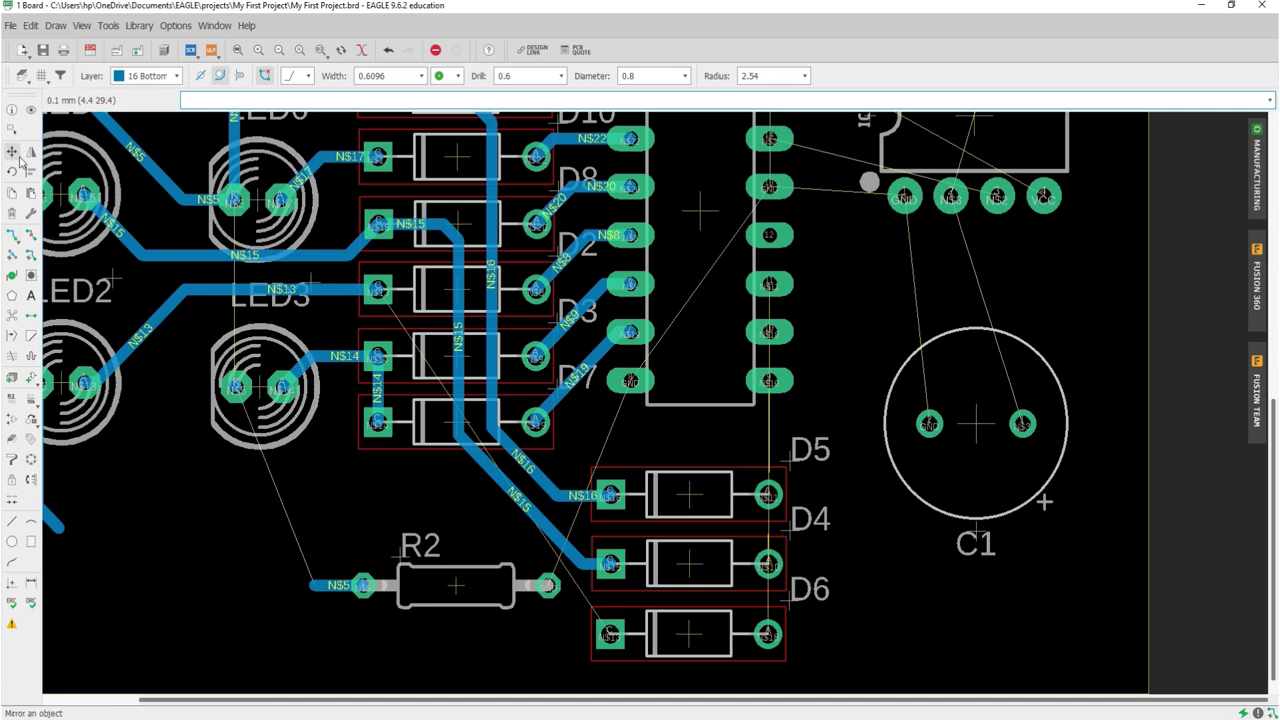
scroll(512, 445, "down", 2)
scroll(474, 538, "up", 1)
- Nudge R2 further left and route N$13 on the bottom layer from D6 to its diode pad
left_click(462, 540)
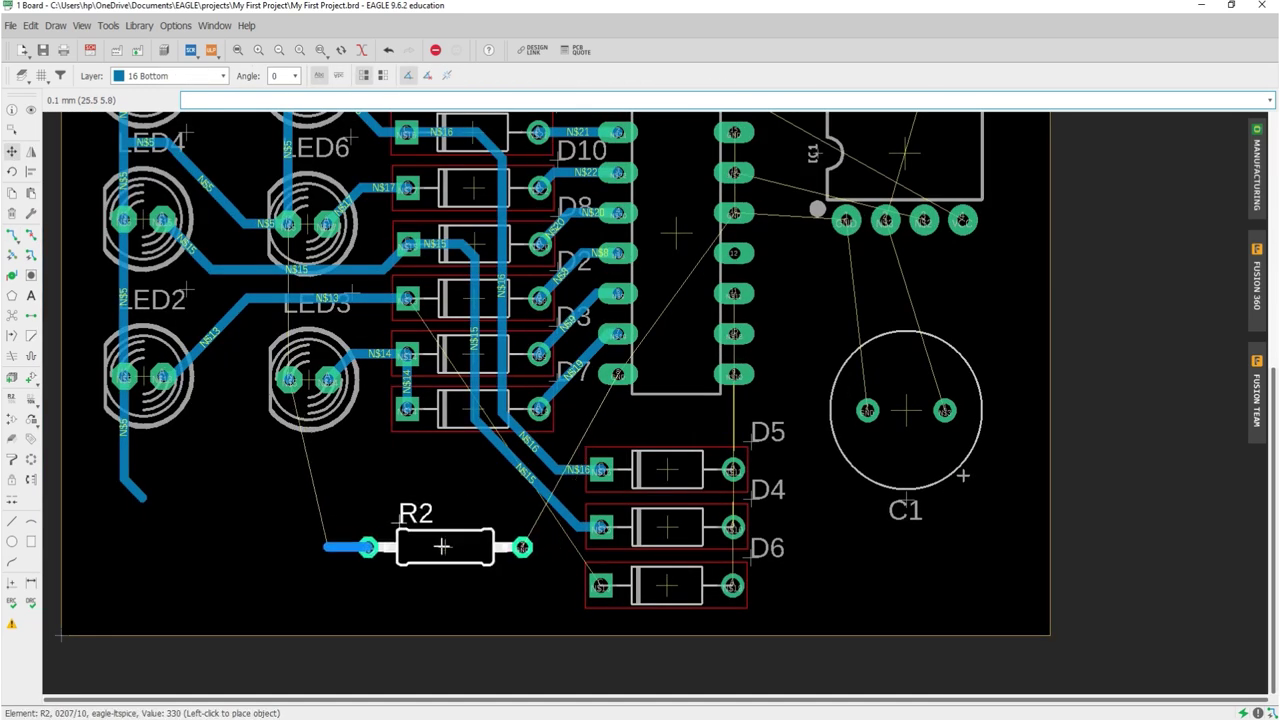
left_click(422, 548)
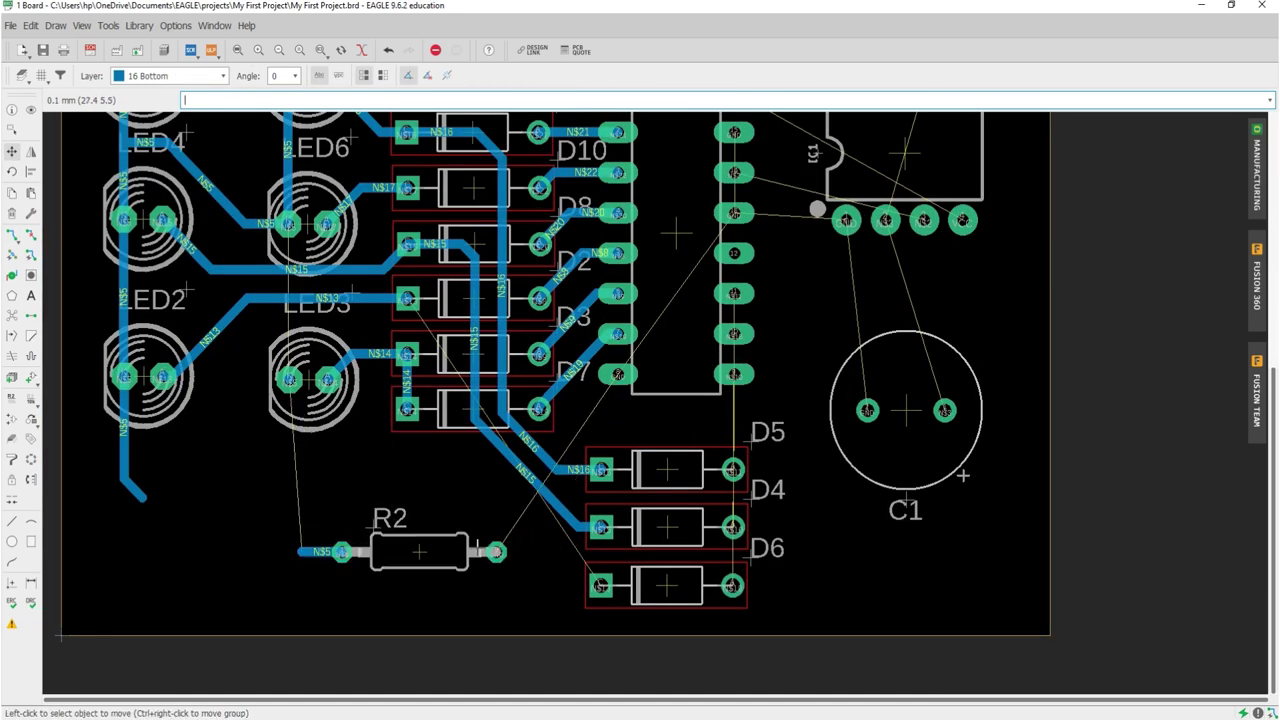
left_click(12, 234)
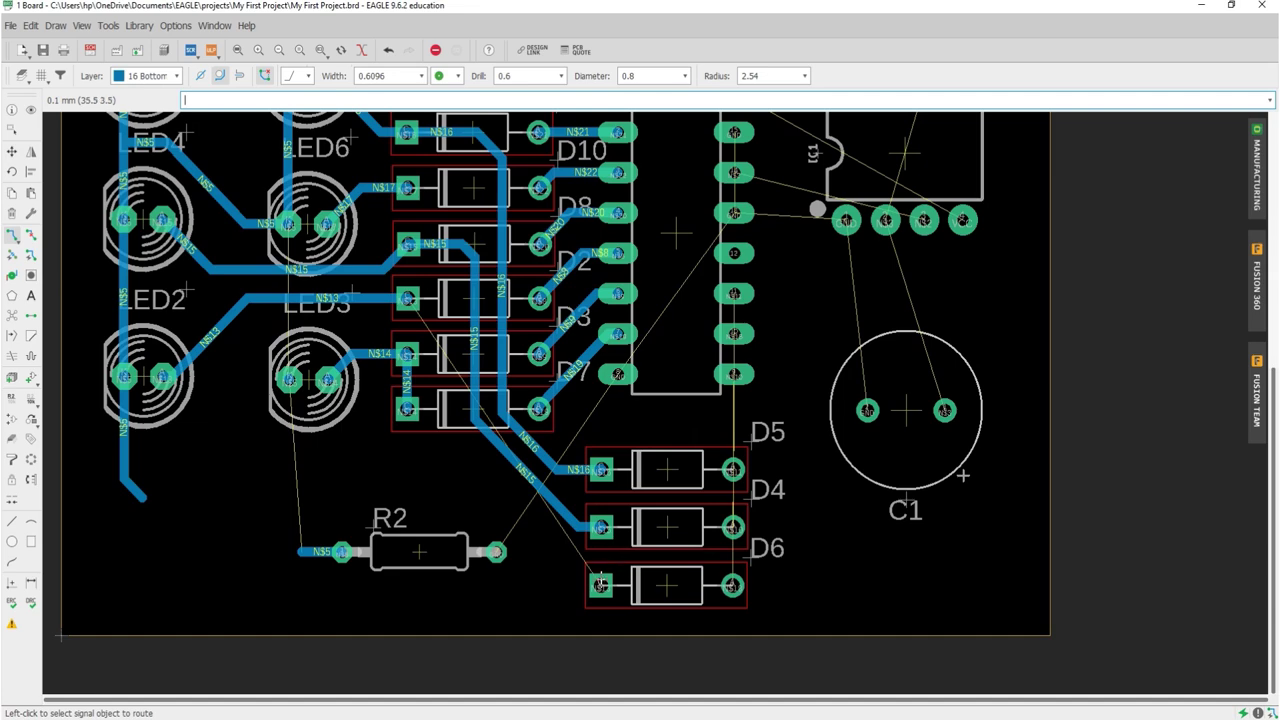
left_click(600, 585)
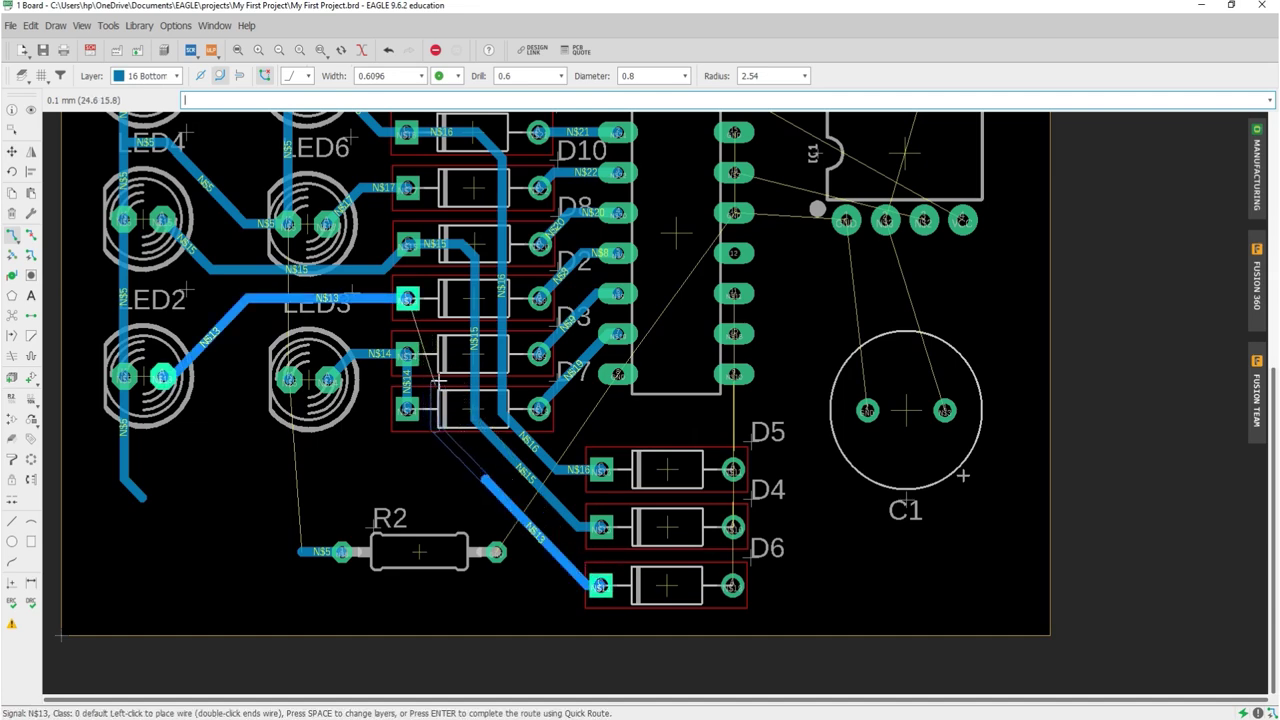
scroll(440, 333, "up", 3)
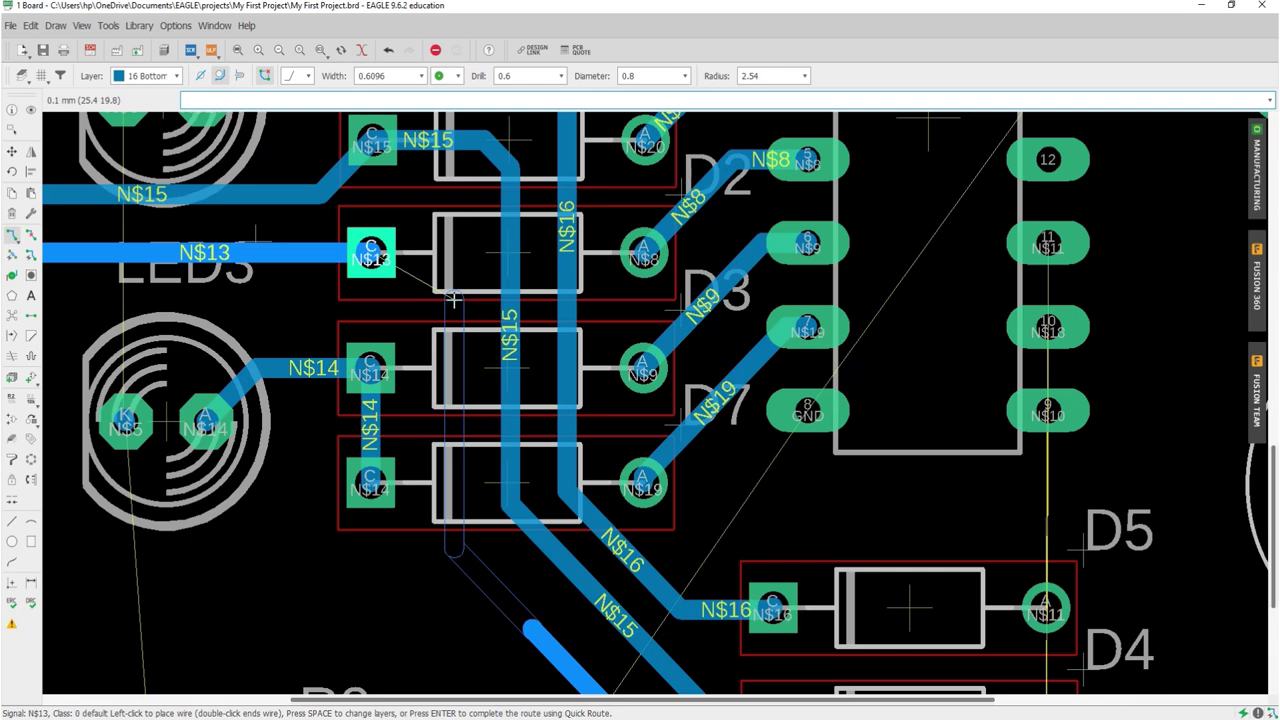
left_click(455, 297)
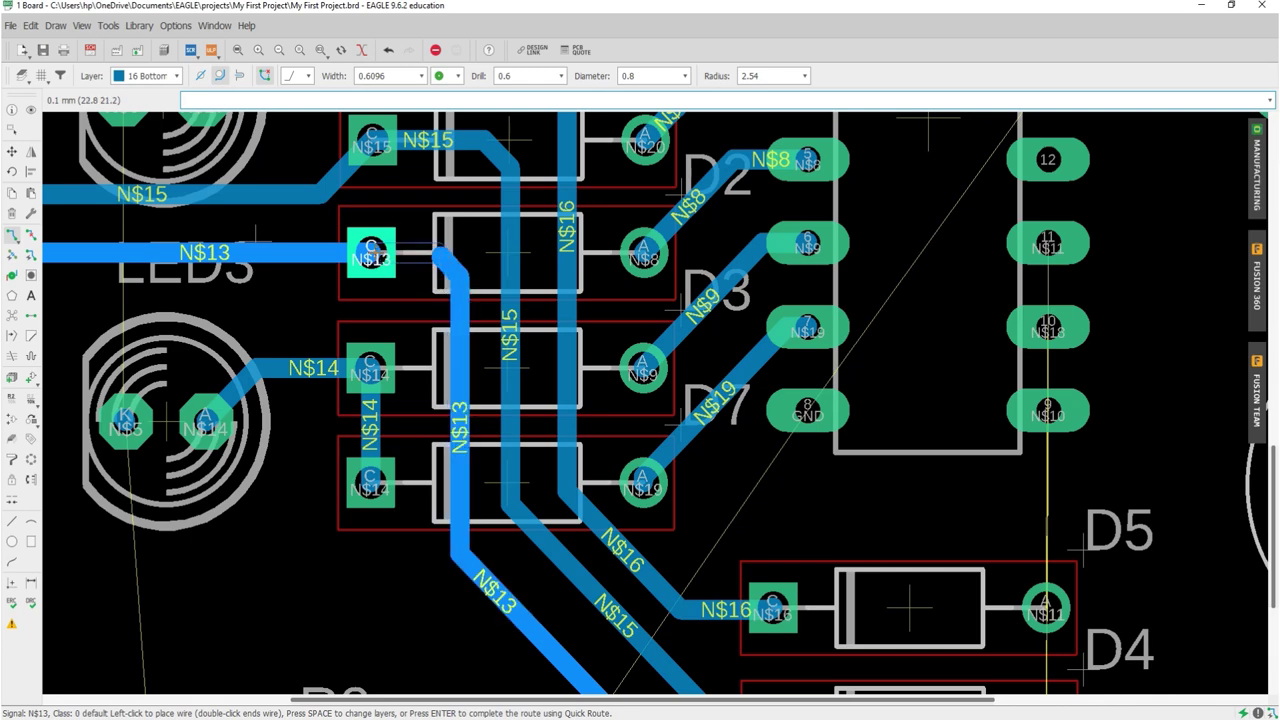
left_click(371, 253)
- Zoom in and out to inspect the new blue N$13 trace
scroll(516, 326, "down", 5)
scroll(516, 326, "down", 2)
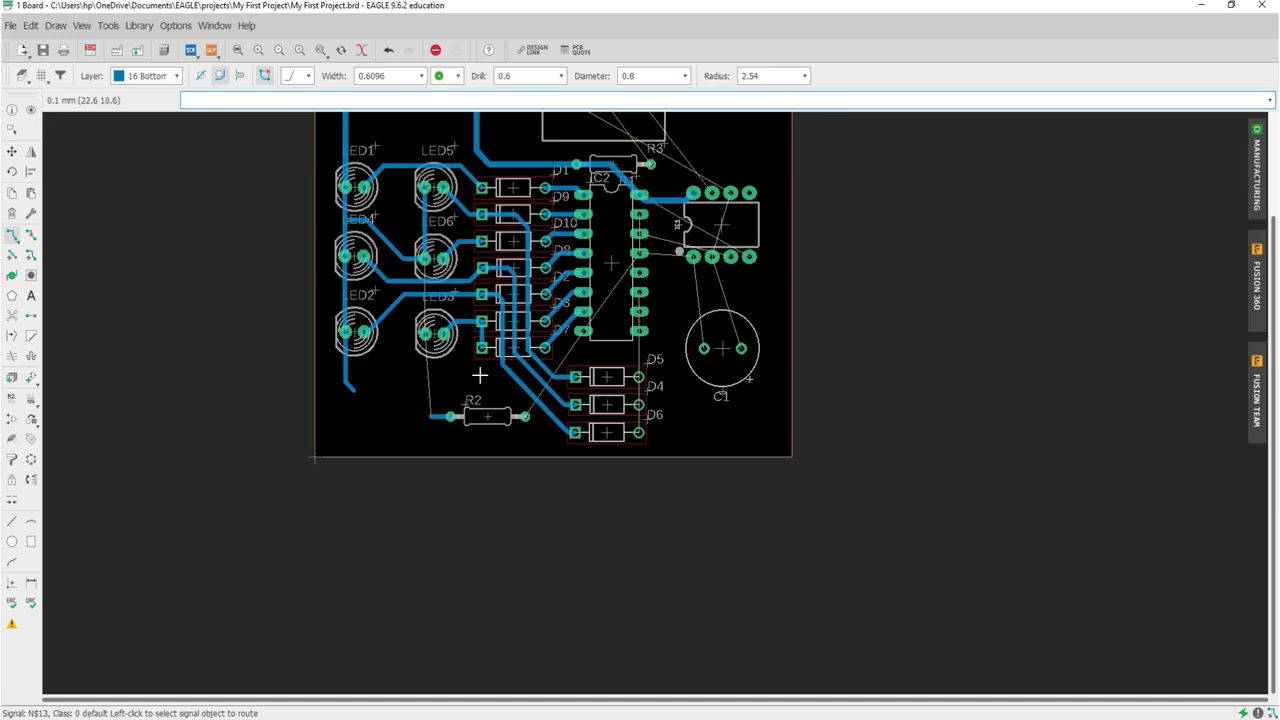
scroll(582, 262, "up", 2)
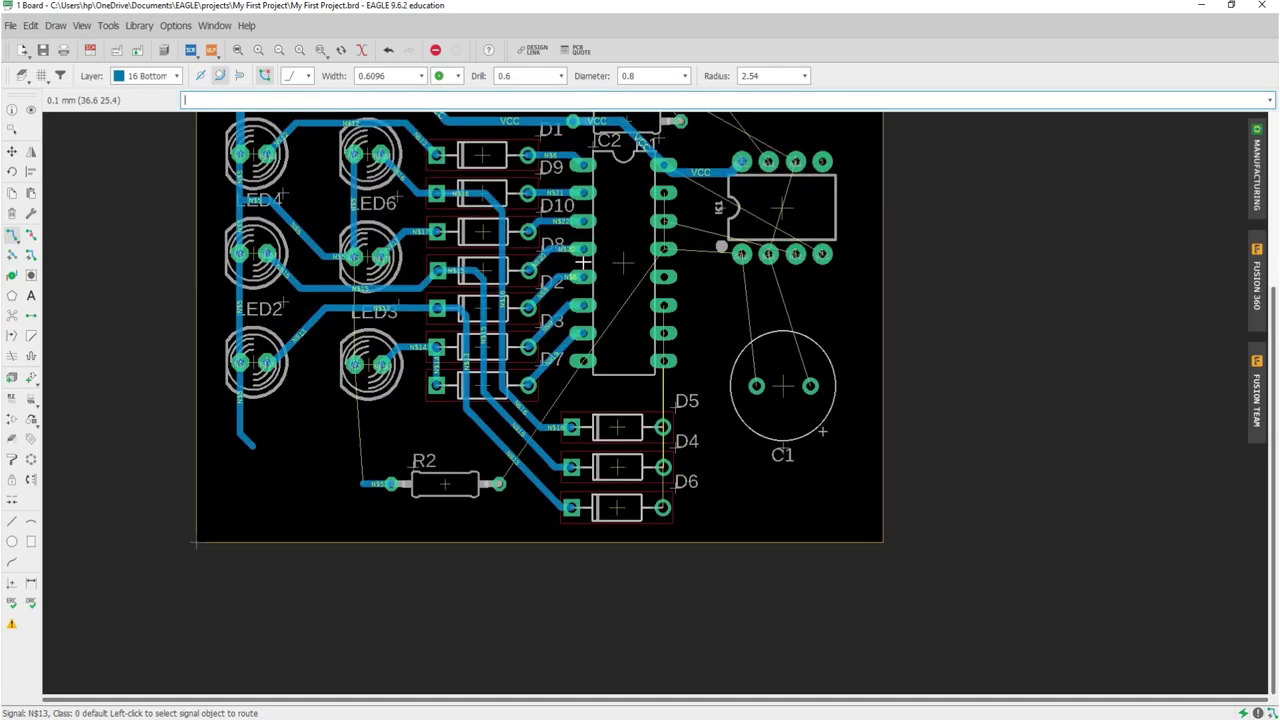
scroll(511, 495, "up", 1)
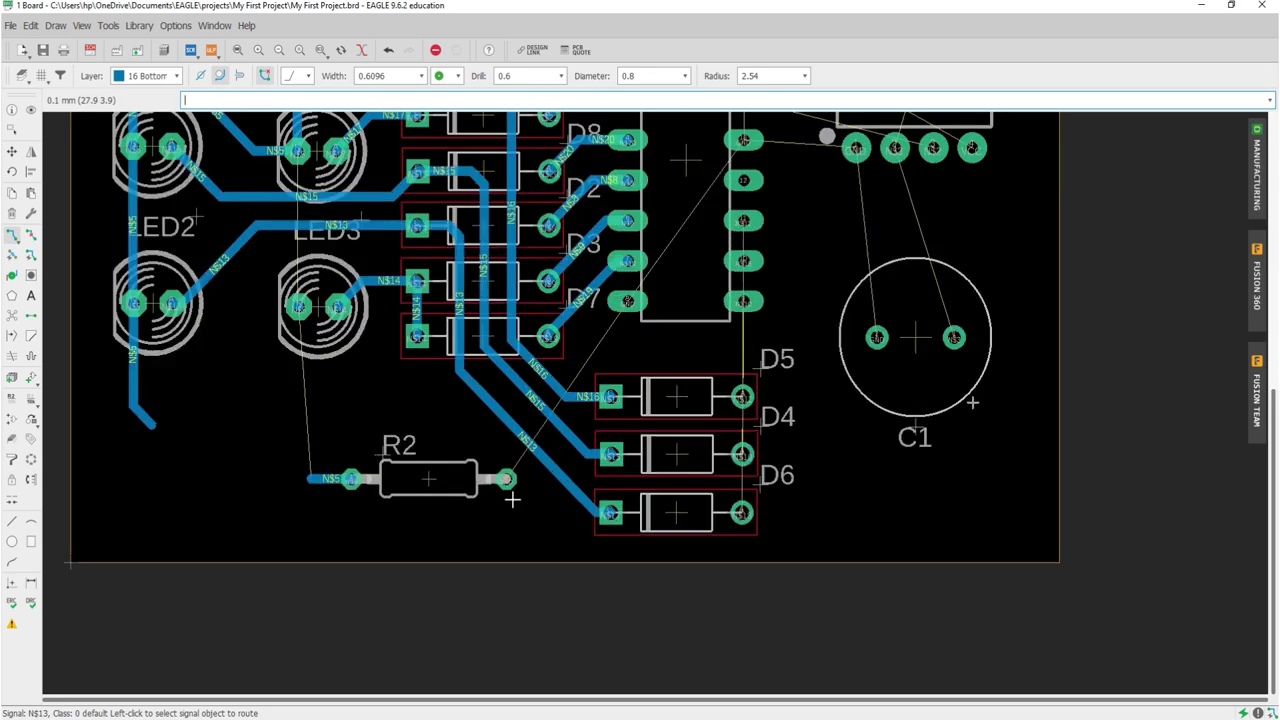
scroll(511, 495, "up", 1)
scroll(511, 495, "down", 2)
scroll(447, 453, "up", 2)
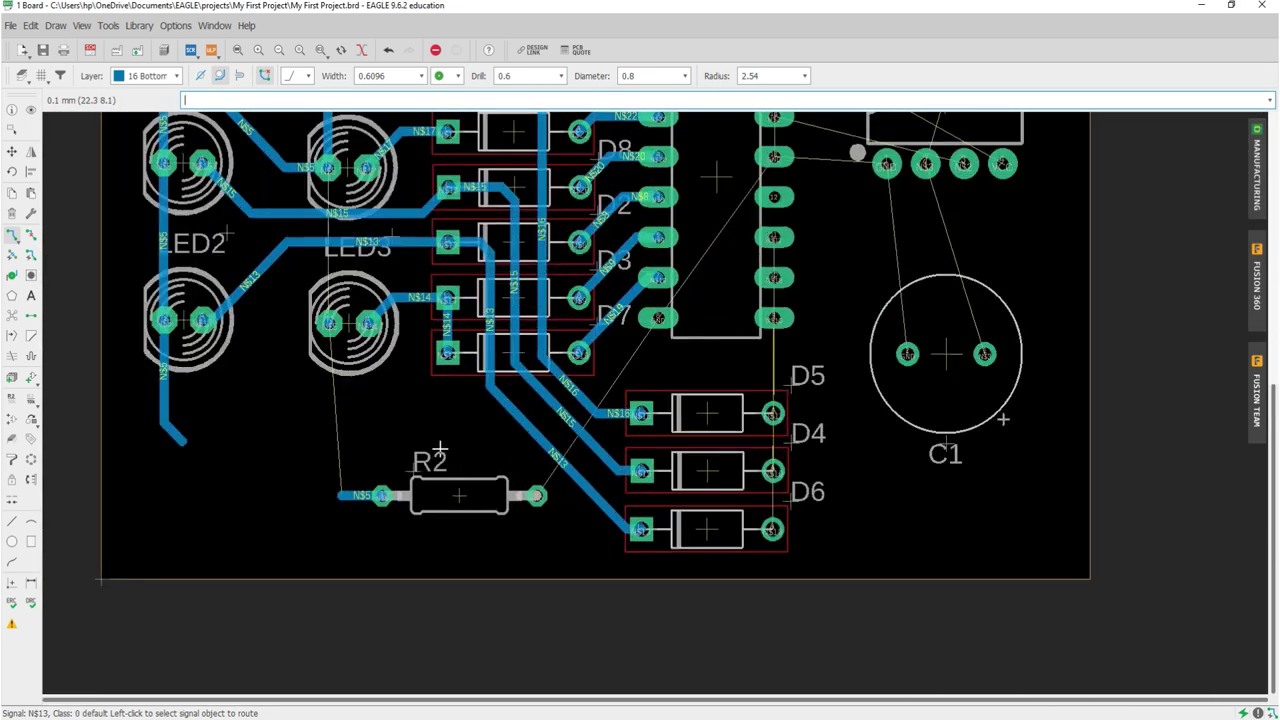
scroll(445, 453, "up", 2)
scroll(442, 452, "down", 1)
scroll(440, 452, "down", 1)
scroll(440, 452, "down", 3)
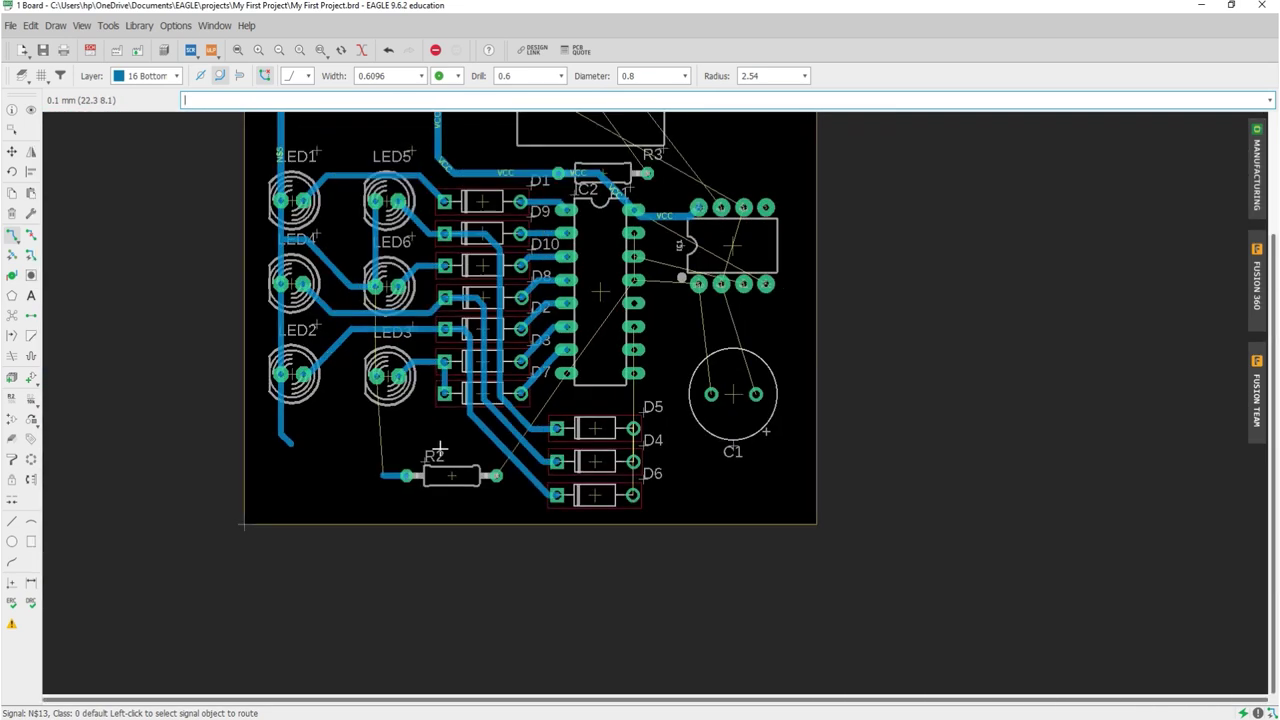
scroll(440, 452, "down", 1)
scroll(464, 478, "up", 3)
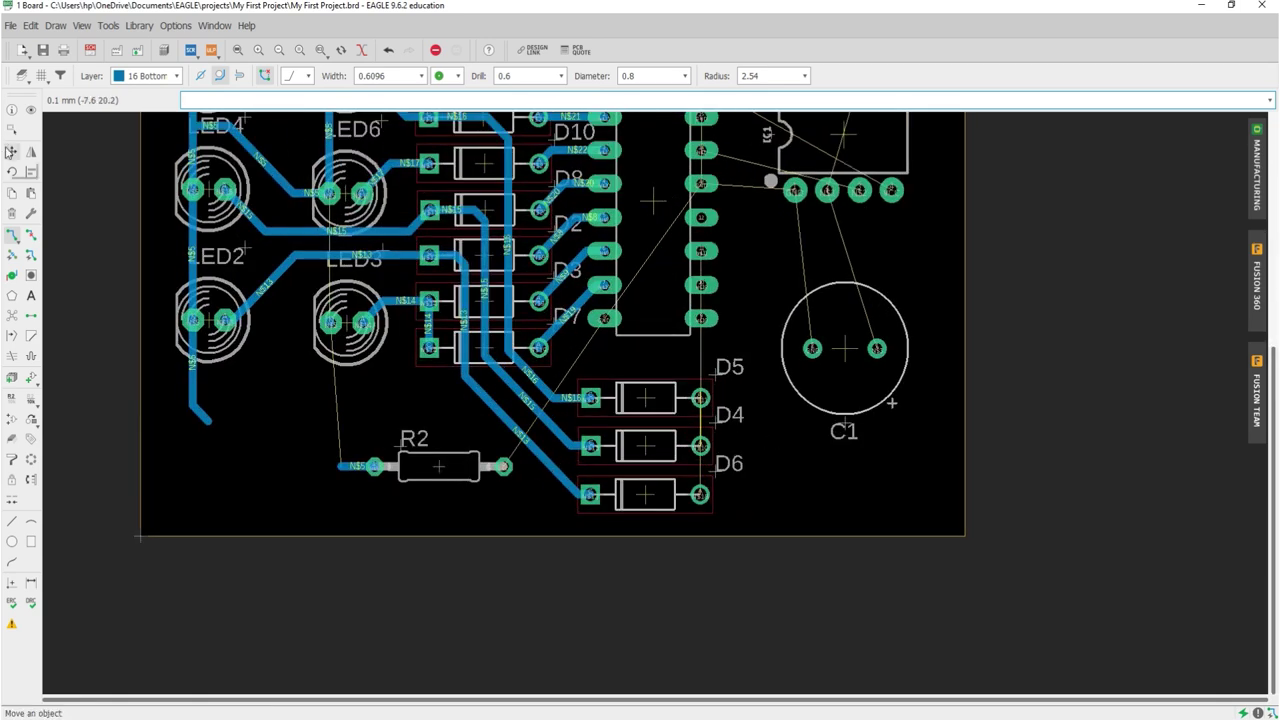
- Move resistor R2 slightly to a new position
left_click(11, 151)
left_click(438, 466)
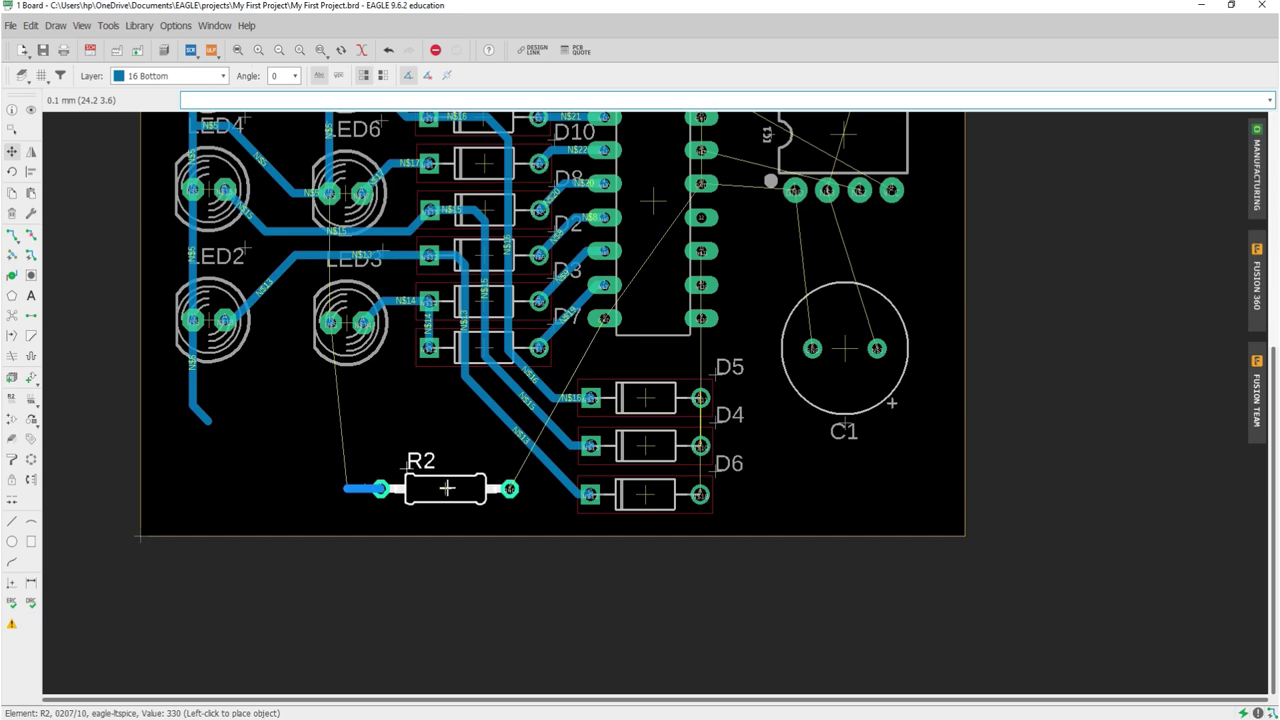
left_click(447, 489)
- Rip up the diagonal end of N$5 and reroute it to R2's left pad
left_click(12, 235)
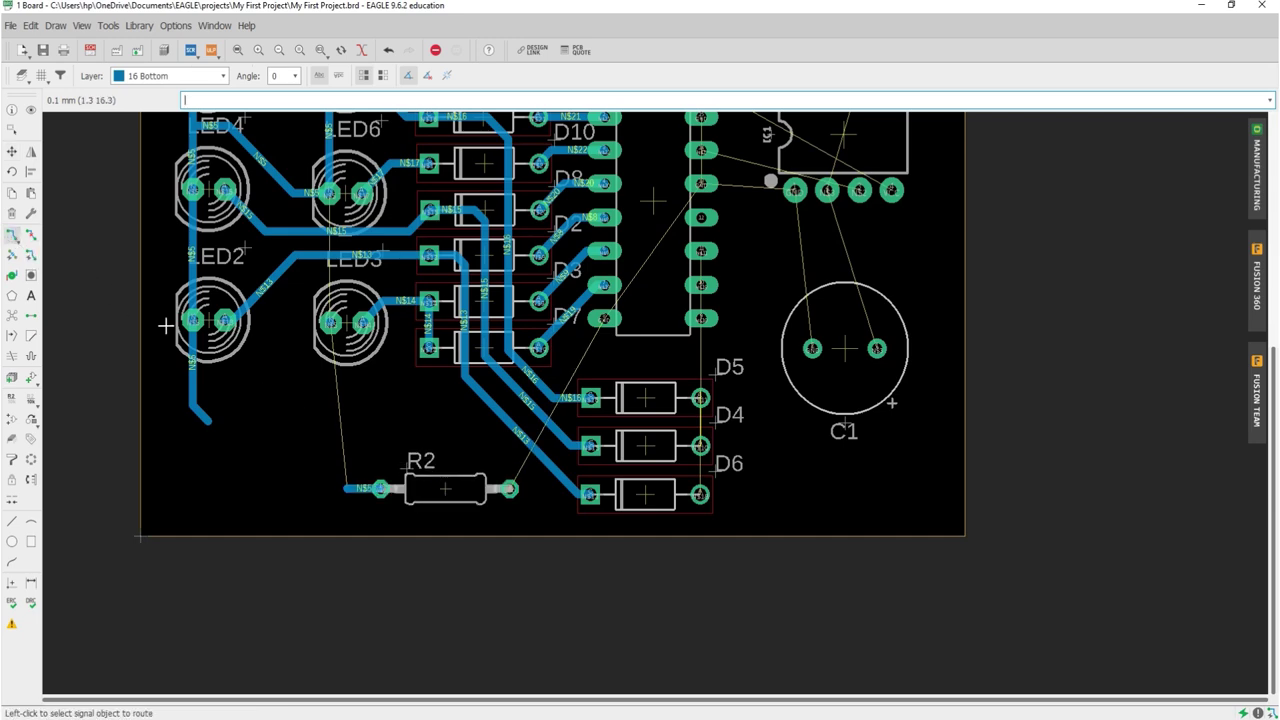
scroll(228, 405, "up", 2)
left_click(27, 238)
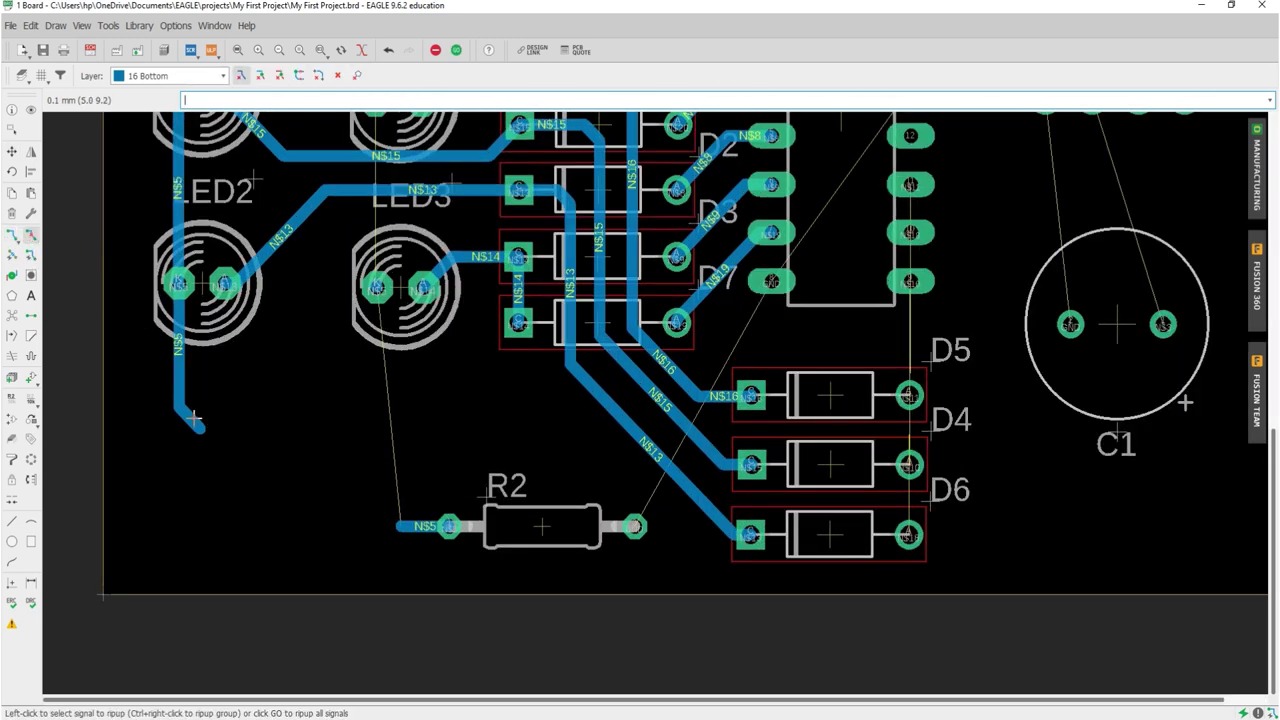
left_click(193, 418)
left_click(12, 235)
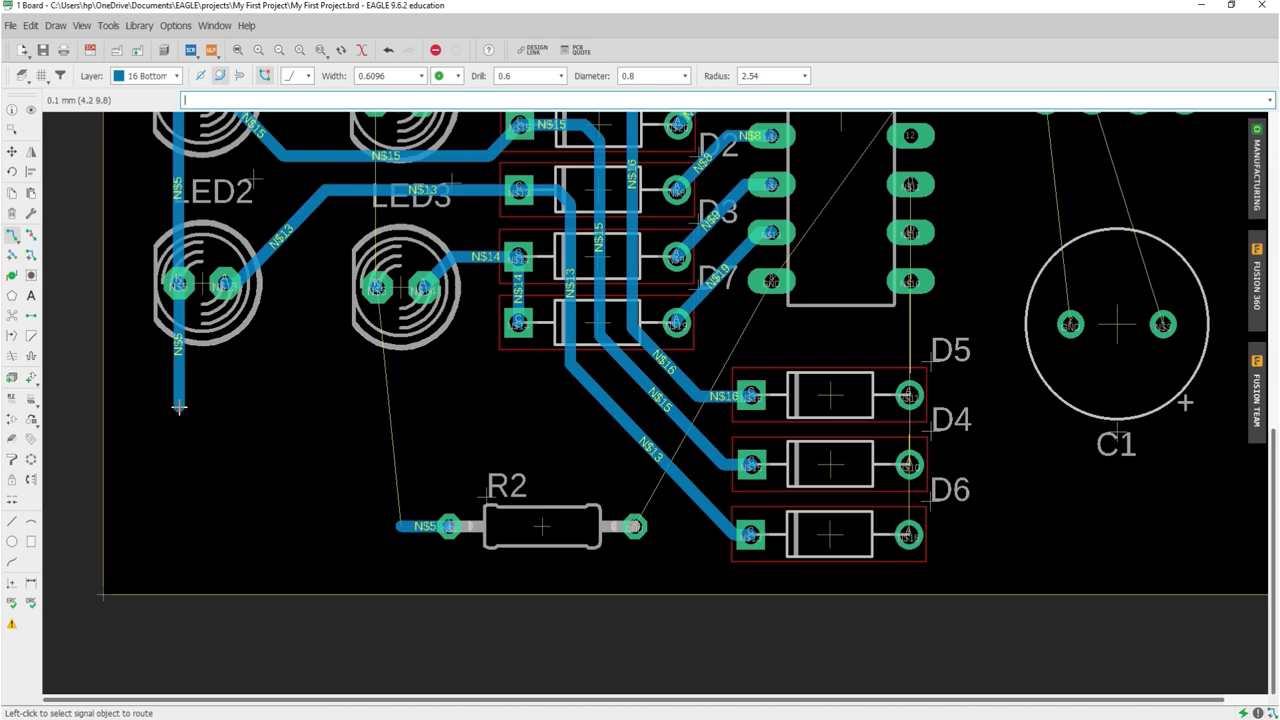
left_click(179, 406)
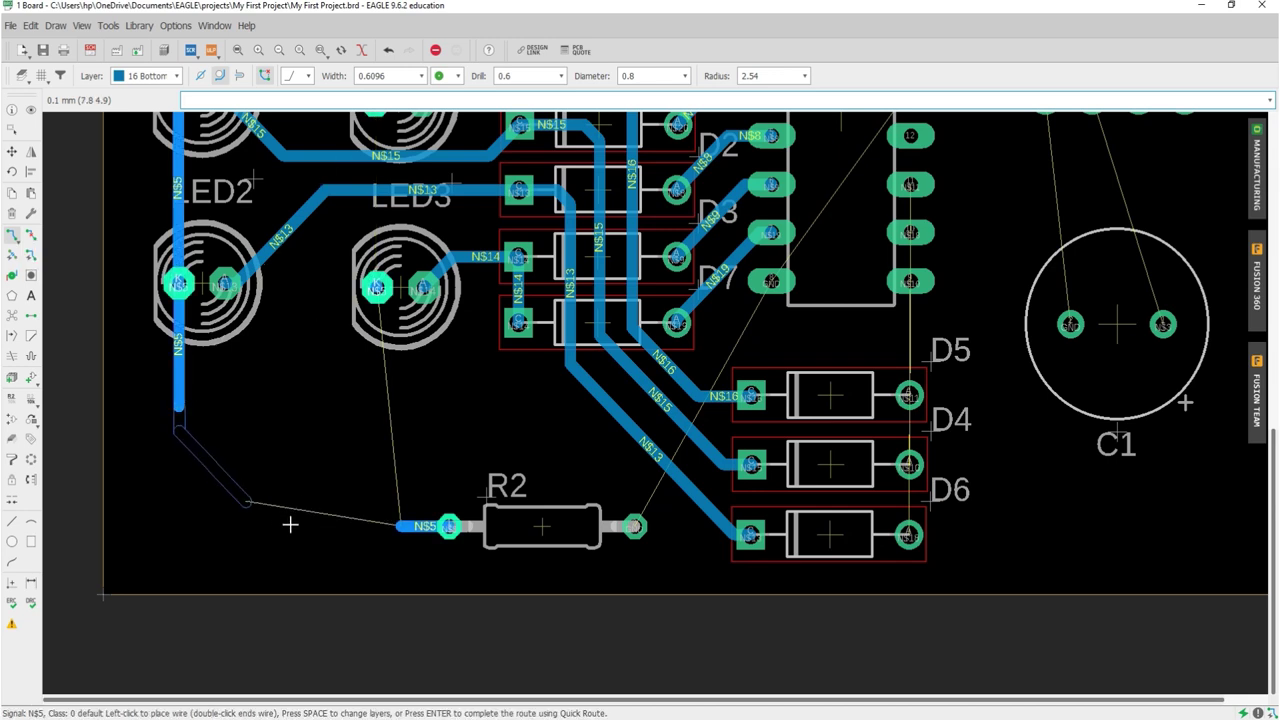
left_click(401, 533)
- Shift the diagonal N$5 segment lower down
left_click(12, 151)
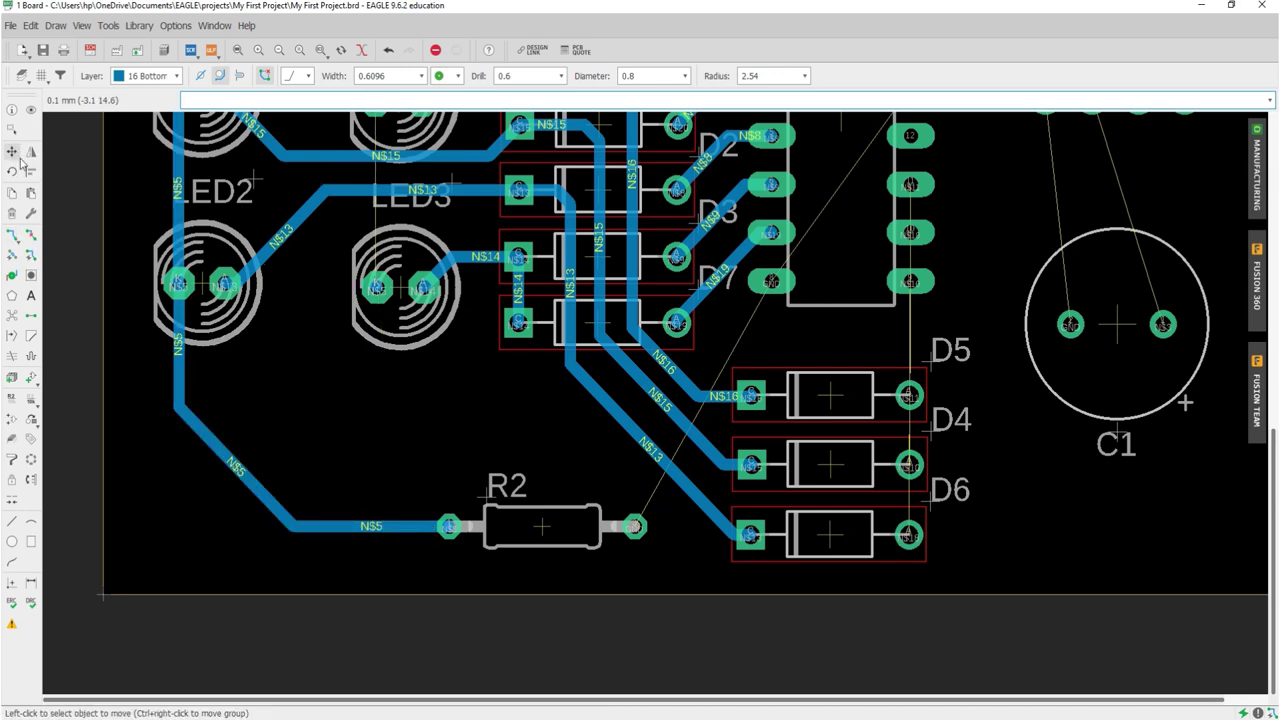
left_click(238, 470)
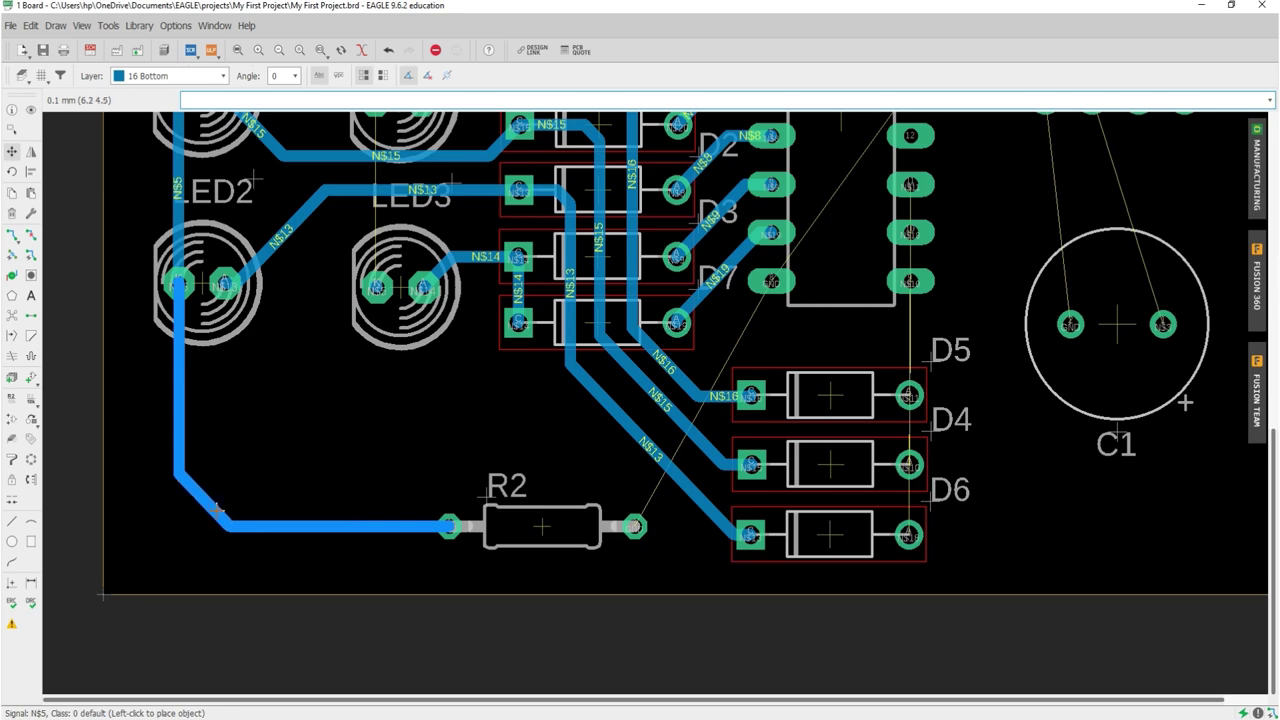
left_click(217, 511)
scroll(292, 487, "down", 3)
scroll(414, 451, "up", 2)
scroll(414, 451, "up", 1)
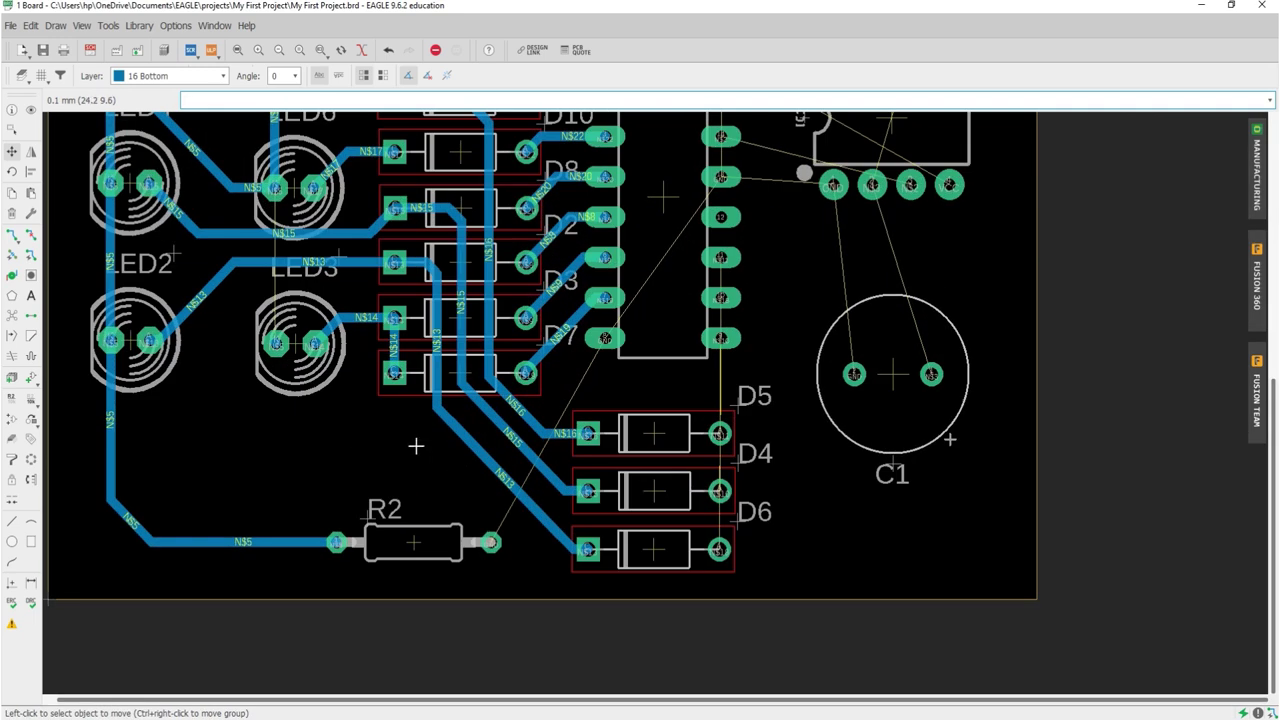
- Set the routing trace width to 0.8128
left_click(12, 234)
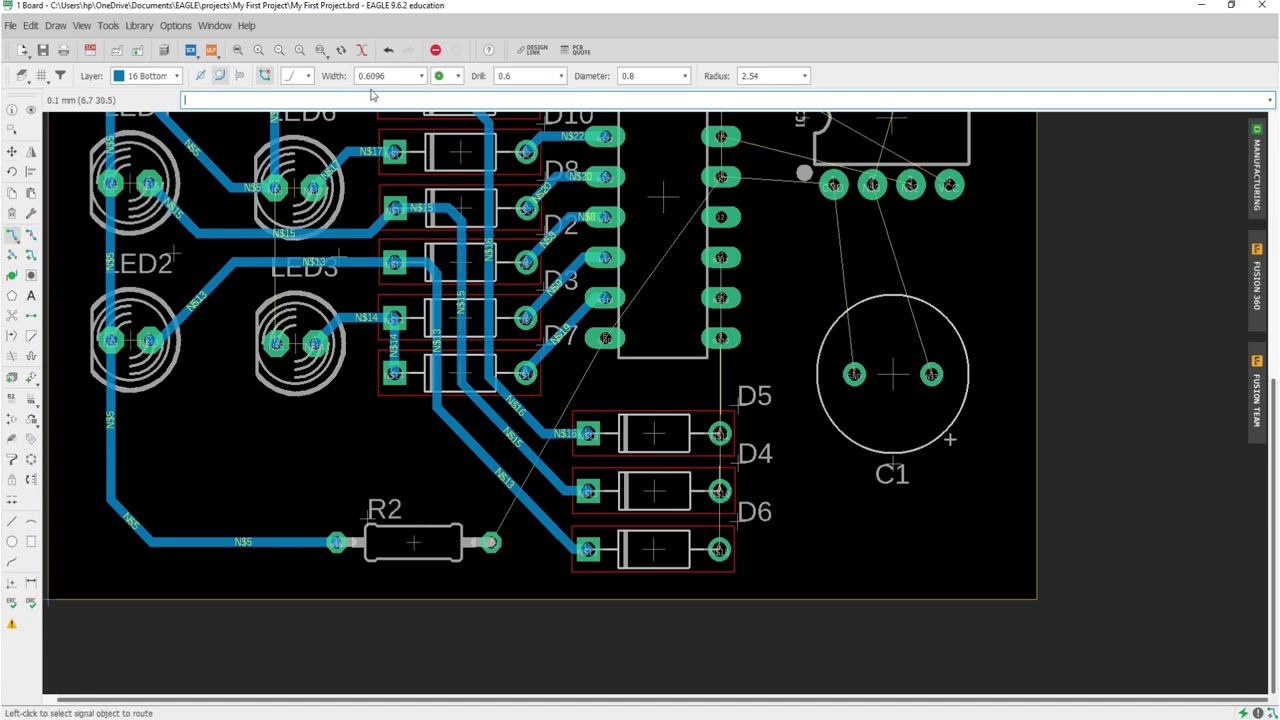
left_click(421, 76)
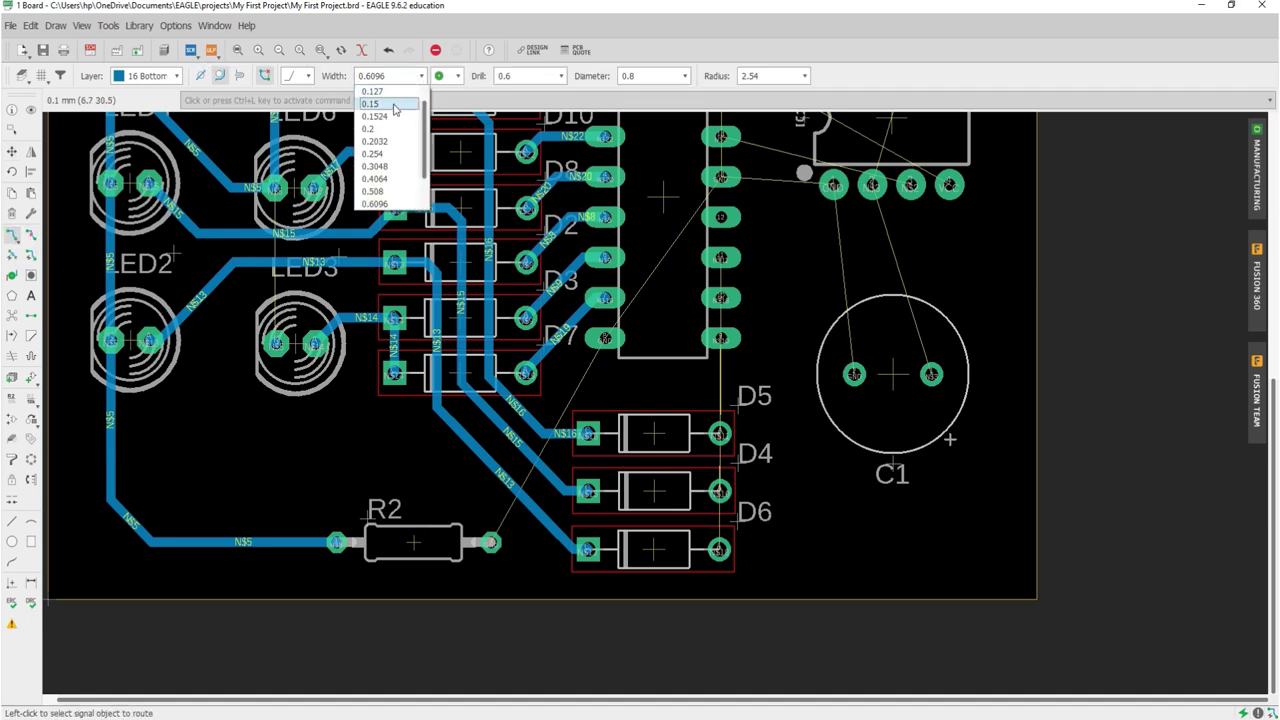
scroll(391, 193, "down", 2)
left_click(390, 190)
scroll(515, 573, "up", 2)
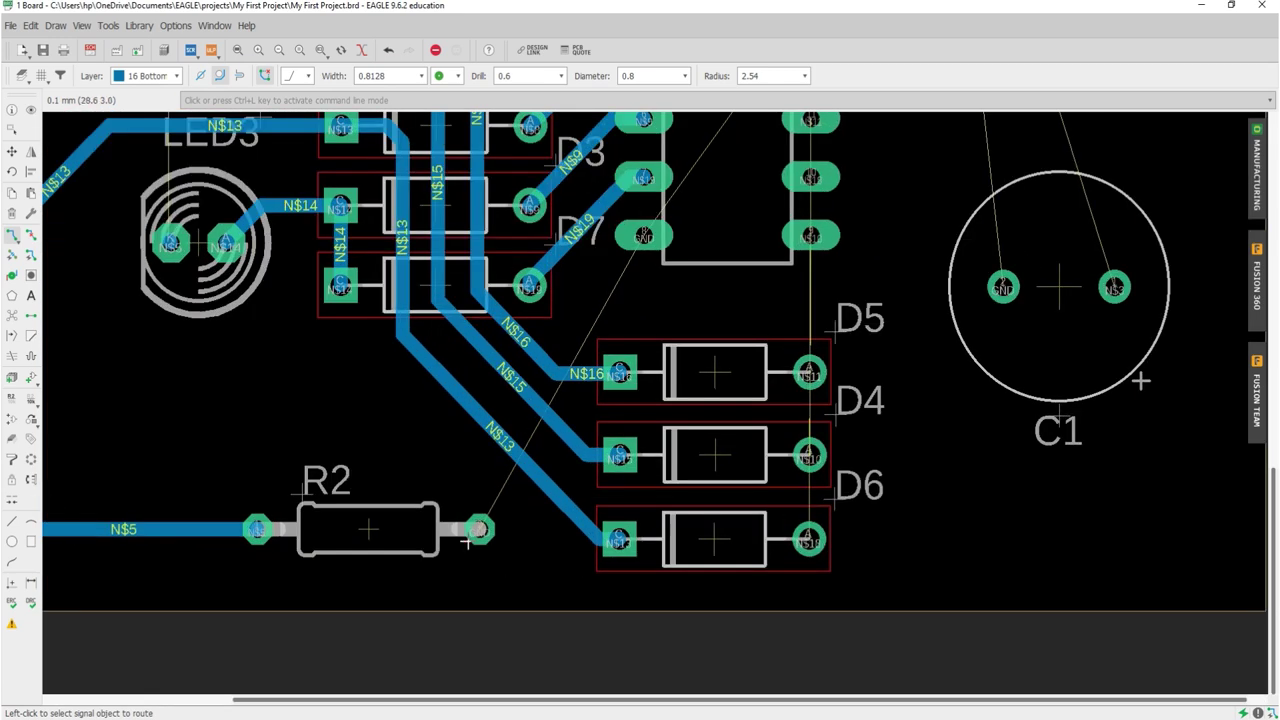
- Route GND from R2's right pad below and beside D6 to IC2's GND pin
left_click(479, 529)
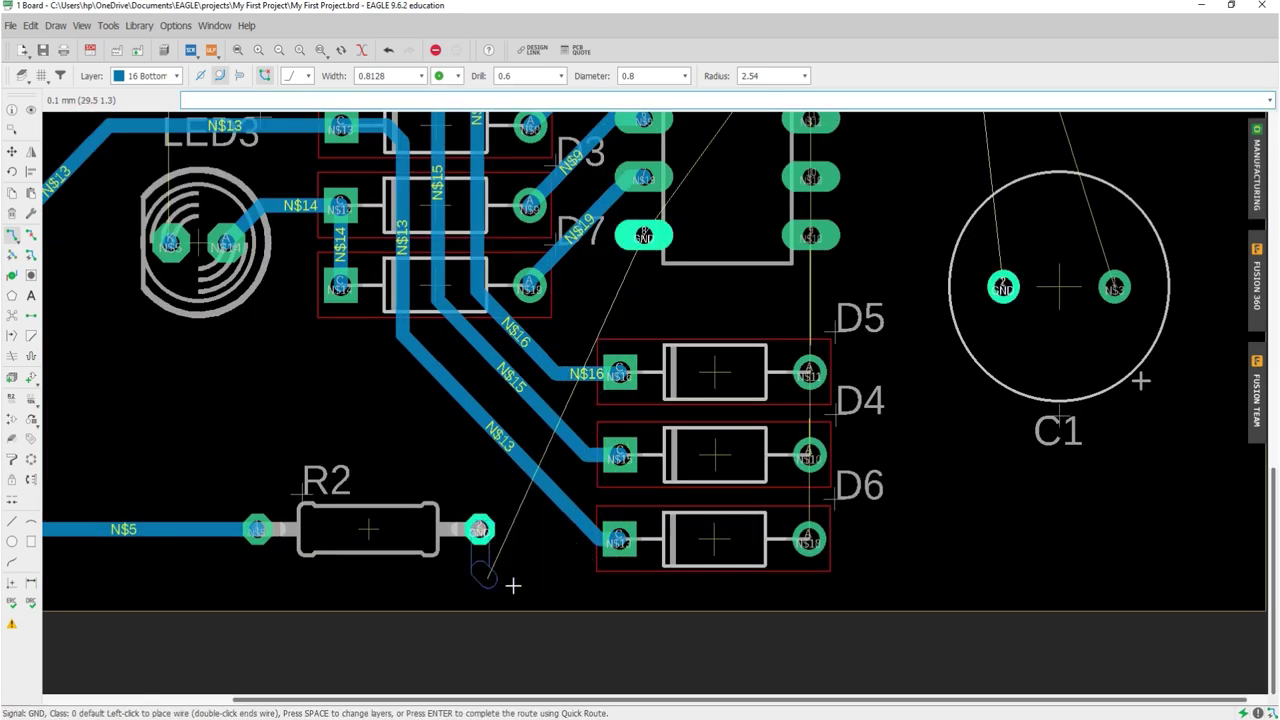
left_click(668, 590)
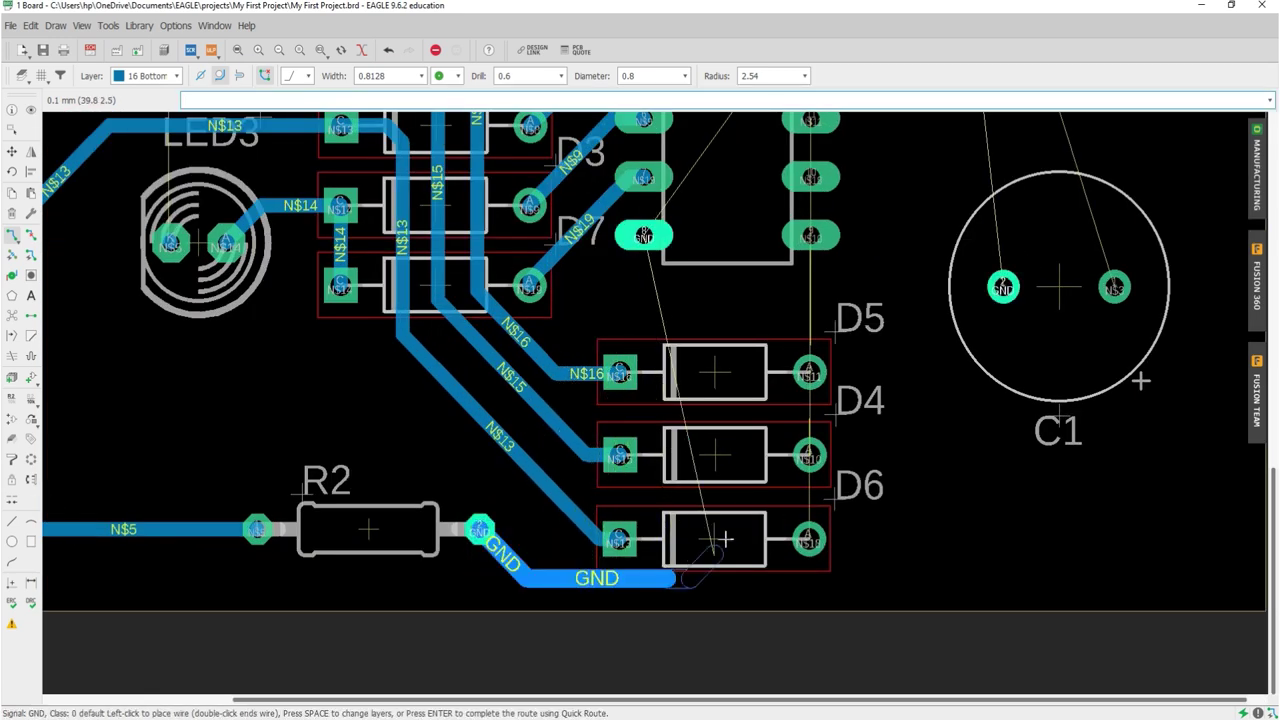
left_click(713, 482)
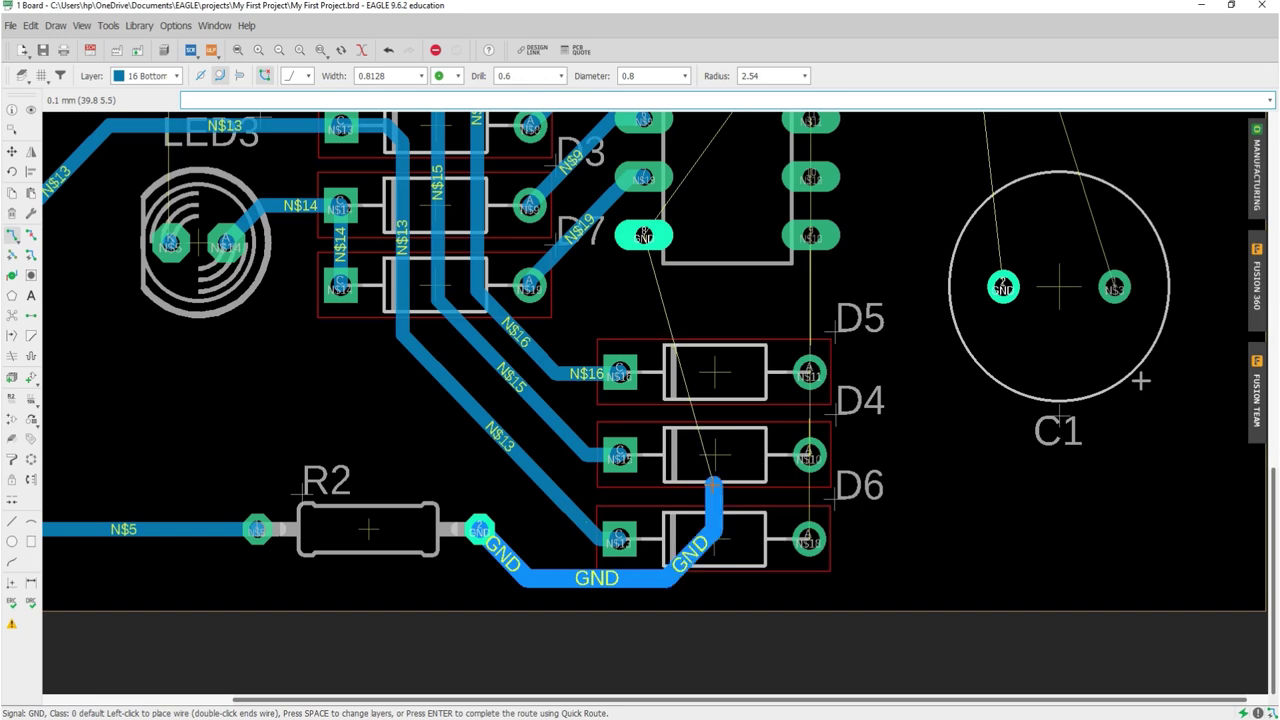
left_click(666, 237)
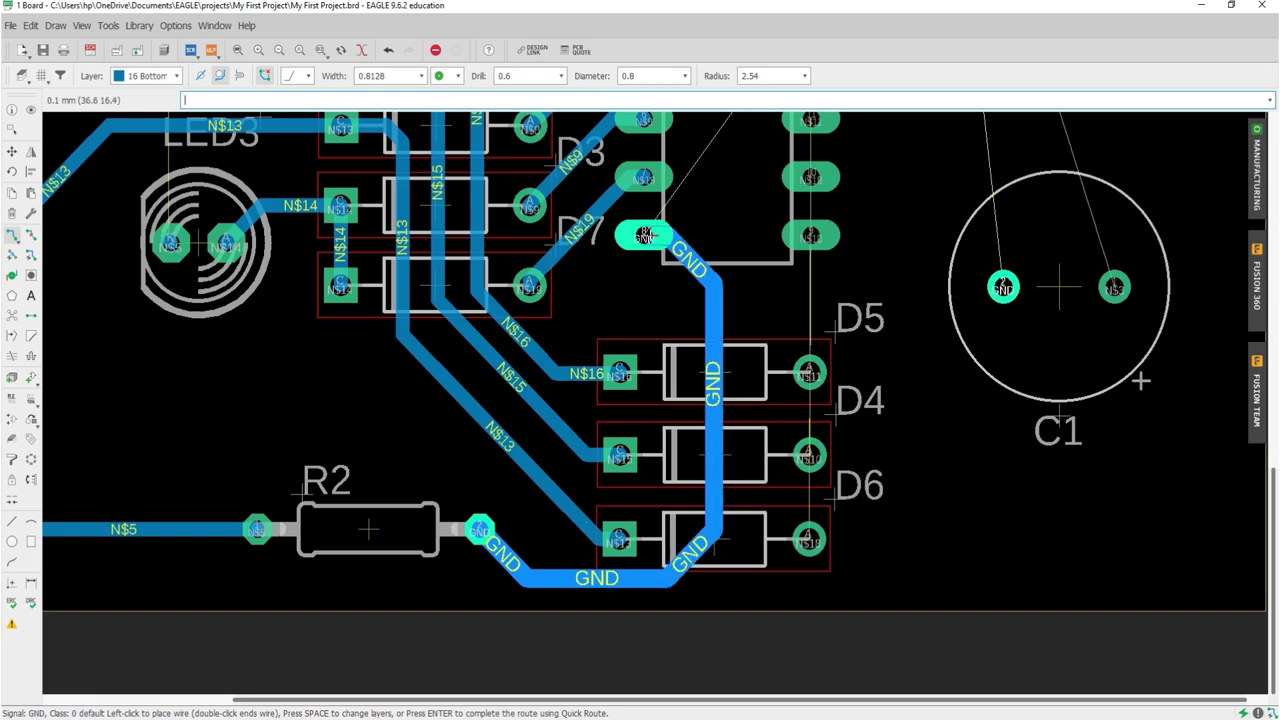
scroll(626, 434, "down", 3)
scroll(626, 434, "down", 3)
scroll(687, 273, "up", 4)
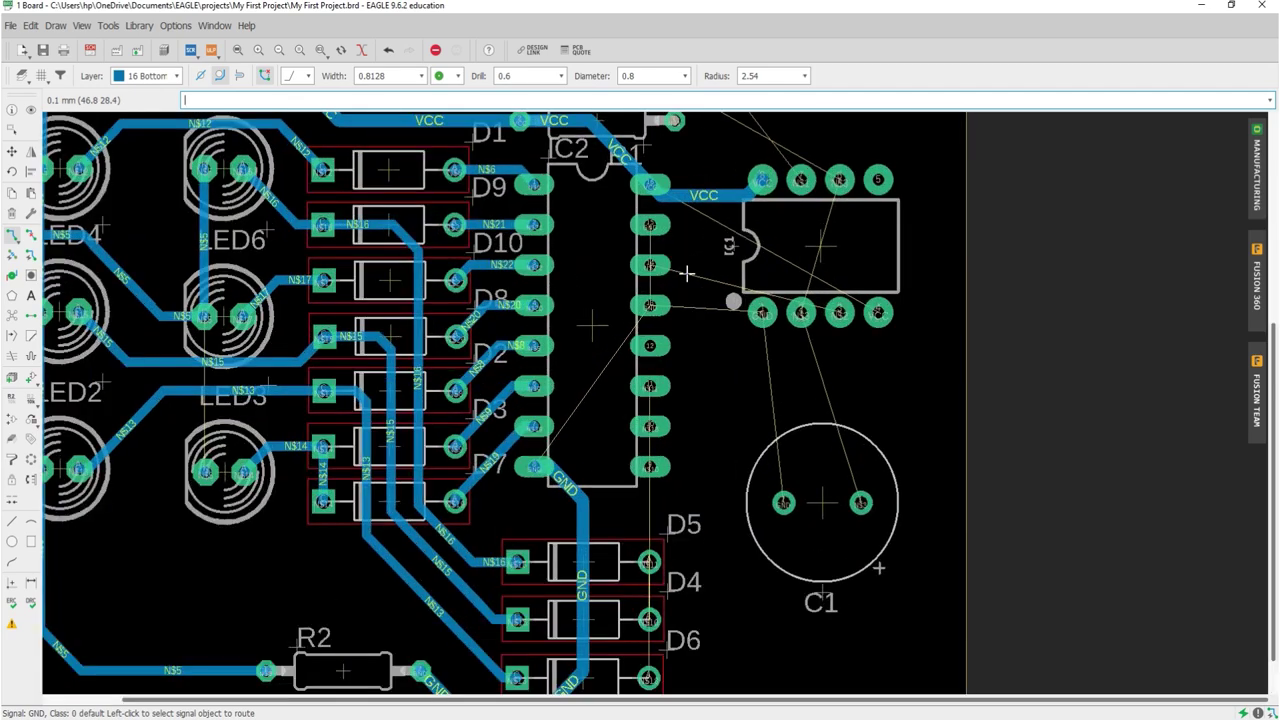
scroll(687, 273, "up", 2)
scroll(617, 376, "up", 2)
scroll(617, 376, "down", 1)
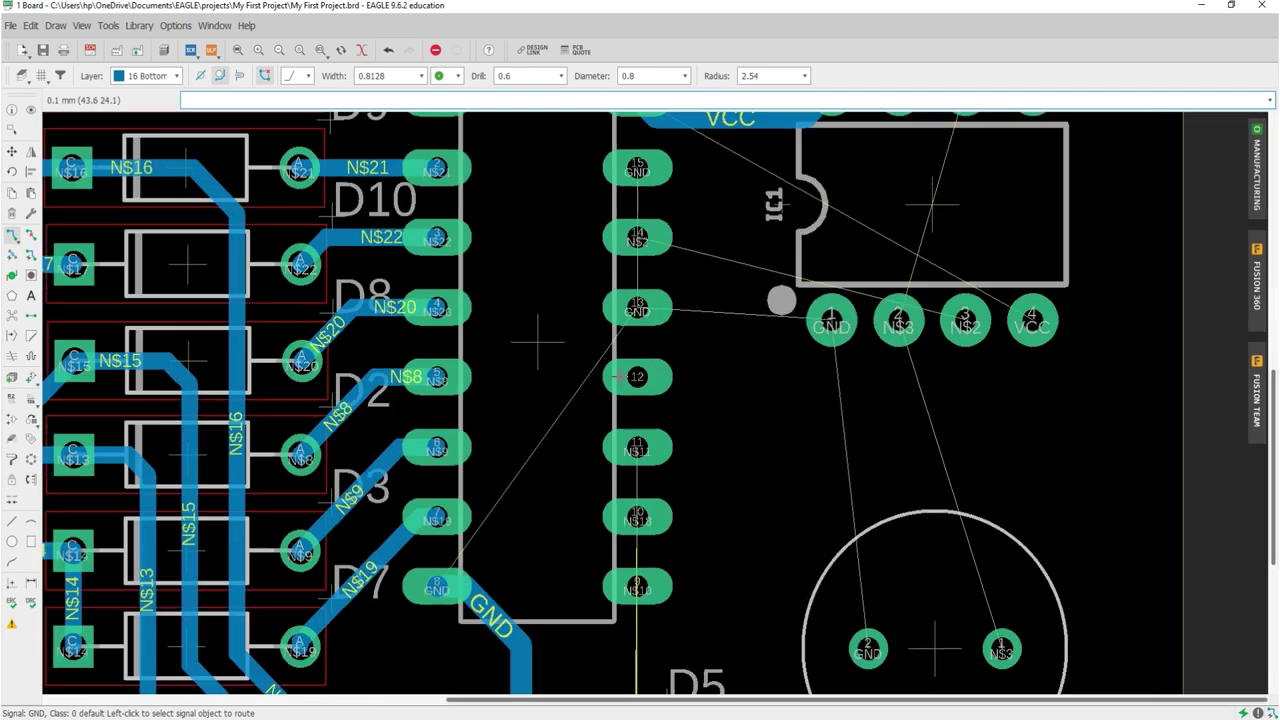
scroll(544, 515, "up", 1)
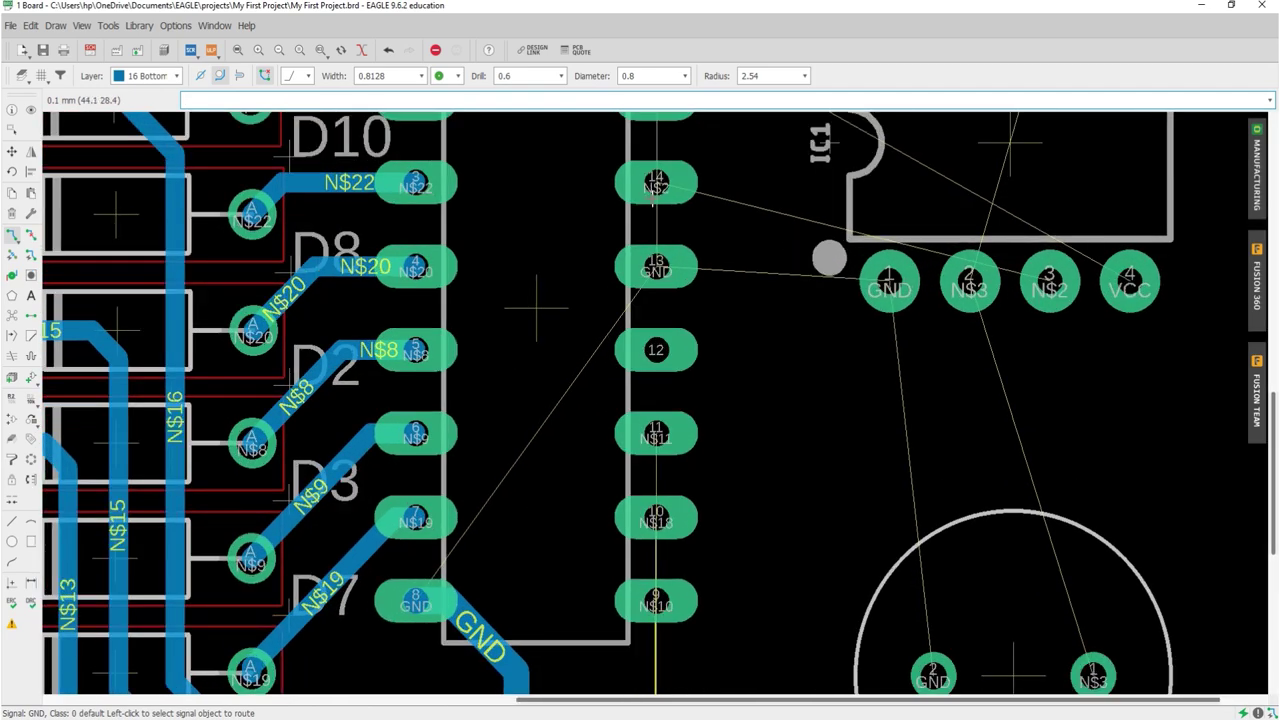
- Route GND from IC2 pad 13 down inside the chip outline to pad 8
left_click(652, 263)
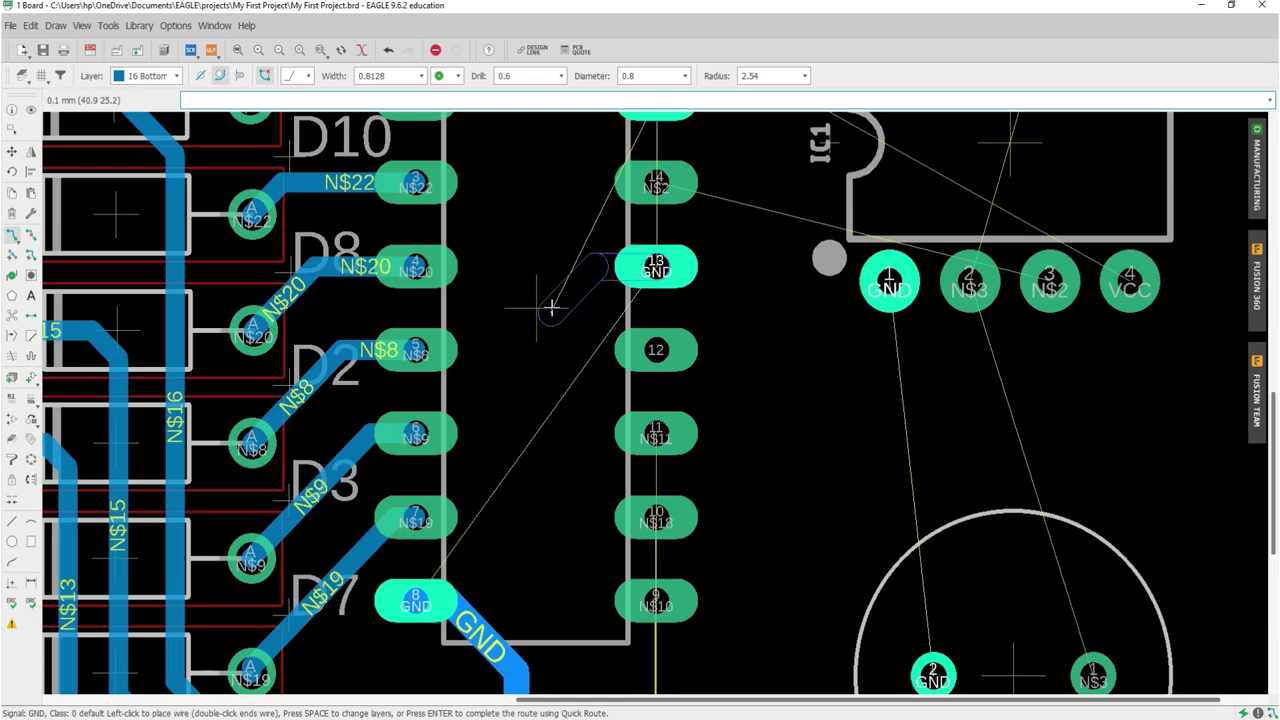
left_click(541, 286)
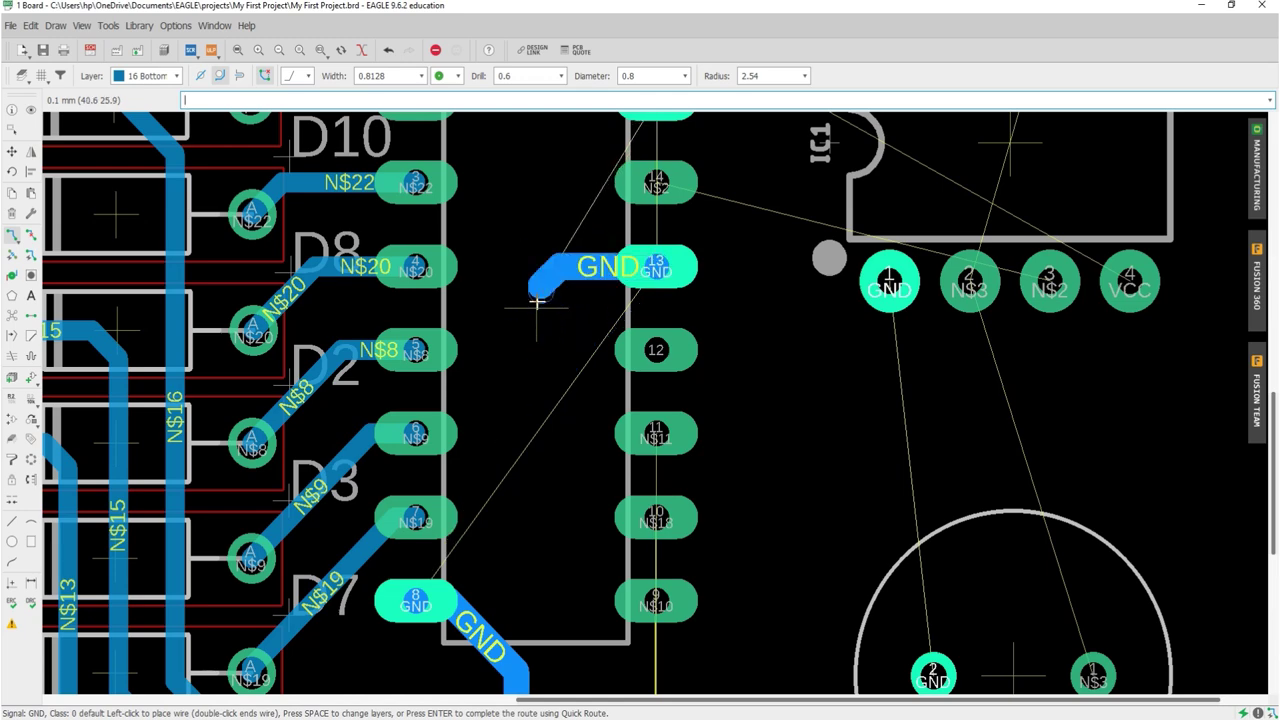
scroll(533, 512, "down", 2)
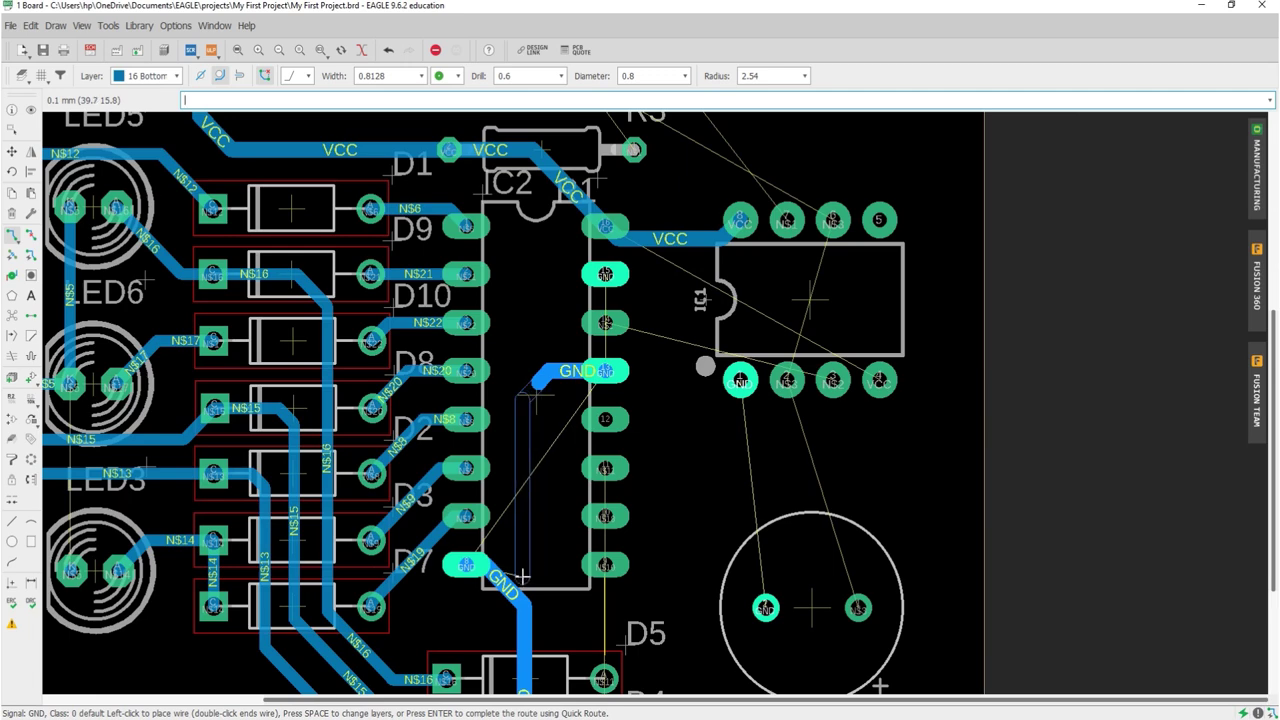
scroll(522, 574, "up", 2)
scroll(522, 560, "up", 1)
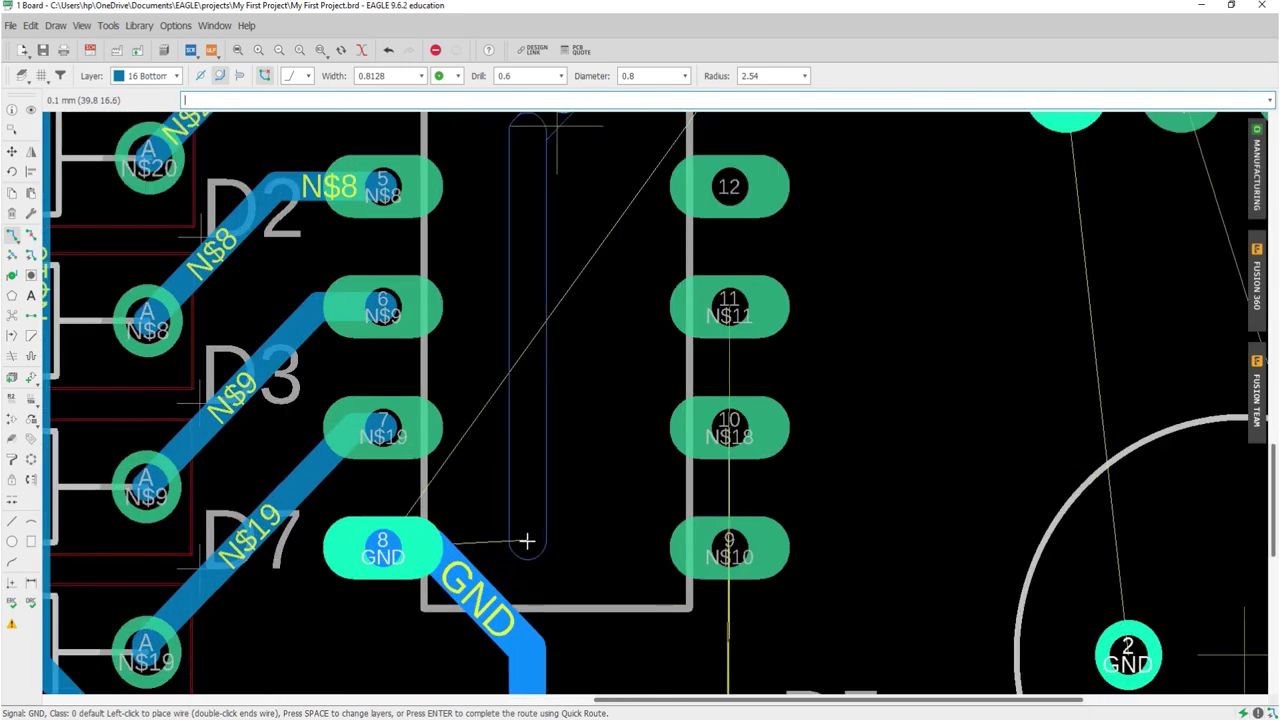
left_click(541, 442)
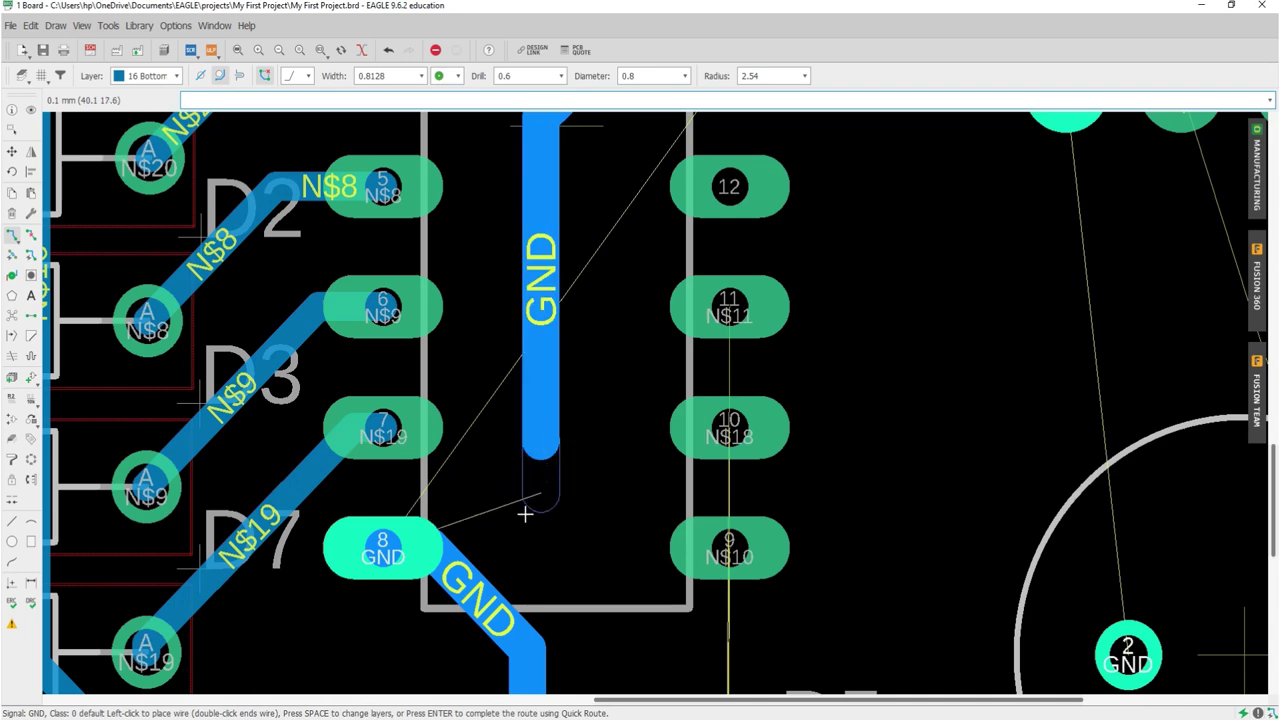
left_click(386, 543)
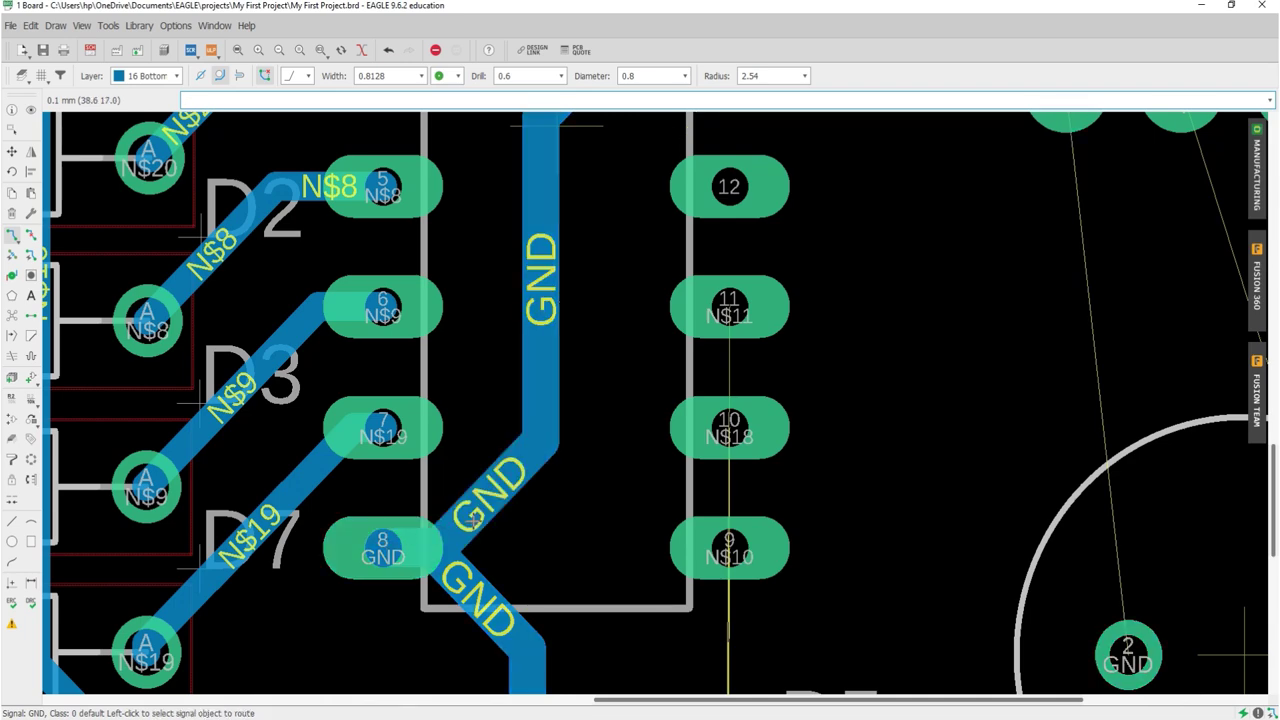
scroll(470, 520, "down", 3)
scroll(470, 520, "down", 2)
scroll(520, 514, "up", 4)
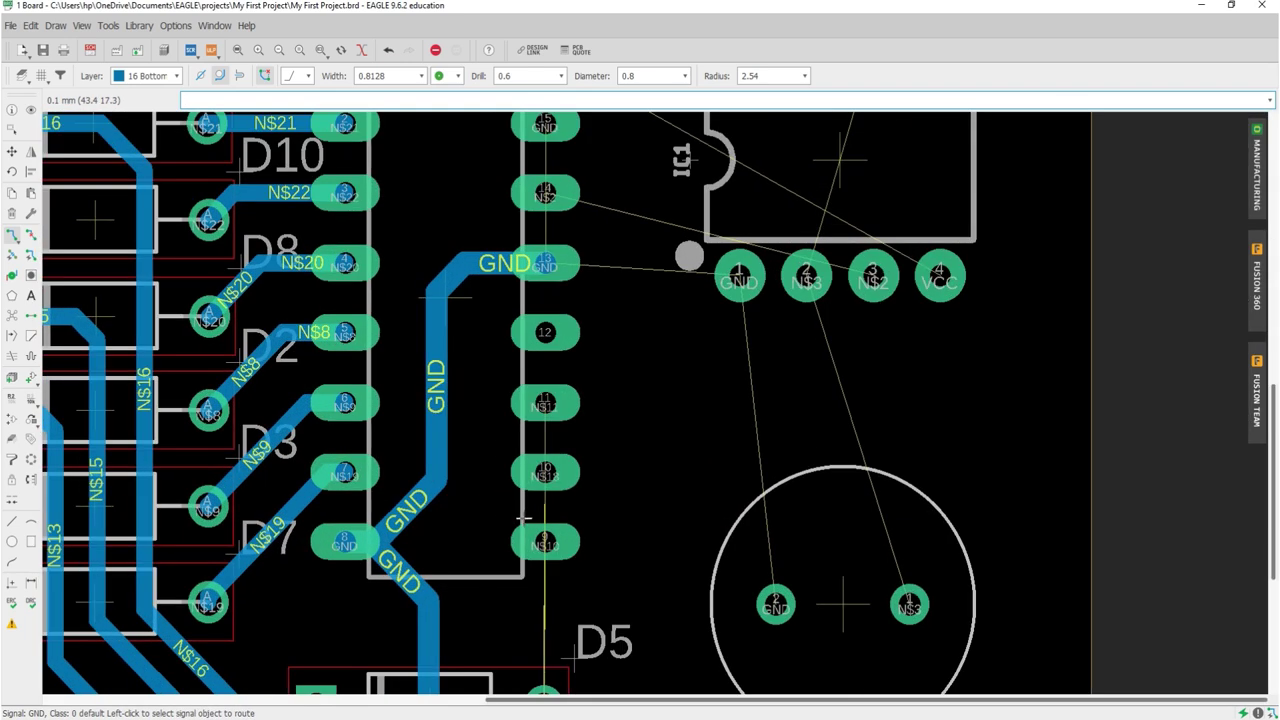
scroll(522, 518, "down", 2)
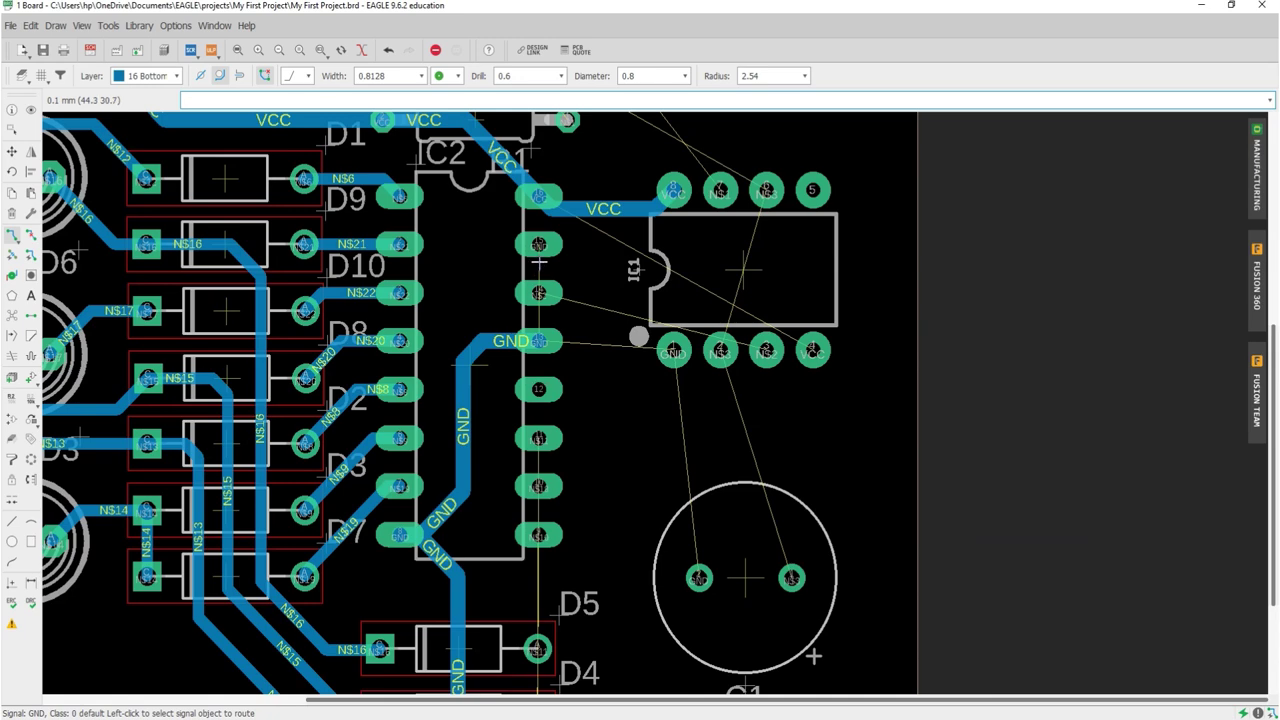
scroll(539, 261, "up", 4)
scroll(530, 215, "up", 1)
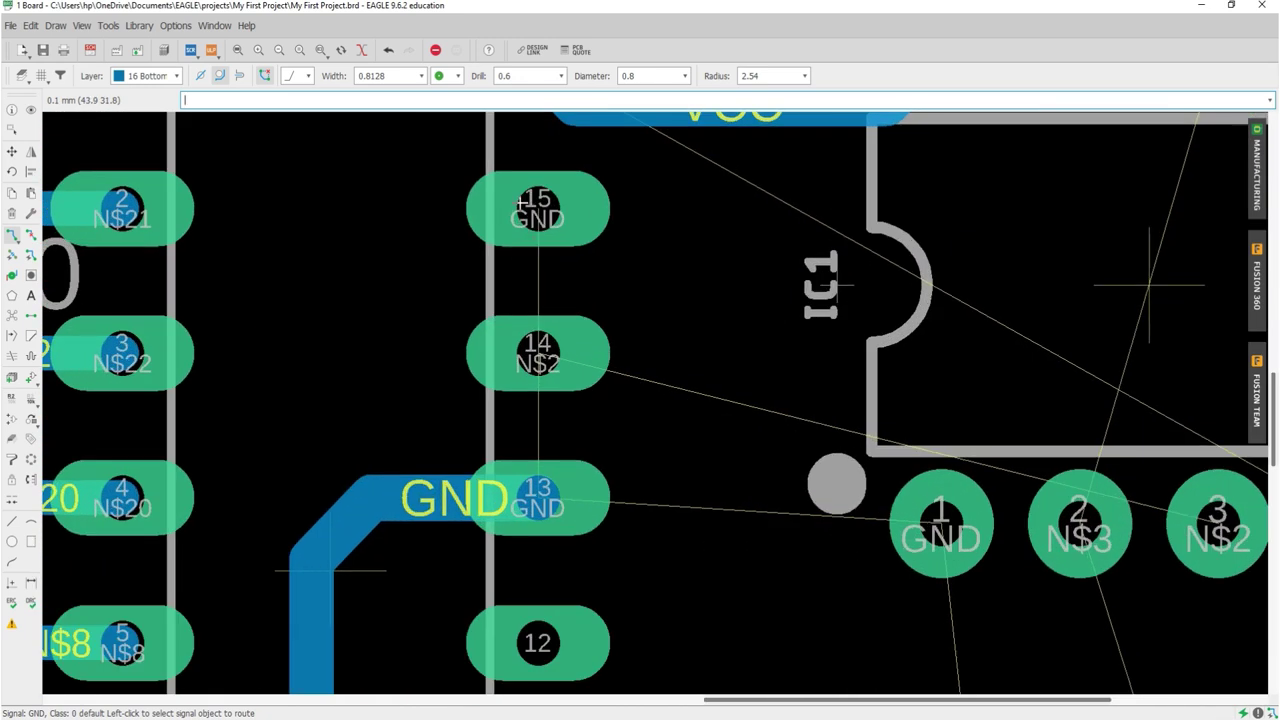
- Route IC2 pin 15 into the GND trace below, redoing the first attempt
left_click(520, 204)
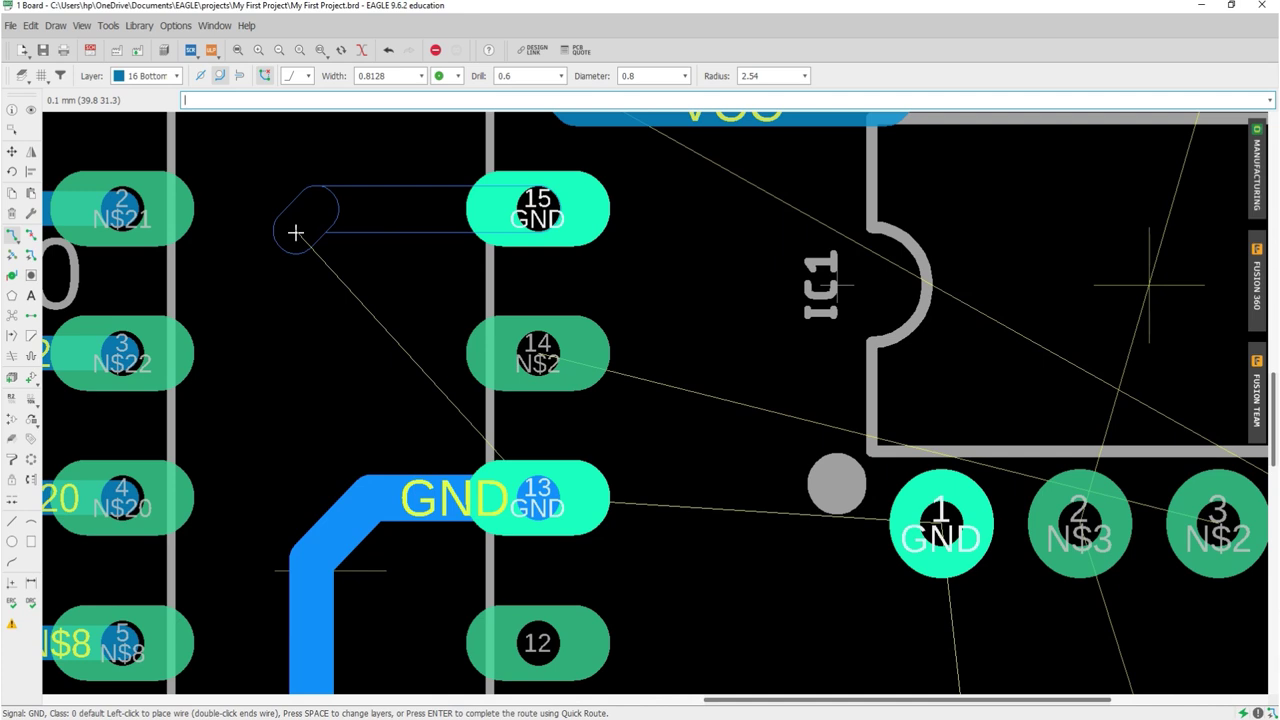
left_click(296, 232)
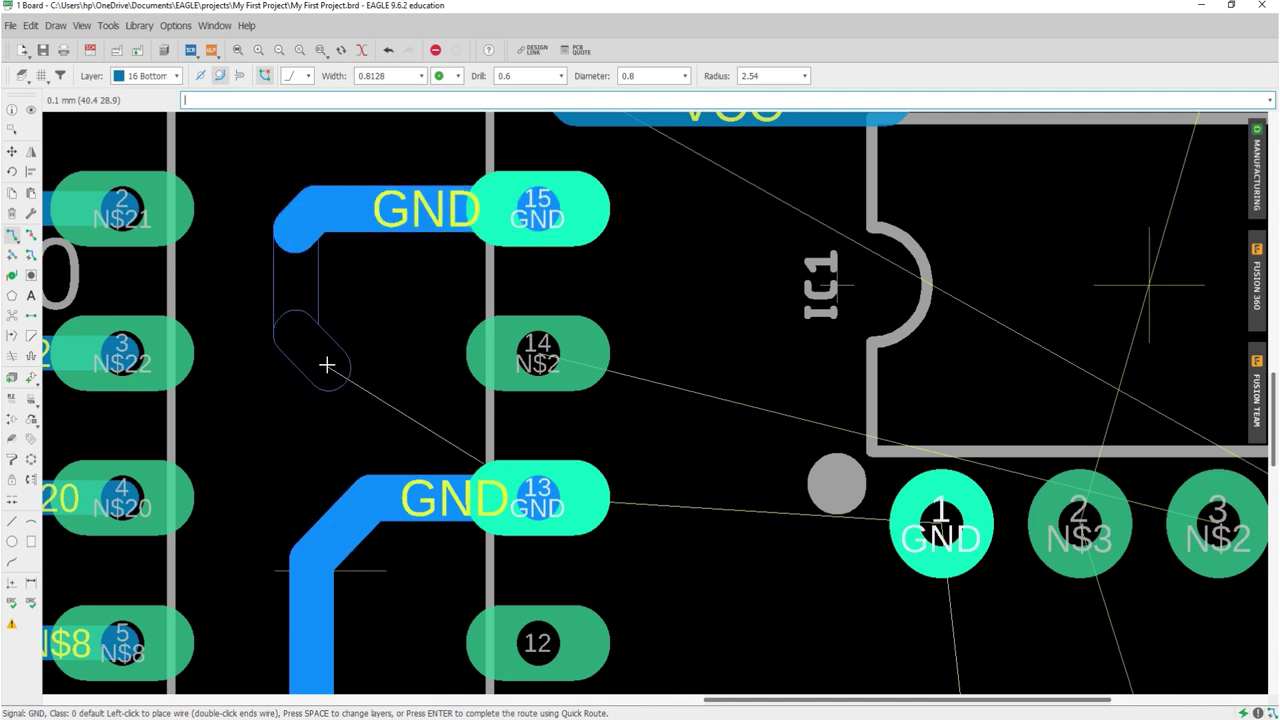
key("Escape")
key("ctrl+z")
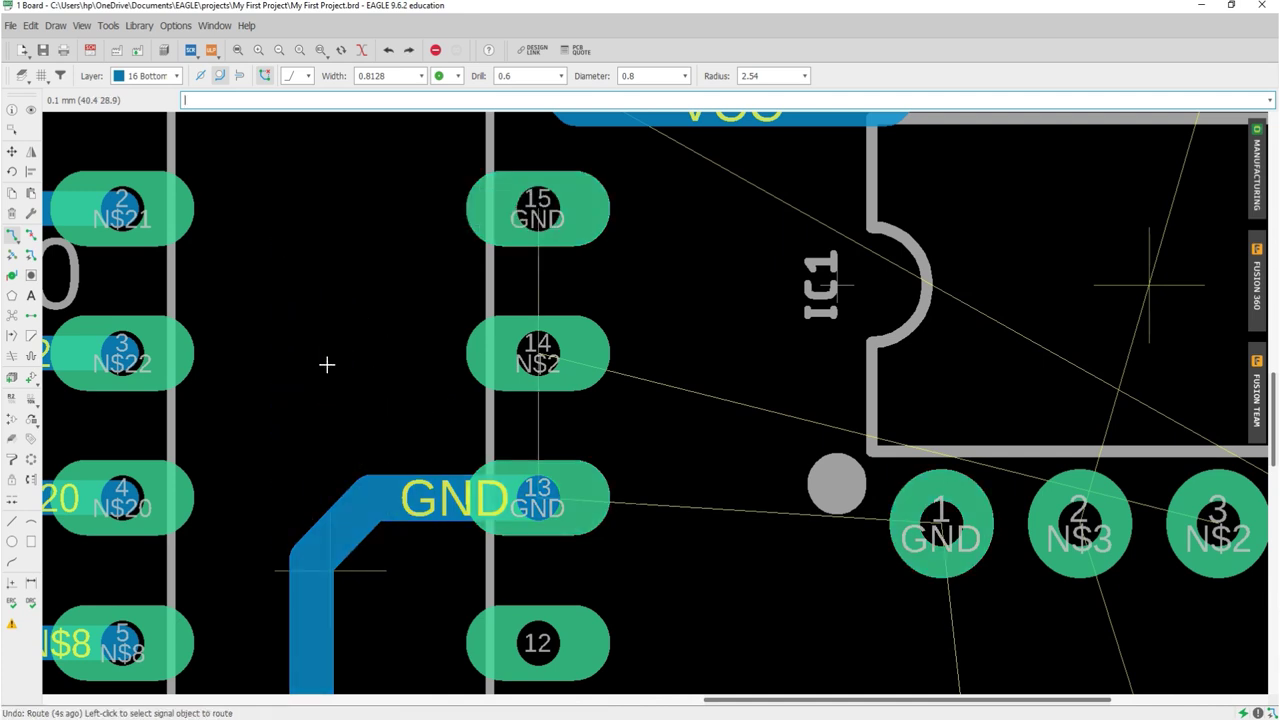
left_click(528, 228)
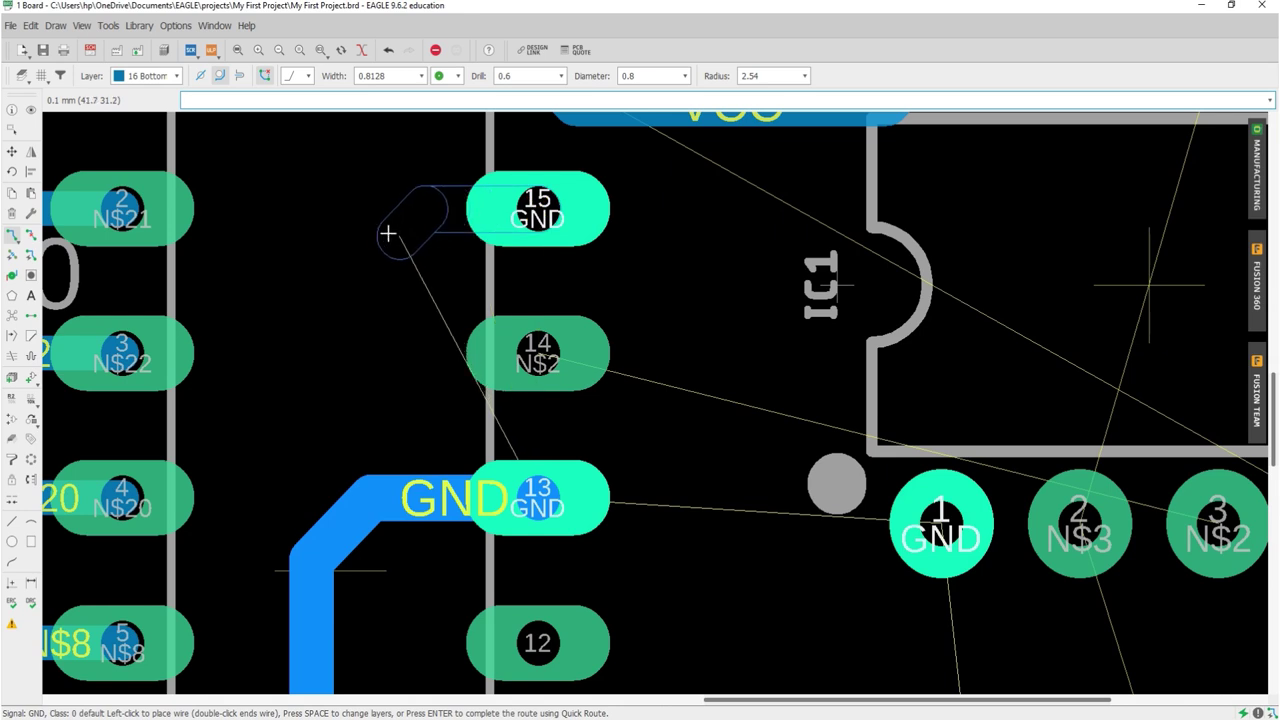
left_click(342, 232)
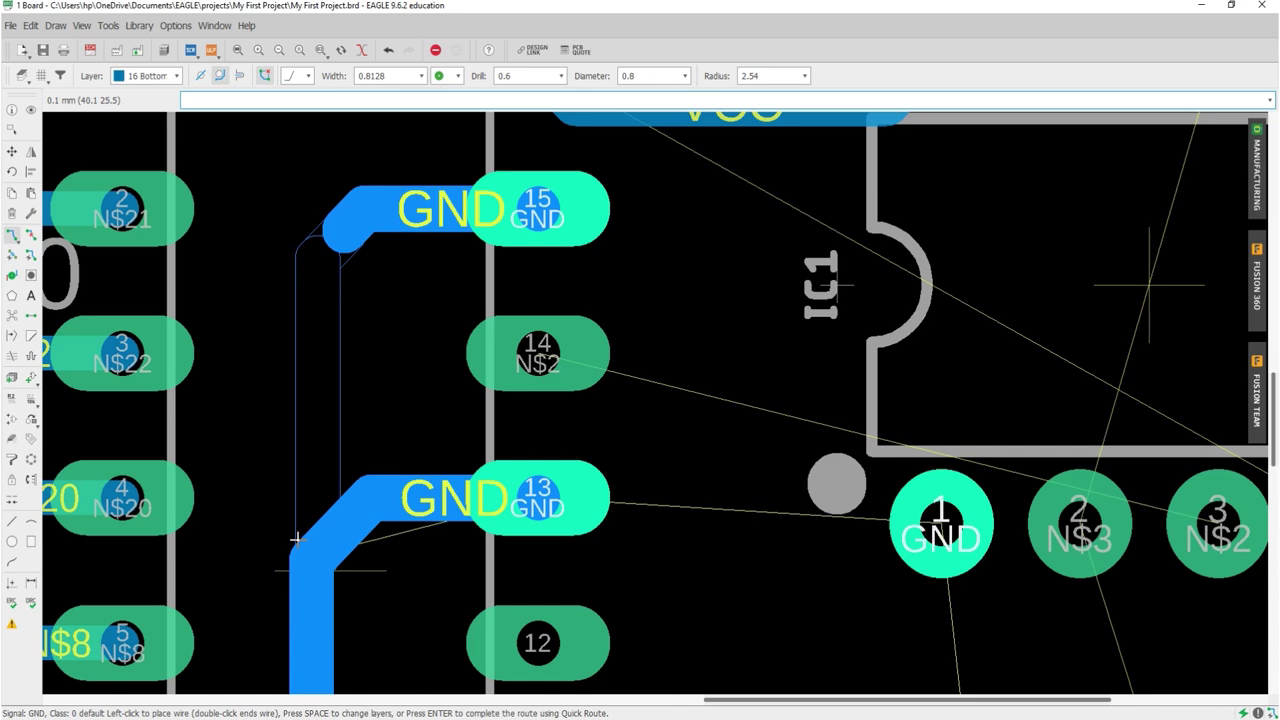
left_click(296, 538)
scroll(355, 367, "down", 3)
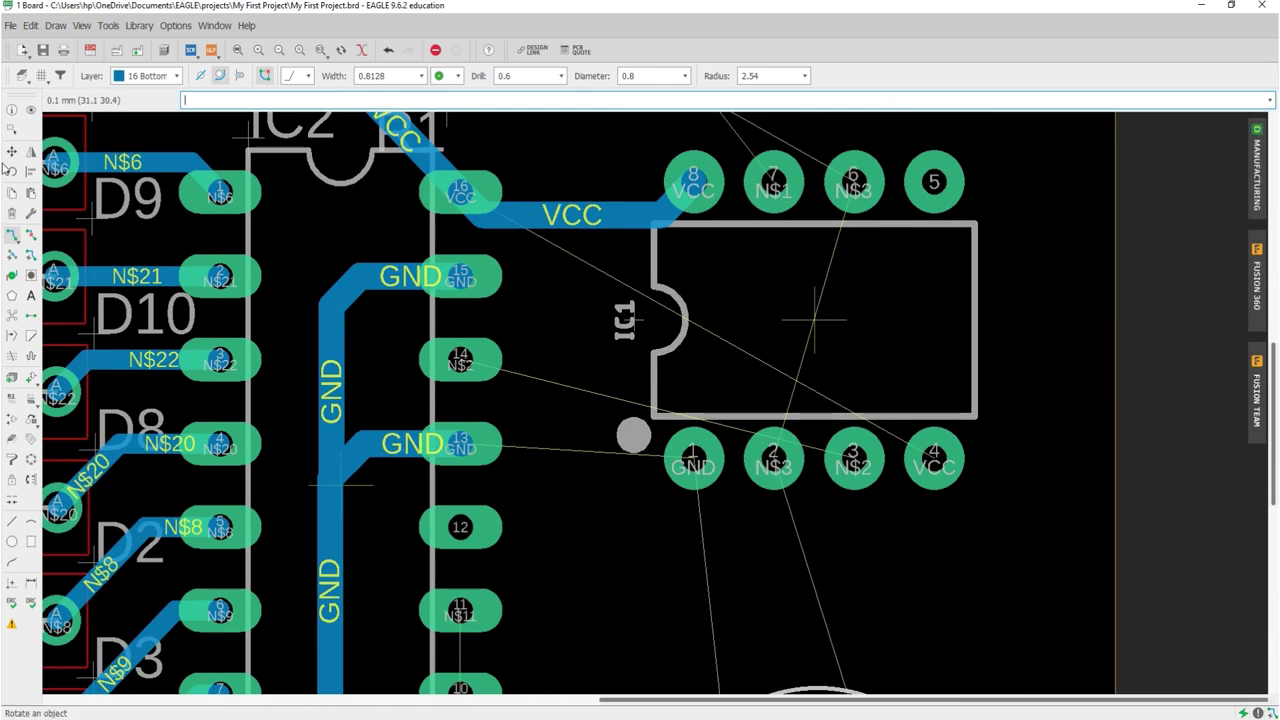
- Shift the vertical GND trace slightly to the left
left_click(12, 151)
scroll(327, 484, "up", 3)
scroll(327, 484, "up", 1)
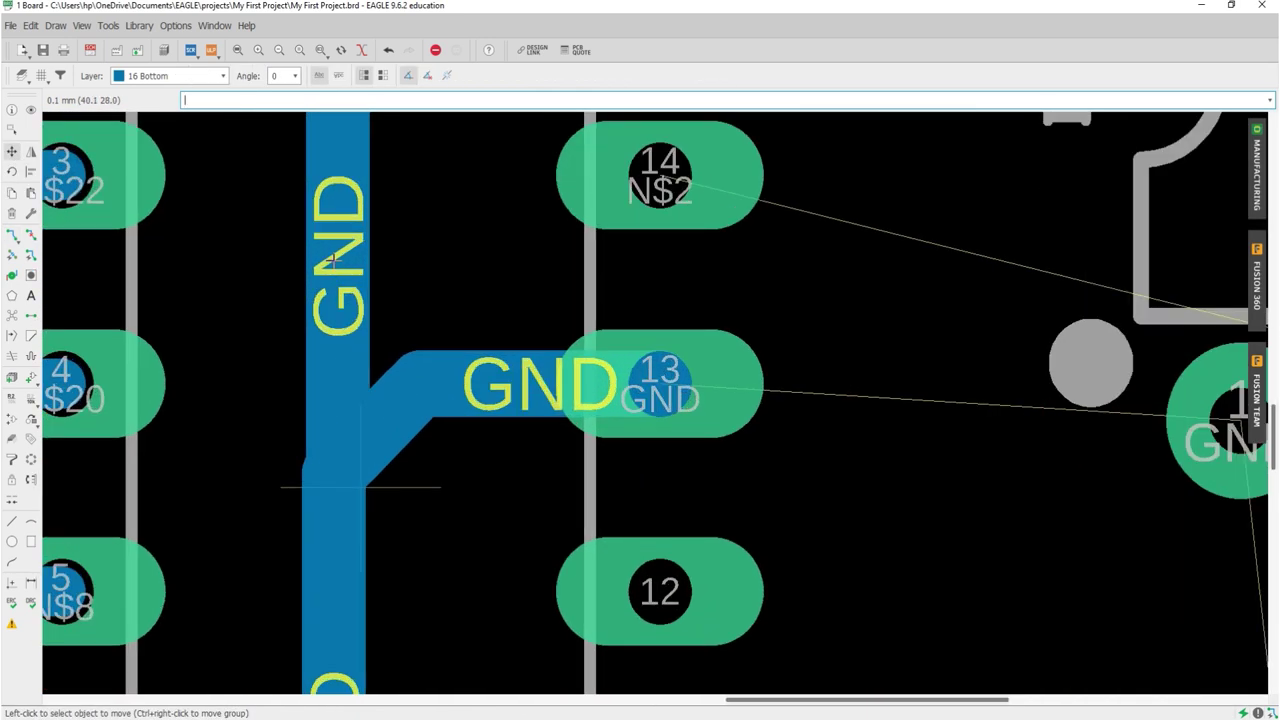
left_click(335, 251)
left_click(327, 250)
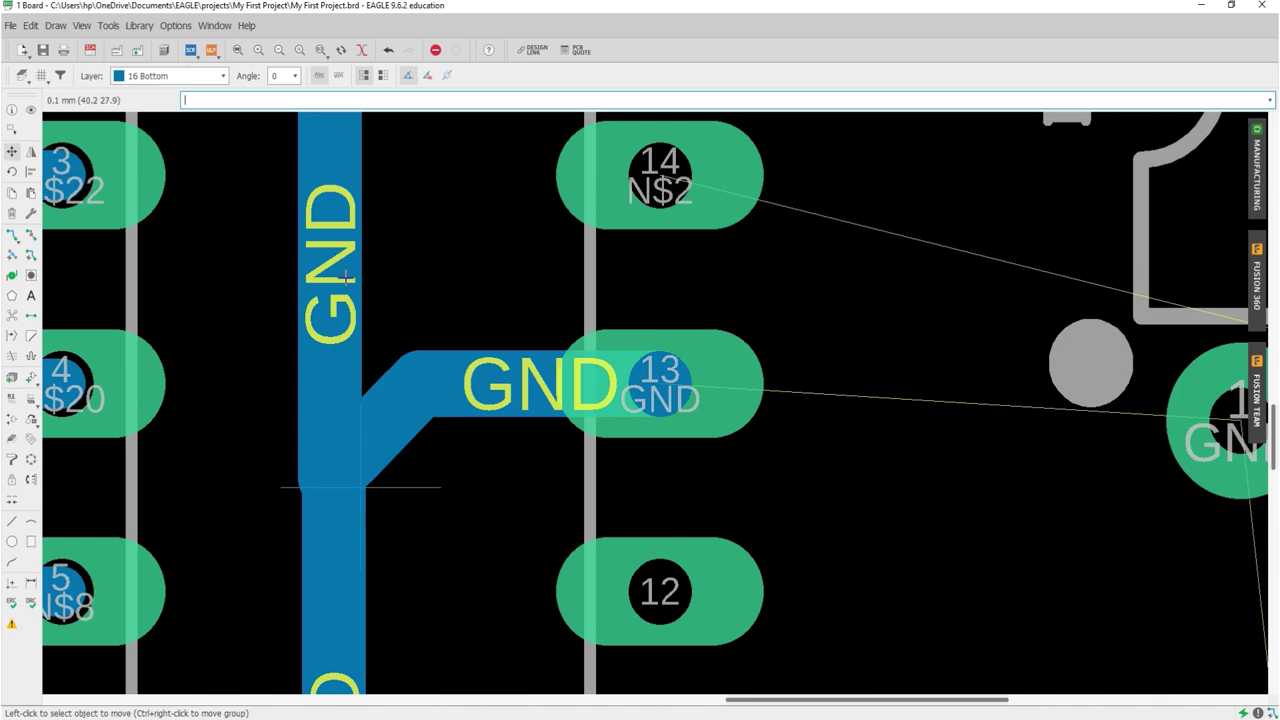
scroll(345, 280, "down", 3)
left_click(31, 234)
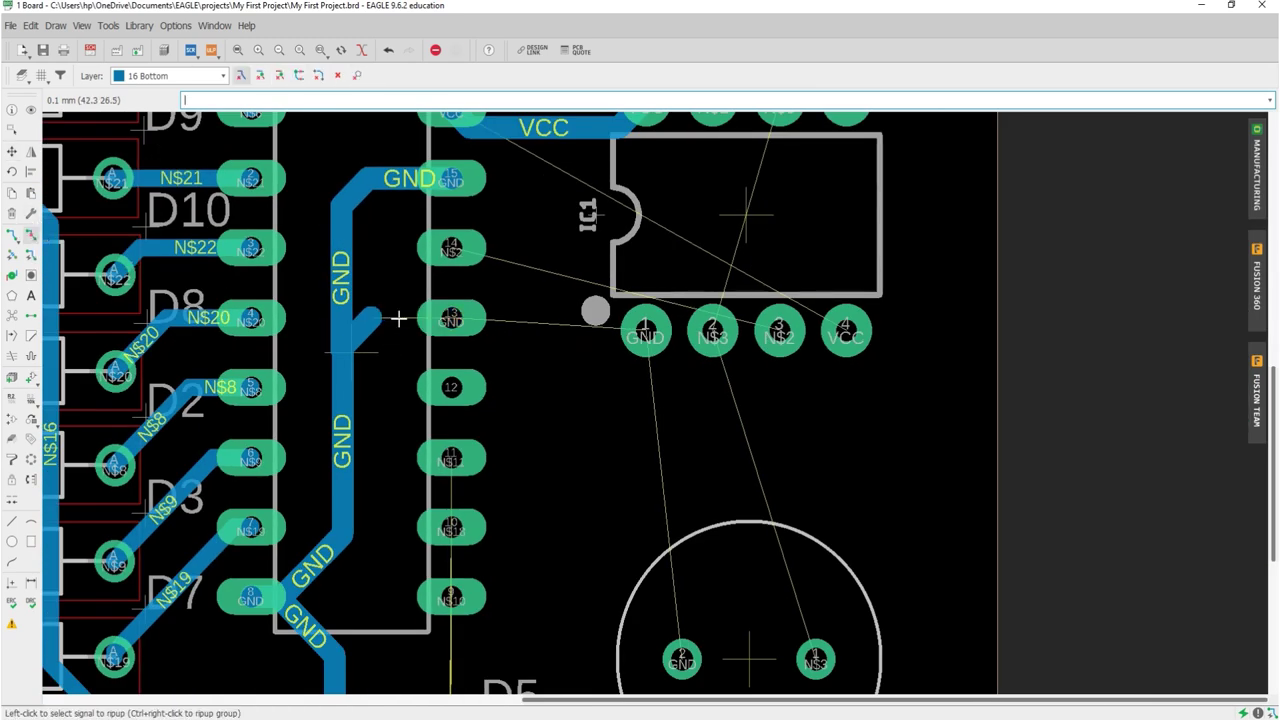
- Rip up the old GND stubs, vertical segments and diagonal near pad 8
left_click(380, 320)
left_click(343, 423)
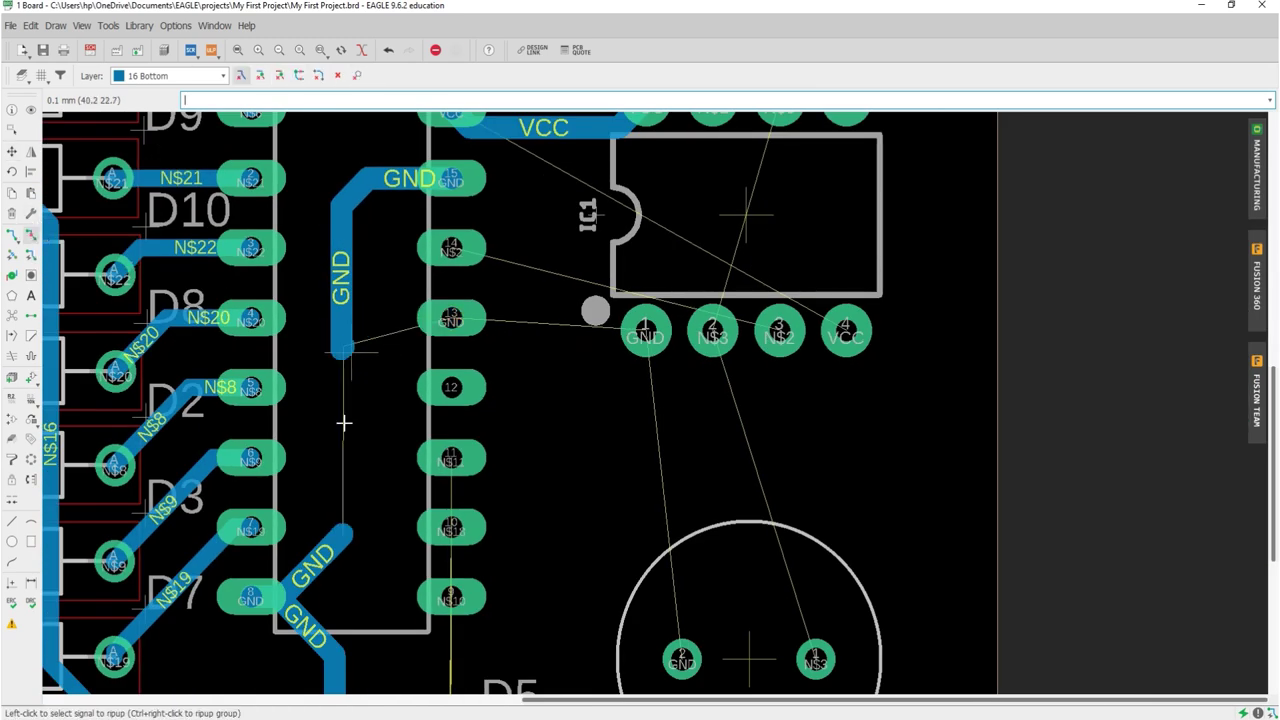
left_click(343, 349)
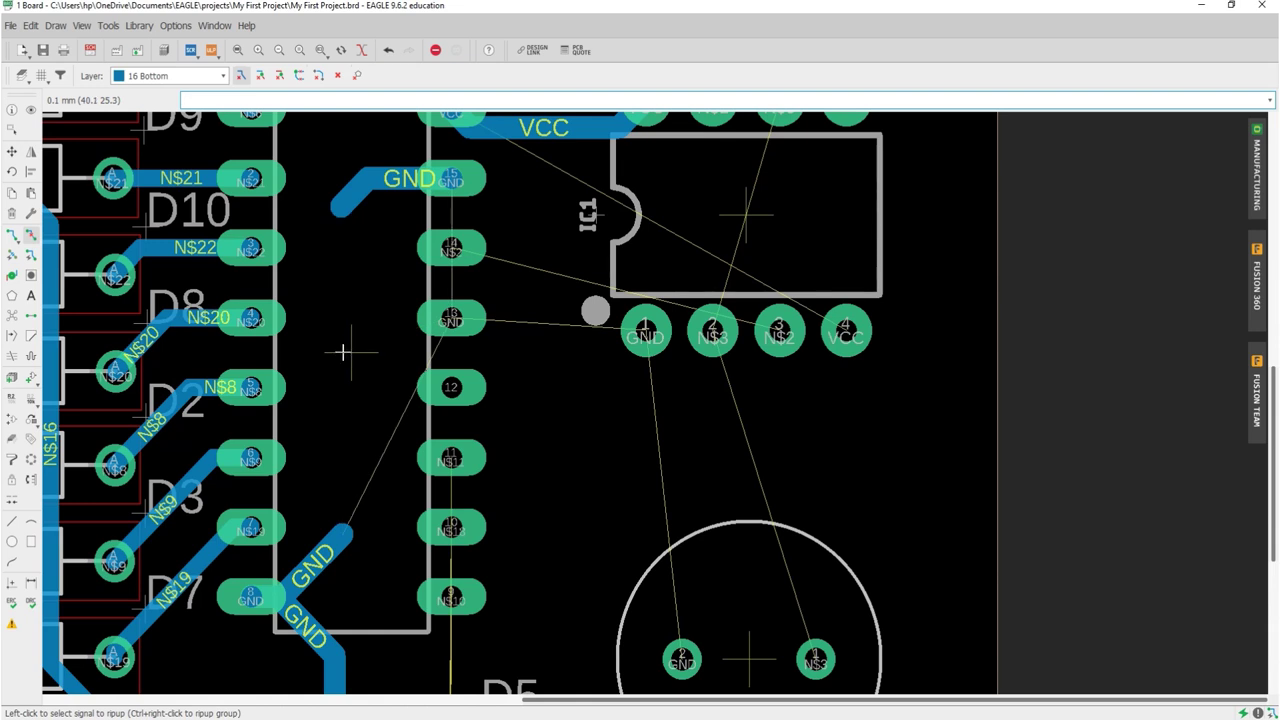
left_click(11, 234)
left_click(341, 205)
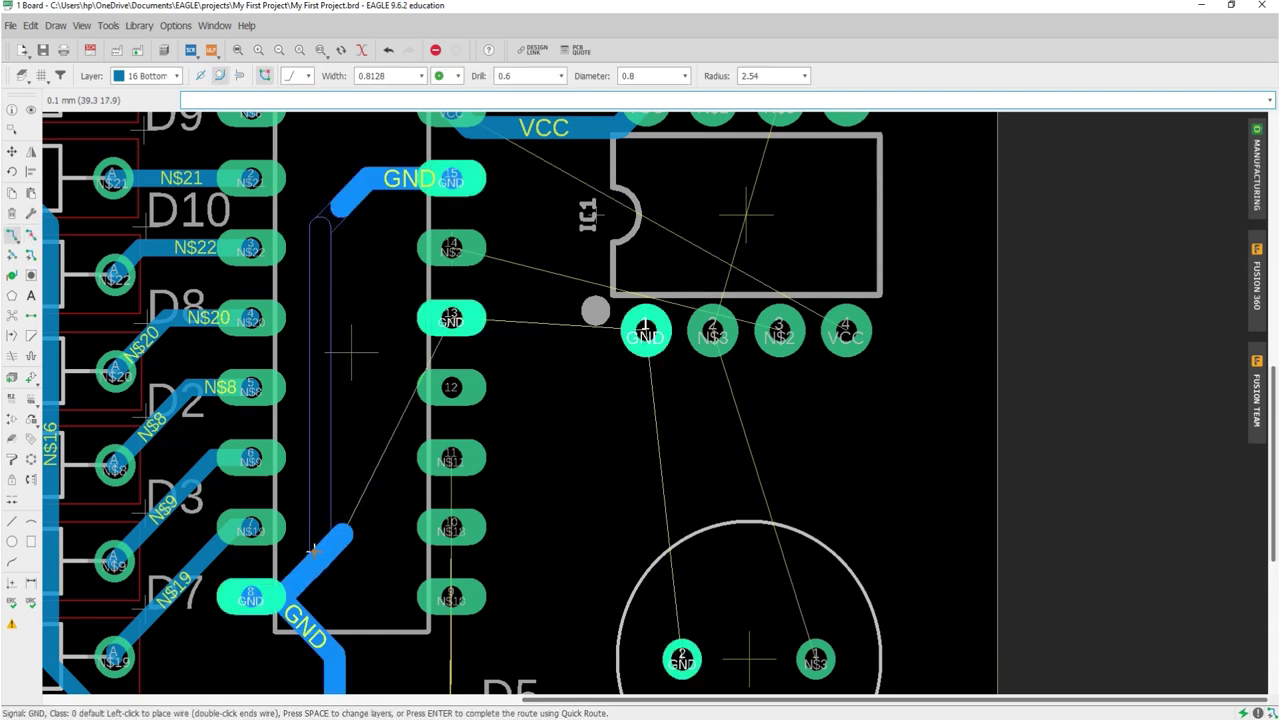
key("Escape")
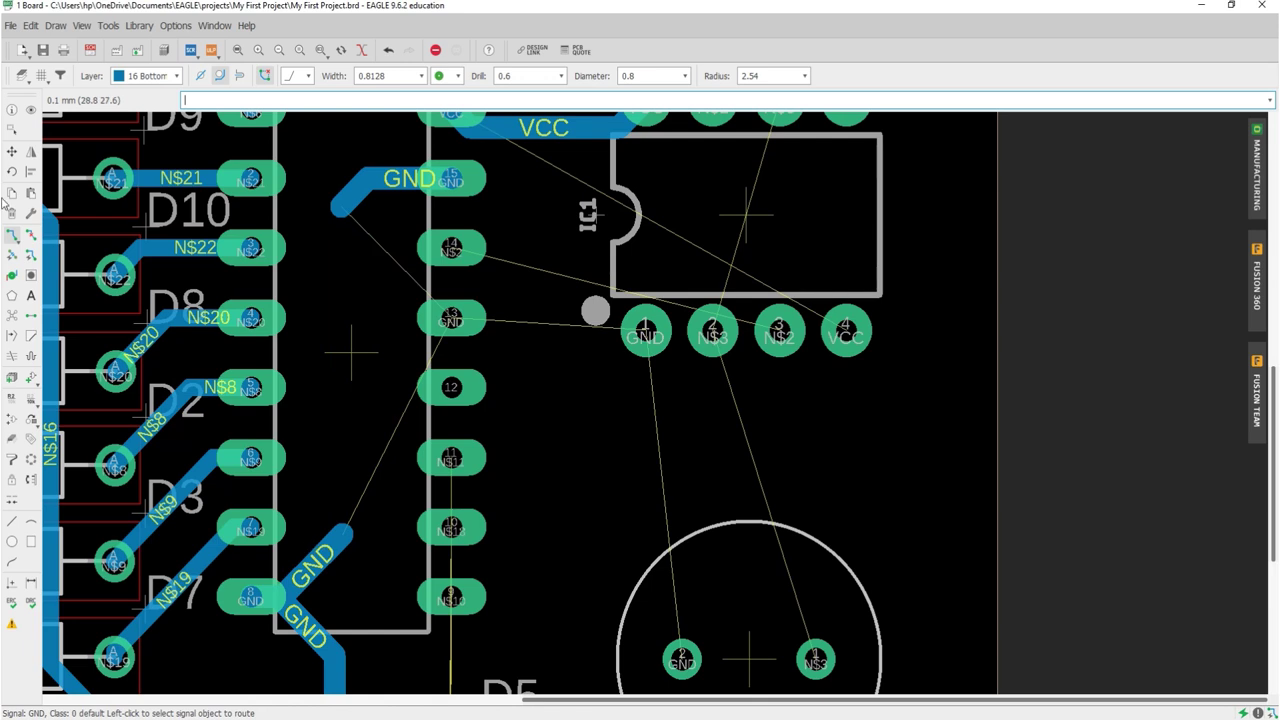
left_click(30, 234)
left_click(340, 560)
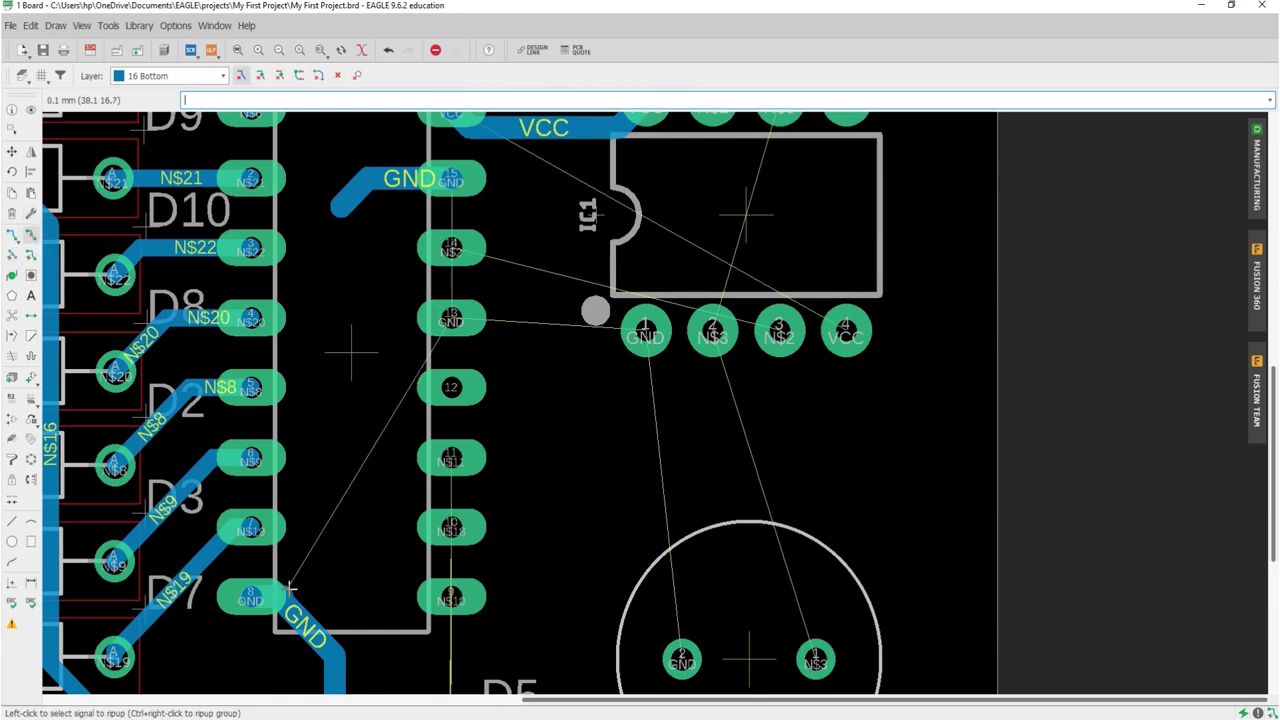
left_click(286, 592)
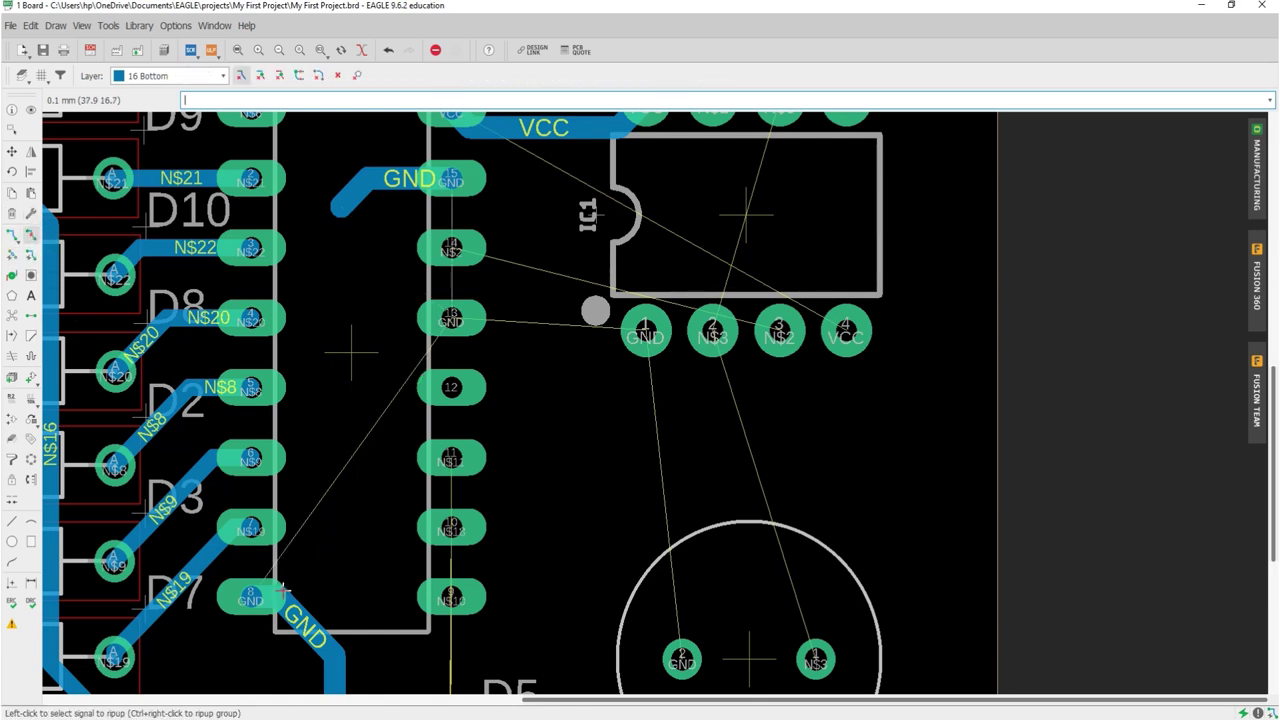
- Route a new GND wire from the pin 15 trace end down the left to pad 8
left_click(12, 234)
left_click(335, 205)
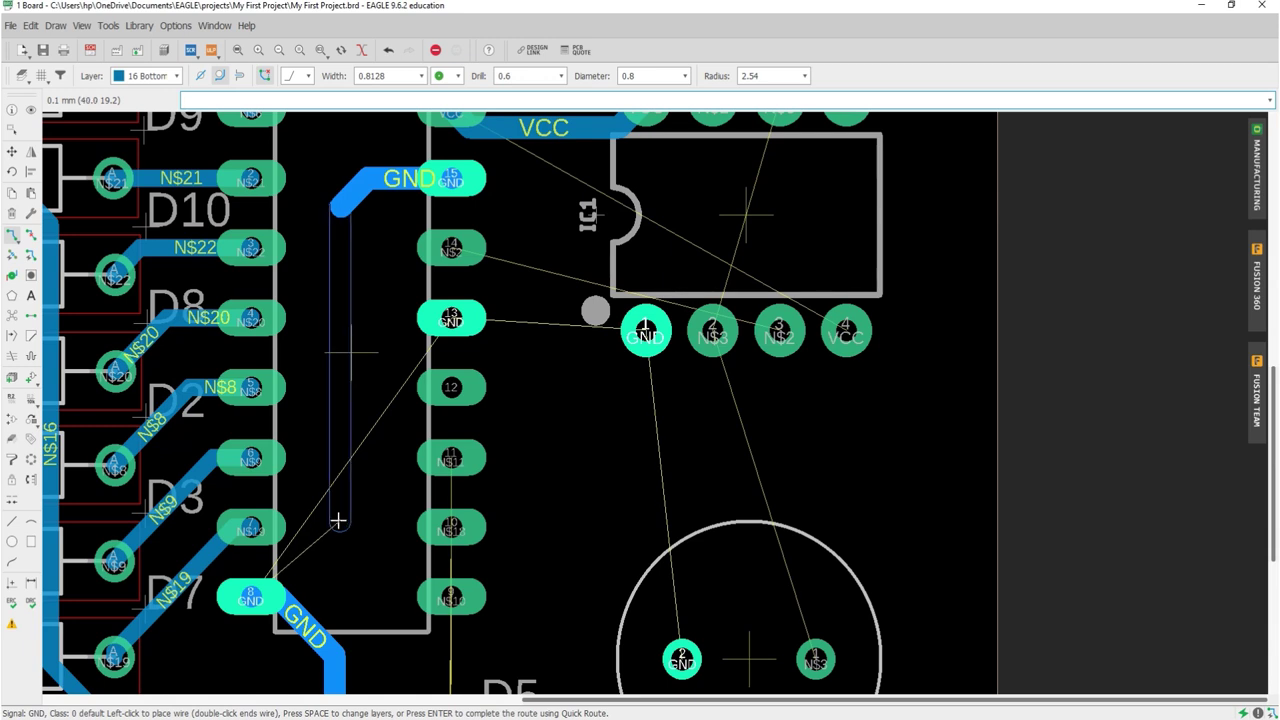
left_click(338, 520)
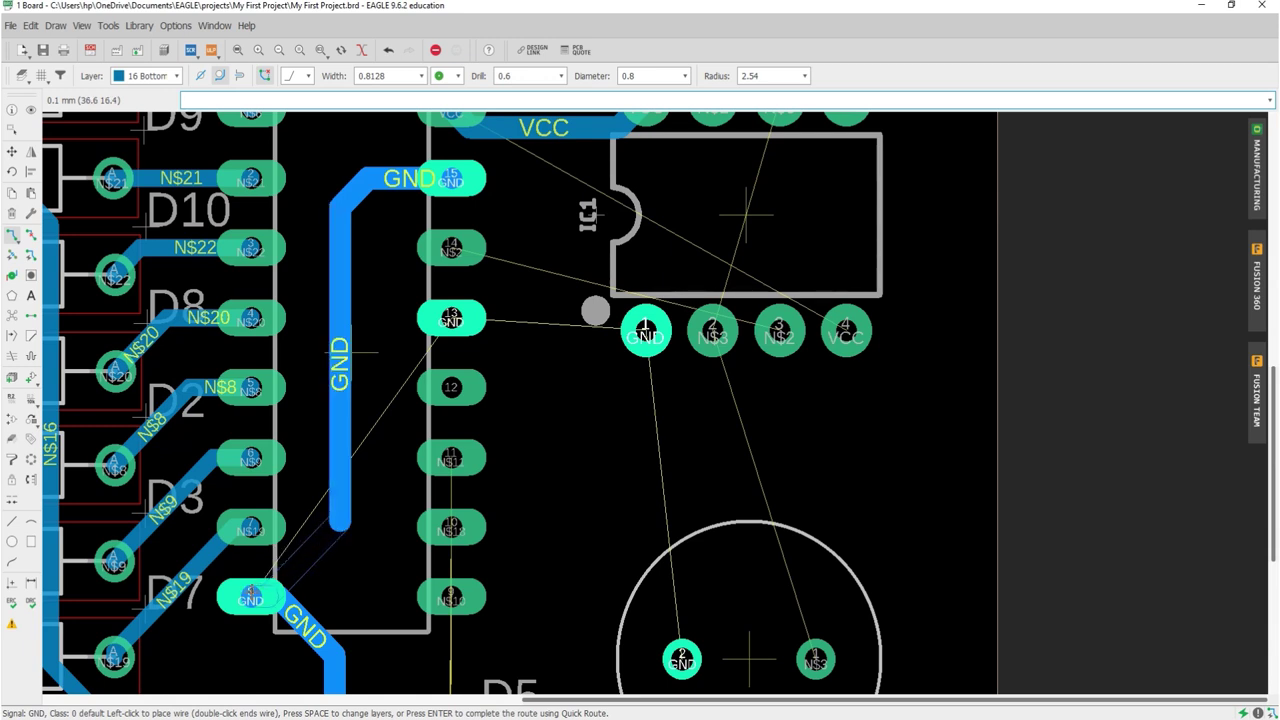
left_click(251, 596)
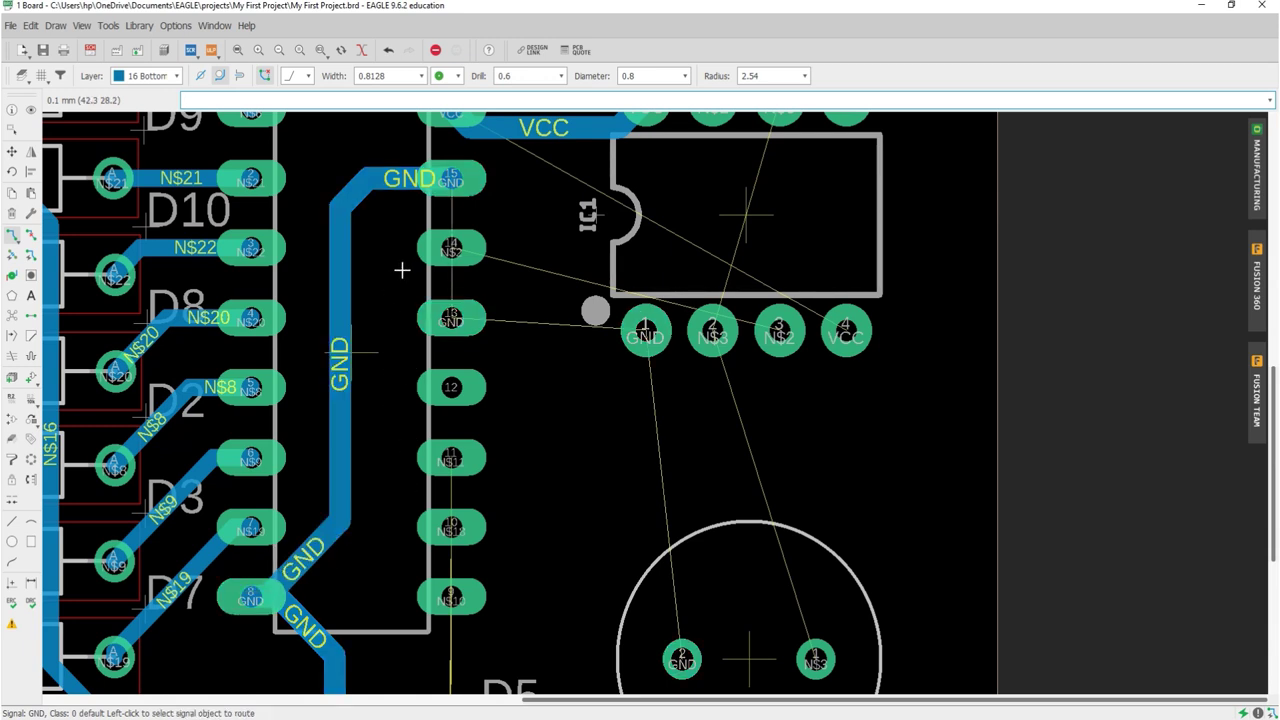
left_click(455, 318)
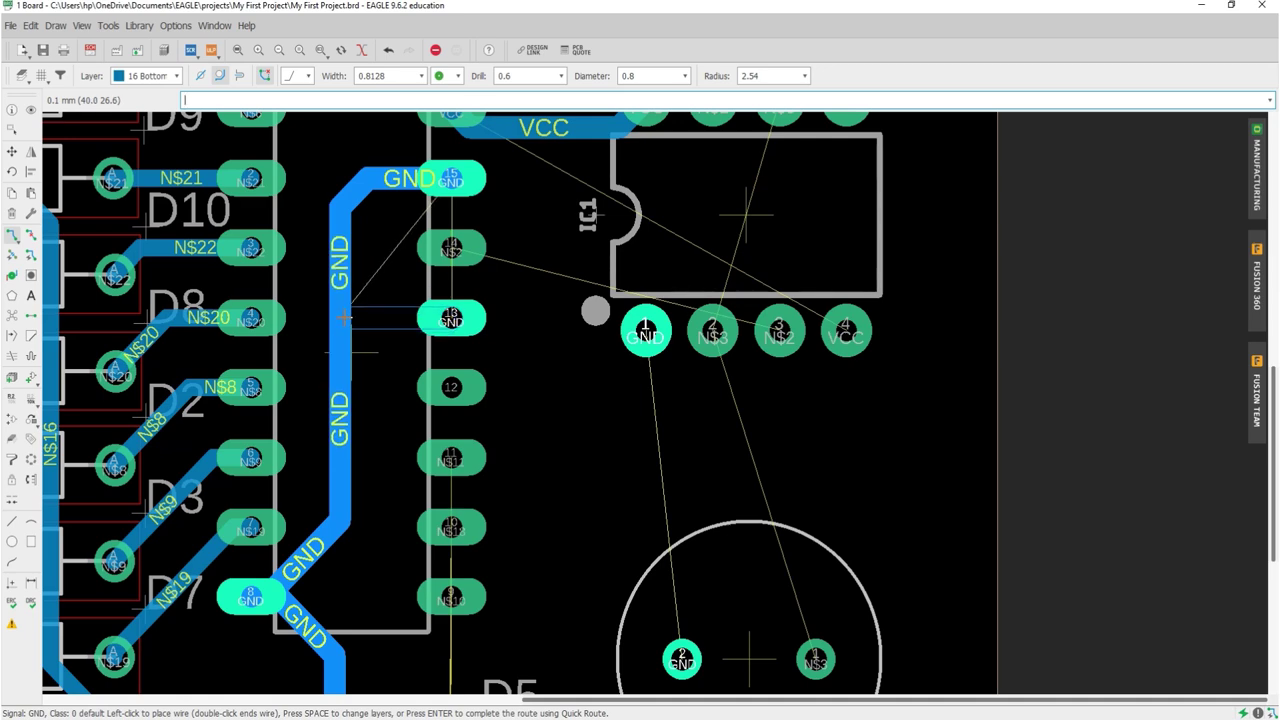
- Join IC2 pad 13 to the vertical GND trace and route it to IC1 pin 1
left_click(341, 318)
scroll(585, 339, "up", 3)
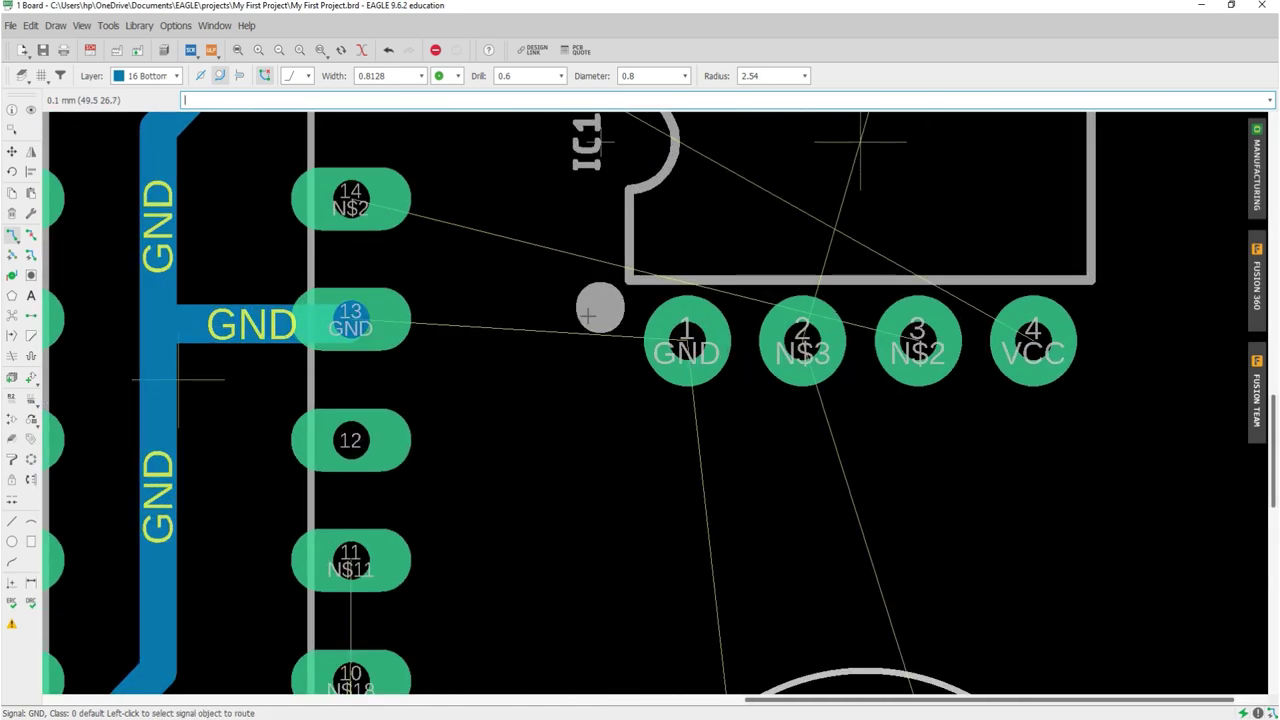
scroll(588, 339, "up", 1)
left_click(590, 338)
left_click(705, 340)
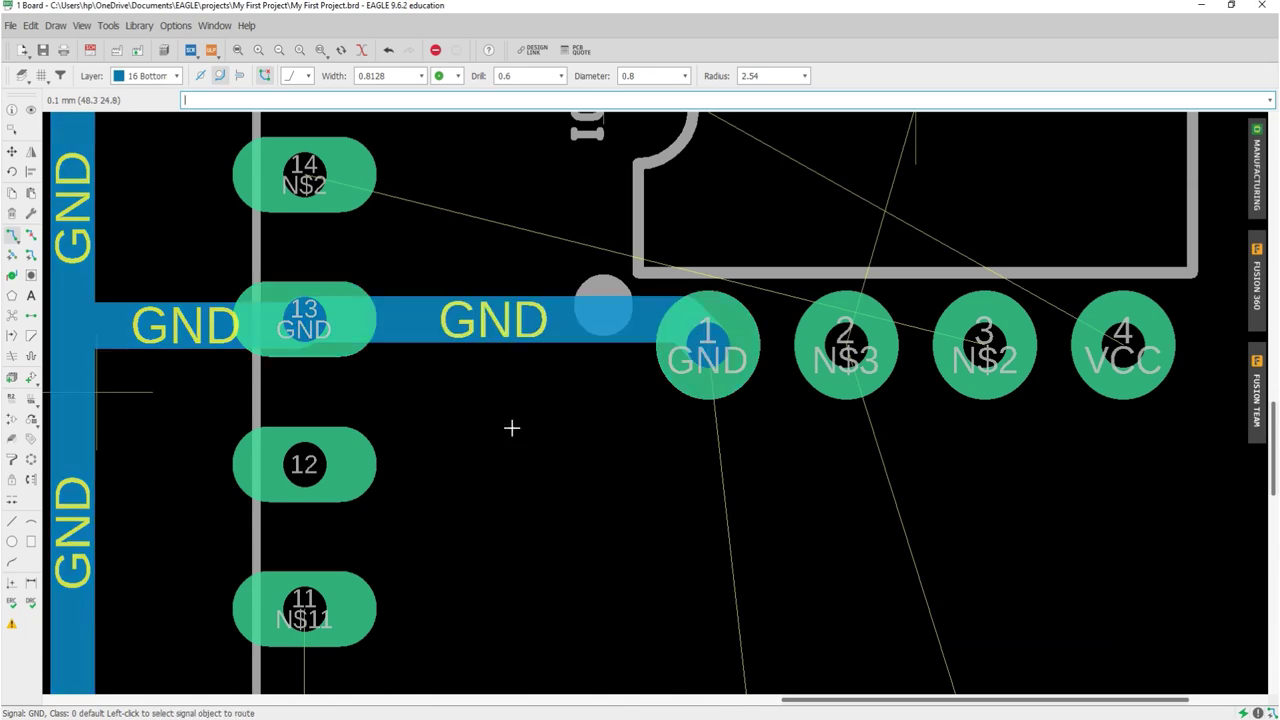
scroll(511, 426, "down", 5)
scroll(466, 457, "up", 3)
scroll(428, 438, "up", 1)
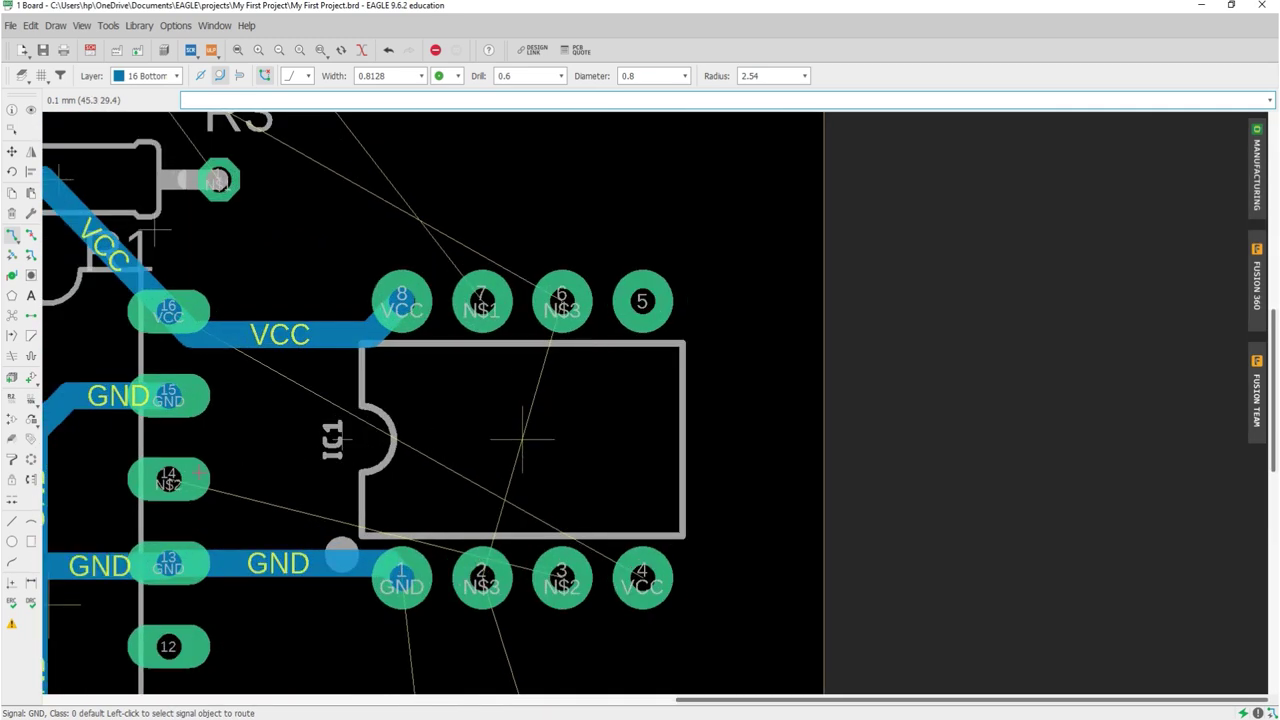
- Route N$2 from IC2 pin 14 to IC1 pin 3 on the bottom layer
left_click(169, 478)
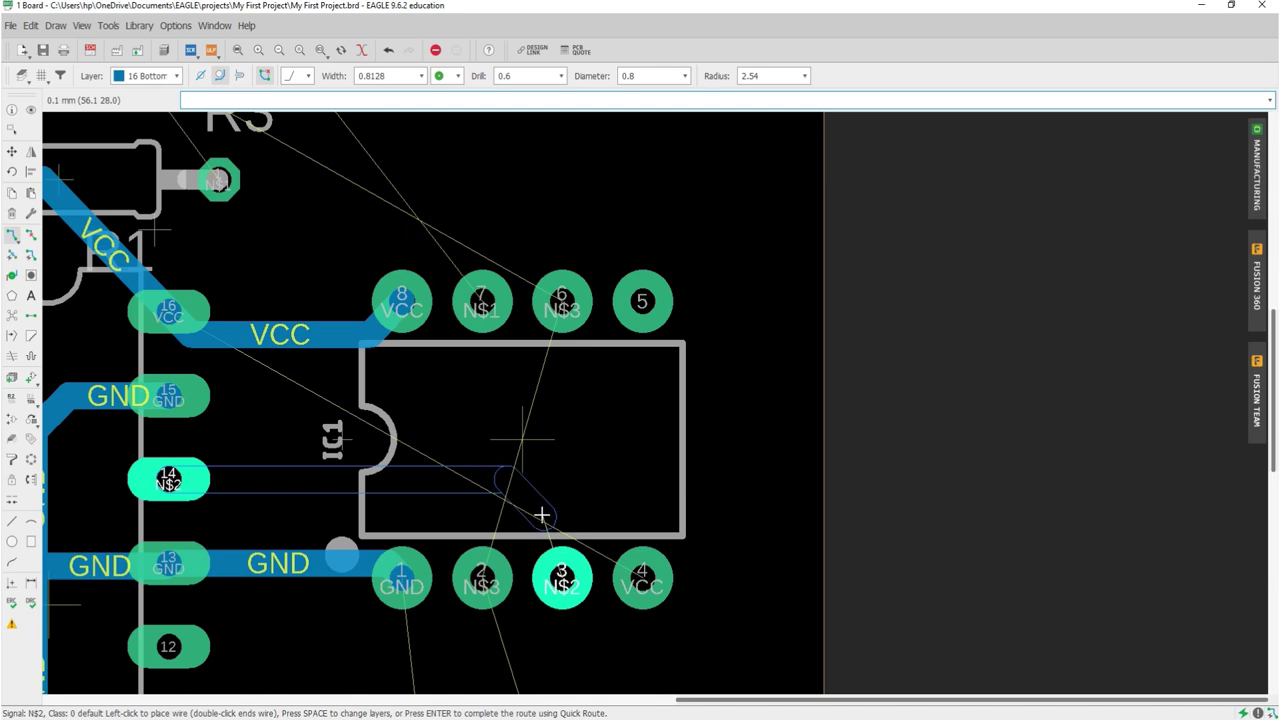
left_click(548, 524)
scroll(520, 438, "down", 3)
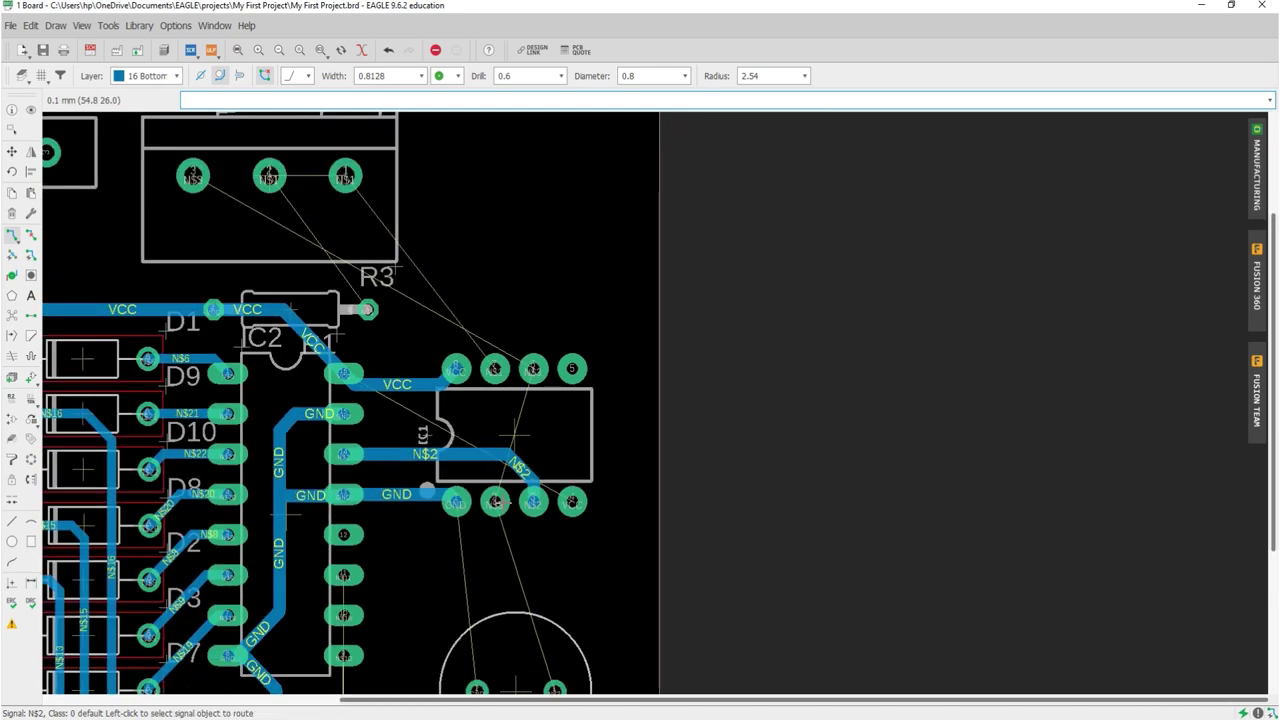
scroll(495, 508, "down", 2)
scroll(475, 570, "up", 2)
scroll(454, 612, "up", 1)
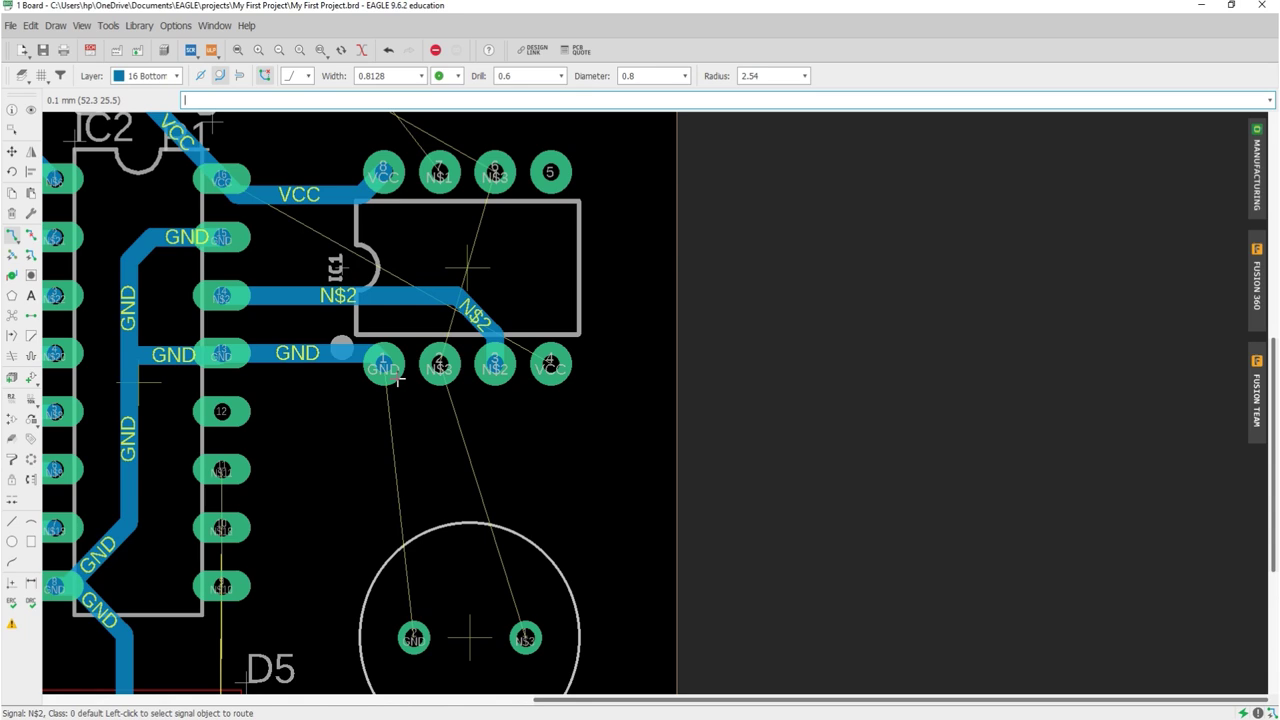
- Undo the N$2 wire and route GND from IC1 pin 1 to the capacitor pad
key("ctrl+z")
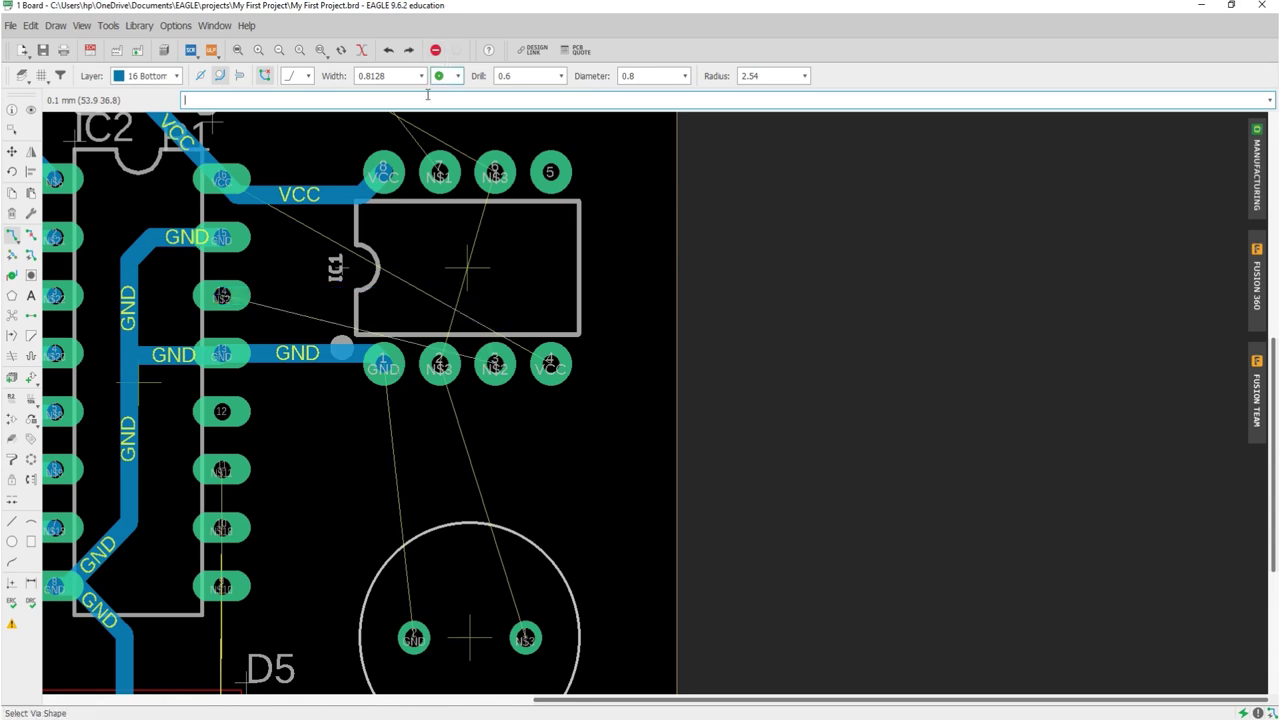
left_click(385, 369)
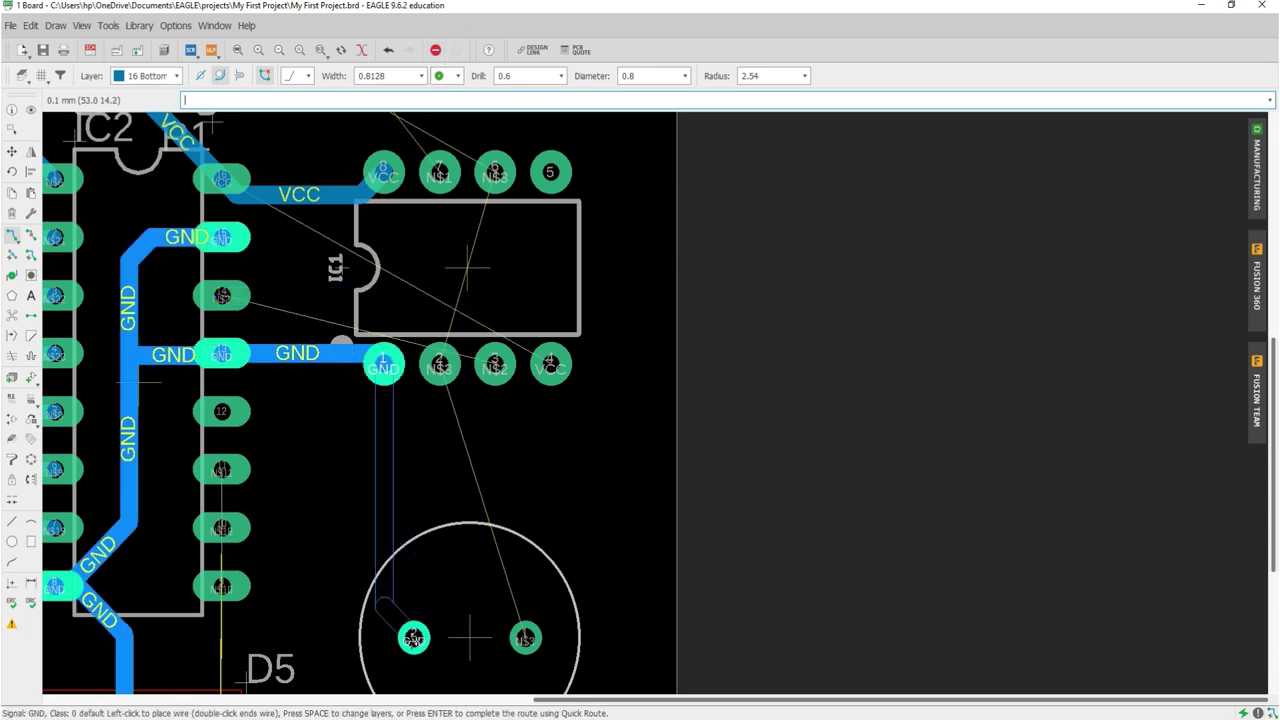
left_click(413, 637)
- Reroute N$2 from IC2 pin 14 to IC1 pin 3 at 0.6096 width
left_click(410, 76)
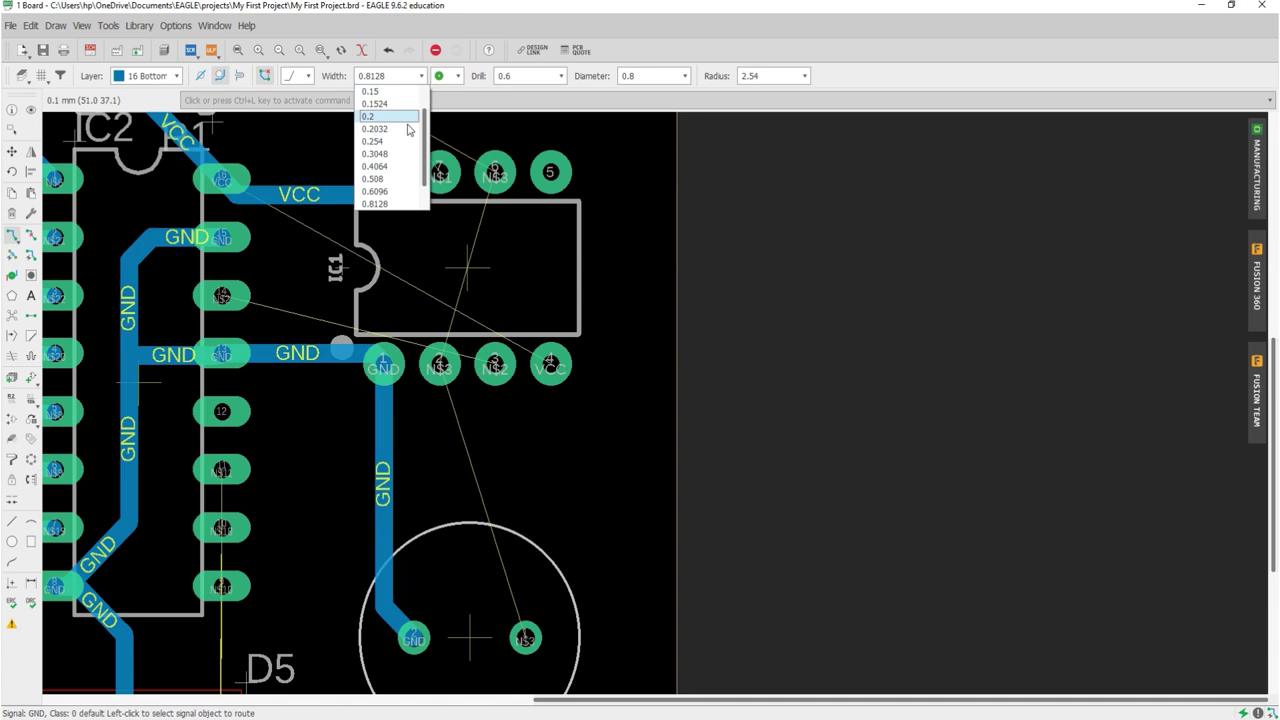
left_click(381, 191)
left_click(222, 296)
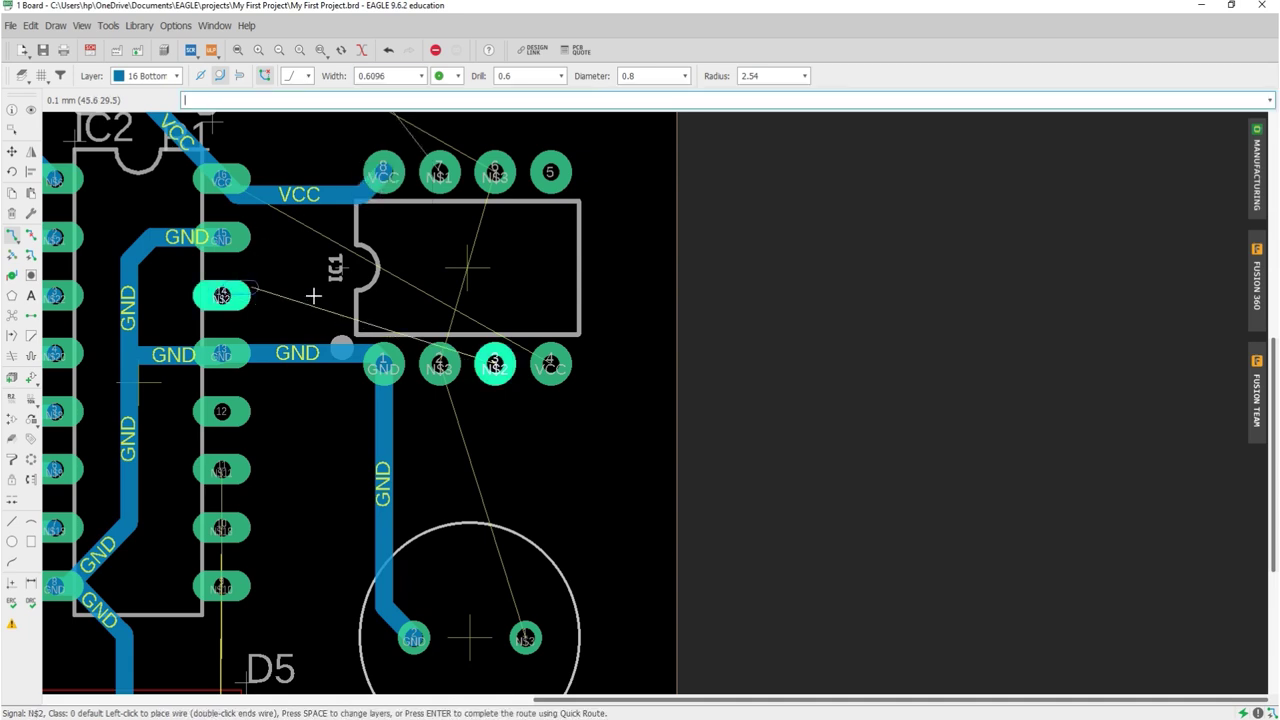
left_click(490, 332)
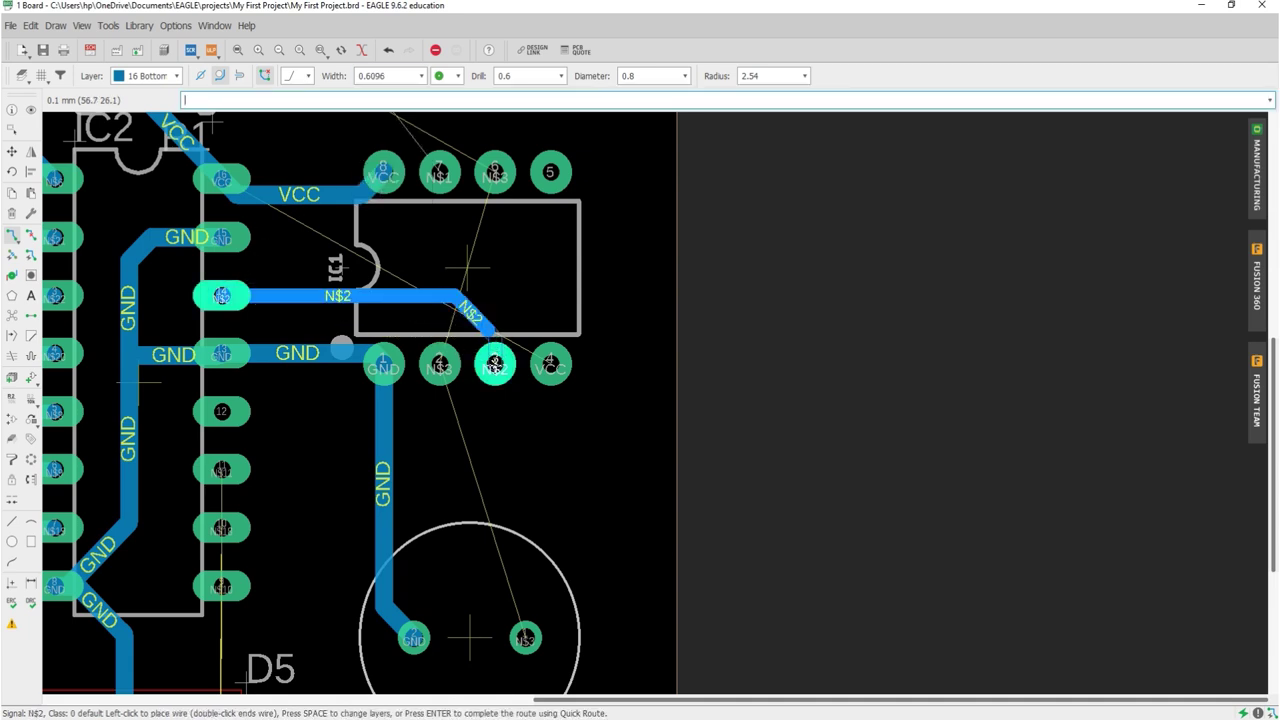
left_click(494, 362)
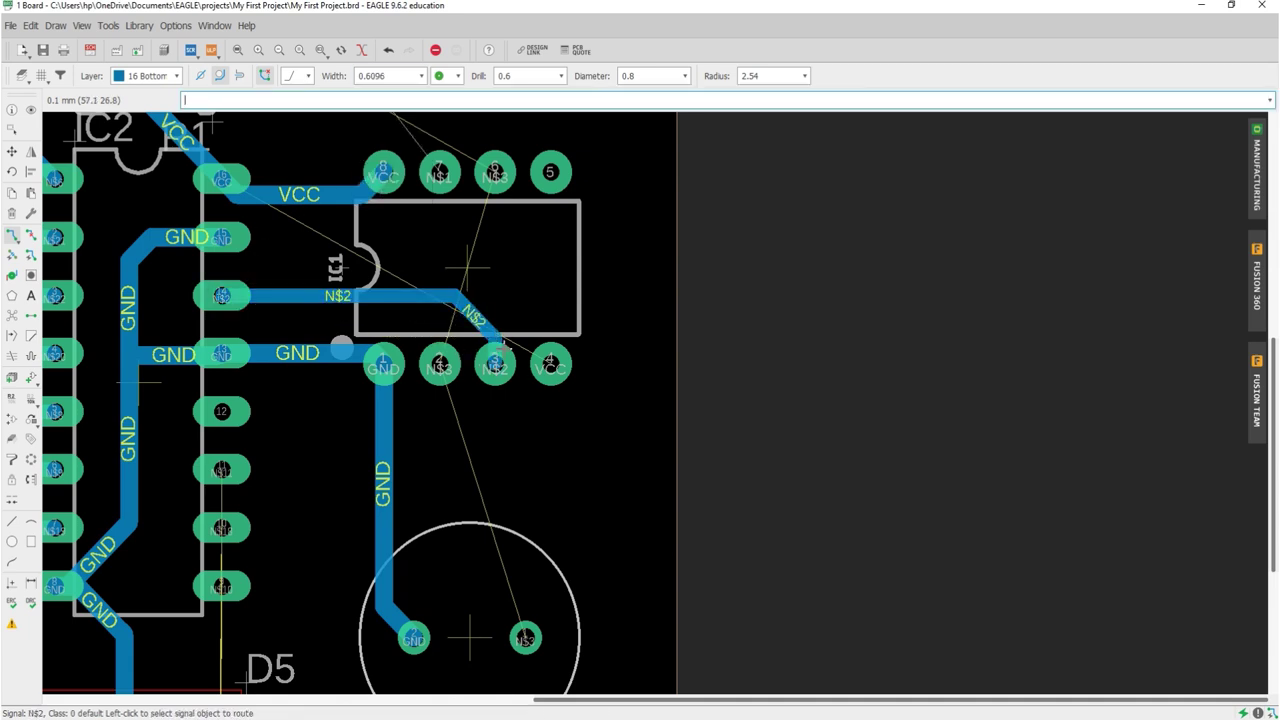
- Route N$3 from IC1 pins 2 and 6 to the capacitor pad
left_click(525, 636)
left_click(440, 366)
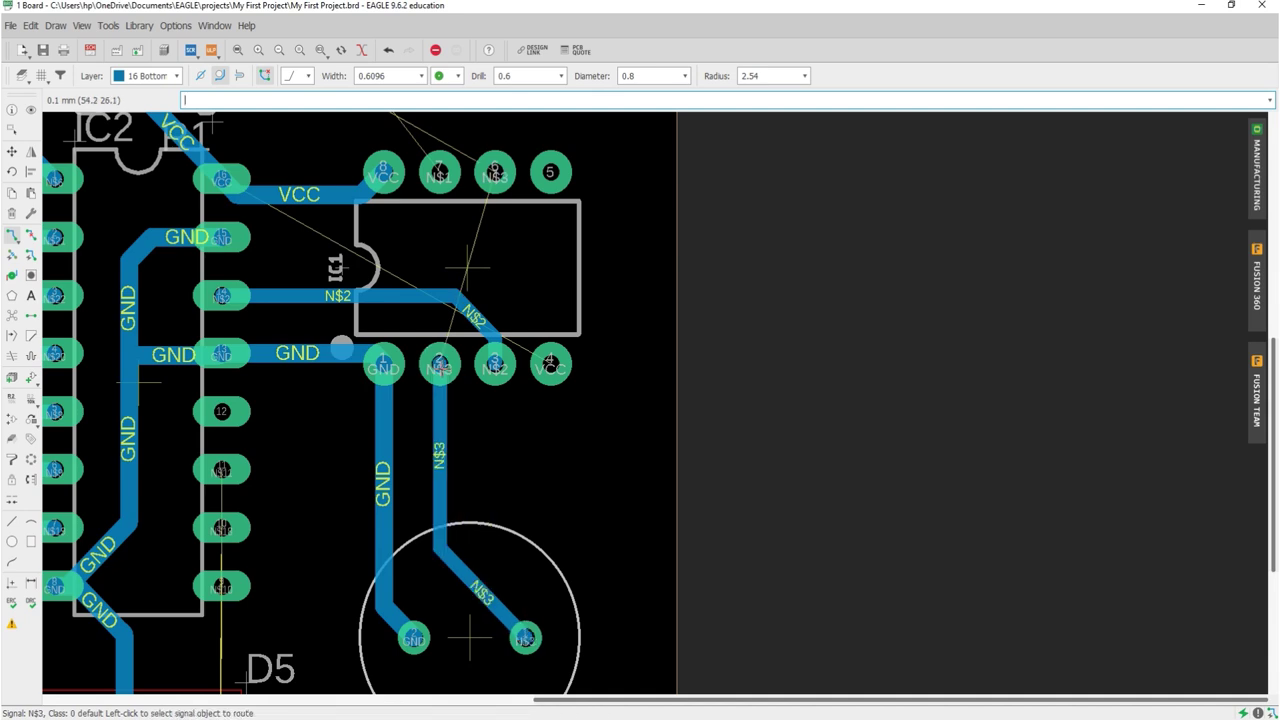
left_click(494, 174)
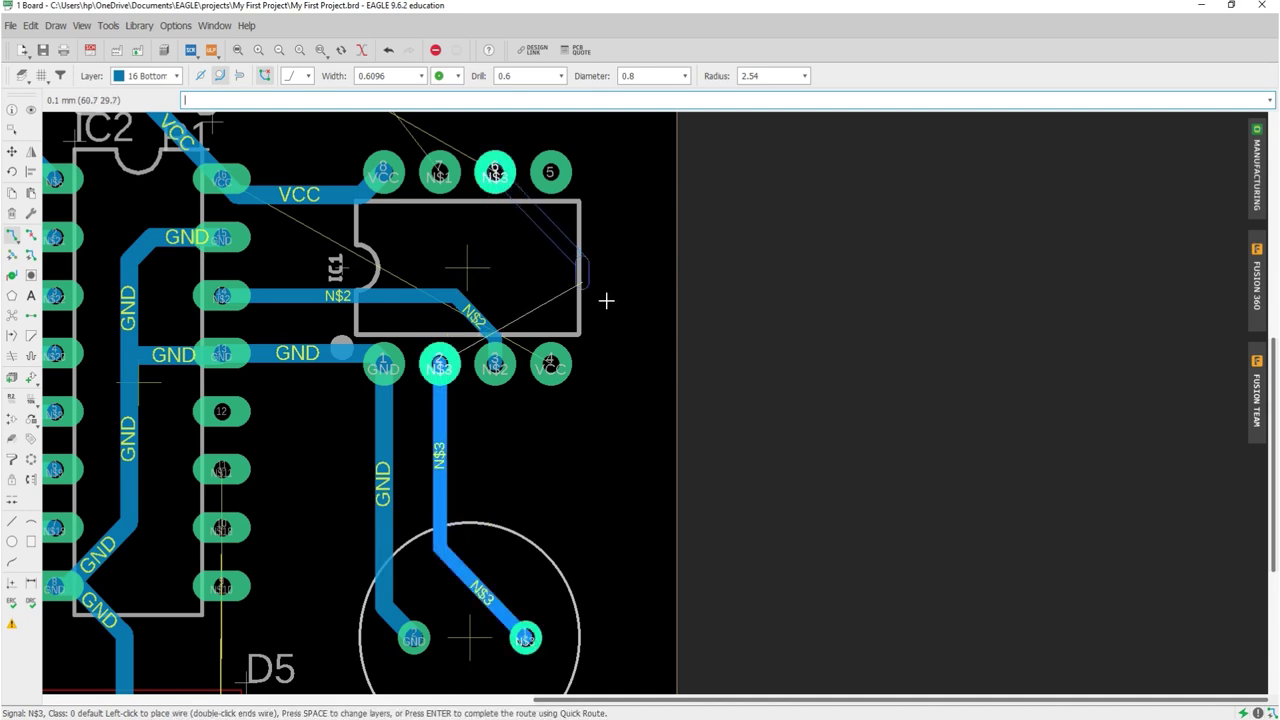
left_click(604, 497)
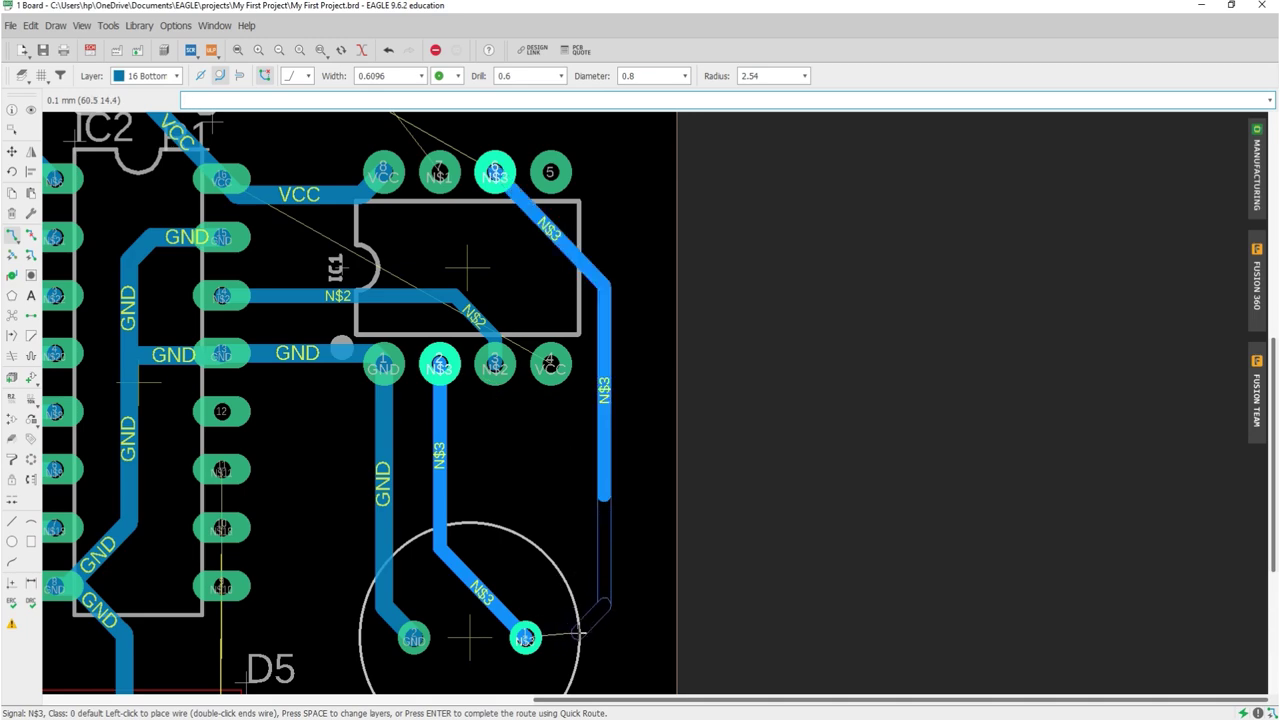
left_click(577, 632)
left_click(527, 638)
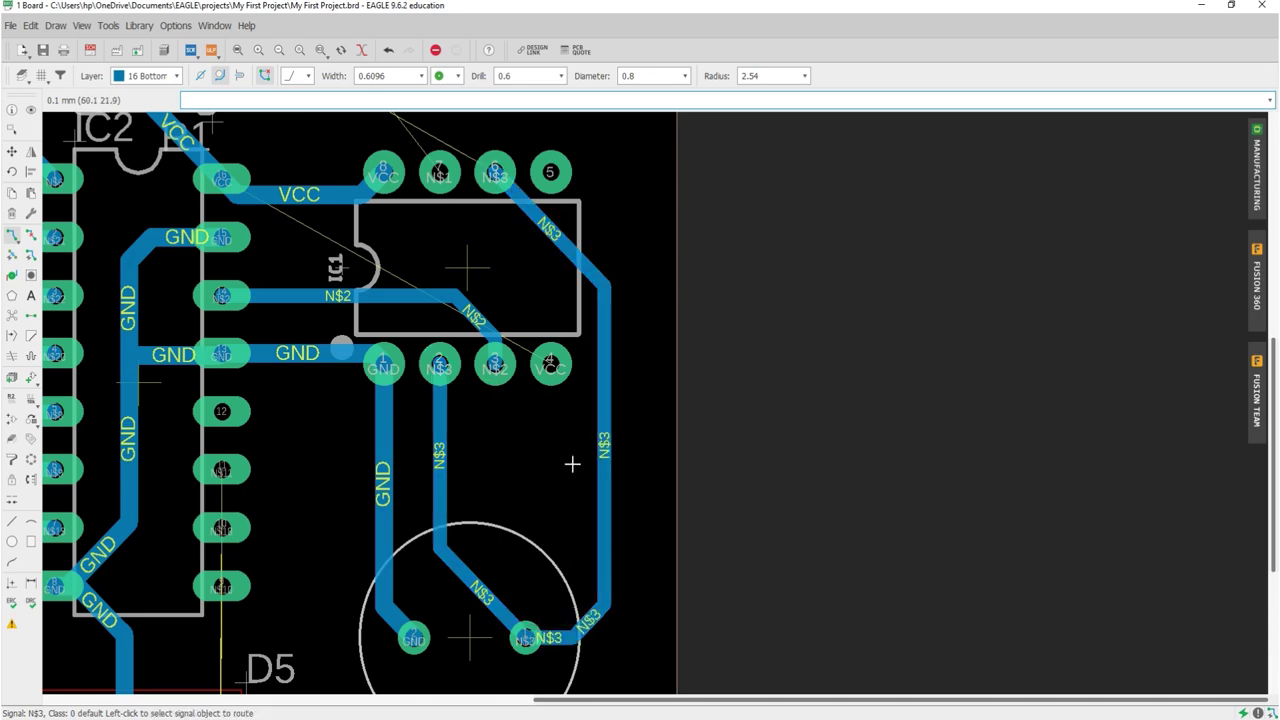
scroll(560, 440, "down", 3)
scroll(520, 380, "down", 2)
scroll(505, 400, "down", 1)
scroll(509, 410, "up", 6)
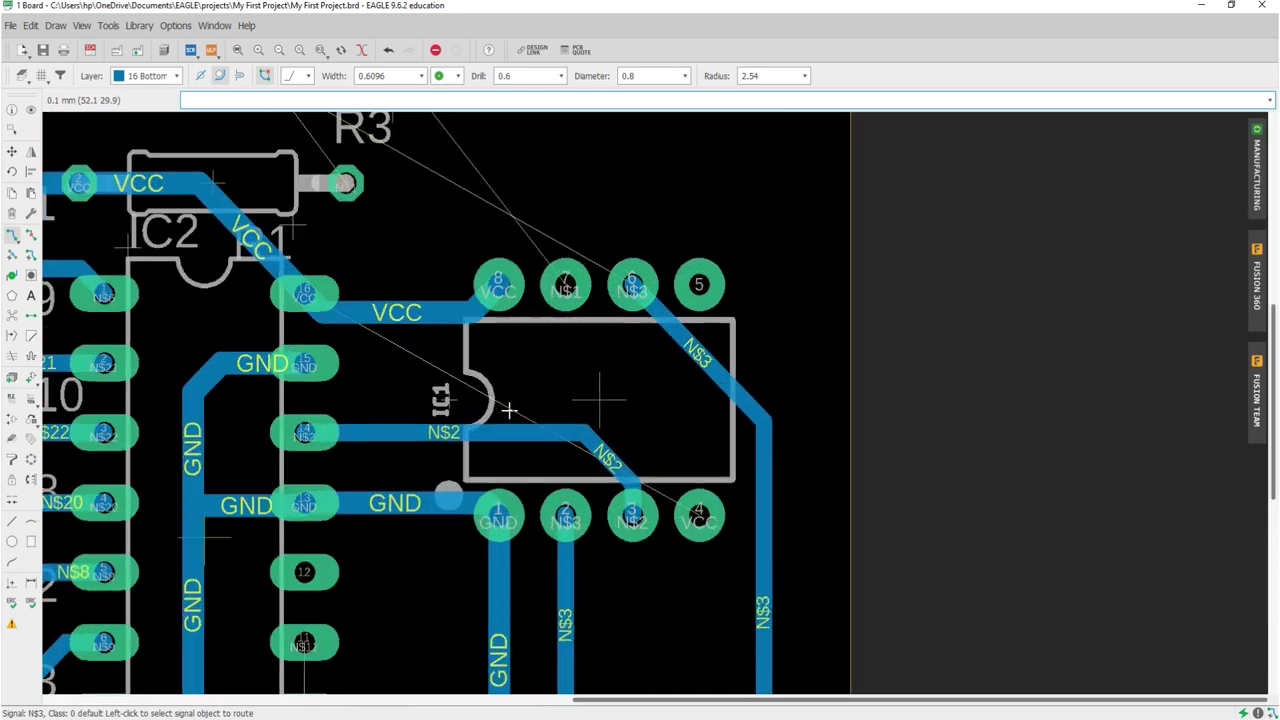
- At 0.8128 width, route VCC from IC1 pin 4 into the existing VCC track
left_click(421, 76)
left_click(386, 180)
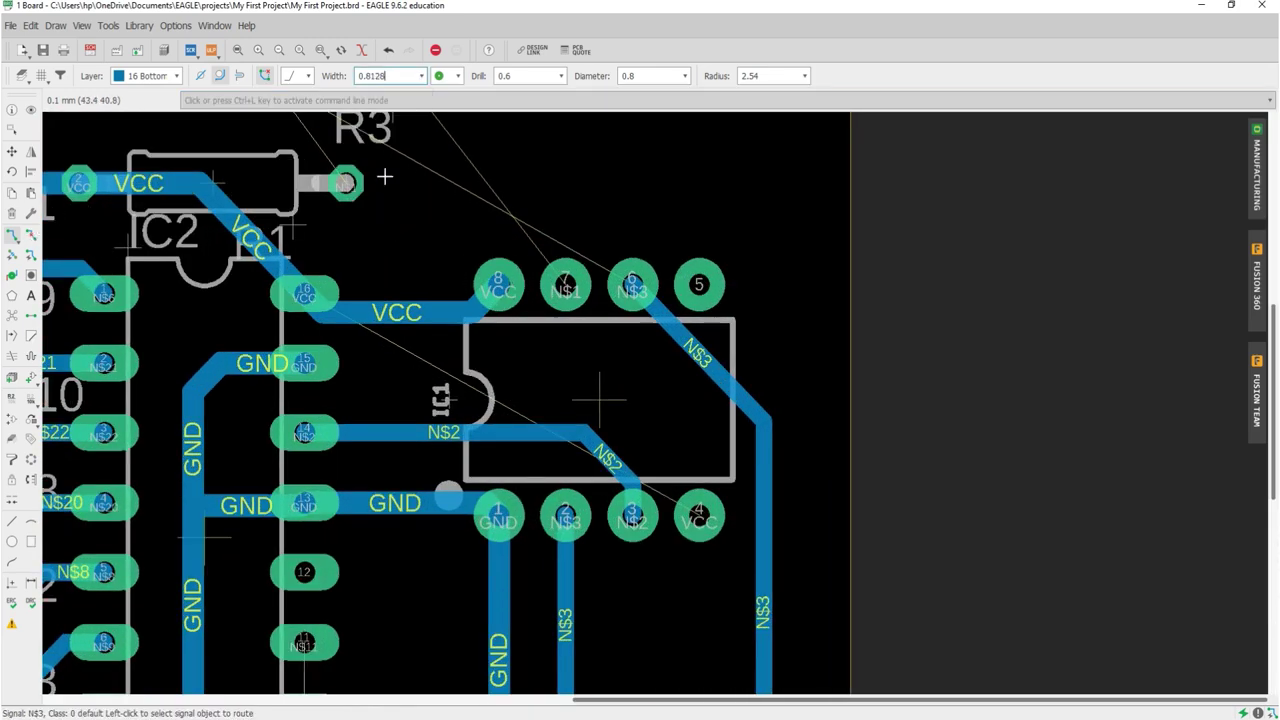
left_click(698, 517)
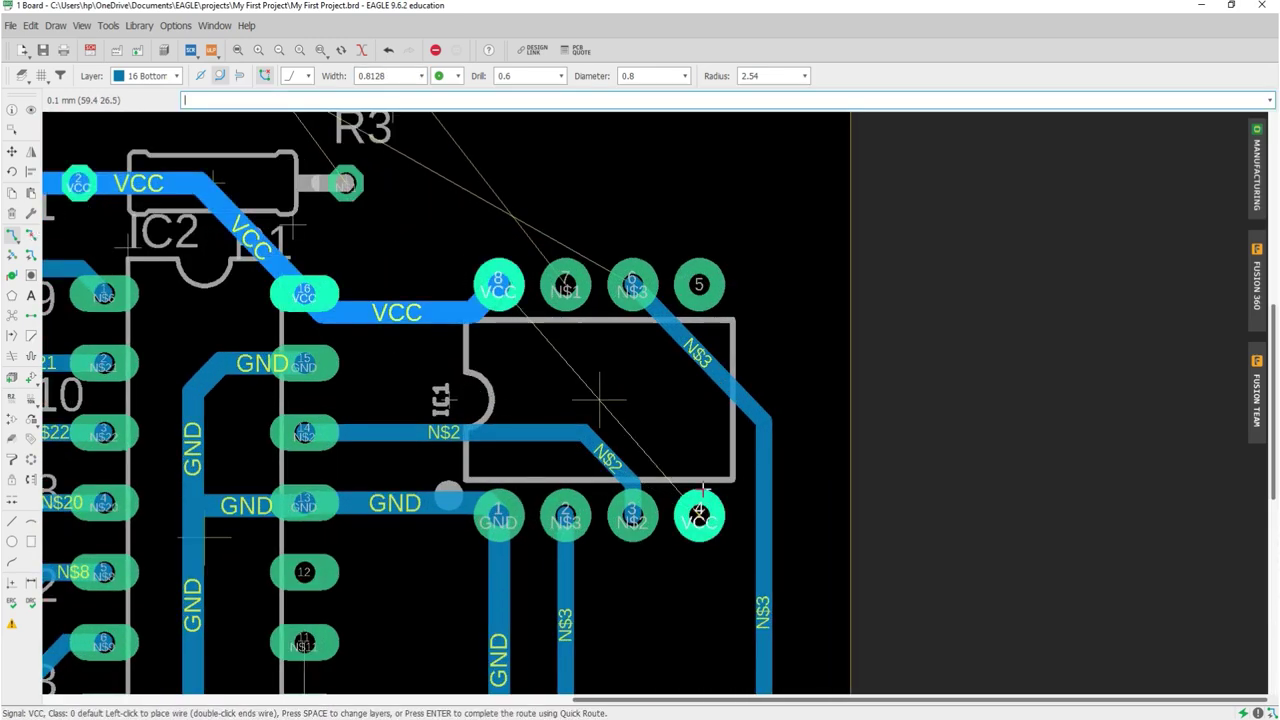
left_click(644, 382)
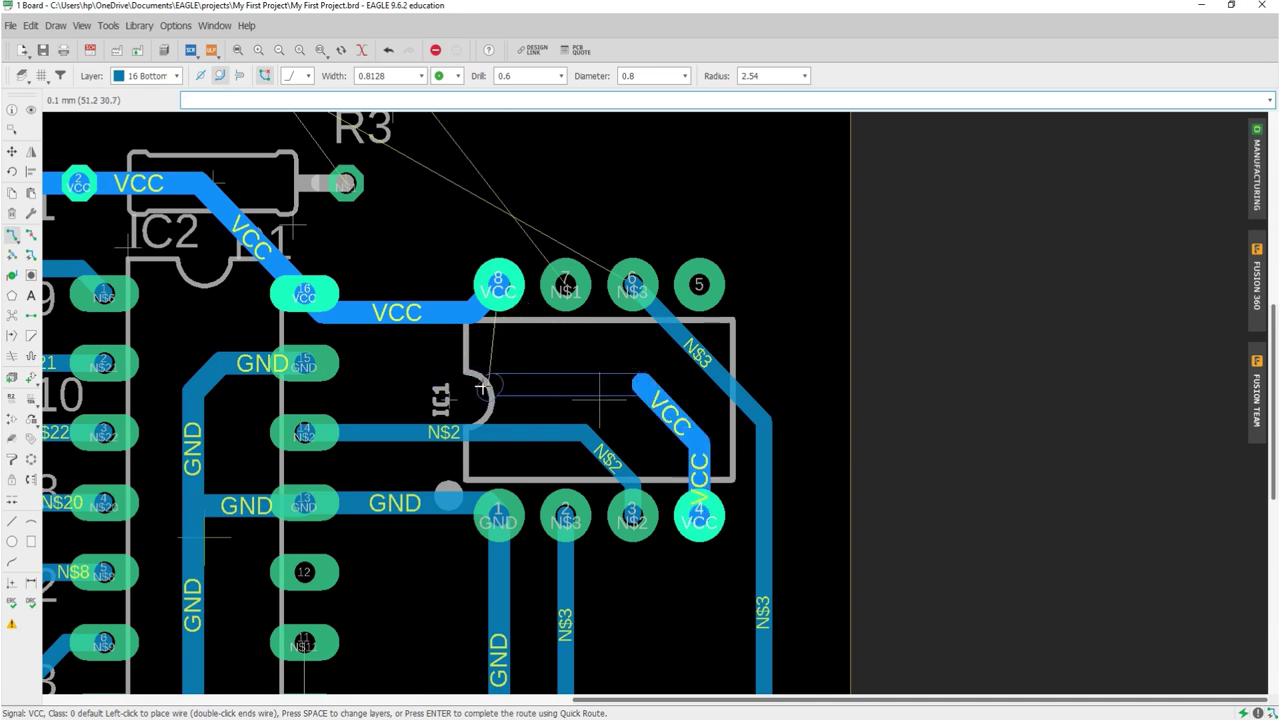
left_click(474, 383)
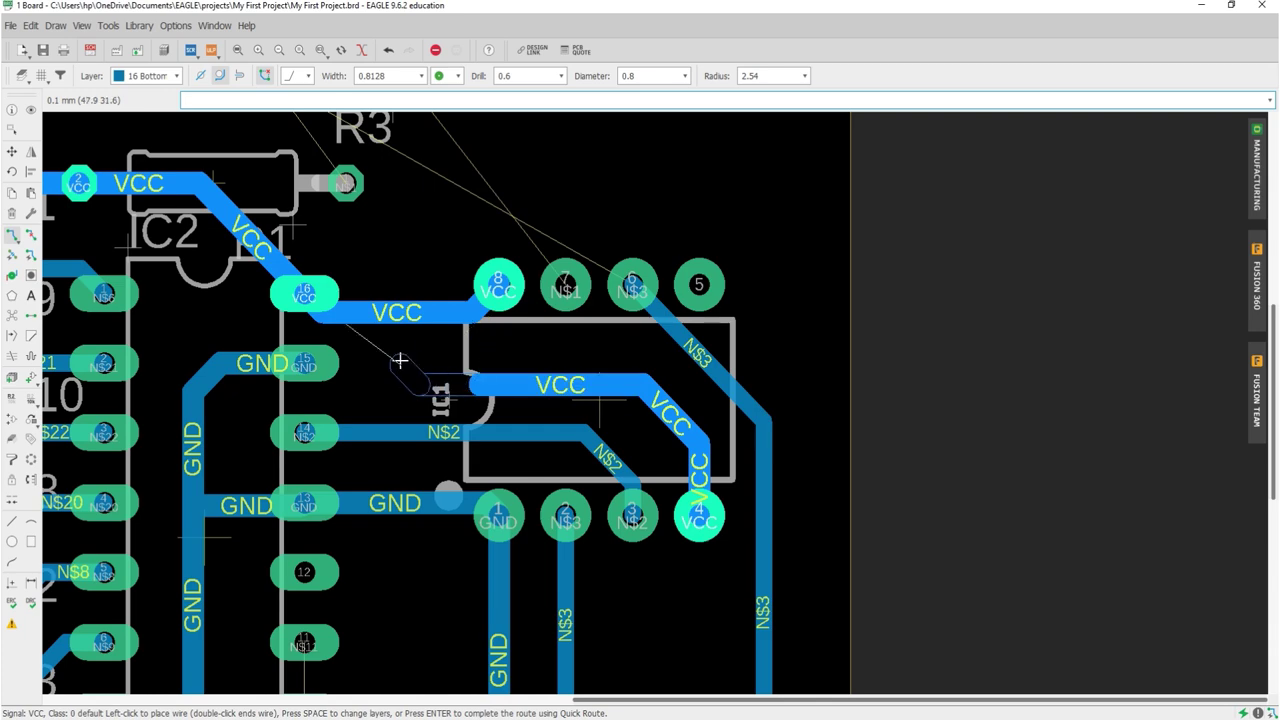
left_click(401, 362)
left_click(400, 313)
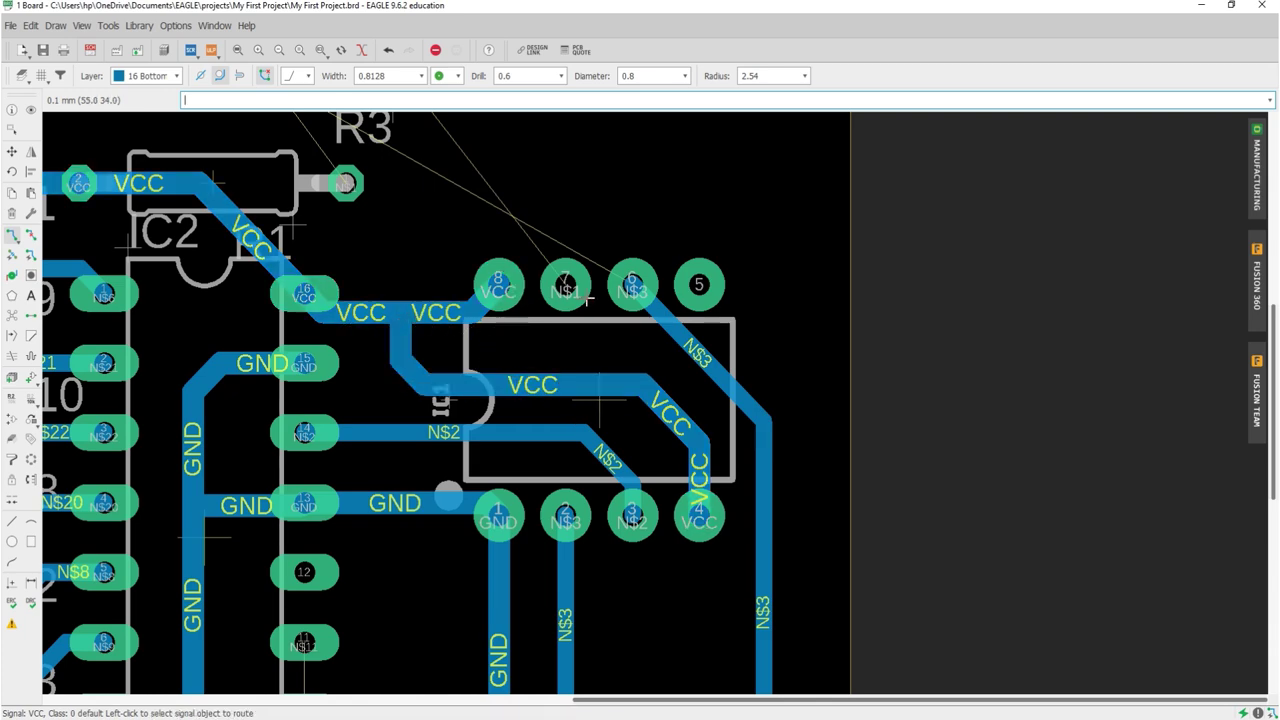
scroll(584, 188, "down", 5)
scroll(517, 208, "up", 1)
scroll(500, 230, "up", 1)
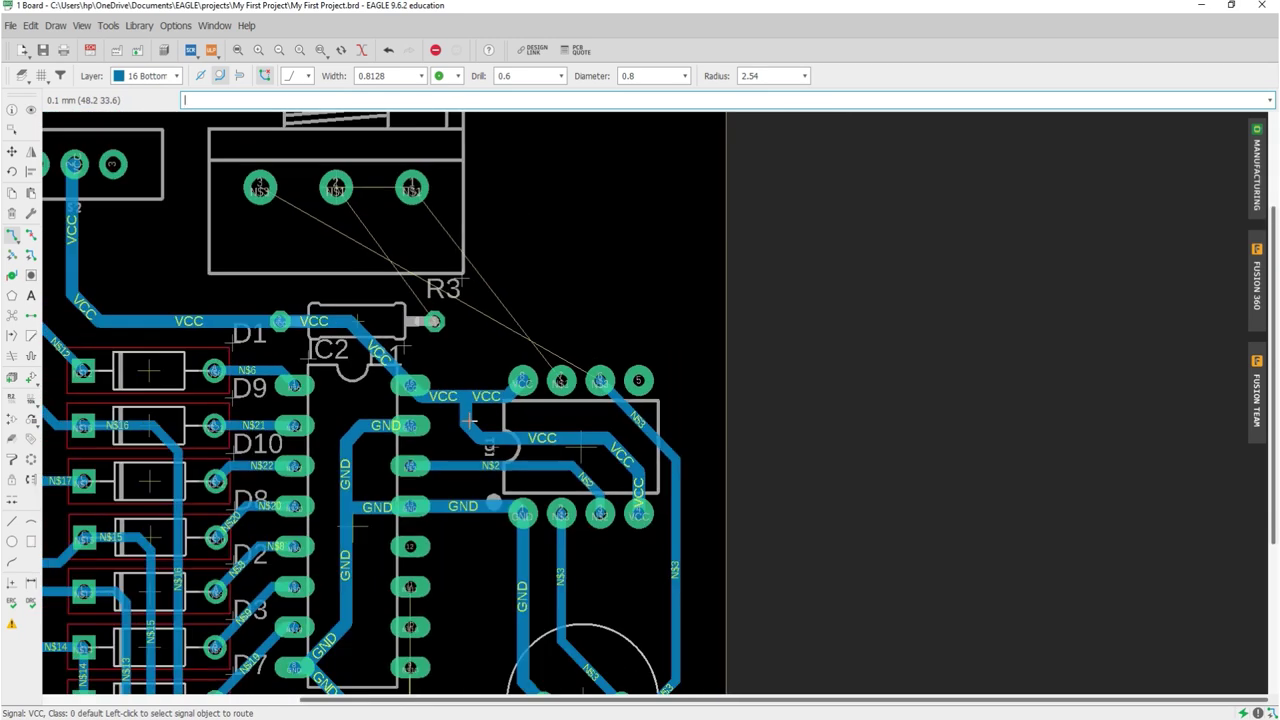
scroll(466, 258, "down", 2)
scroll(466, 258, "up", 2)
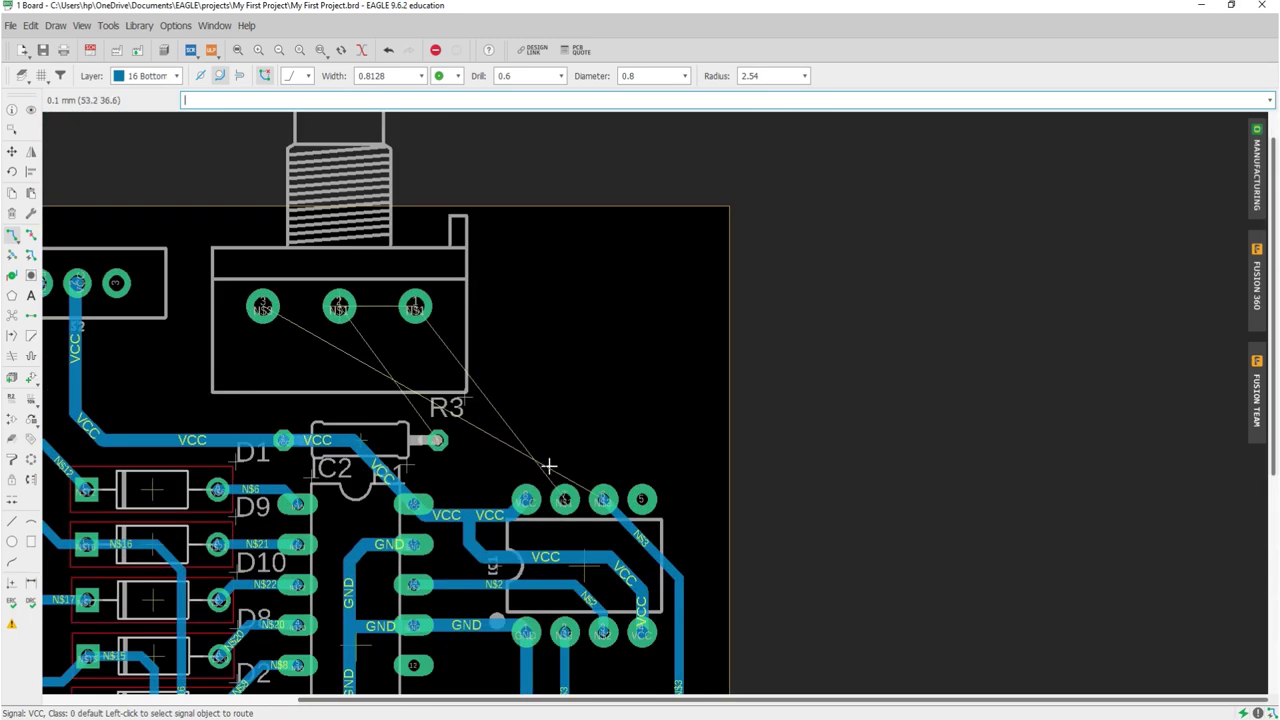
scroll(548, 466, "up", 1)
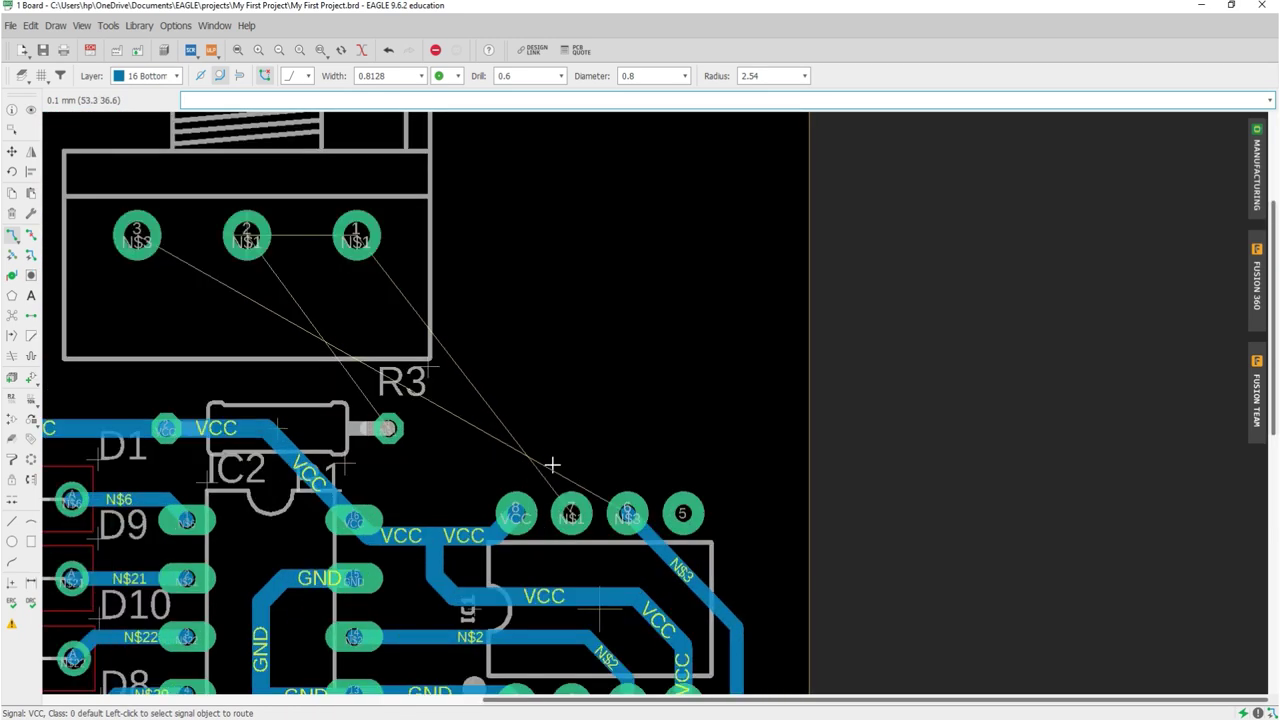
- At 0.6096 trace width, route N$1 from the pot's pin 2 to R3 and to pin 1
left_click(421, 76)
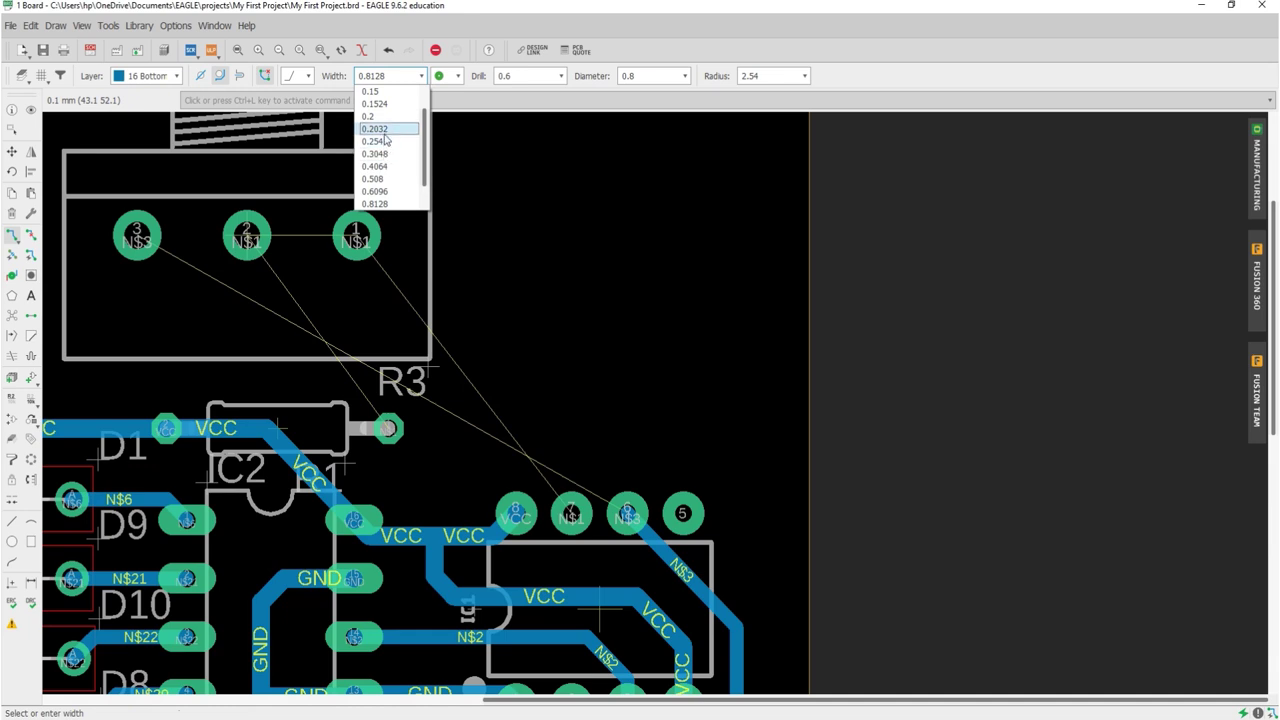
left_click(372, 191)
left_click(248, 235)
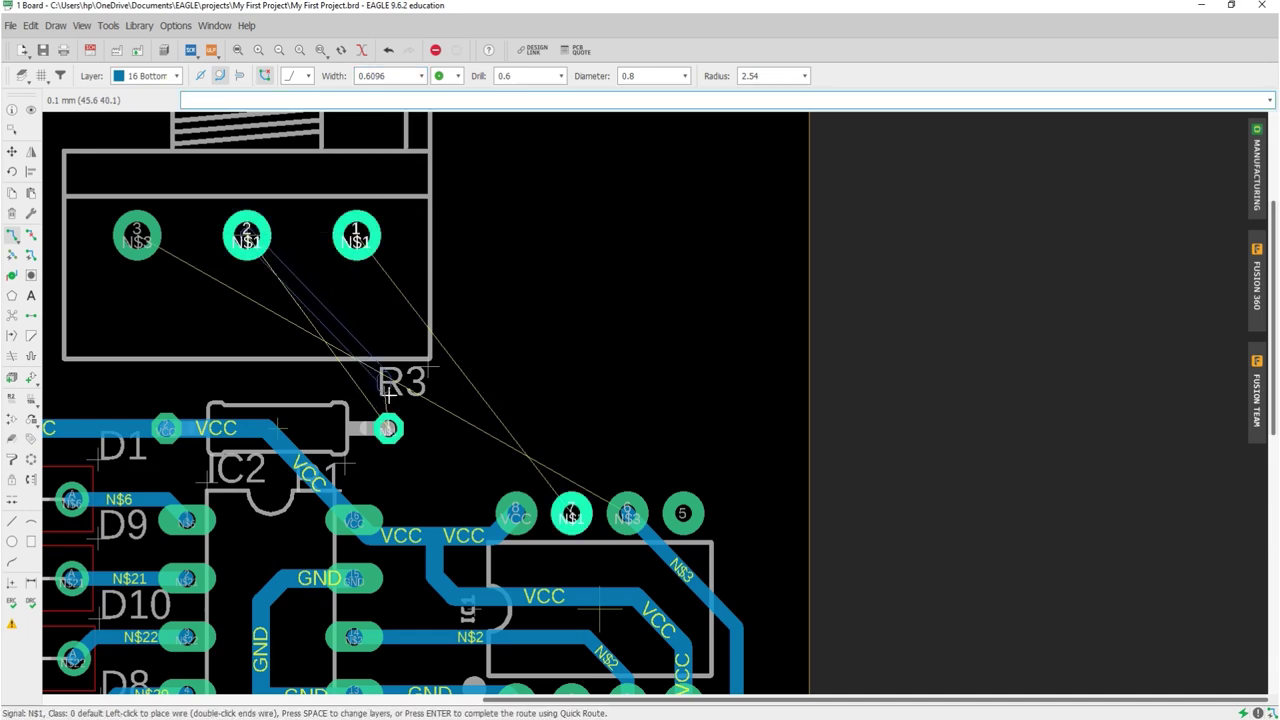
left_click(389, 428)
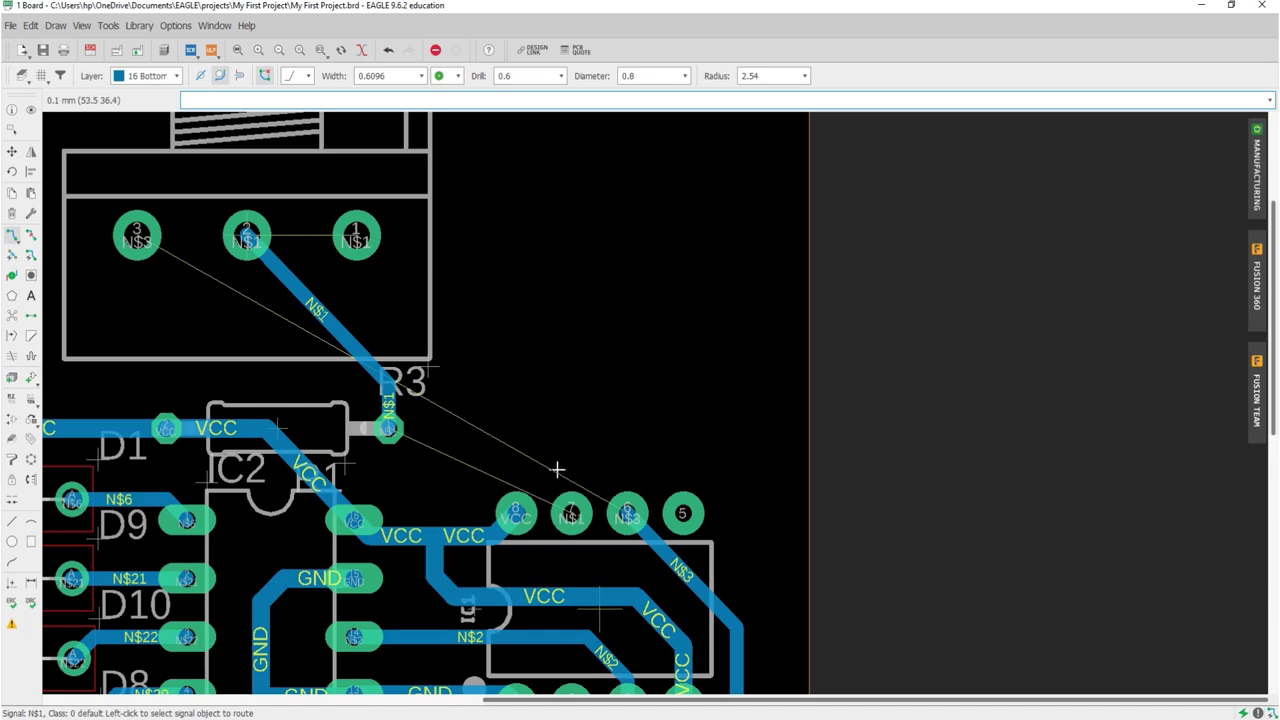
scroll(274, 233, "up", 3)
left_click(220, 230)
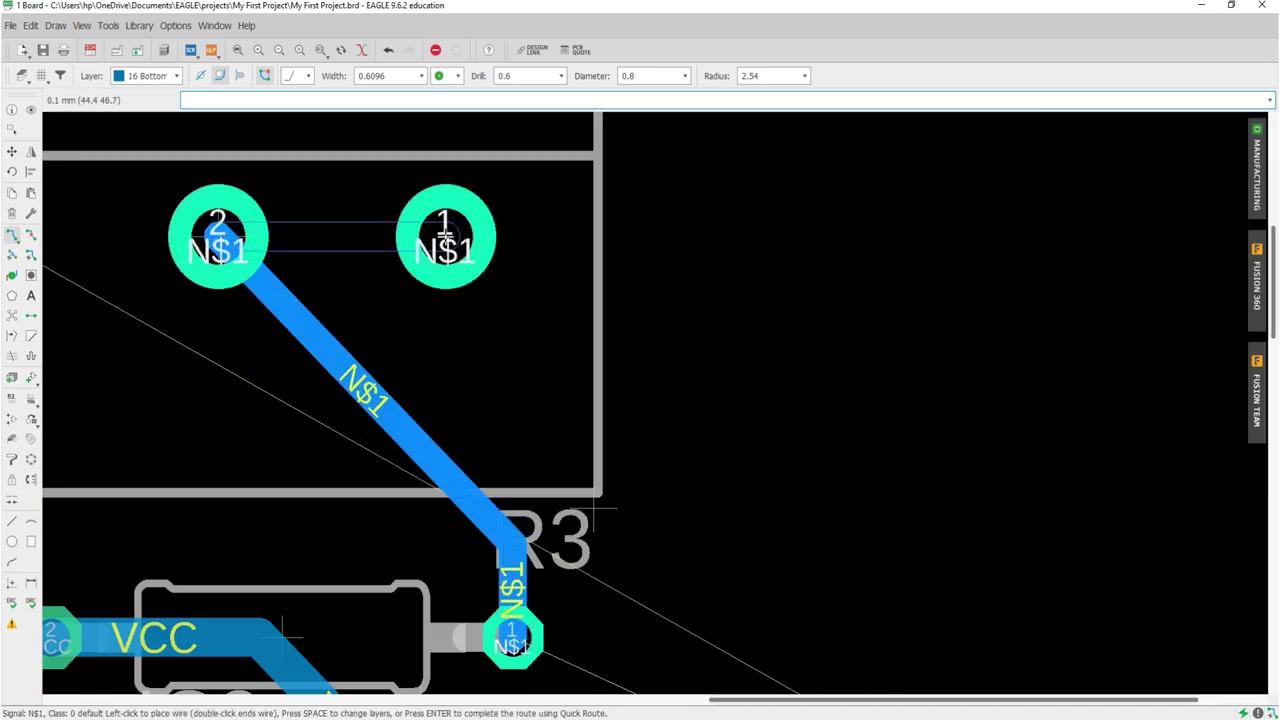
left_click(446, 235)
- Route the N$1 trace from IC1 pin 7 to the R3 pad
scroll(452, 242, "down", 4)
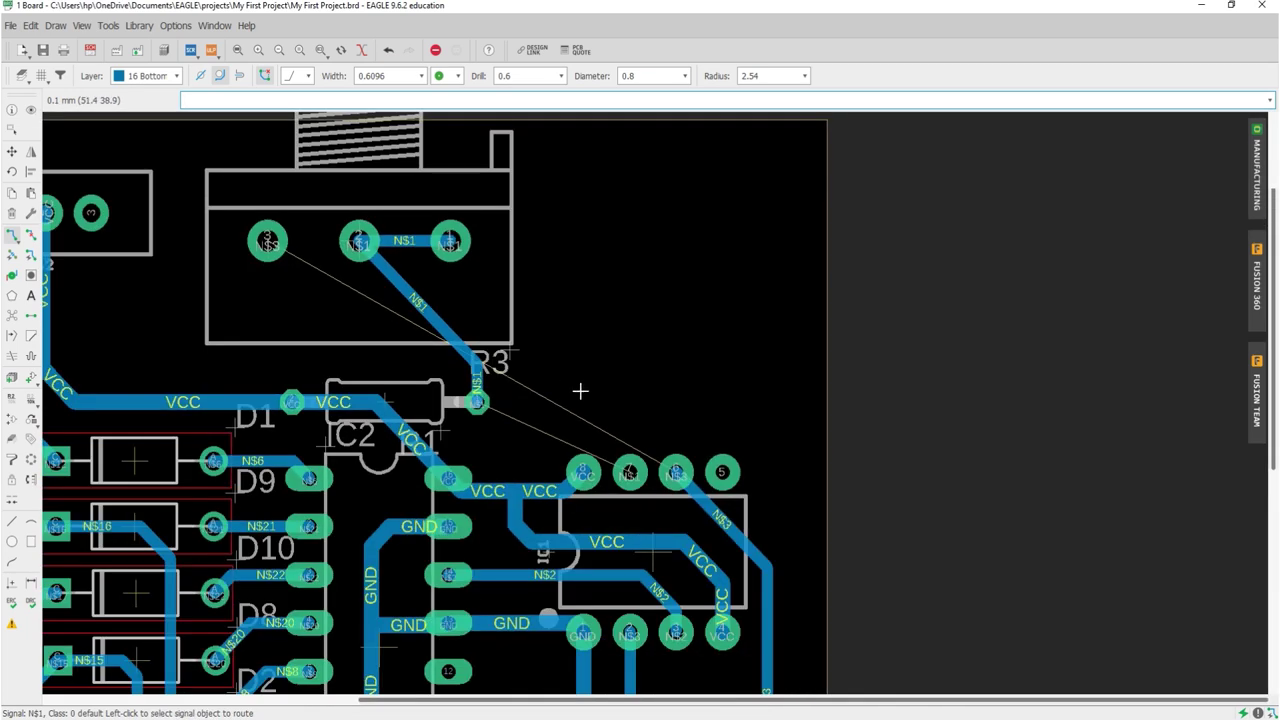
scroll(617, 453, "up", 3)
scroll(508, 337, "down", 2)
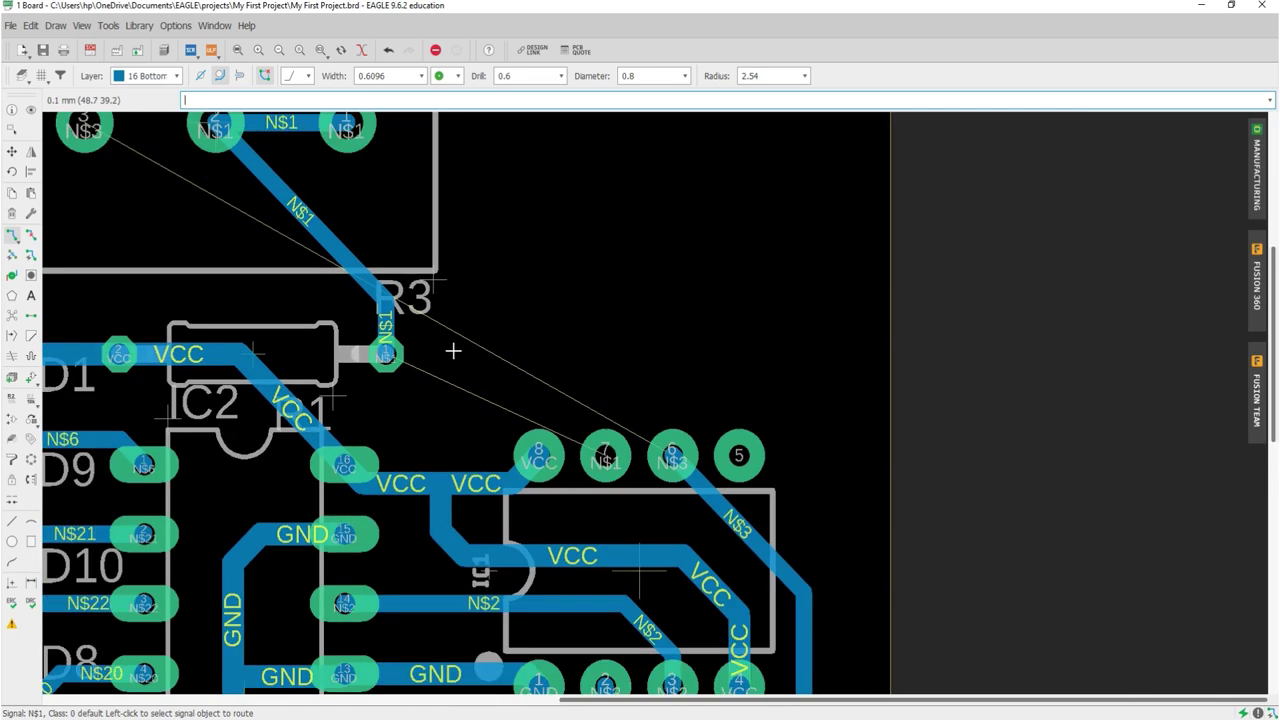
scroll(451, 349, "down", 1)
scroll(549, 431, "up", 4)
left_click(511, 366)
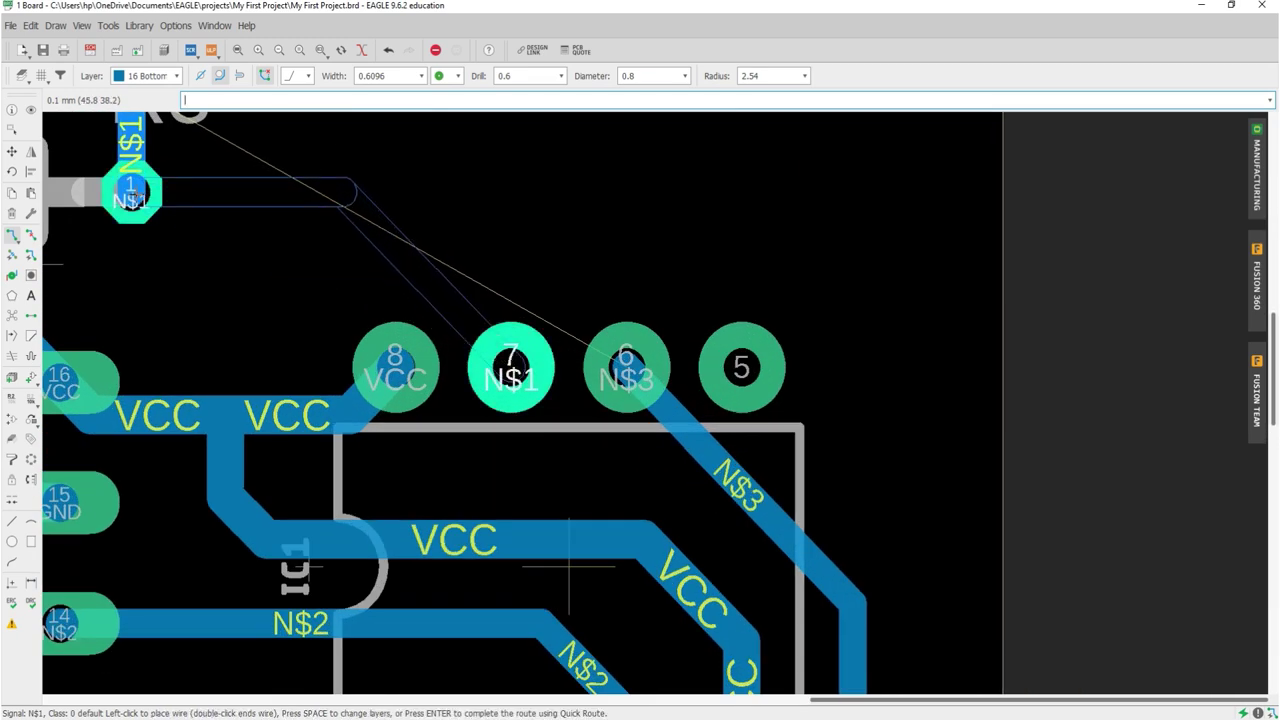
left_click(130, 192)
scroll(555, 334, "down", 3)
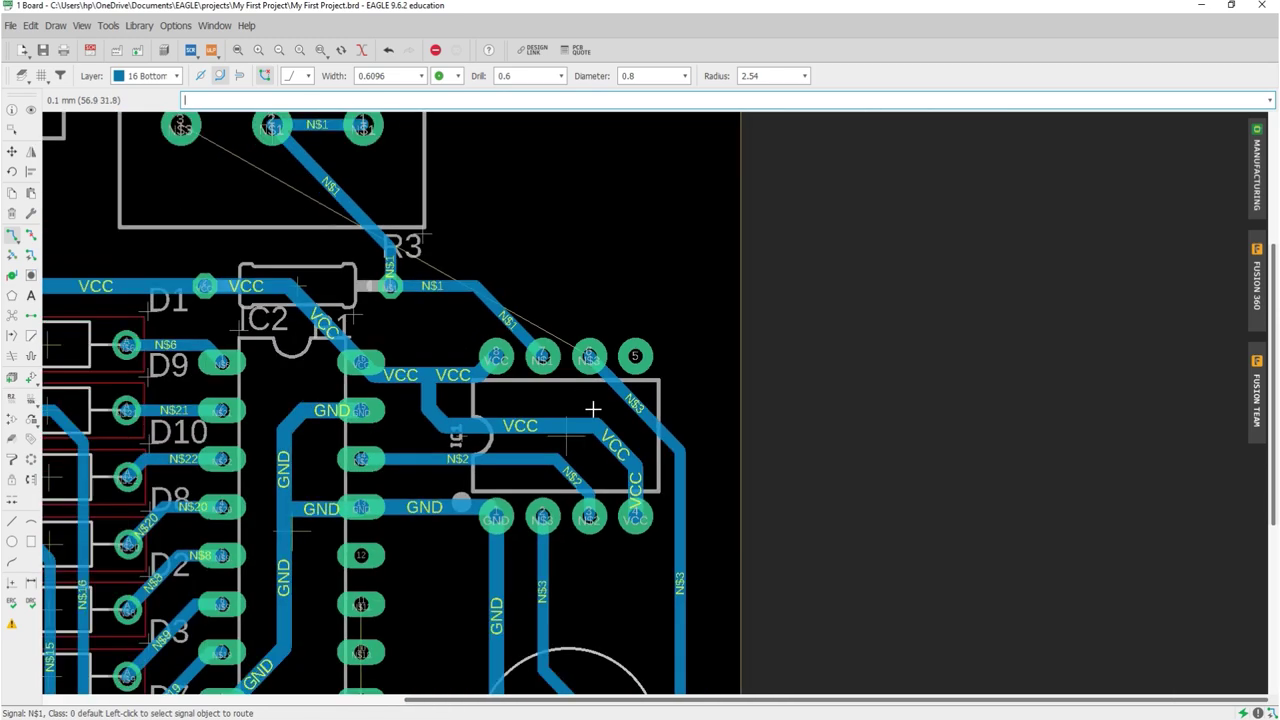
scroll(590, 405, "down", 2)
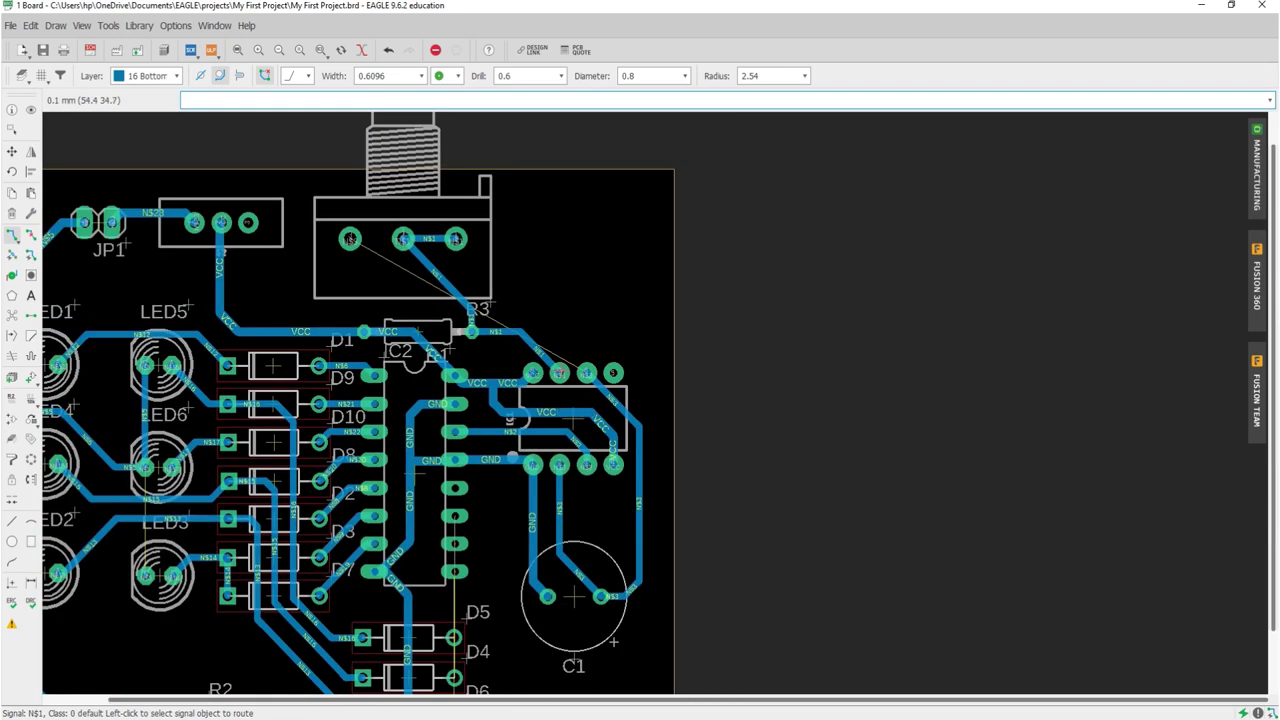
- Route the remaining N$3 connection with one corner, ending at the pot's pin 3
left_click(586, 372)
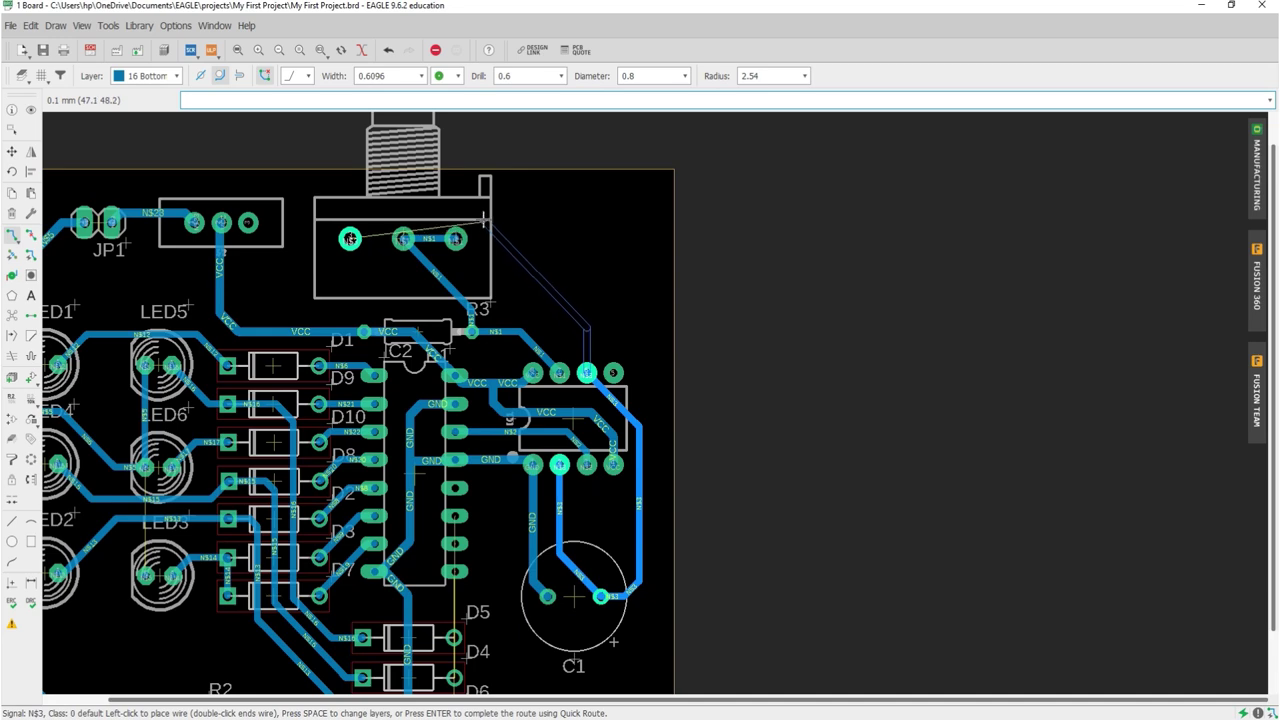
left_click(481, 209)
scroll(364, 208, "up", 3)
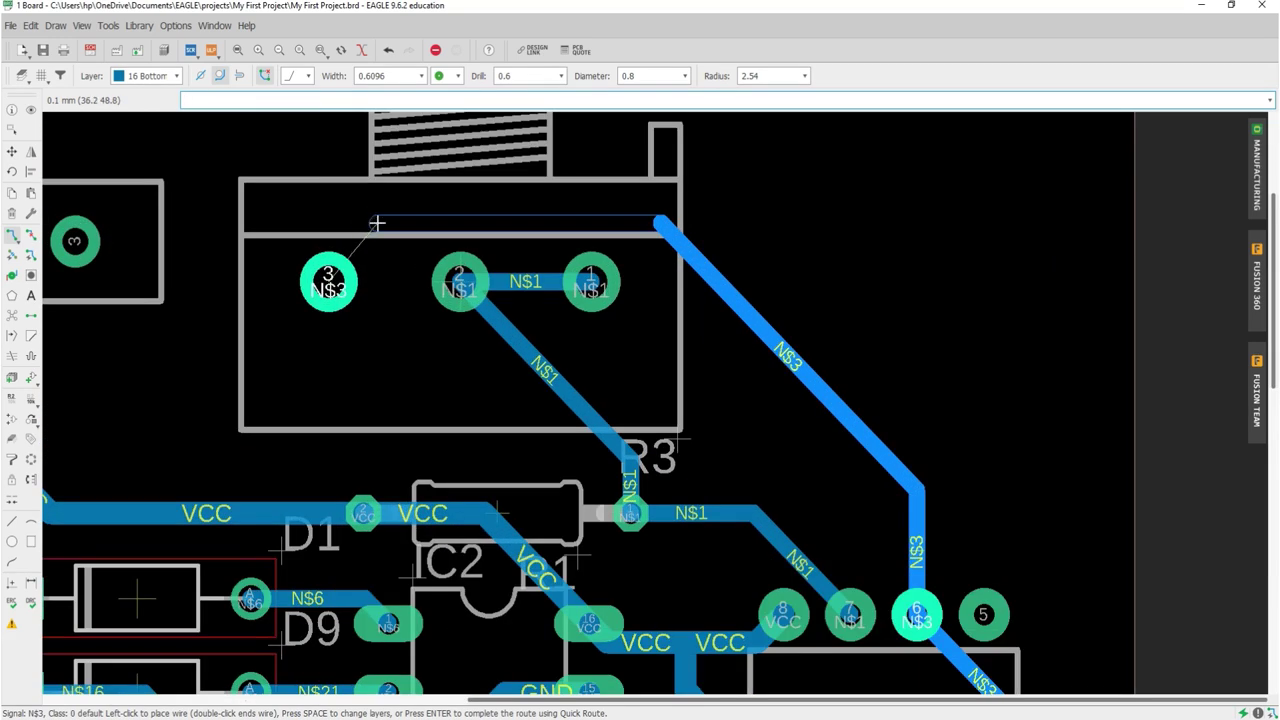
left_click(371, 223)
left_click(330, 281)
scroll(330, 281, "down", 4)
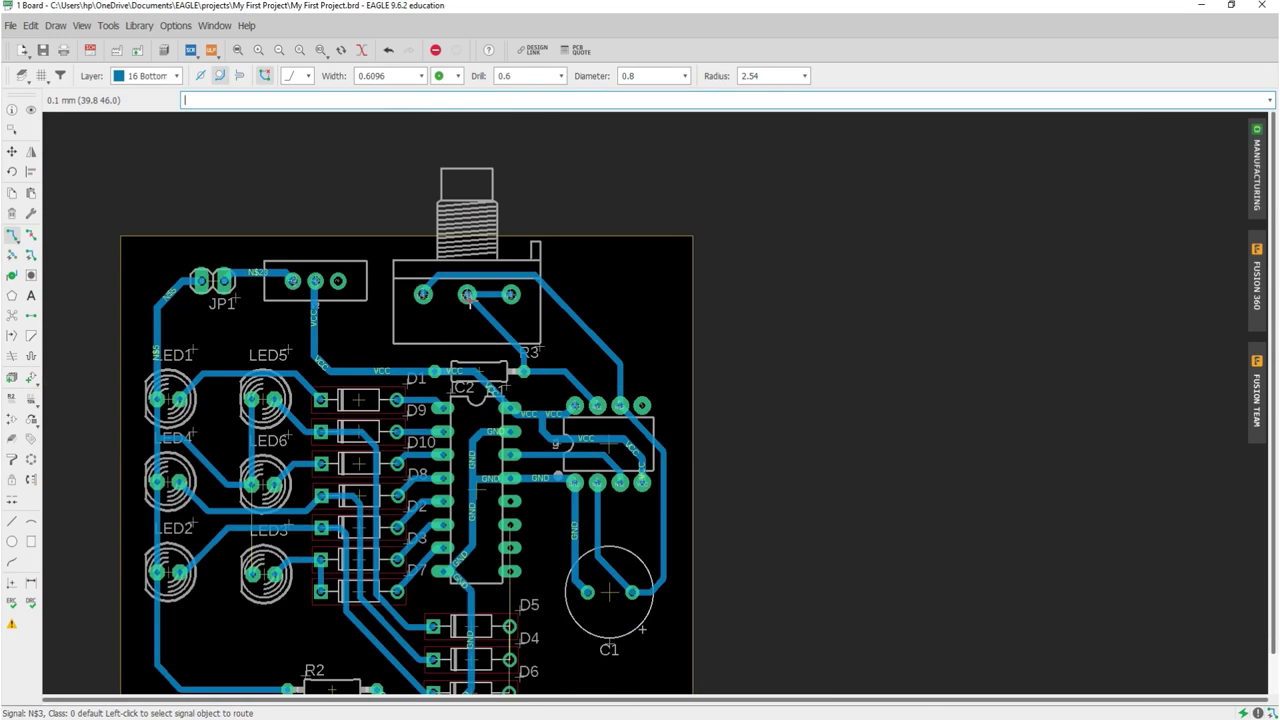
scroll(470, 300, "down", 5)
scroll(500, 451, "down", 1)
scroll(500, 451, "up", 7)
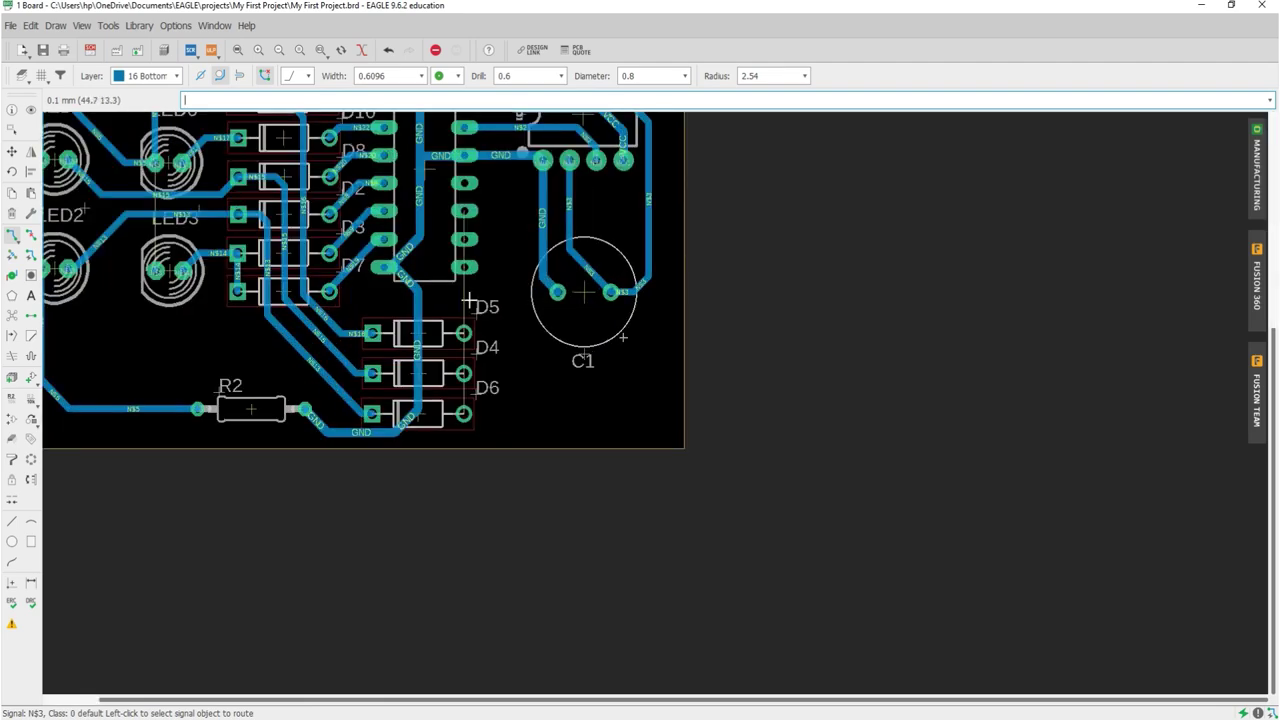
scroll(470, 291, "up", 5)
scroll(462, 355, "down", 1)
- Route the N$11 trace from D5 upward to IC pin 11
left_click(460, 352)
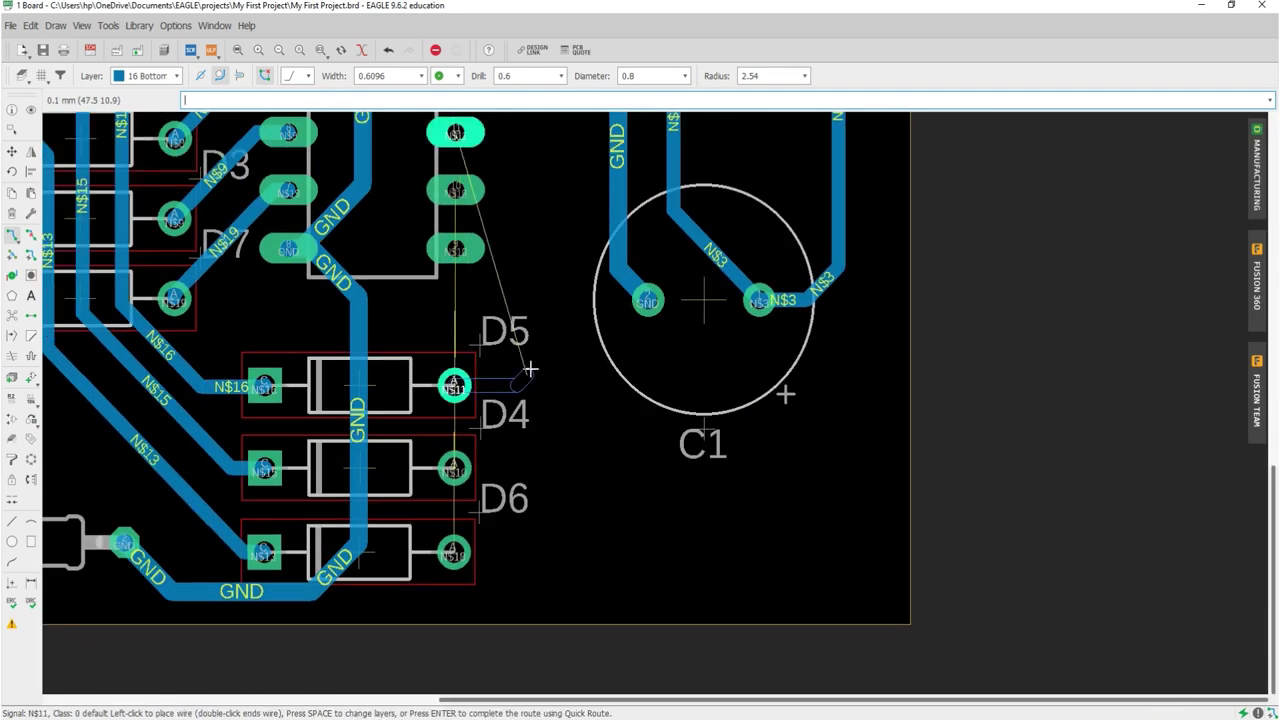
scroll(529, 366, "down", 3)
scroll(519, 300, "up", 2)
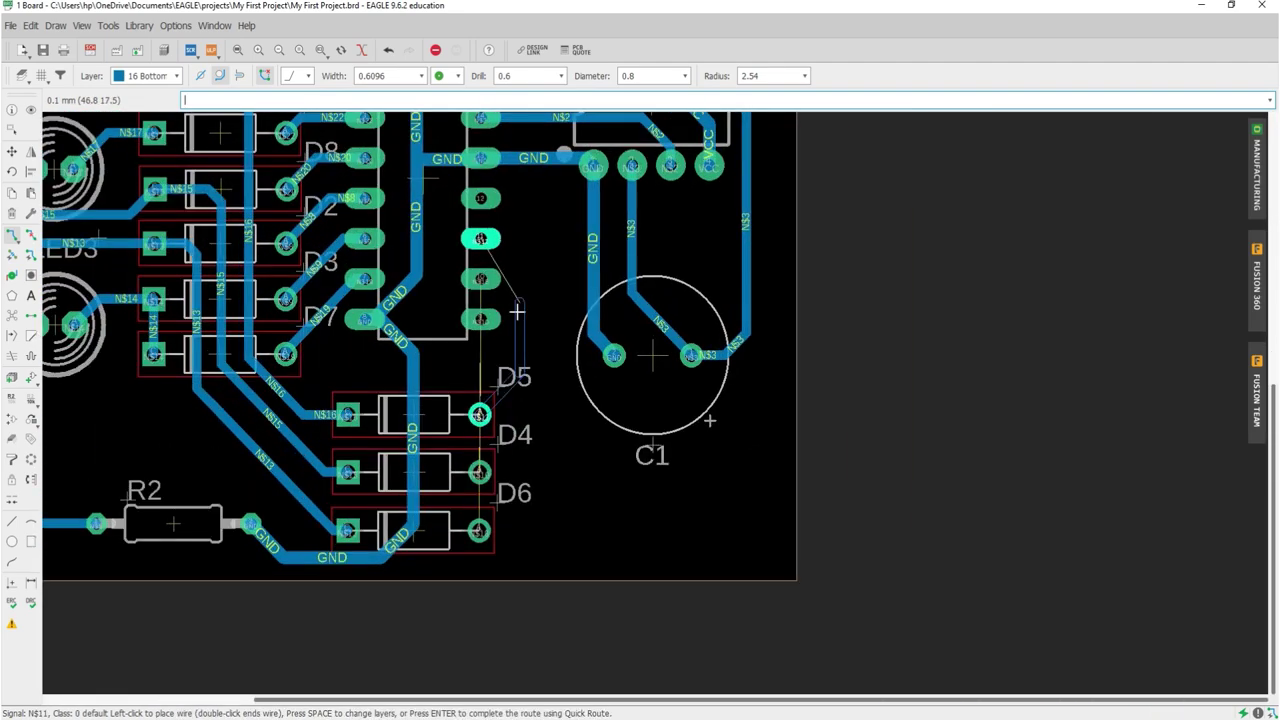
scroll(440, 330, "up", 1)
scroll(440, 330, "up", 1)
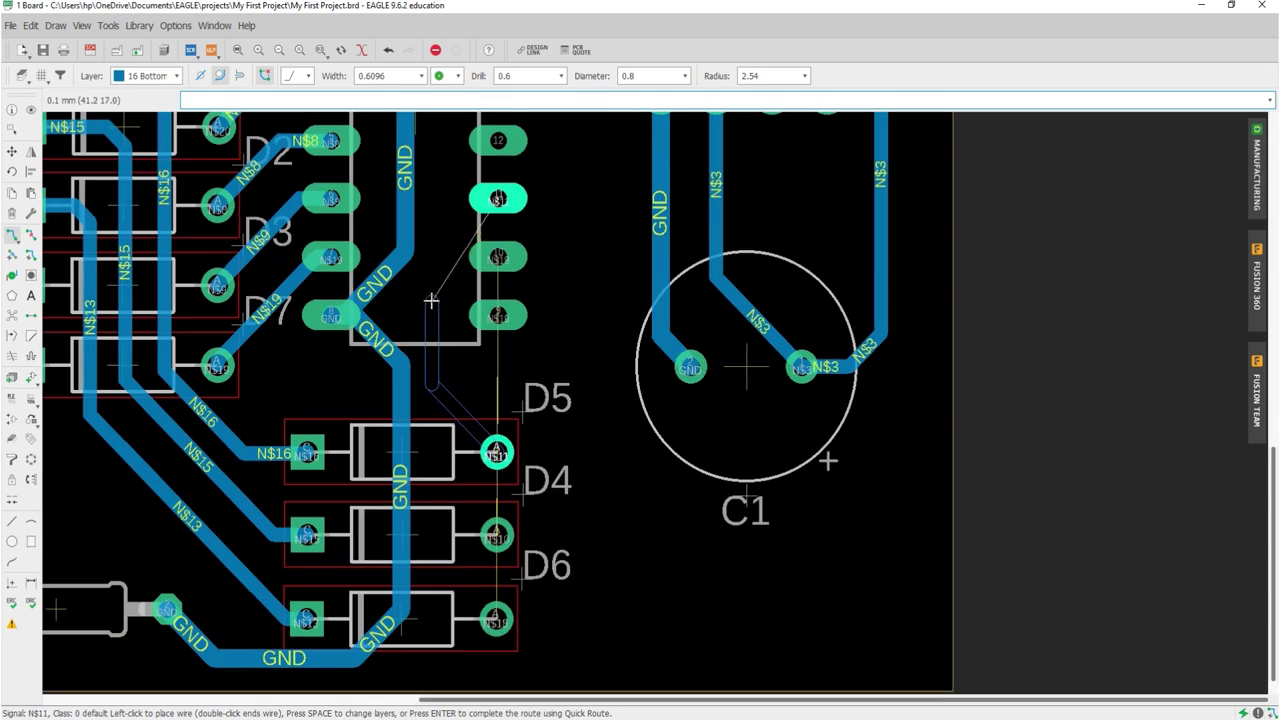
left_click(430, 300)
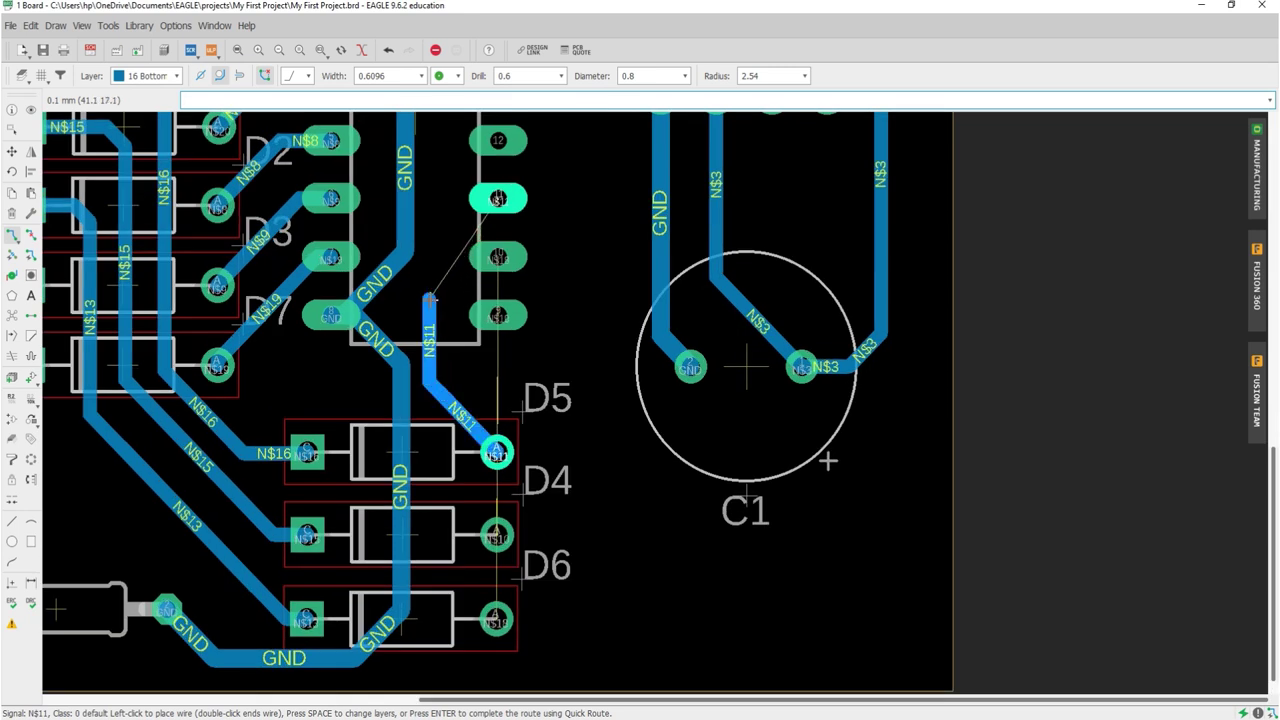
left_click(451, 213)
left_click(493, 197)
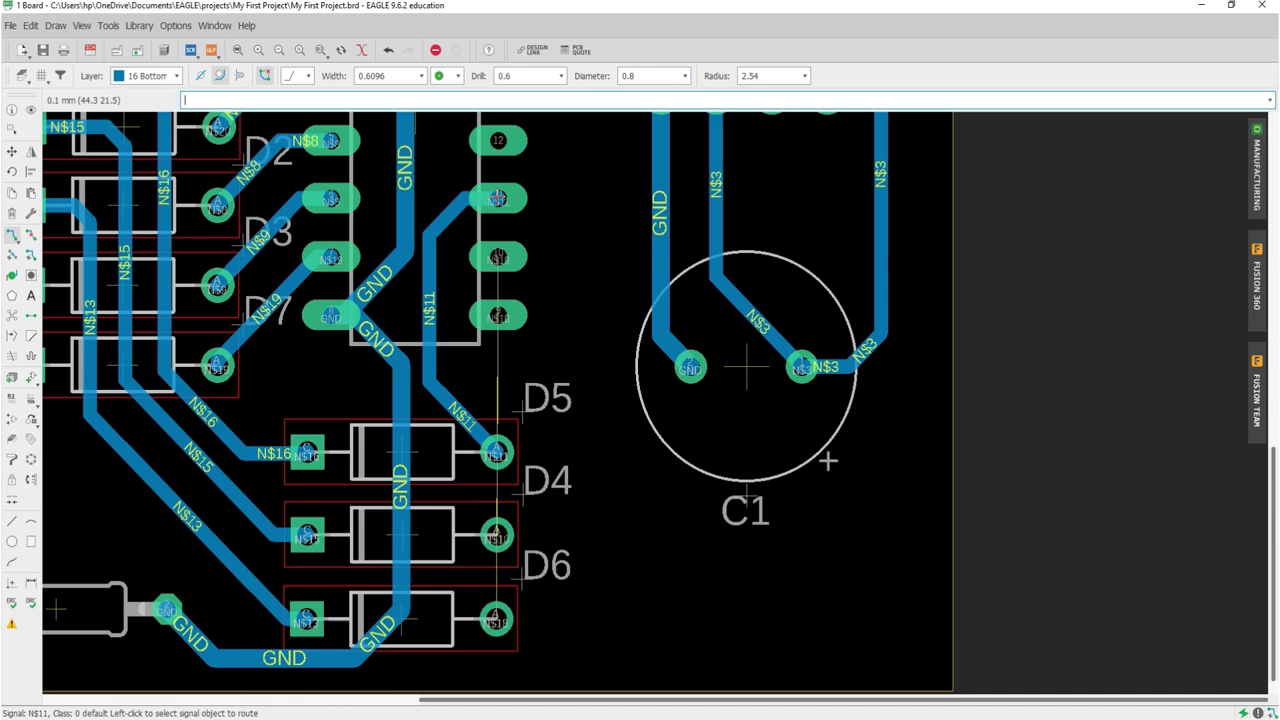
- Move the vertical GND trace beside the IC and the GND trace past D4–D6
left_click(12, 150)
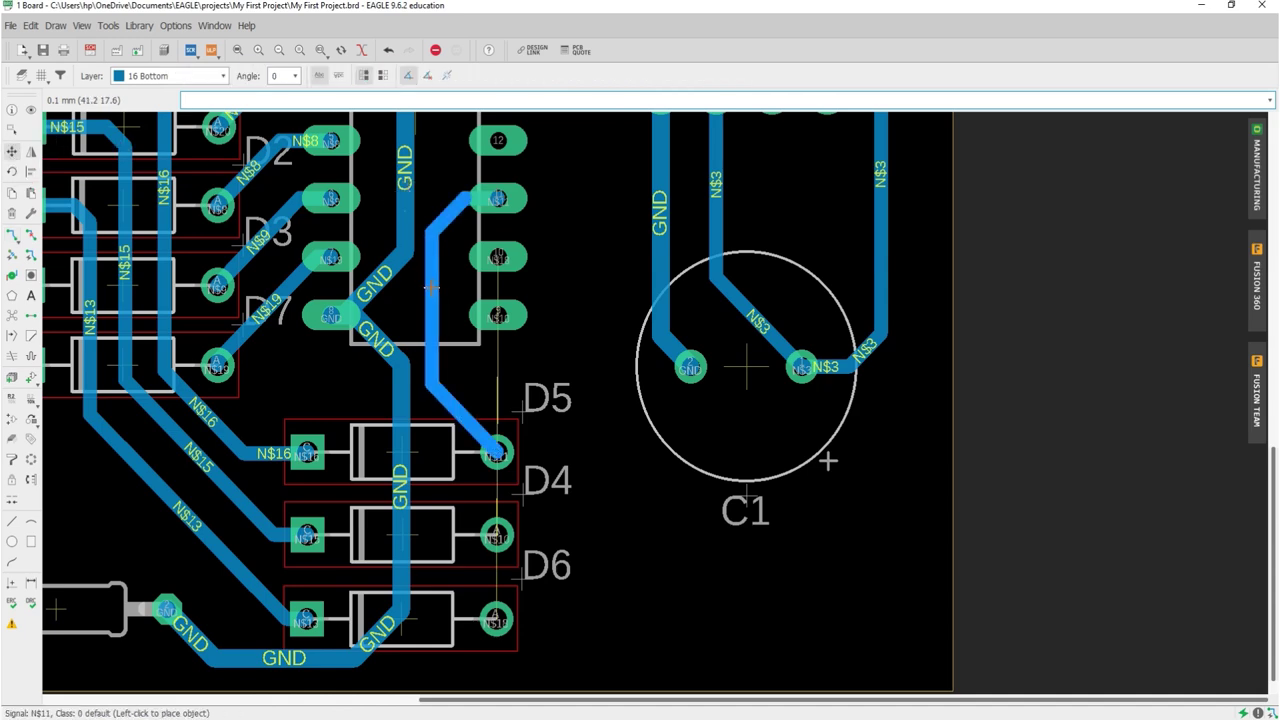
scroll(408, 242, "down", 3)
scroll(408, 242, "up", 3)
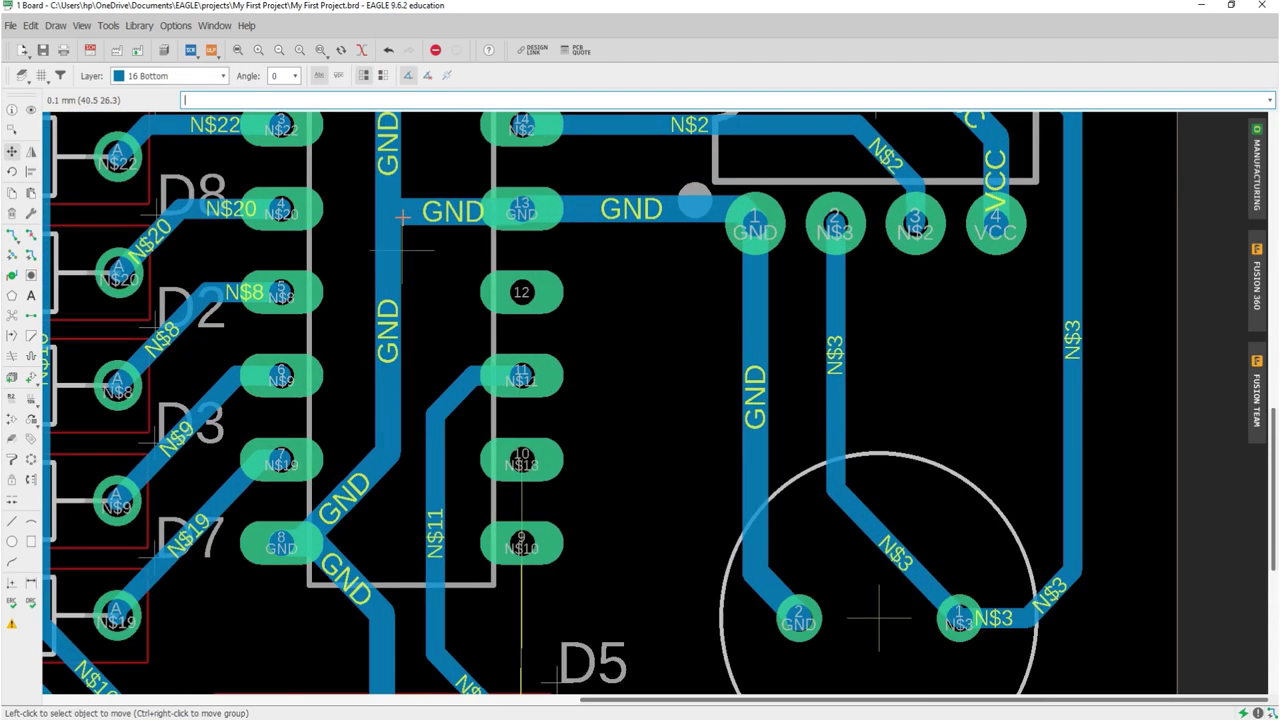
left_click(390, 230)
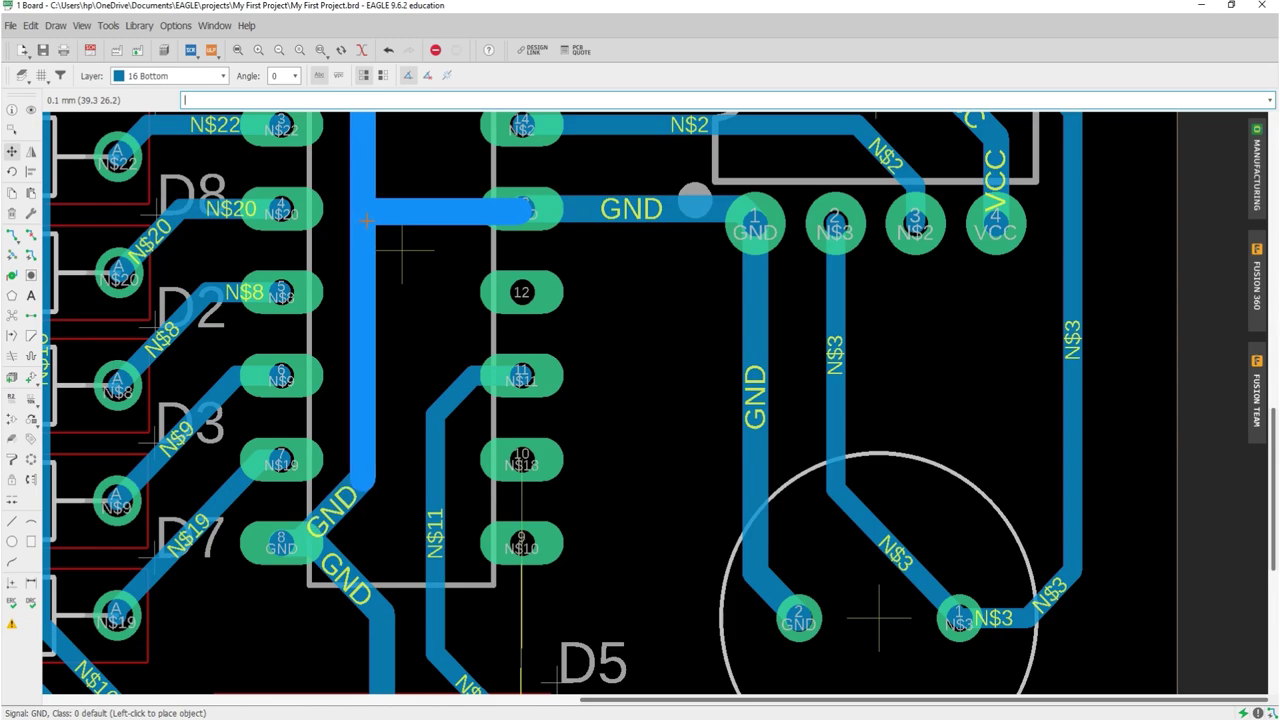
left_click(369, 221)
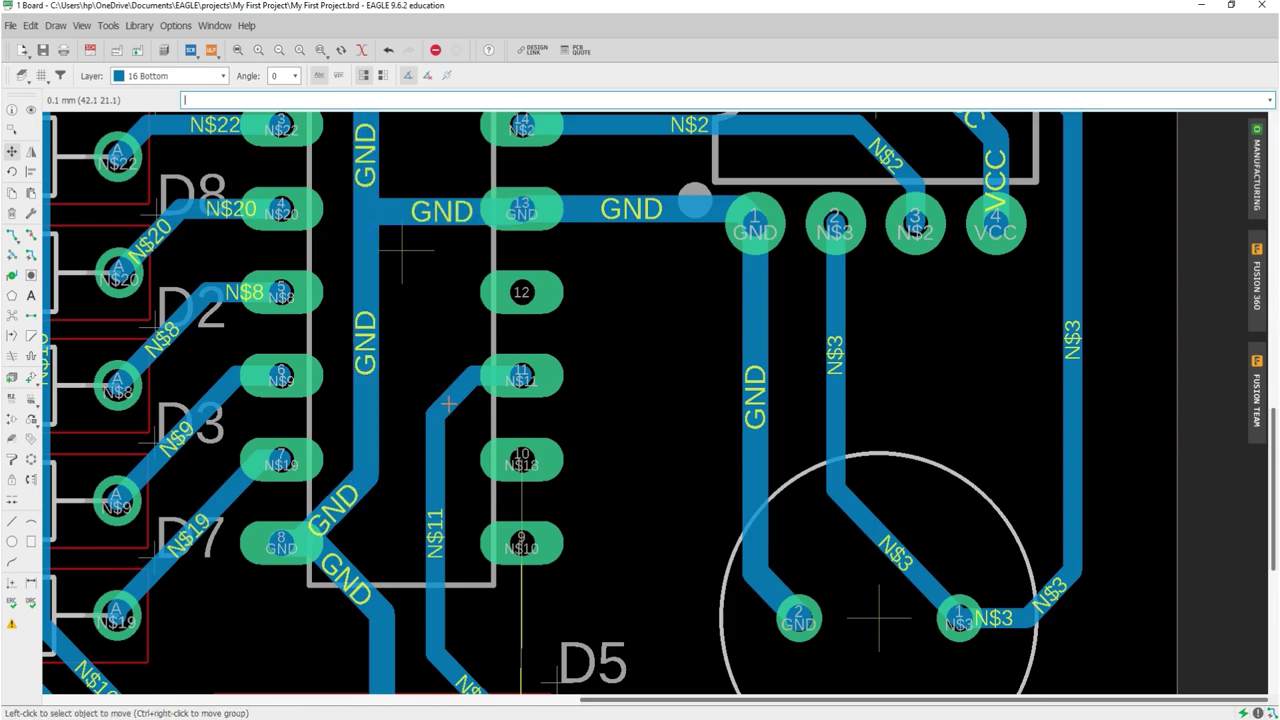
scroll(448, 403, "down", 3)
scroll(446, 476, "up", 3)
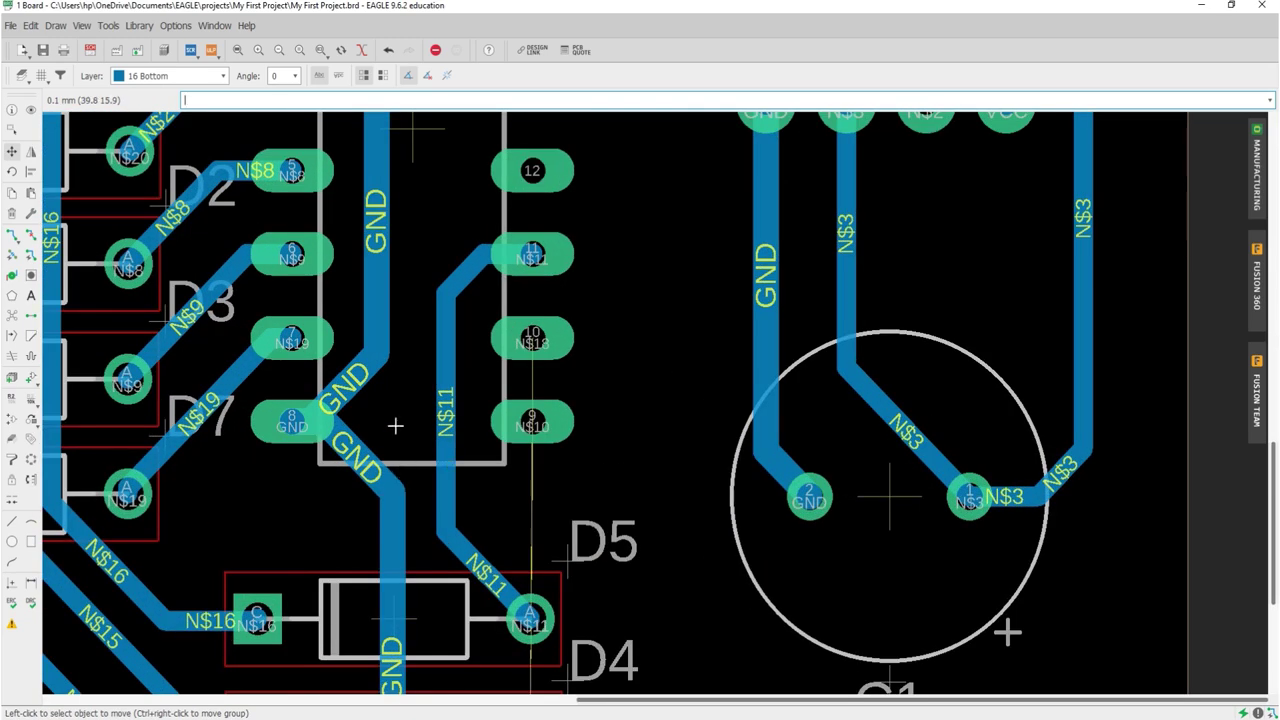
scroll(395, 426, "down", 3)
scroll(389, 568, "up", 3)
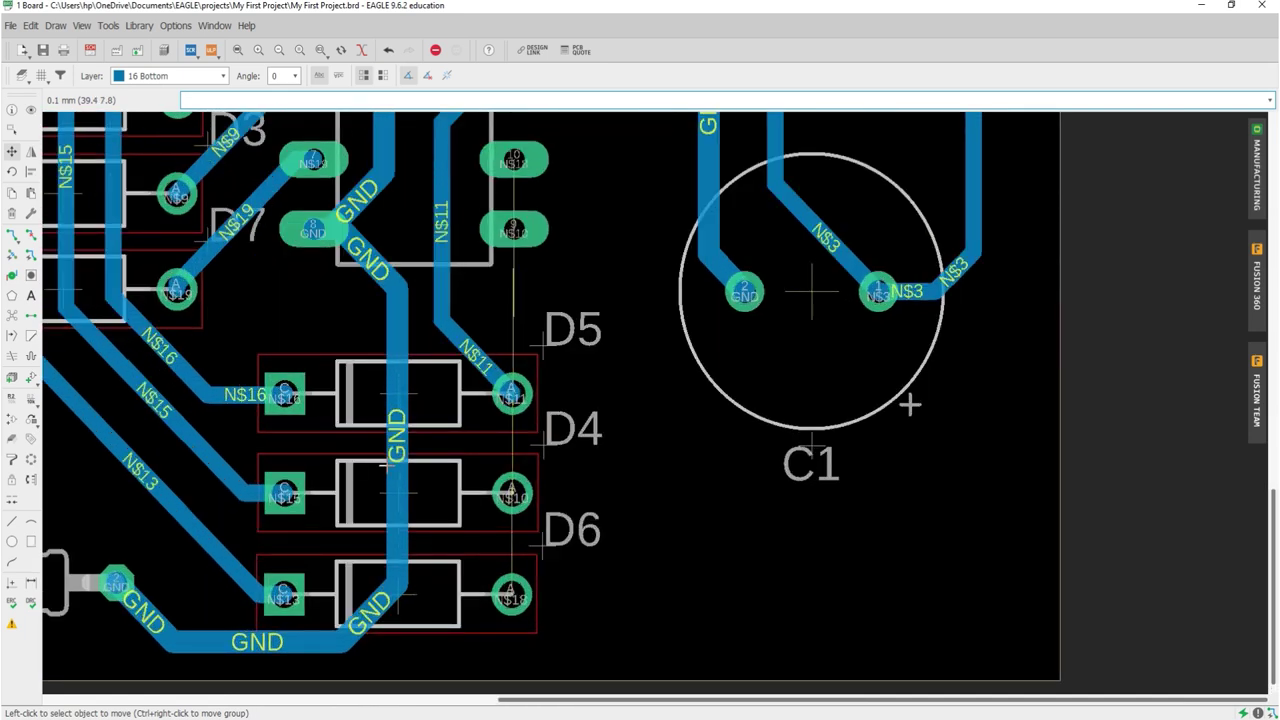
left_click(397, 454)
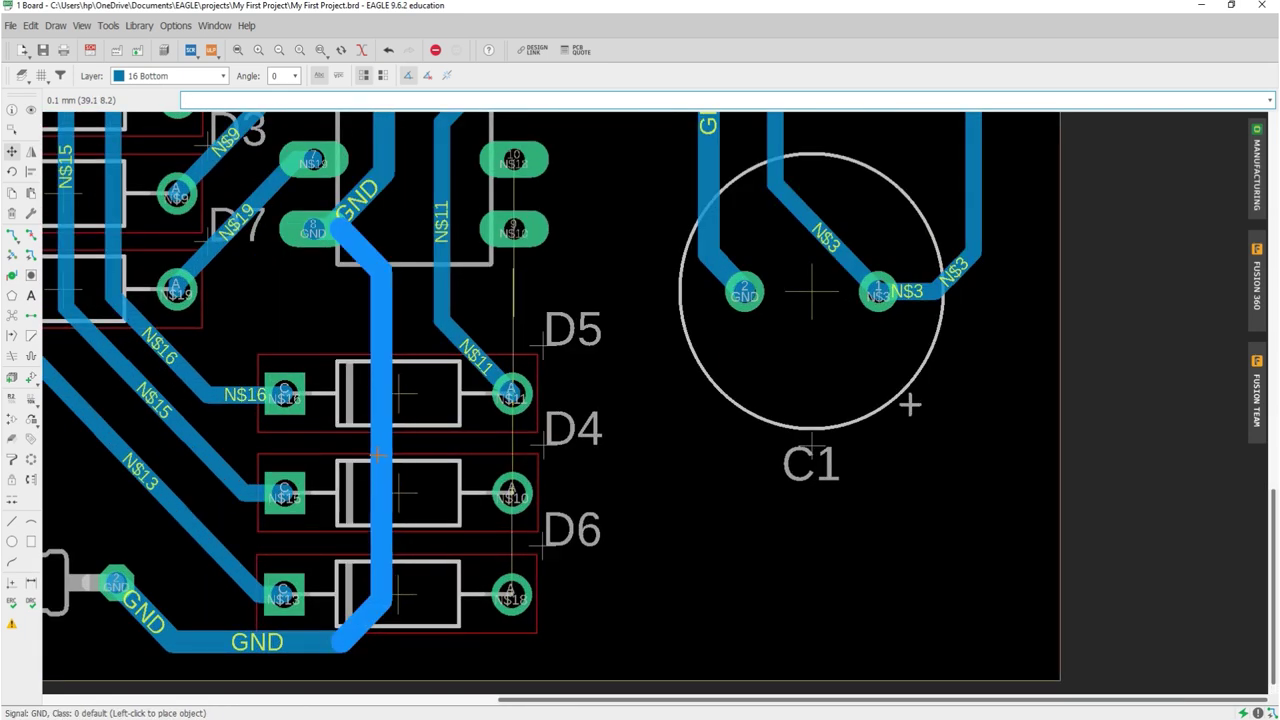
left_click(378, 455)
scroll(399, 462, "down", 3)
scroll(425, 301, "up", 3)
- Reshape the N$11 trace with square bends near pin 11 and beside D5
left_click(406, 393)
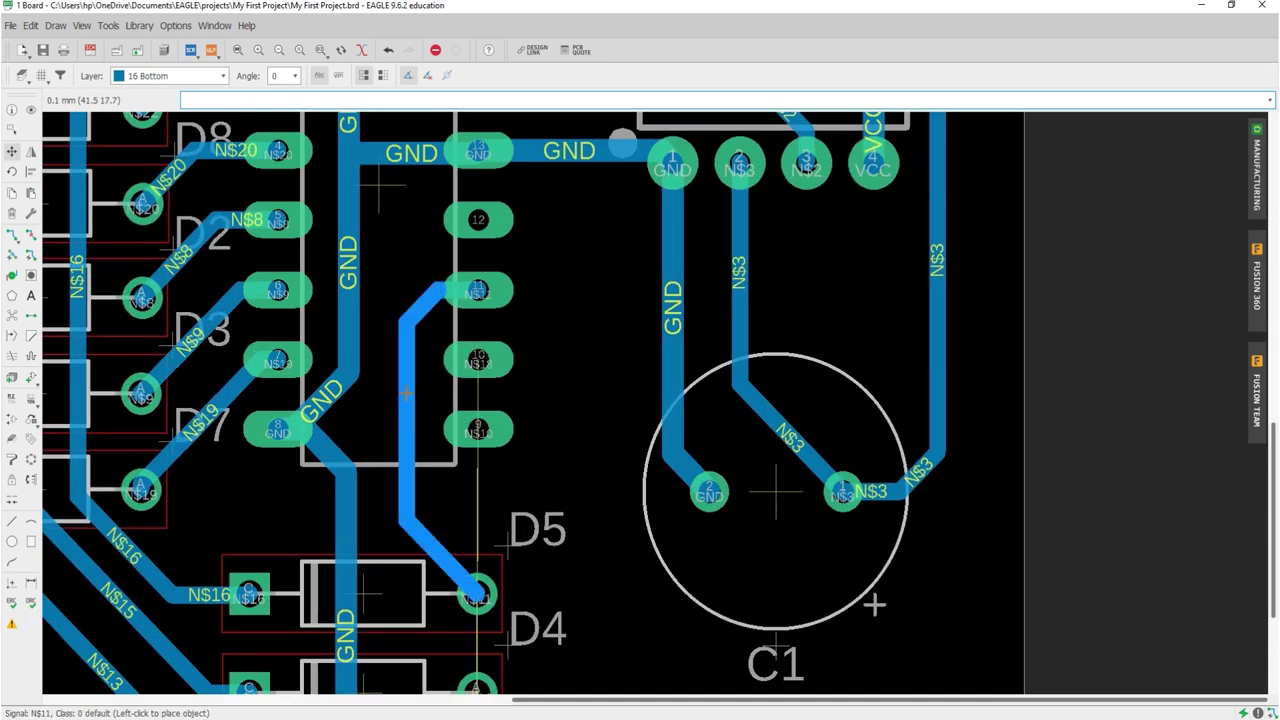
left_click(389, 393)
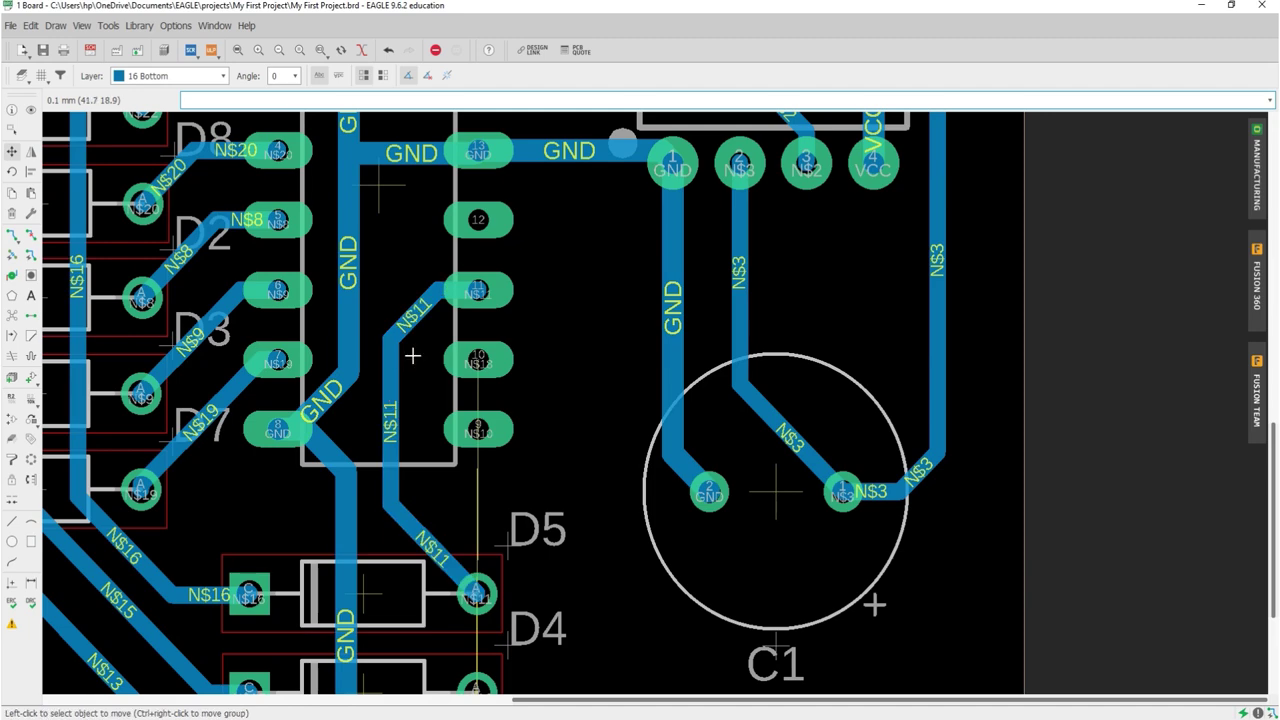
left_click(407, 315)
left_click(394, 294)
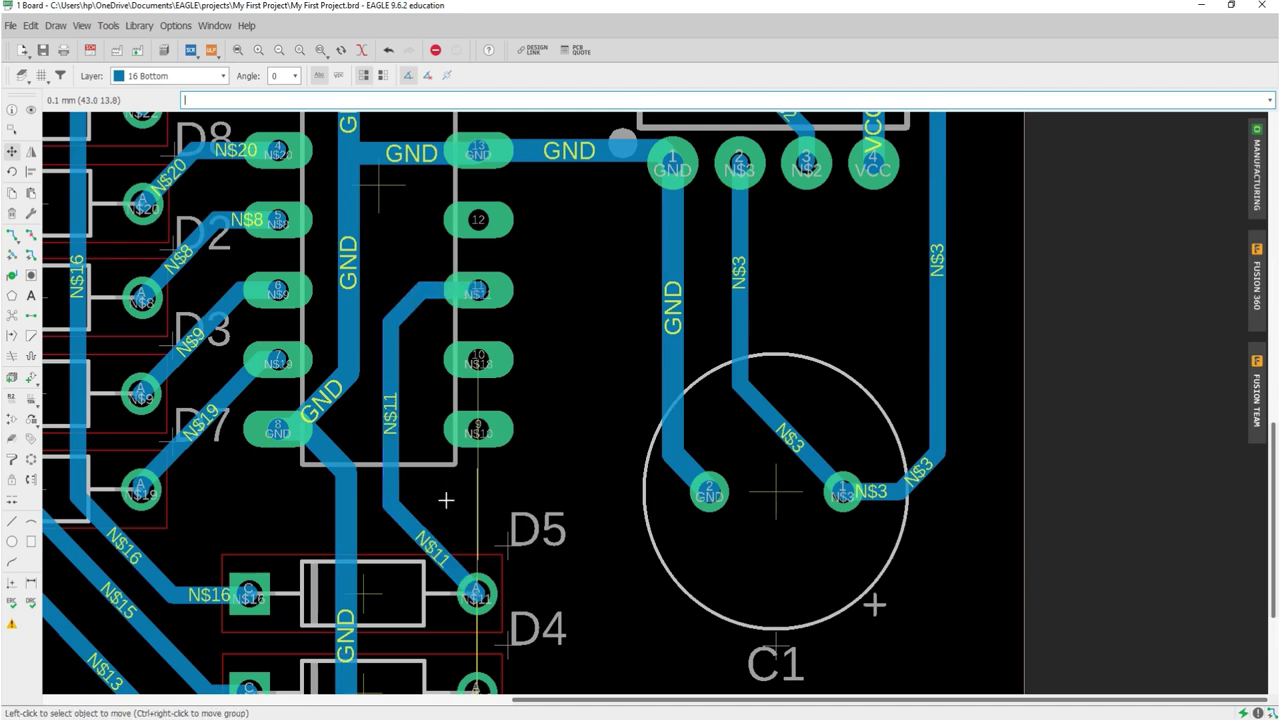
left_click(430, 545)
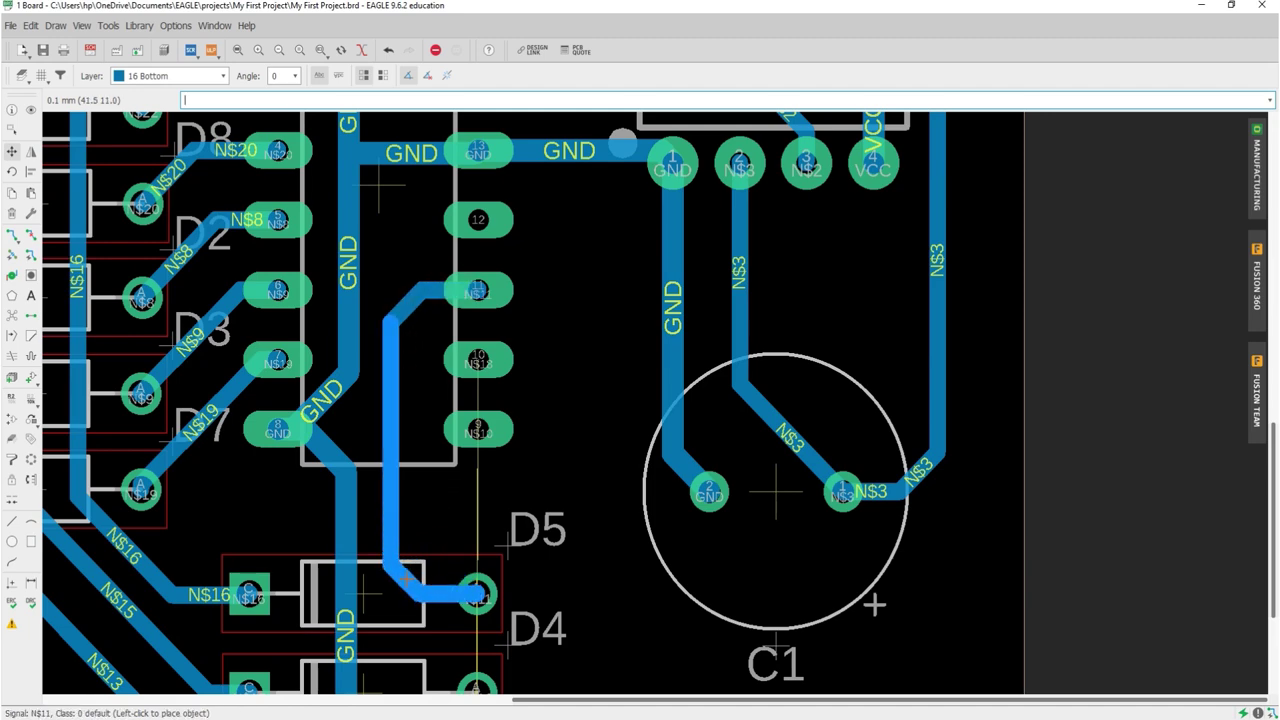
left_click(406, 579)
scroll(374, 391, "down", 2)
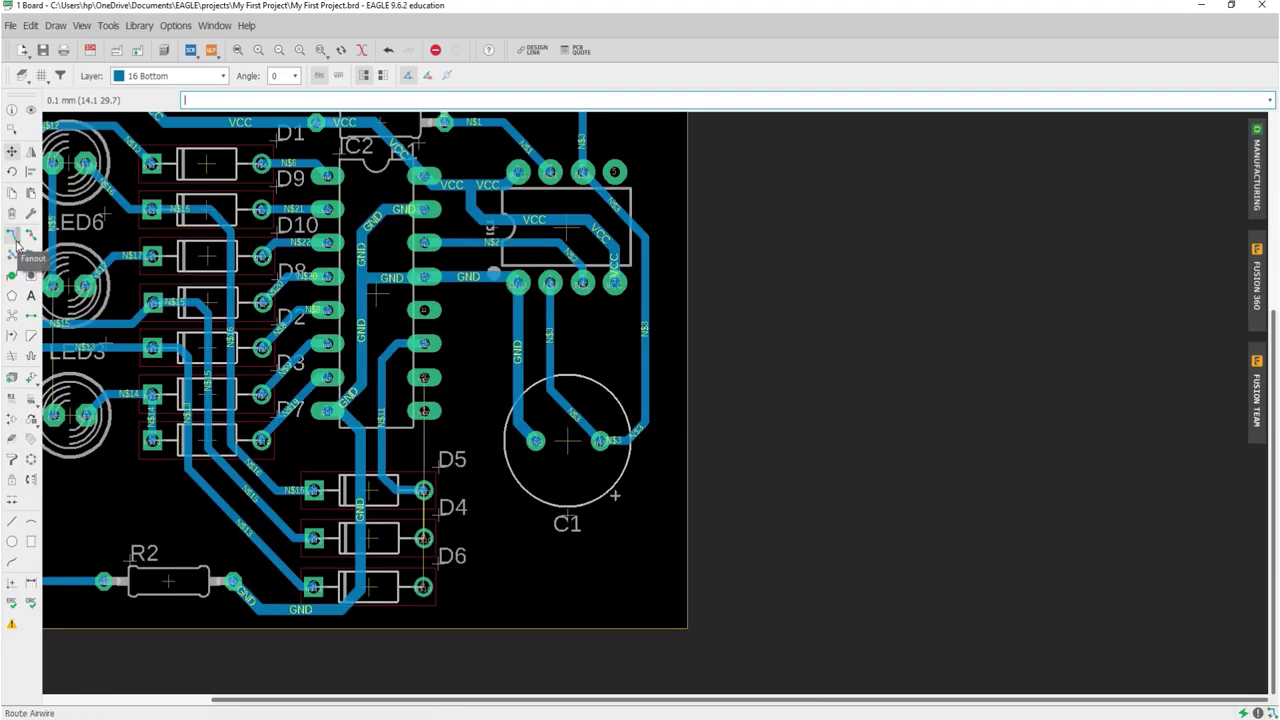
- Route the N$10 trace from D4 straight up to IC pin 9
left_click(12, 234)
scroll(406, 522, "up", 2)
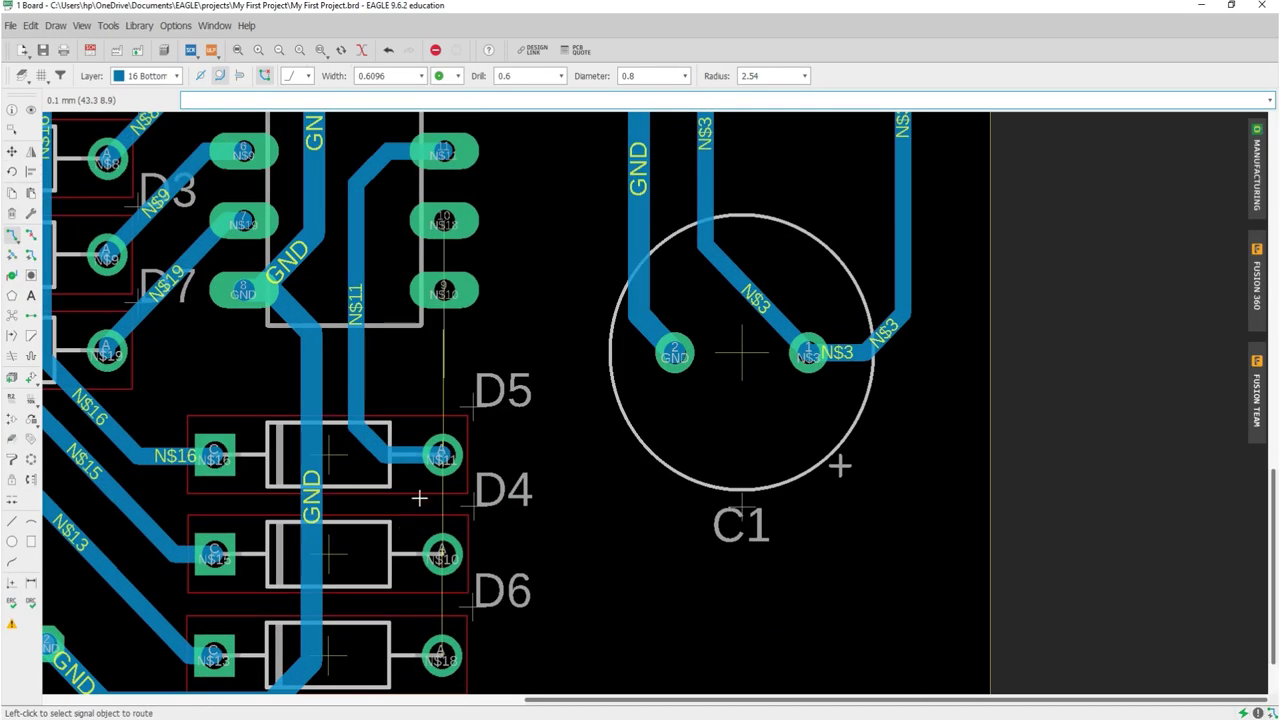
left_click(458, 220)
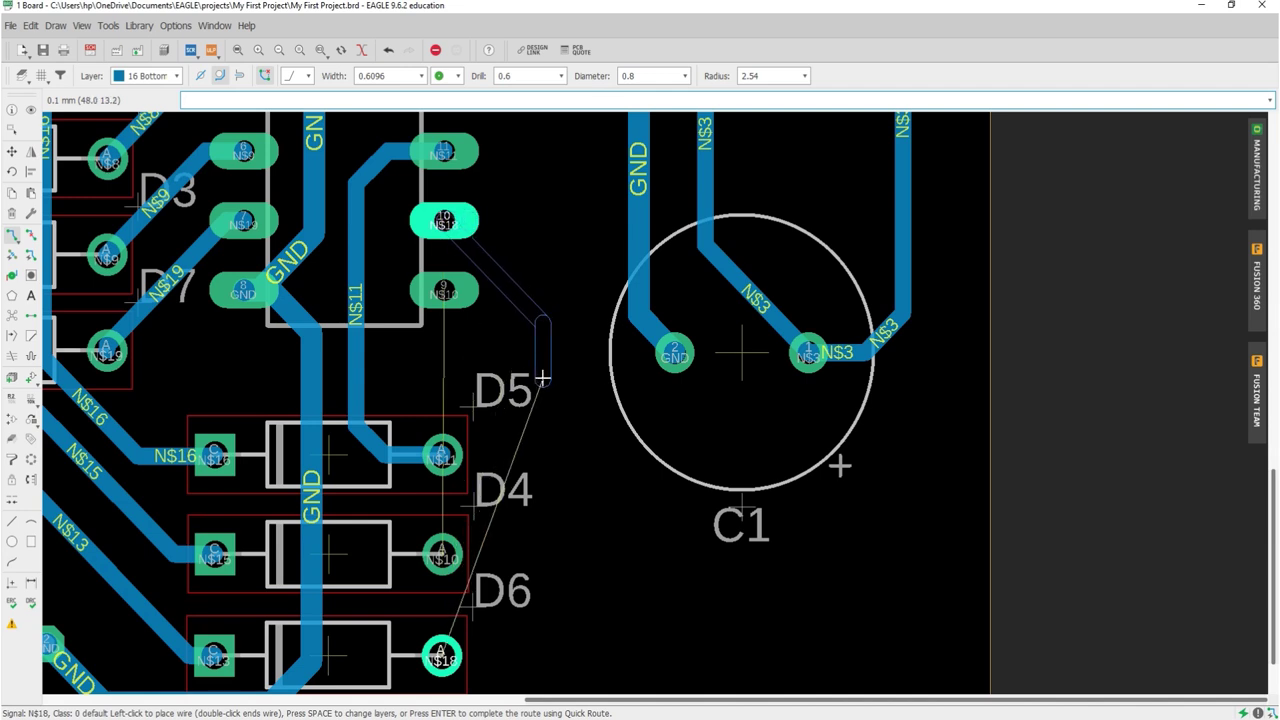
key("Escape")
left_click(443, 291)
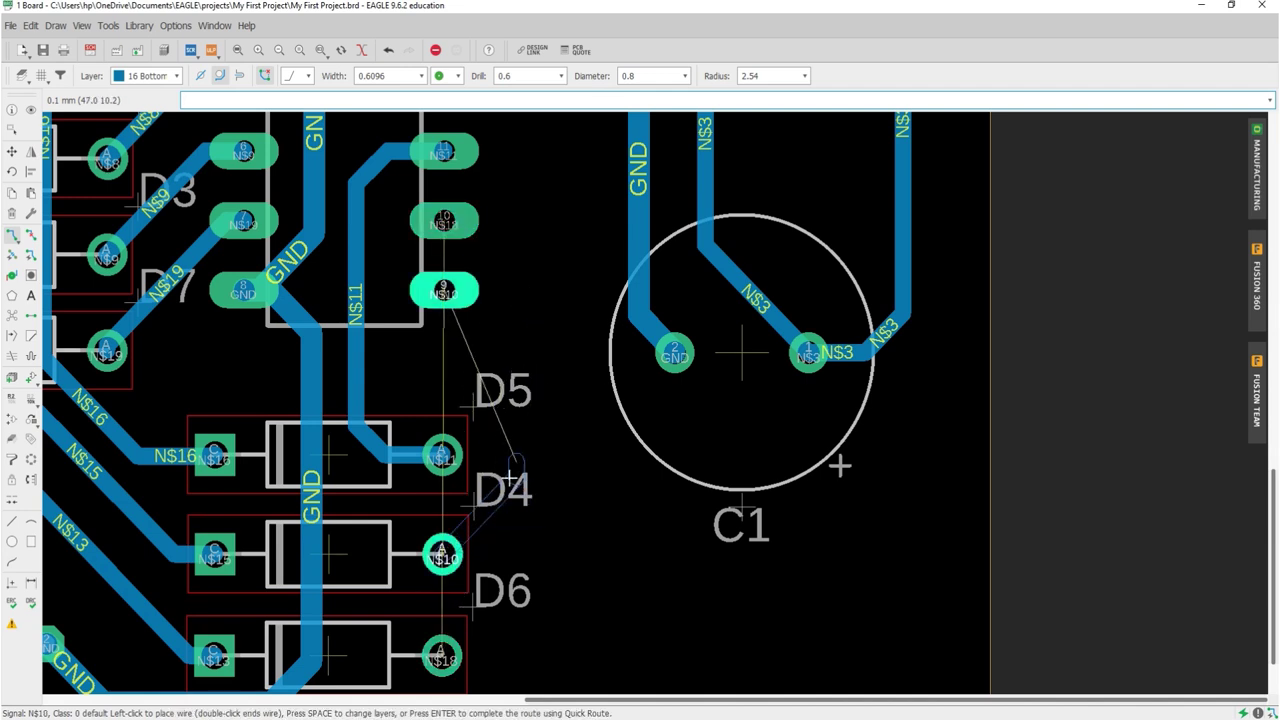
left_click(495, 529)
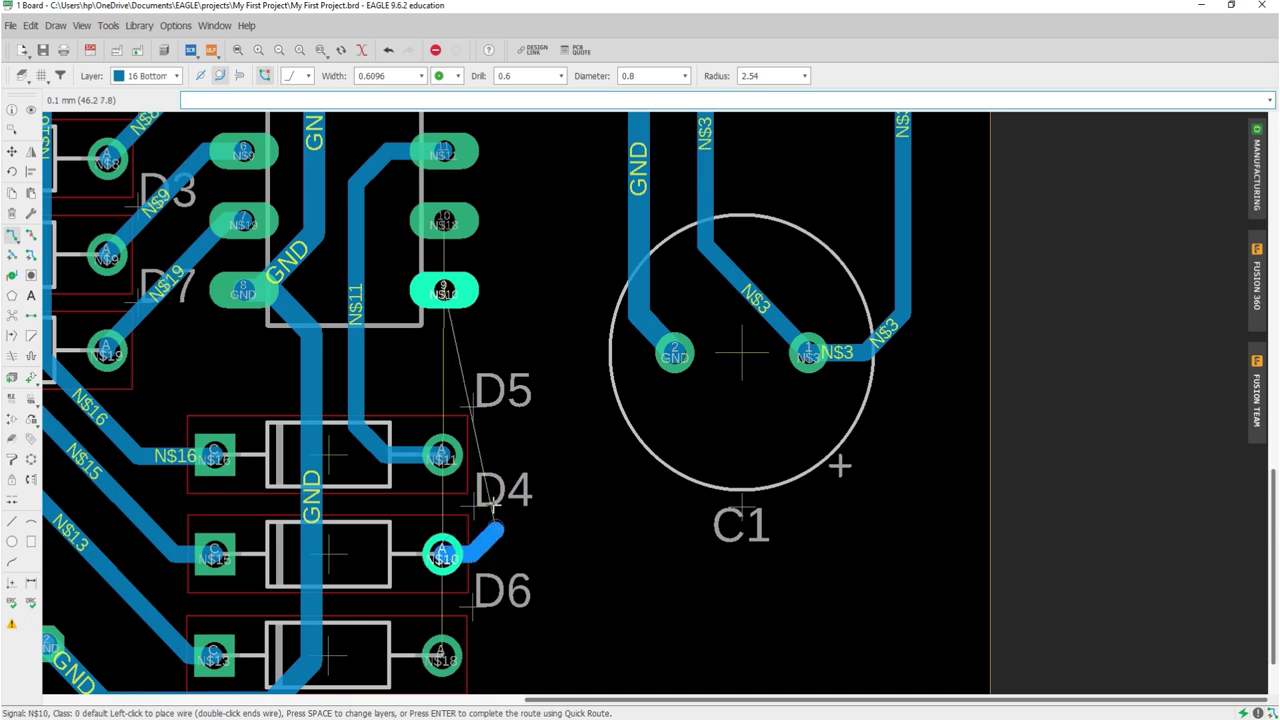
left_click(494, 338)
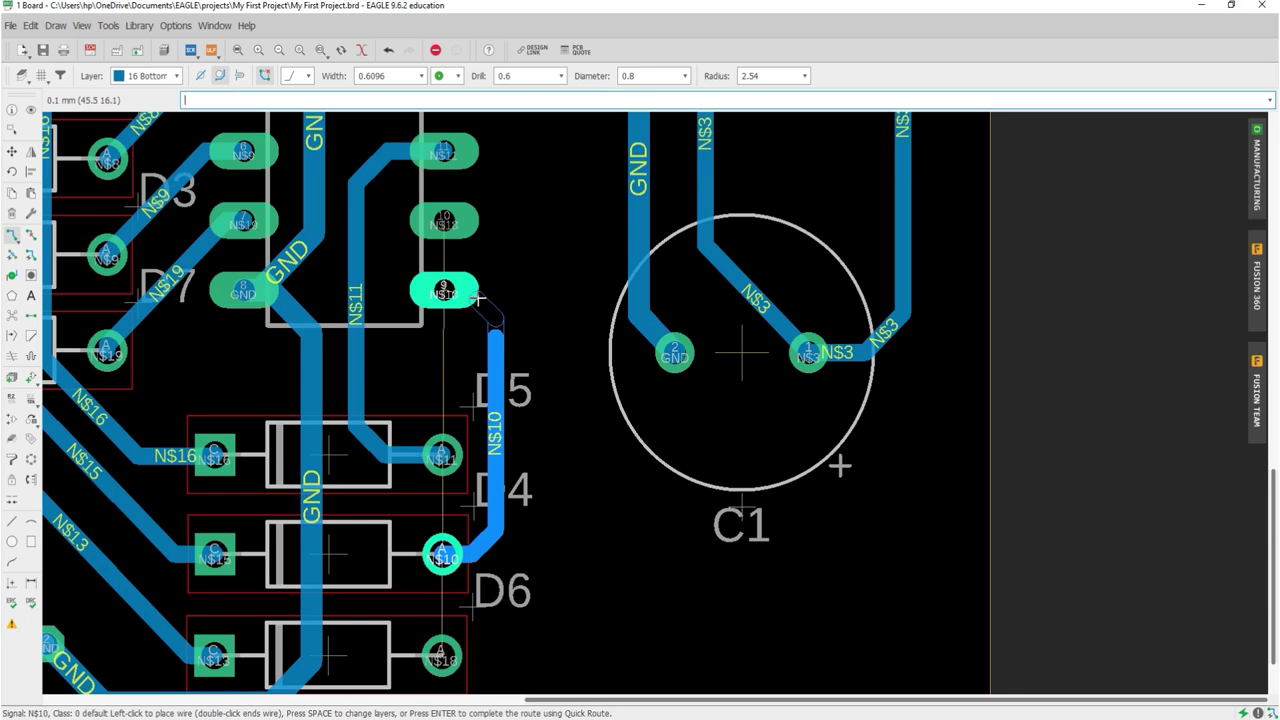
left_click(457, 289)
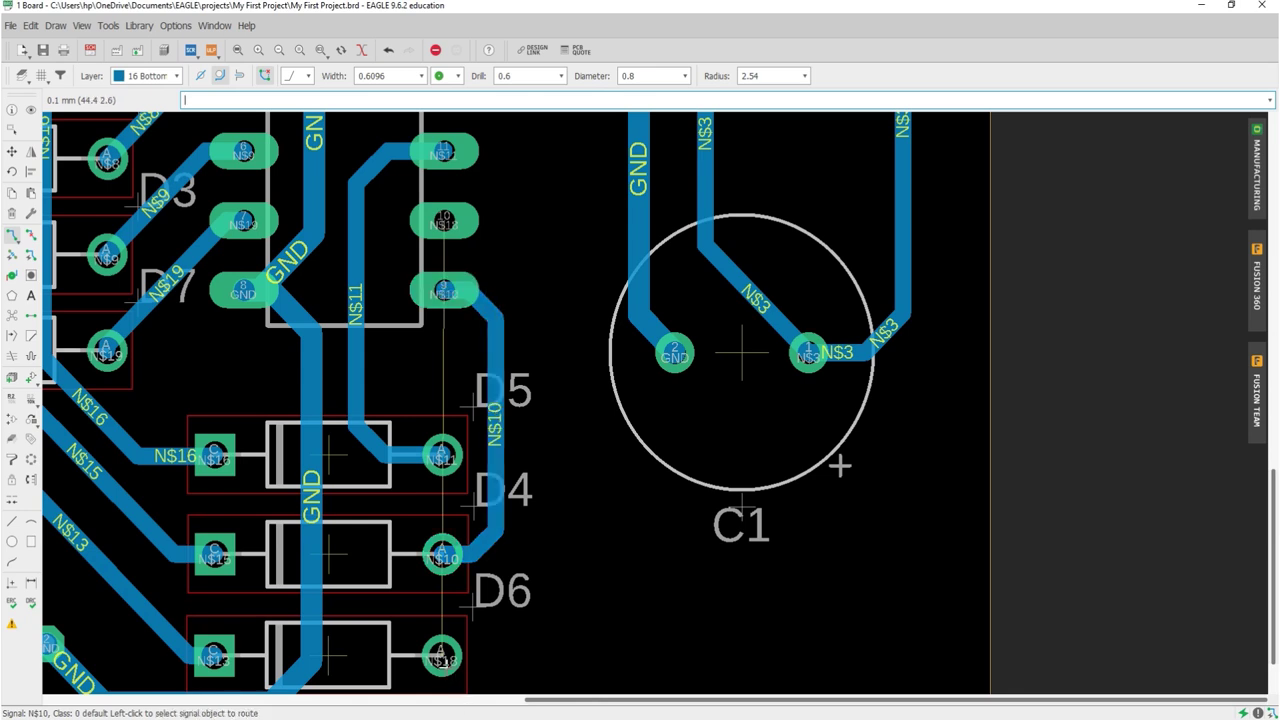
- Route the N$18 trace from D6 up to IC pin 10, then zoom to fit the board
left_click(445, 658)
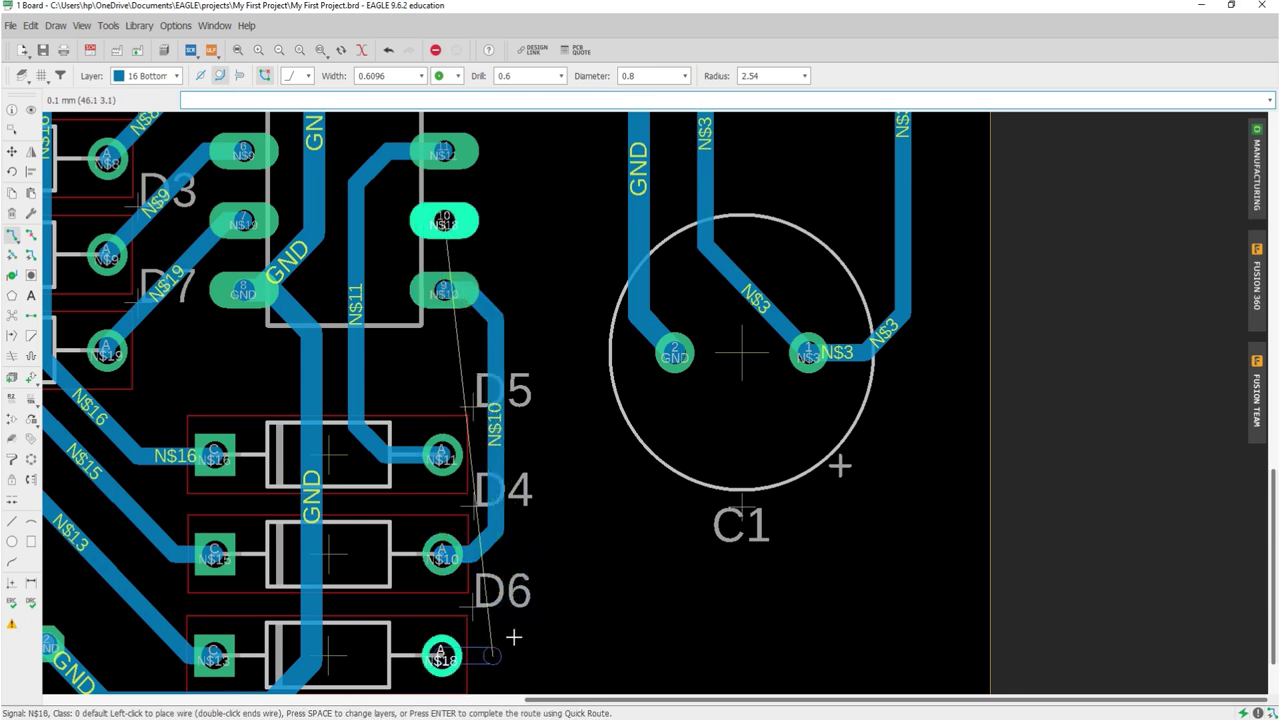
left_click(530, 605)
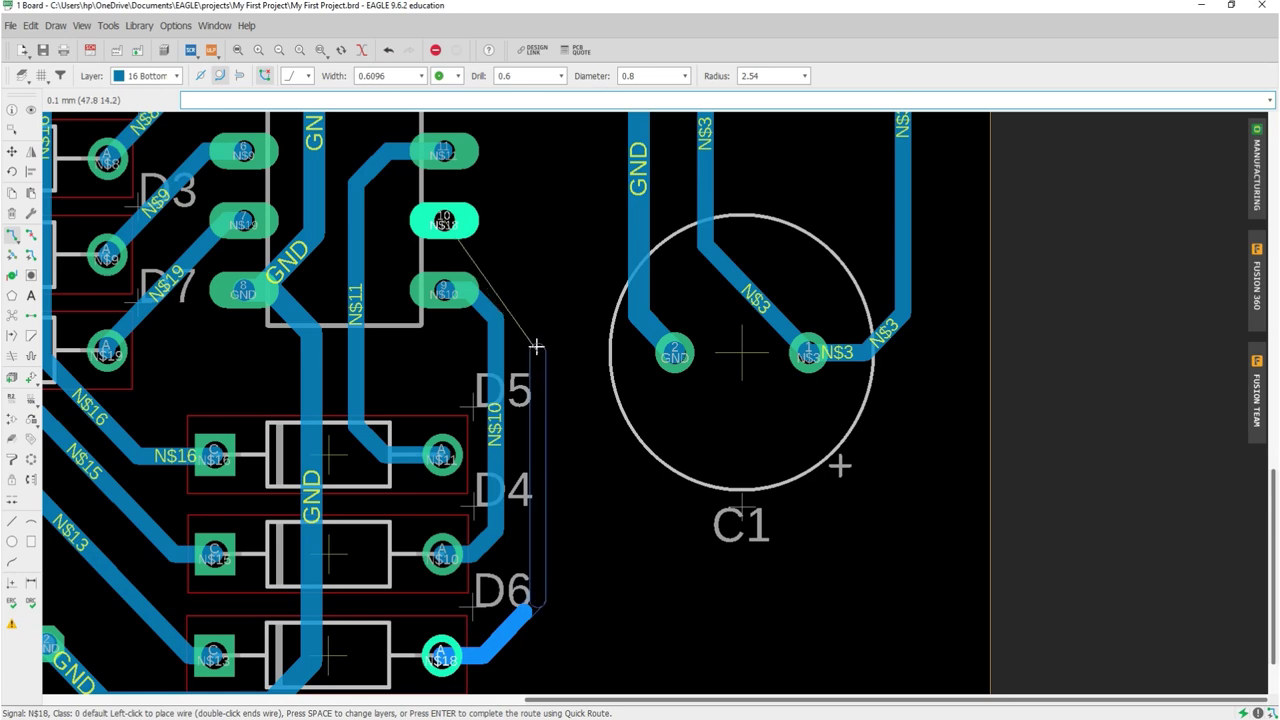
left_click(512, 224)
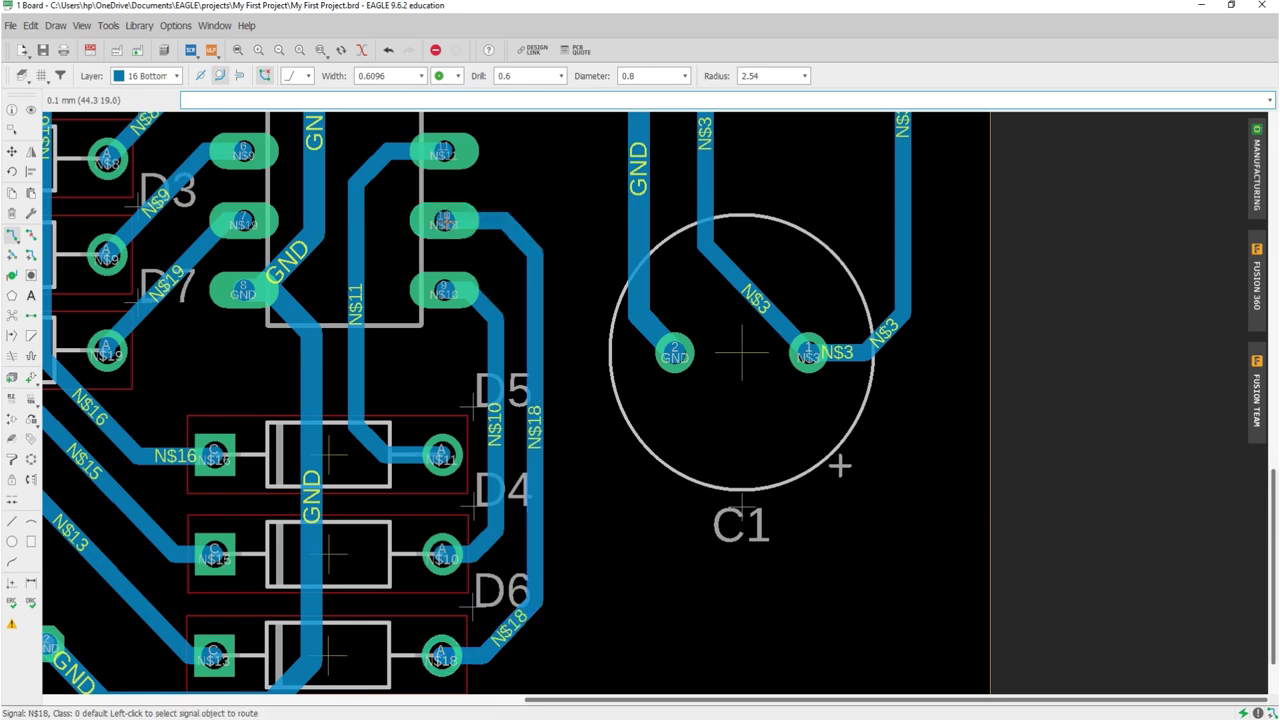
scroll(660, 523, "down", 4)
scroll(660, 524, "down", 1)
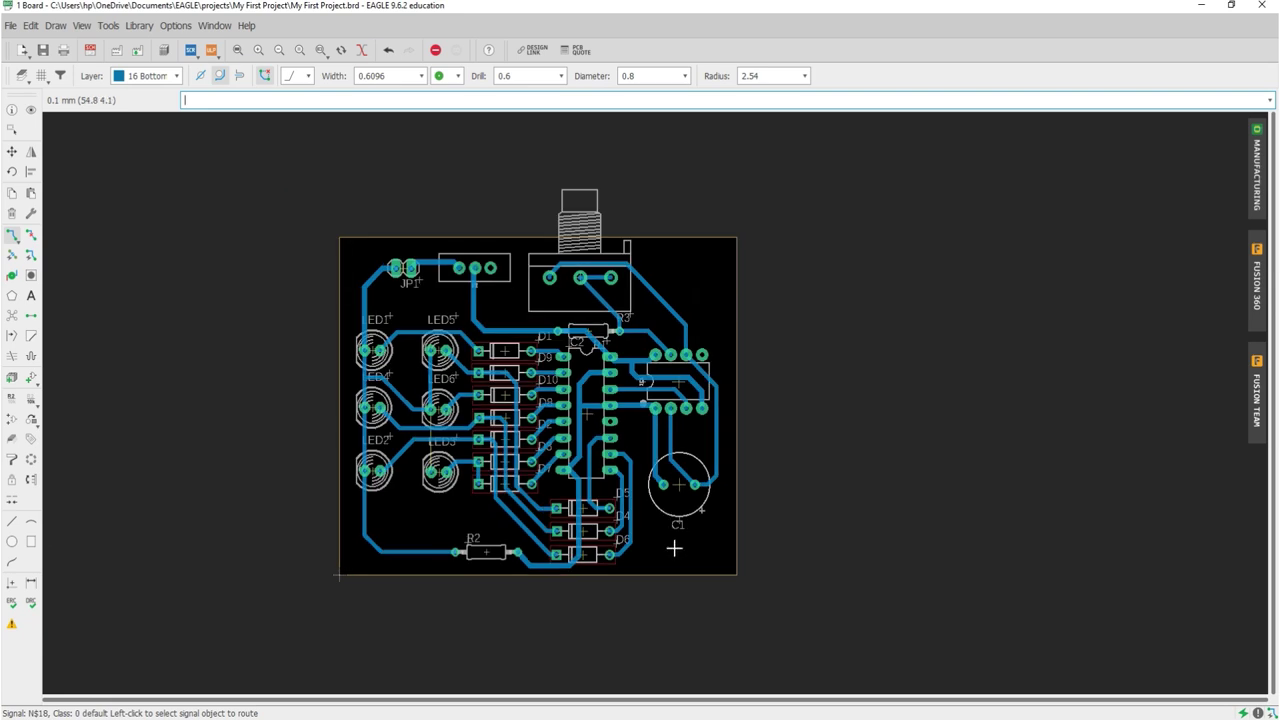
left_click(238, 50)
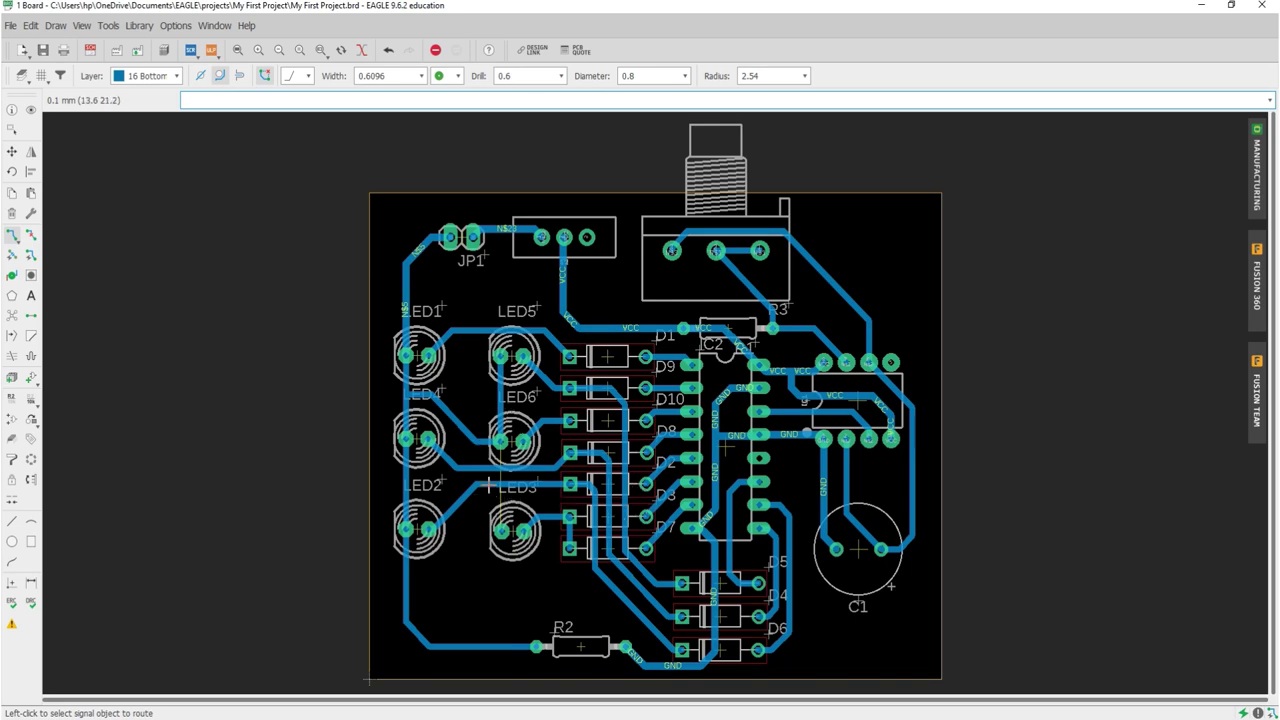
- Route a straight trace from LED3's N$5 pad down to the N$5 wire near R2
scroll(488, 486, "up", 3)
scroll(495, 495, "up", 2)
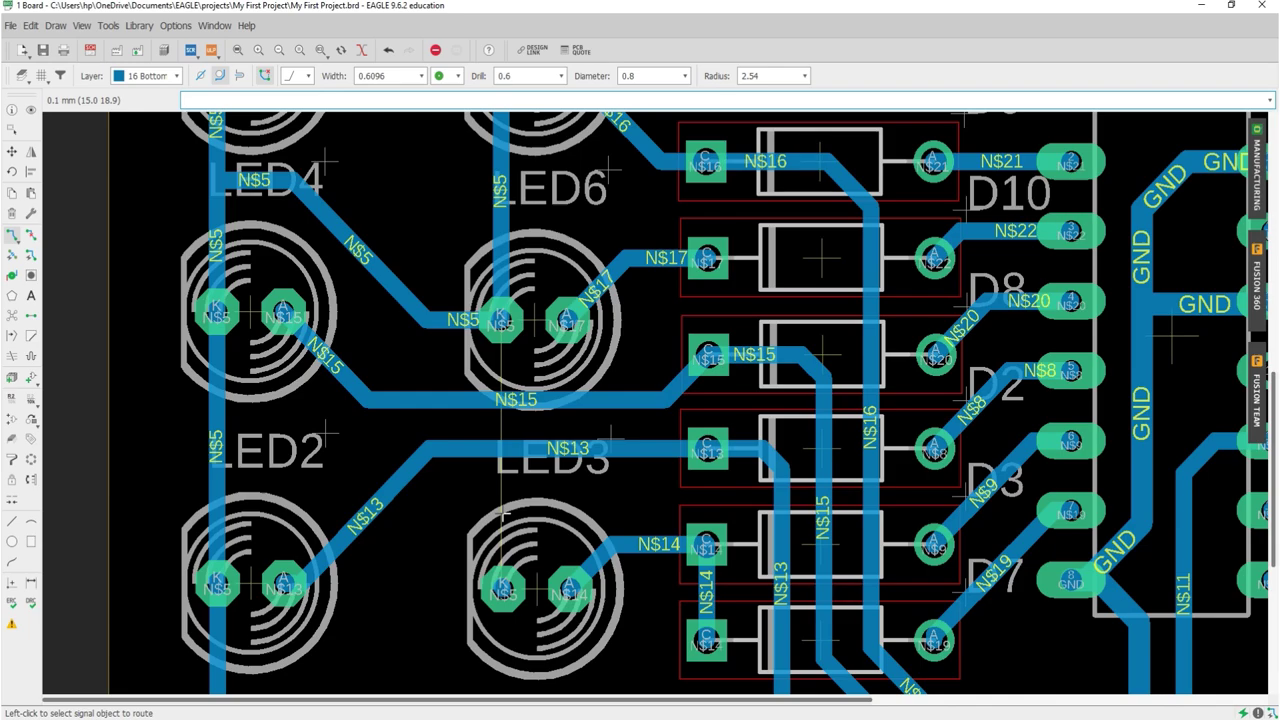
scroll(502, 512, "down", 2)
scroll(509, 547, "down", 4)
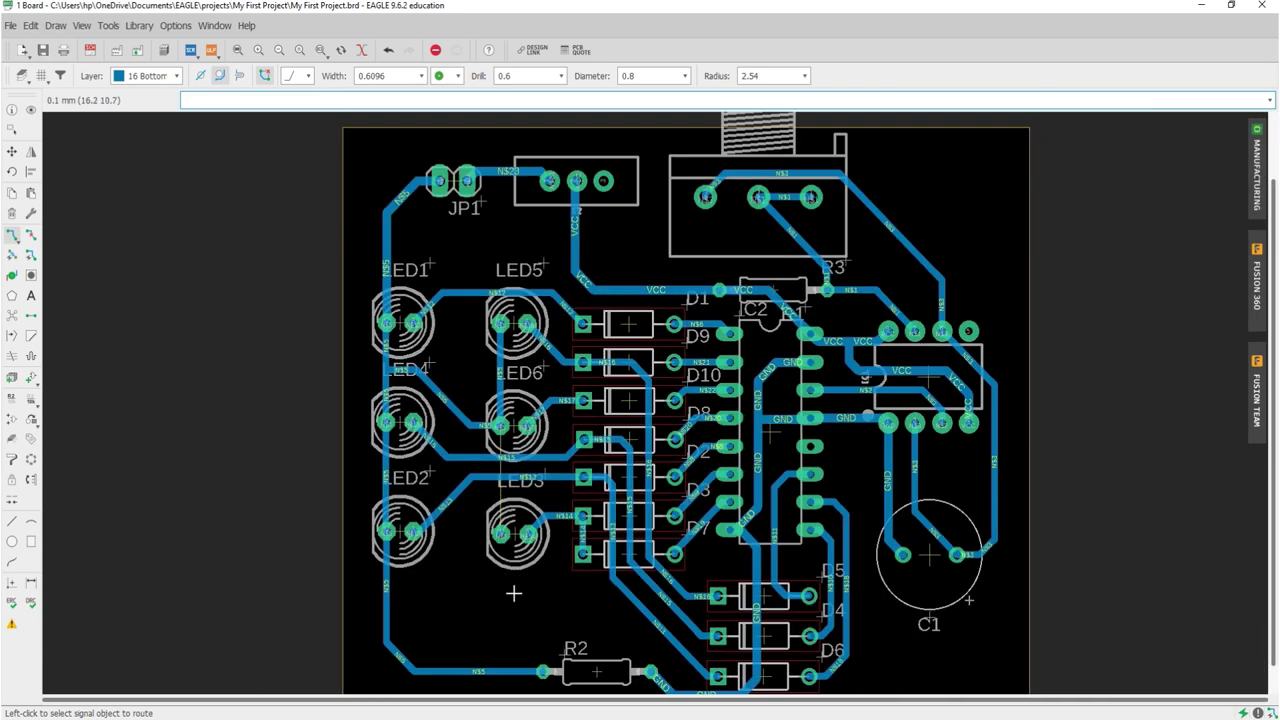
scroll(515, 593, "up", 6)
left_click(493, 507)
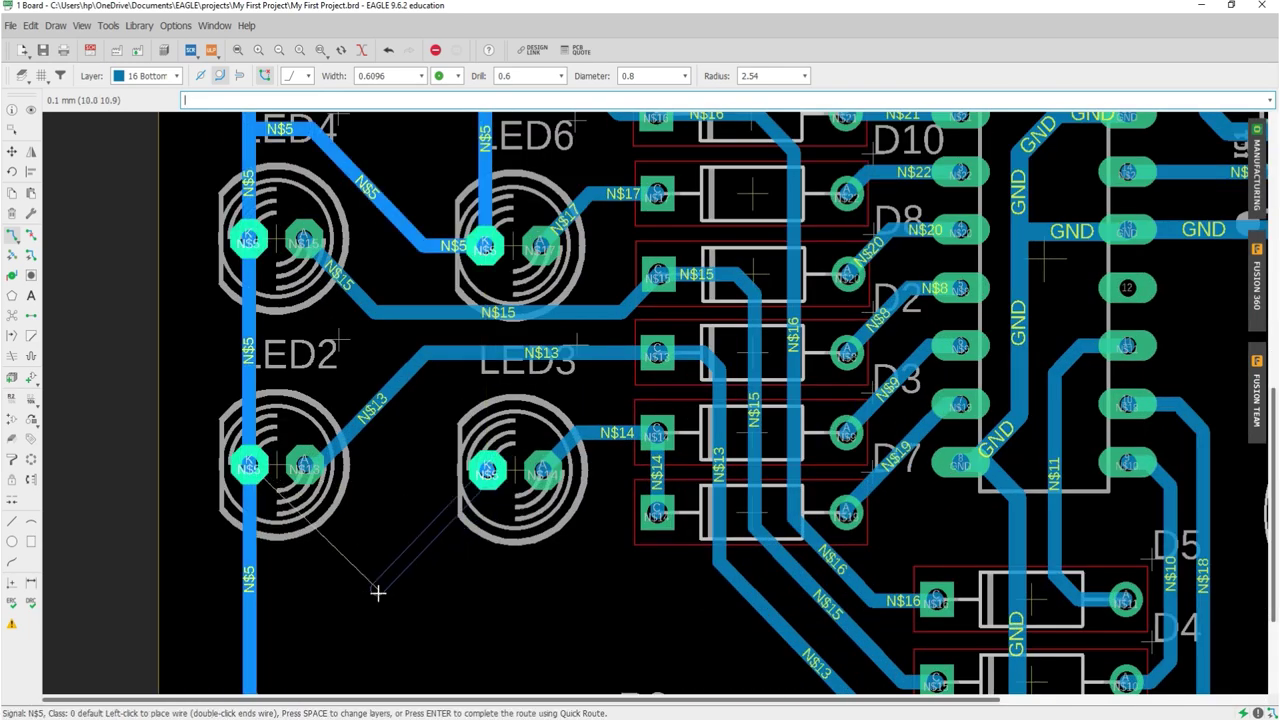
scroll(380, 590, "down", 2)
scroll(420, 600, "down", 1)
scroll(404, 583, "up", 4)
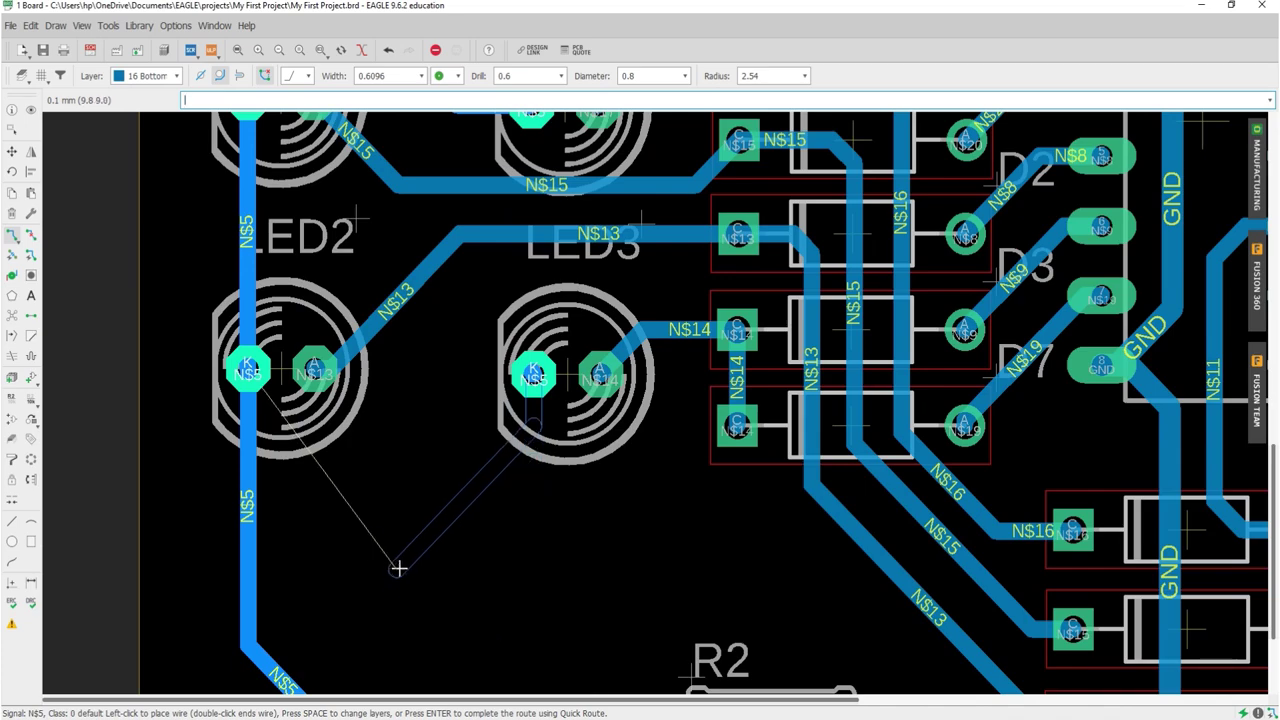
scroll(429, 549, "down", 2)
scroll(452, 627, "up", 3)
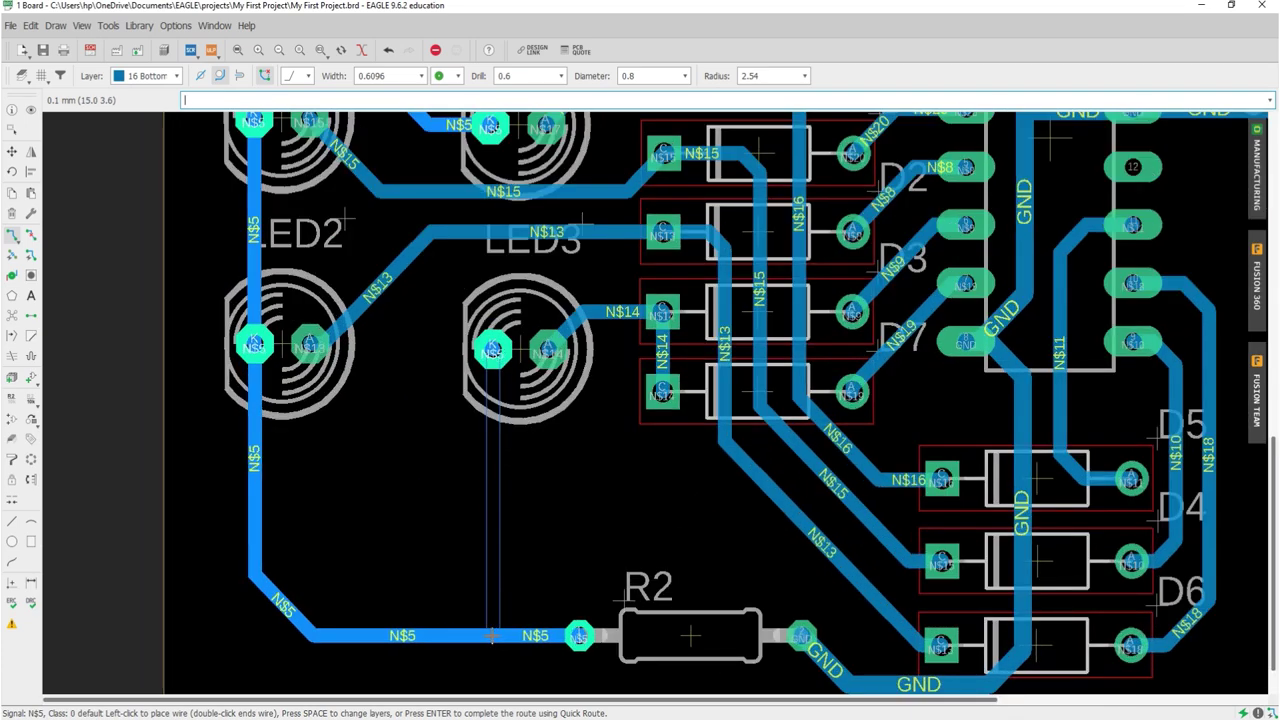
left_click(492, 636)
scroll(487, 603, "down", 3)
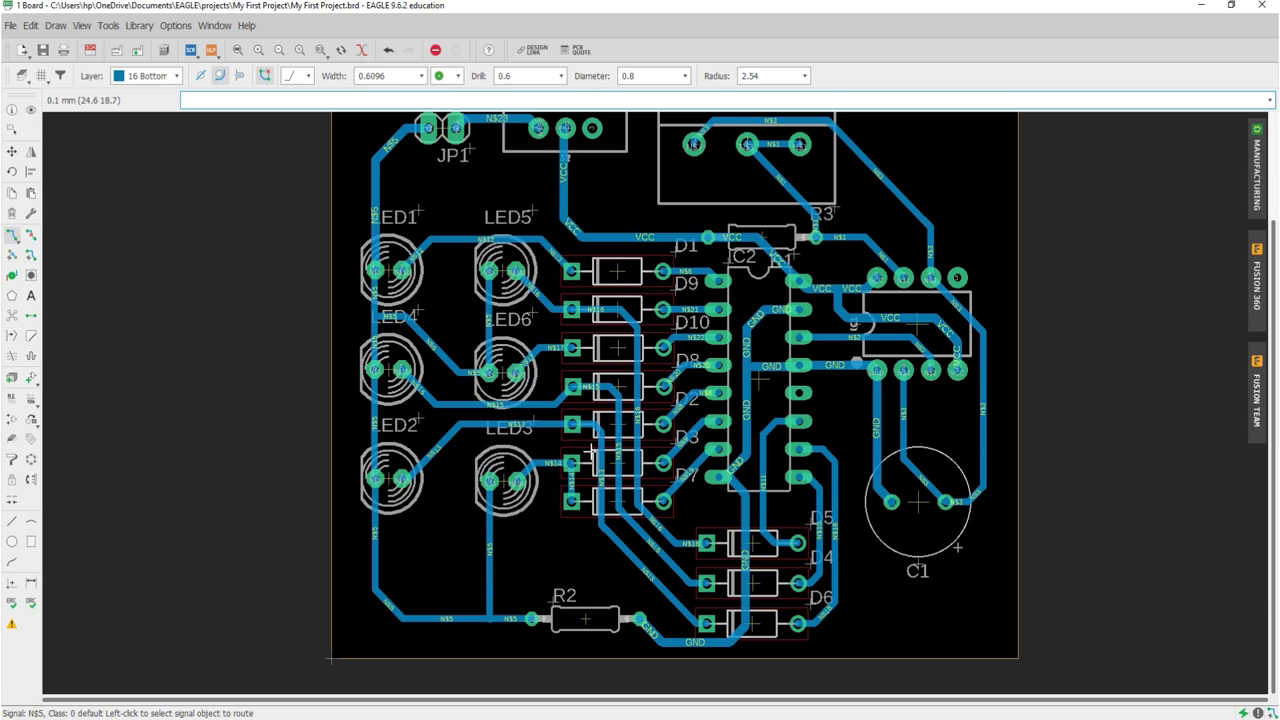
scroll(427, 265, "up", 3)
scroll(420, 300, "up", 2)
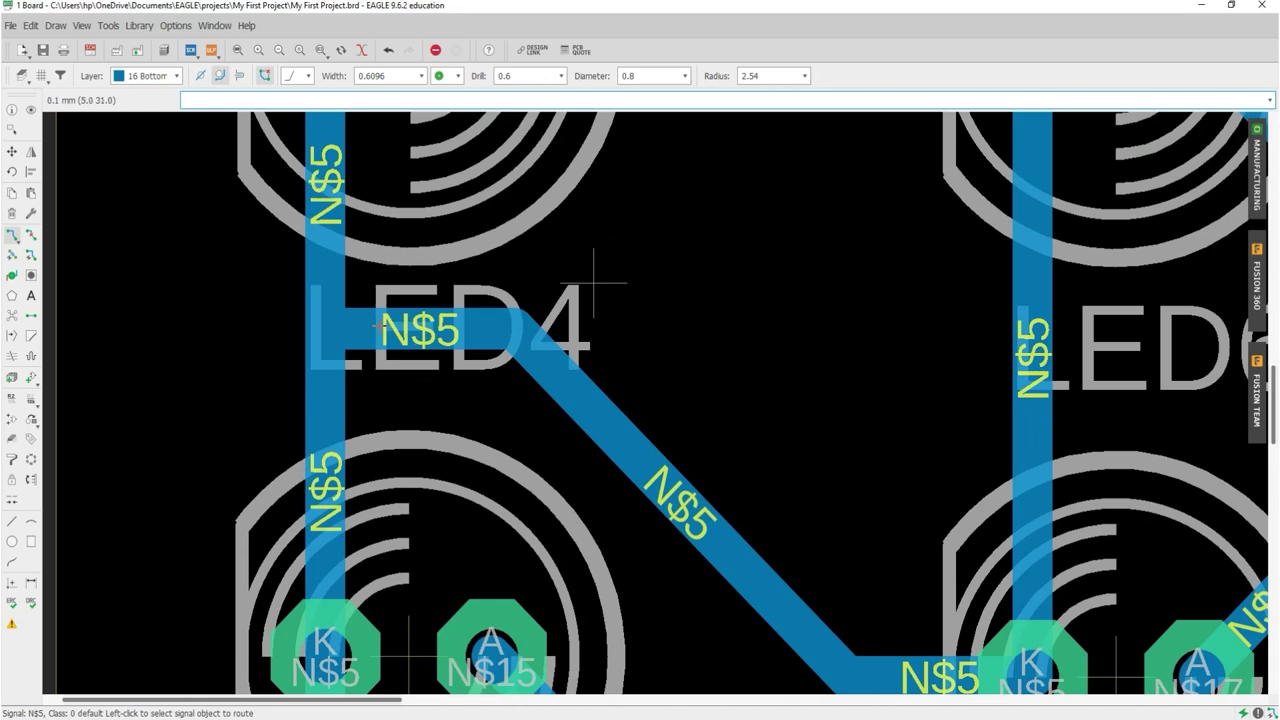
- Add a 45° fillet wire across the N$5 junction beside LED4
left_click(382, 326)
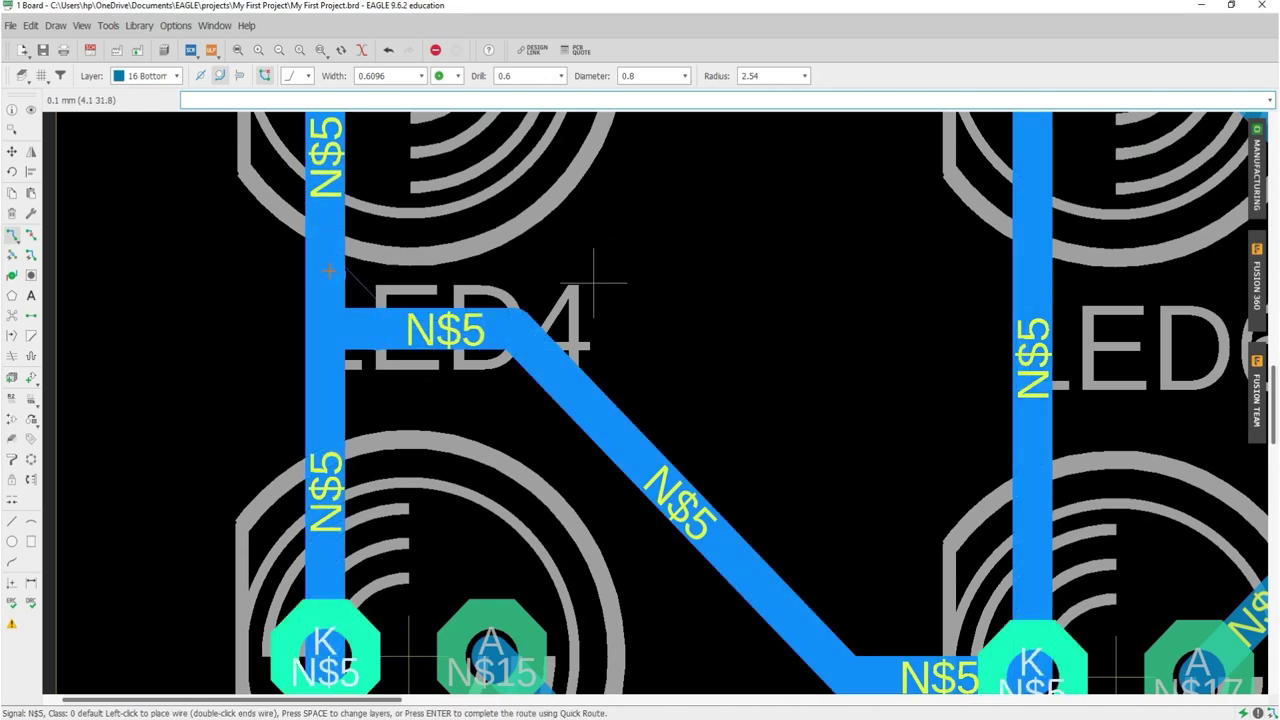
left_click(324, 256)
left_click(376, 352)
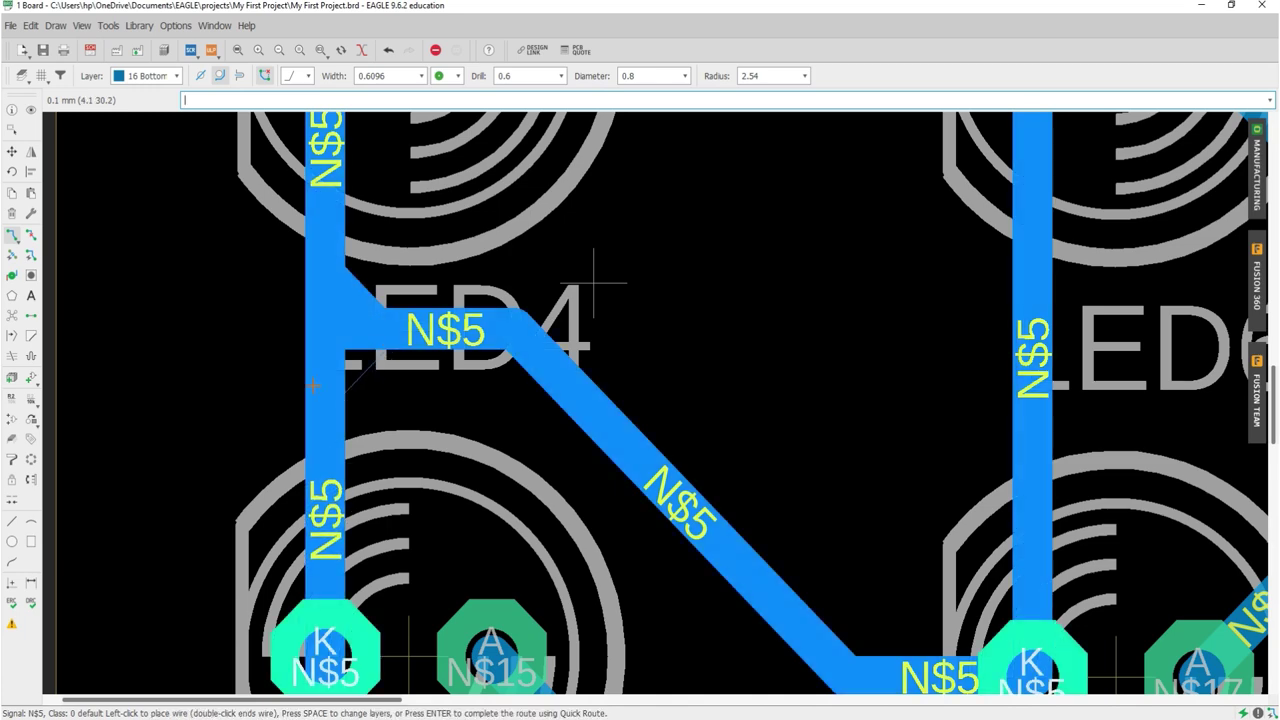
key("Escape")
- Add two diagonal fillet wires across the N$5 T-junction just left of R2
scroll(315, 388, "down", 5)
scroll(348, 330, "down", 2)
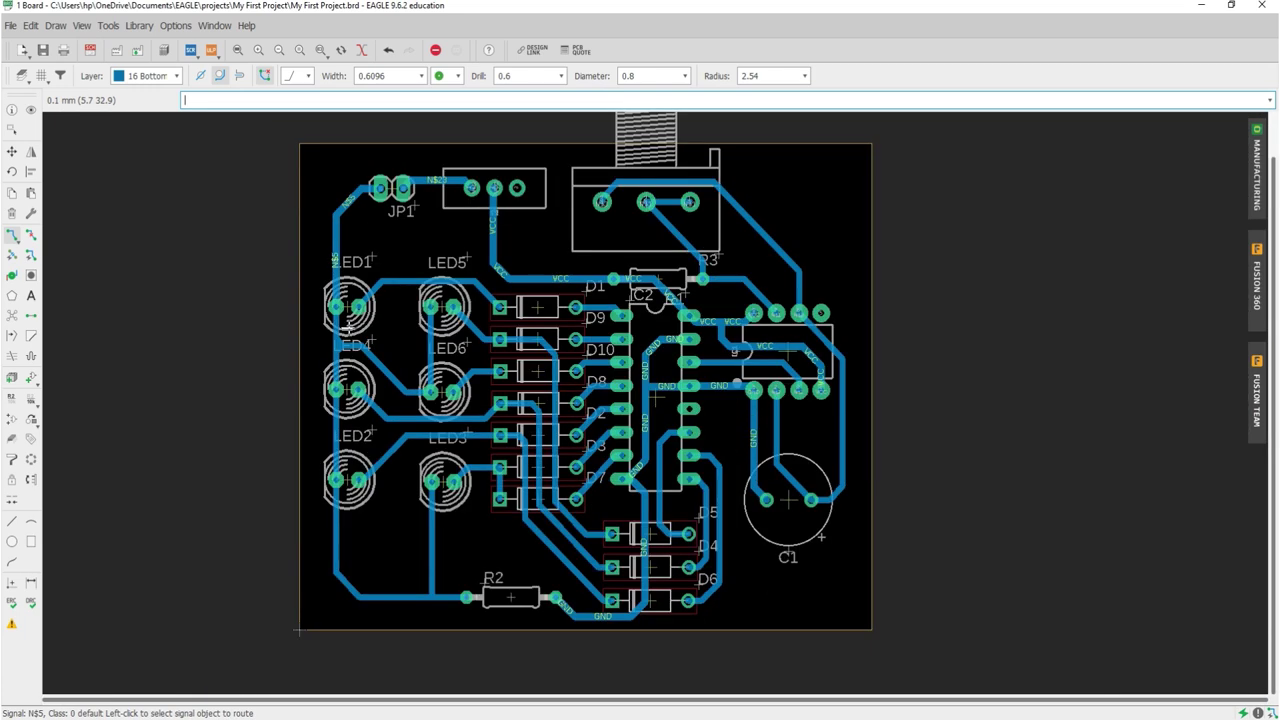
scroll(352, 583, "up", 1)
scroll(447, 621, "up", 5)
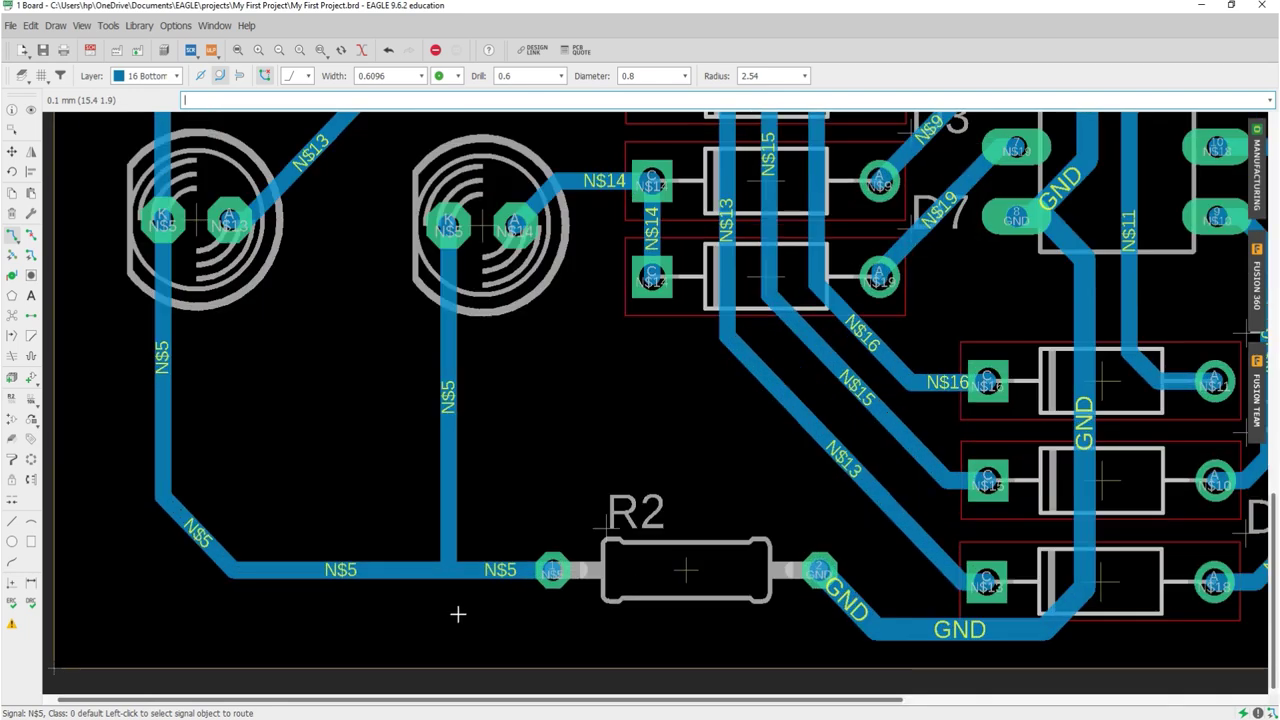
scroll(458, 614, "up", 4)
left_click(414, 360)
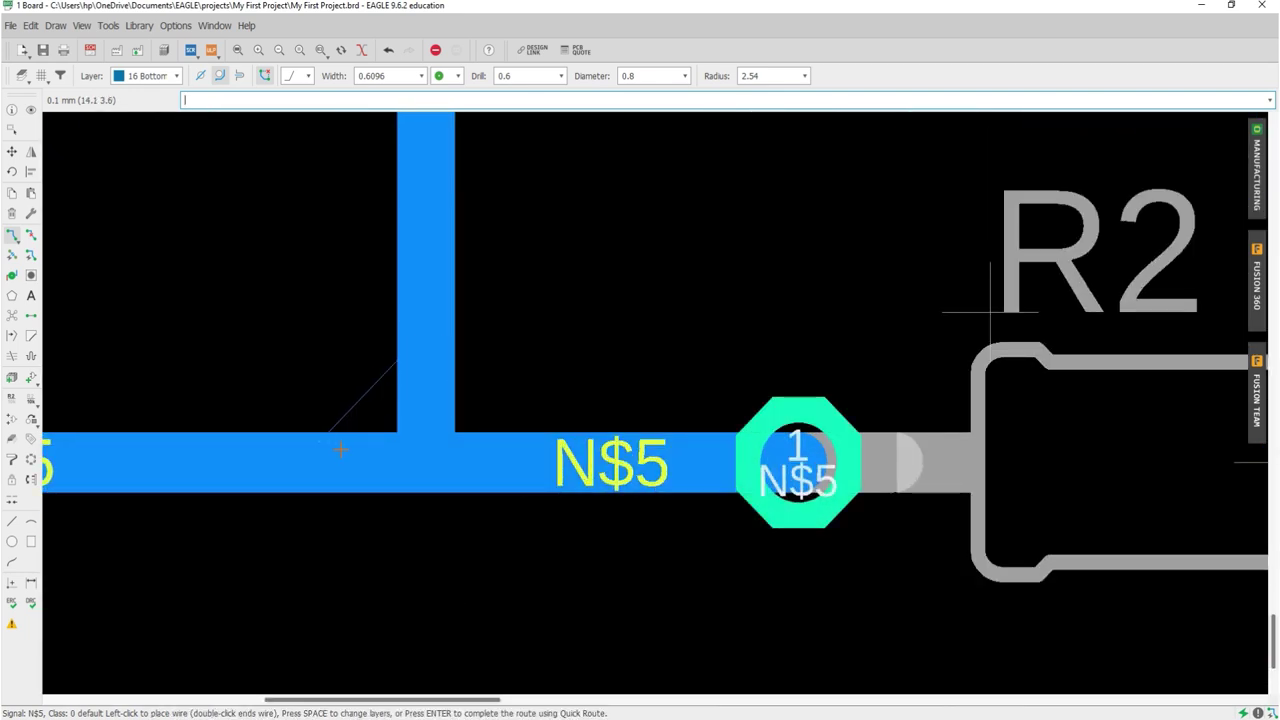
left_click(340, 450)
left_click(456, 368)
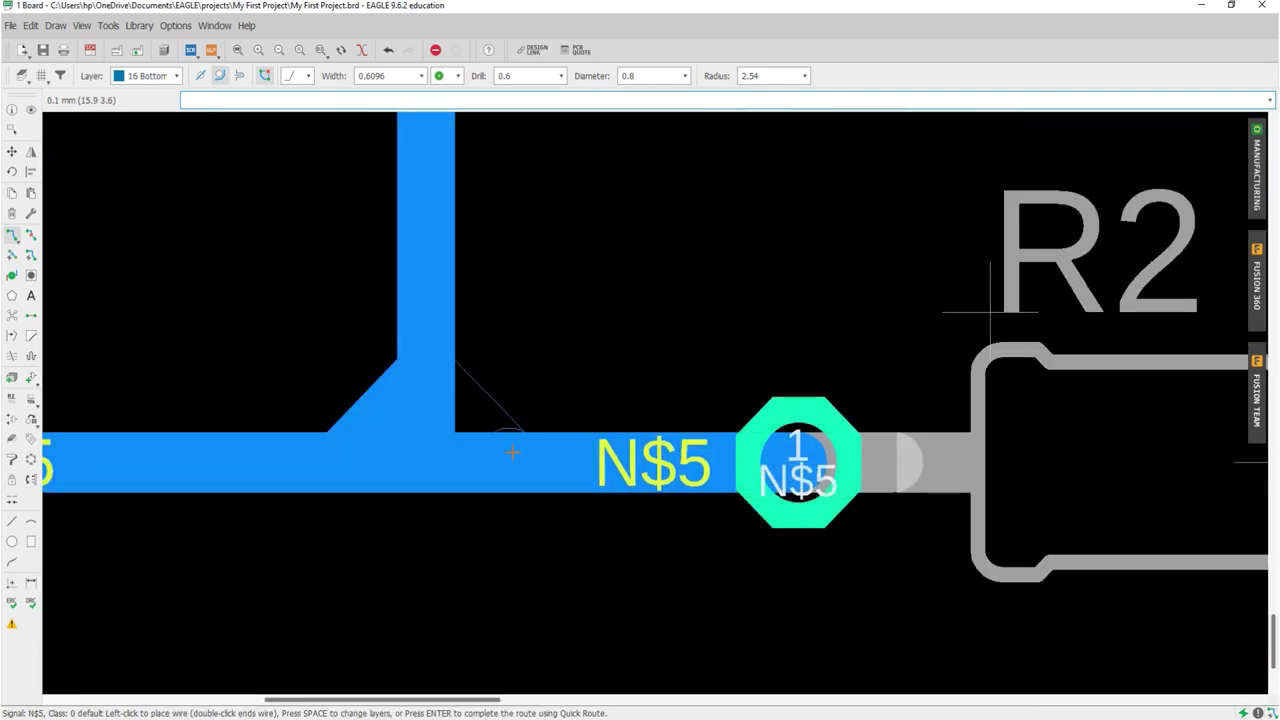
double_click(508, 461)
scroll(460, 464, "down", 3)
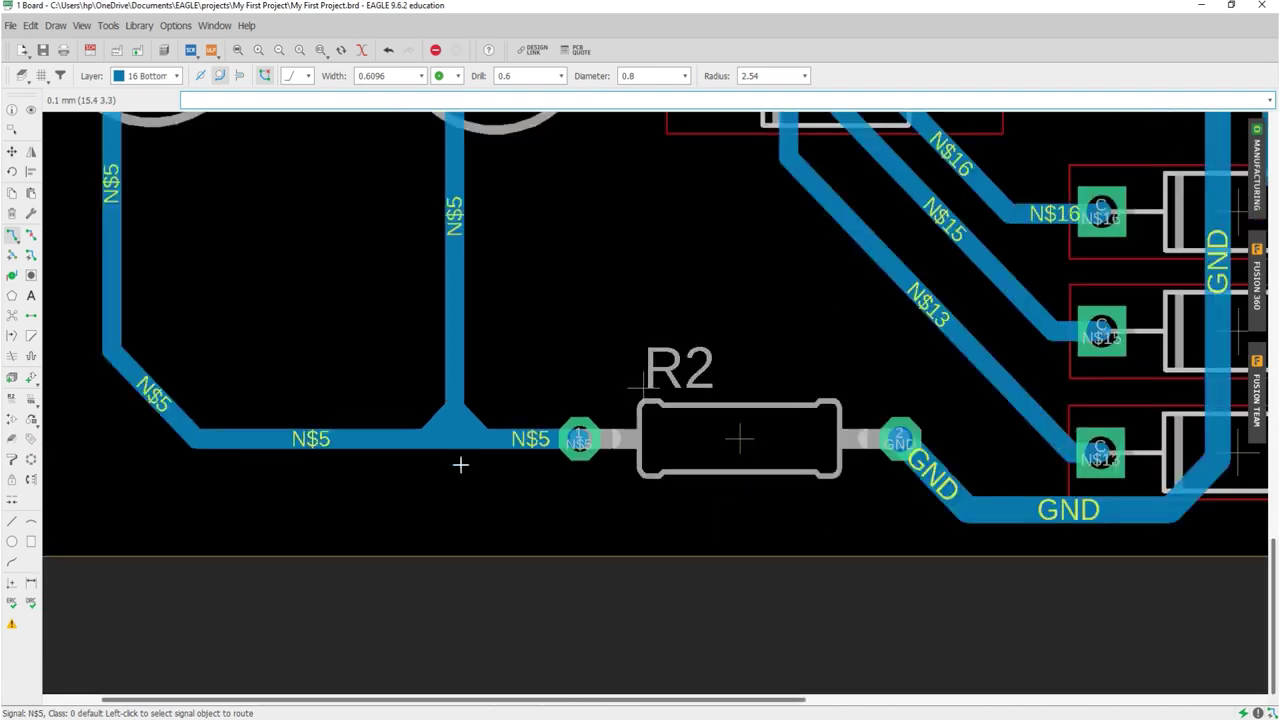
scroll(460, 464, "down", 3)
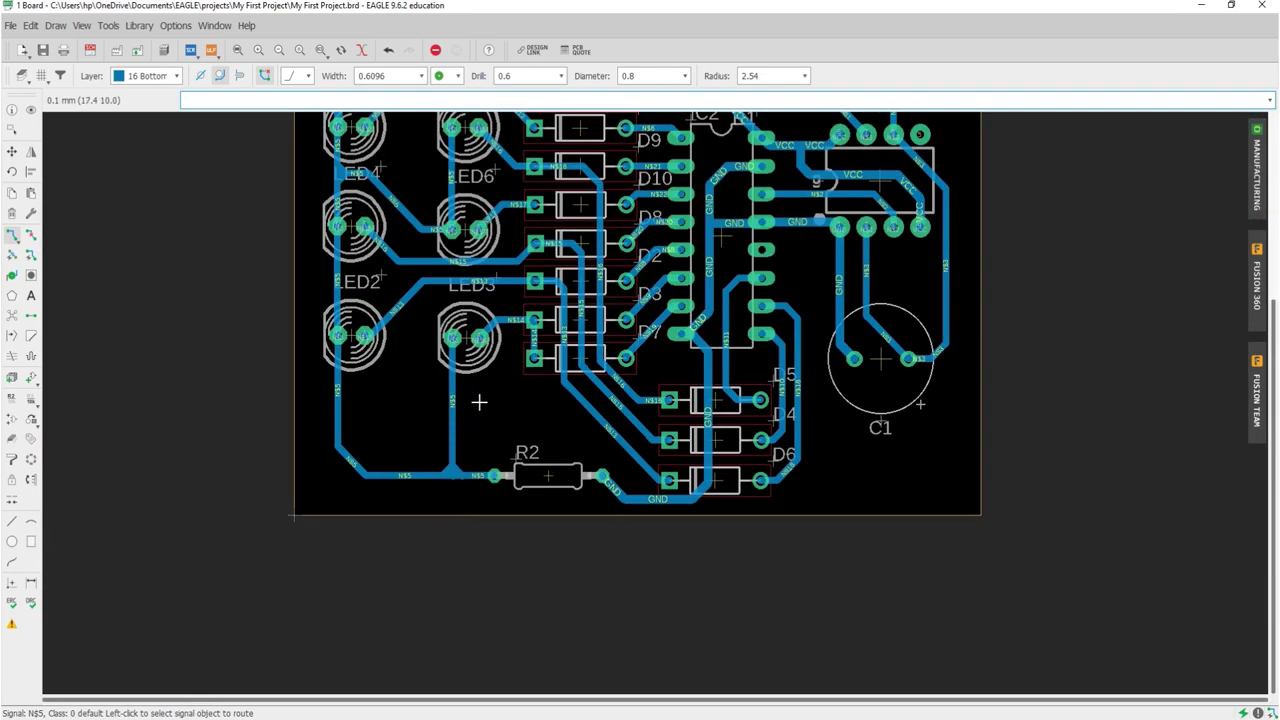
scroll(495, 438, "down", 2)
scroll(705, 258, "up", 3)
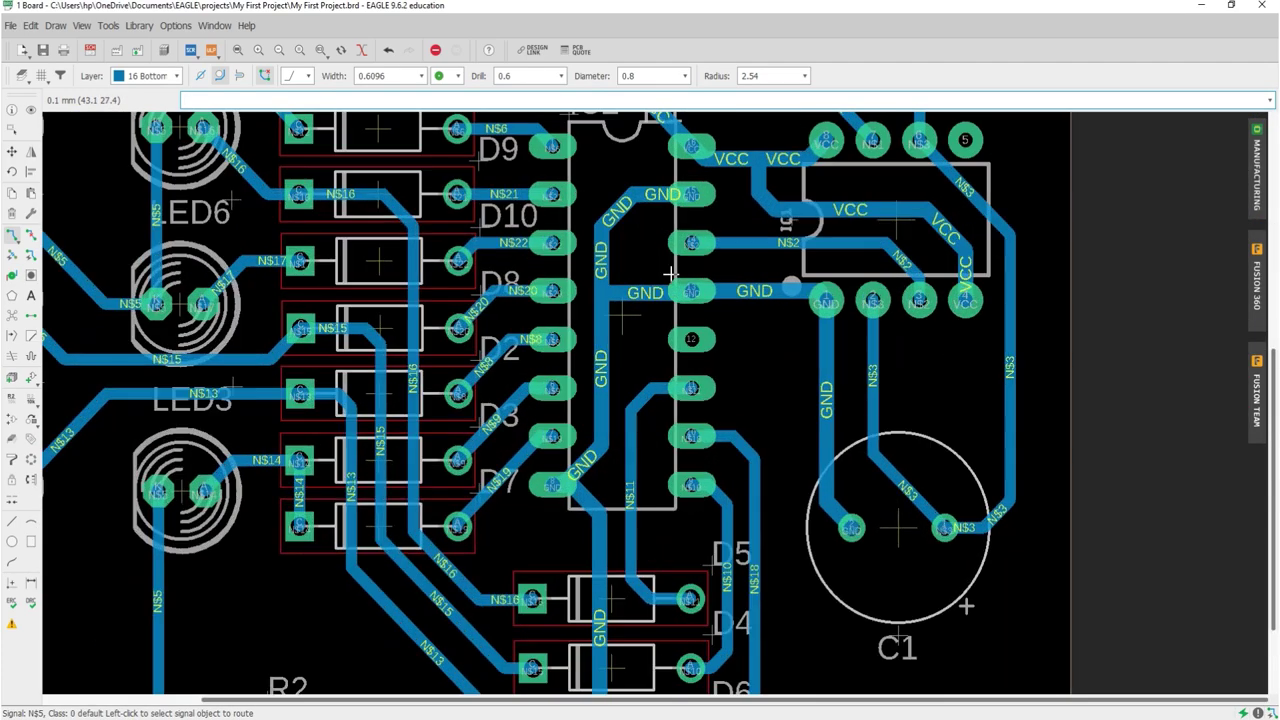
scroll(671, 277, "up", 3)
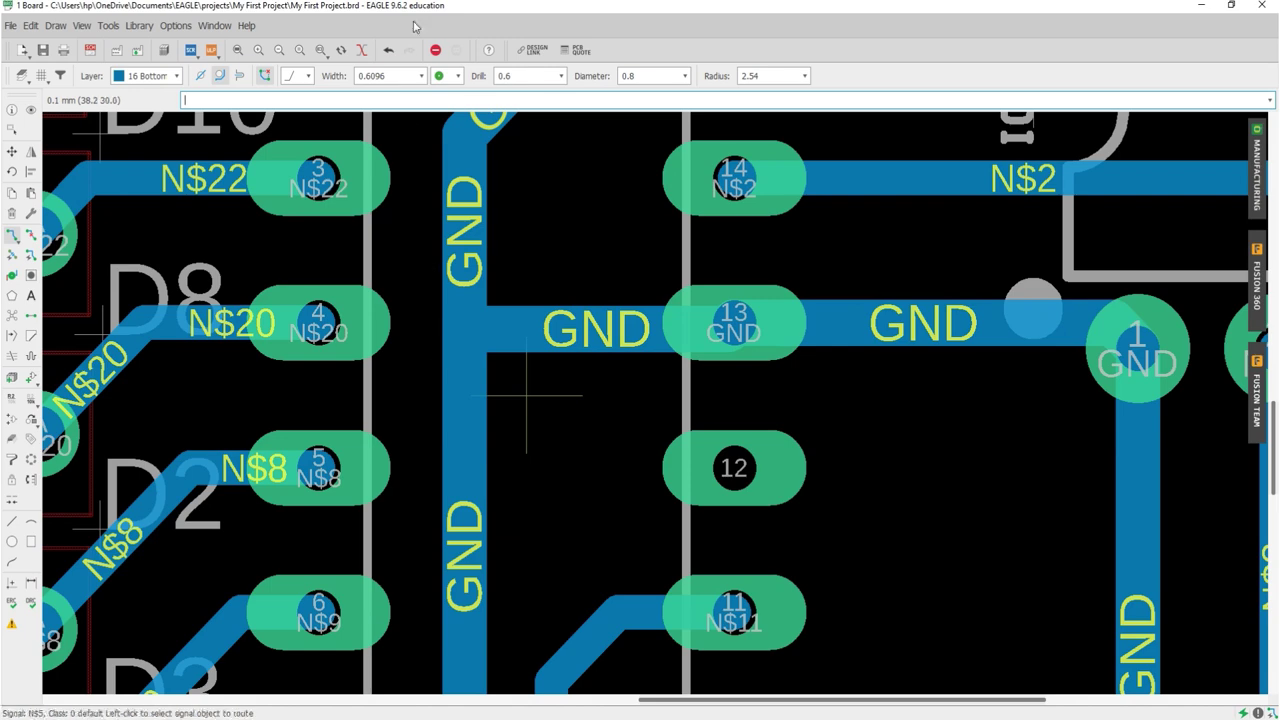
- Set the routing wire width to 0.8128
left_click(421, 76)
scroll(393, 206, "down", 1)
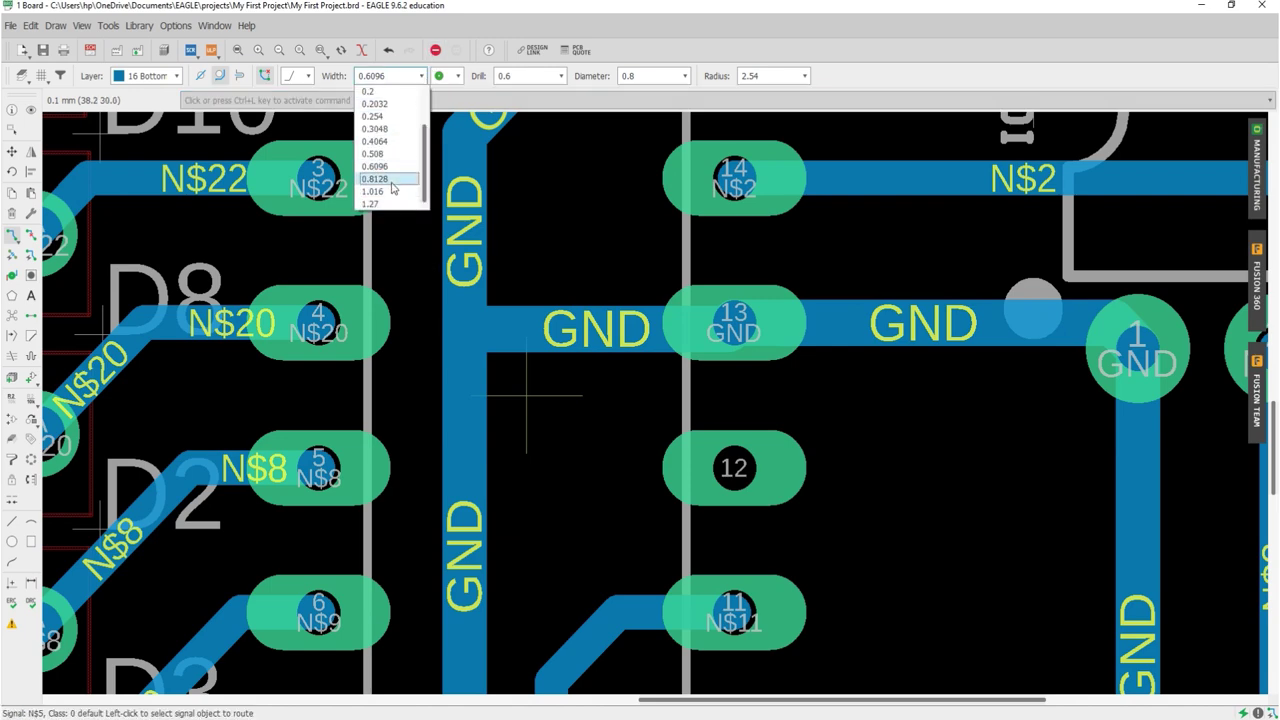
left_click(393, 206)
scroll(527, 289, "up", 2)
- Add a diagonal fillet joining the GND traces near pin 13
left_click(522, 345)
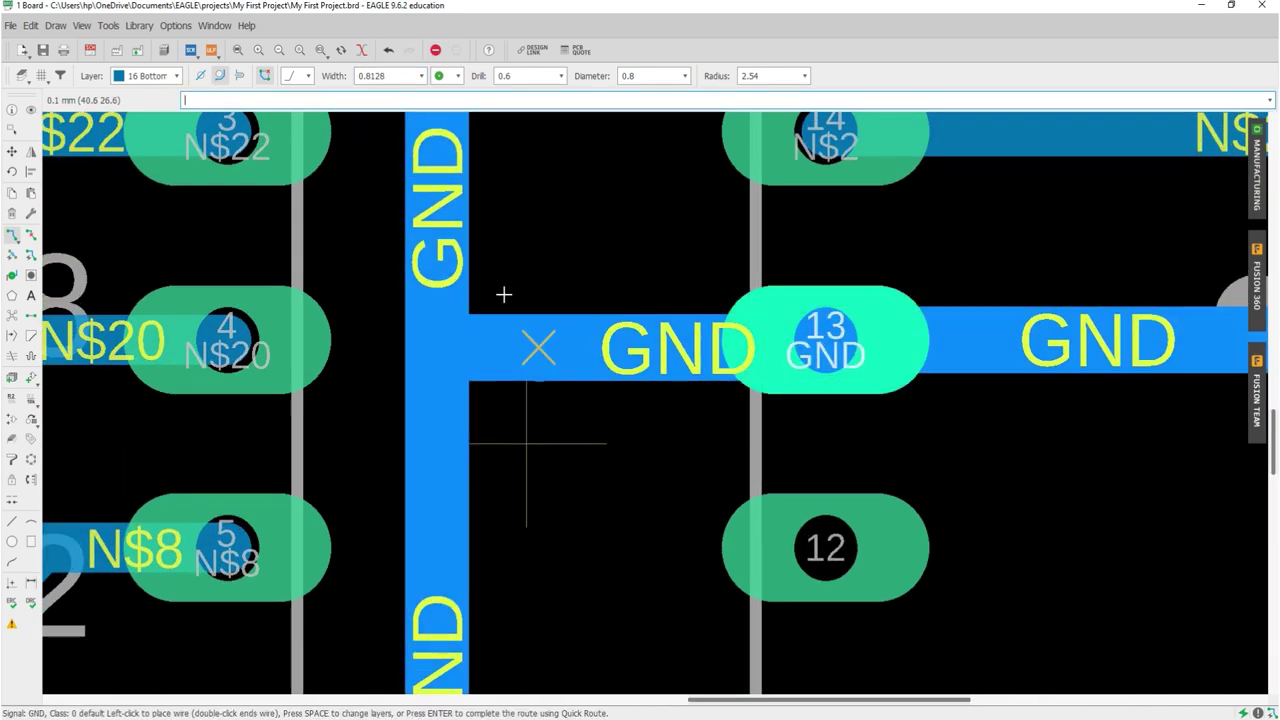
left_click(437, 231)
left_click(537, 346)
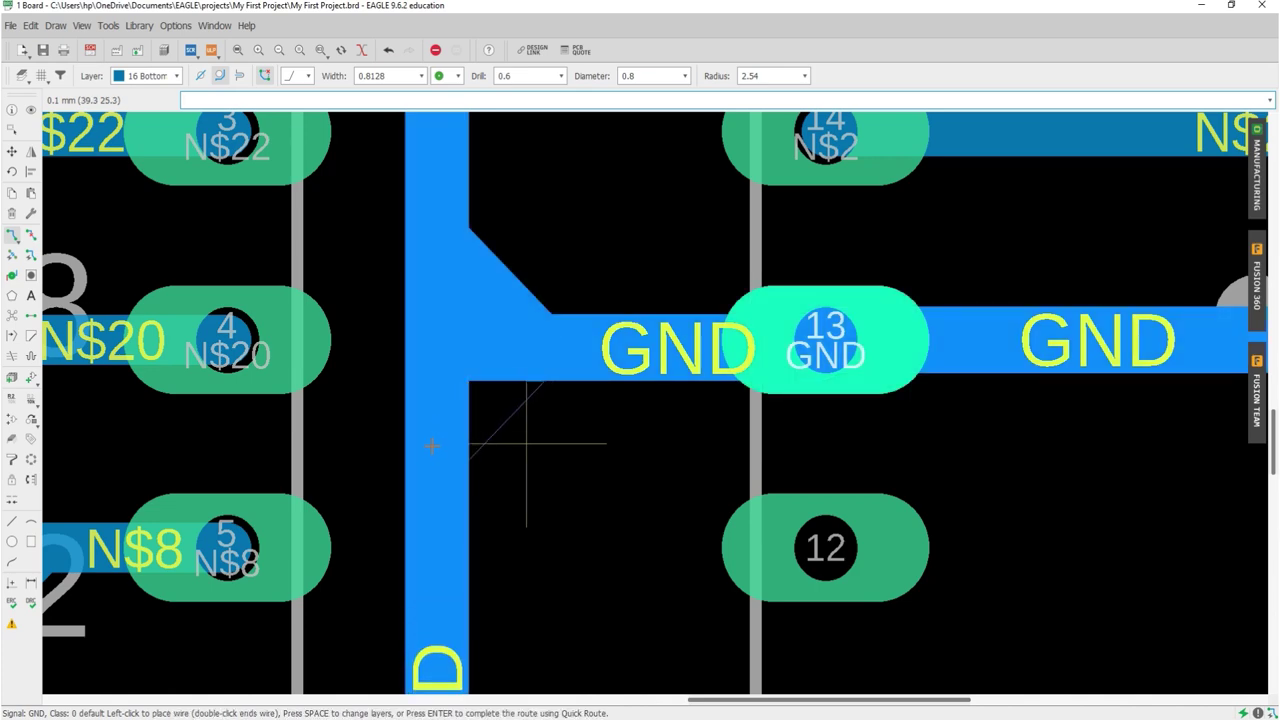
key("Escape")
- Add a diagonal VCC wire linking the top VCC track to the vertical track beside IC1
scroll(505, 390, "down", 4)
scroll(510, 396, "down", 2)
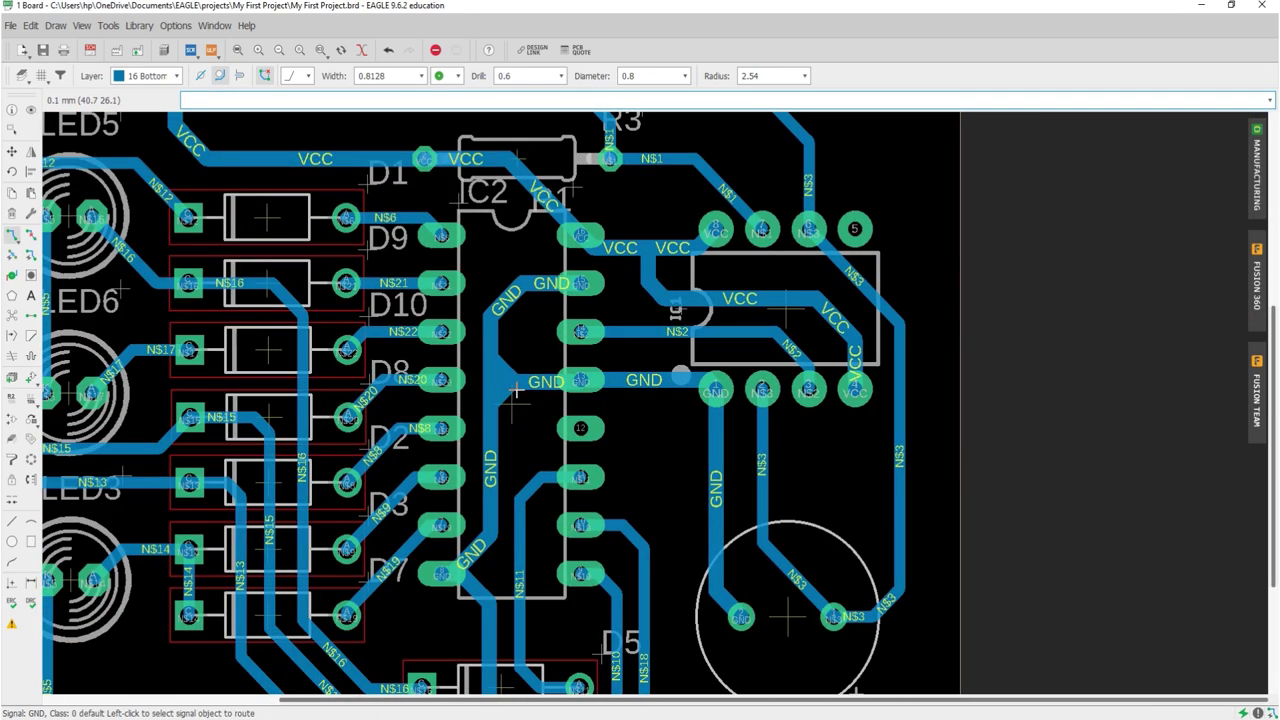
scroll(667, 230, "up", 1)
scroll(679, 234, "up", 3)
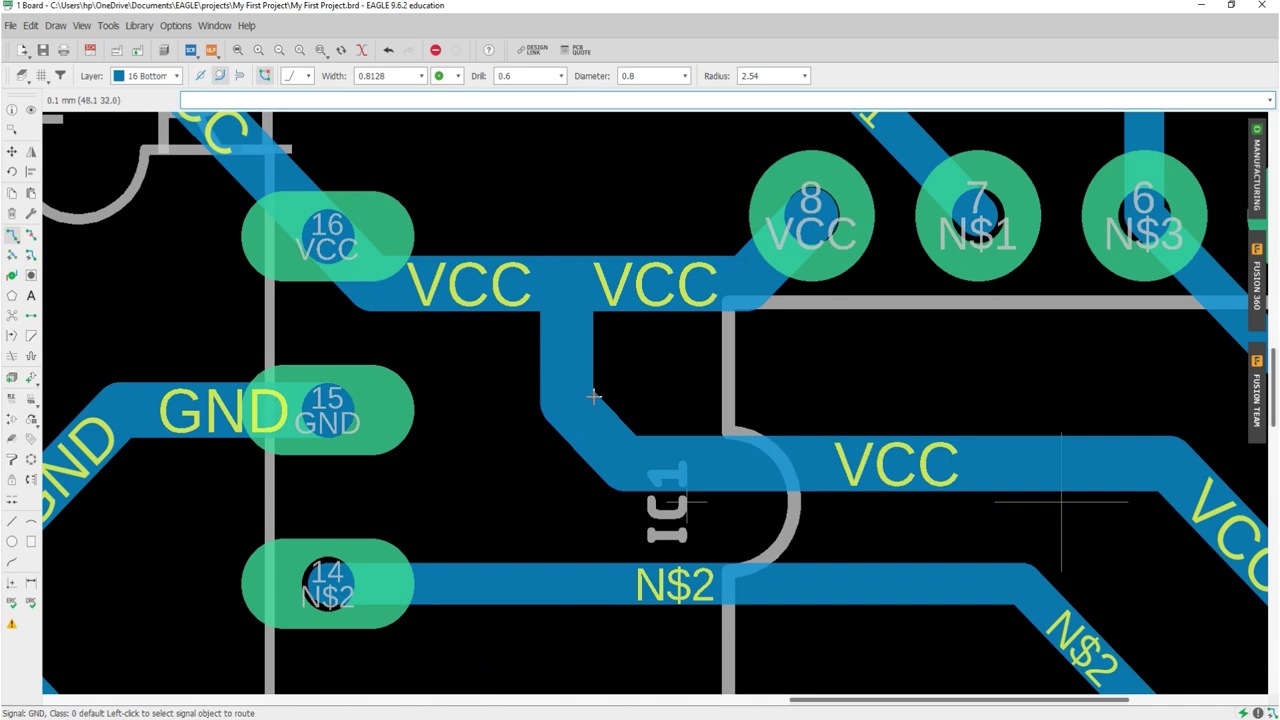
left_click(562, 353)
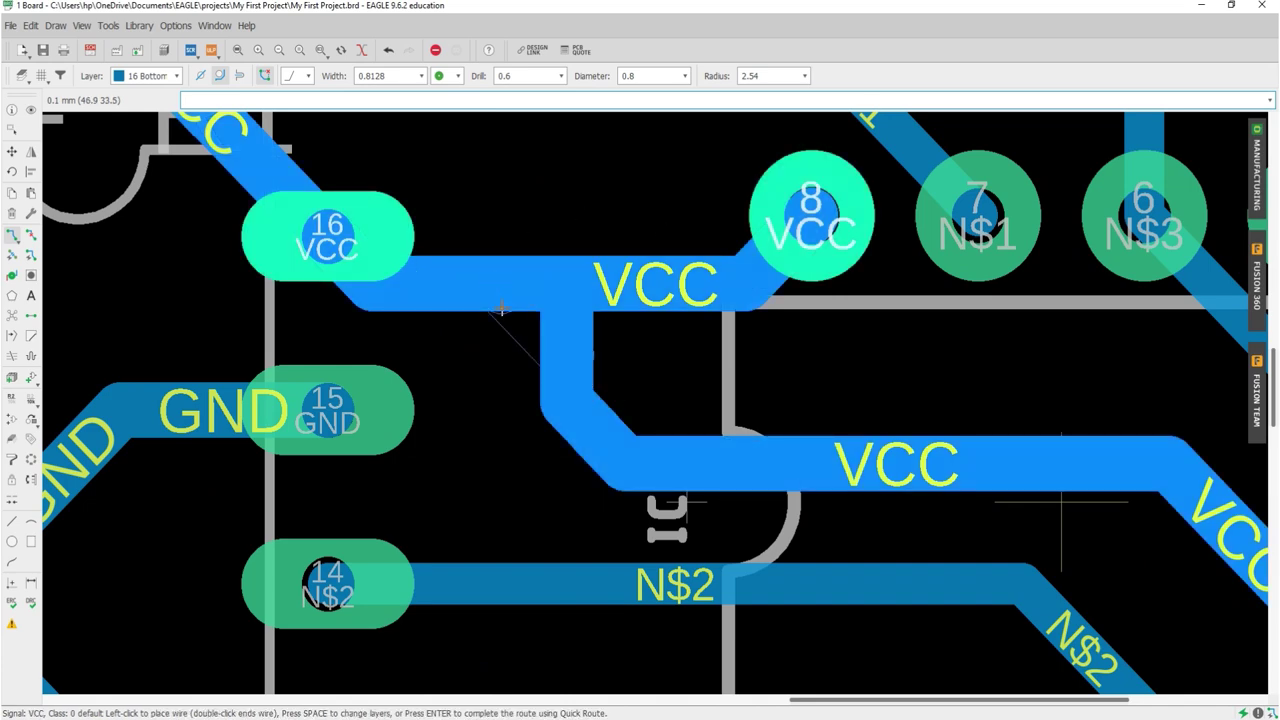
left_click(491, 292)
left_click(574, 354)
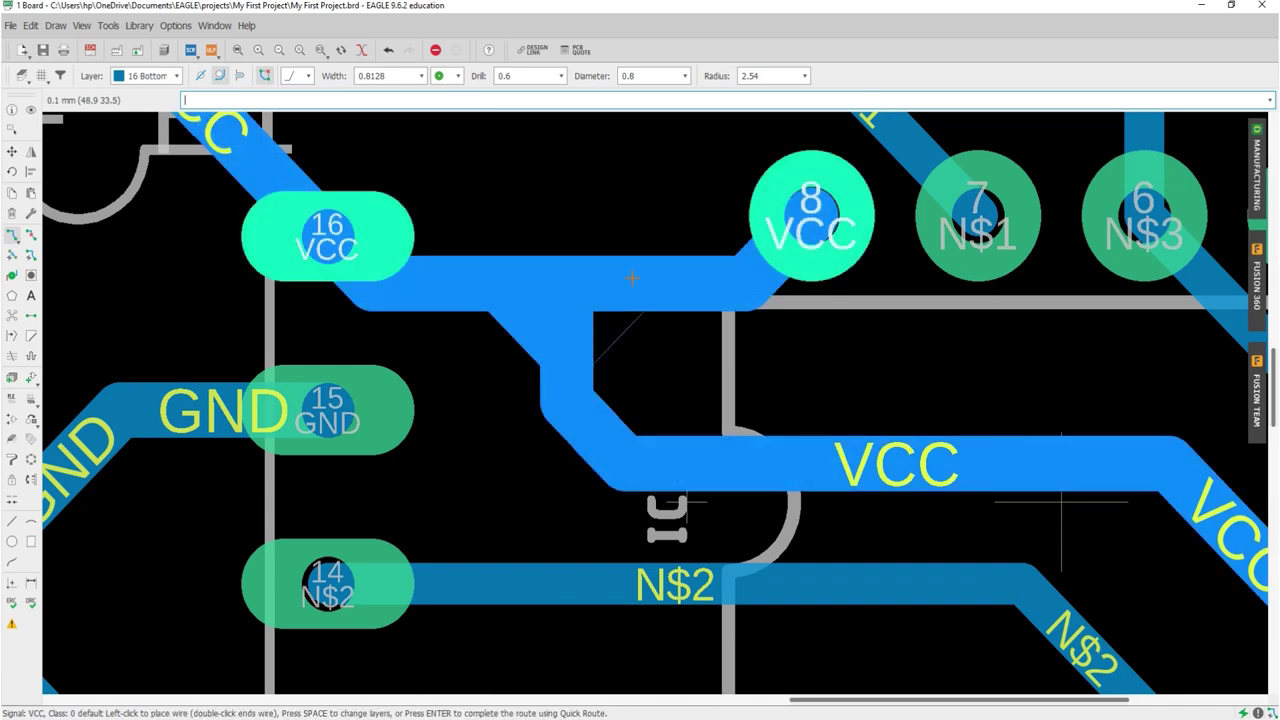
key("Escape")
- Zoom out to review the whole routed board
scroll(645, 290, "down", 2)
scroll(660, 305, "down", 3)
scroll(666, 314, "down", 2)
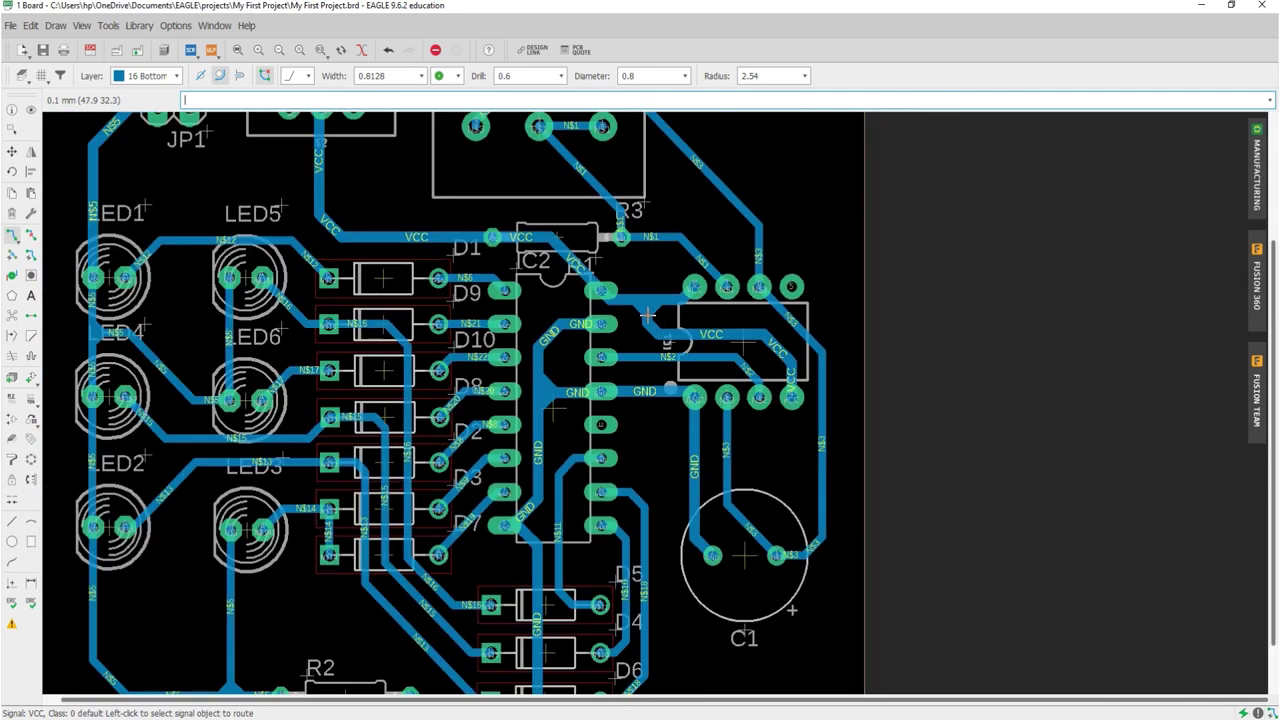
scroll(487, 383, "down", 3)
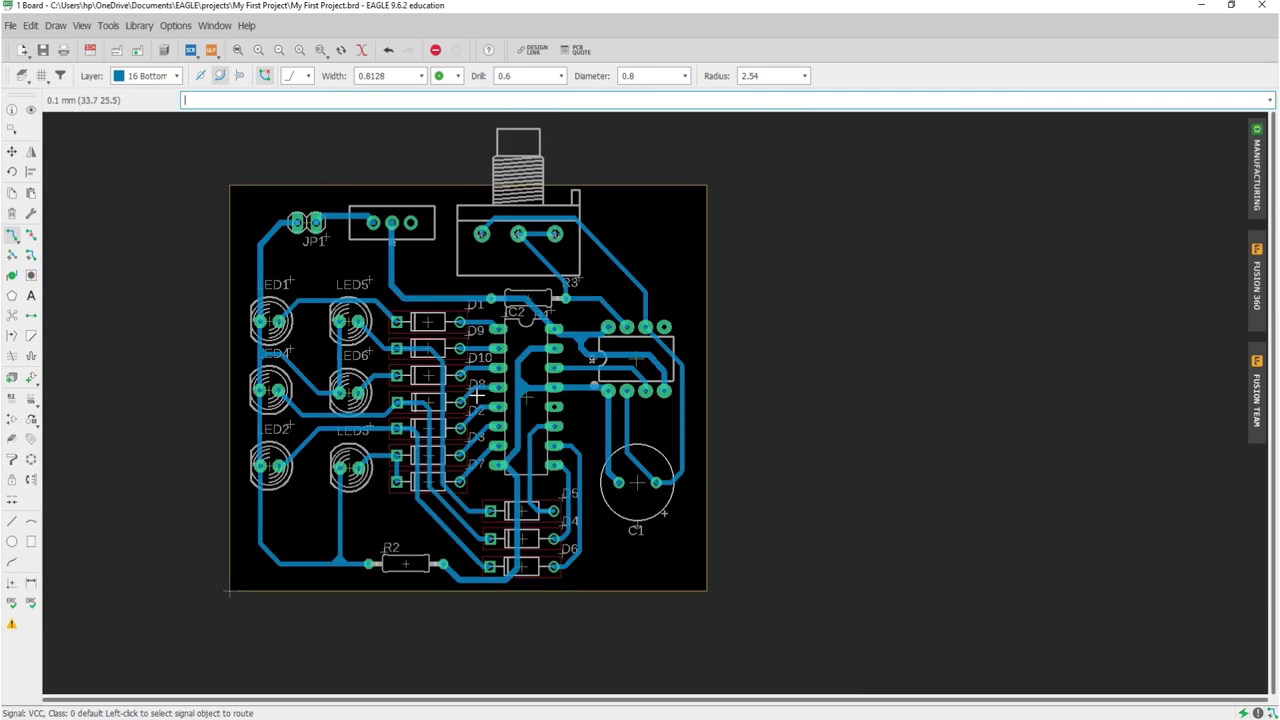
scroll(477, 395, "up", 1)
scroll(477, 395, "up", 1)
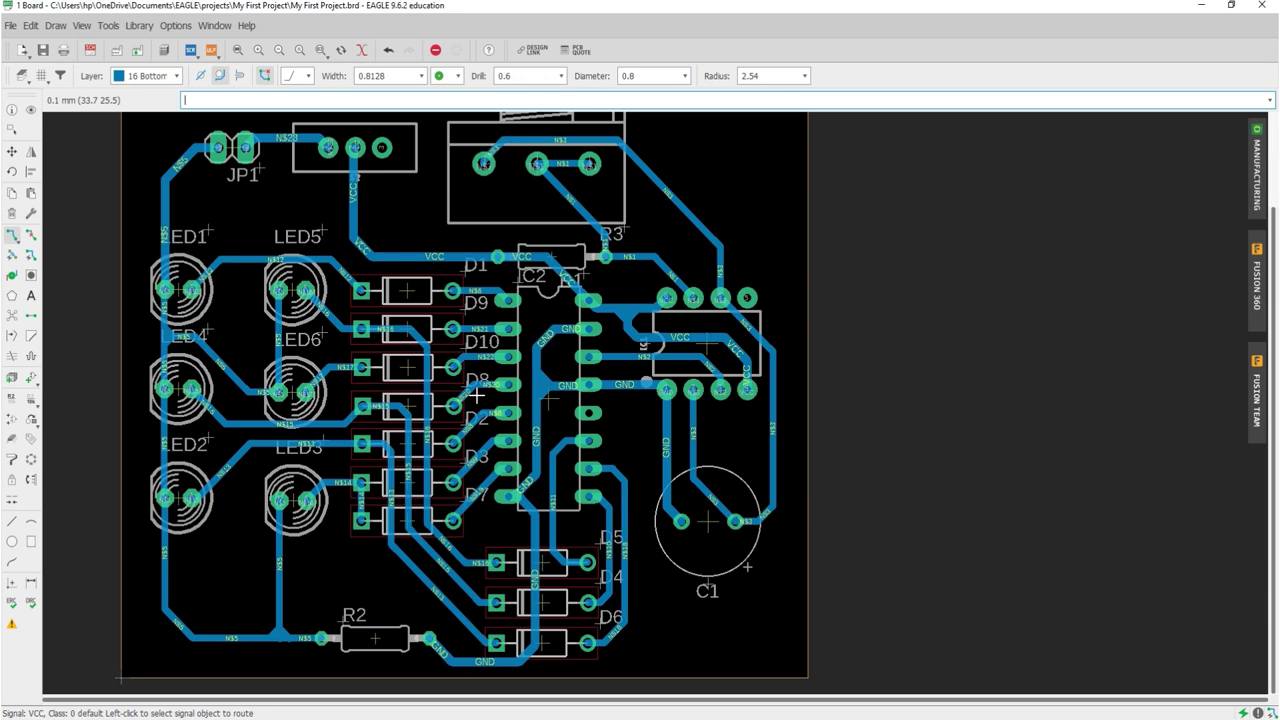
scroll(477, 395, "down", 1)
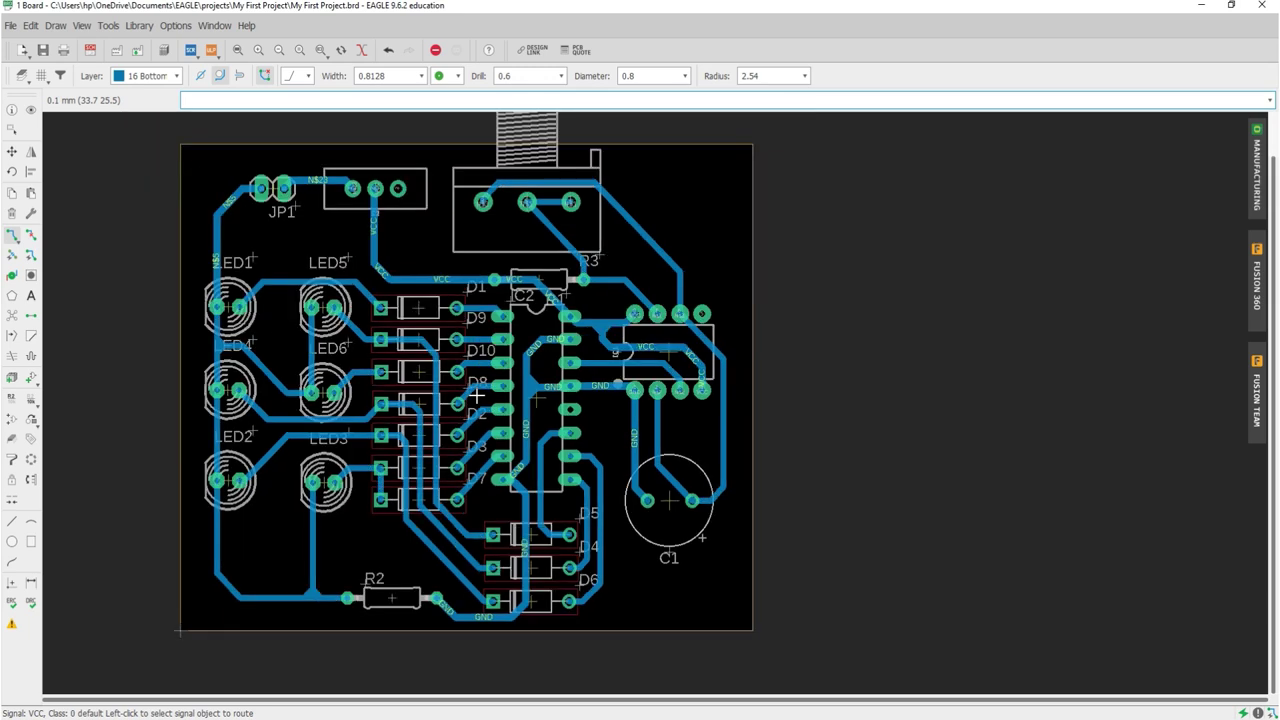
scroll(475, 396, "down", 1)
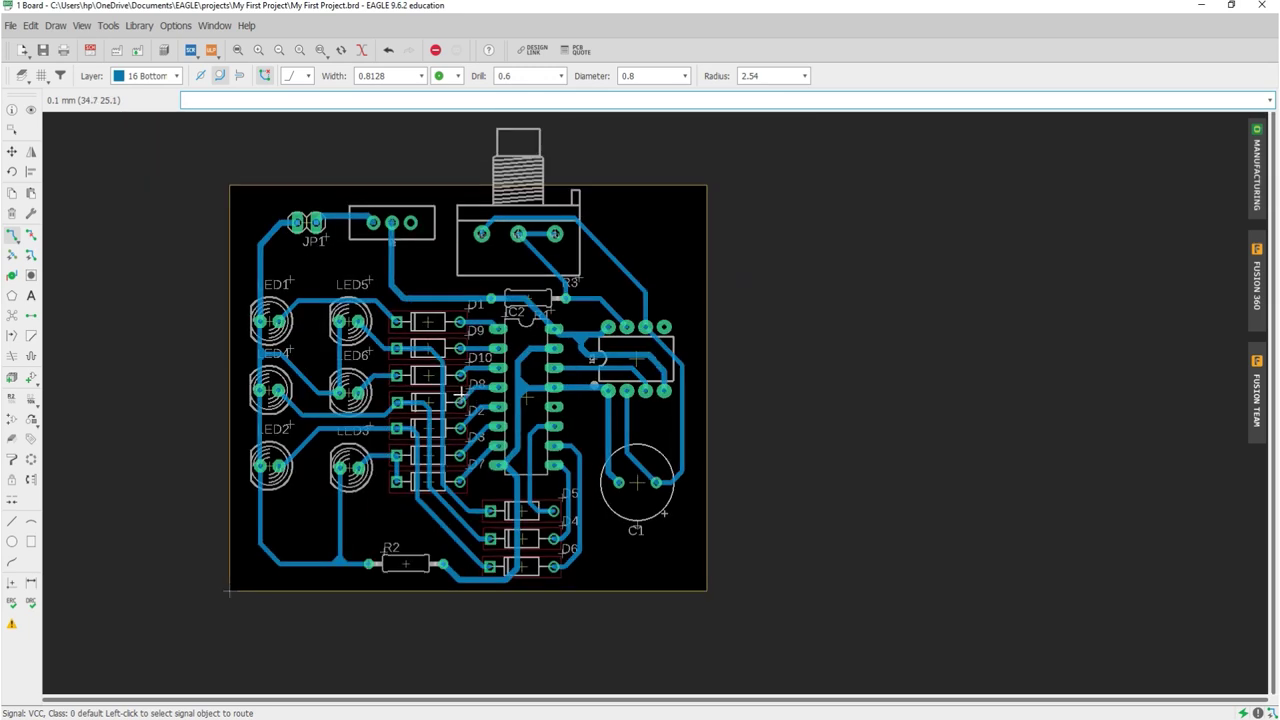
scroll(459, 391, "up", 3)
scroll(485, 435, "up", 2)
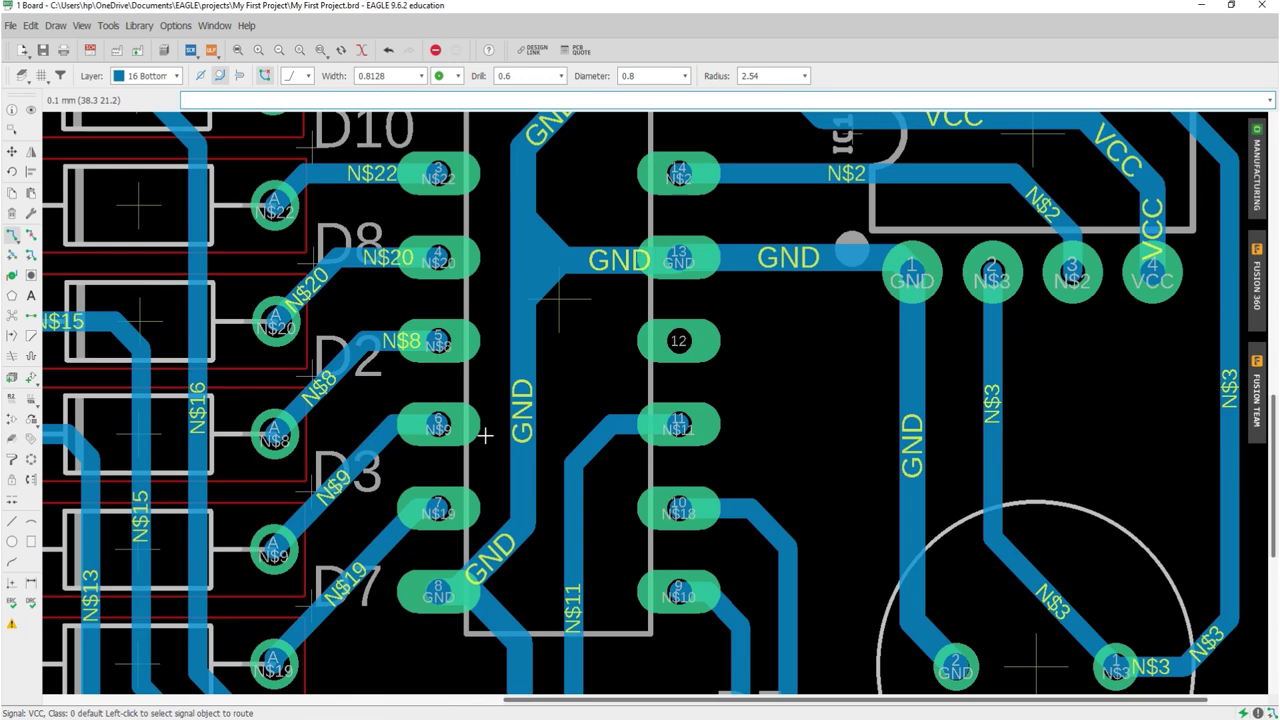
scroll(485, 435, "down", 1)
scroll(485, 435, "down", 2)
scroll(485, 435, "down", 1)
scroll(485, 435, "down", 1)
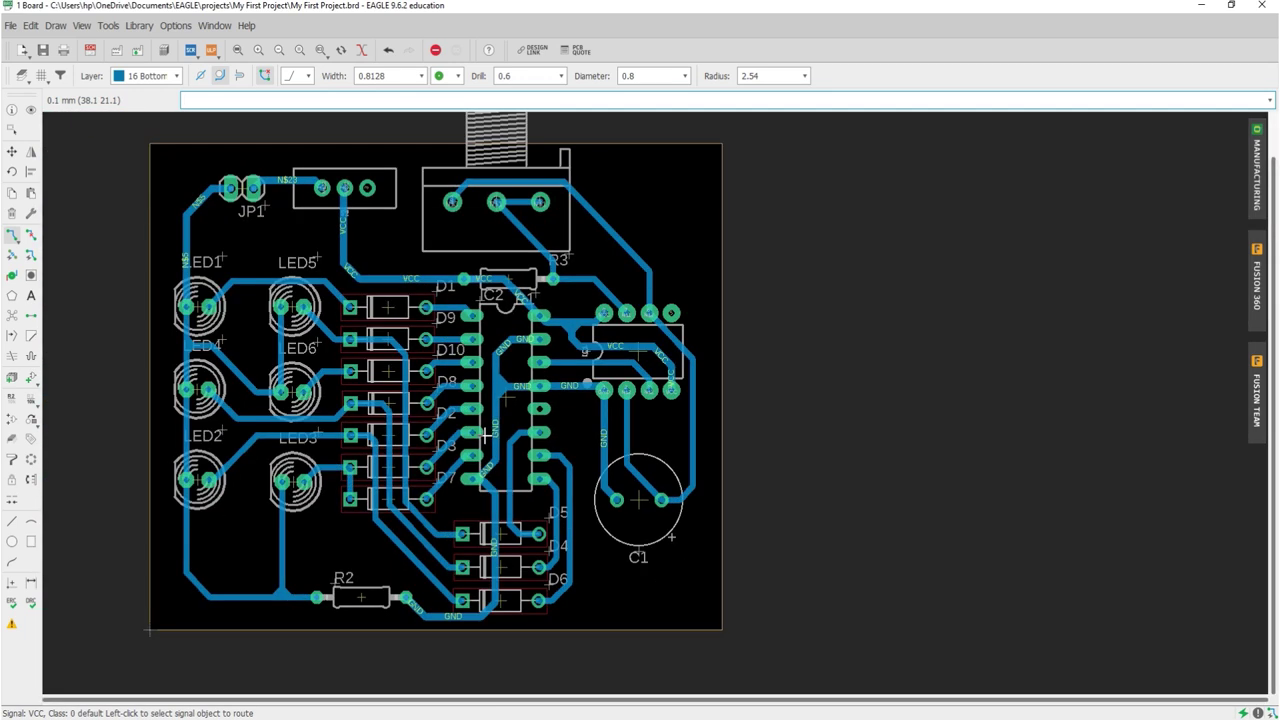
- Fit the whole board in view and open the left toolbar's panel and toolbar list
left_click(234, 53)
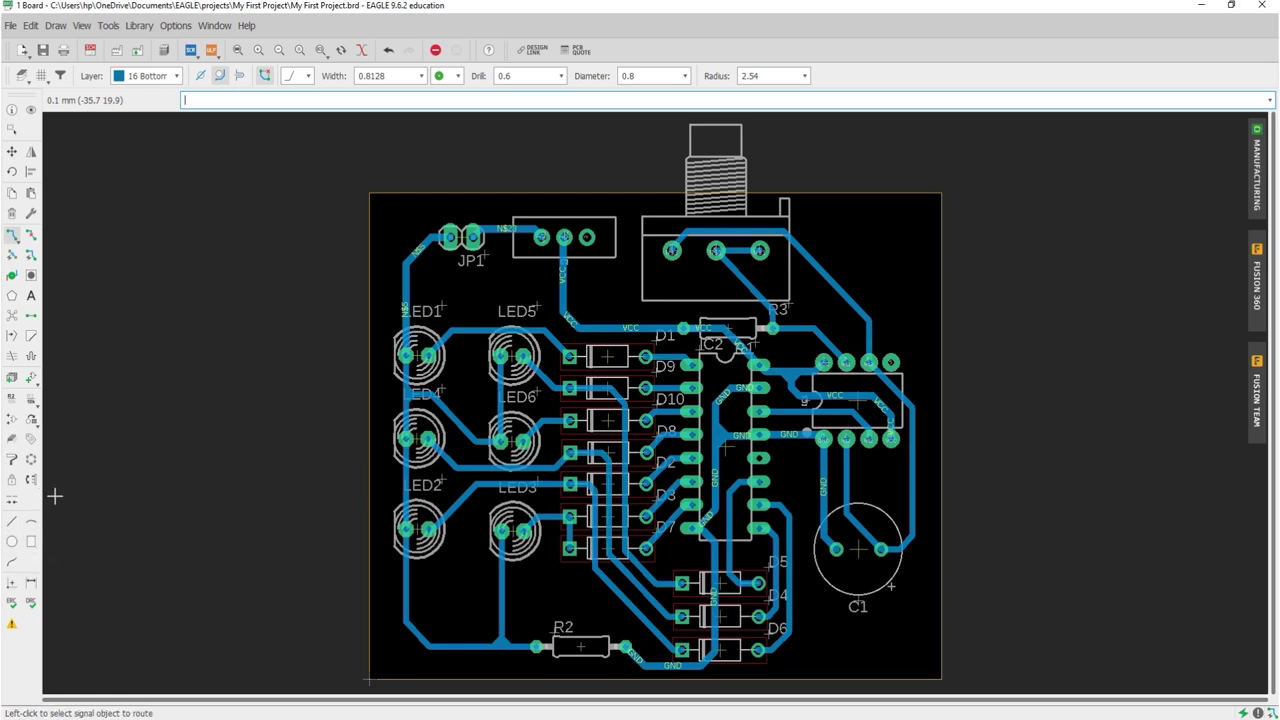
right_click(33, 543)
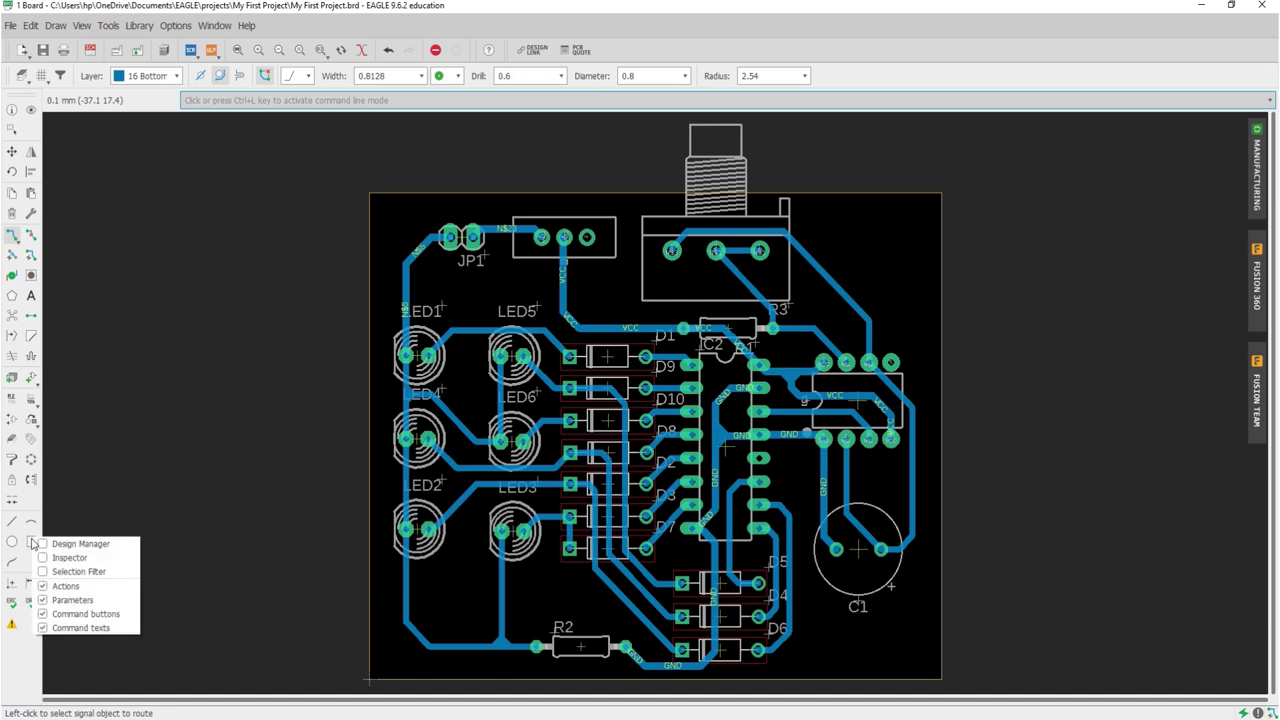
- Select the Polygon tool and display a 1 mm line grid over the board
left_click(62, 525)
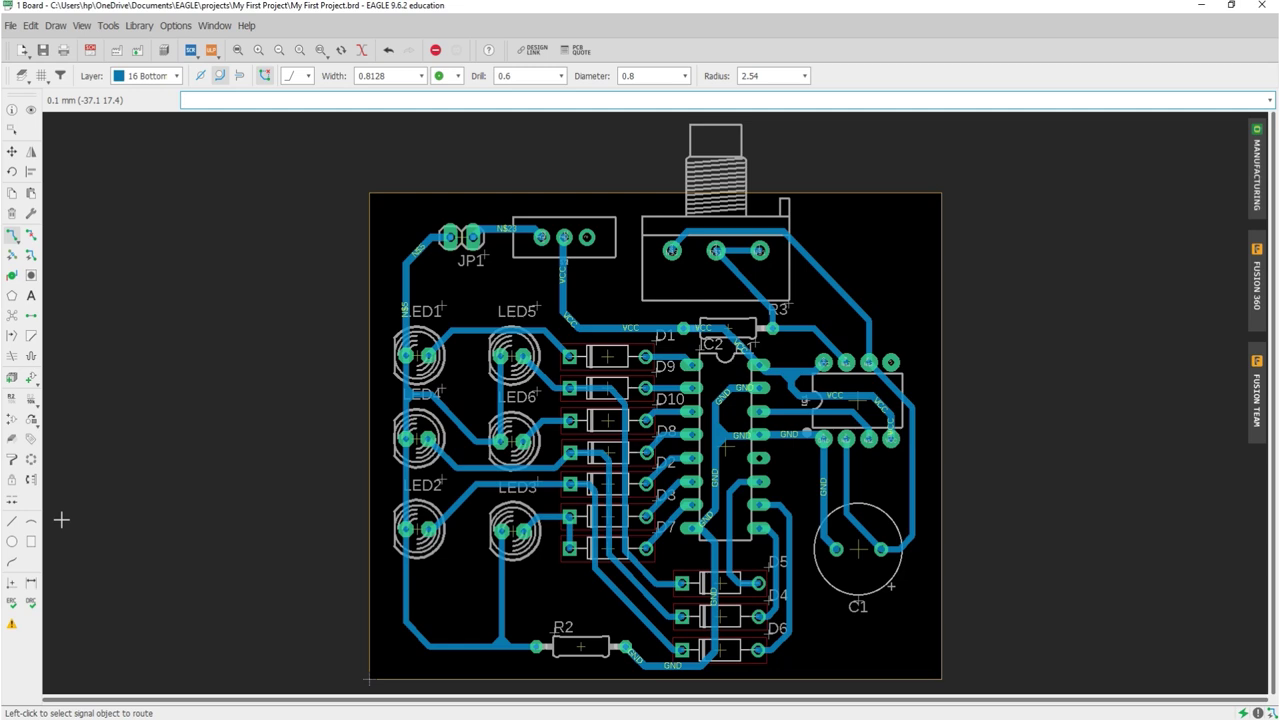
left_click(11, 295)
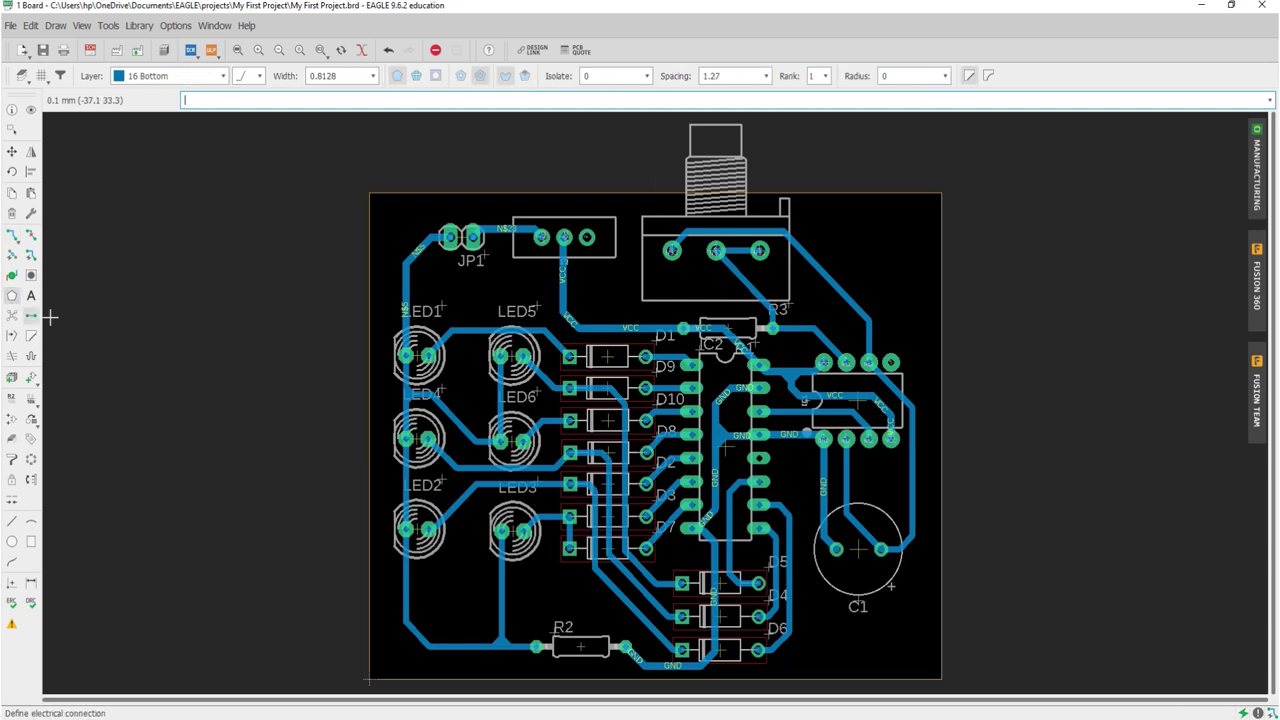
left_click(44, 77)
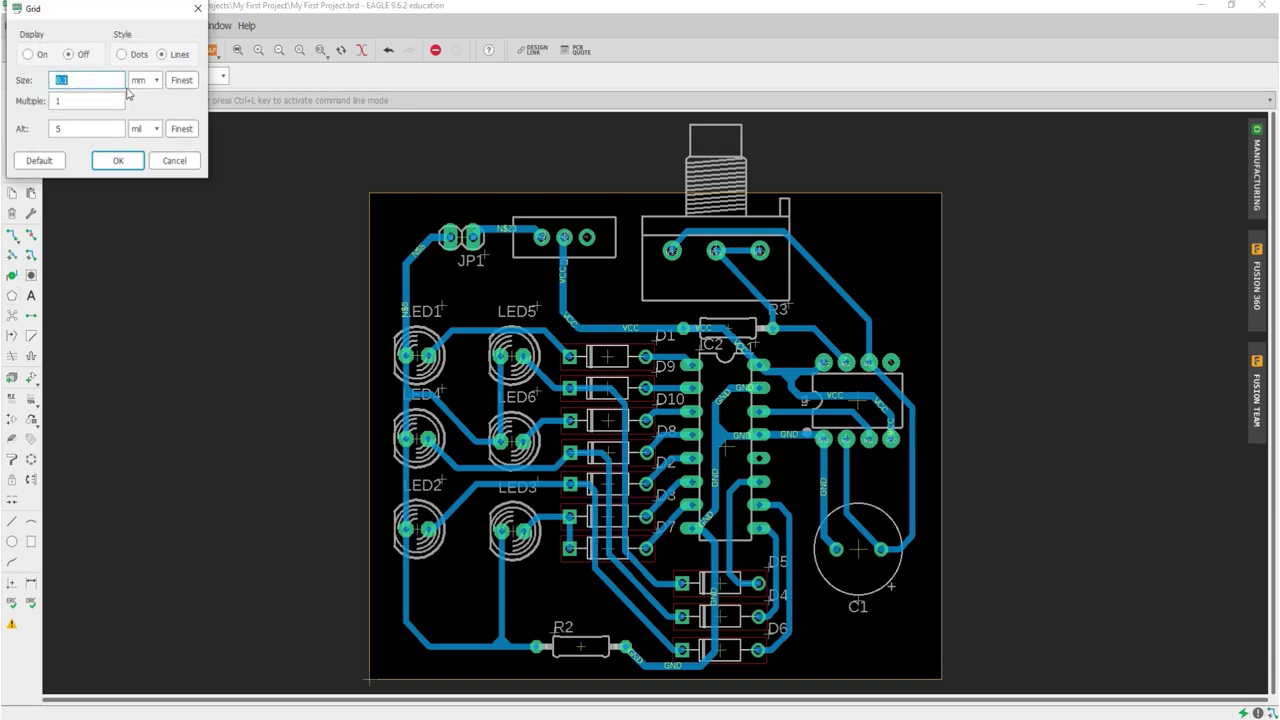
left_click(28, 54)
key("Tab")
key("Tab")
key("Return")
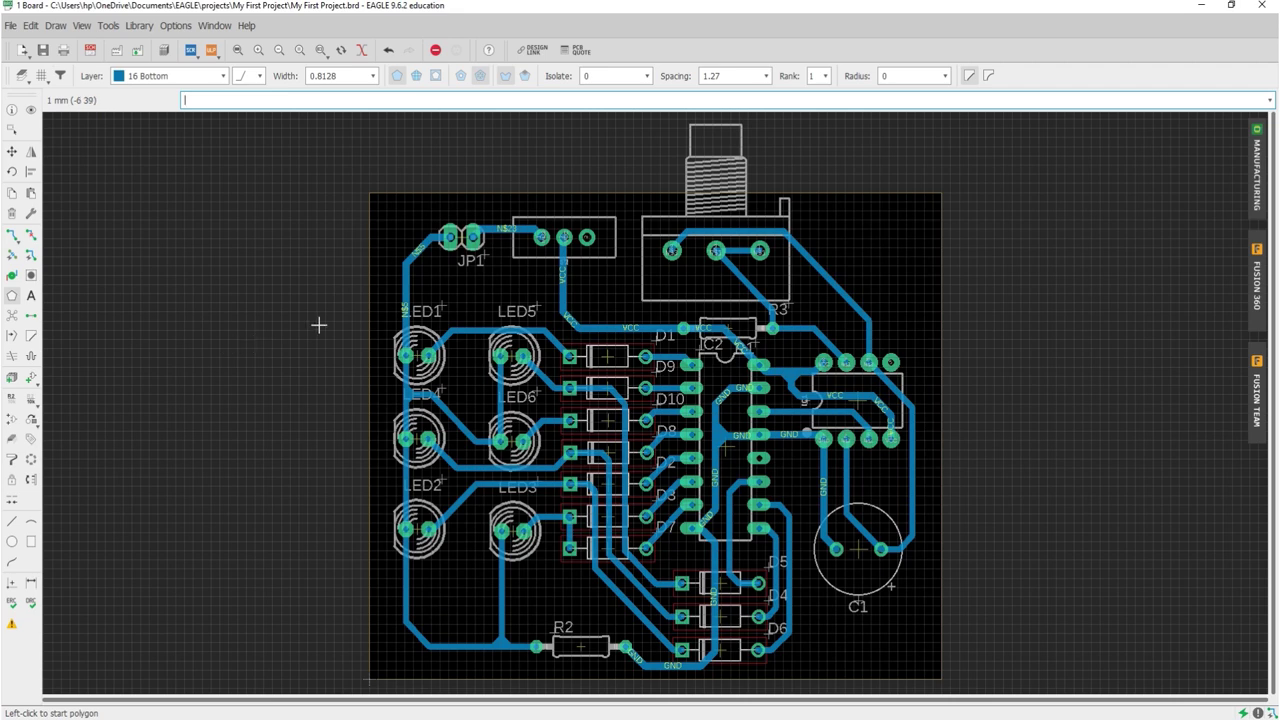
- Draw a closed polygon outline around the board's four corners
scroll(371, 209, "up", 2)
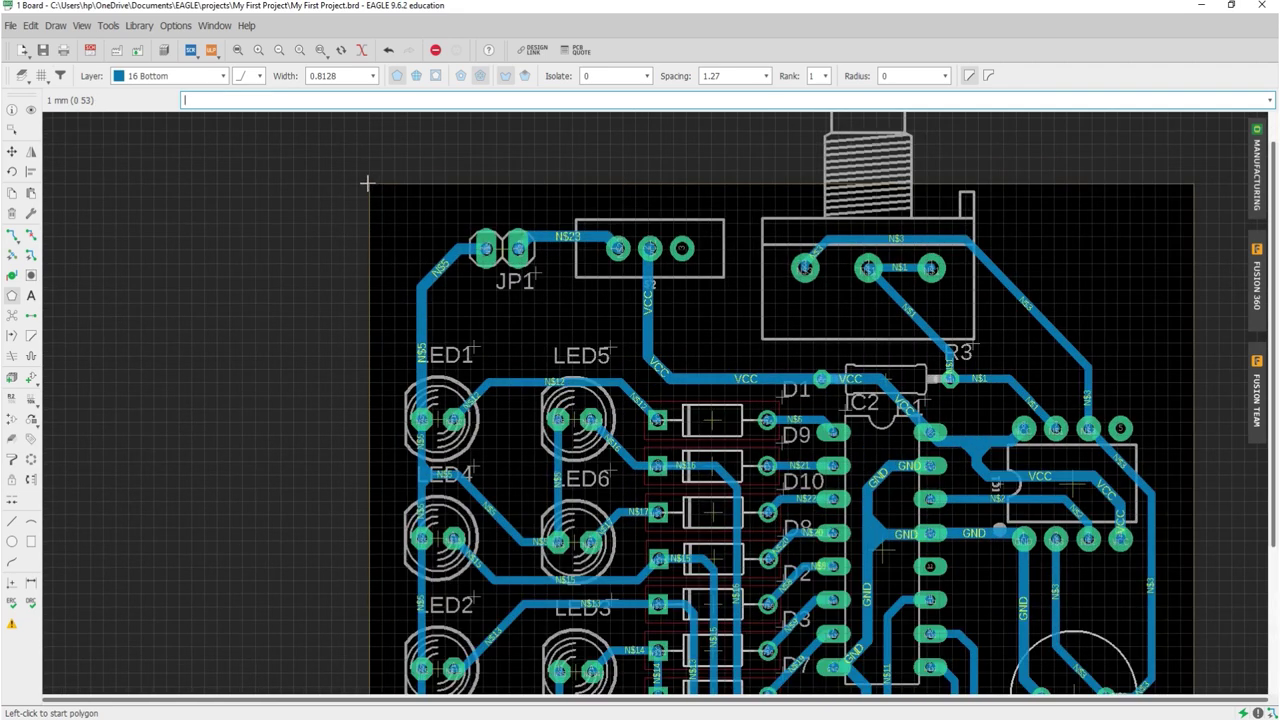
left_click(369, 183)
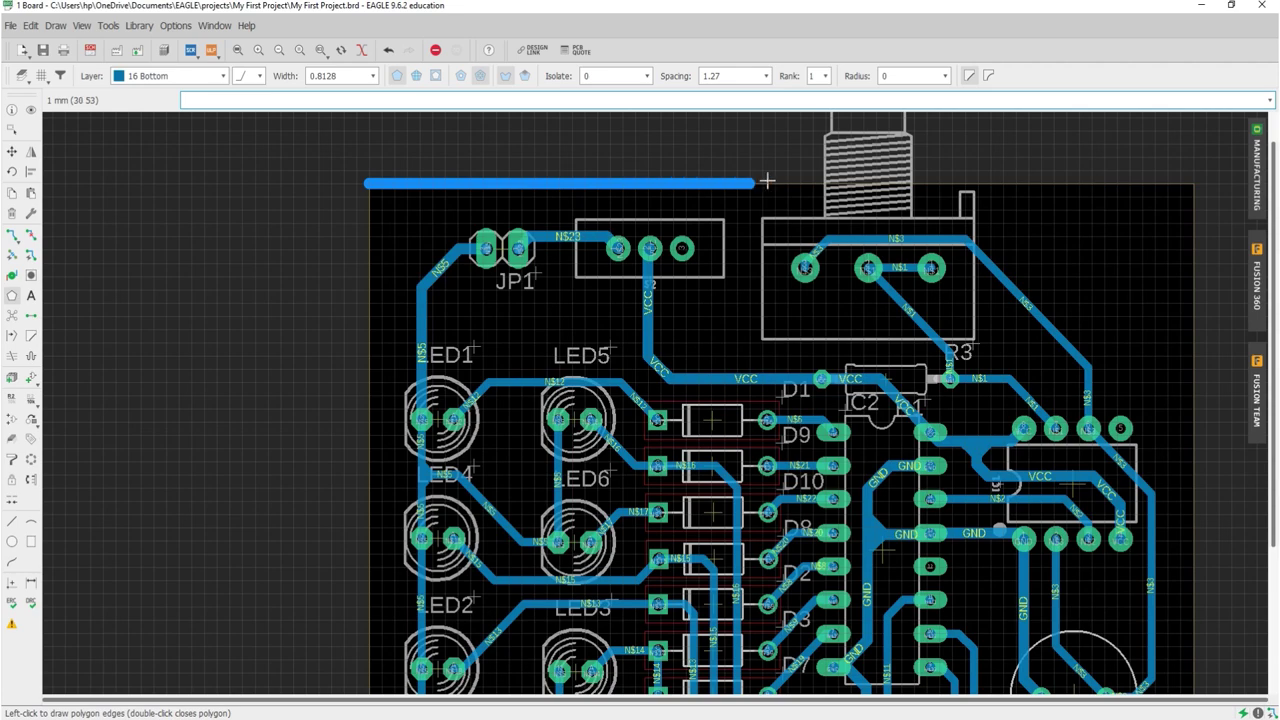
left_click(1195, 183)
scroll(1150, 188, "down", 2)
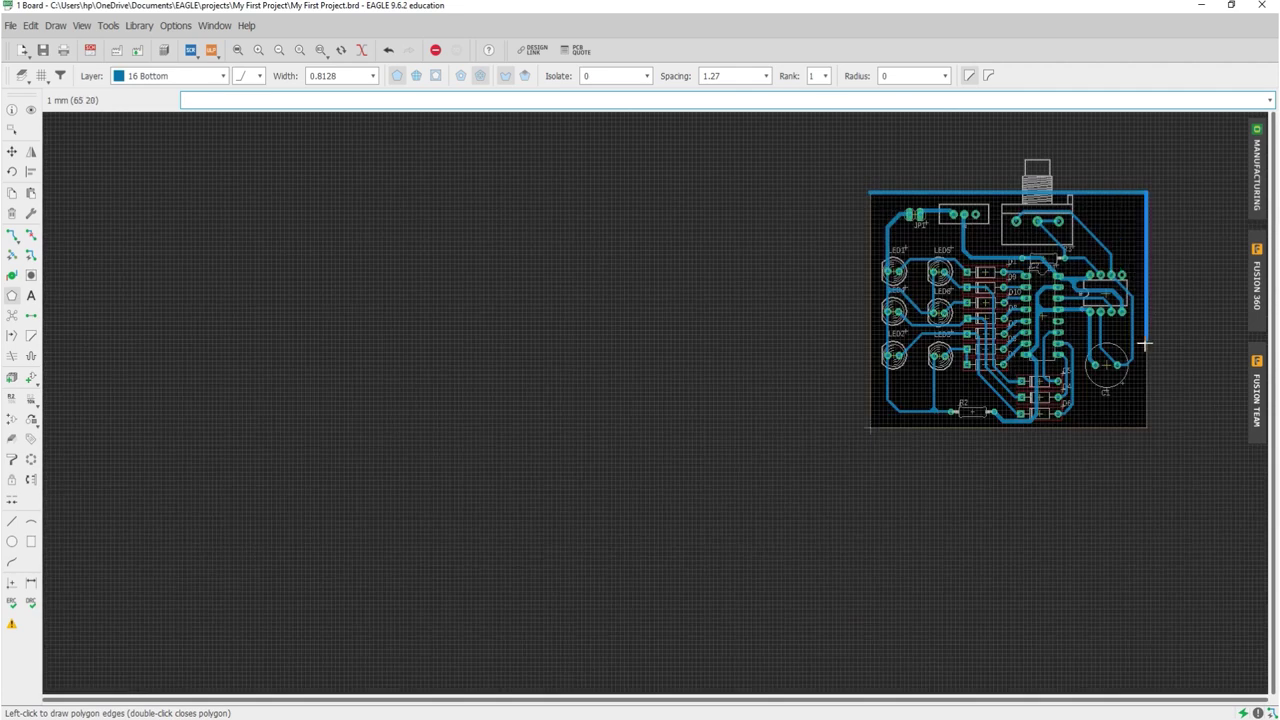
scroll(1148, 192, "down", 3)
scroll(1148, 414, "up", 3)
scroll(1143, 423, "up", 1)
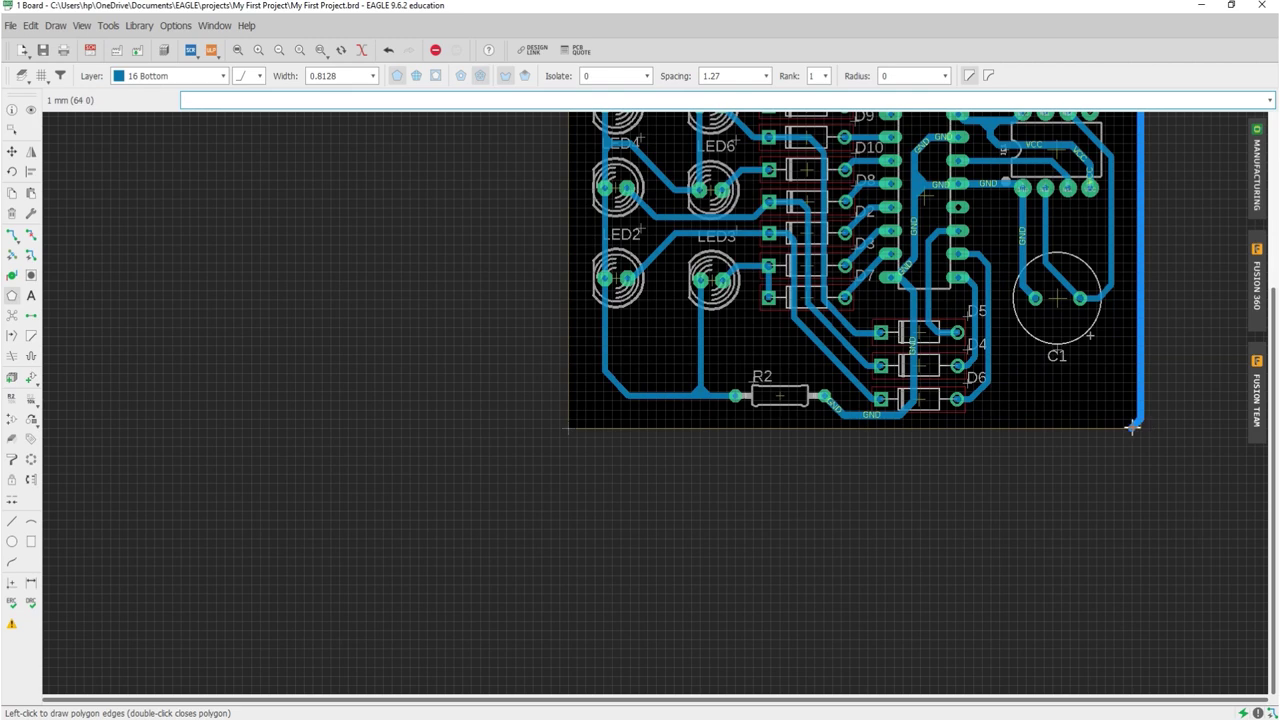
left_click(1142, 427)
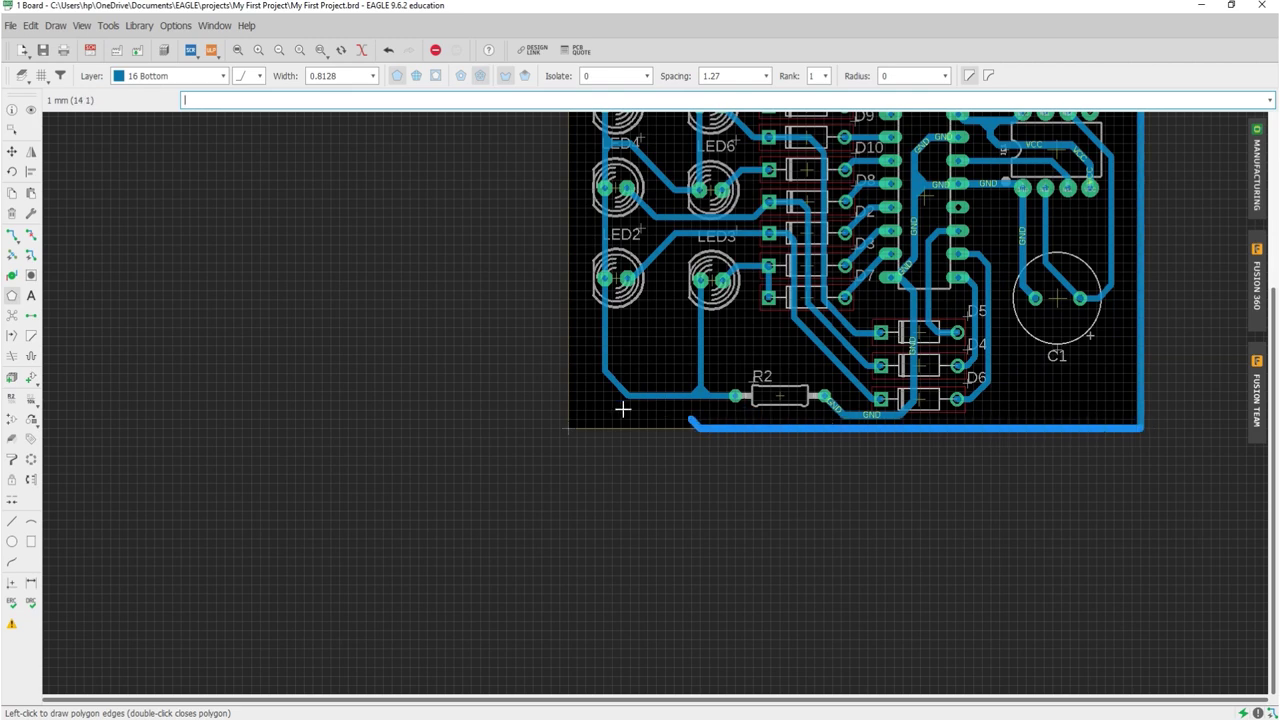
left_click(567, 428)
scroll(567, 428, "down", 3)
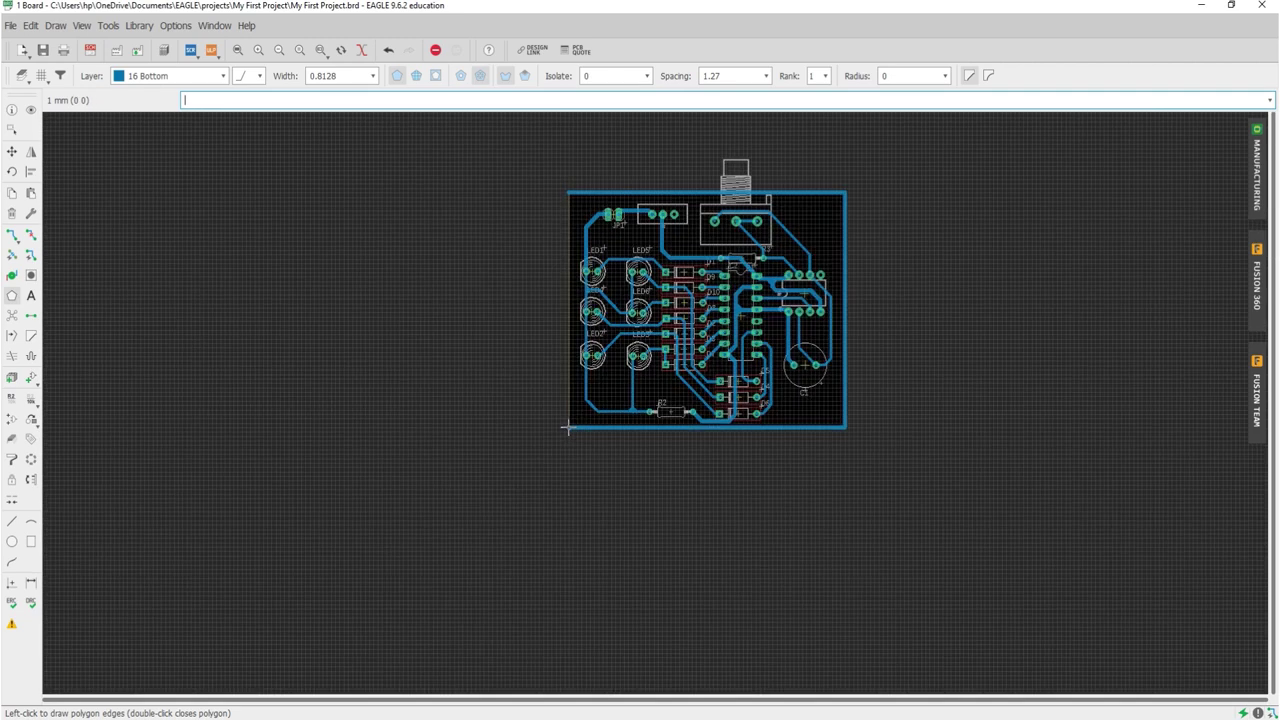
scroll(568, 202, "up", 3)
scroll(567, 195, "up", 1)
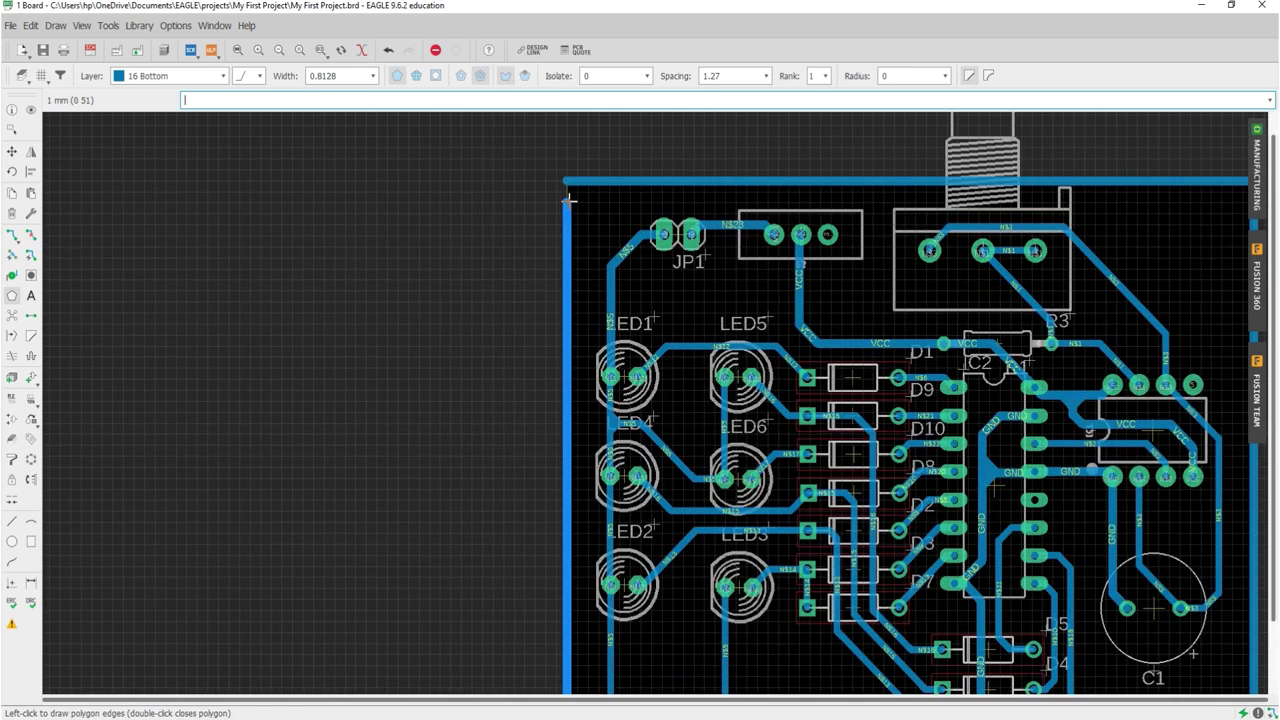
left_click(567, 184)
type("GND")
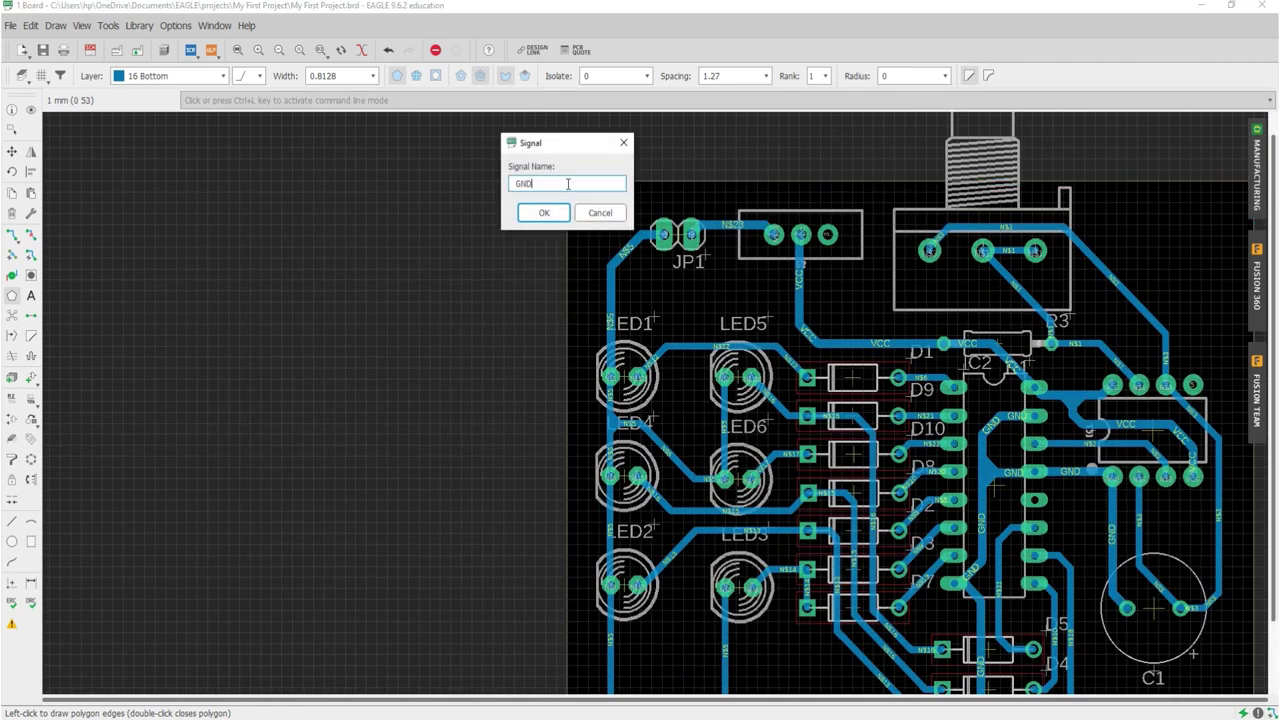
- Assign the polygon to the GND signal
left_click(527, 213)
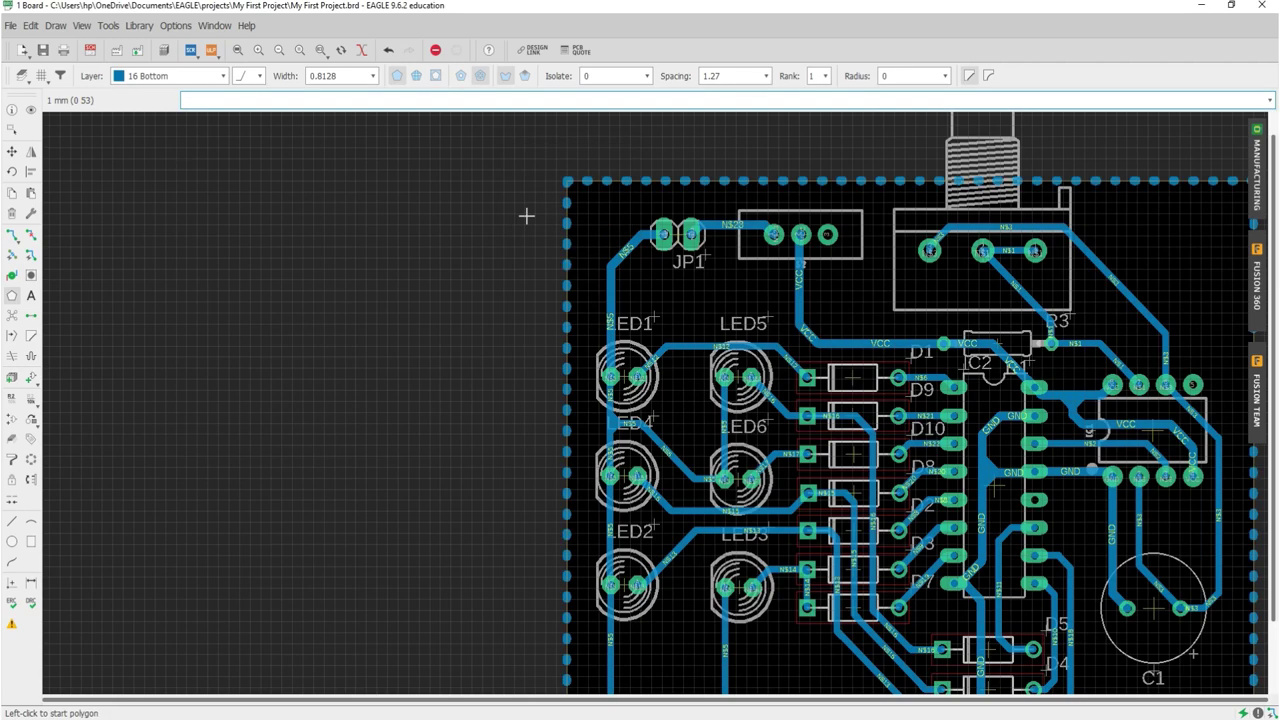
scroll(469, 248, "down", 3)
scroll(650, 325, "up", 2)
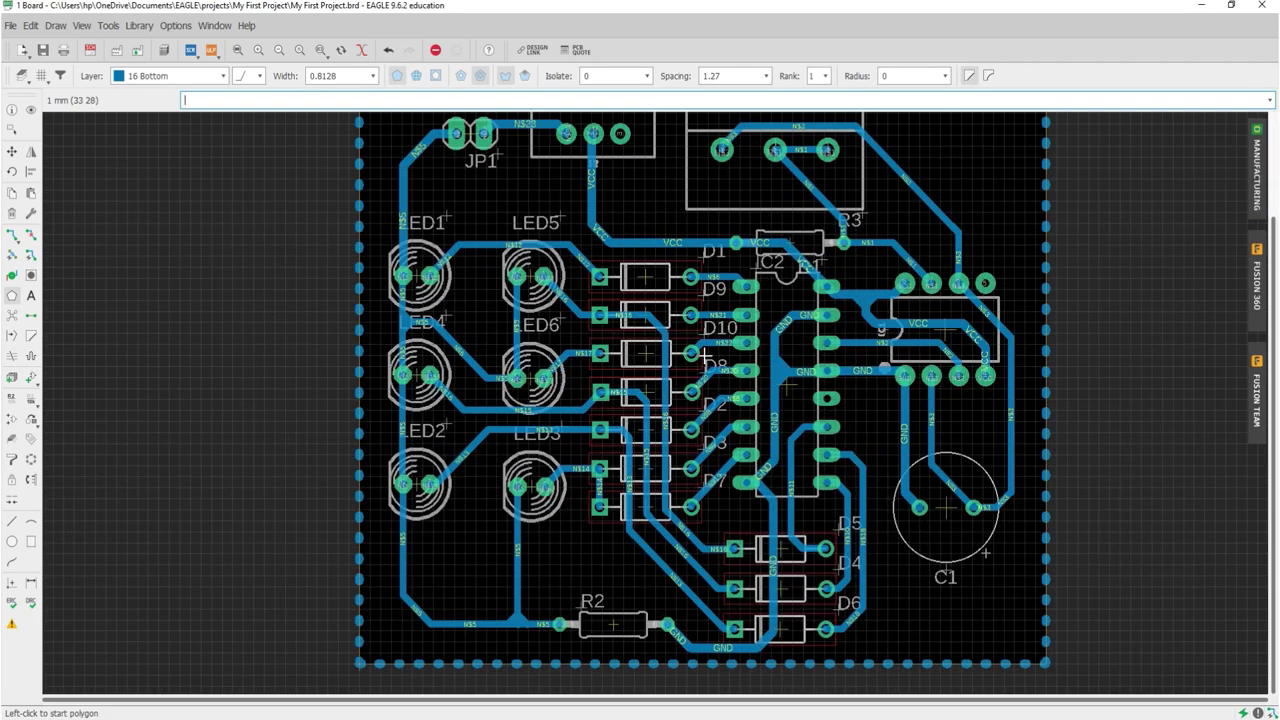
scroll(705, 356, "up", 2)
- Pour the GND polygon with Ratsnest so copper fills the board
left_click(13, 318)
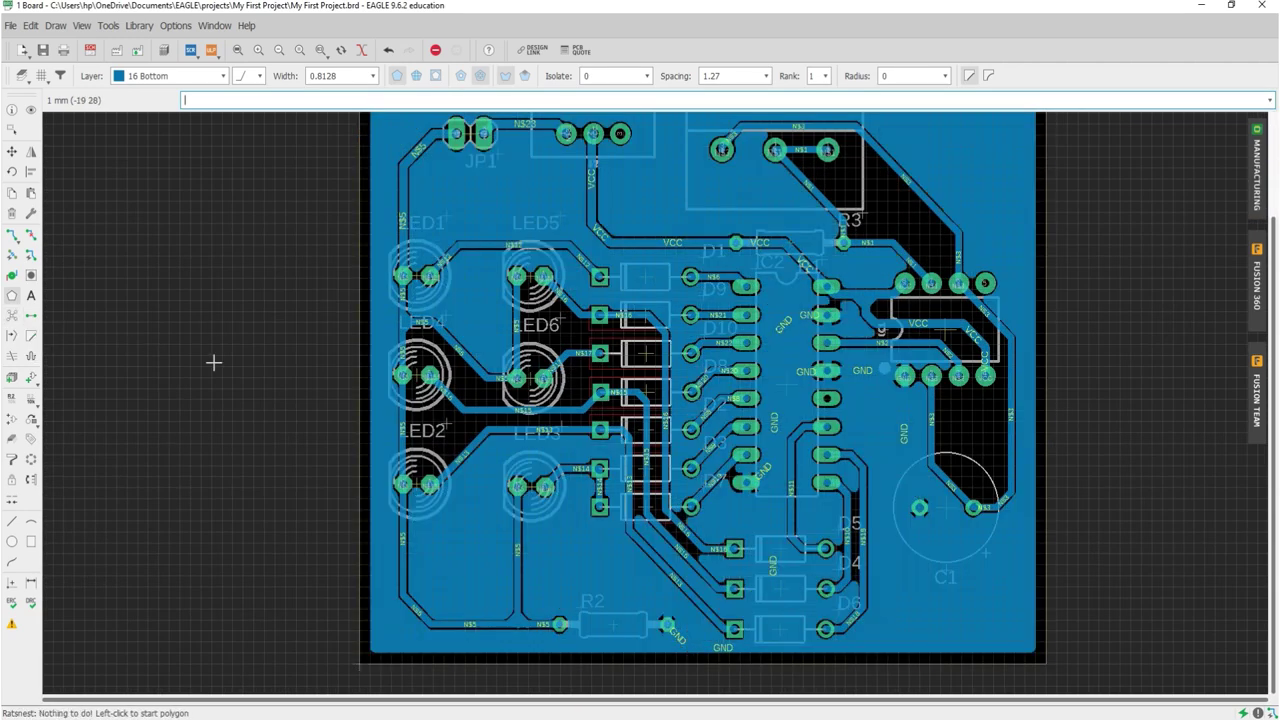
scroll(430, 394, "down", 1)
scroll(430, 394, "down", 2)
scroll(532, 334, "up", 2)
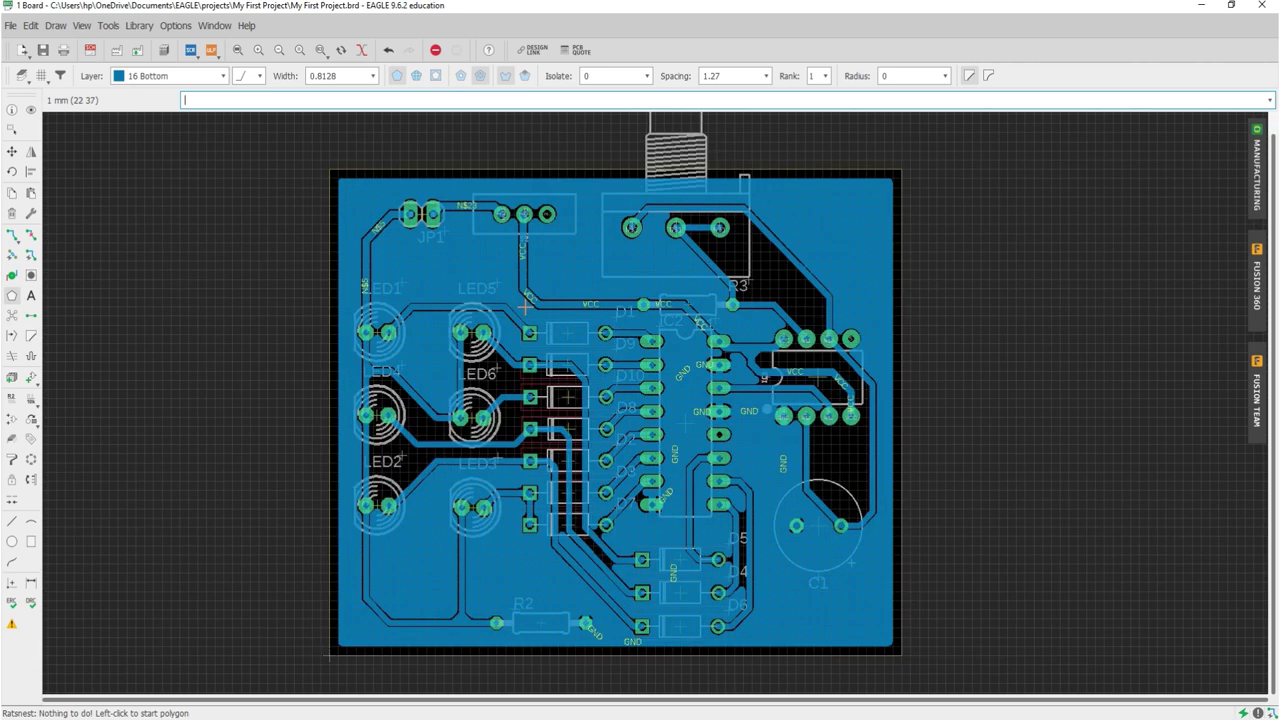
scroll(521, 266, "up", 1)
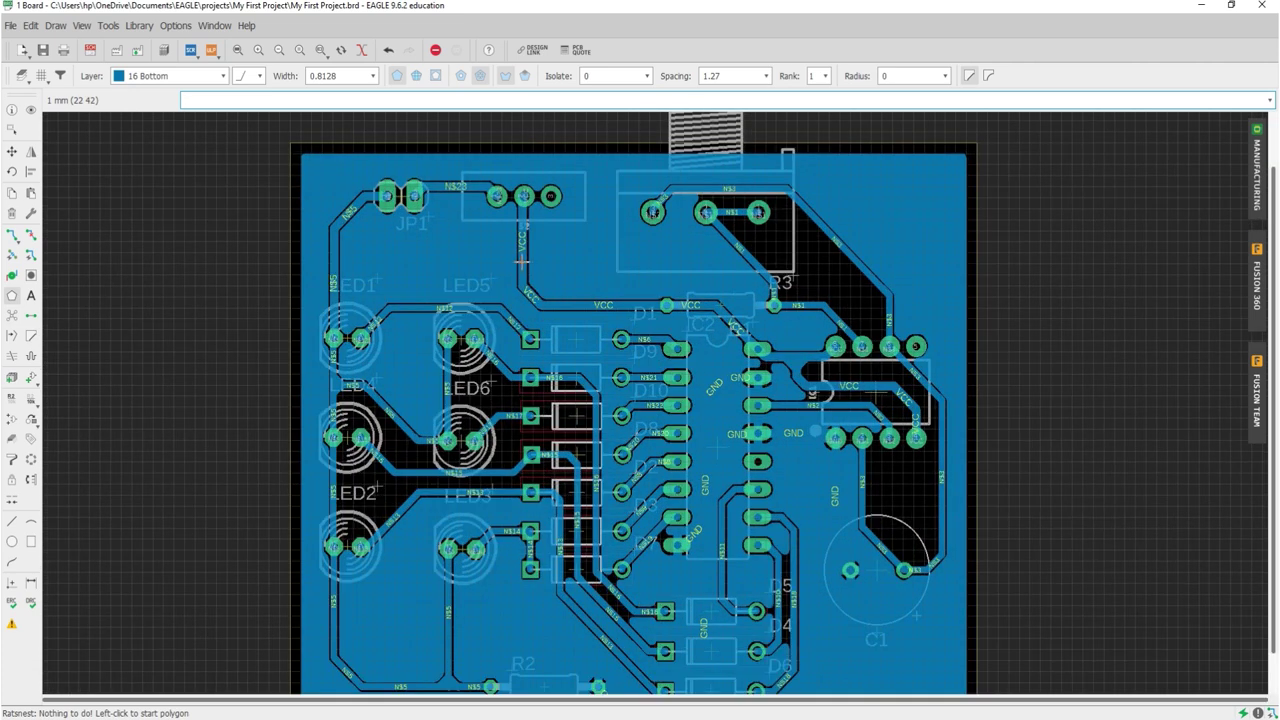
- Set the polygon's isolation to 1.27 in its Properties
right_click(429, 143)
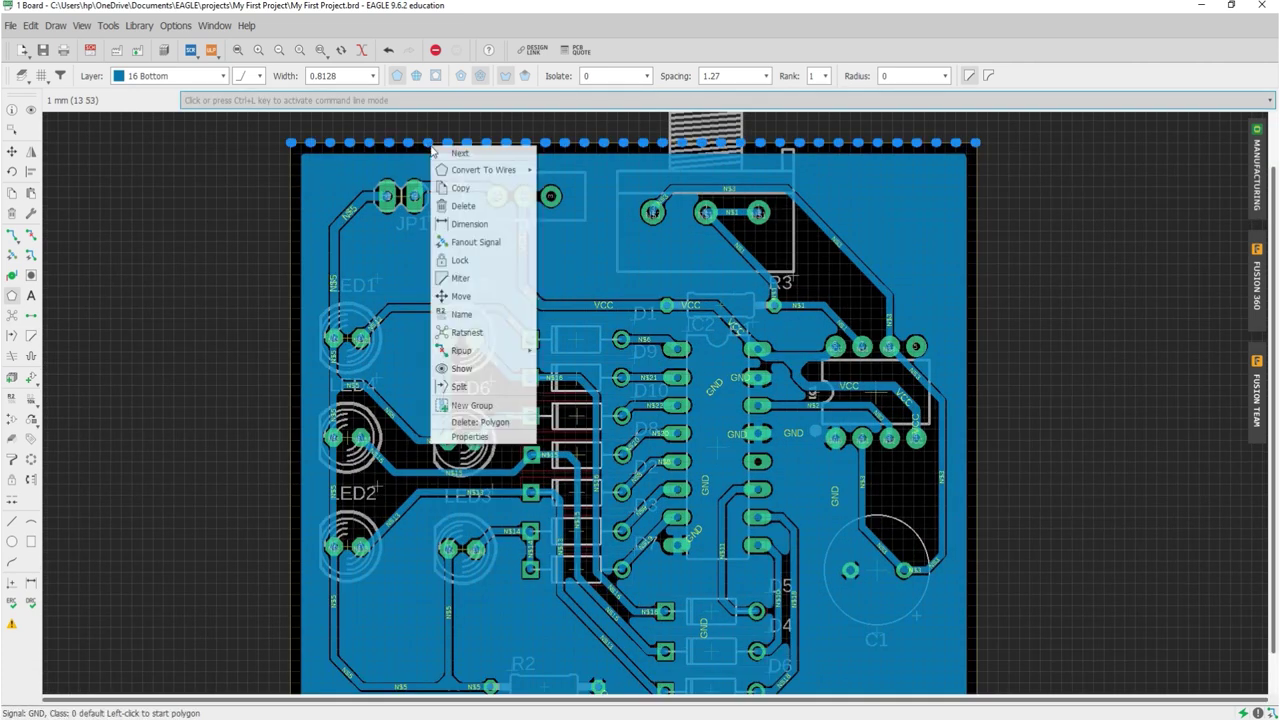
left_click(470, 437)
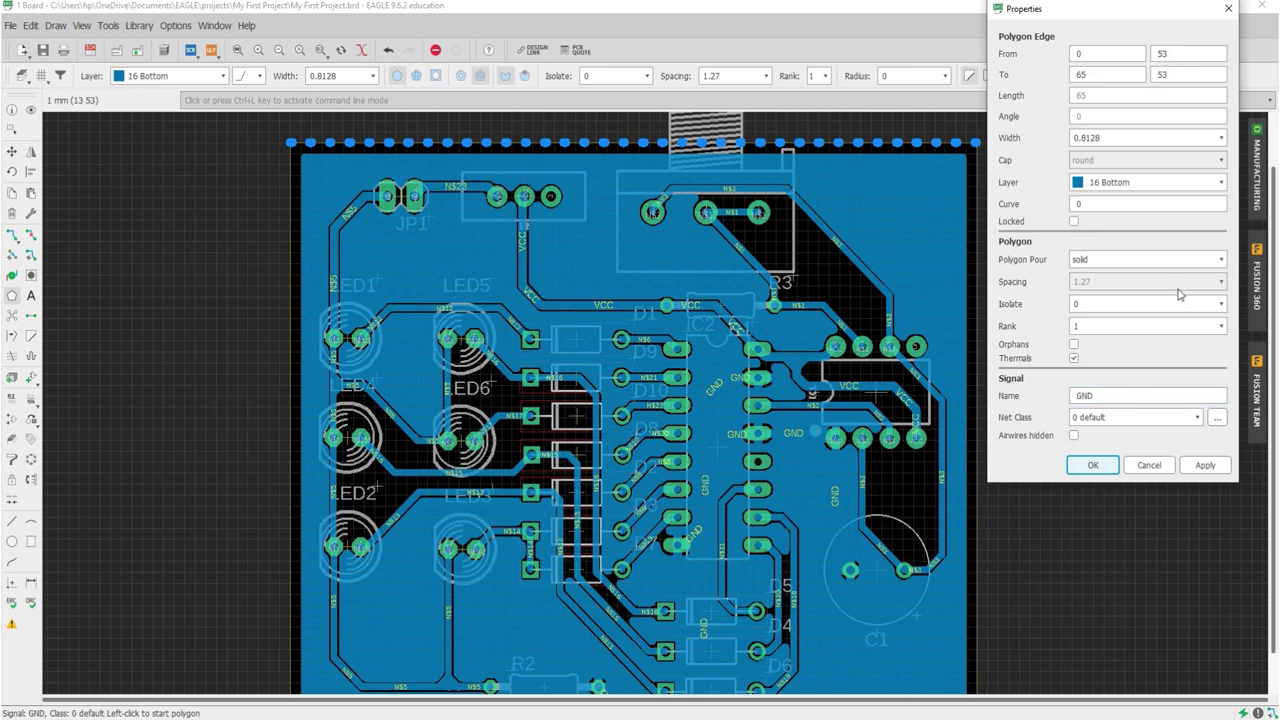
left_click(1221, 304)
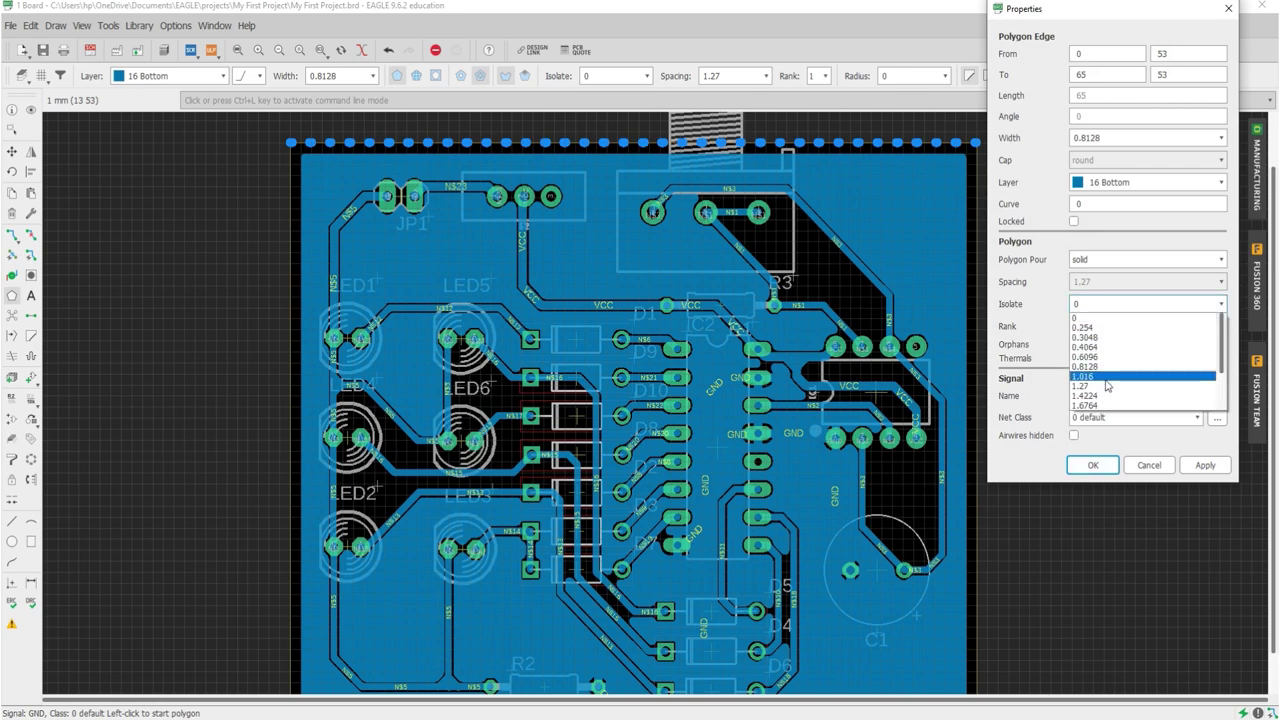
left_click(1095, 397)
left_click(1094, 464)
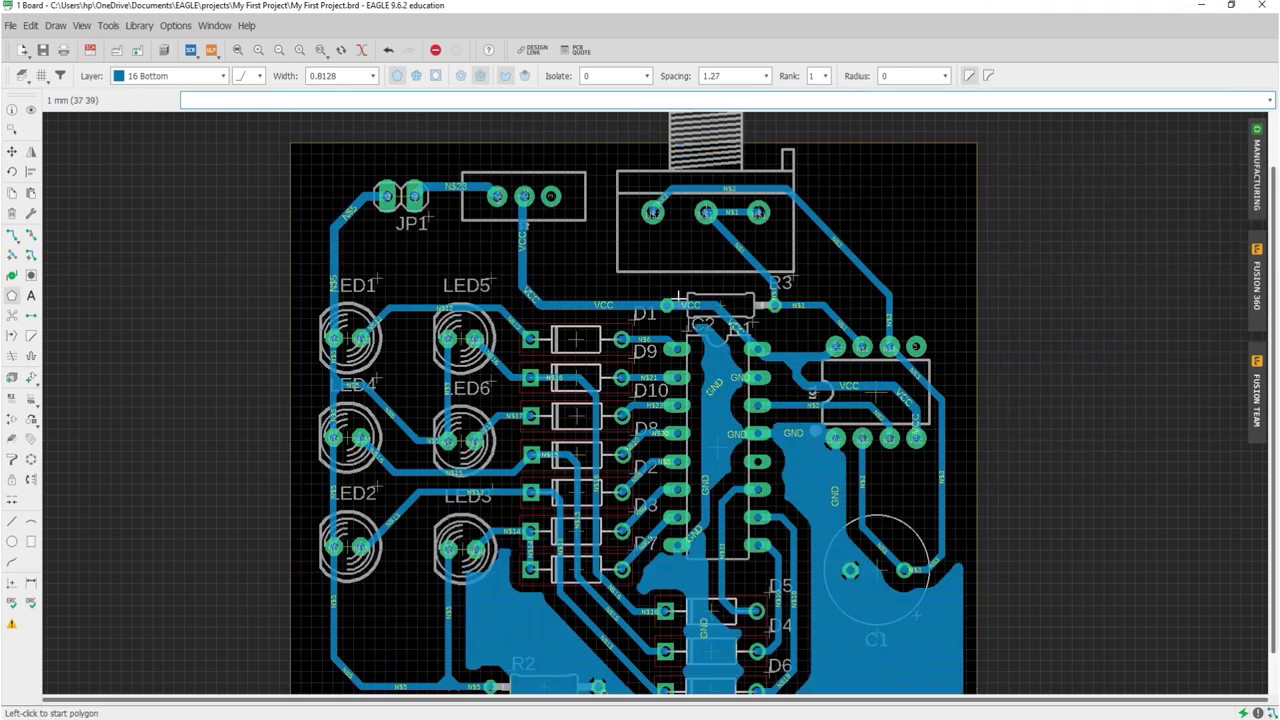
scroll(678, 299, "down", 3)
scroll(707, 229, "up", 3)
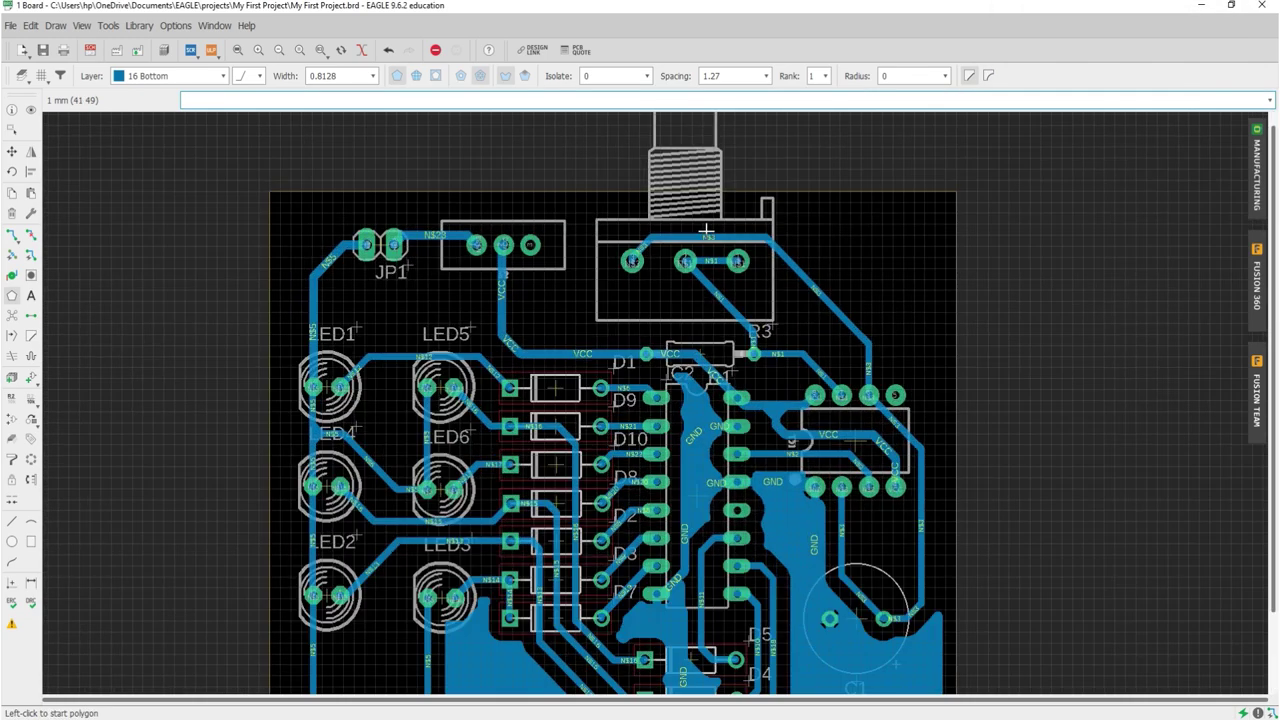
- Change the polygon's isolation to 1.016 and re-pour the copper
right_click(753, 197)
left_click(806, 482)
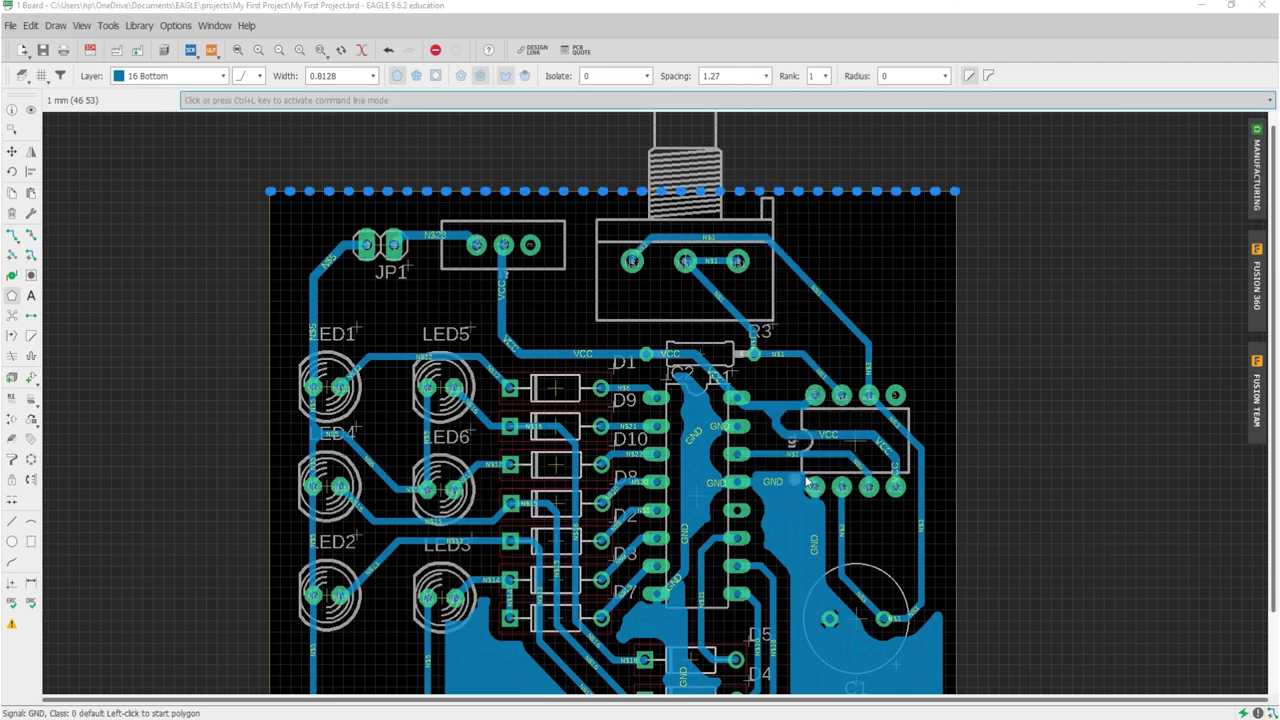
left_click(1199, 308)
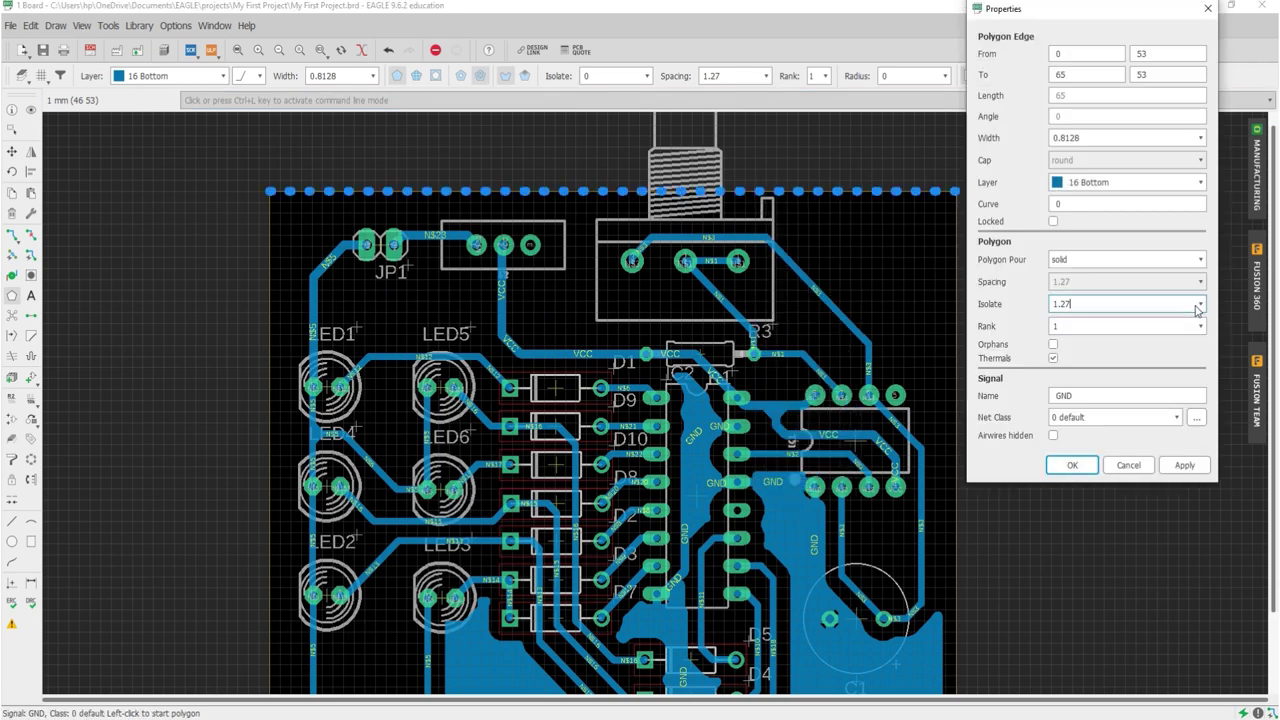
left_click(1199, 310)
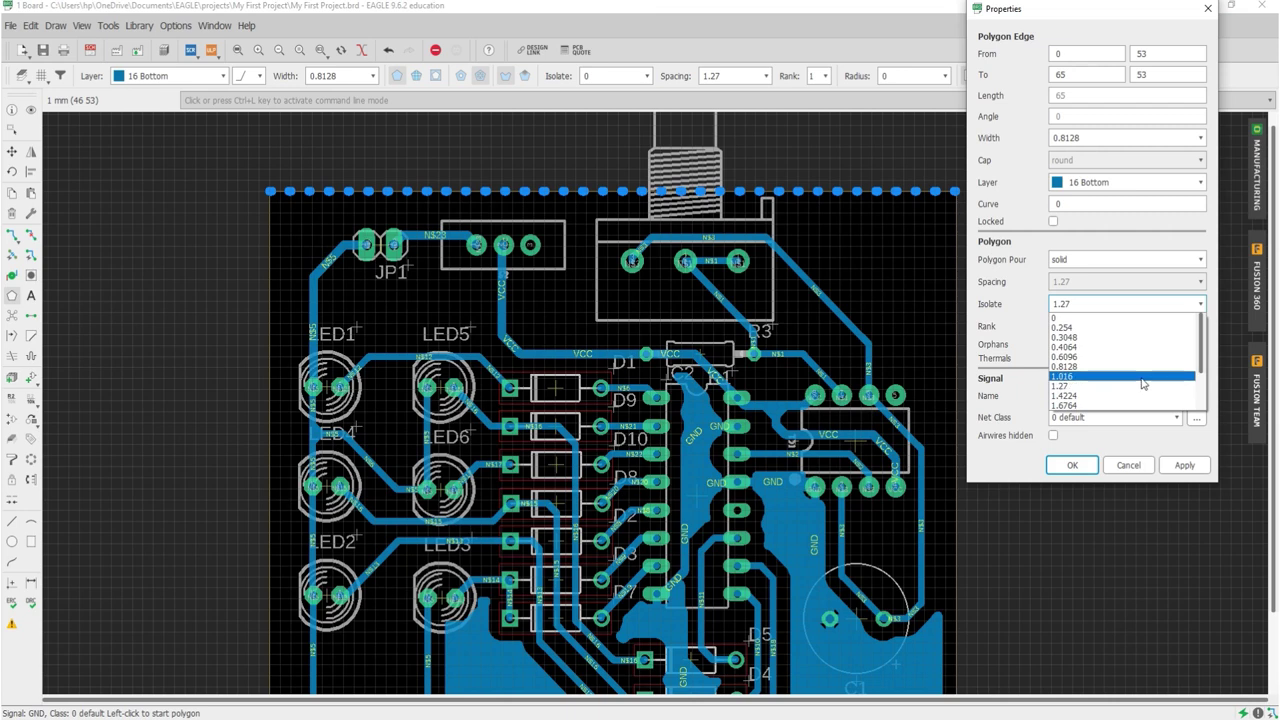
left_click(1142, 382)
left_click(1071, 465)
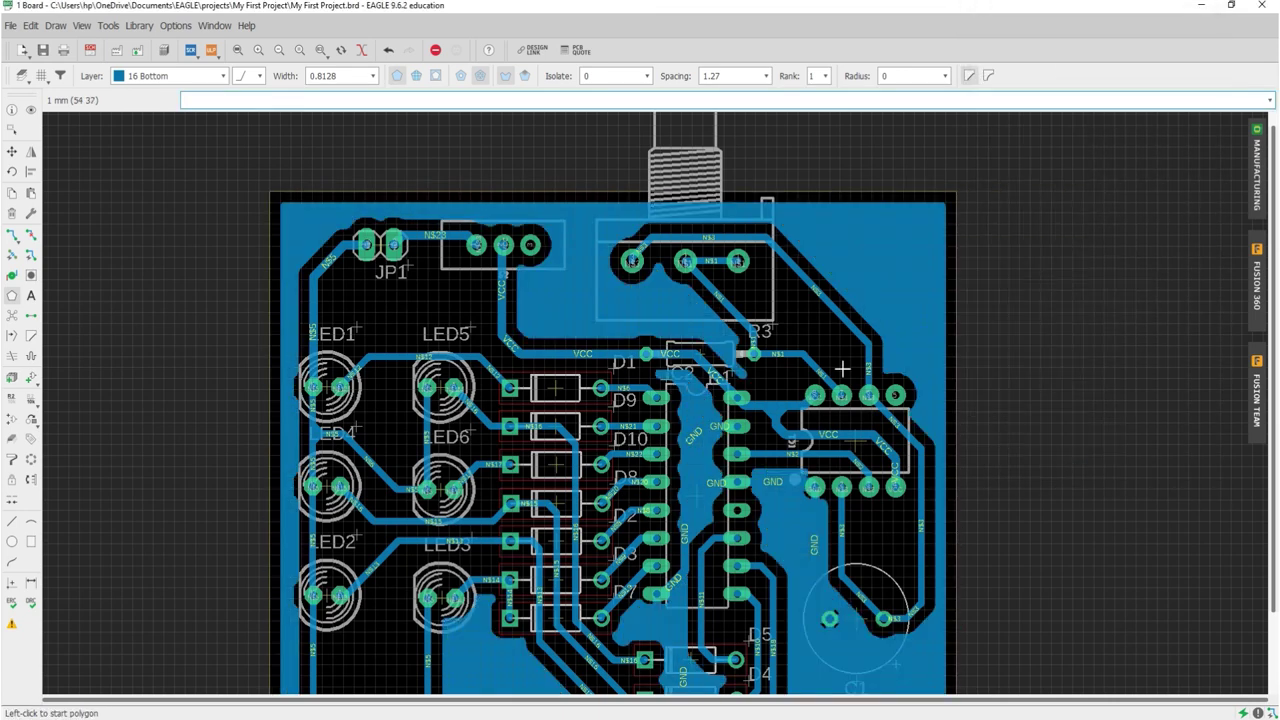
scroll(843, 369, "down", 3)
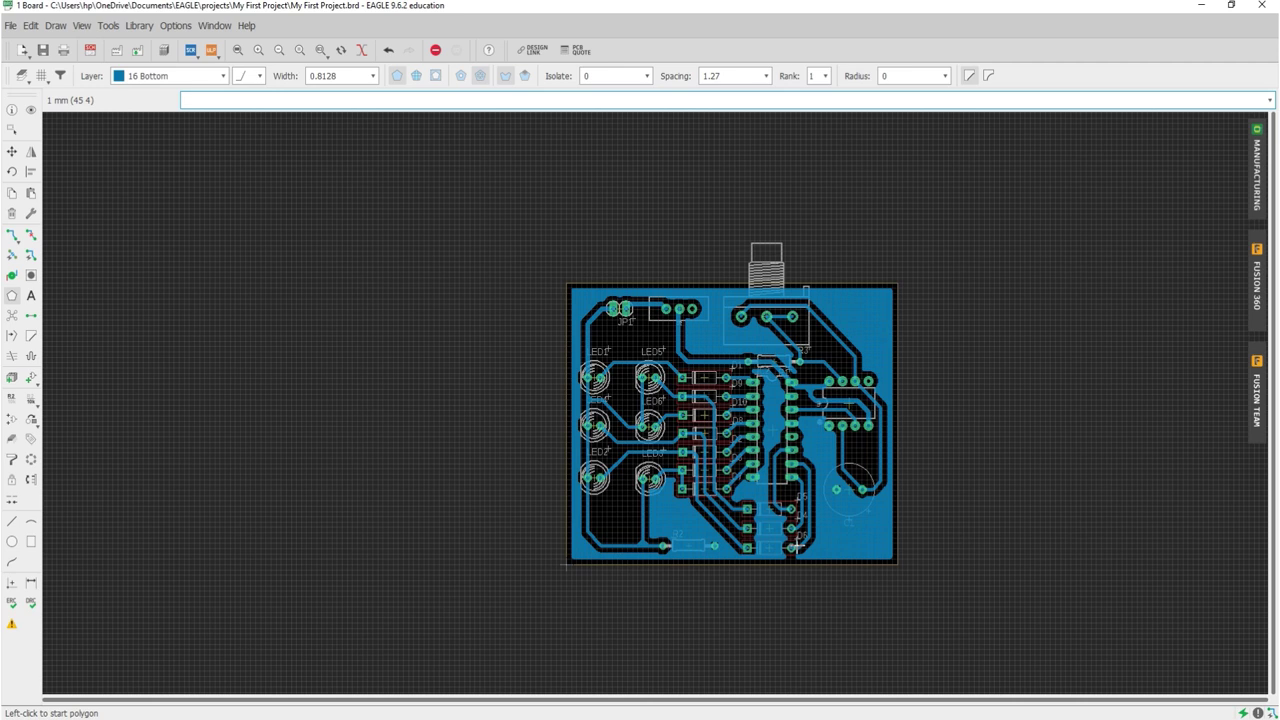
- Inspect the poured board in the Manufacturing preview
scroll(770, 504, "up", 3)
scroll(770, 504, "up", 1)
scroll(770, 504, "down", 1)
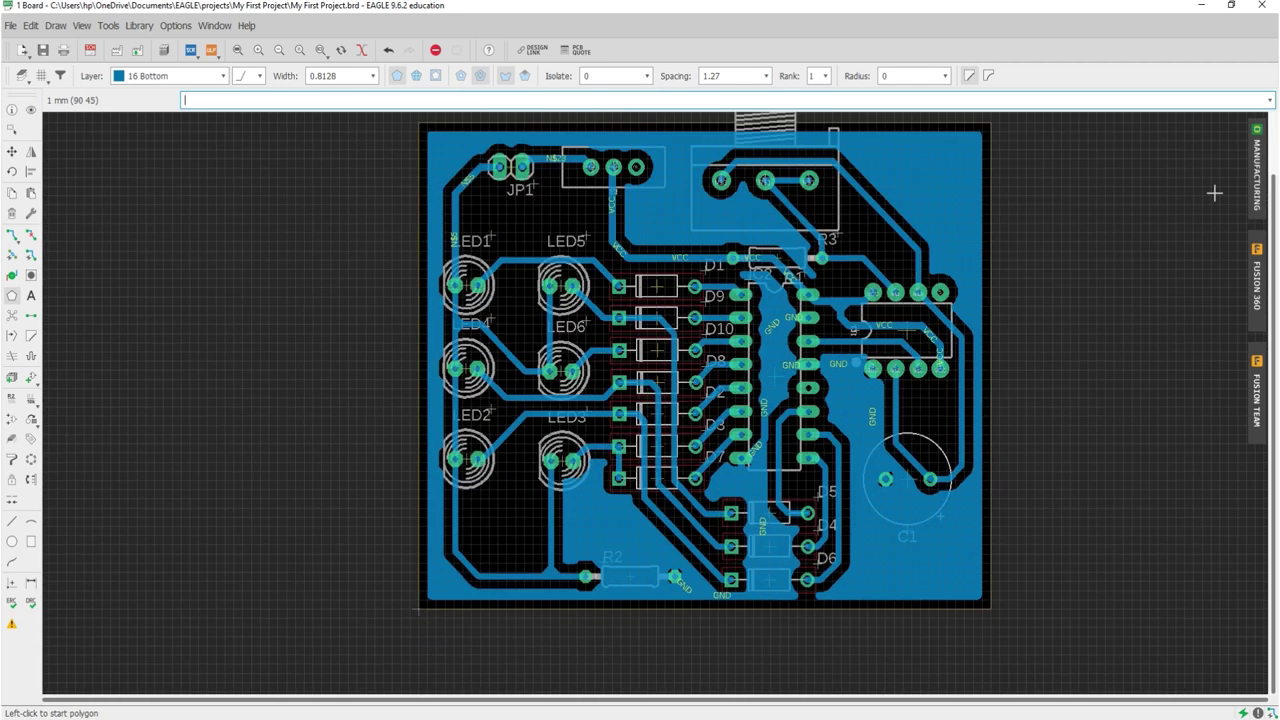
left_click(1254, 185)
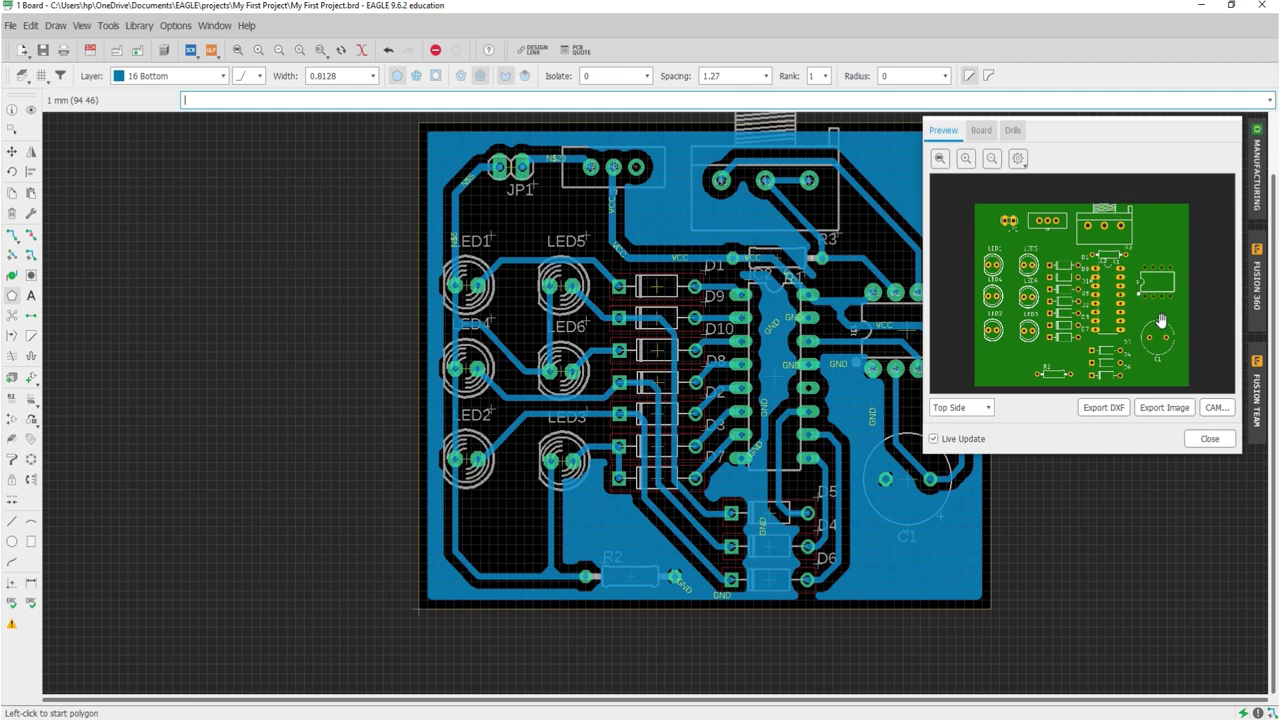
scroll(1157, 320, "up", 2)
scroll(1161, 320, "down", 3)
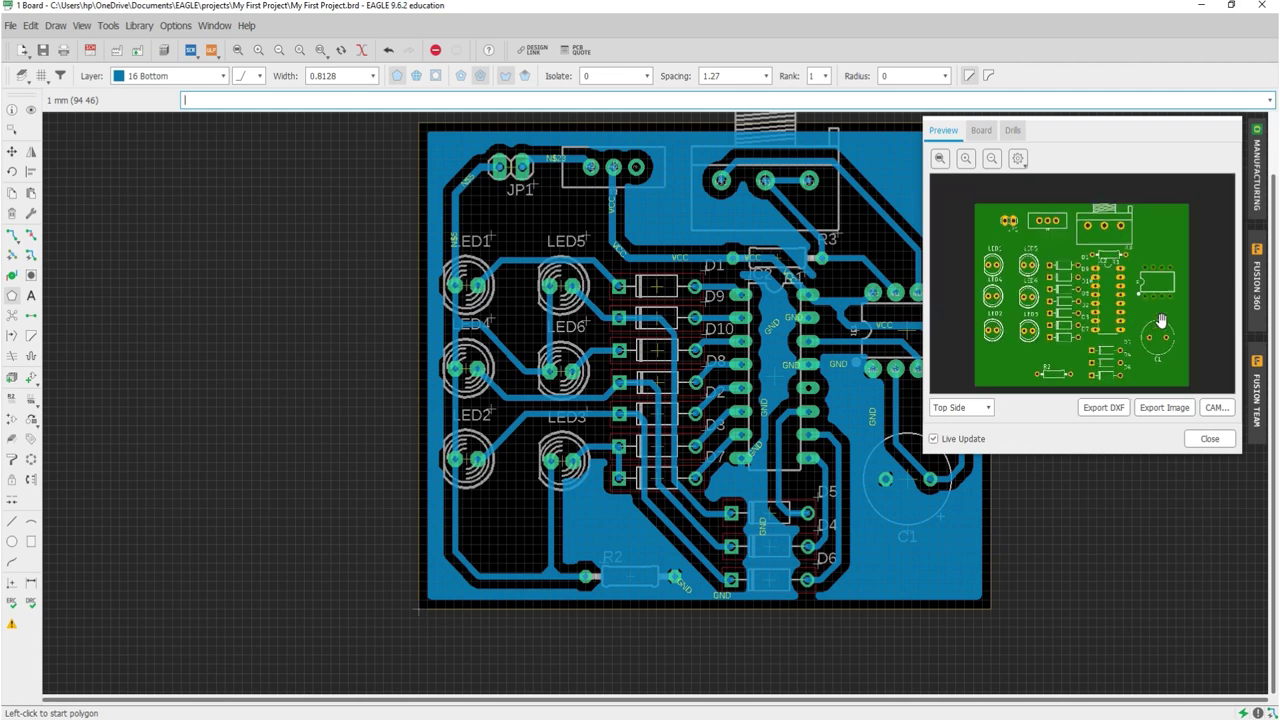
- Close the preview, fit the board in view and save My First Project.brd
left_click(1210, 438)
left_click(238, 53)
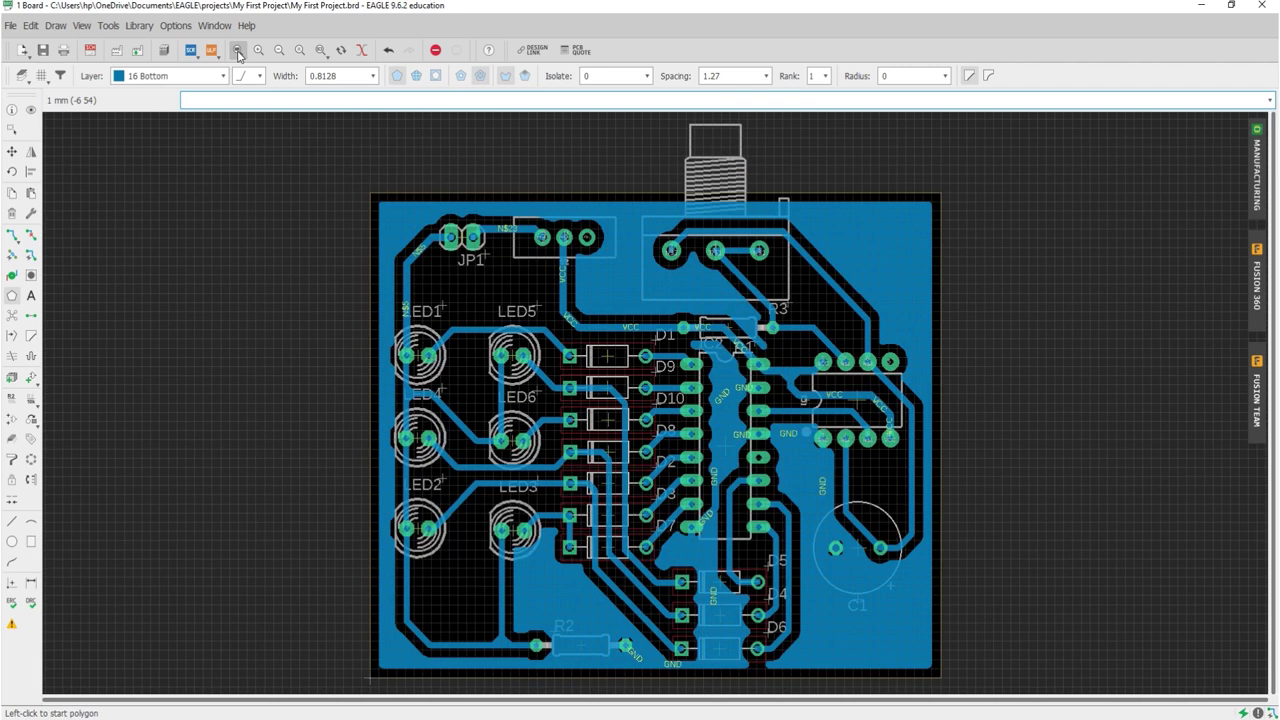
key("ctrl+s")
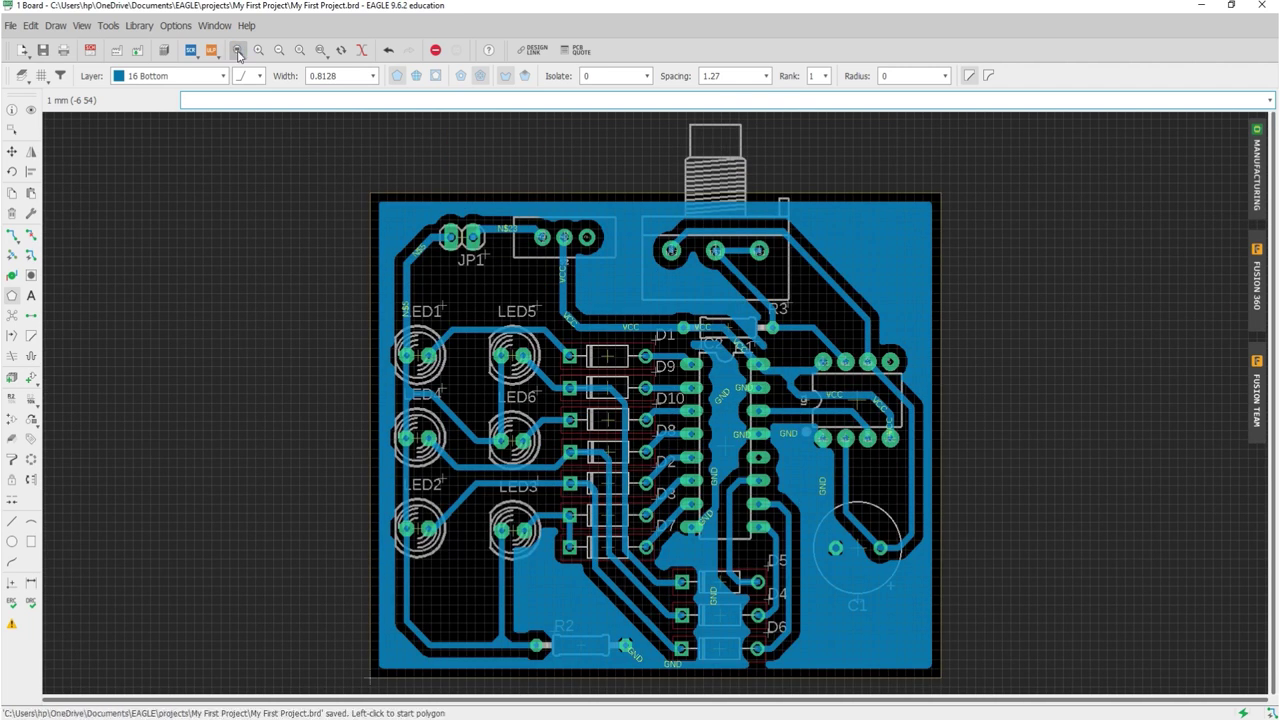